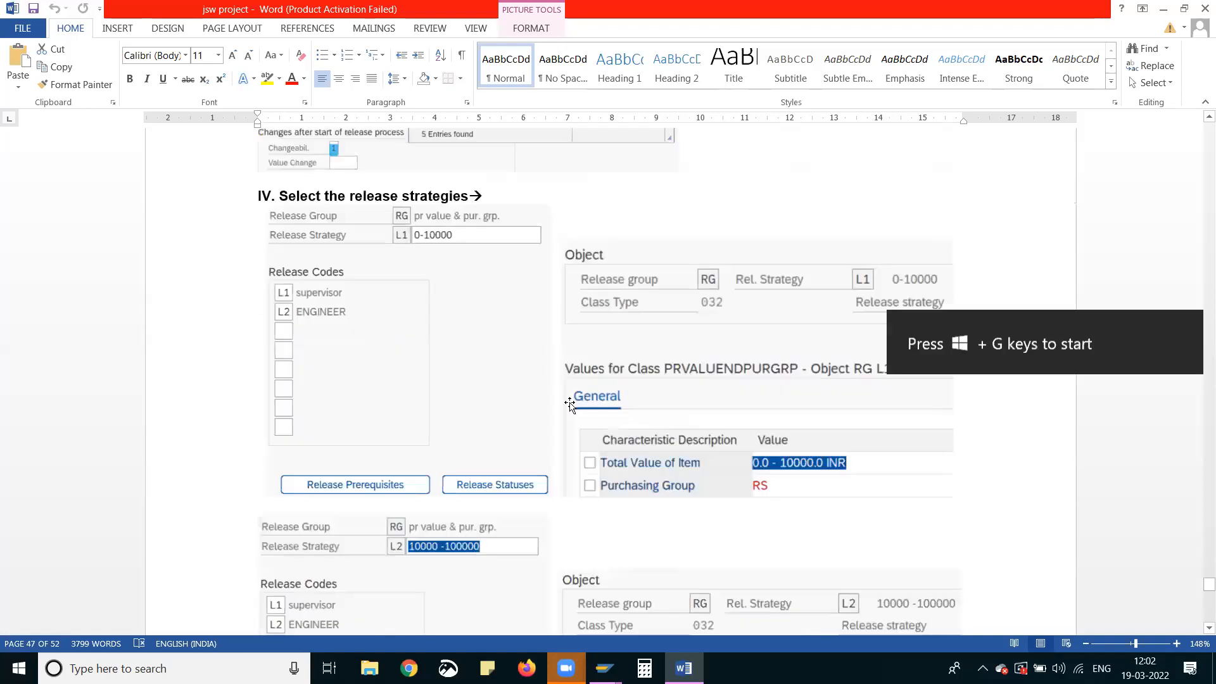
Look through the purchase requisition release section, from its release strategies back to the Edit Release Characteristics heading
scroll(570, 402, "up", 3)
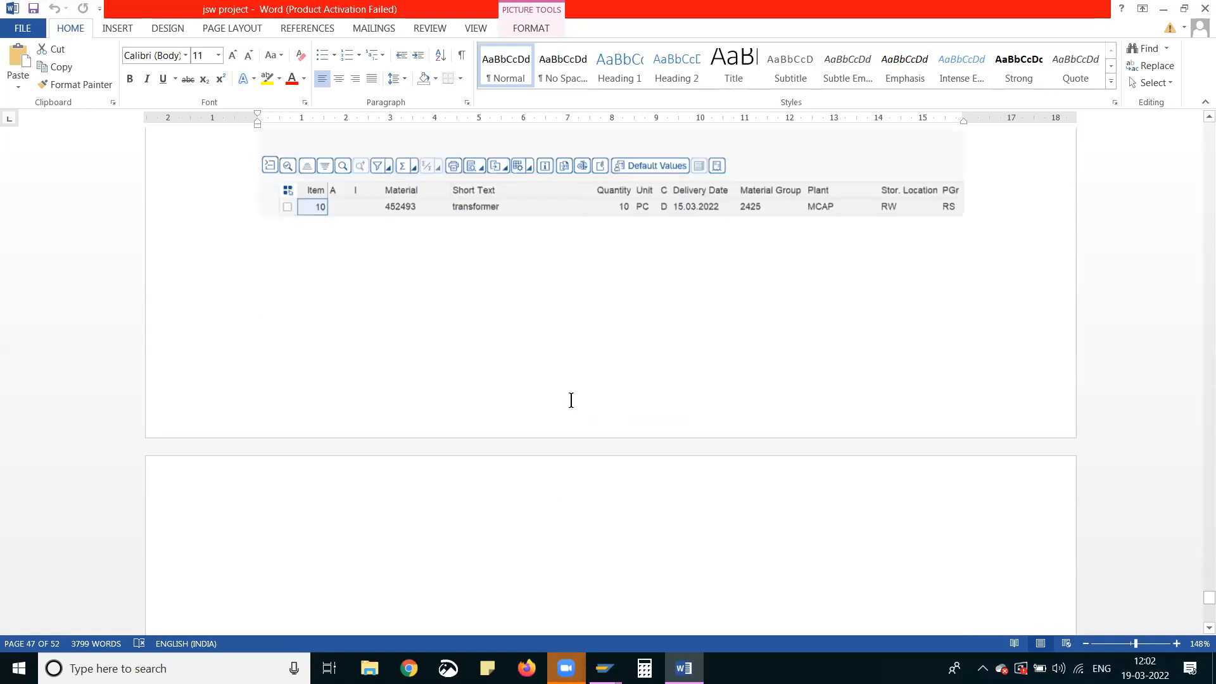
scroll(570, 400, "down", 20)
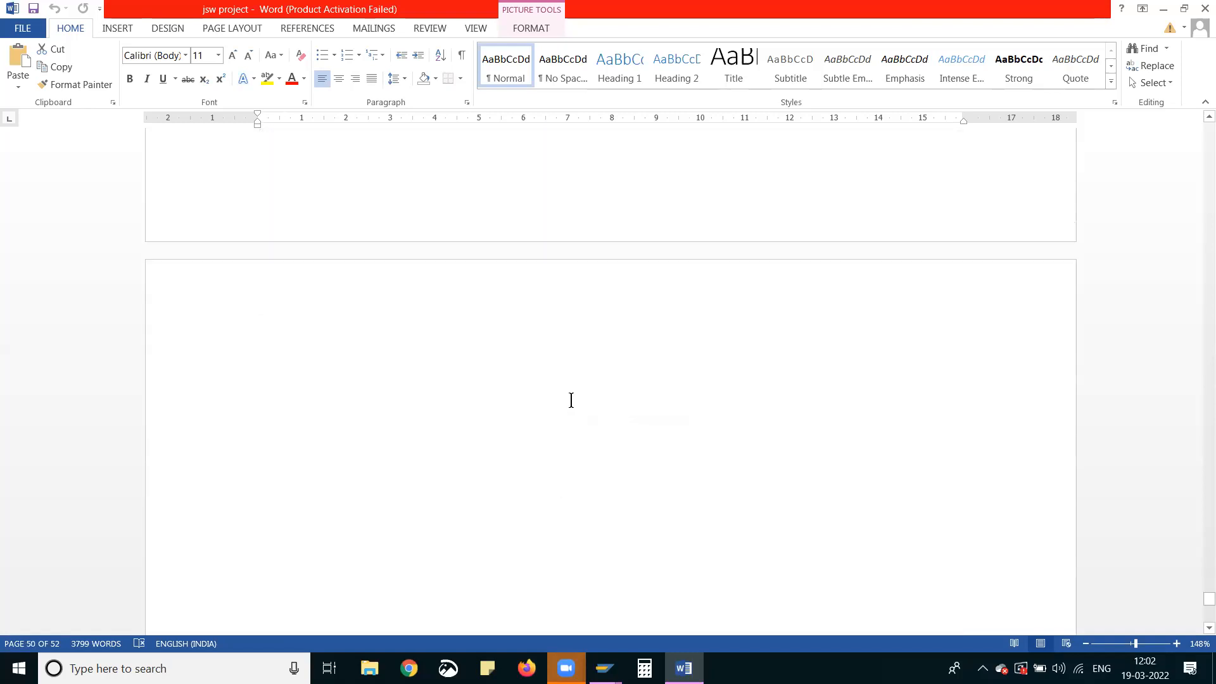
scroll(570, 403, "up", 8)
scroll(571, 407, "down", 6)
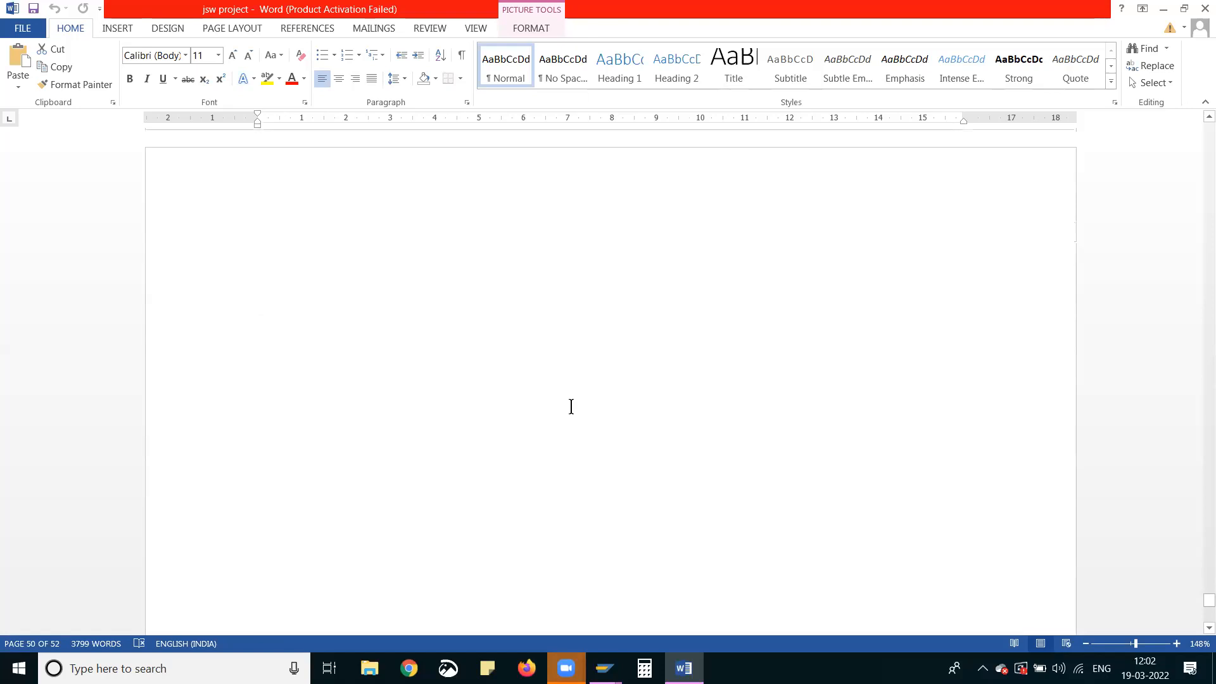
scroll(570, 408, "up", 6)
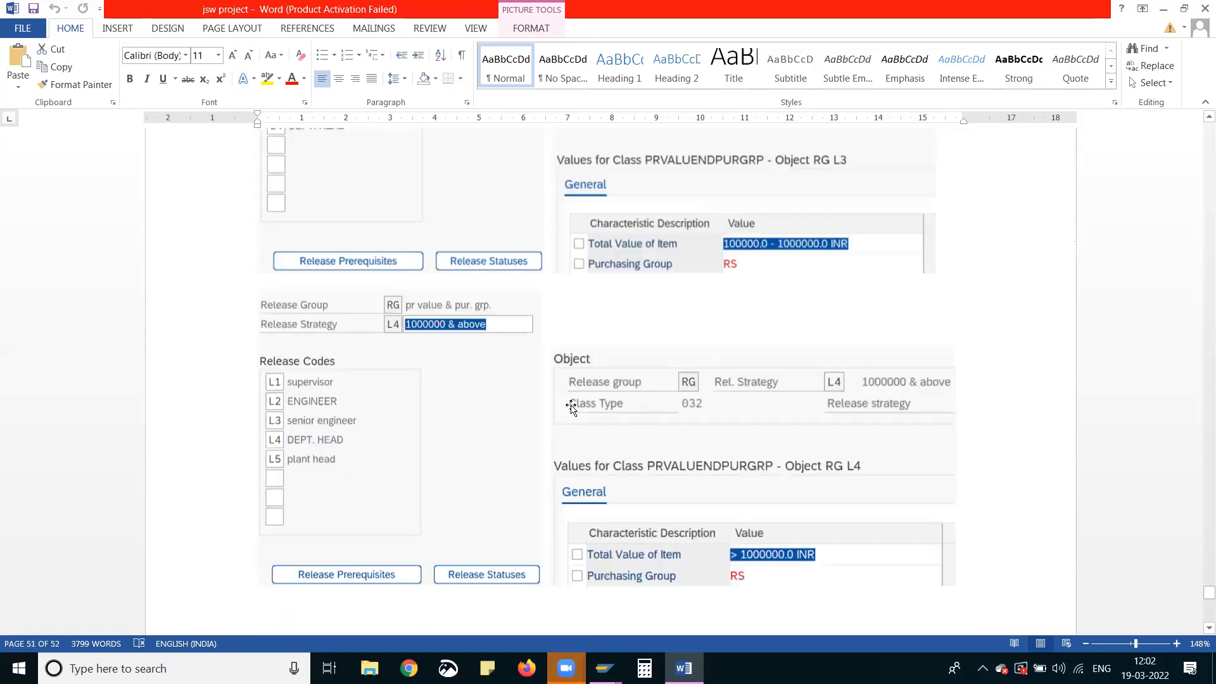
scroll(571, 407, "up", 12)
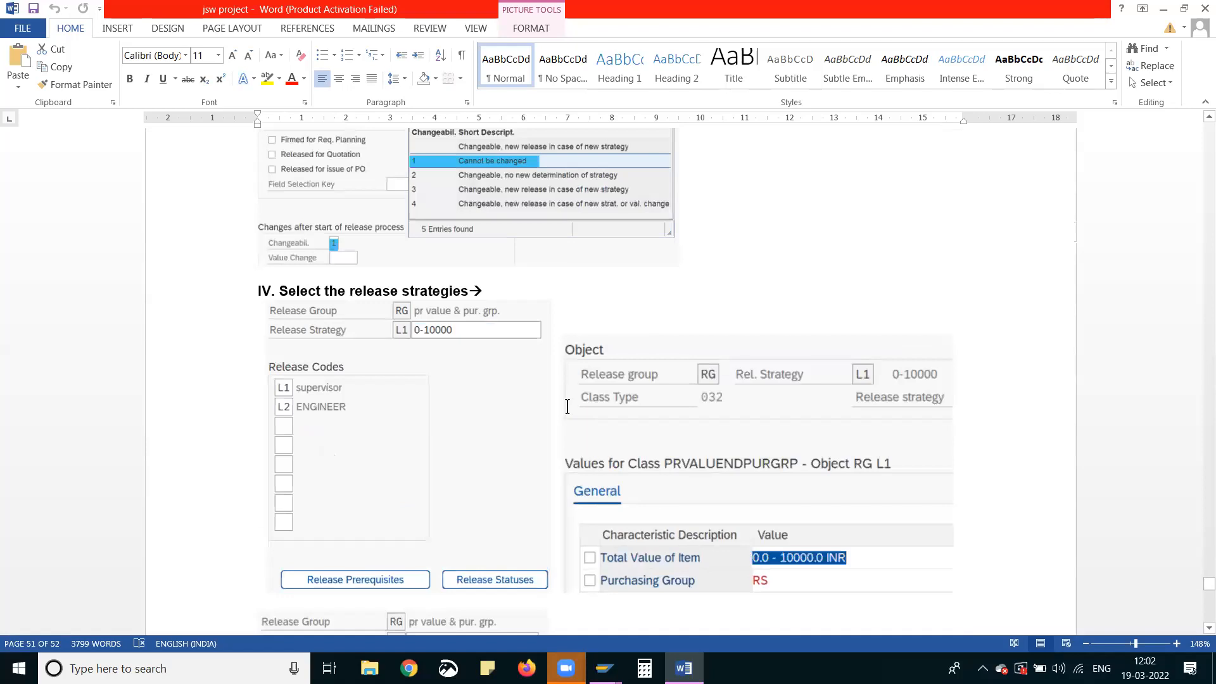
scroll(567, 410, "up", 5)
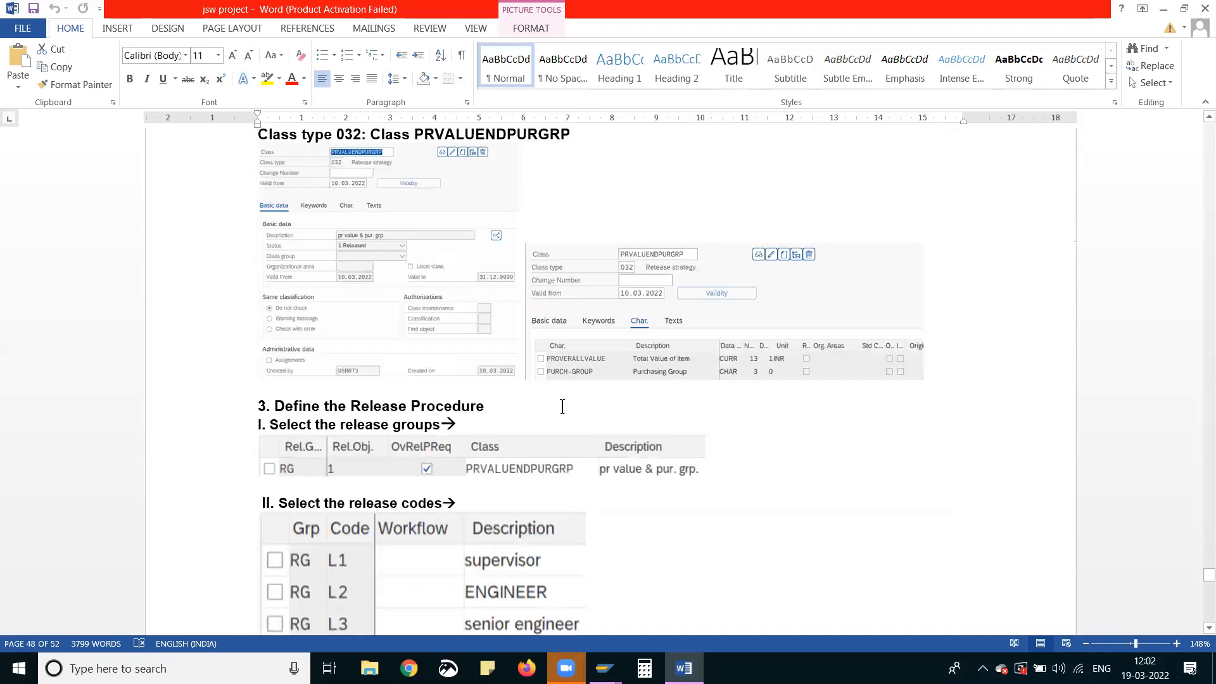
scroll(563, 410, "up", 4)
scroll(563, 408, "up", 9)
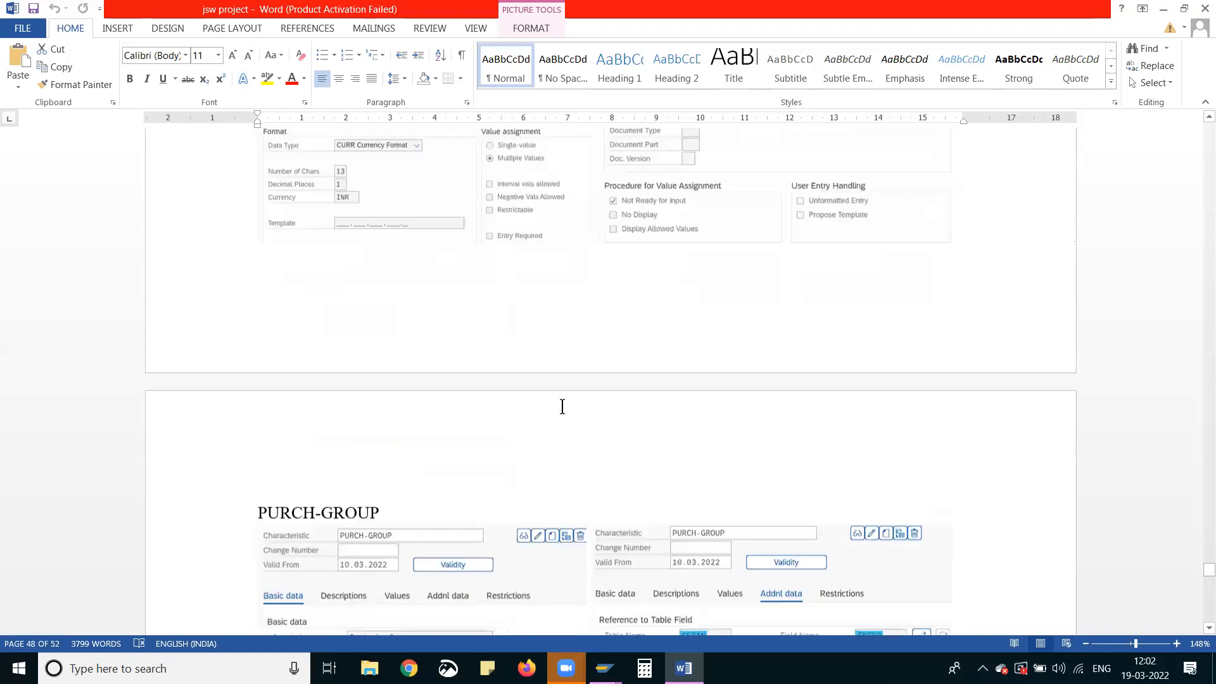
scroll(563, 410, "up", 11)
scroll(564, 411, "down", 4)
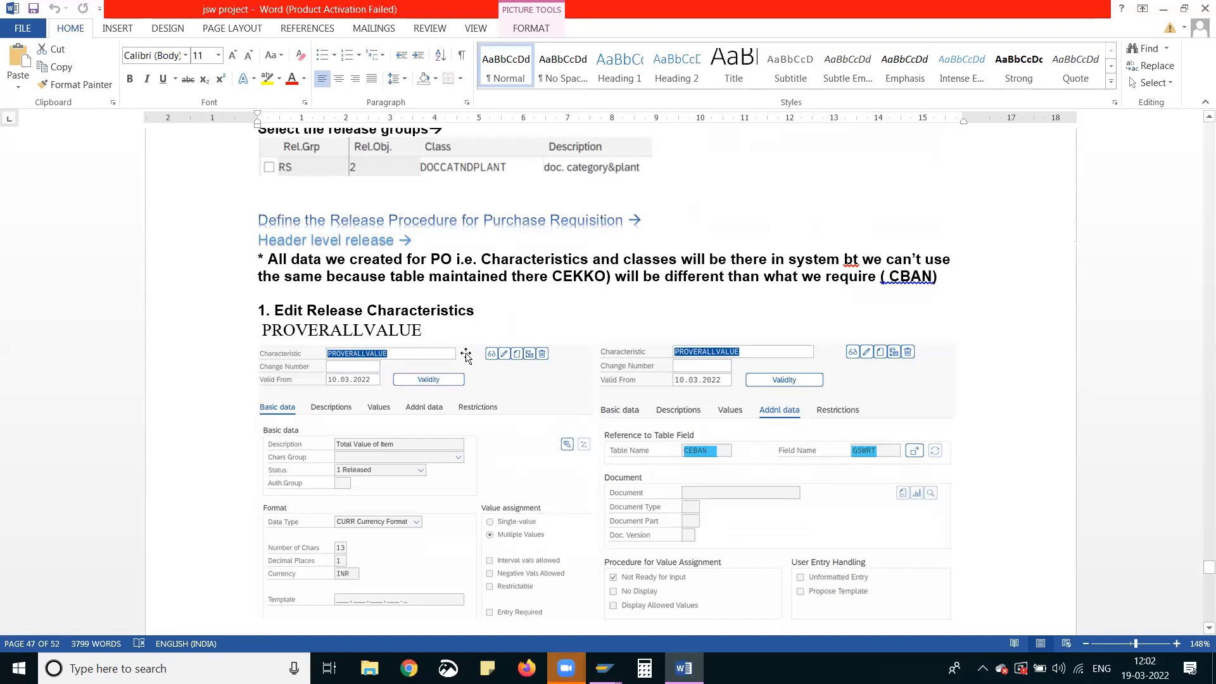
Review the PROVERALLVALUE and PURCH-GROUP characteristics, class PRVALUENDPURGRP, and the requisition's release groups, codes and indicators
scroll(461, 352, "down", 2)
scroll(461, 352, "down", 1)
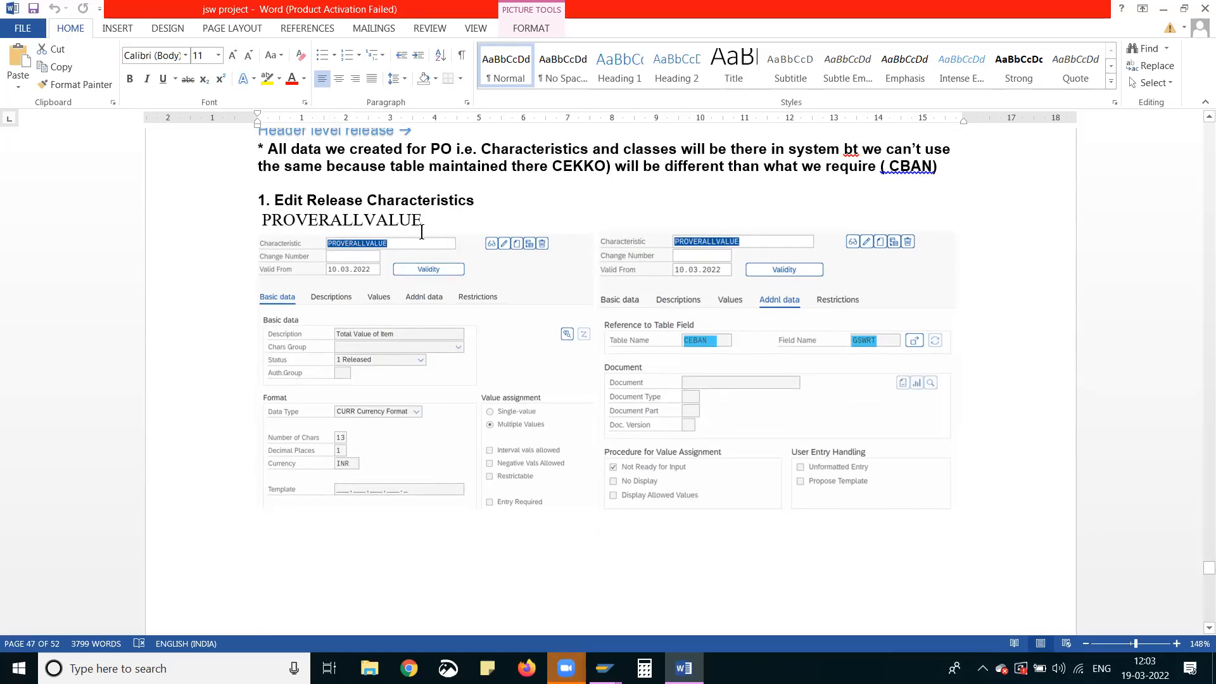
scroll(516, 329, "down", 5)
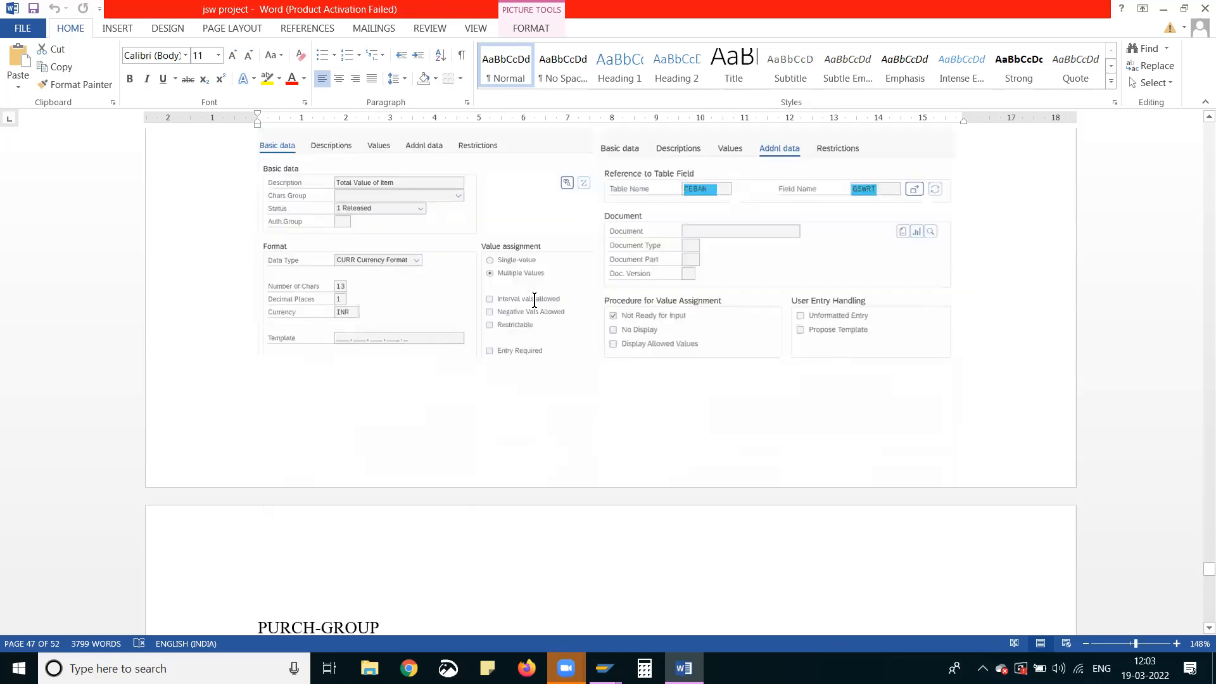
scroll(508, 365, "down", 5)
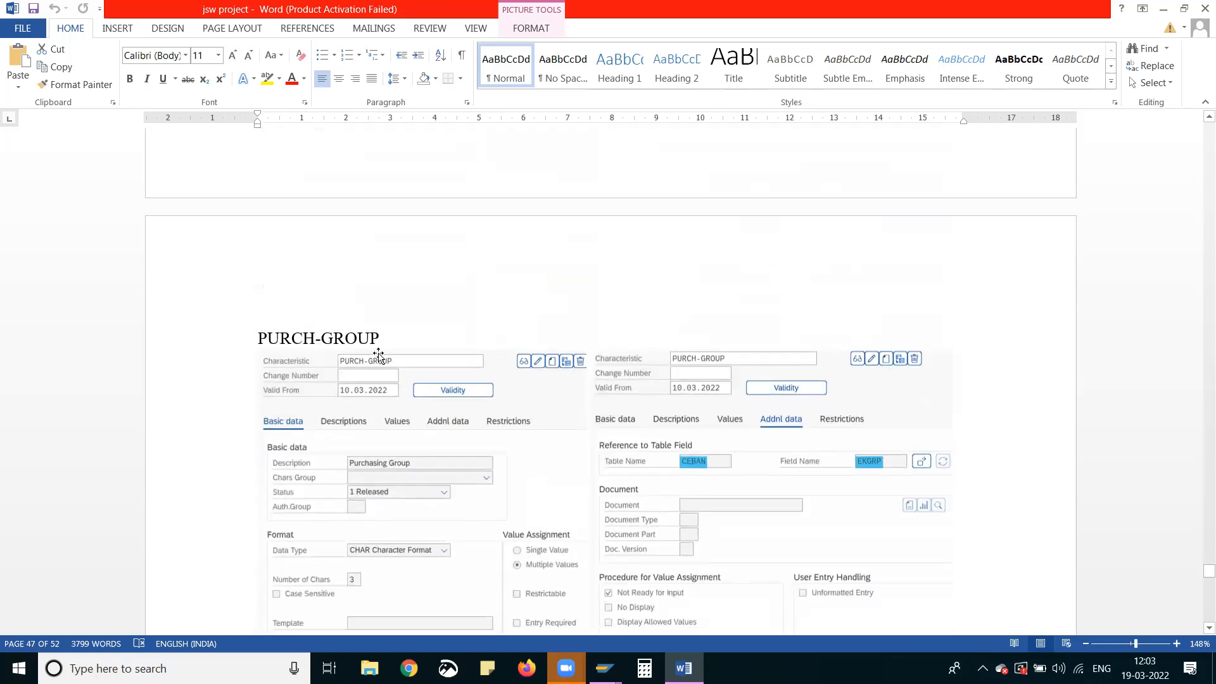
scroll(378, 355, "down", 12)
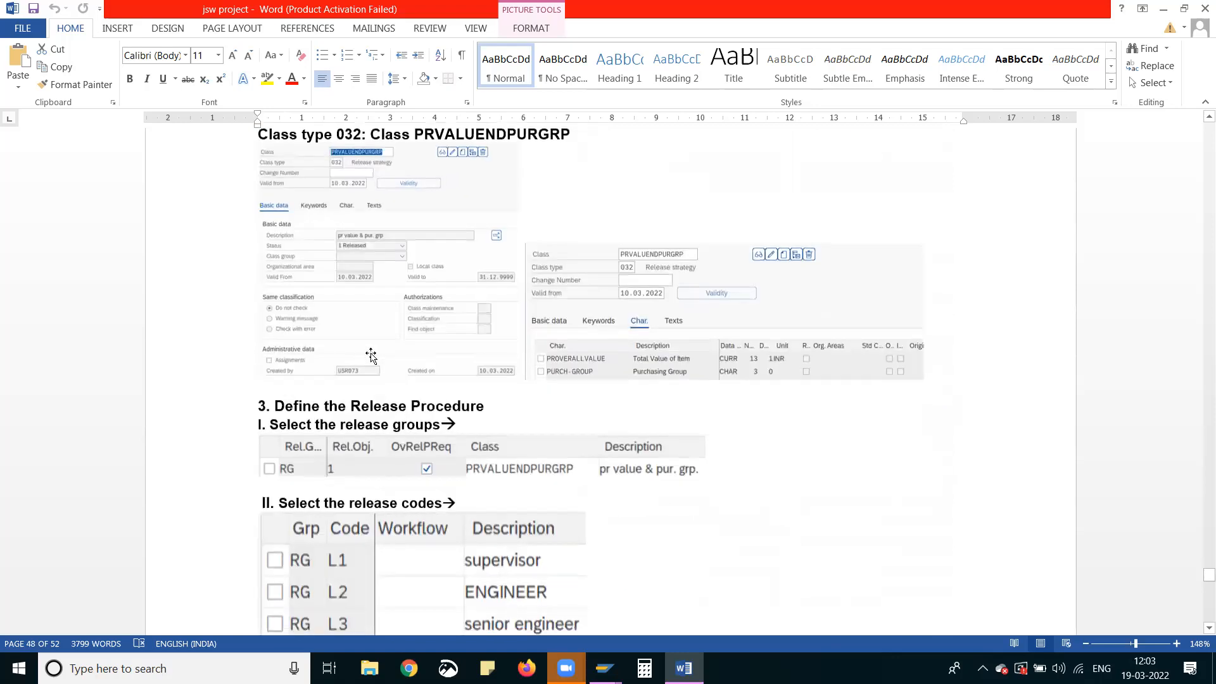
scroll(372, 358, "down", 12)
scroll(370, 374, "down", 5)
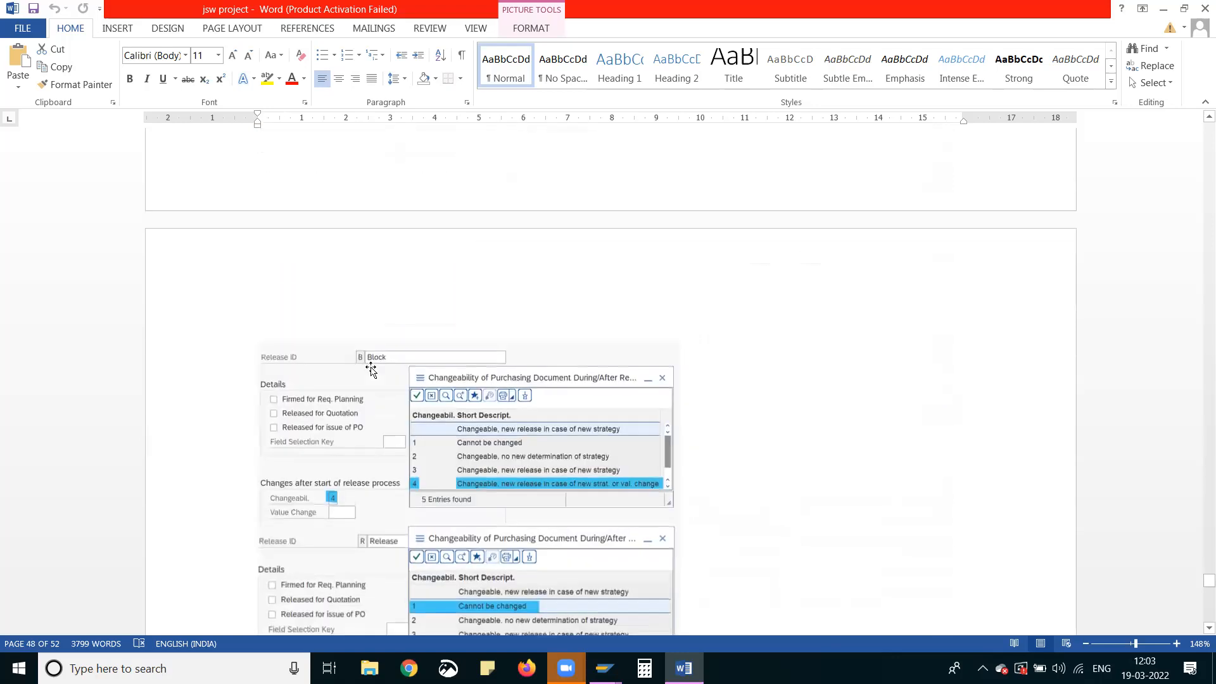
scroll(374, 348, "down", 2)
Reread the requisition release procedure from the release characteristics through to the reflection of the release strategy in the PR
scroll(380, 348, "up", 7)
scroll(380, 348, "up", 20)
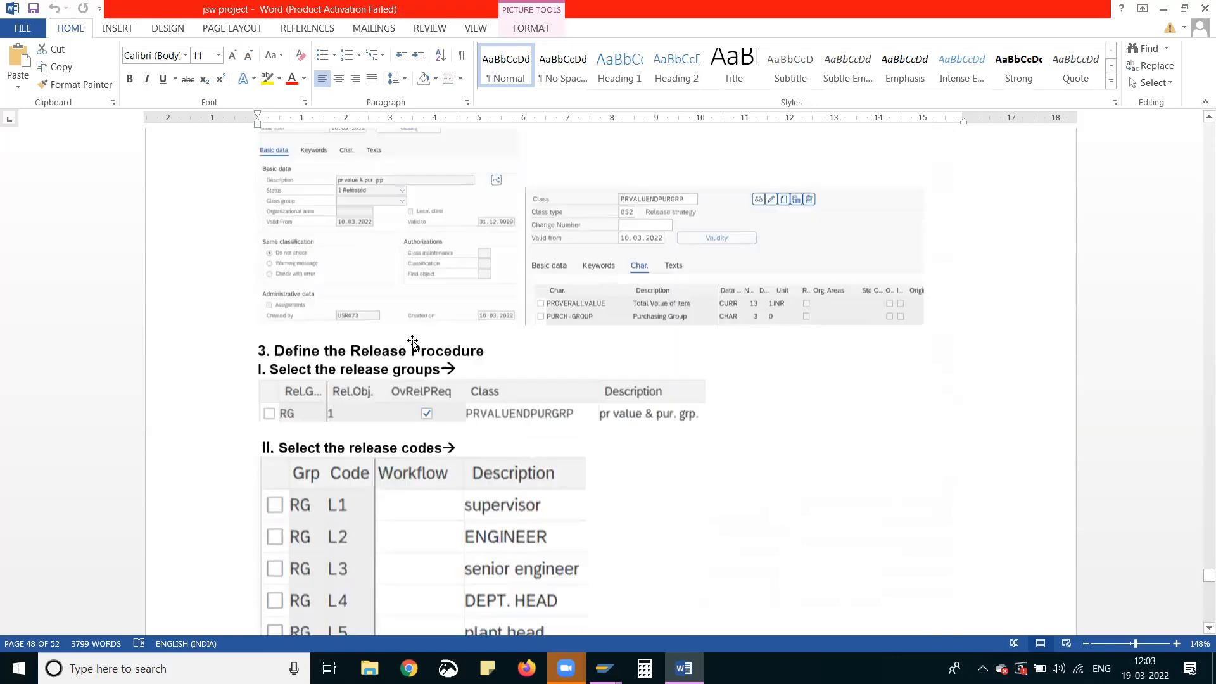
scroll(439, 338, "up", 5)
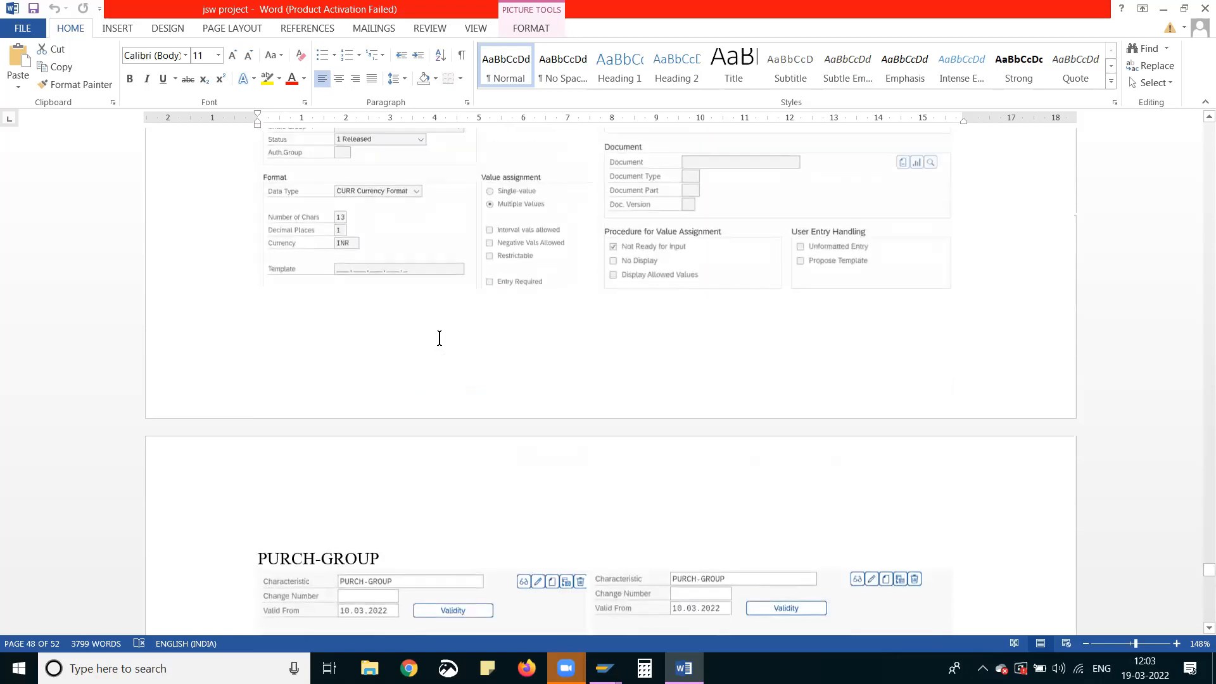
scroll(459, 355, "up", 7)
scroll(460, 362, "down", 2)
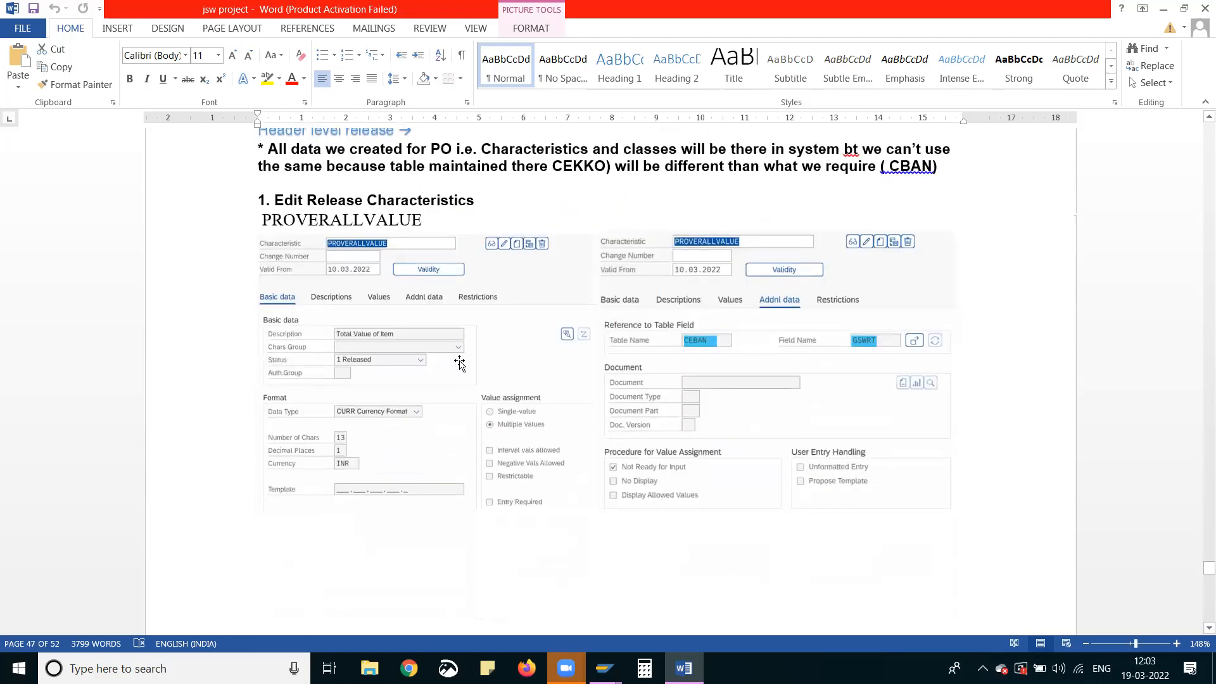
scroll(459, 363, "down", 20)
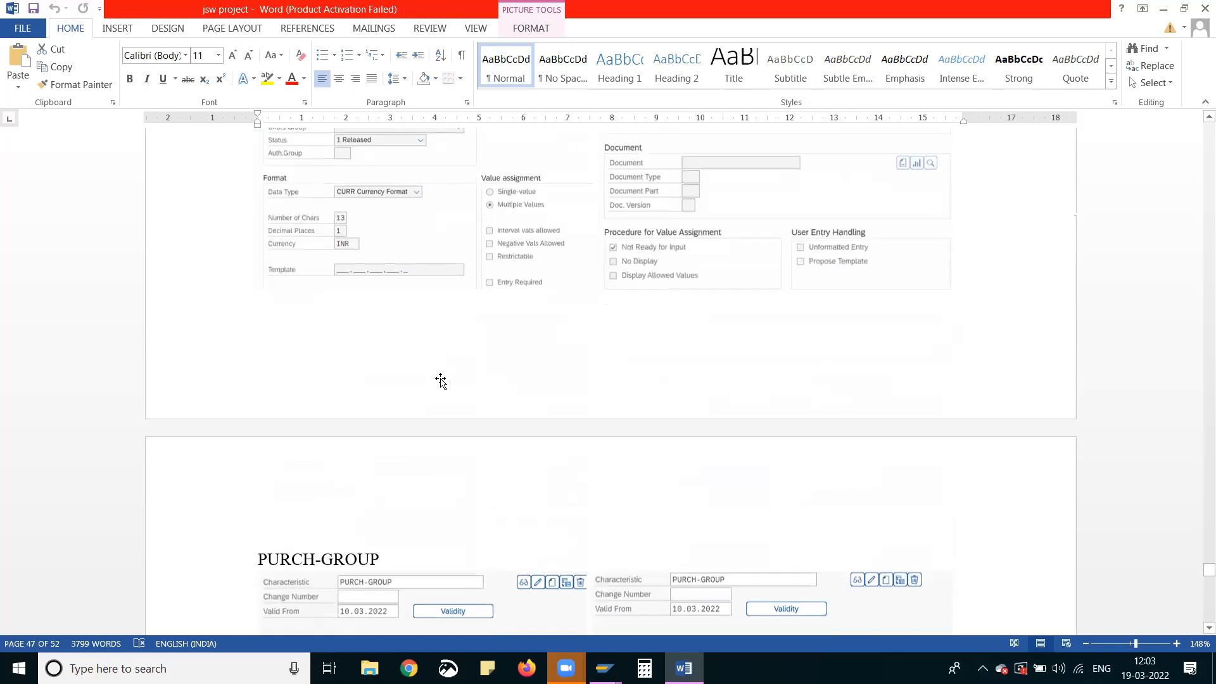
scroll(441, 382, "down", 5)
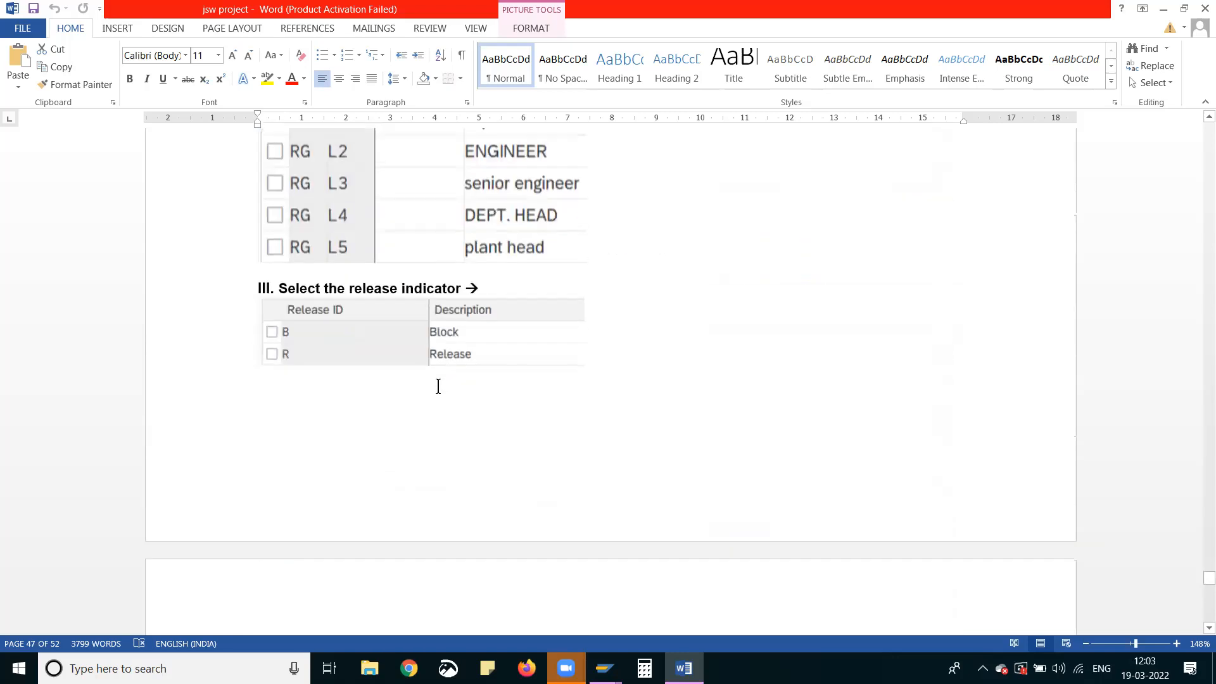
scroll(437, 394, "down", 15)
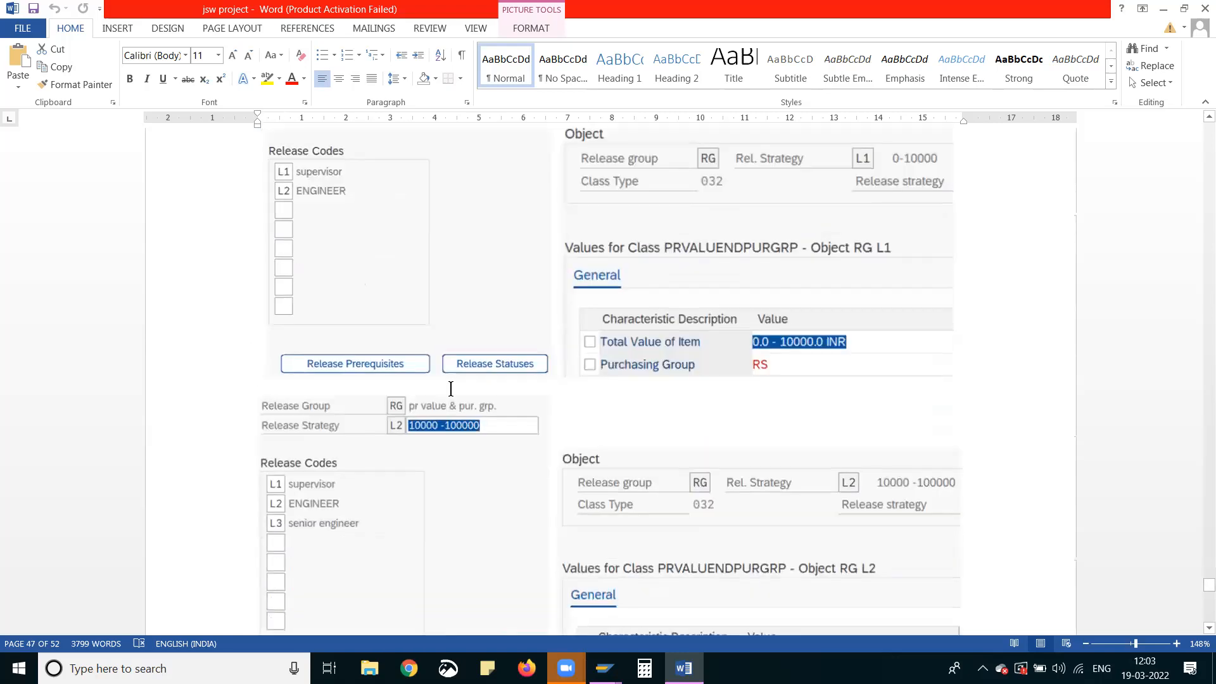
scroll(451, 393, "down", 7)
scroll(453, 380, "up", 4)
scroll(454, 385, "down", 8)
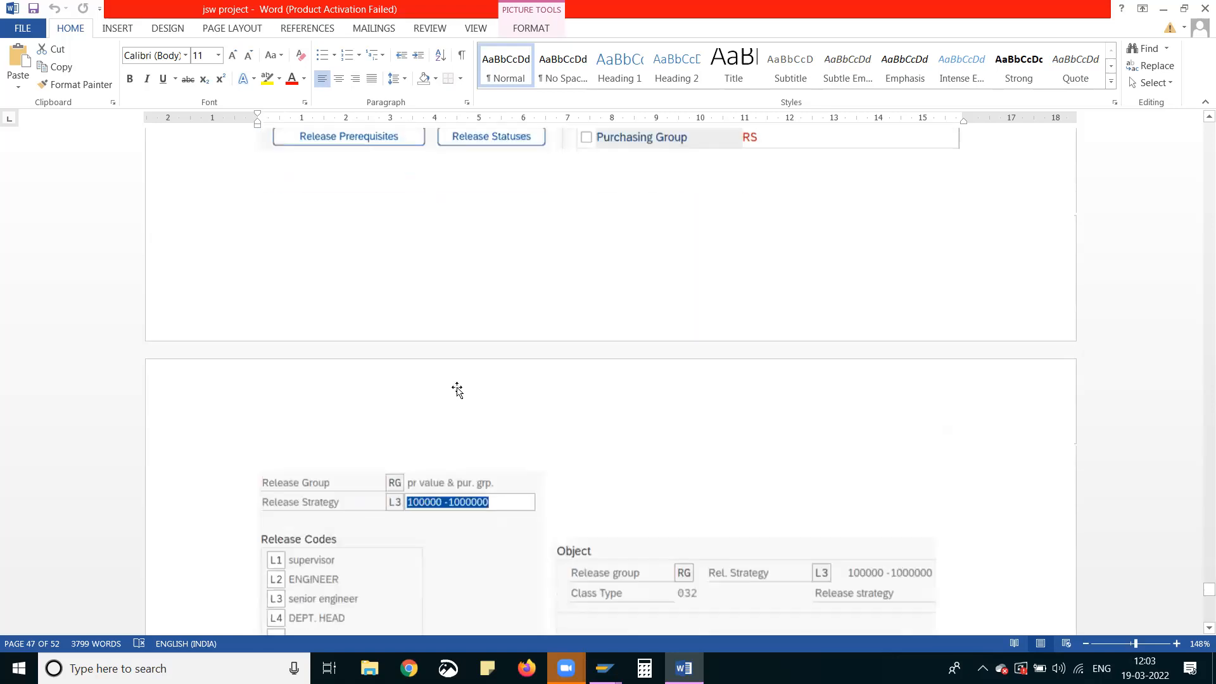
scroll(491, 396, "down", 18)
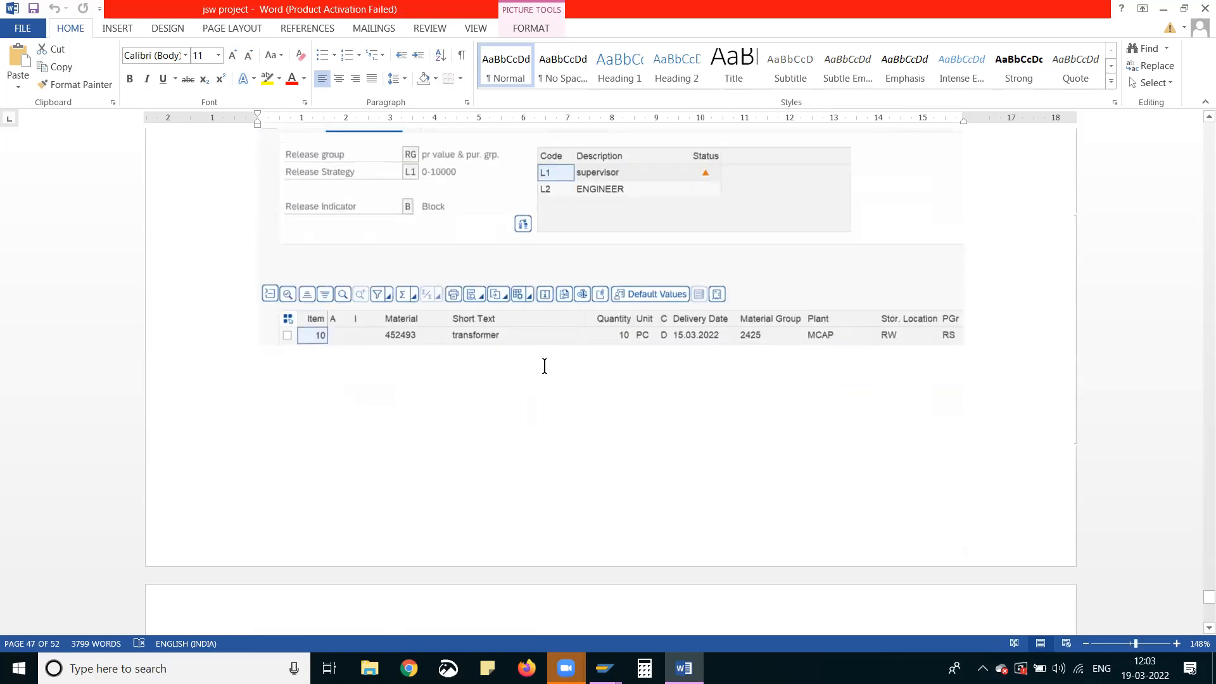
scroll(655, 340, "up", 3)
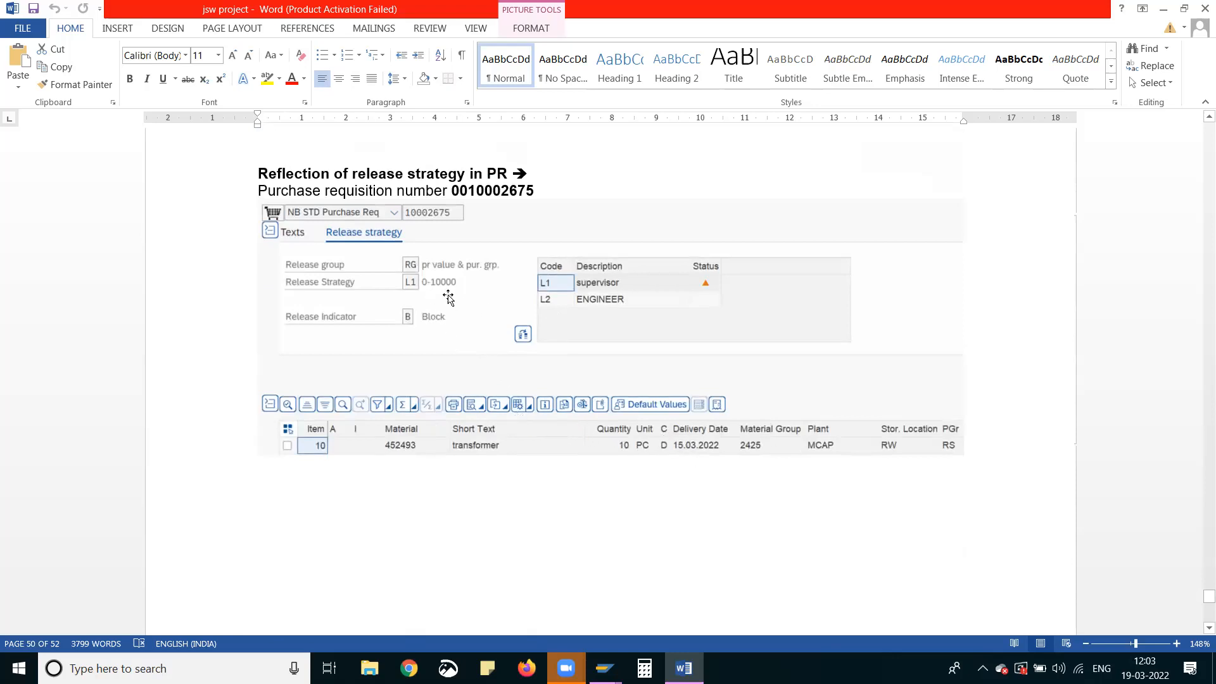
Examine requisition release strategies L1 to L4, comparing their release codes and total item value ranges
scroll(505, 301, "up", 6)
scroll(505, 302, "up", 20)
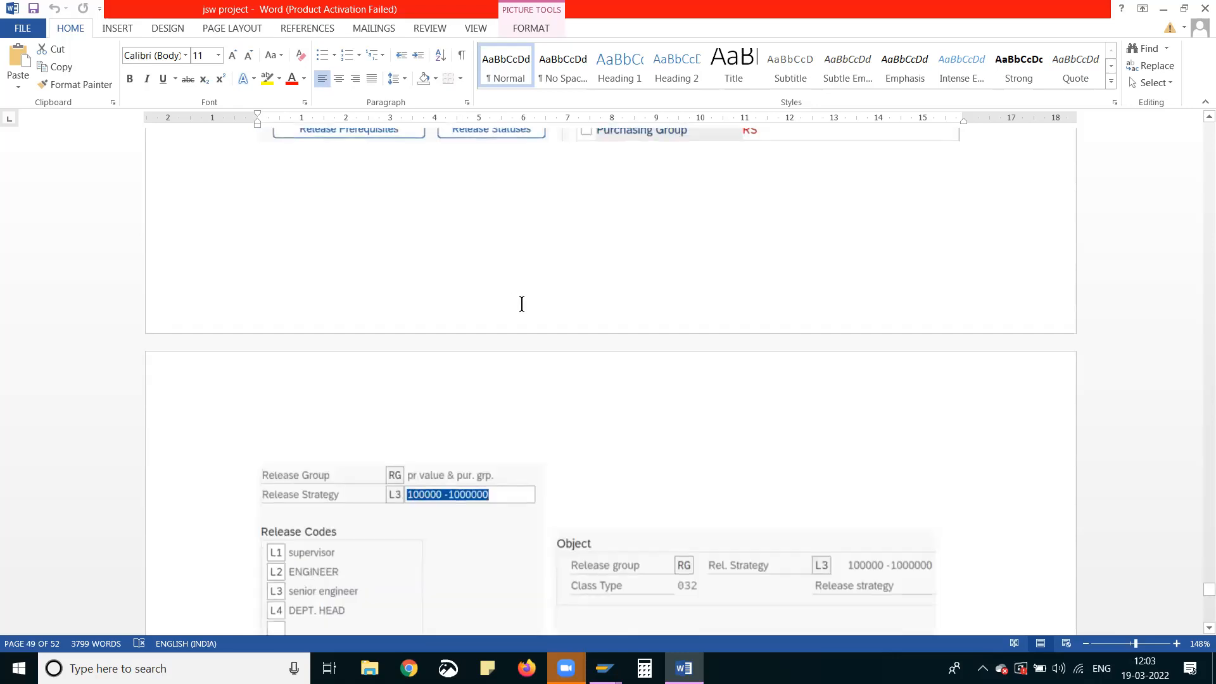
scroll(519, 317, "up", 12)
scroll(514, 326, "down", 3)
scroll(506, 323, "up", 12)
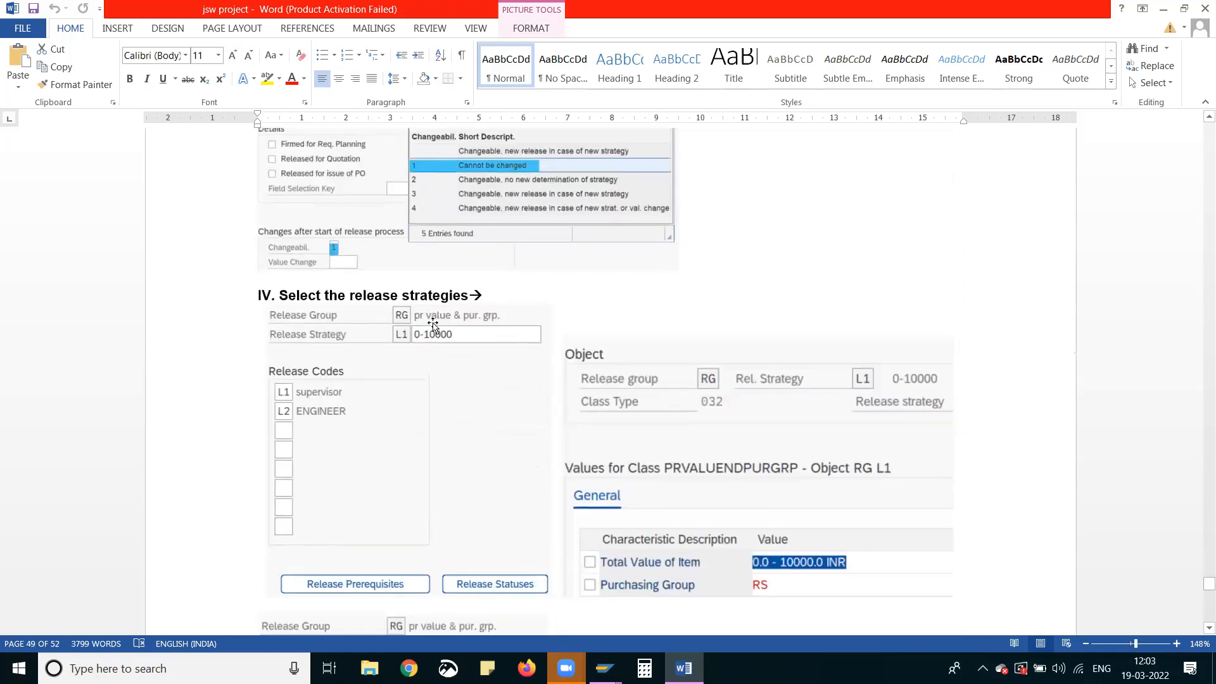
scroll(450, 355, "down", 9)
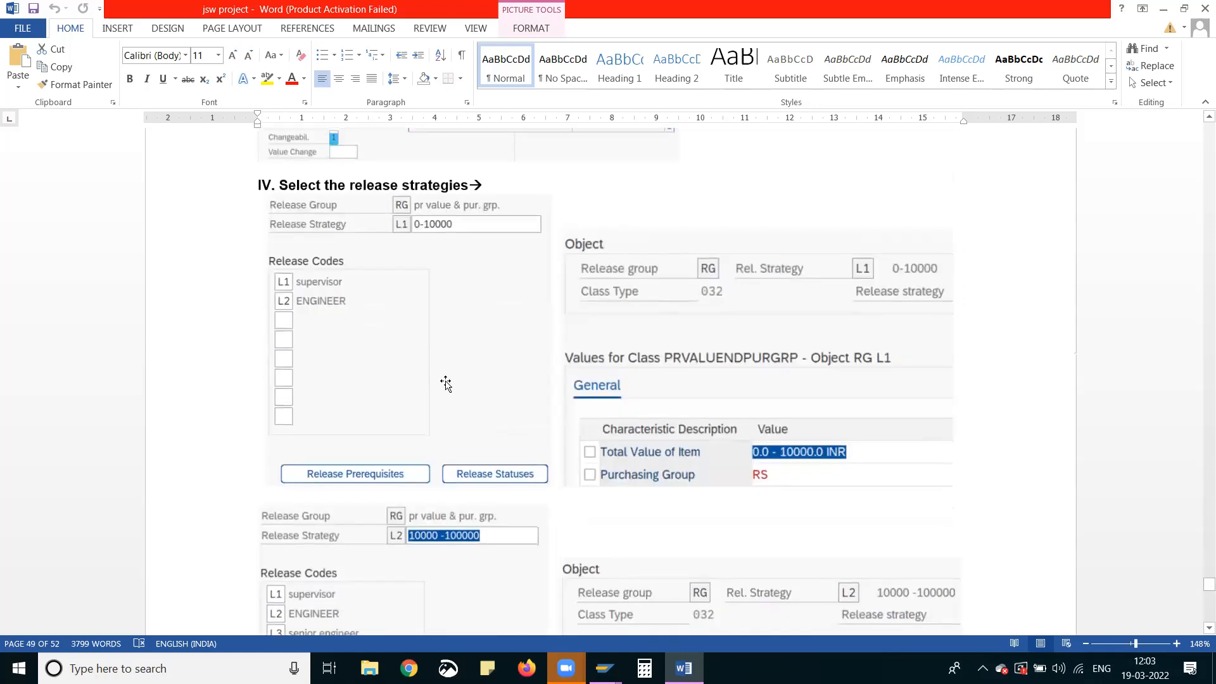
scroll(507, 328, "up", 3)
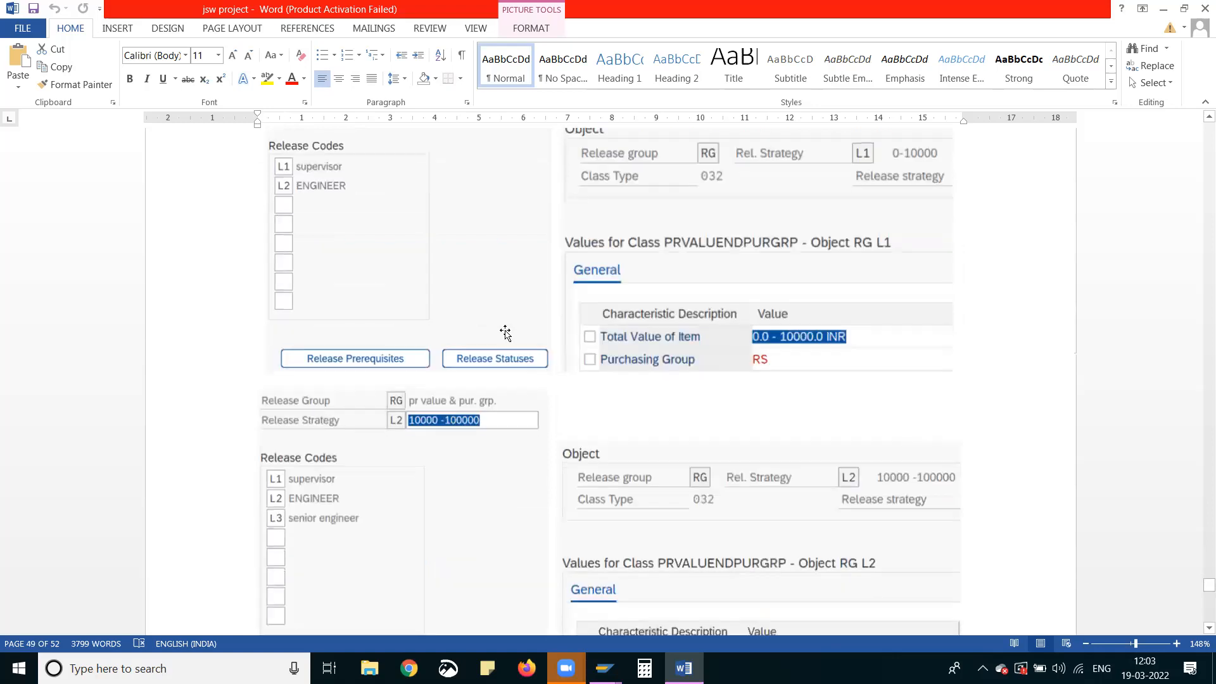
scroll(497, 336, "down", 9)
scroll(481, 335, "down", 12)
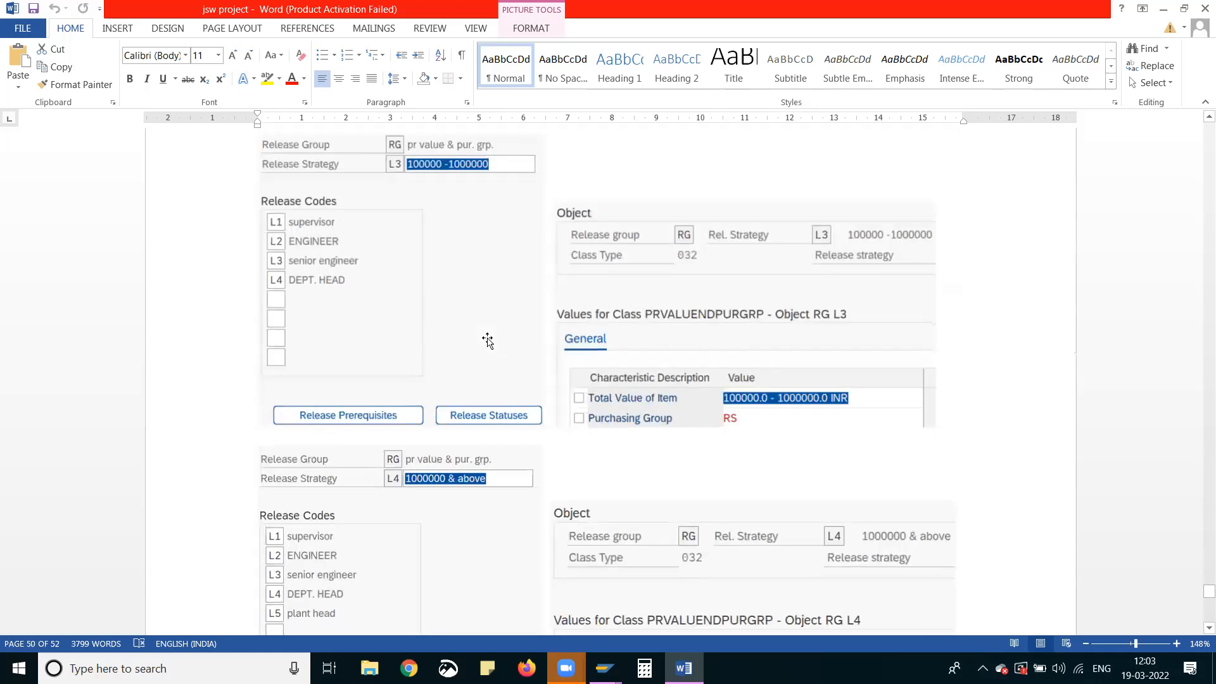
scroll(474, 332, "up", 18)
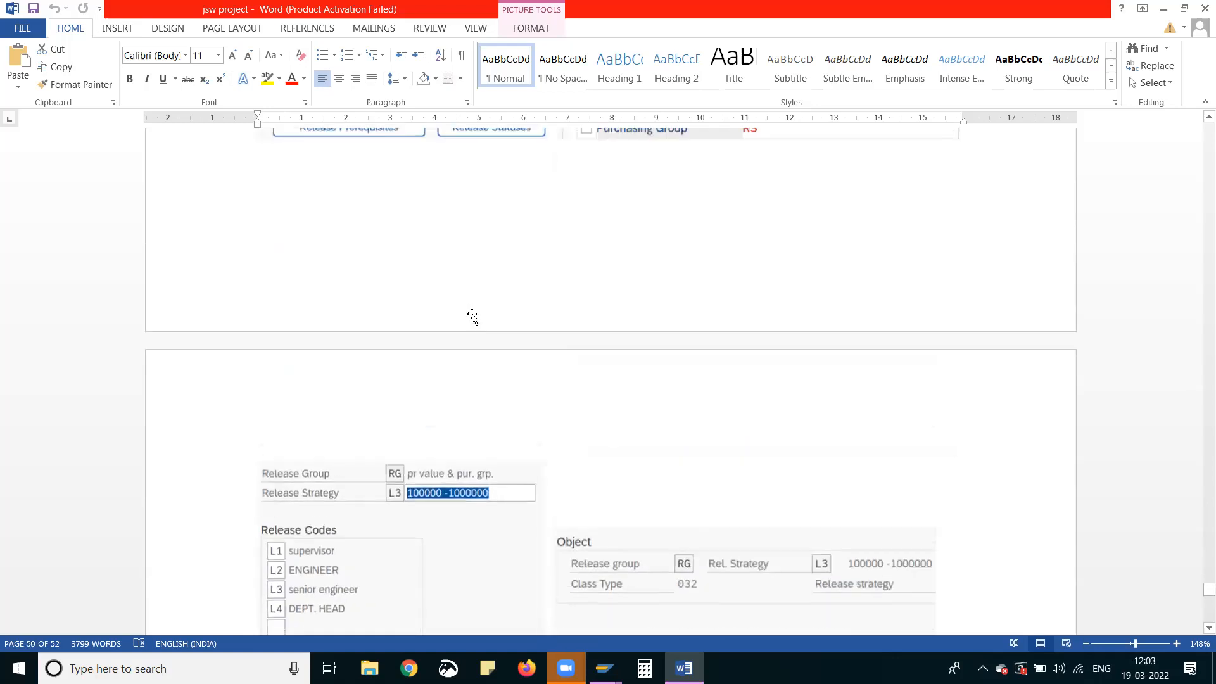
scroll(471, 321, "up", 6)
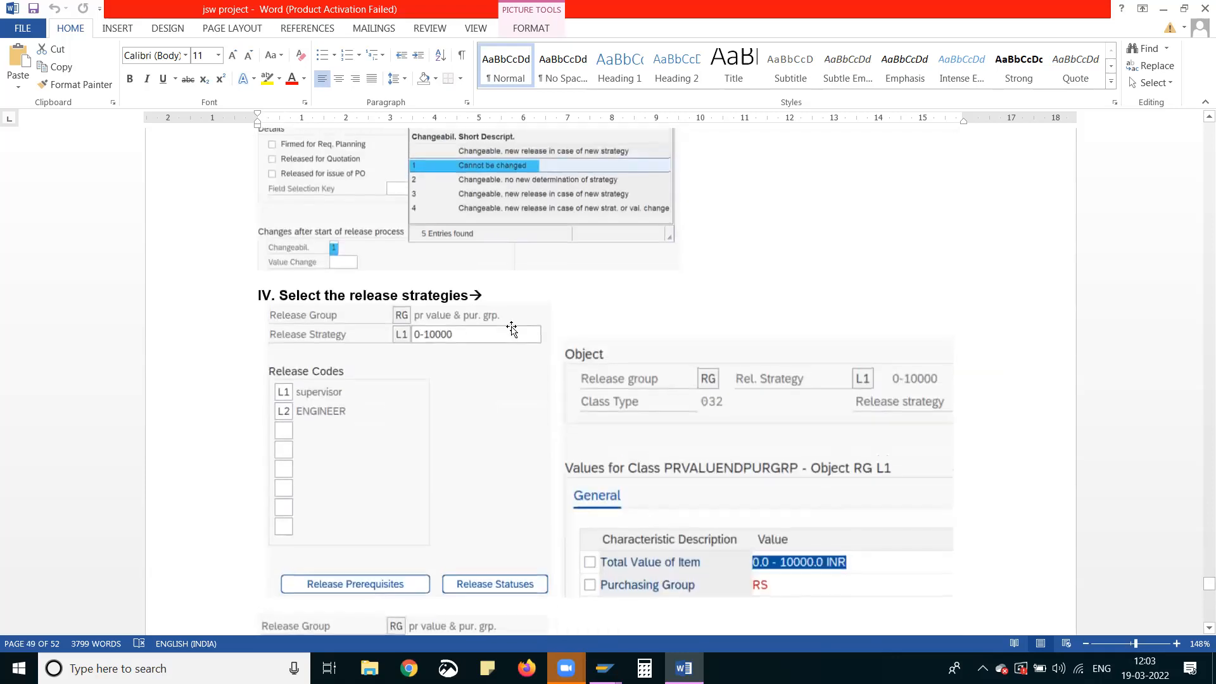
Look back through the document to the section defining the release procedure for purchase orders and its release groups and codes
scroll(502, 326, "up", 15)
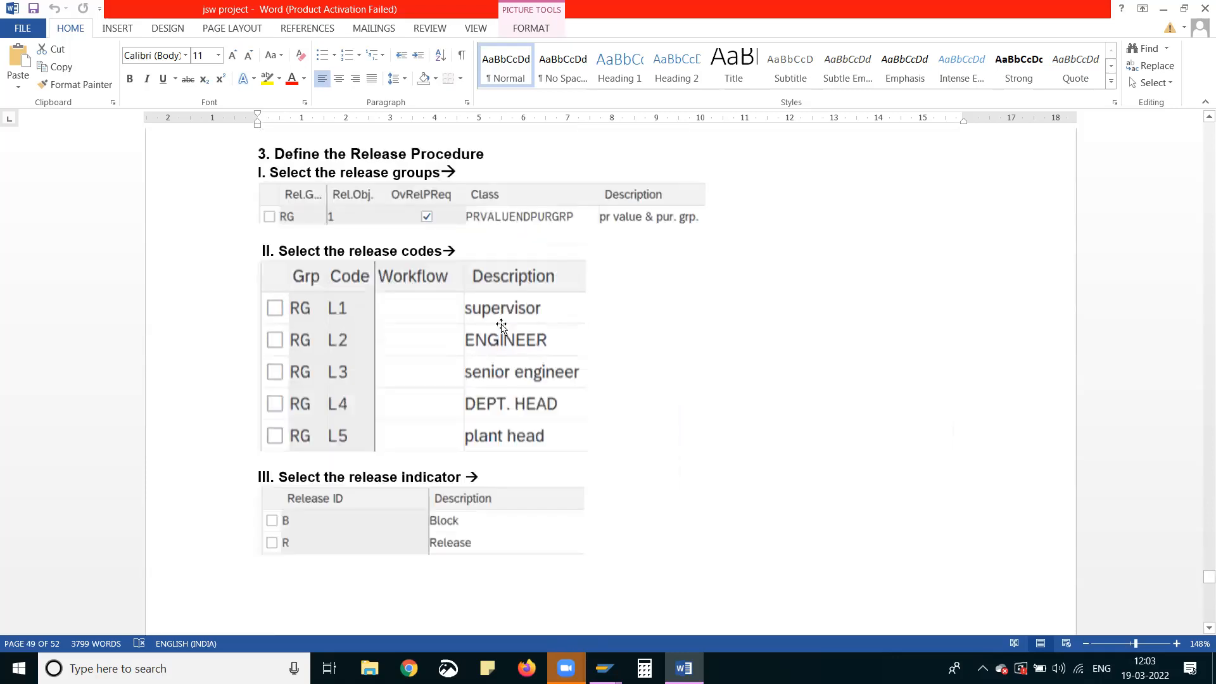
scroll(501, 326, "up", 15)
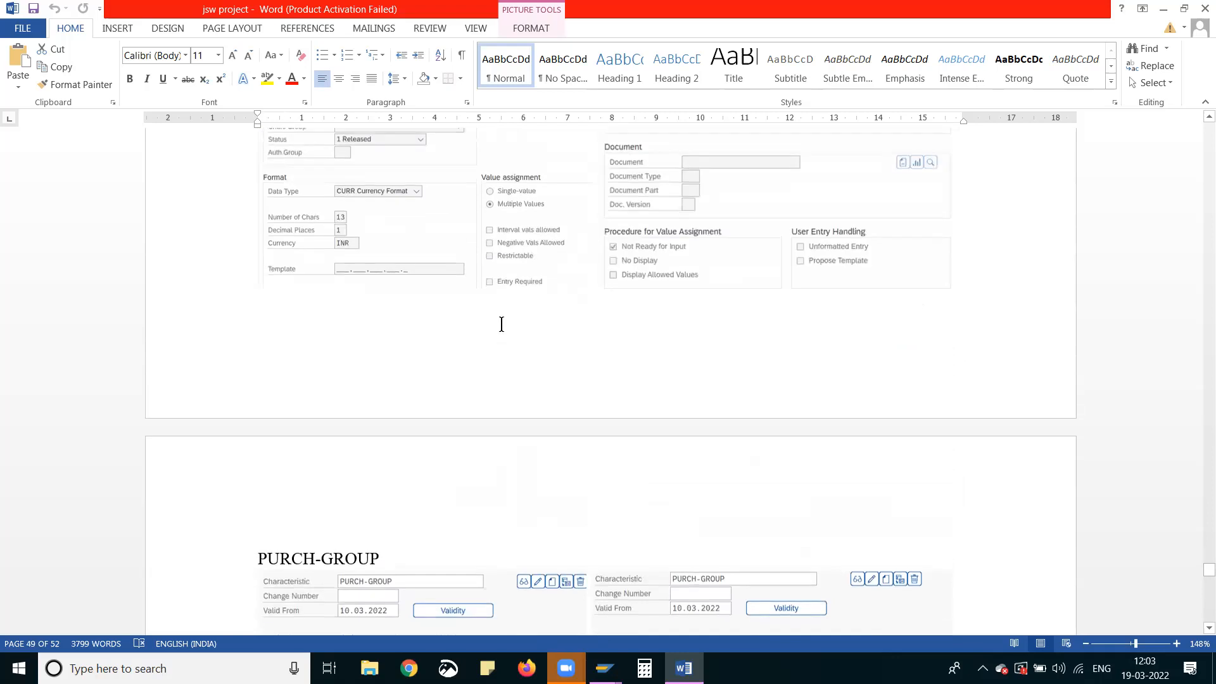
scroll(501, 326, "up", 15)
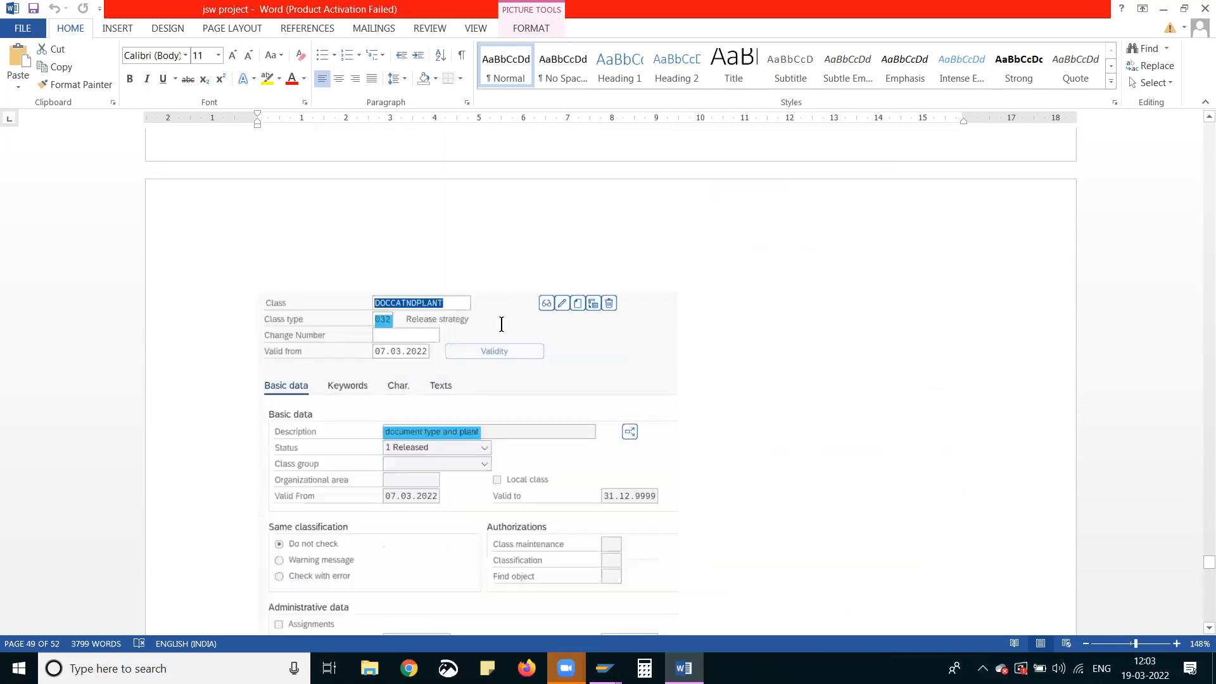
scroll(501, 326, "up", 5)
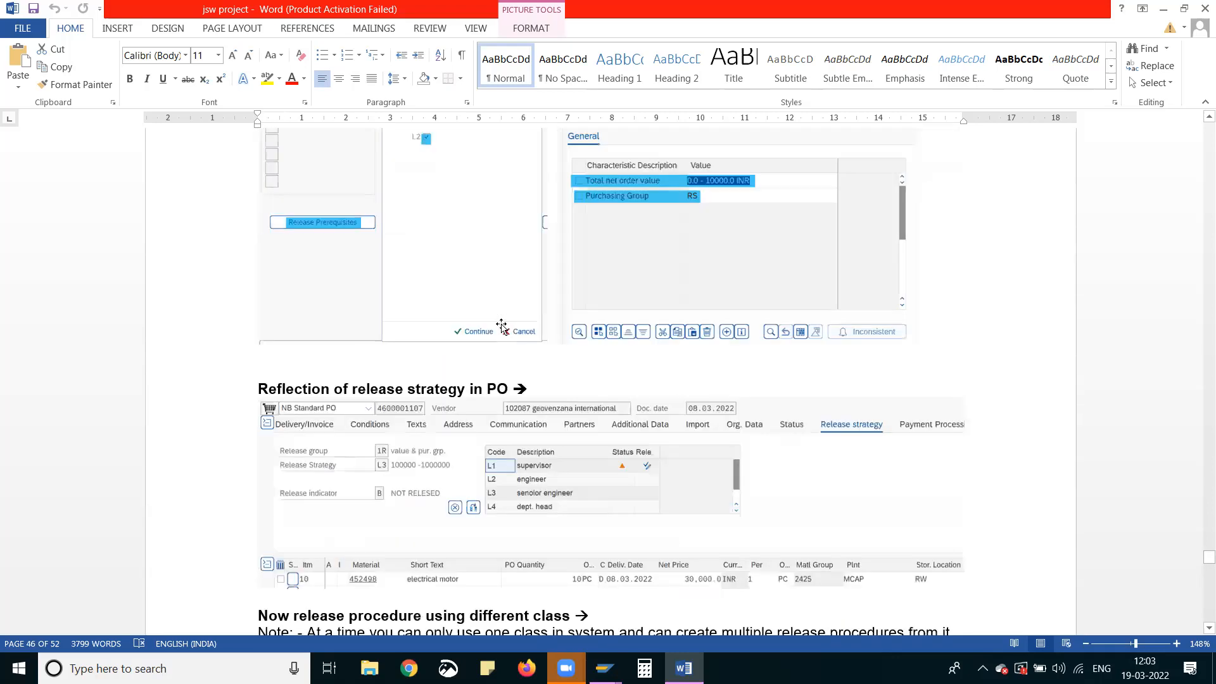
scroll(501, 326, "up", 3)
scroll(502, 324, "up", 10)
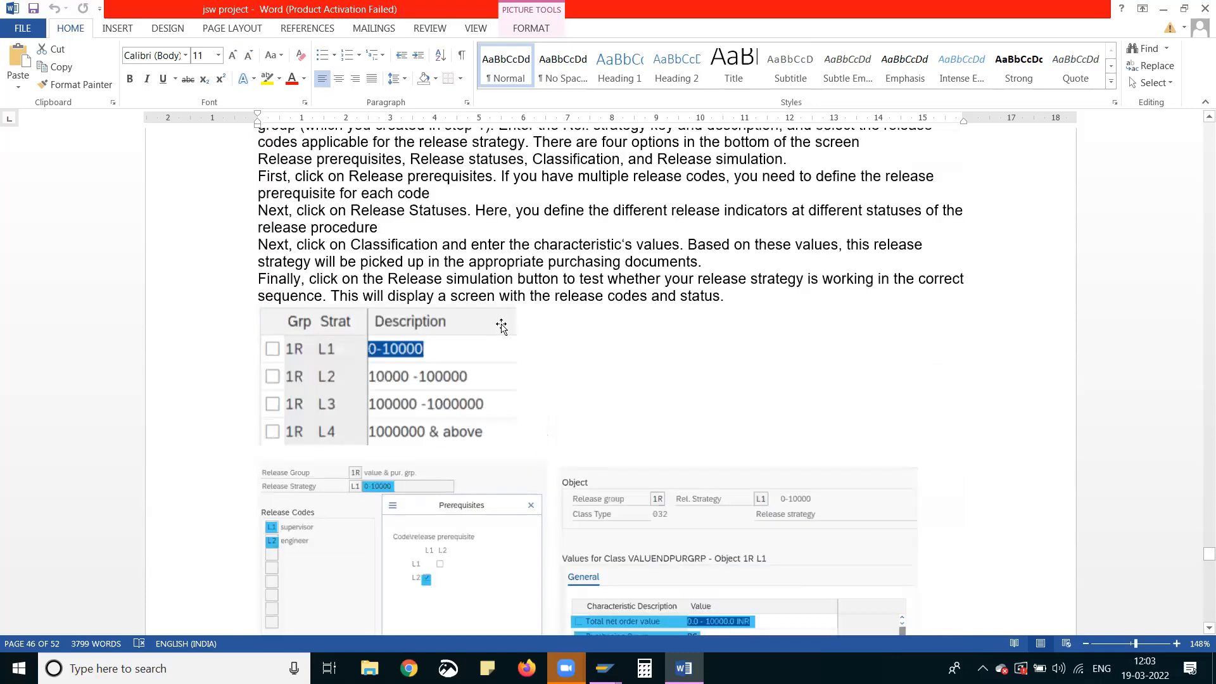
scroll(502, 326, "up", 10)
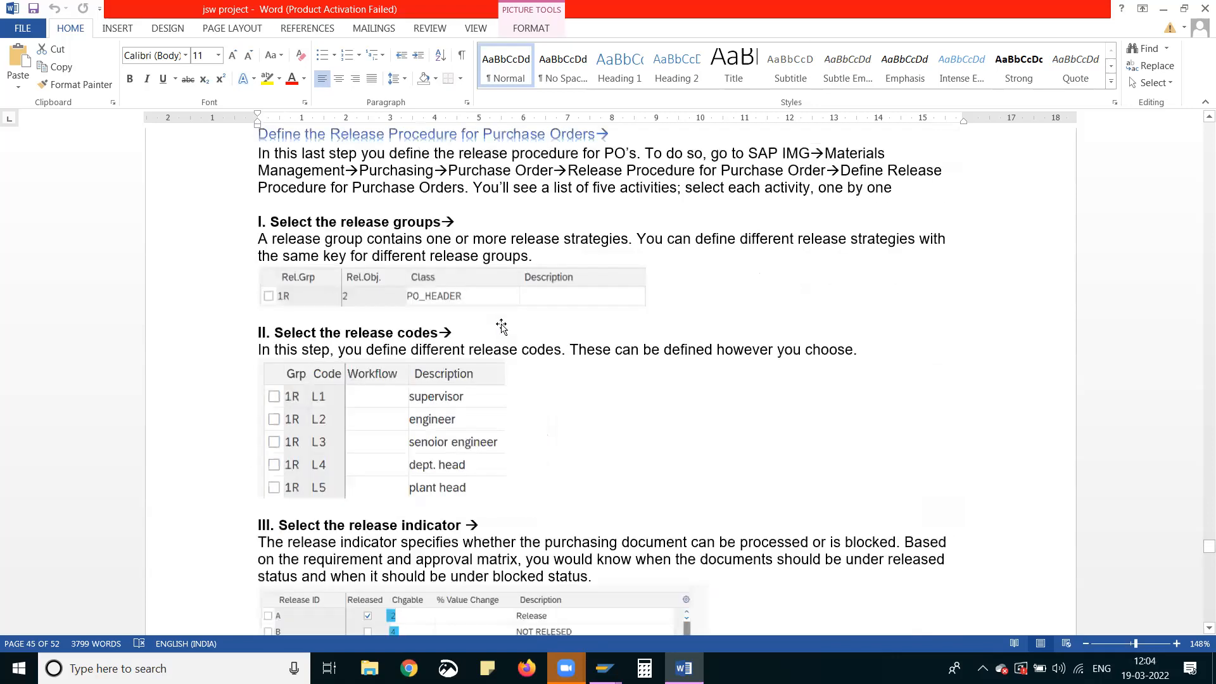
Look back from the purchase order class VALUENDPURGRP through the DOCUMENTCATEGORY, PLANT, PURCH-GROUPAS and PO-VALUE characteristics to the Edit Release Characteristics introduction
scroll(502, 326, "up", 7)
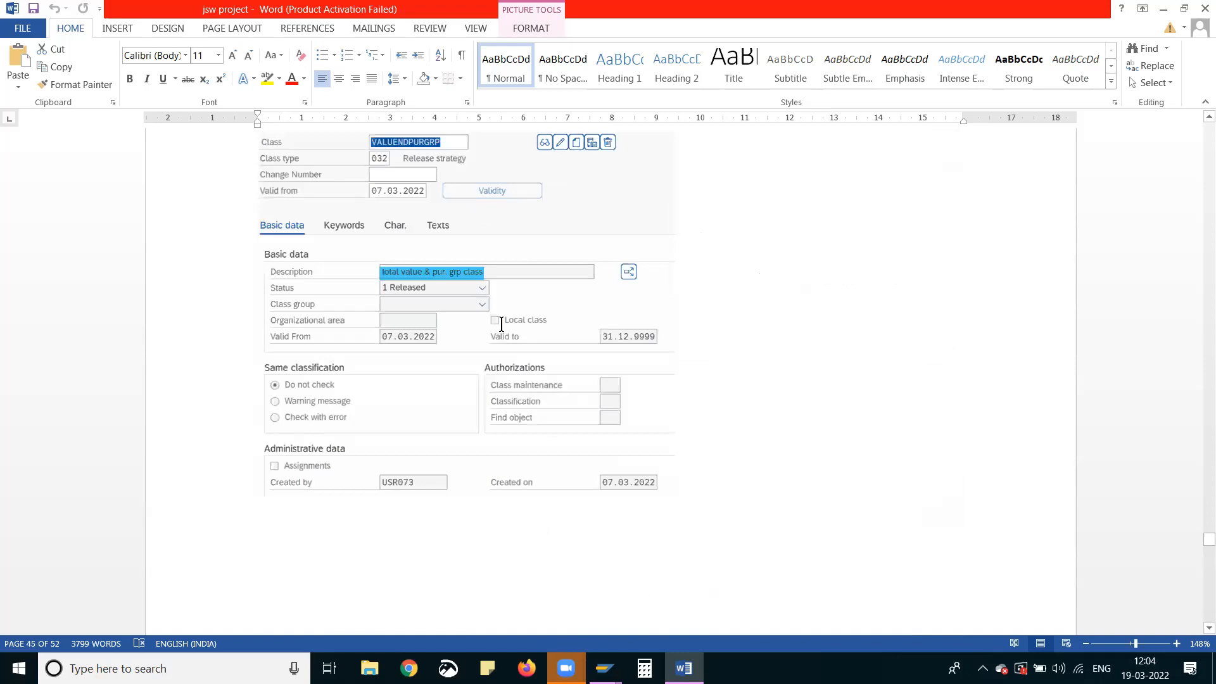
scroll(501, 324, "up", 5)
scroll(501, 326, "up", 9)
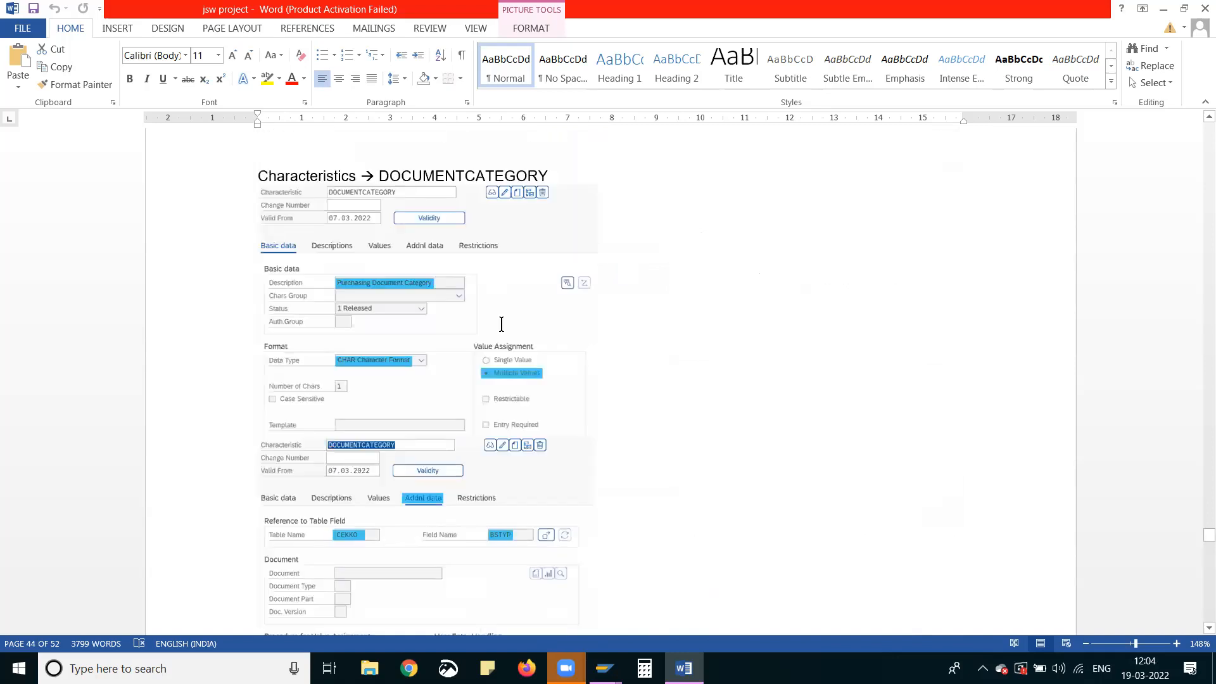
scroll(501, 324, "up", 4)
scroll(501, 327, "up", 8)
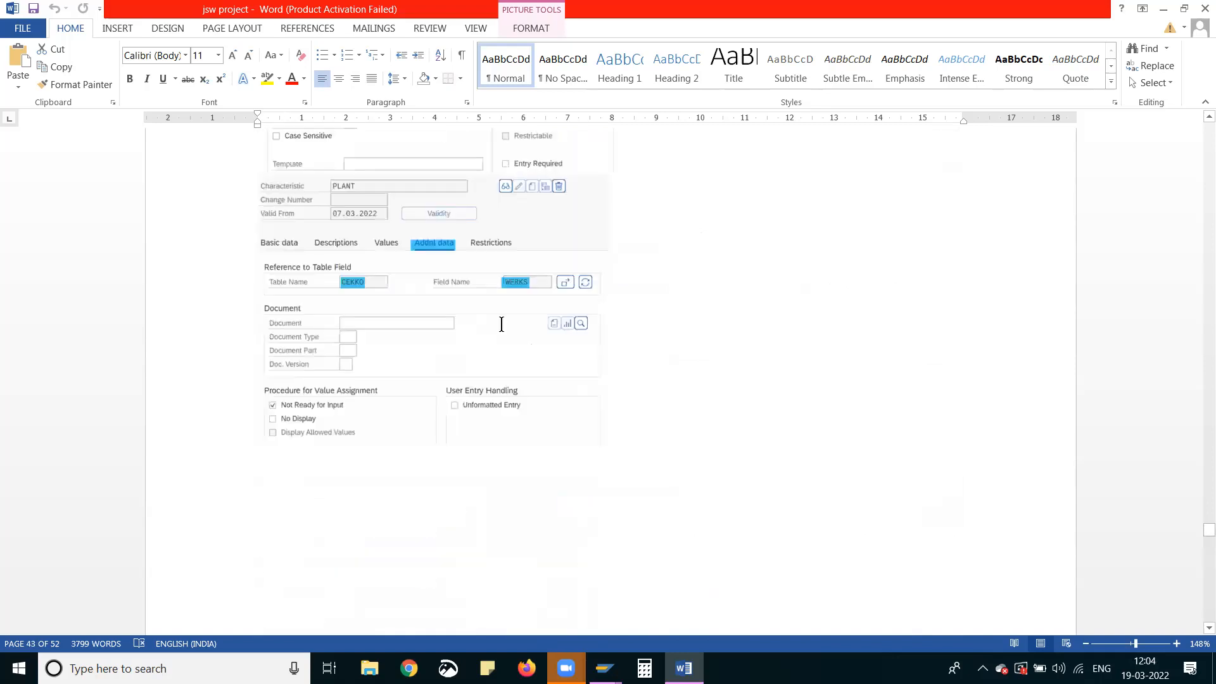
scroll(502, 324, "down", 4)
scroll(502, 324, "up", 9)
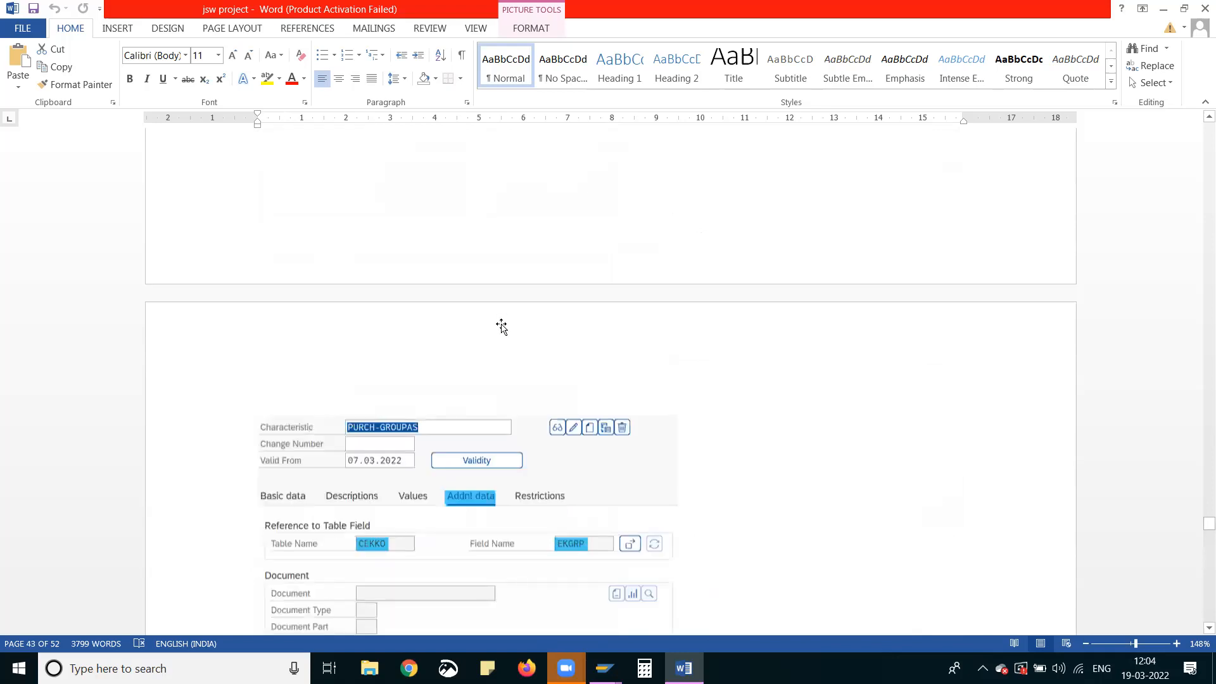
scroll(502, 327, "down", 9)
scroll(501, 324, "down", 8)
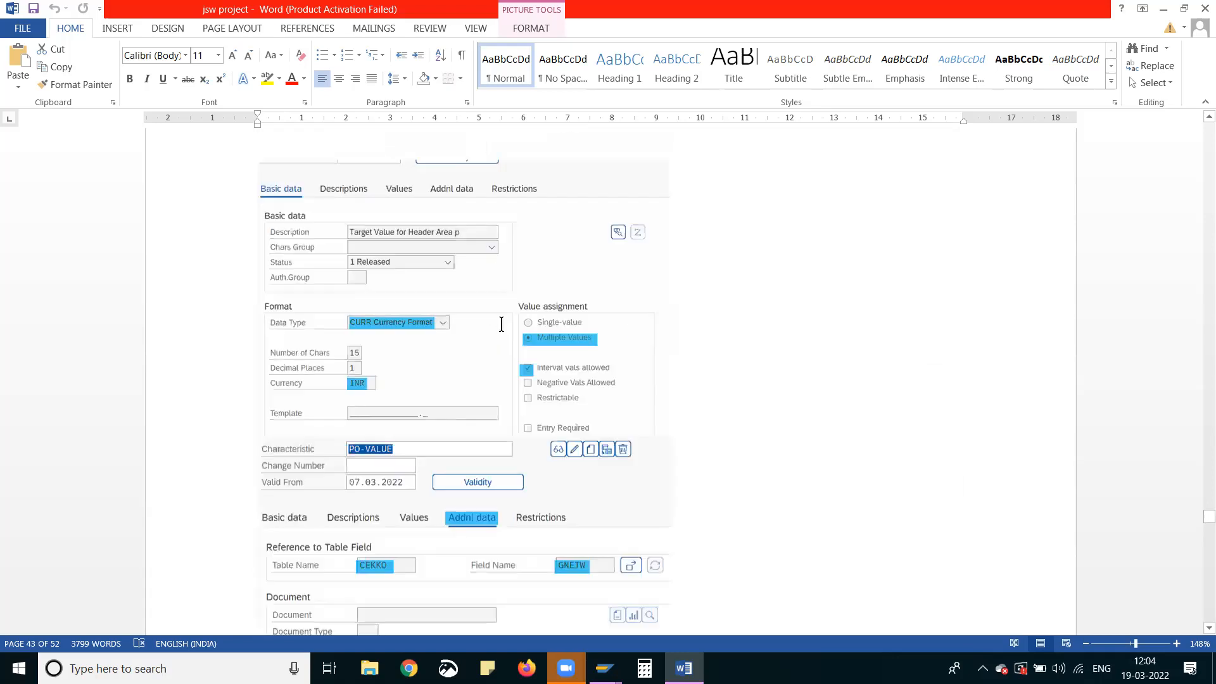
scroll(501, 324, "down", 8)
scroll(502, 324, "up", 8)
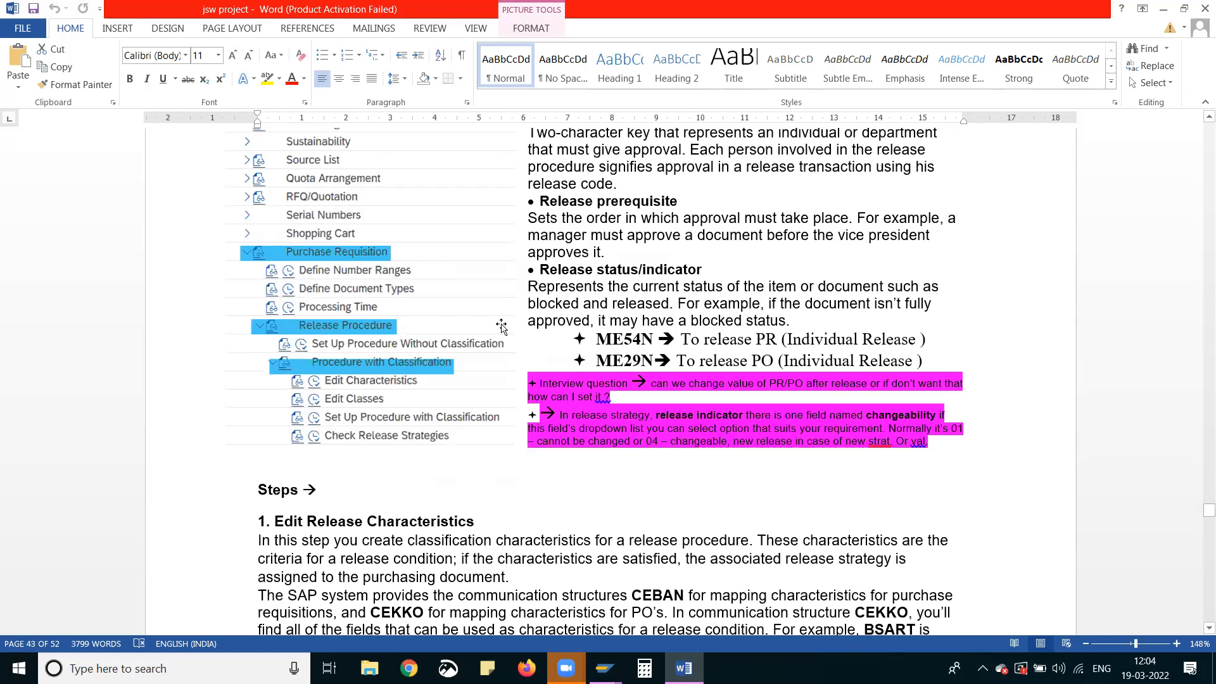
scroll(501, 325, "up", 10)
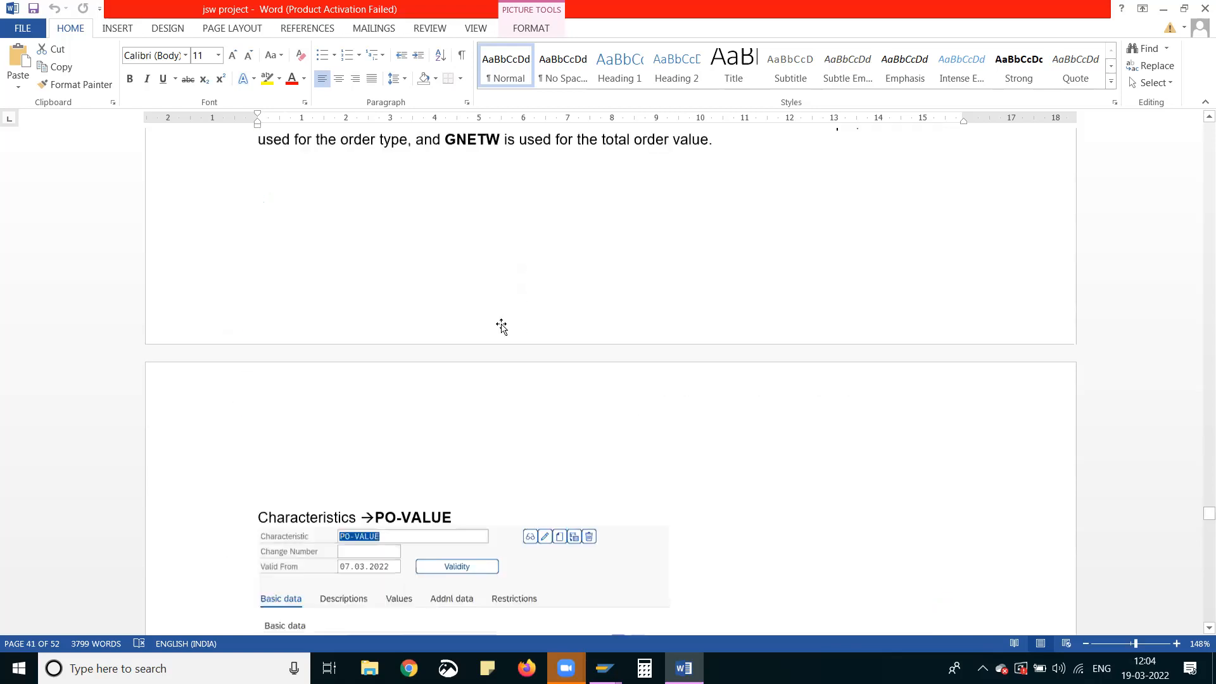
Examine the basic and additional data of the PO-VALUE, PURCH-GROUPAS, PLANT and DOCUMENTCATEGORY characteristics, up to the Edit Classes section
scroll(501, 324, "down", 8)
scroll(502, 325, "down", 10)
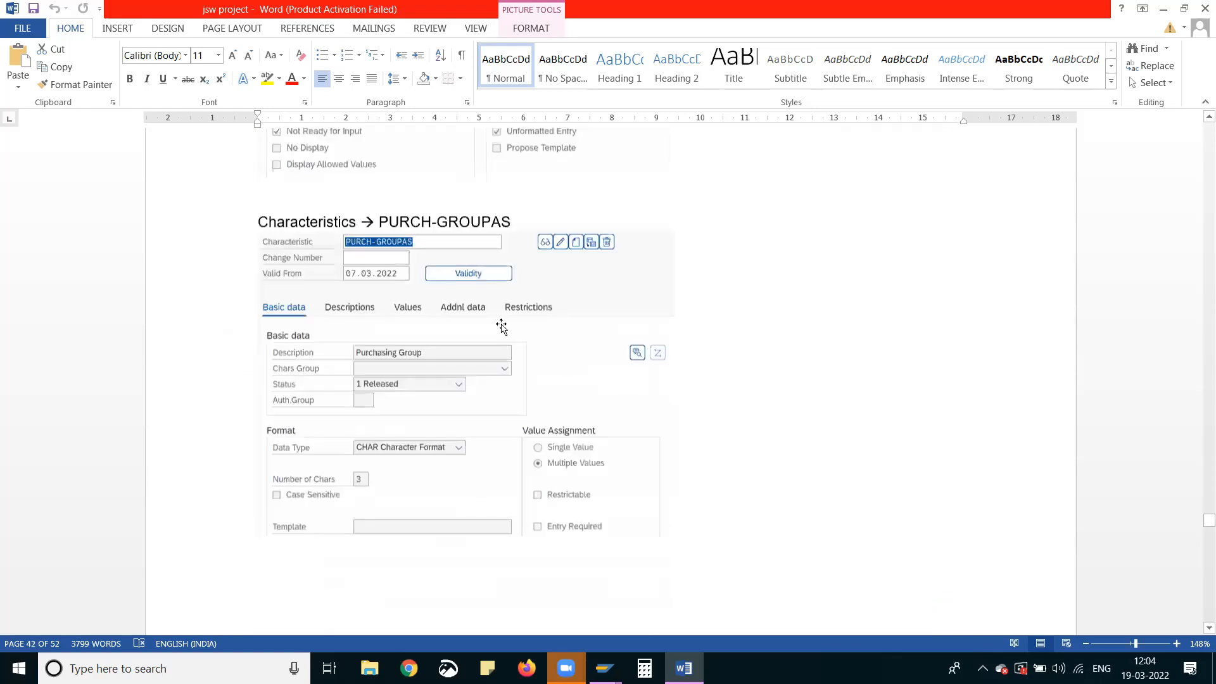
scroll(502, 325, "up", 7)
scroll(501, 325, "up", 3)
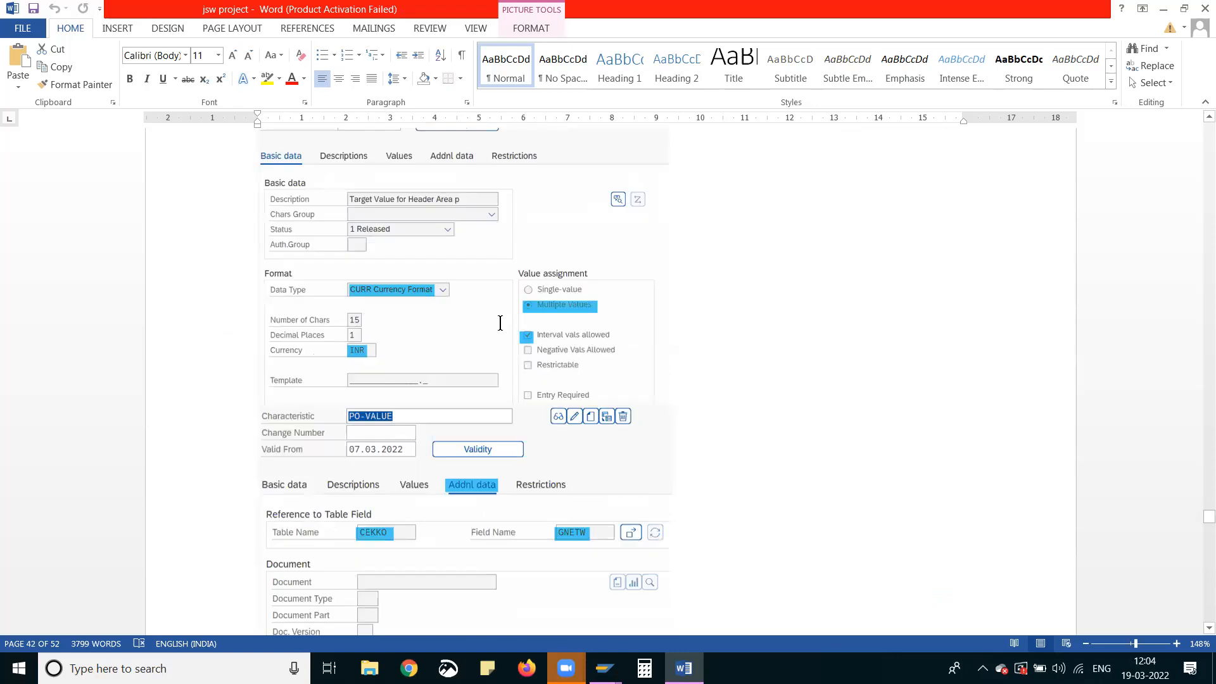
scroll(499, 325, "down", 12)
scroll(499, 326, "down", 6)
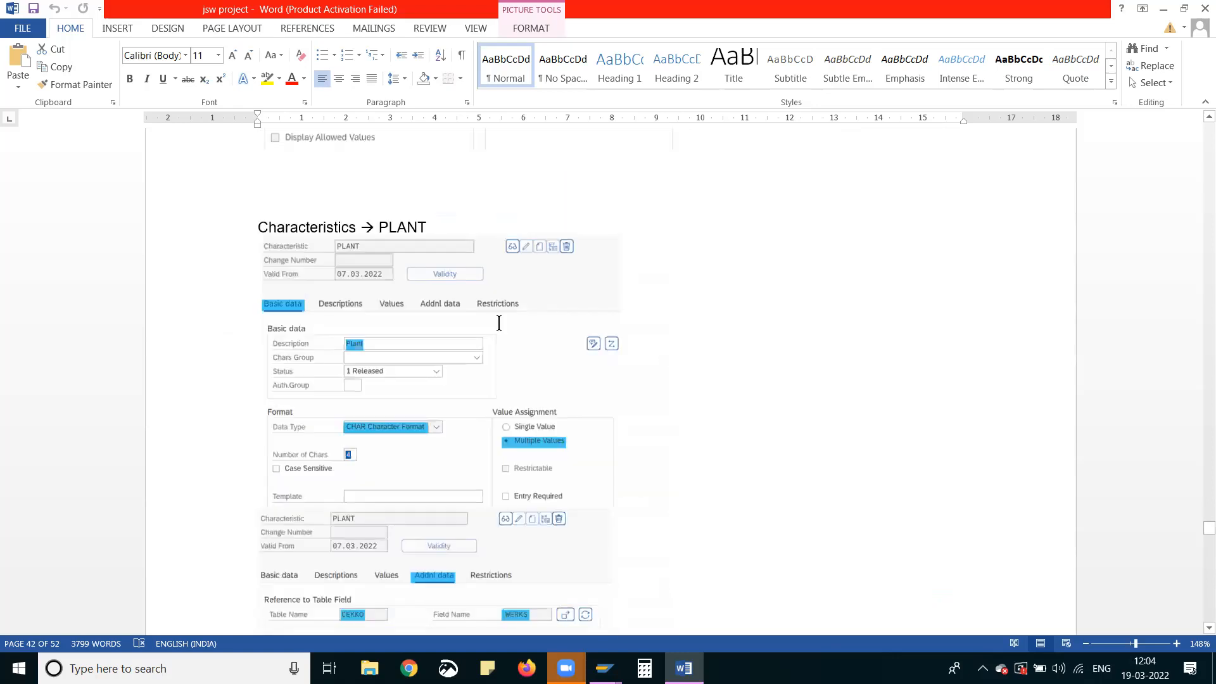
scroll(499, 324, "down", 8)
scroll(499, 326, "down", 15)
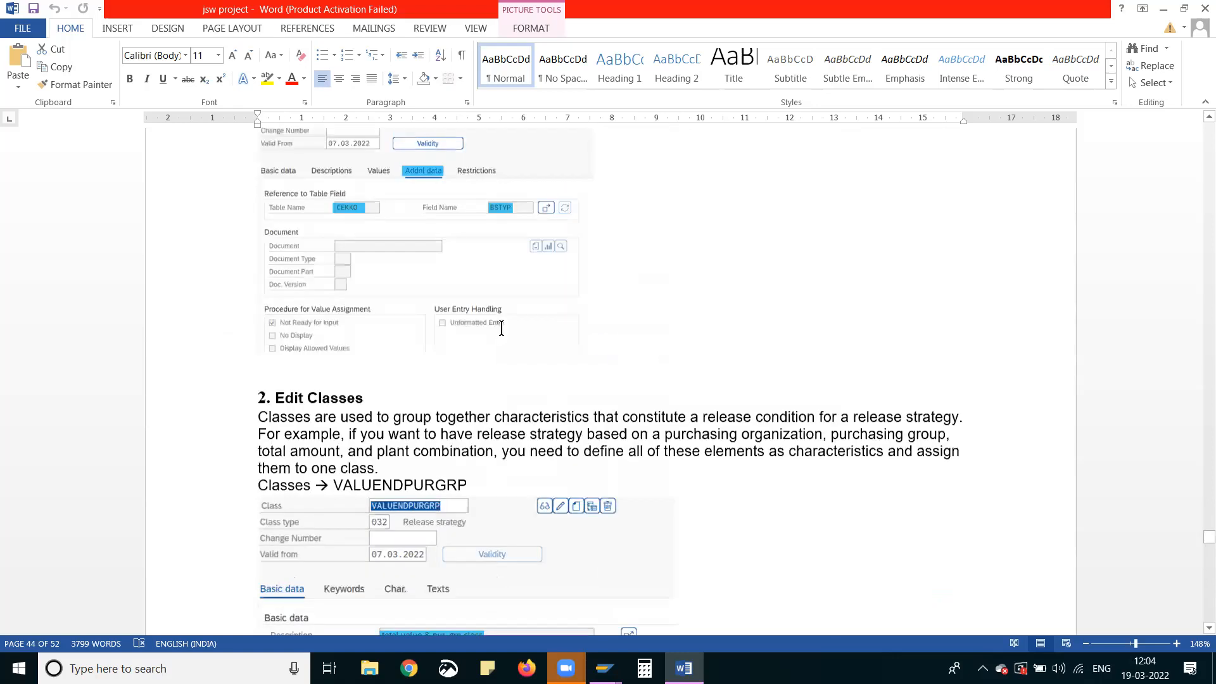
Review the purchase order release procedure, from its release groups and strategies L1 to L4 to the reflection of the release strategy in the PO
scroll(499, 329, "down", 6)
scroll(518, 358, "down", 6)
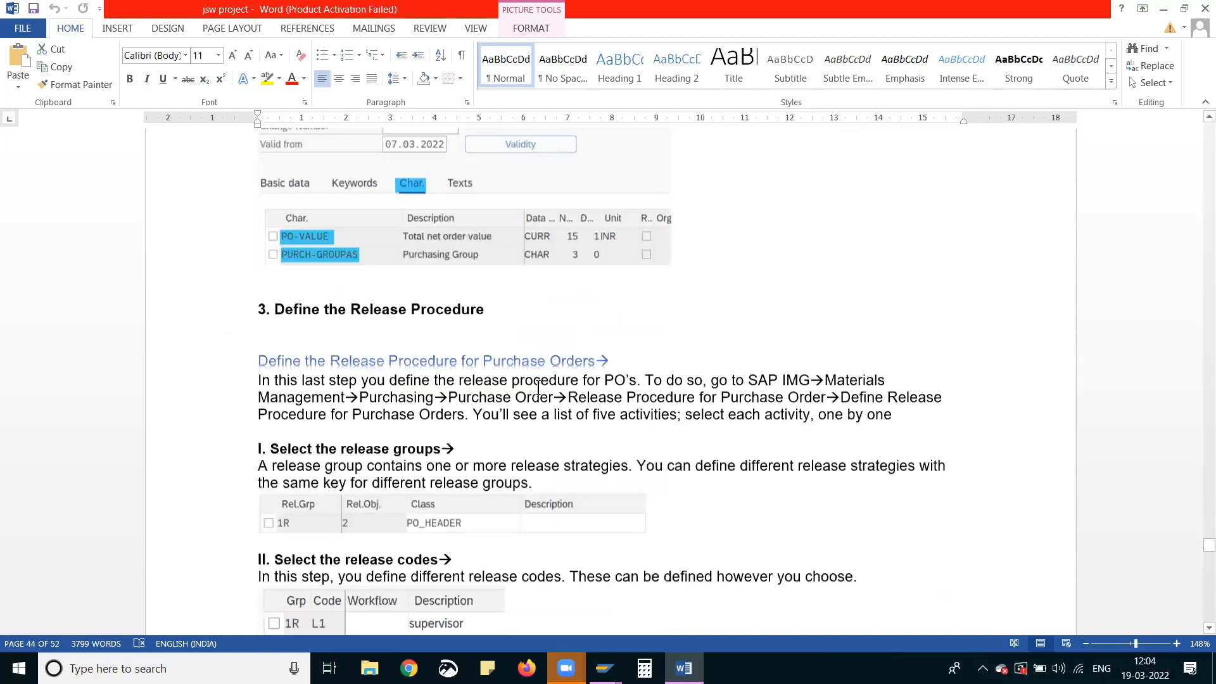
scroll(538, 390, "down", 15)
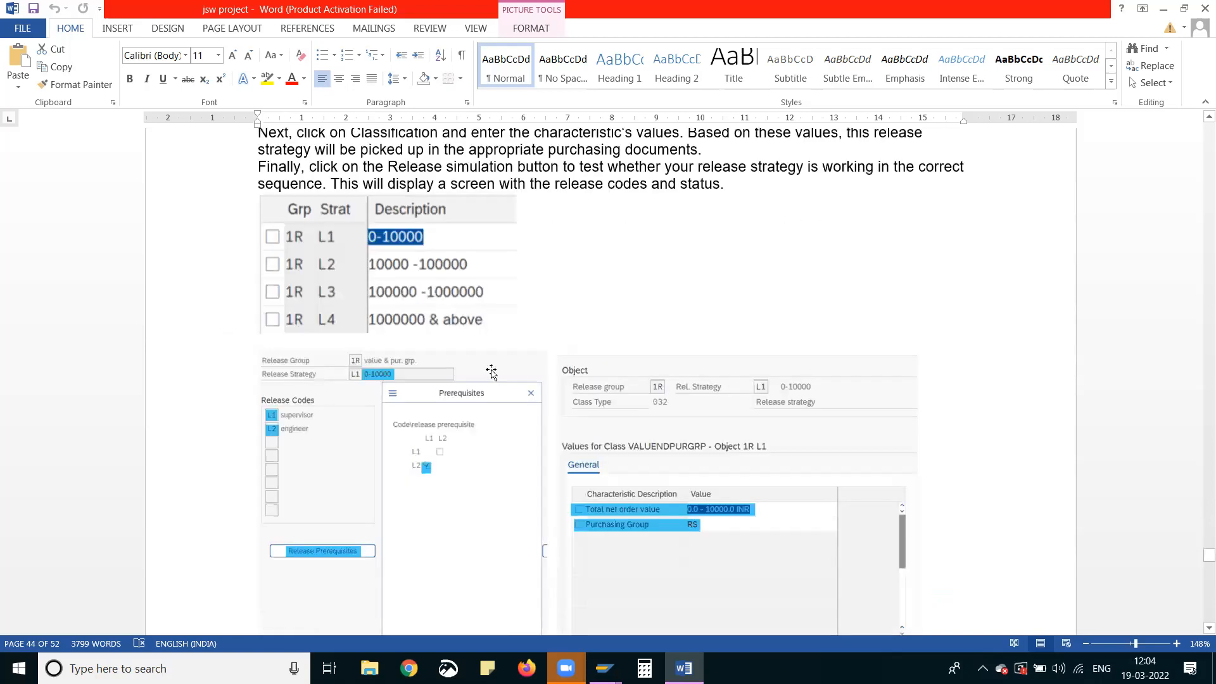
scroll(490, 369, "down", 5)
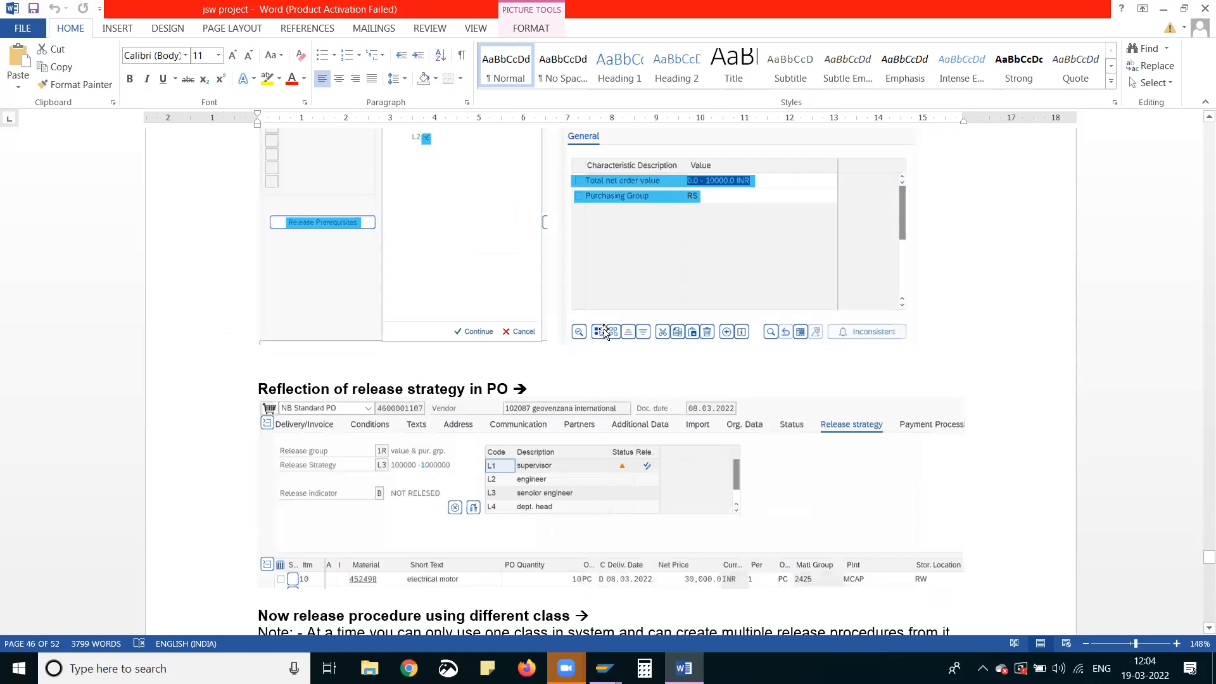
scroll(605, 328, "up", 2)
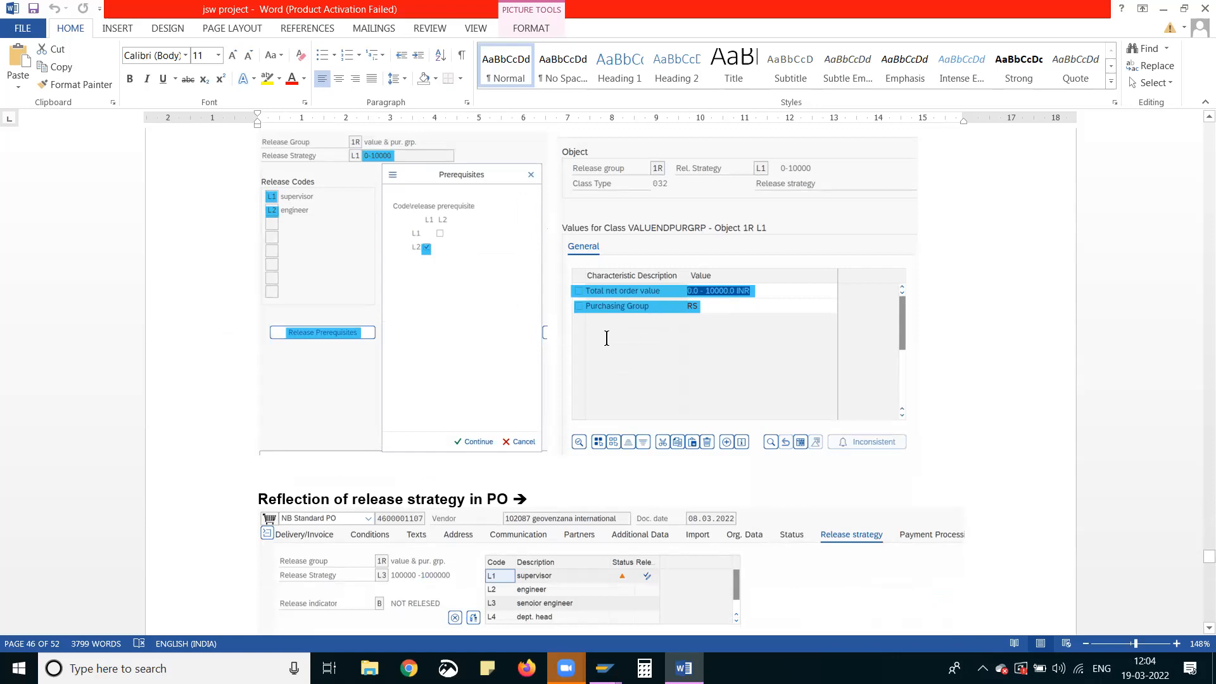
scroll(608, 342, "down", 6)
scroll(548, 295, "up", 2)
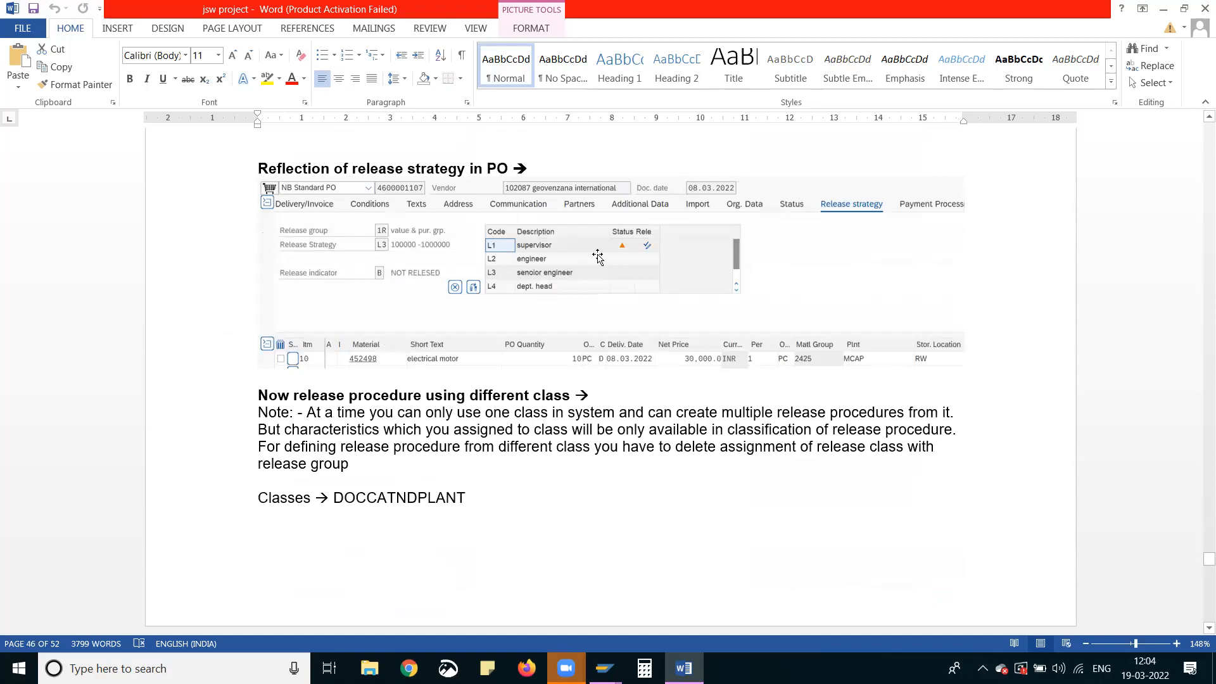
Review the header-level requisition release procedure from PROVERALLVALUE and class PRVALUENDPURGRP through to the release strategy shown in the PR
scroll(518, 281, "down", 20)
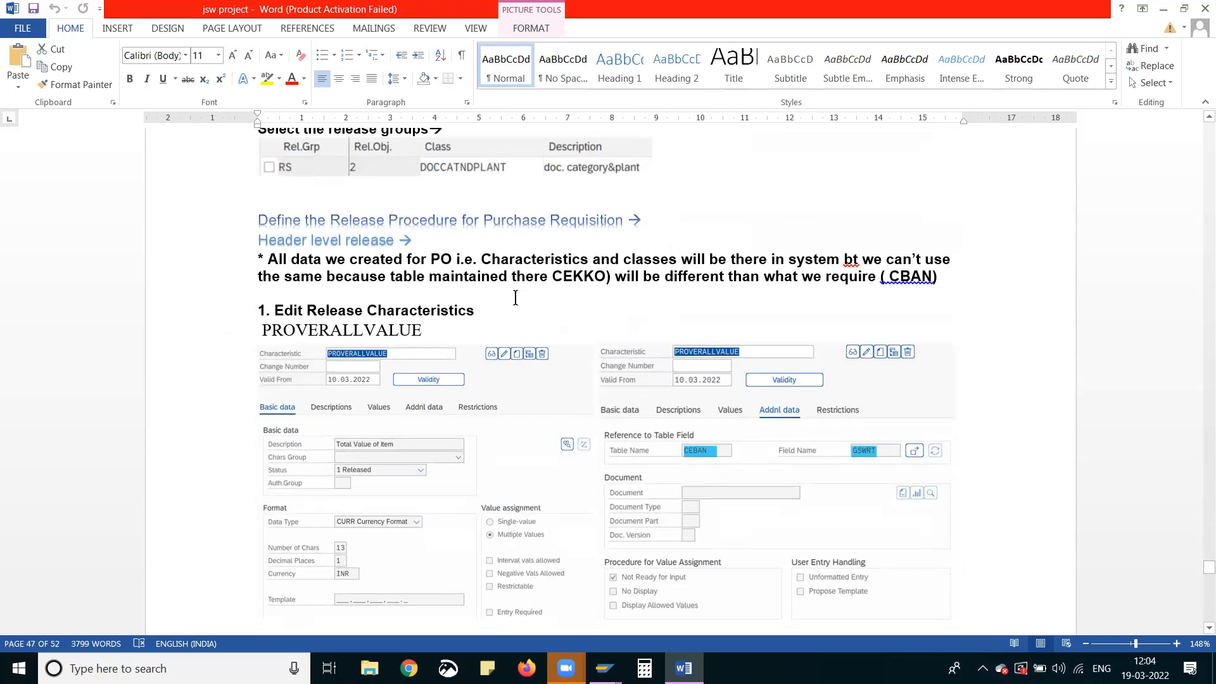
scroll(414, 271, "down", 3)
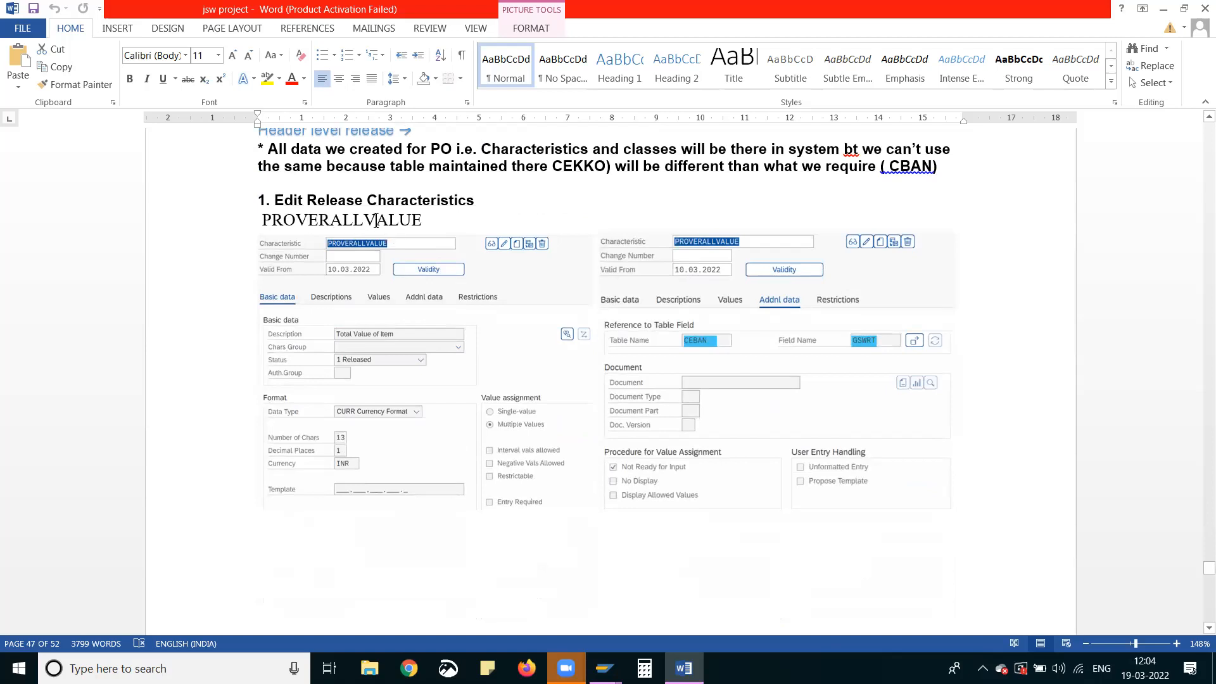
scroll(413, 245, "down", 14)
scroll(404, 272, "up", 9)
scroll(404, 274, "up", 4)
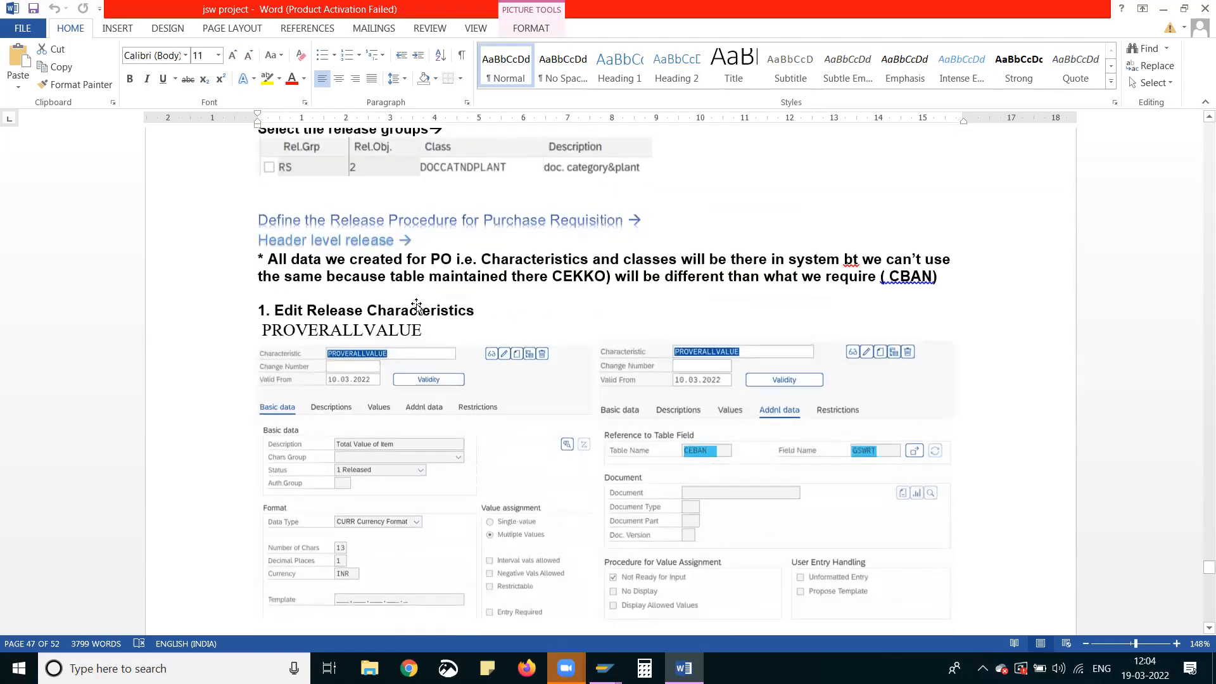
scroll(414, 307, "down", 20)
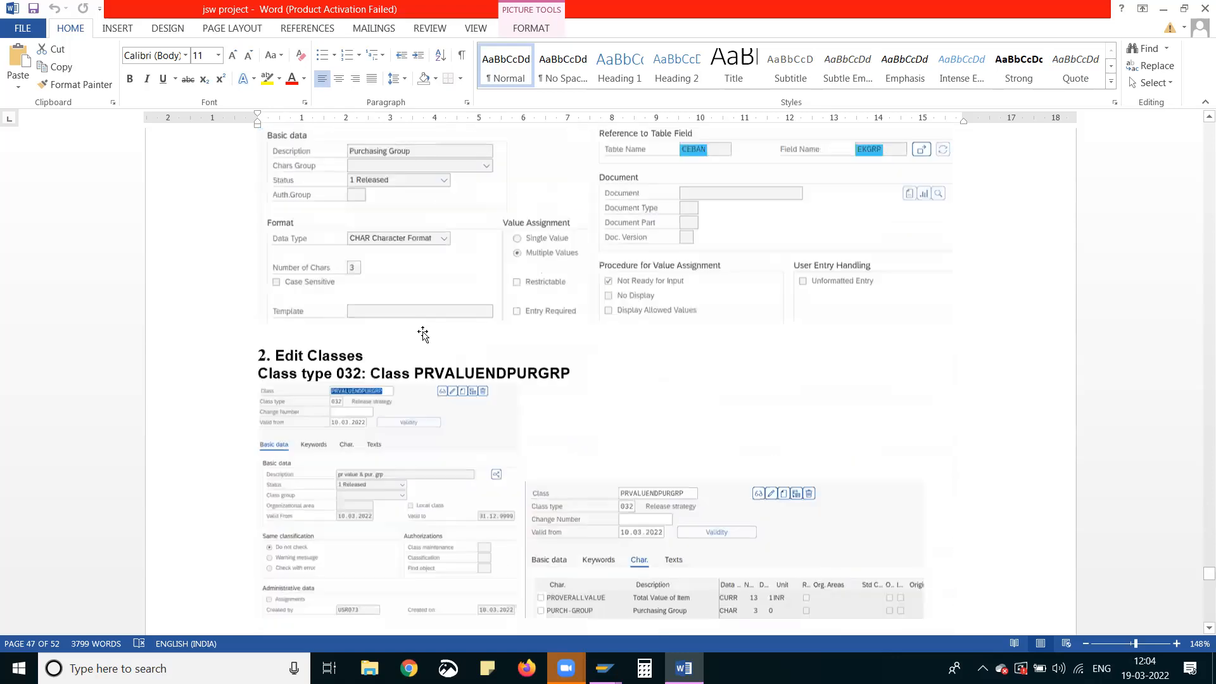
scroll(422, 334, "up", 5)
scroll(428, 346, "down", 20)
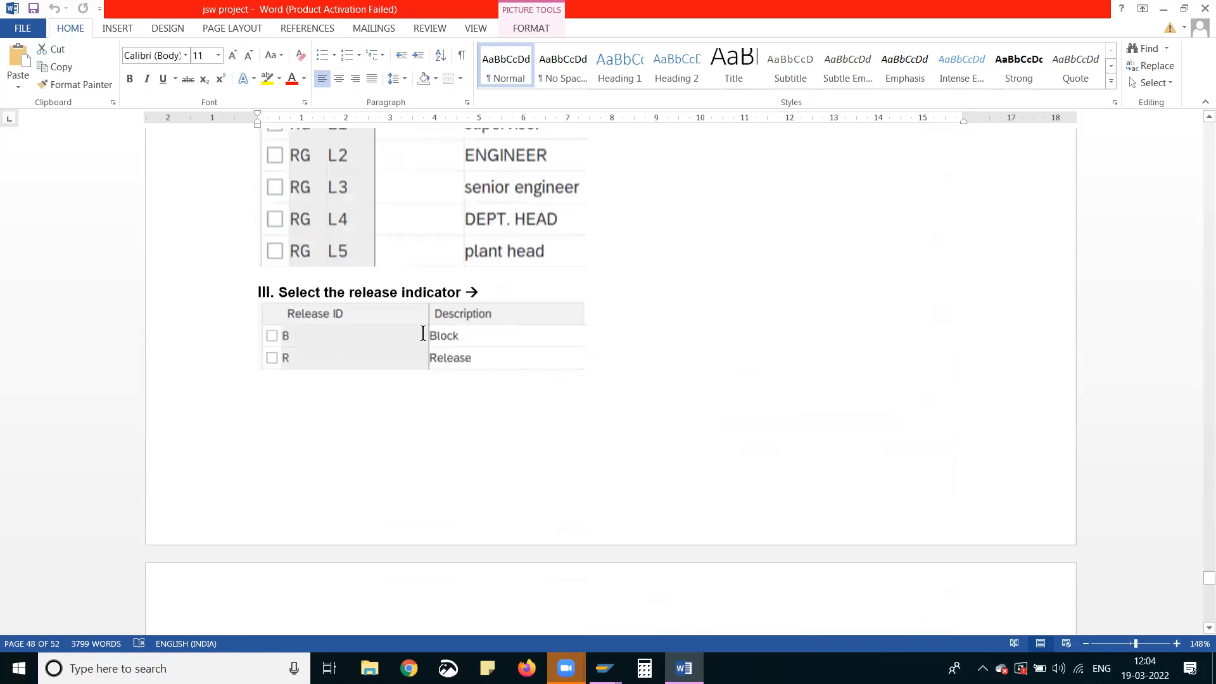
scroll(449, 402, "down", 15)
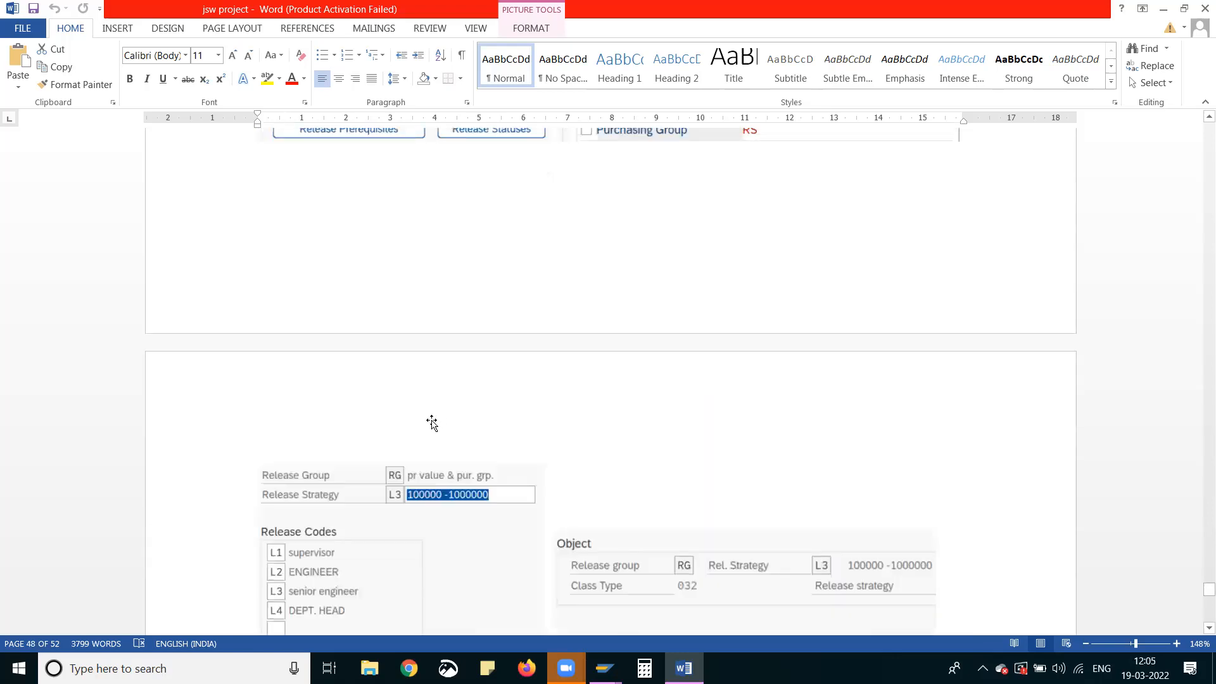
scroll(567, 440, "down", 15)
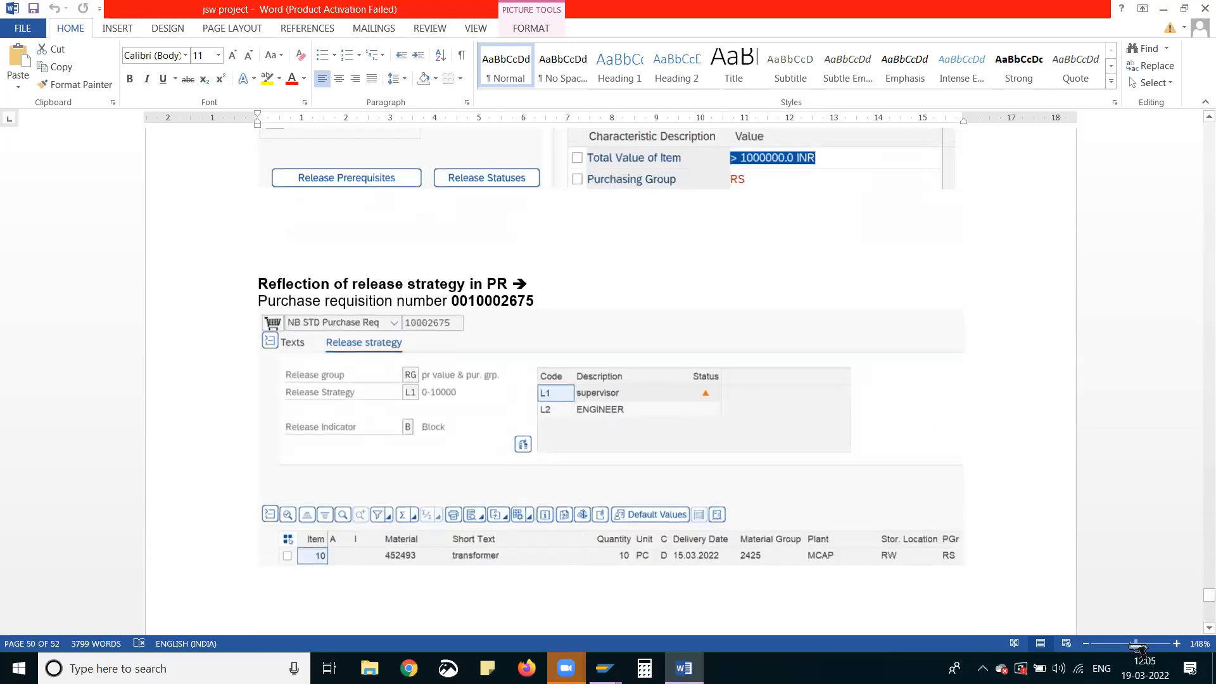
Check the Service Procurement section, and look back through both release procedures to Edit Classes for purchase orders, viewing the document at 94% zoom
left_click_drag(1131, 646, 1127, 646)
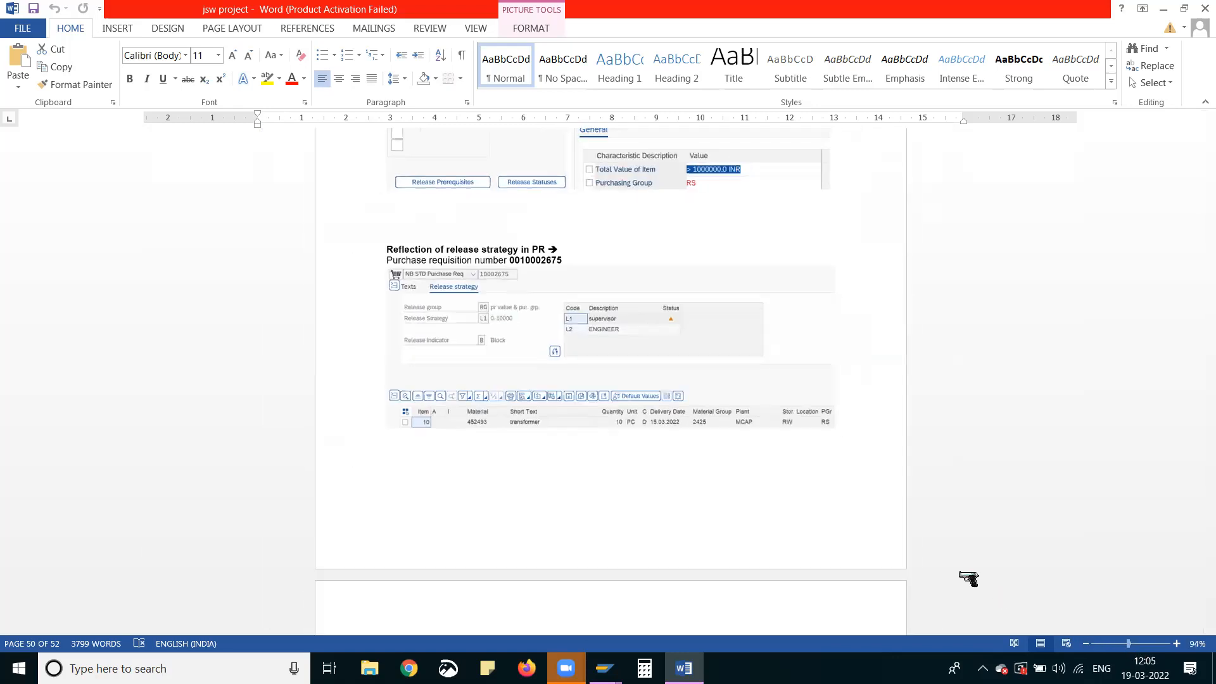
scroll(563, 427, "down", 10)
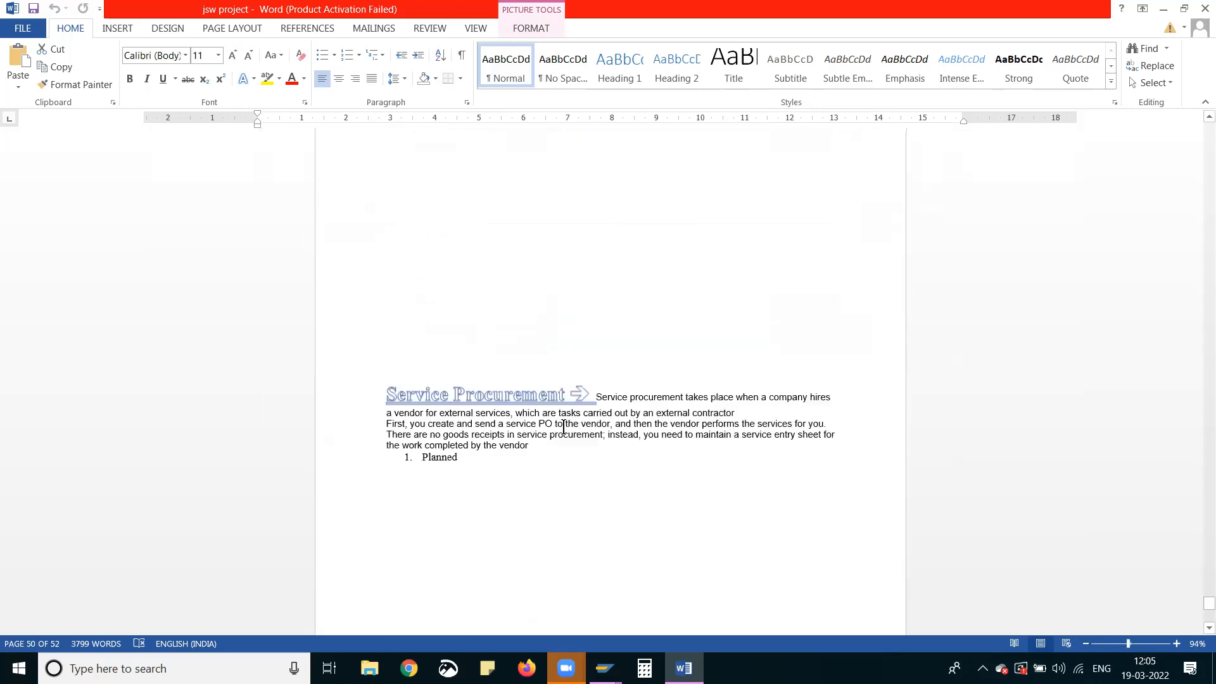
scroll(560, 428, "up", 6)
scroll(560, 428, "up", 15)
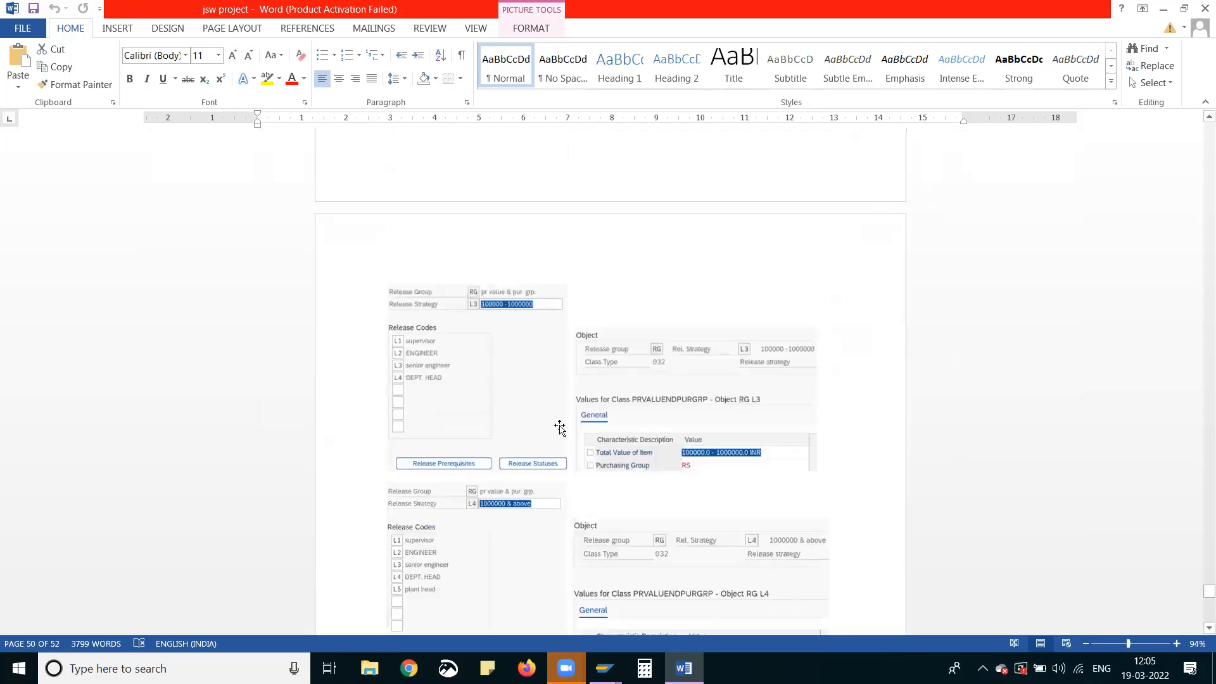
scroll(560, 428, "up", 8)
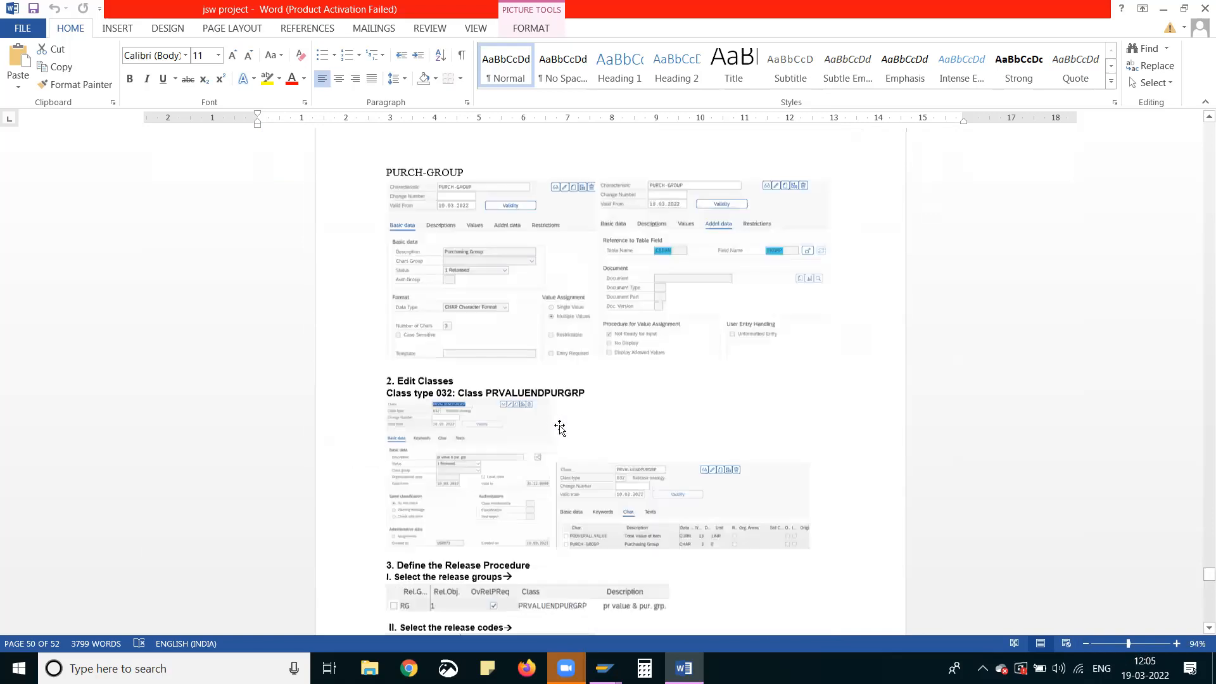
scroll(560, 428, "up", 6)
scroll(560, 428, "up", 6)
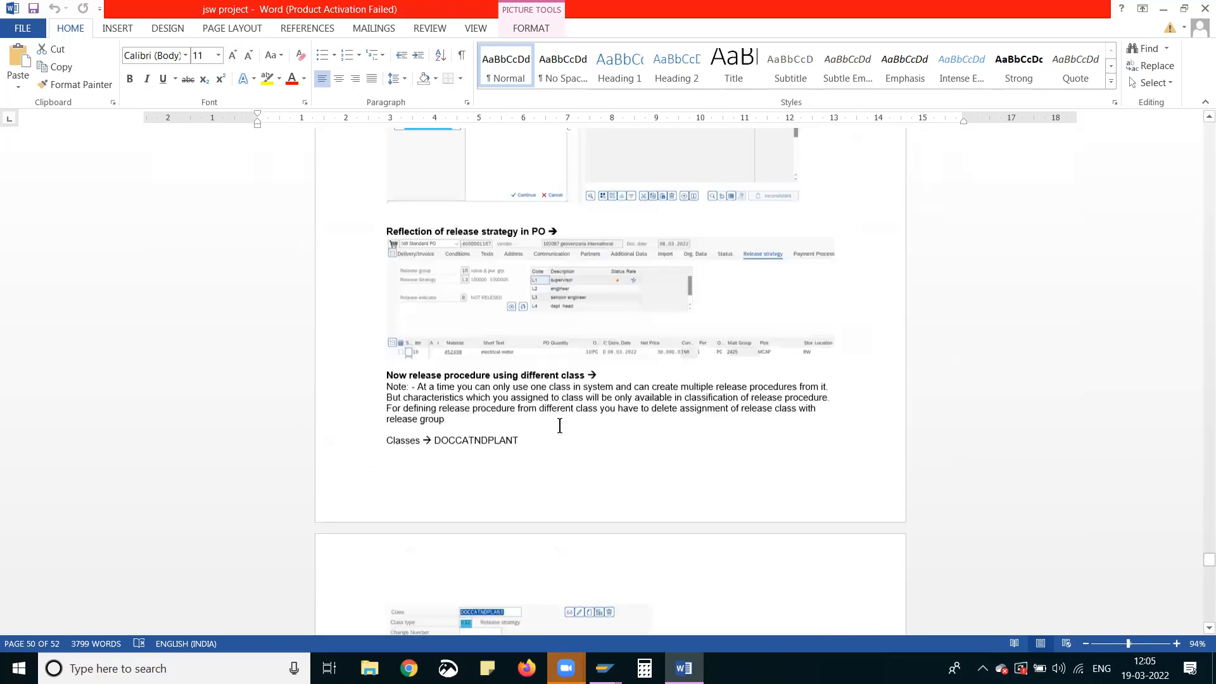
scroll(559, 428, "down", 15)
scroll(560, 428, "up", 10)
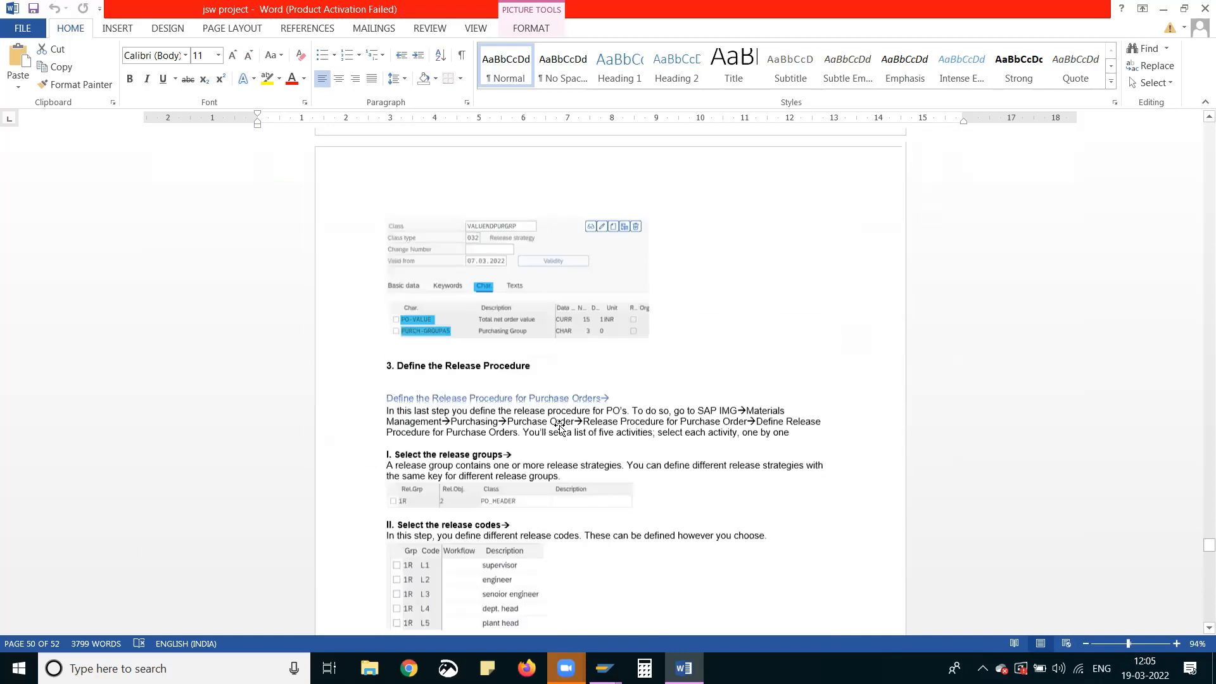
scroll(560, 428, "up", 5)
scroll(558, 428, "up", 8)
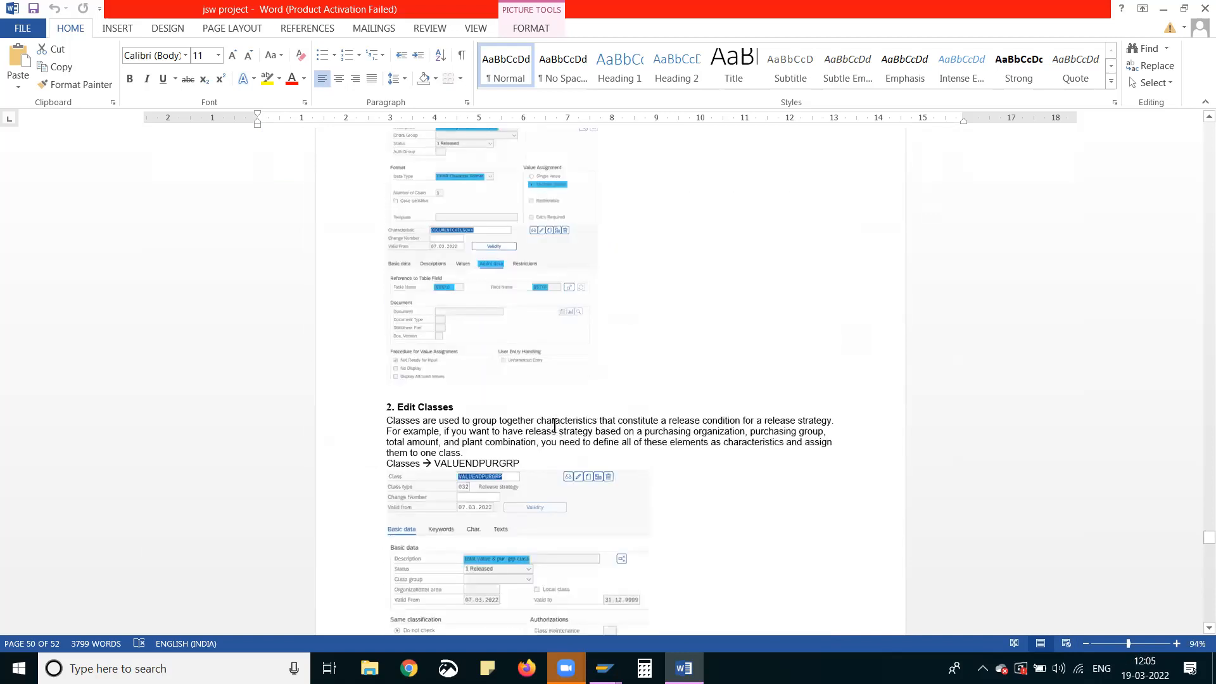
Recheck the PURCH-GROUPAS, PLANT and DOCUMENTCATEGORY characteristics and the characteristics assigned to class VALUENDPURGRP, up to Define the Release Procedure
scroll(551, 429, "down", 5)
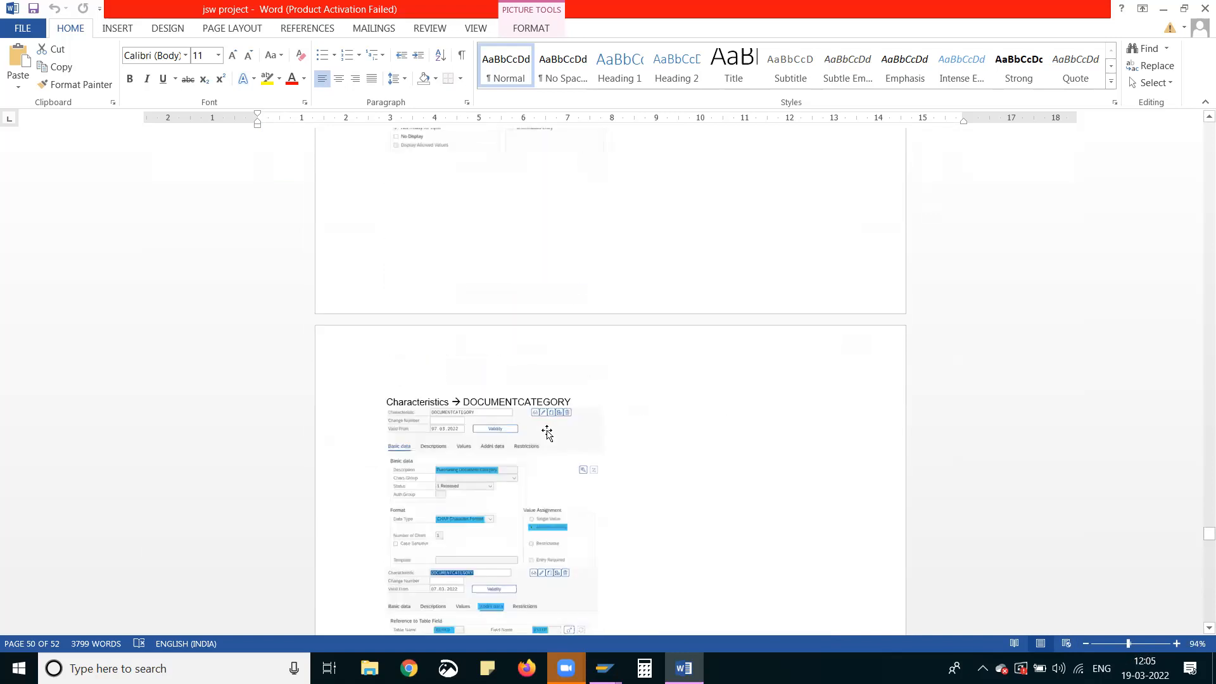
scroll(548, 434, "up", 12)
scroll(486, 384, "up", 4)
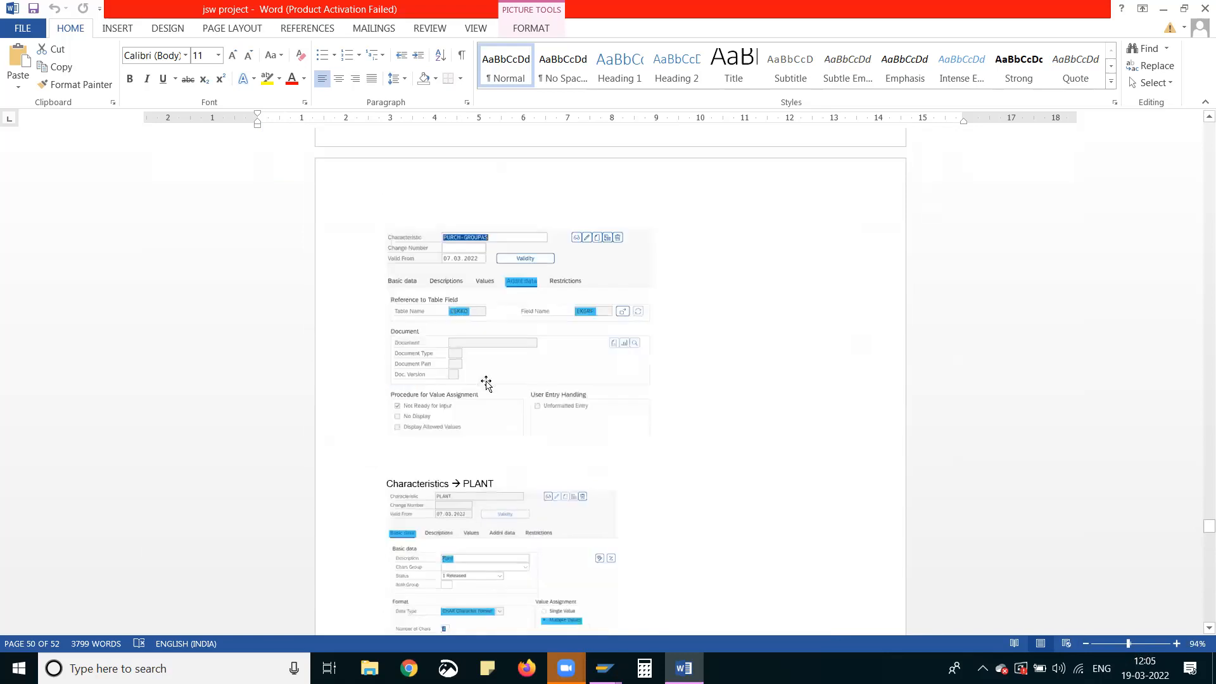
scroll(485, 383, "down", 3)
scroll(488, 408, "down", 13)
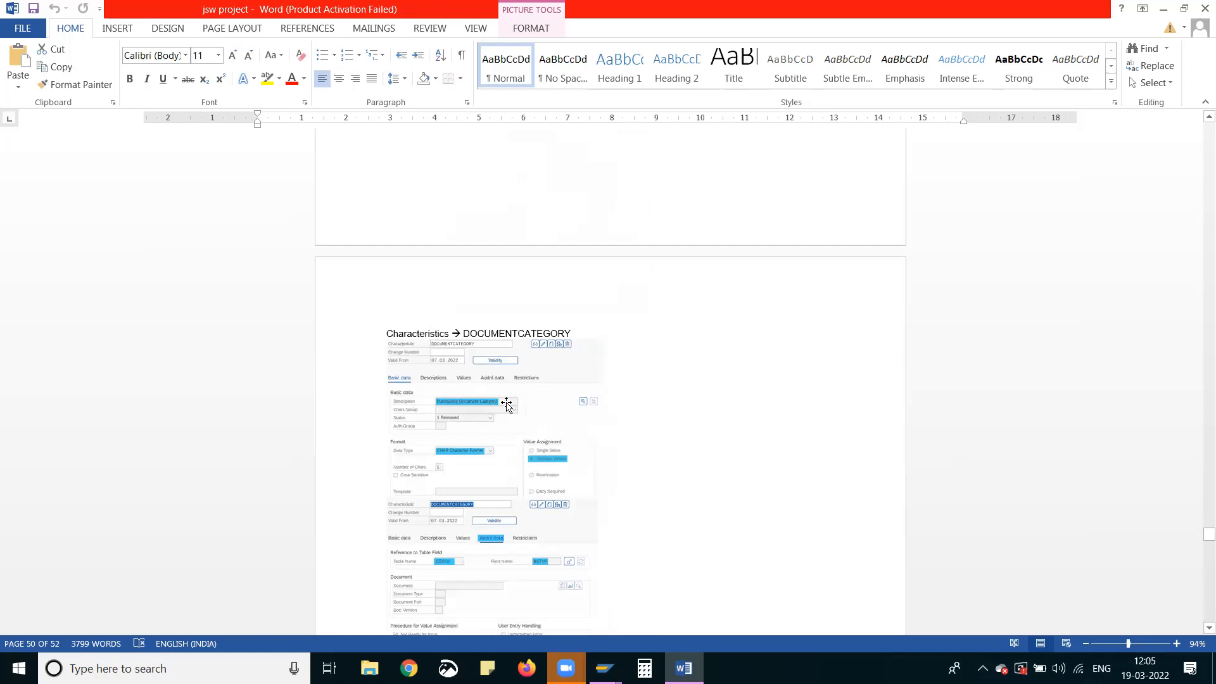
scroll(507, 406, "down", 3)
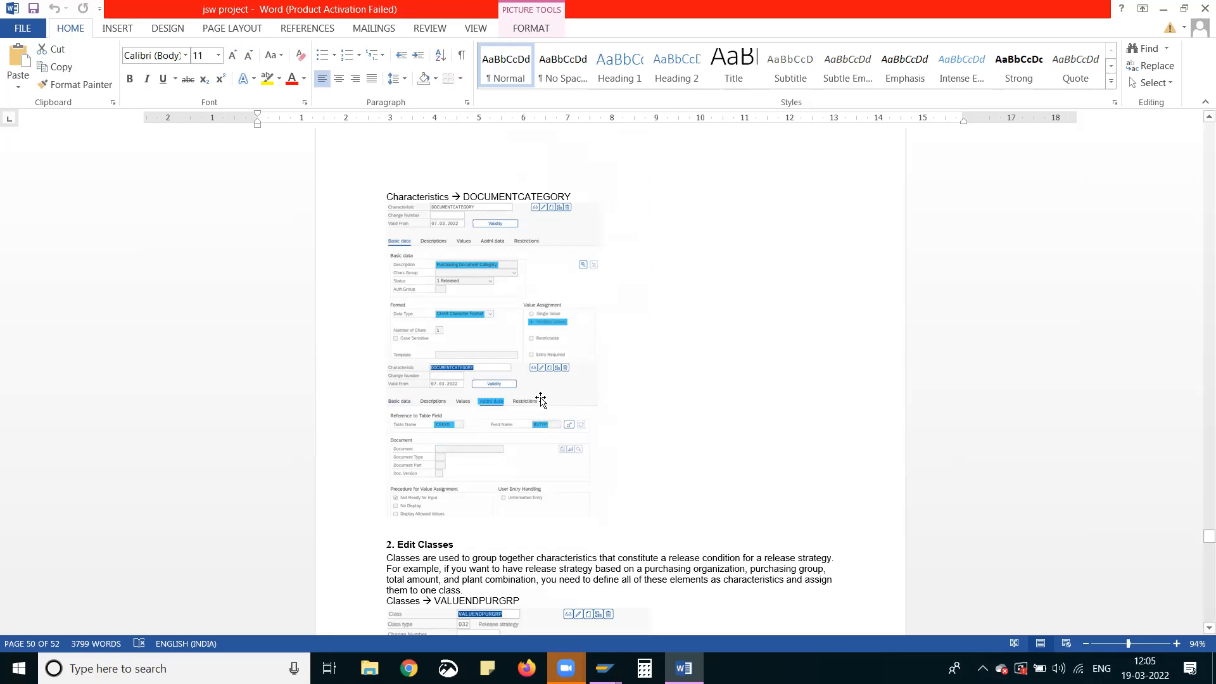
scroll(507, 405, "down", 6)
scroll(504, 399, "down", 6)
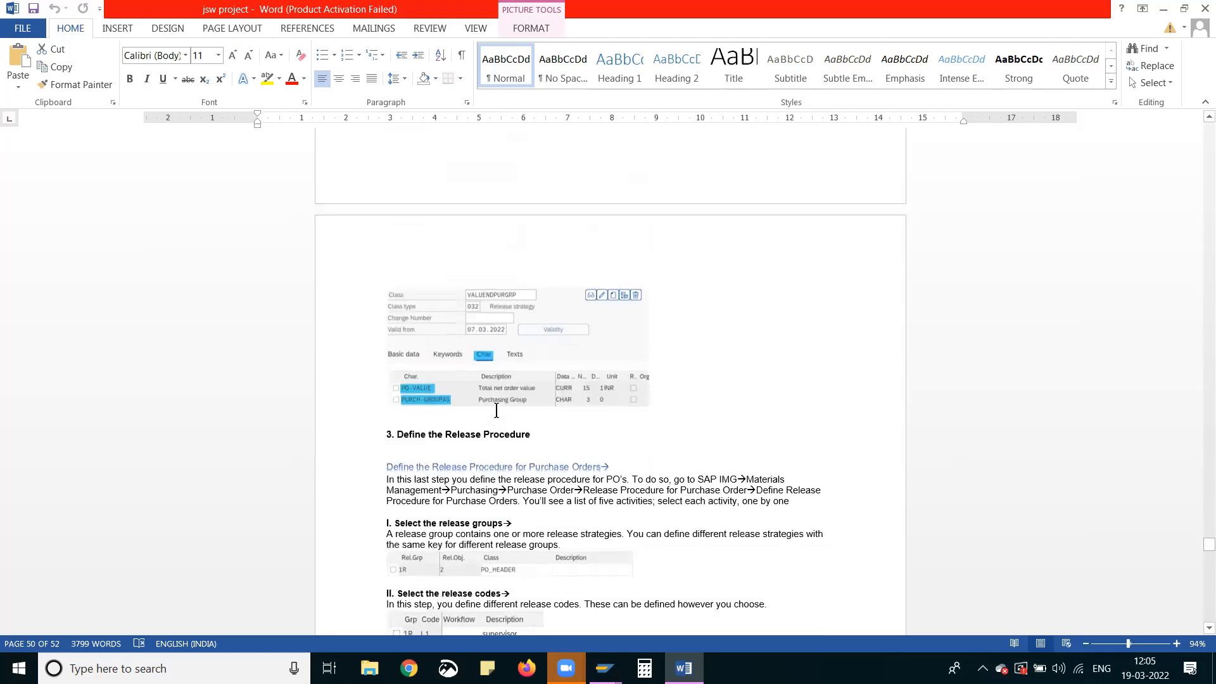
Recheck the changeability options of the PO release indicator and the release strategies L1 to L4
scroll(495, 416, "down", 7)
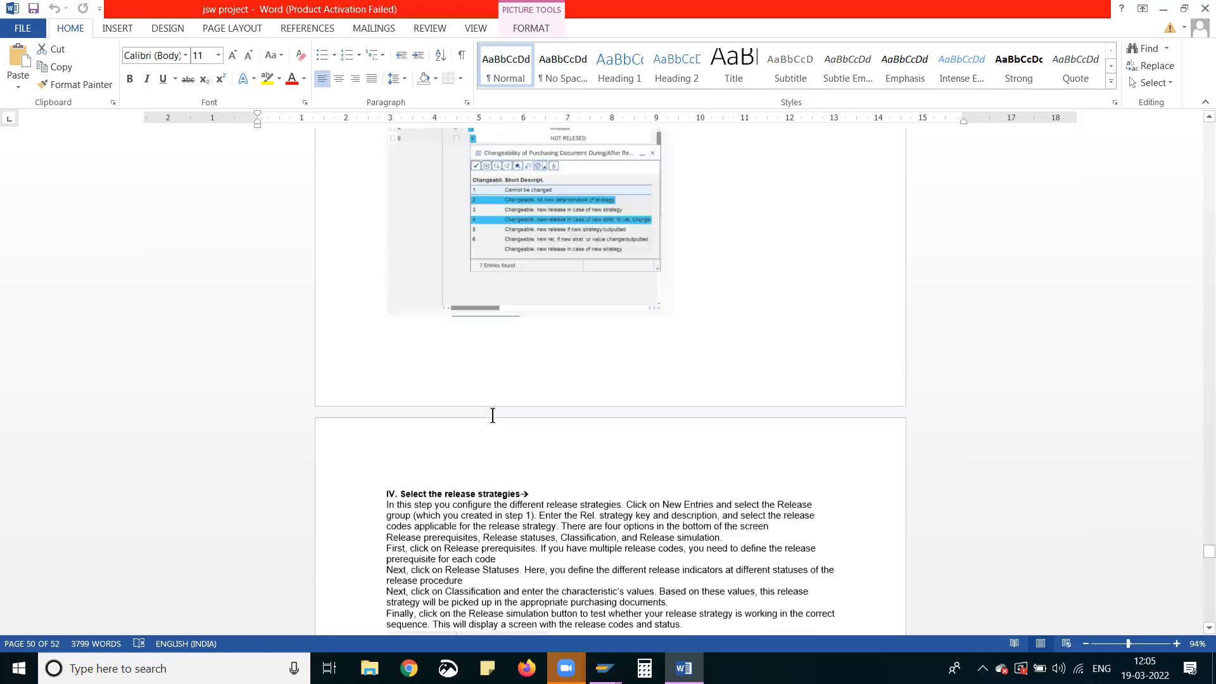
scroll(493, 425, "down", 3)
scroll(492, 425, "up", 3)
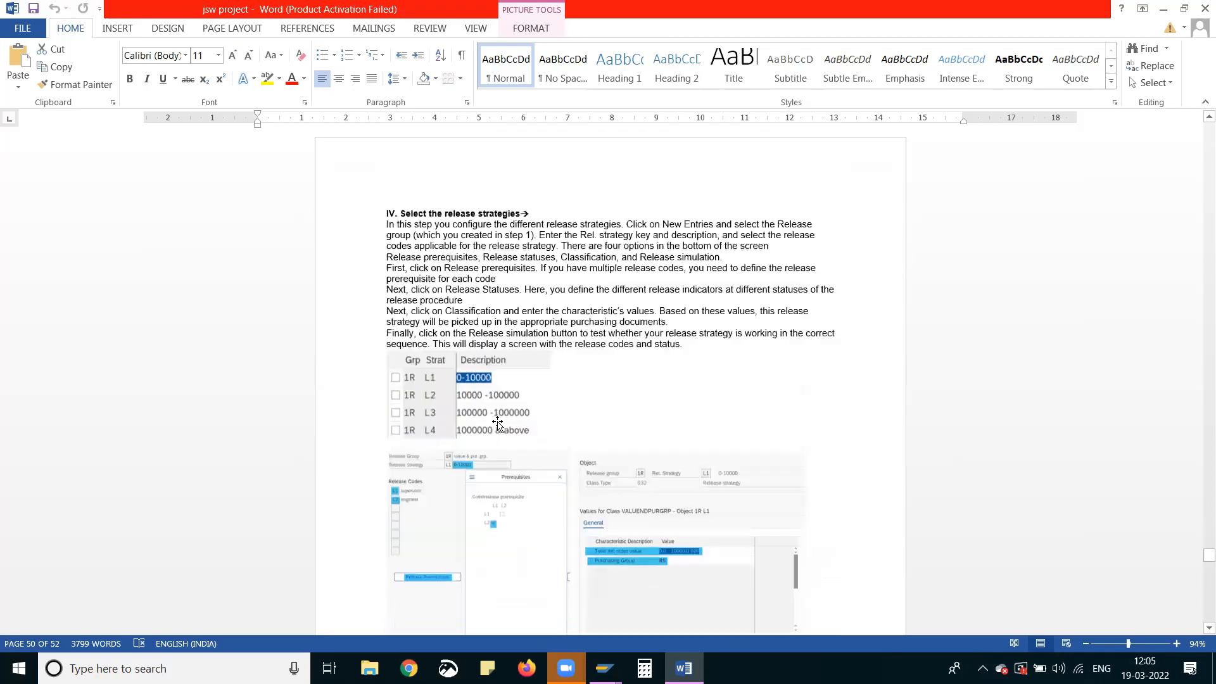
scroll(496, 424, "down", 4)
scroll(496, 424, "up", 15)
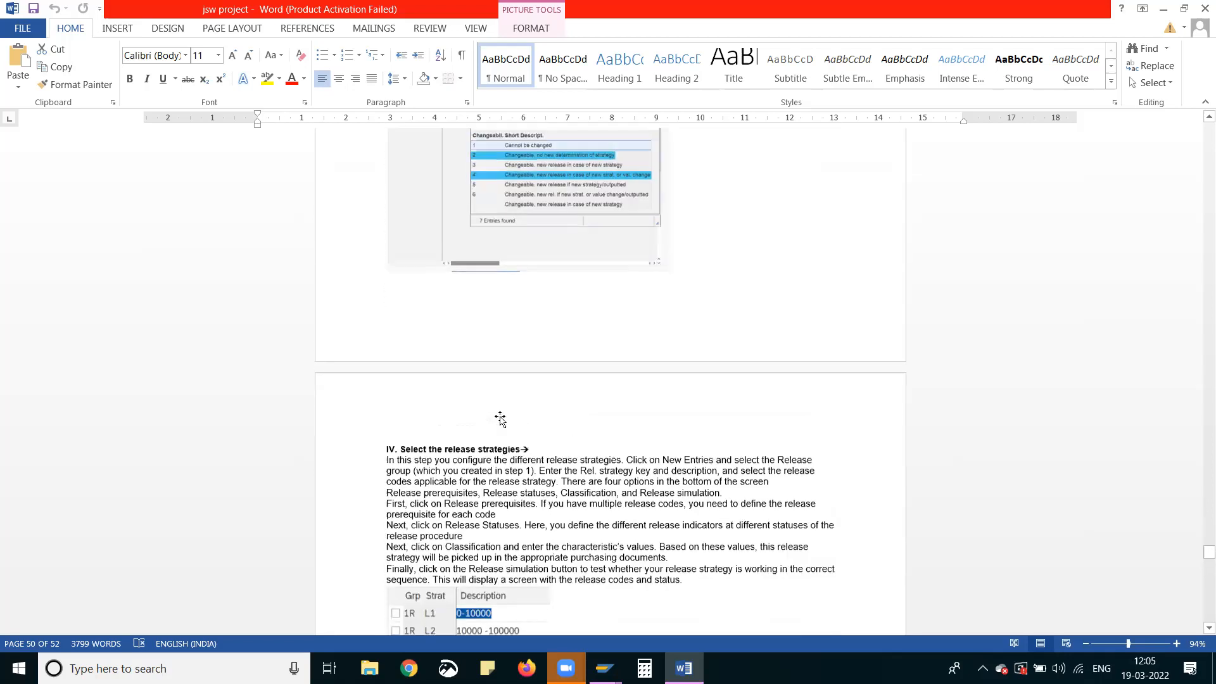
scroll(499, 416, "up", 4)
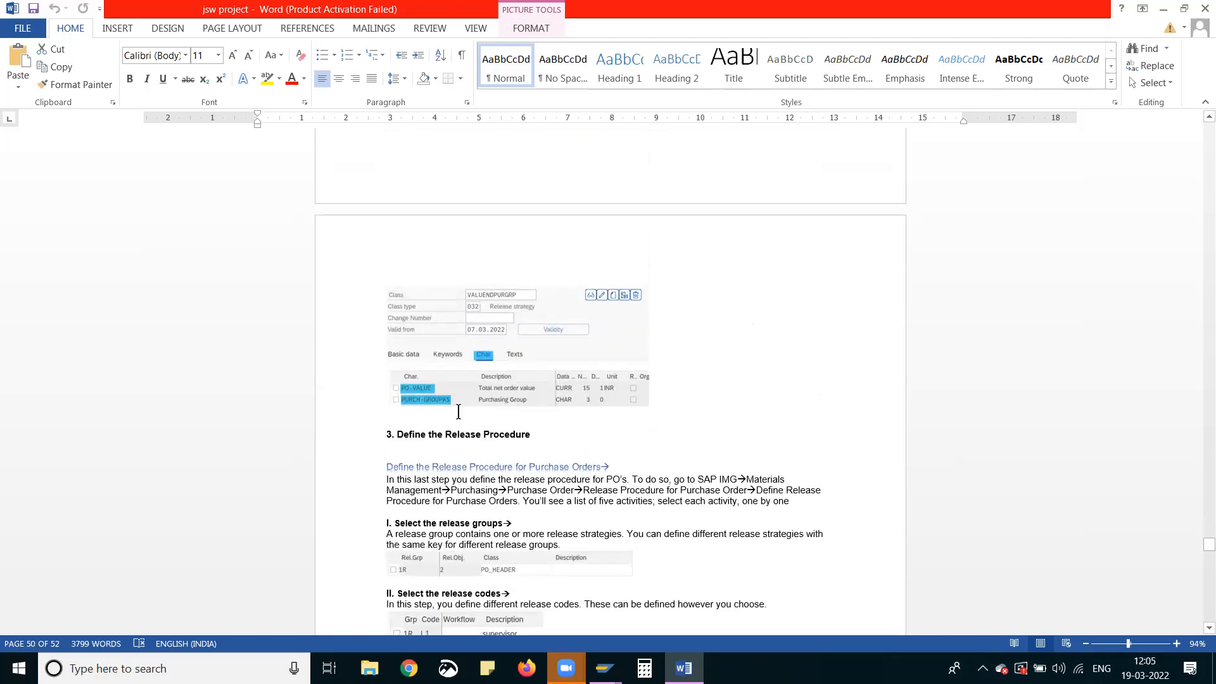
Look back from class VALUENDPURGRP through the DOCUMENTCATEGORY, PLANT, PURCH-GROUPAS and PO-VALUE characteristics to Edit Release Characteristics
scroll(491, 362, "up", 12)
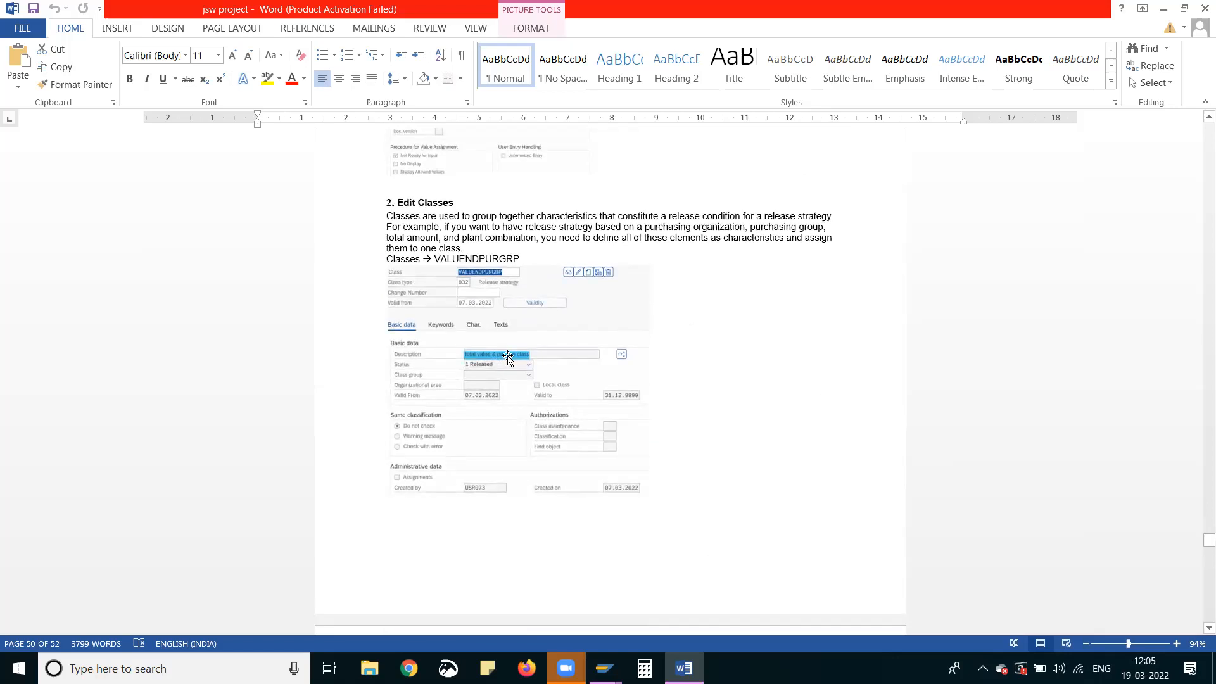
scroll(509, 359, "up", 12)
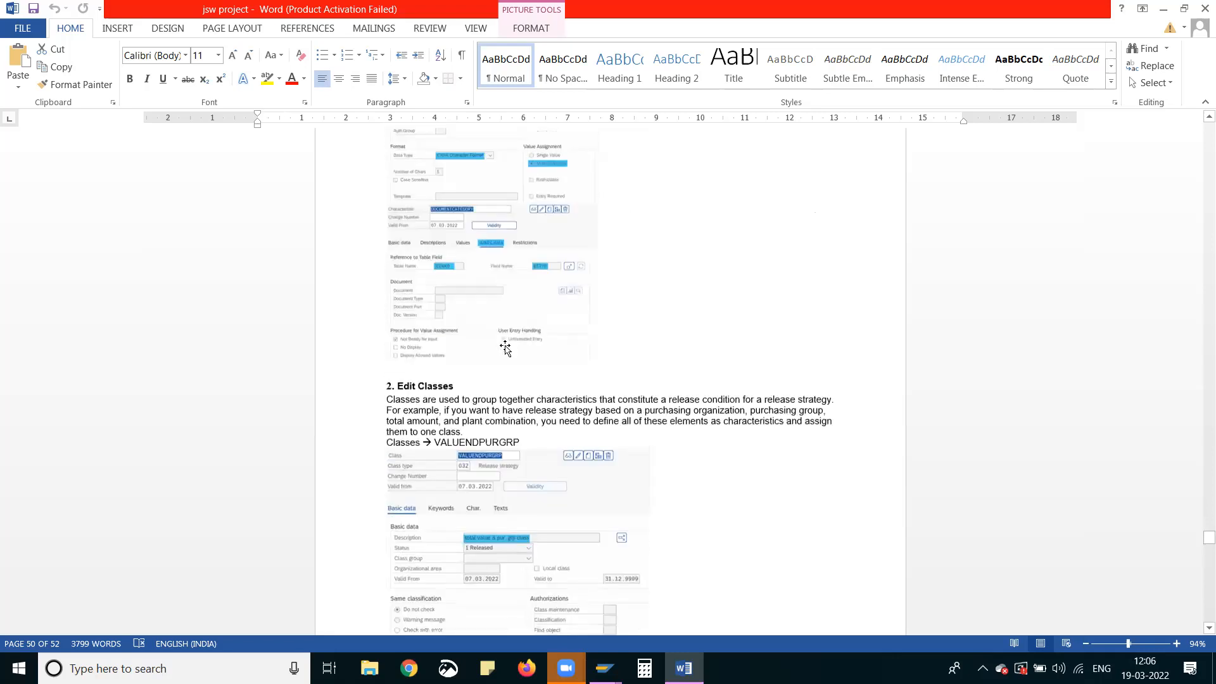
scroll(510, 328, "up", 15)
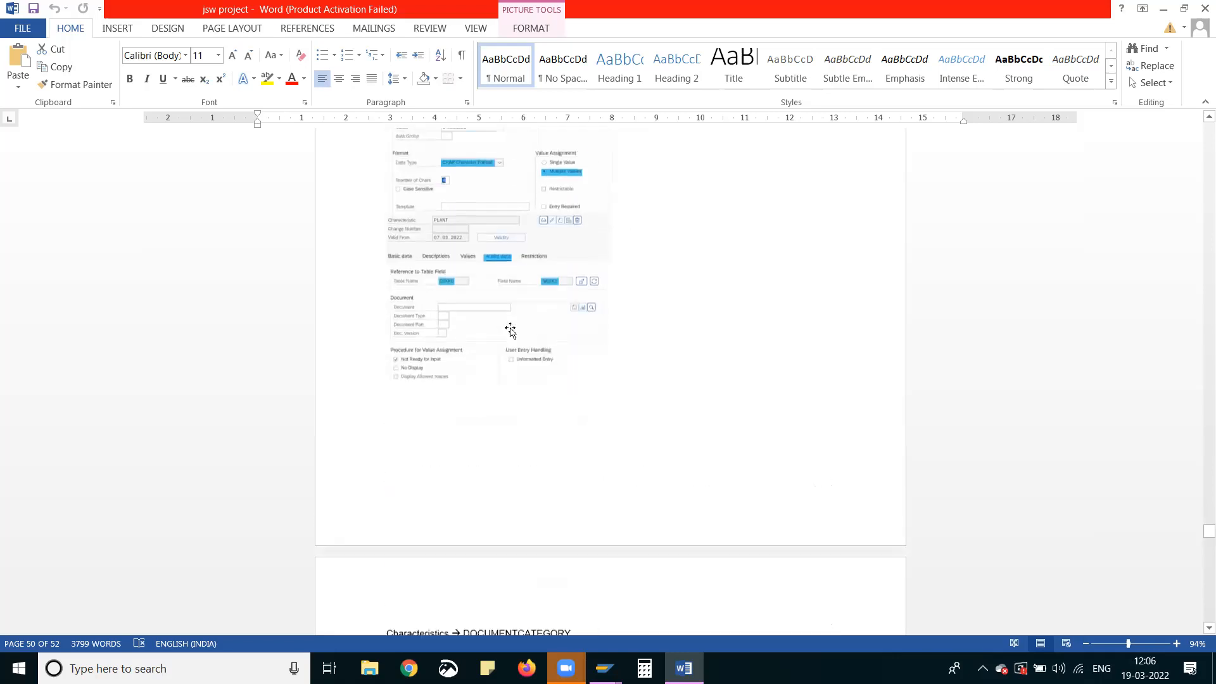
scroll(511, 330, "up", 12)
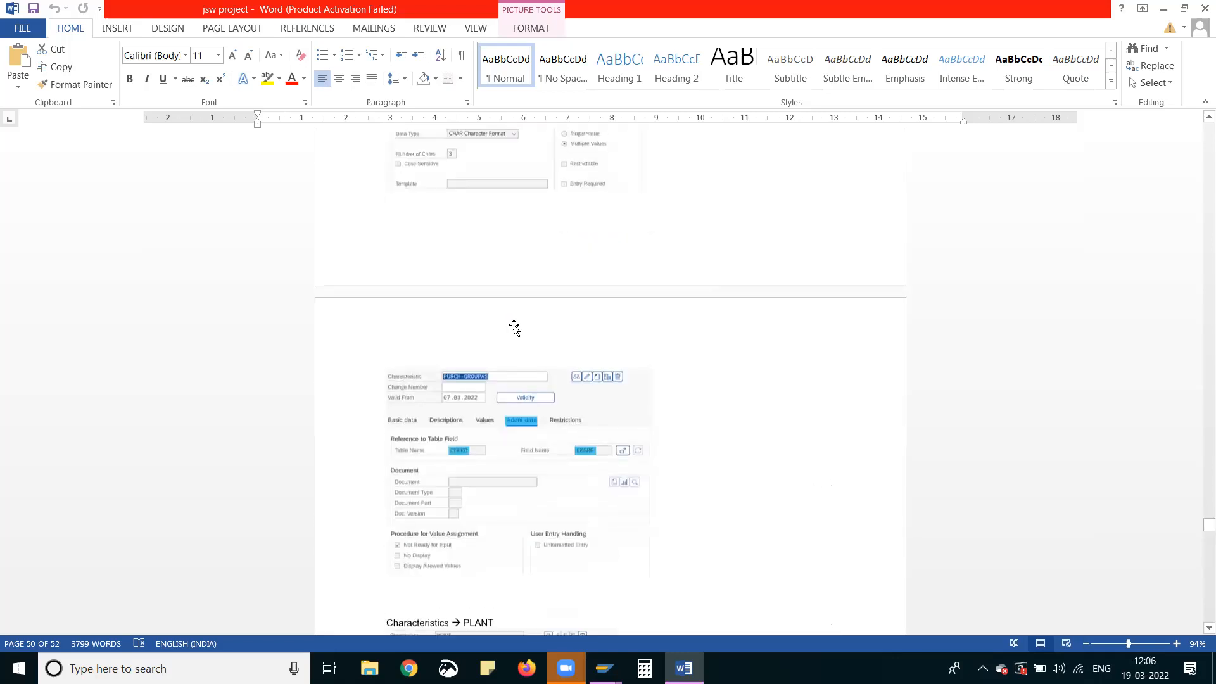
scroll(518, 324, "up", 8)
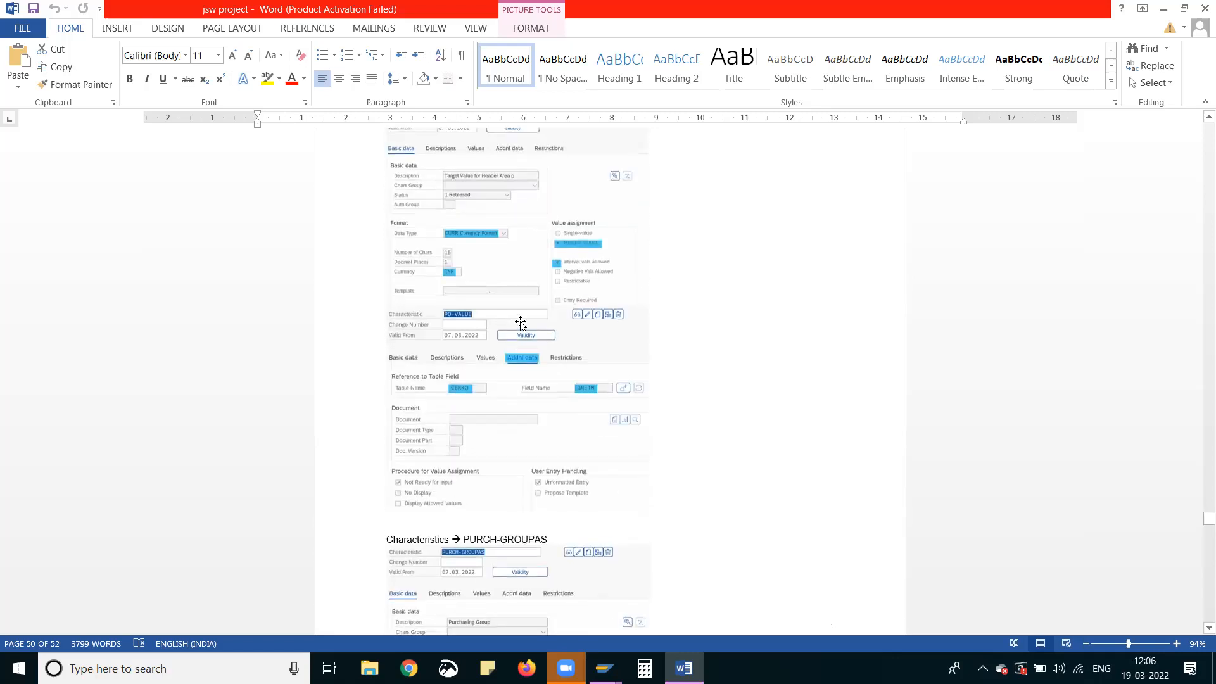
scroll(520, 325, "up", 2)
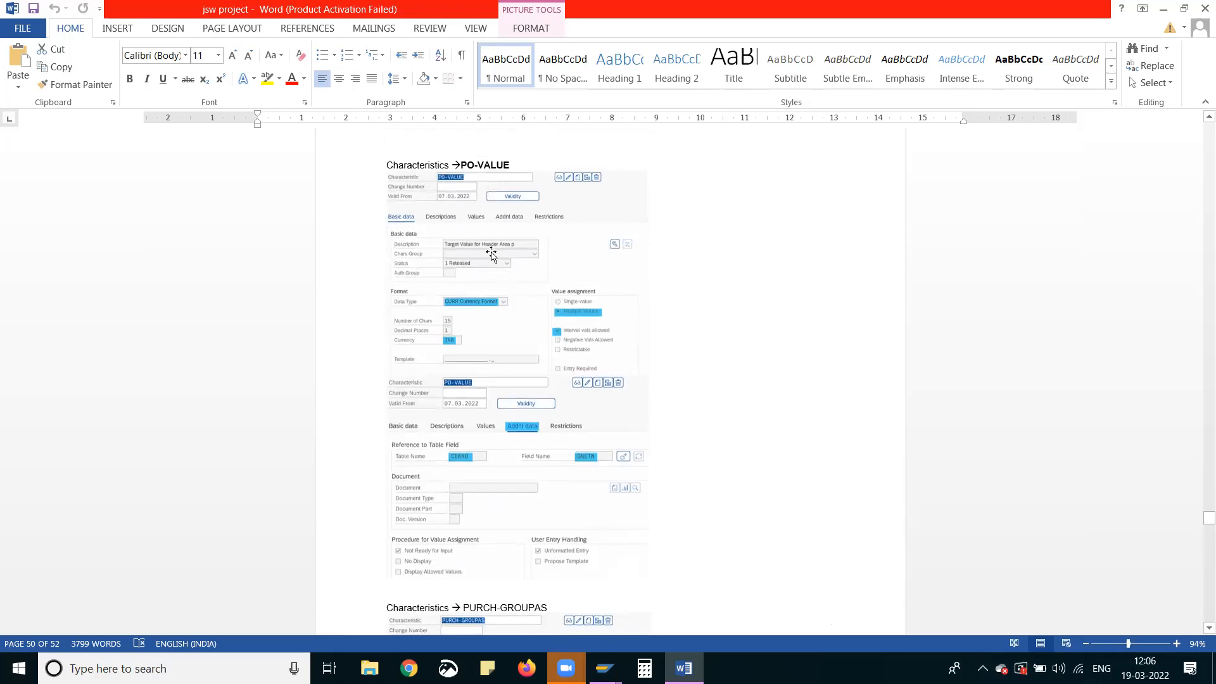
scroll(493, 261, "up", 12)
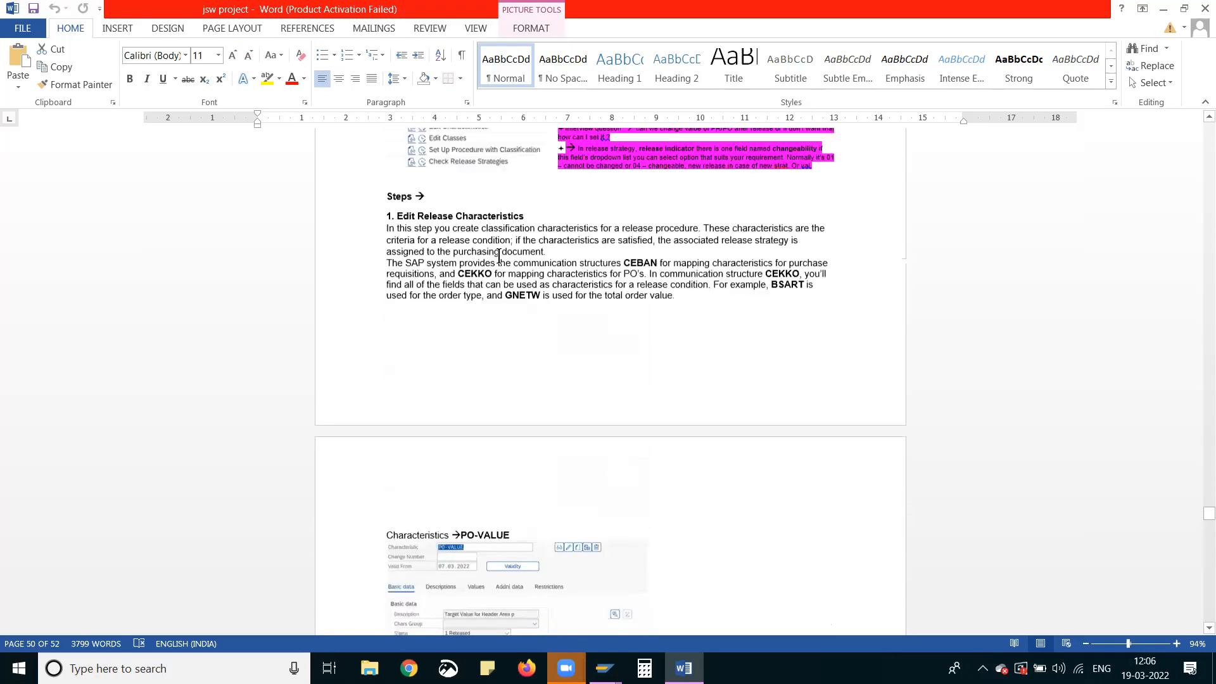
Examine the PLANT characteristic's format, value assignment and table field reference, up to the start of DOCUMENTCATEGORY
scroll(487, 274, "down", 20)
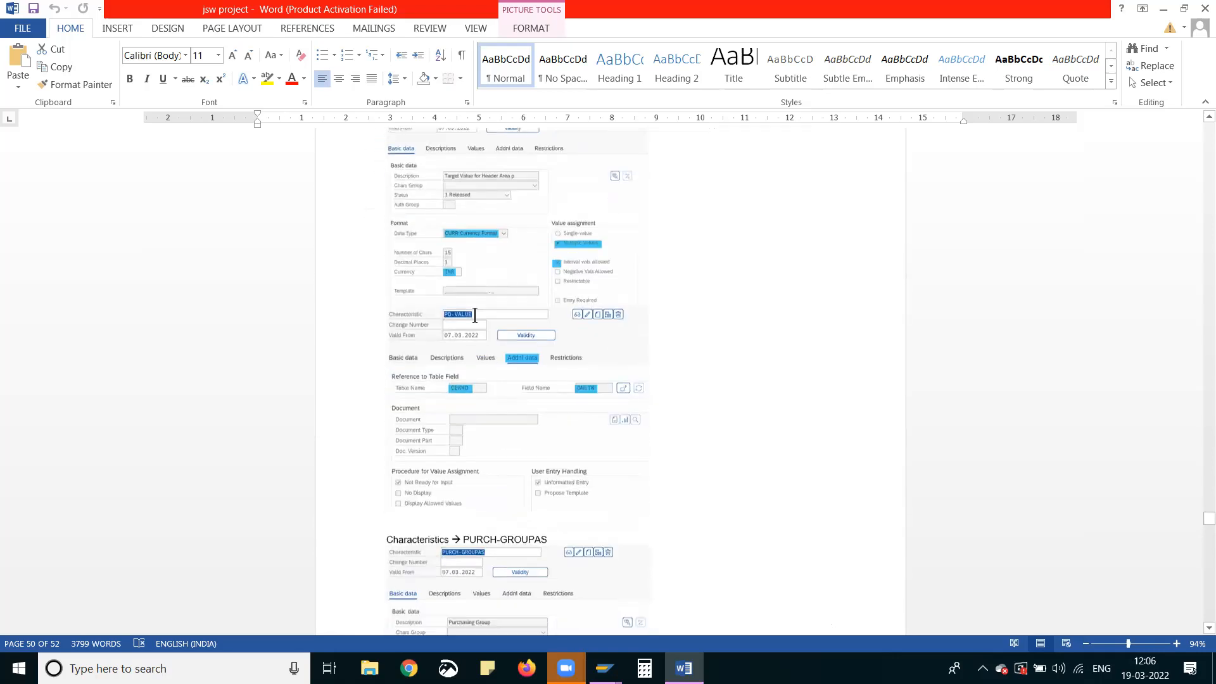
scroll(472, 336, "down", 12)
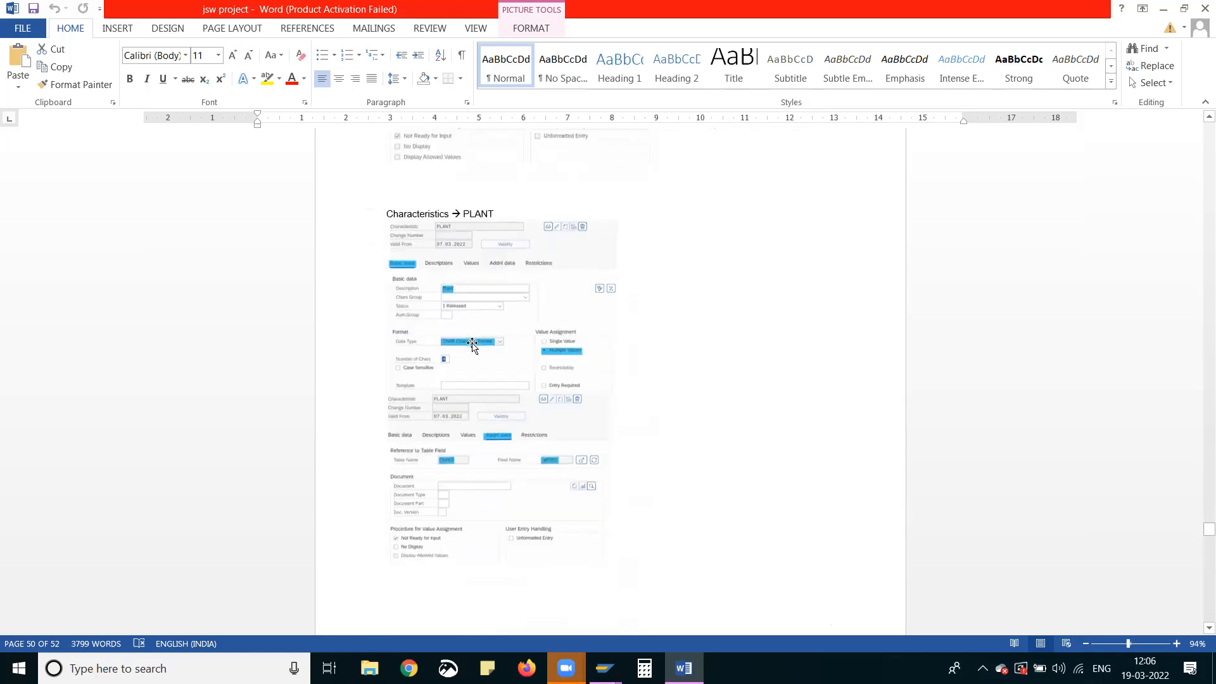
scroll(471, 342, "down", 4)
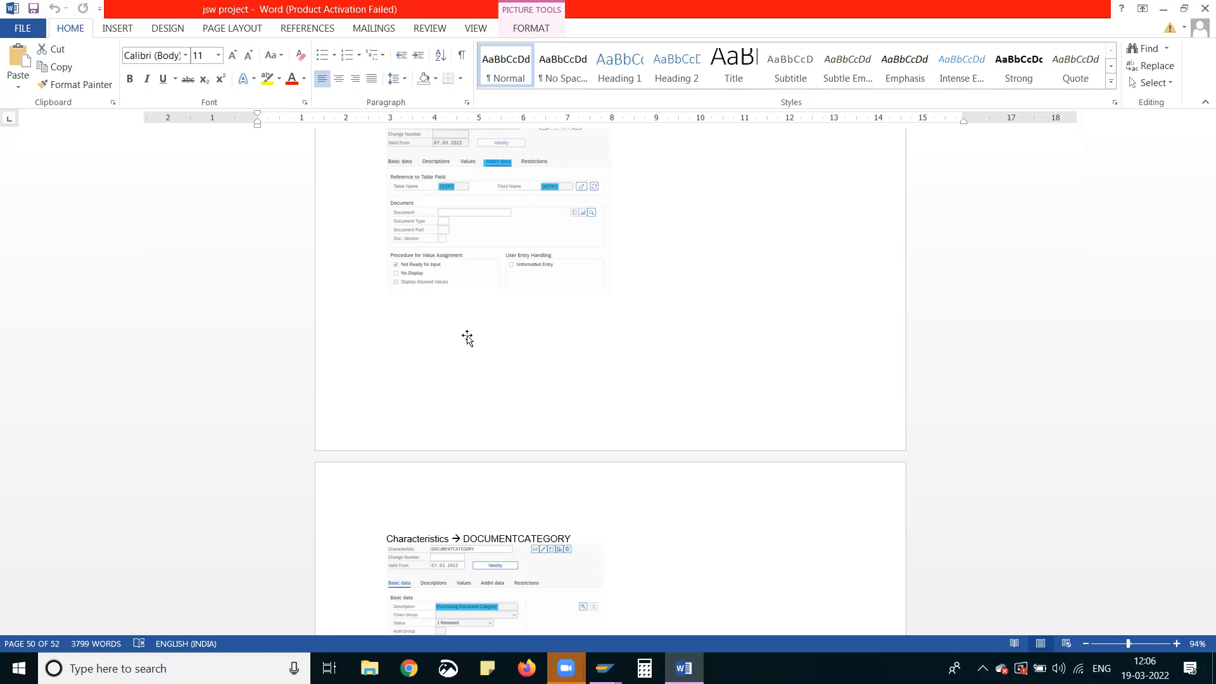
scroll(469, 338, "up", 5)
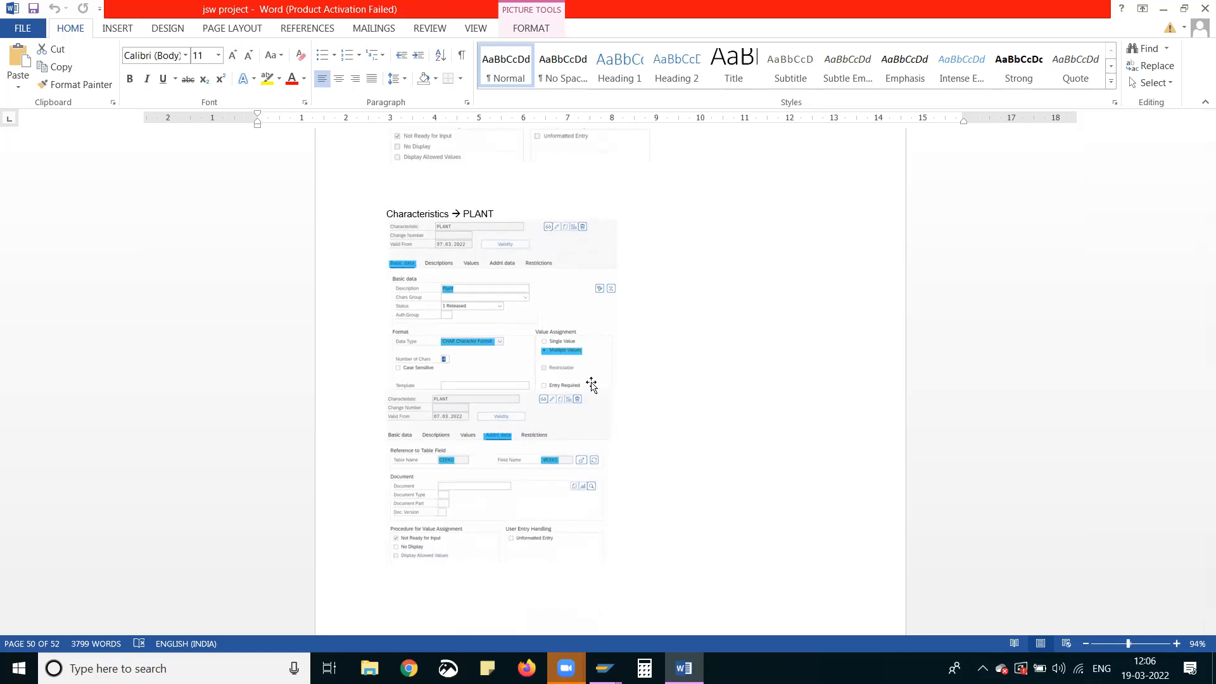
scroll(591, 385, "down", 10)
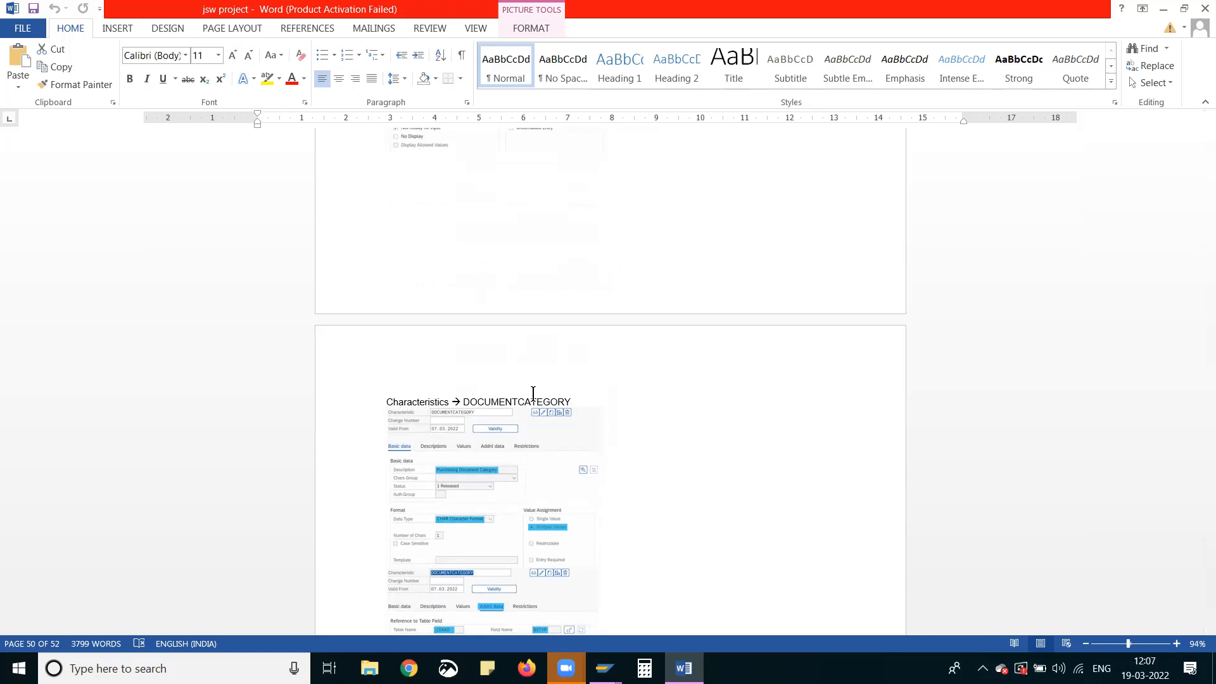
View the document at 135% zoom and examine DOCUMENTCATEGORY, class VALUENDPURGRP, and the purchase order release groups and release codes
left_click_drag(1131, 645, 1141, 644)
scroll(552, 480, "down", 5)
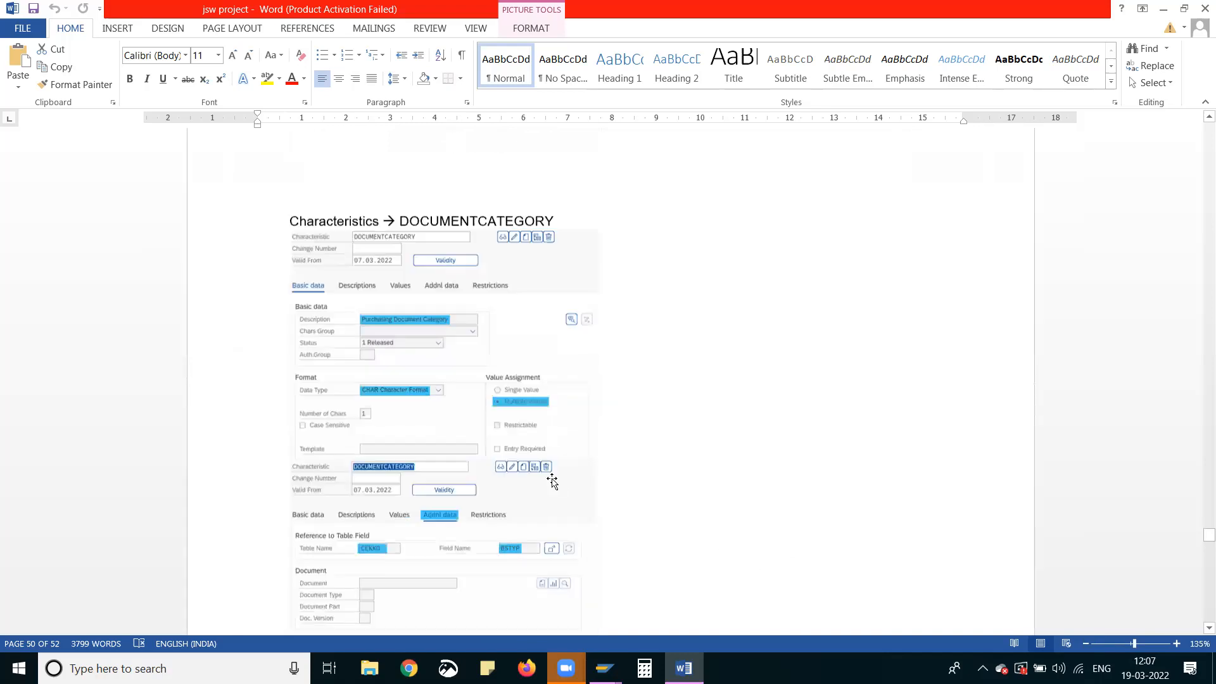
scroll(552, 480, "down", 3)
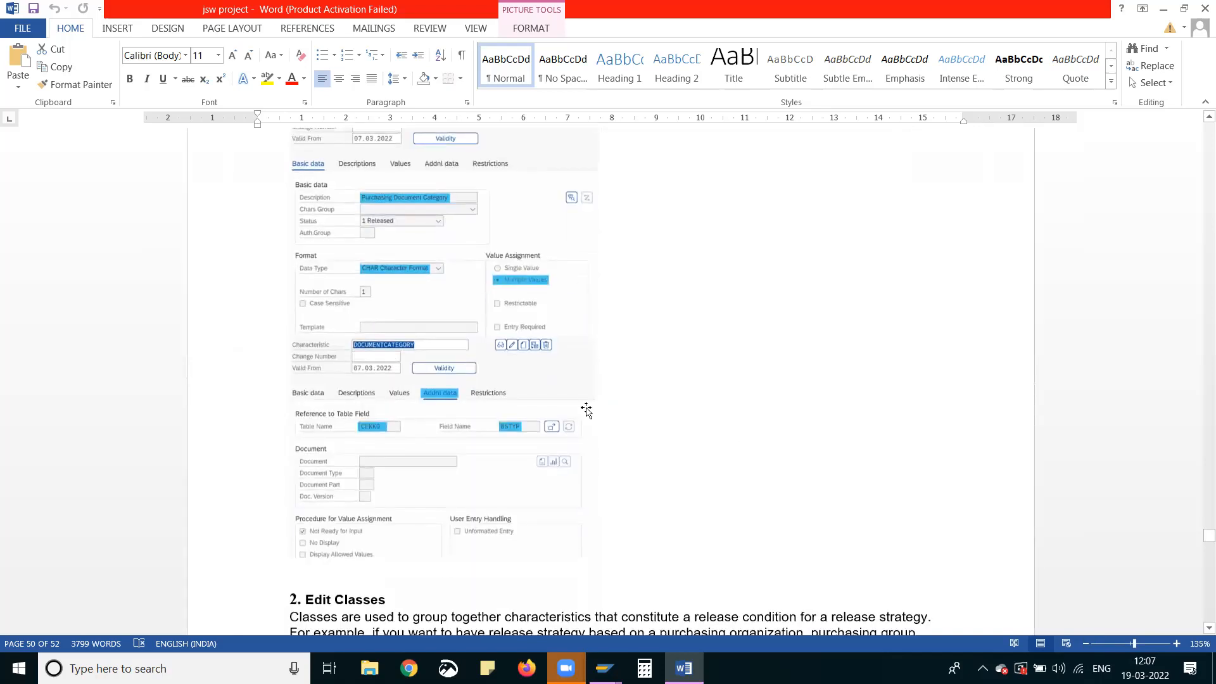
scroll(500, 421, "down", 10)
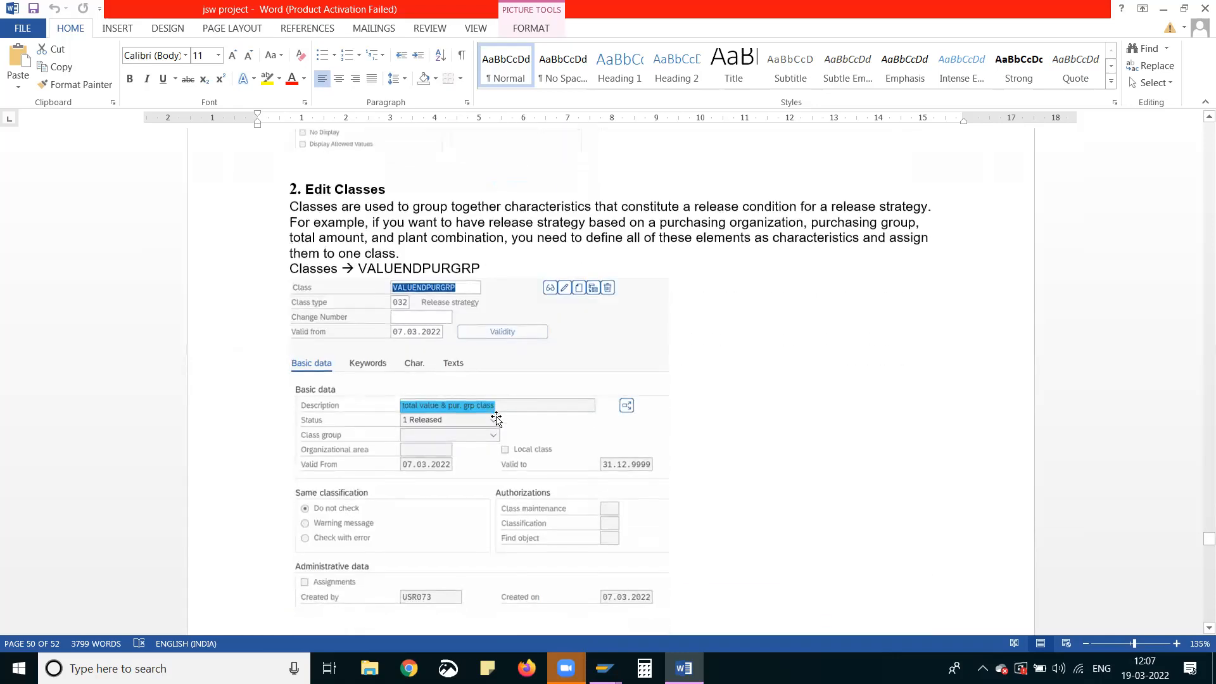
scroll(494, 416, "down", 12)
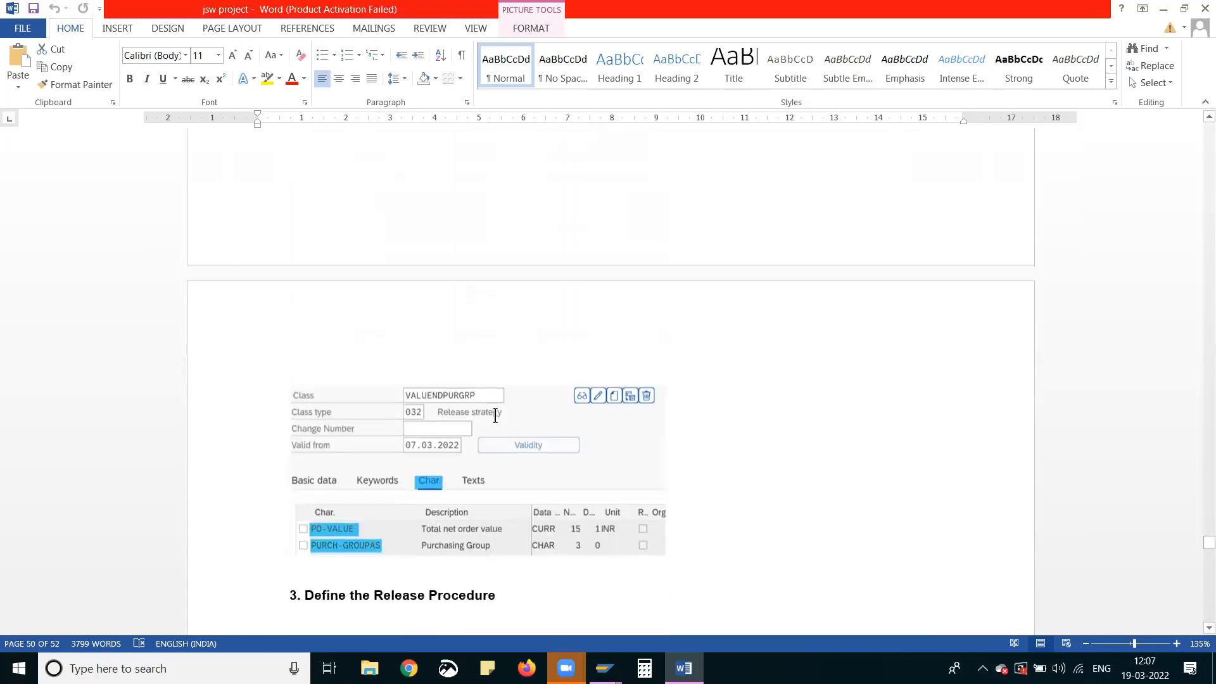
scroll(488, 402, "down", 5)
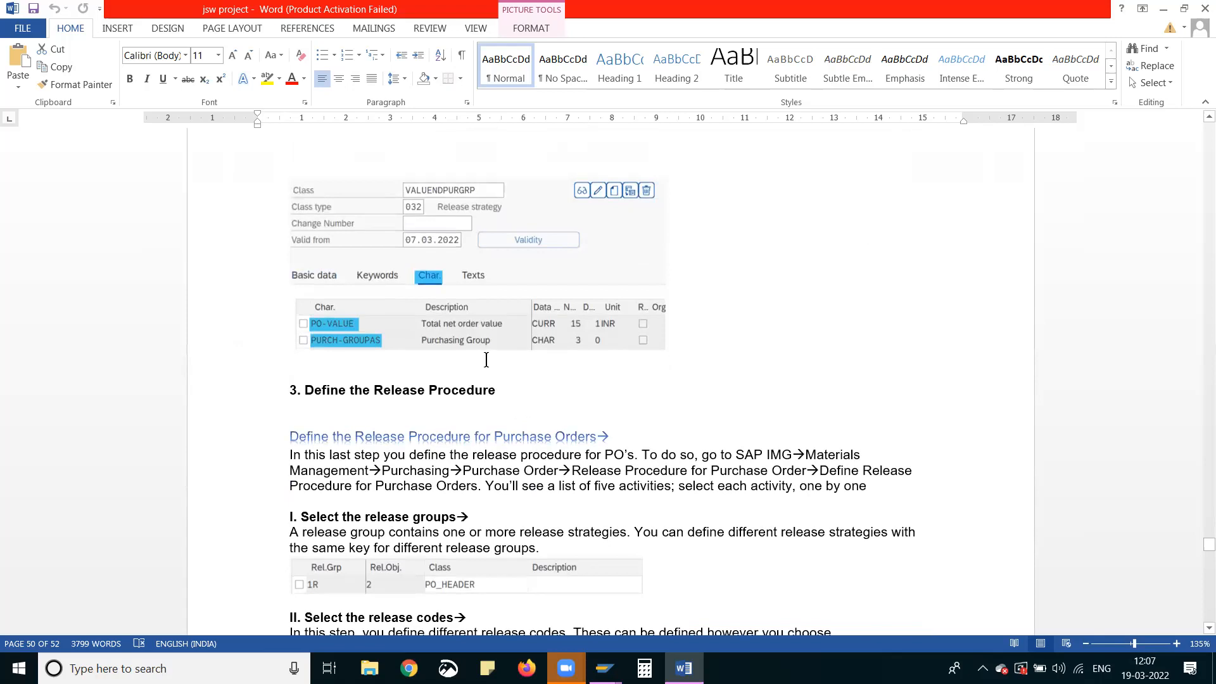
scroll(507, 358, "down", 7)
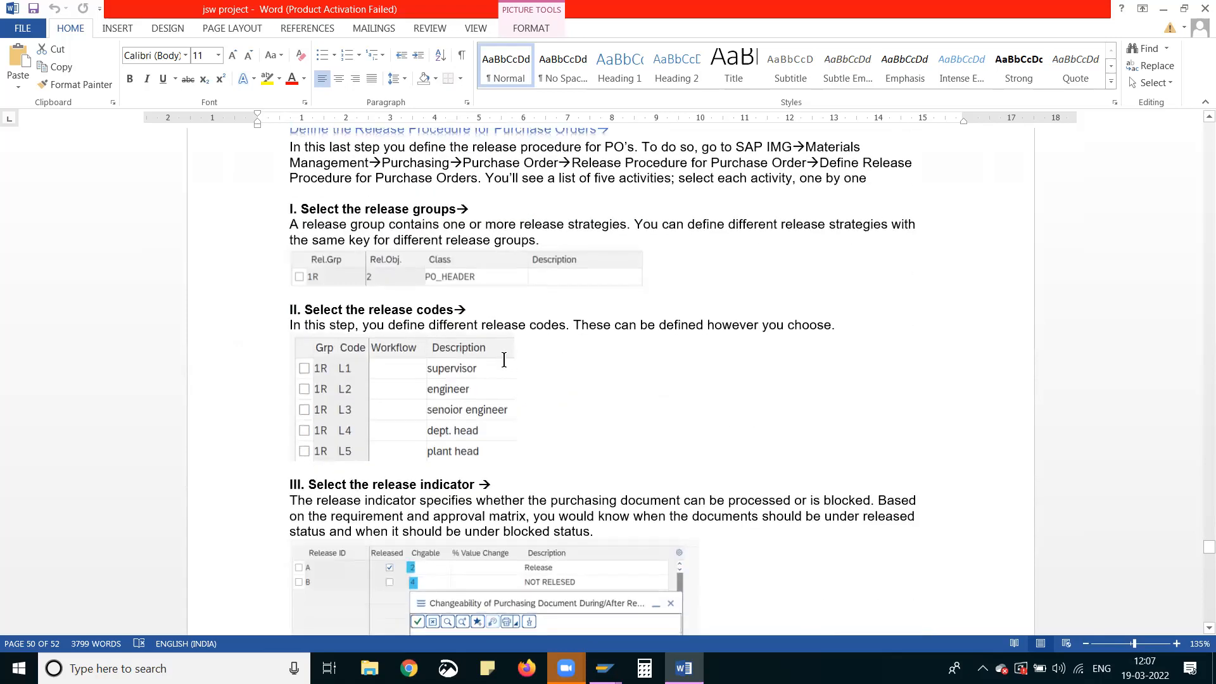
scroll(505, 362, "down", 7)
scroll(503, 360, "up", 5)
scroll(503, 360, "up", 9)
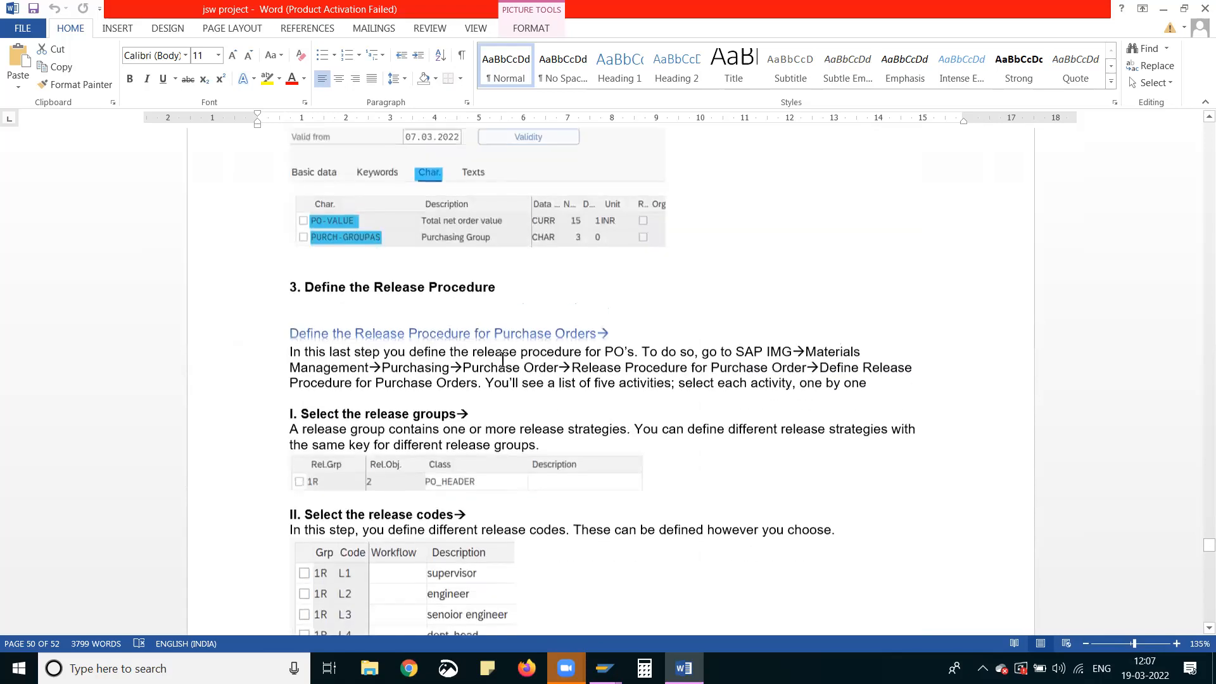
Review the Edit Classes section again, and compare the additional data of the PLANT and DOCUMENTCATEGORY characteristics
scroll(502, 360, "up", 8)
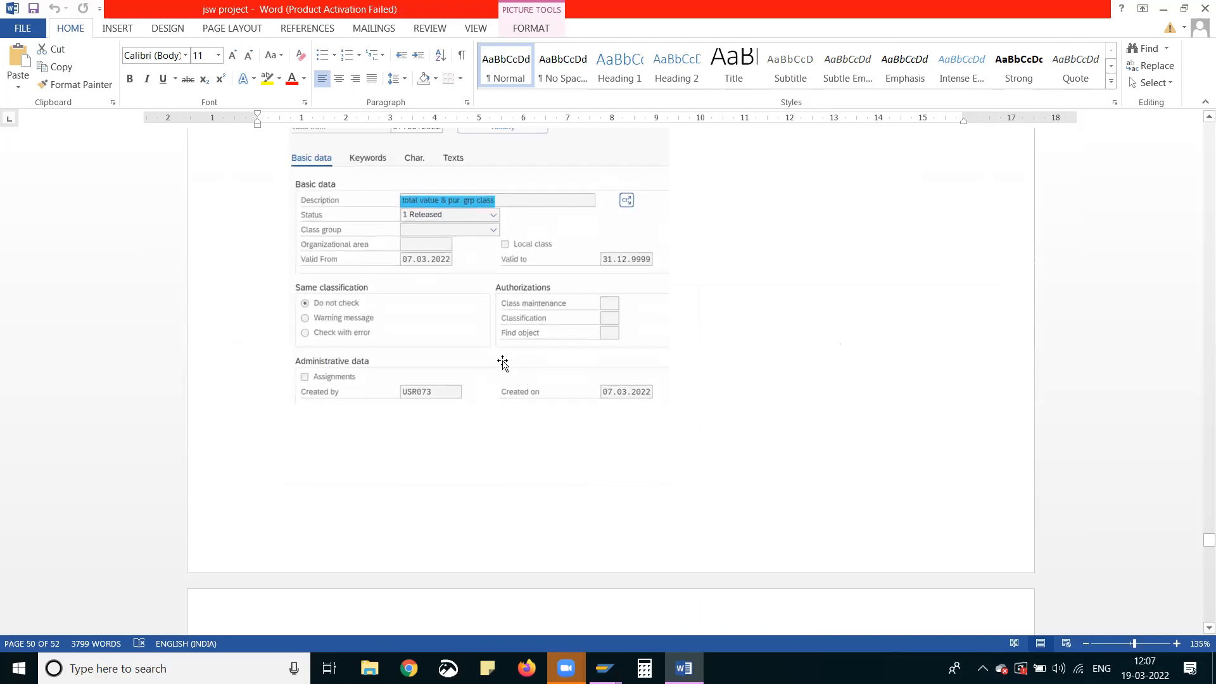
scroll(502, 363, "up", 2)
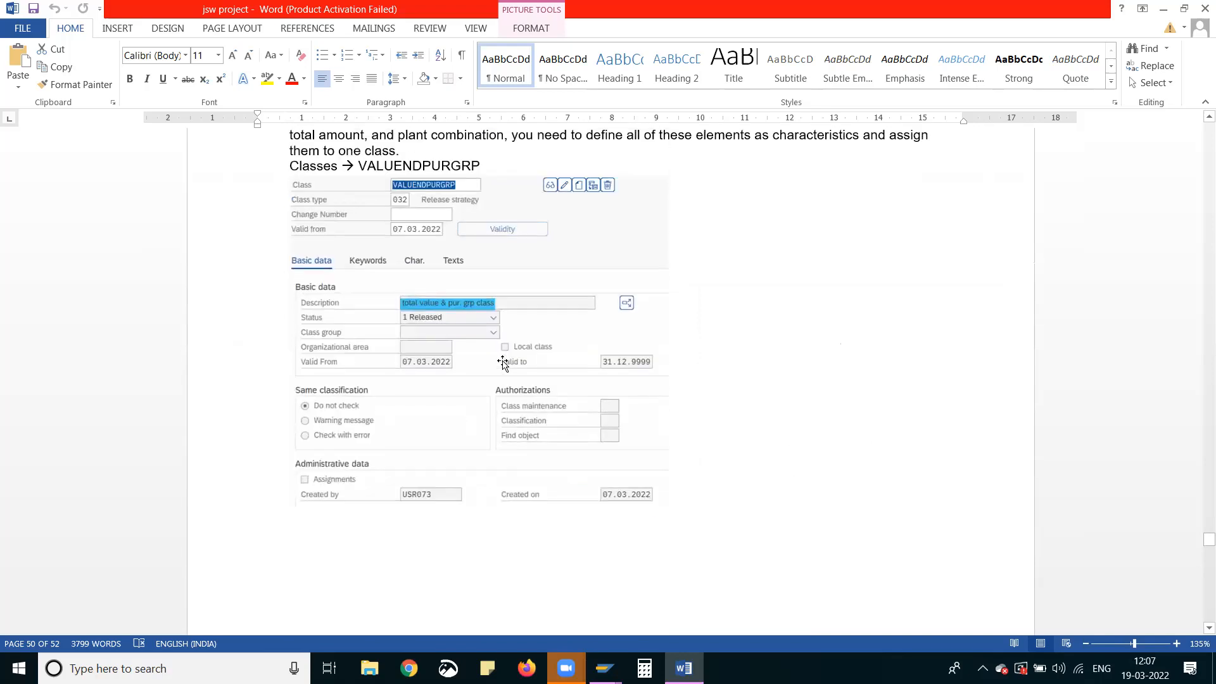
scroll(503, 363, "up", 2)
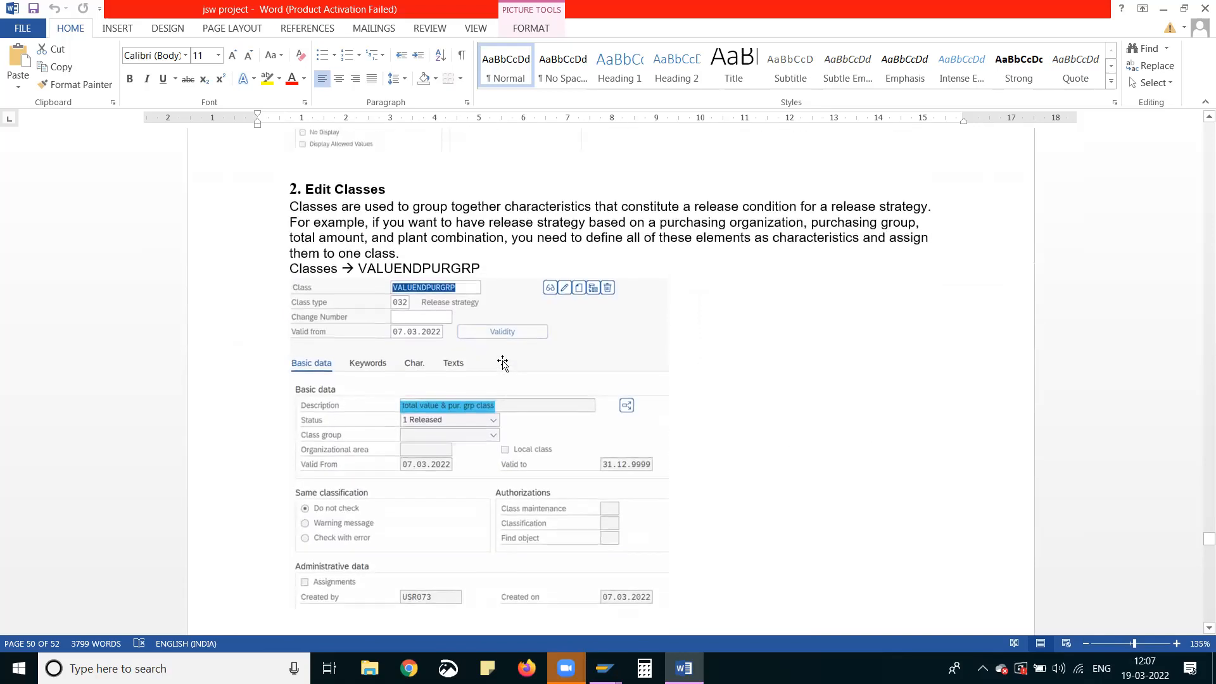
scroll(502, 363, "up", 4)
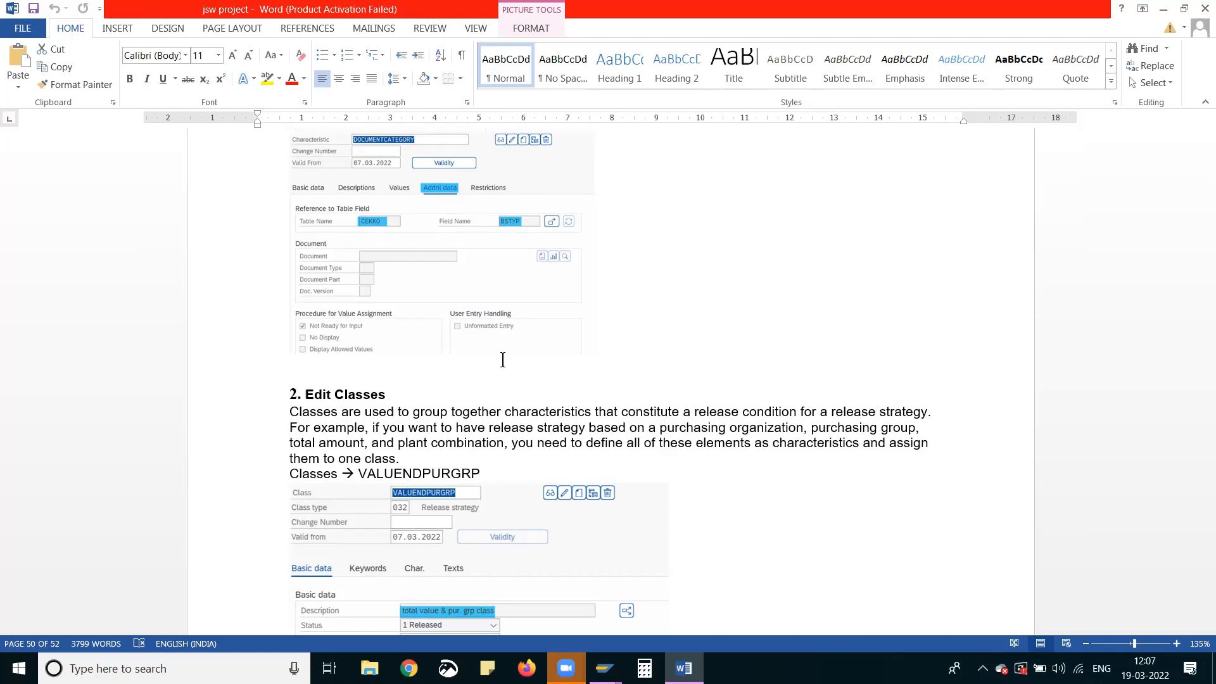
scroll(502, 360, "up", 10)
scroll(502, 361, "up", 12)
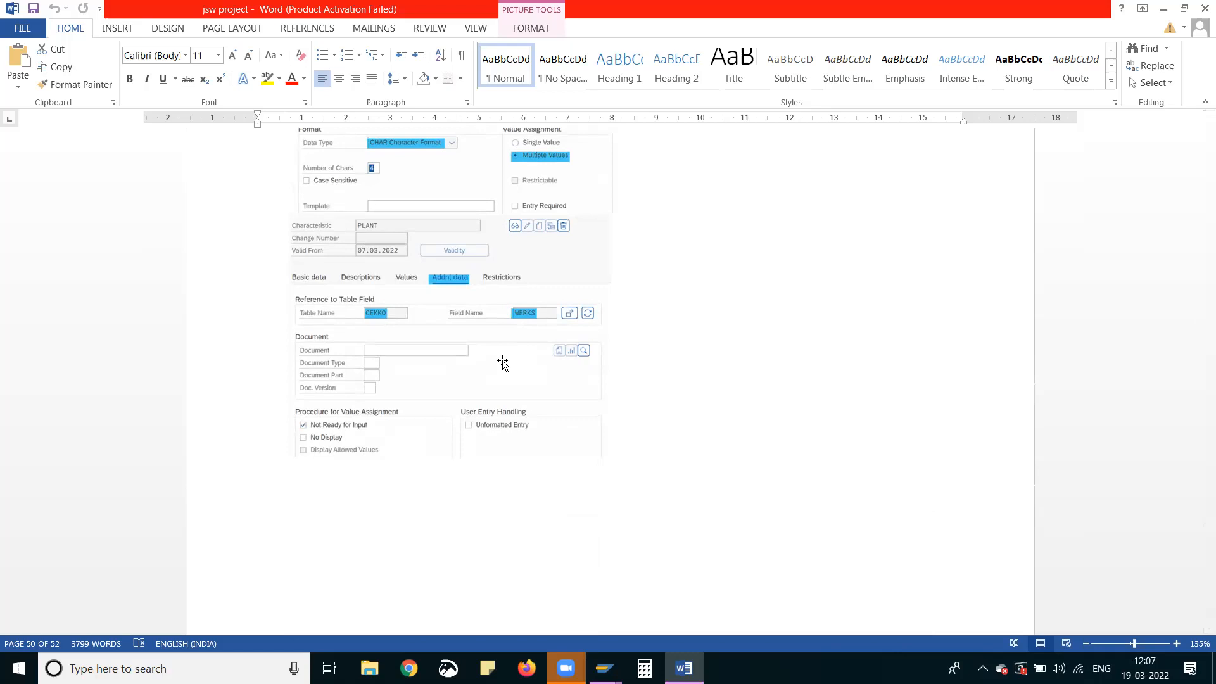
scroll(502, 362, "up", 2)
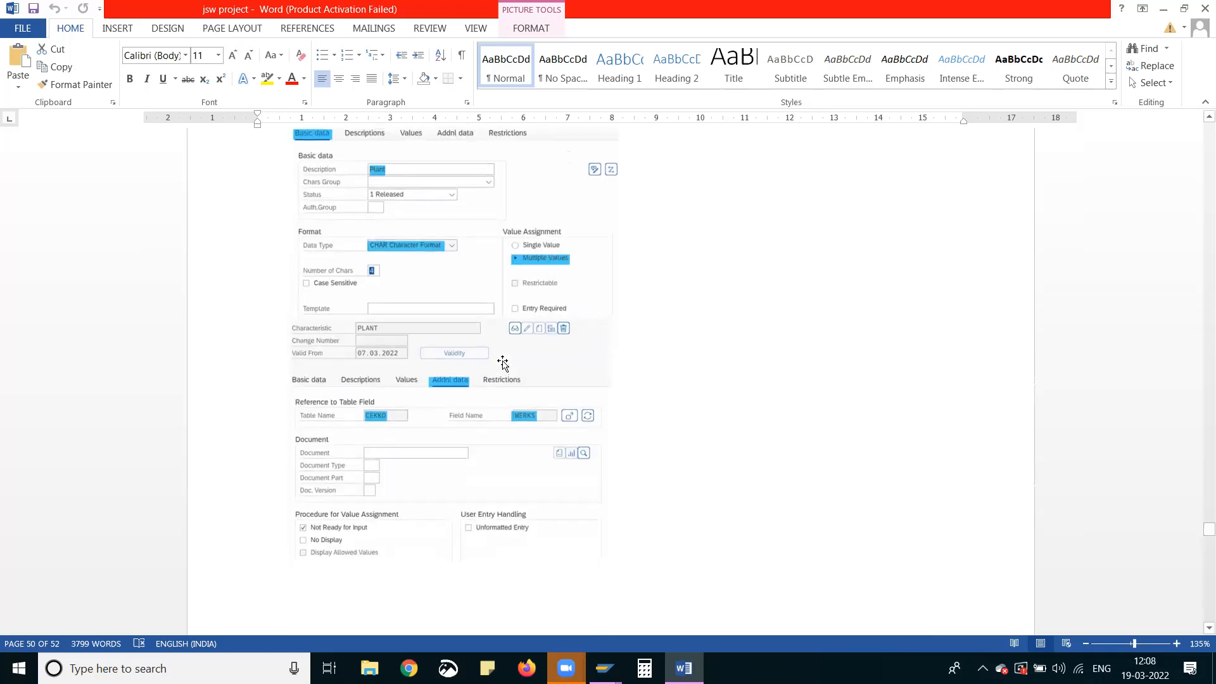
scroll(502, 362, "up", 3)
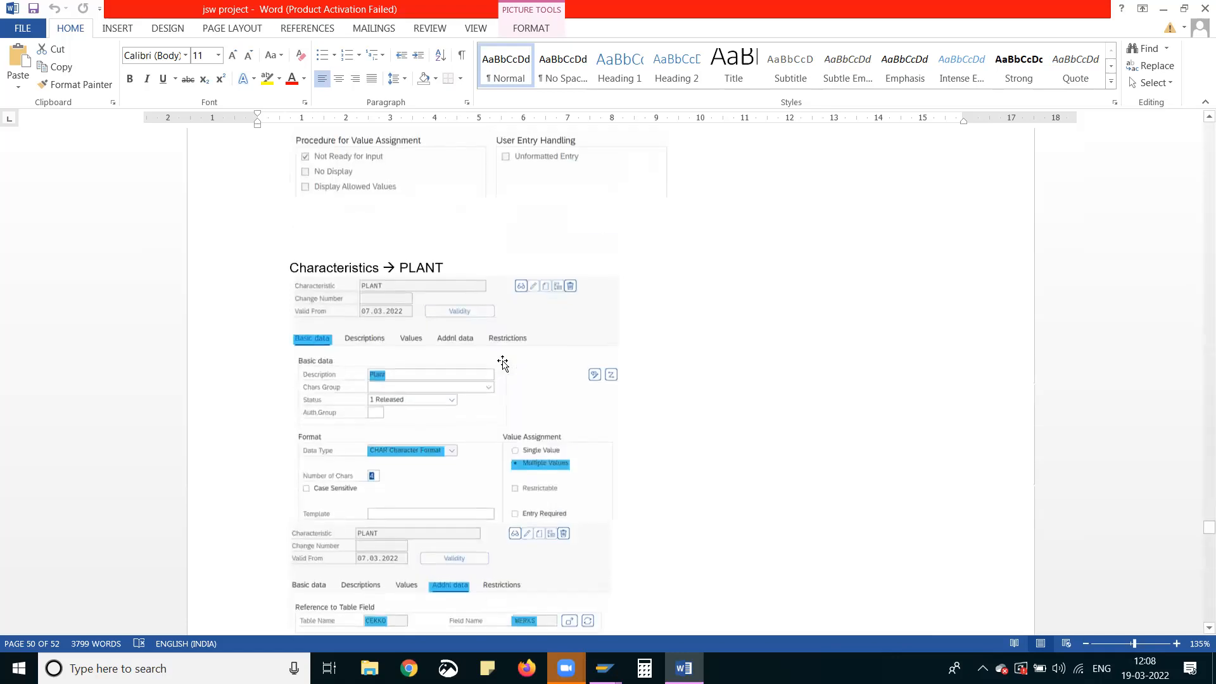
scroll(502, 363, "down", 15)
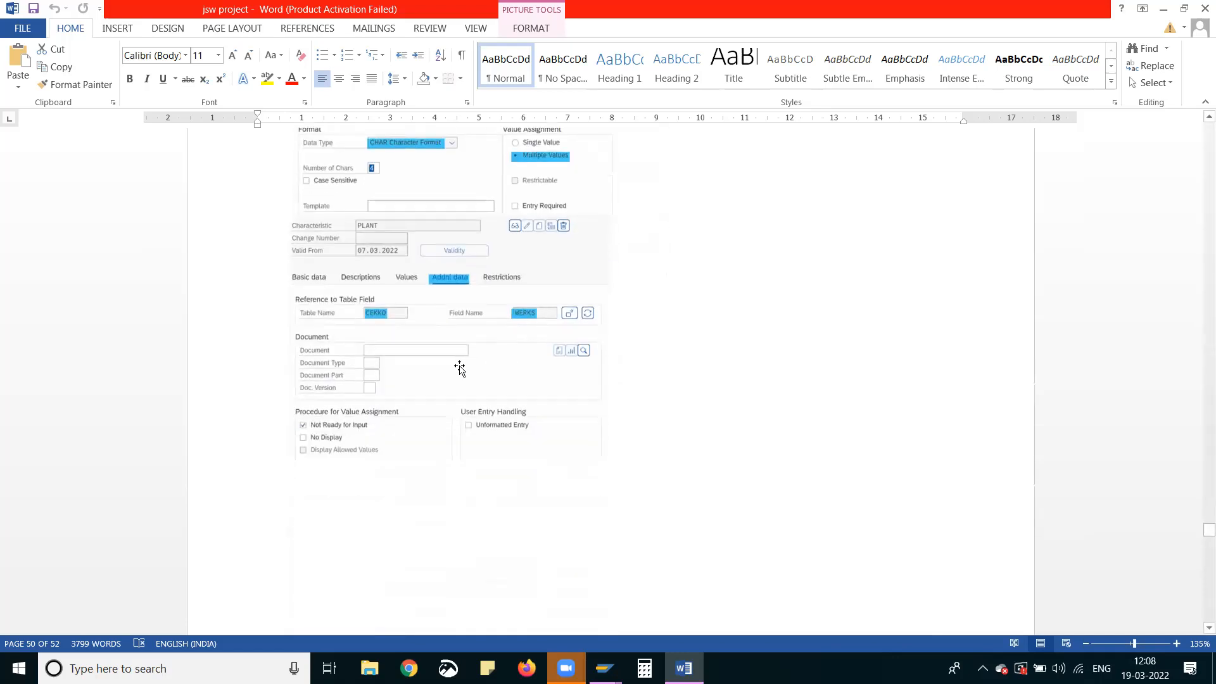
scroll(438, 394, "down", 2)
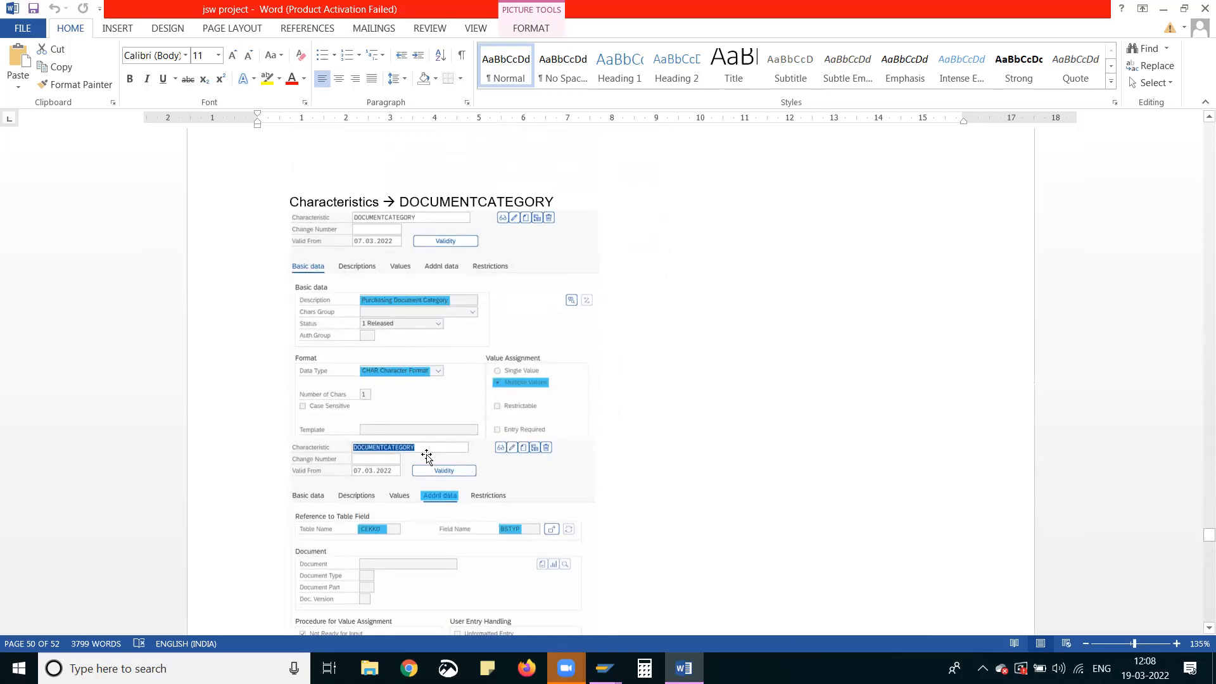
scroll(433, 464, "down", 2)
scroll(433, 465, "up", 2)
Switch to the SAP purchase order window, run transaction /nspro and display the SAP Reference IMG
key("super+7")
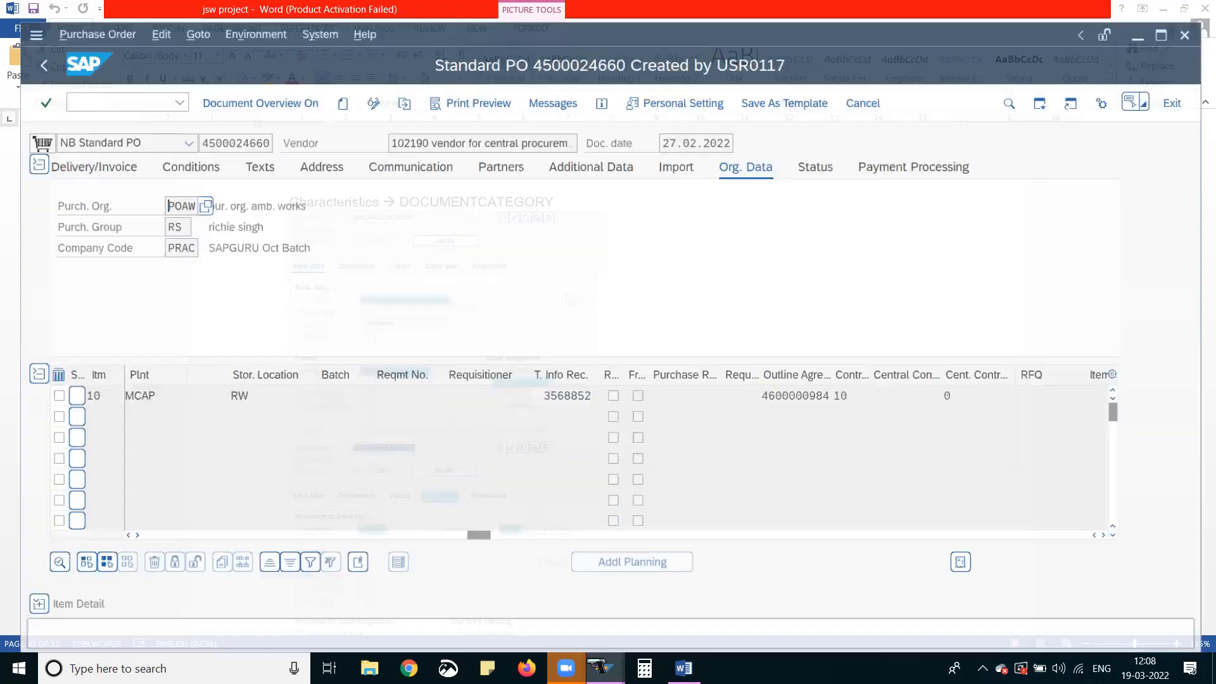
left_click(597, 666)
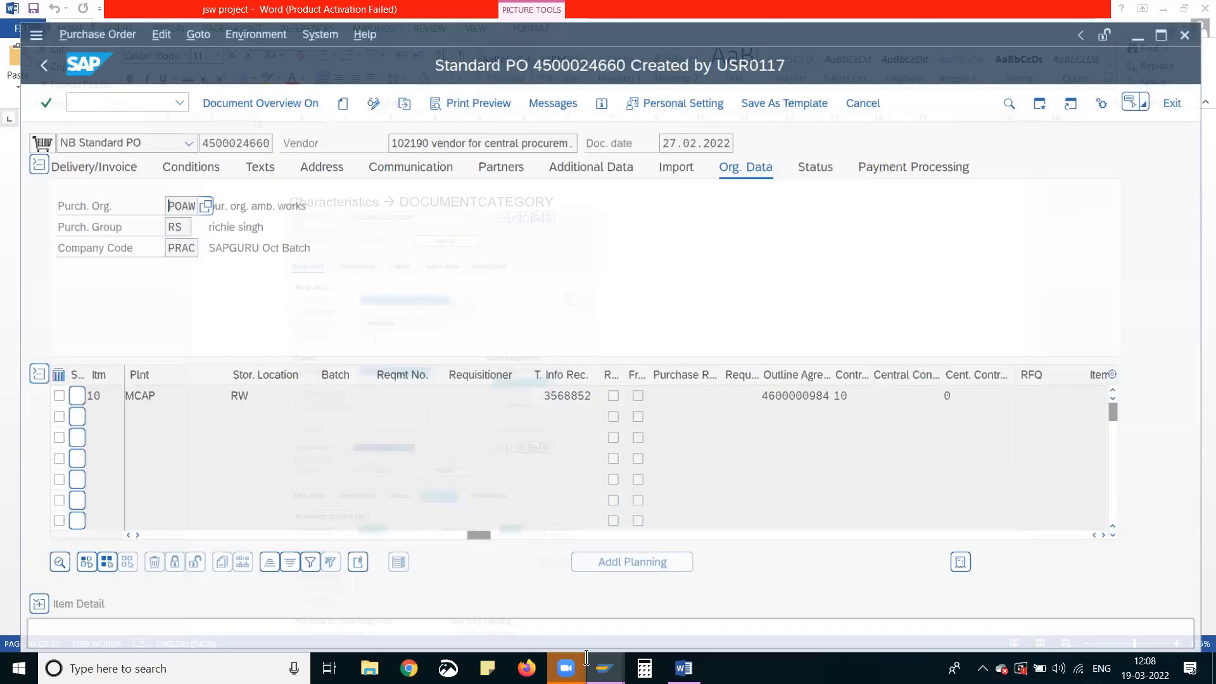
left_click(120, 82)
type("/n")
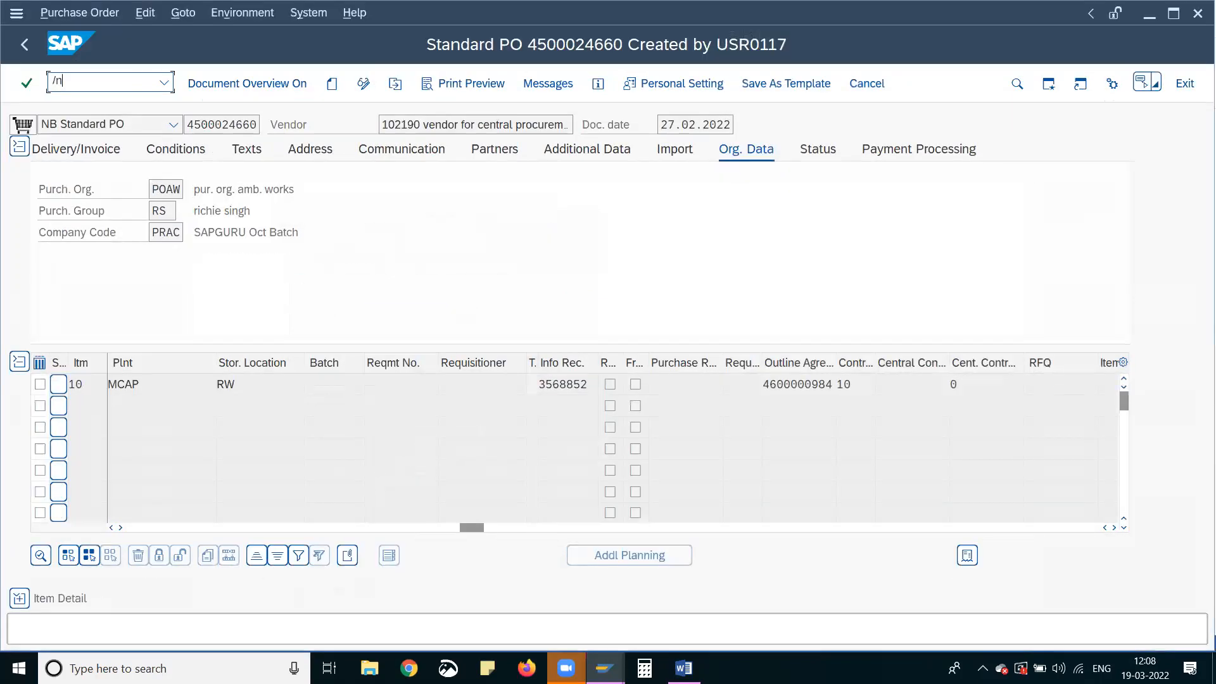
type("spro")
key("Return")
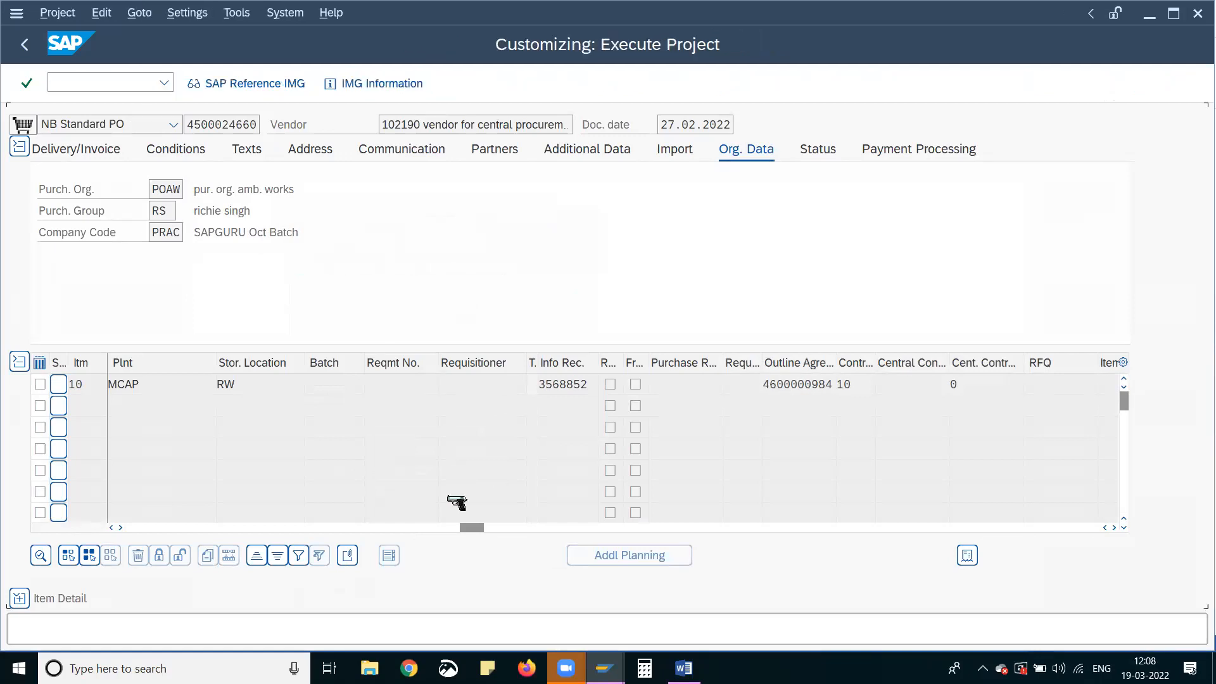
left_click(249, 87)
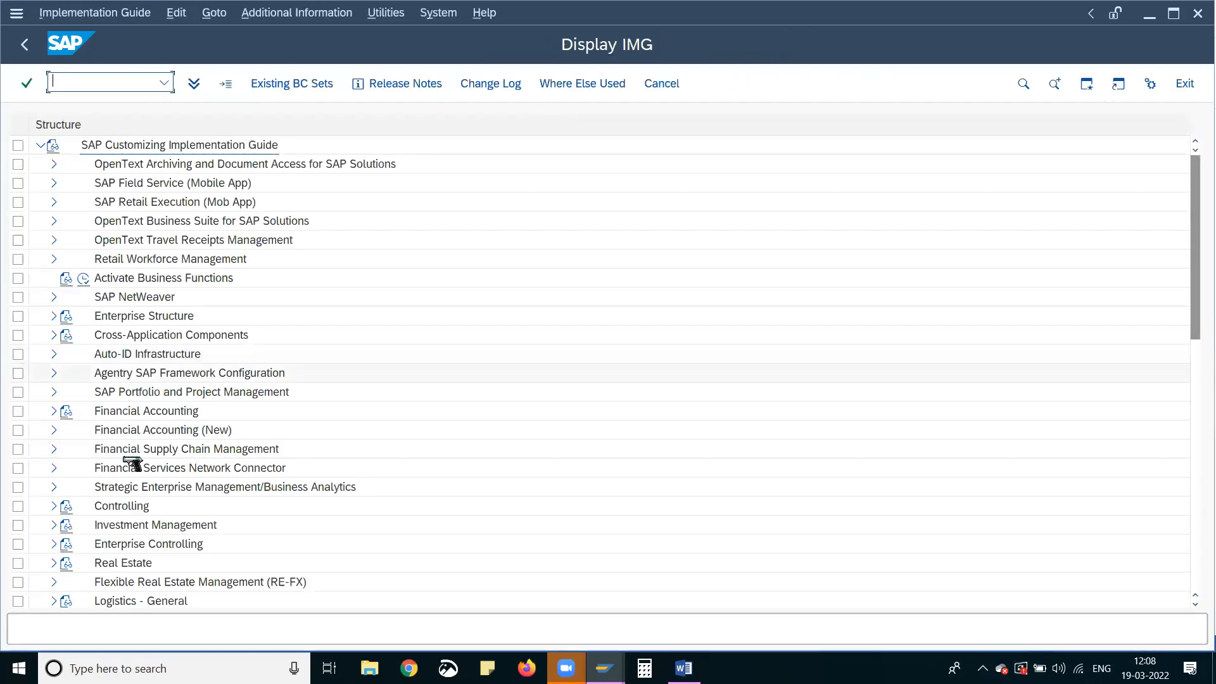
Expand Materials Management and its Purchasing node in the Customizing Implementation Guide
scroll(135, 507, "down", 2)
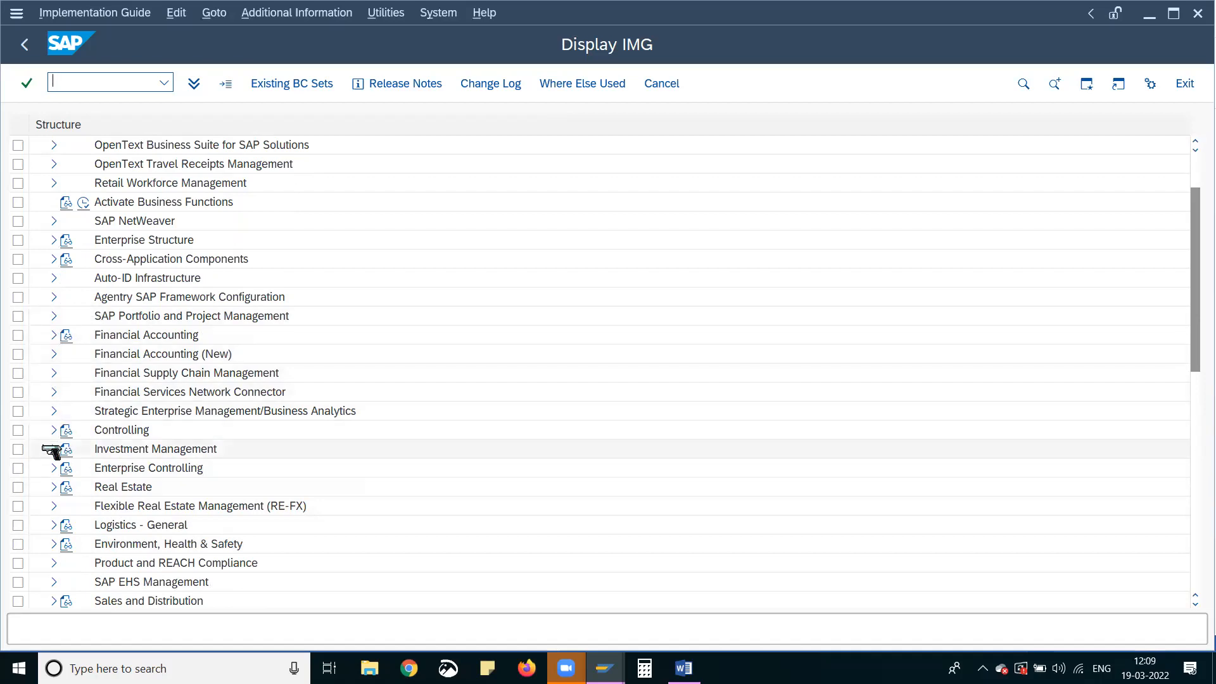
scroll(60, 469, "down", 1)
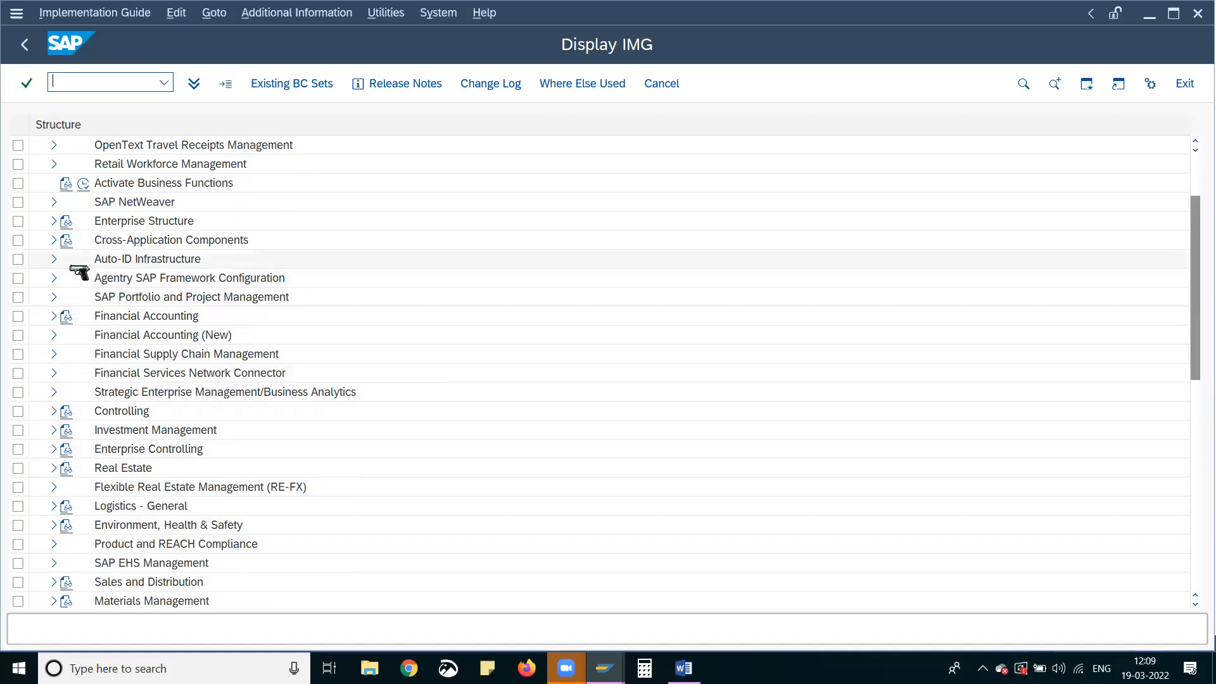
left_click(54, 601)
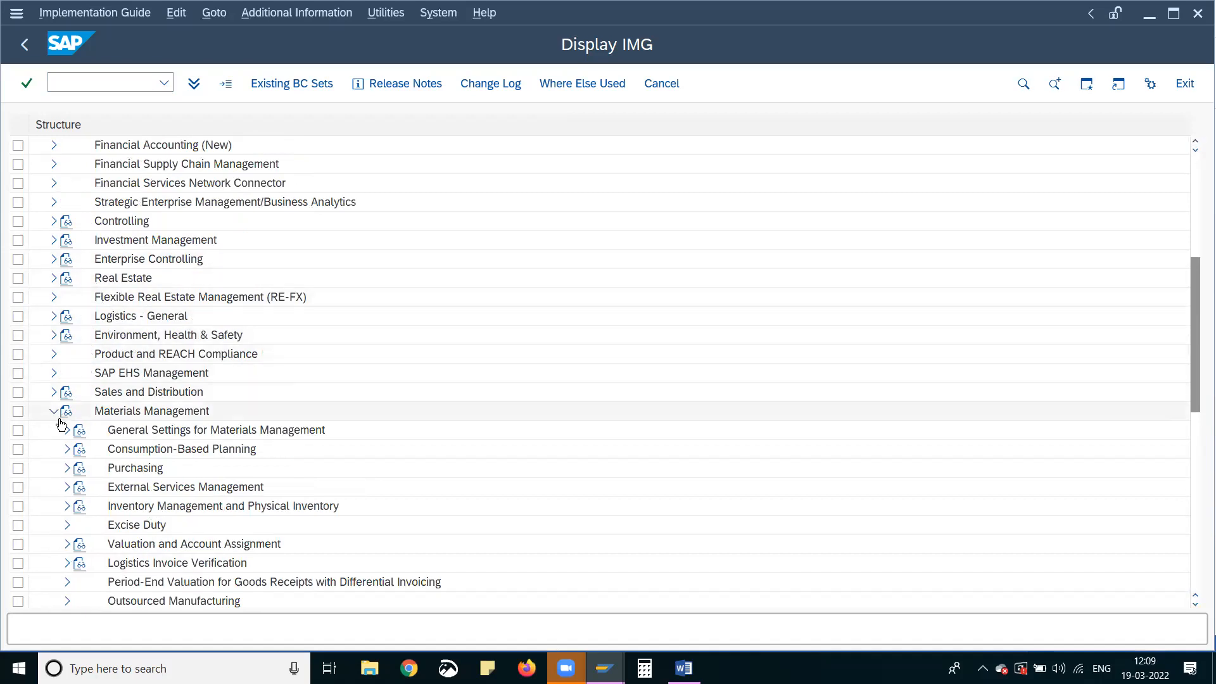
left_click(67, 468)
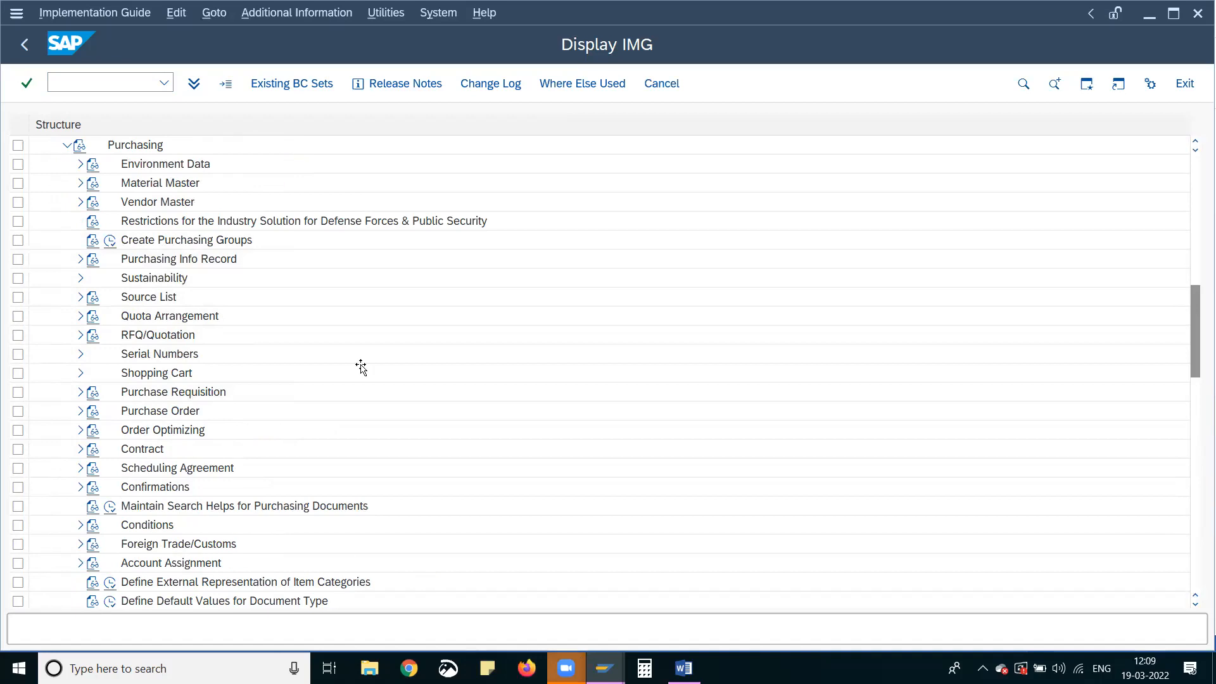
Check the PURCH-GROUPAS characteristic in the jsw project Word document and return to the IMG in SAP
key("alt+Tab")
scroll(360, 365, "up", 5)
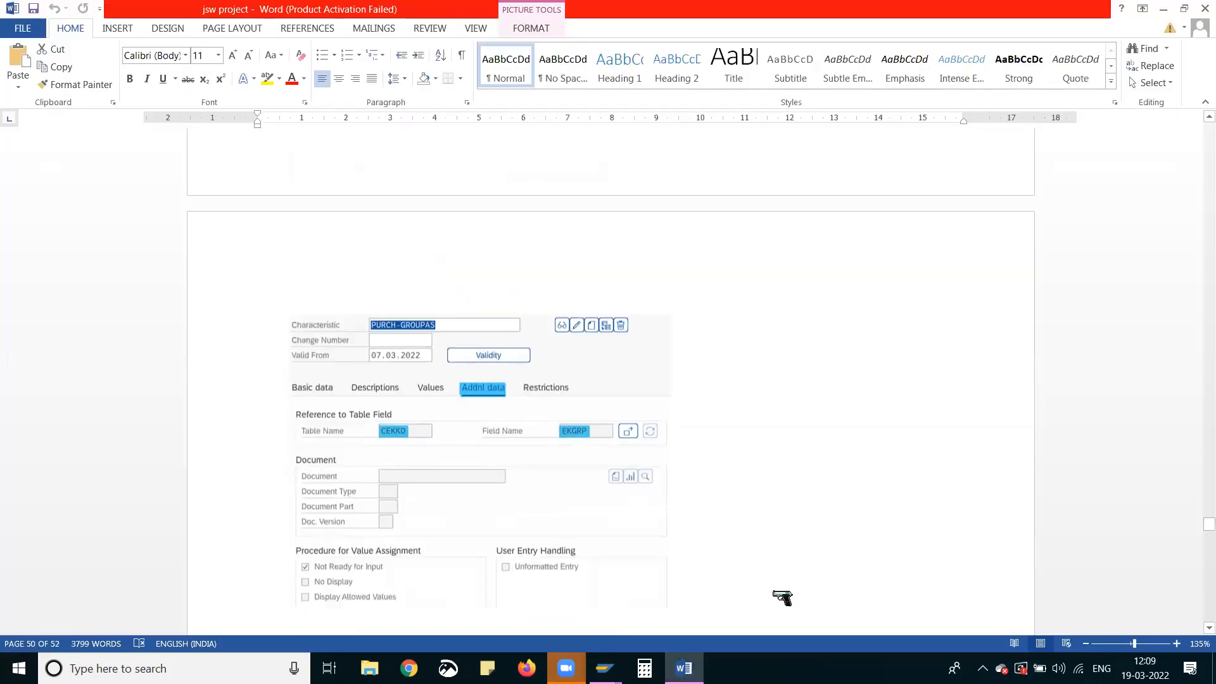
left_click(605, 668)
left_click(657, 595)
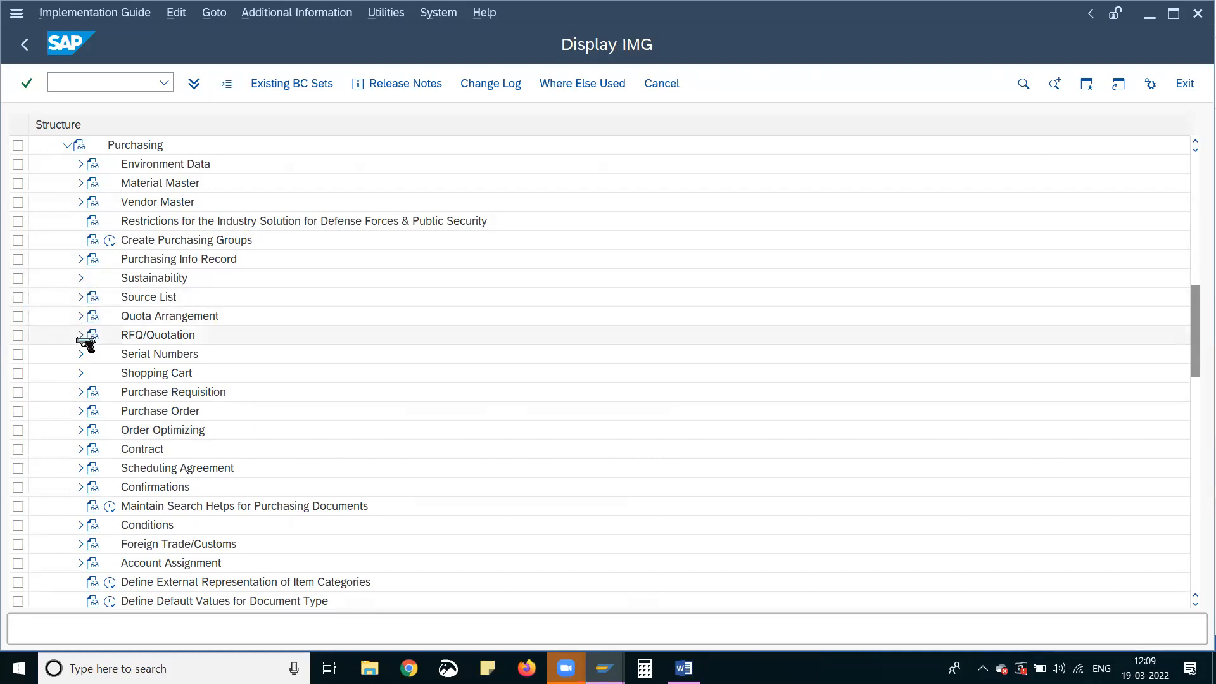
Under Purchase Requisition, Release Procedure, run Set Up Procedure with Classification and view the release groups
left_click(79, 393)
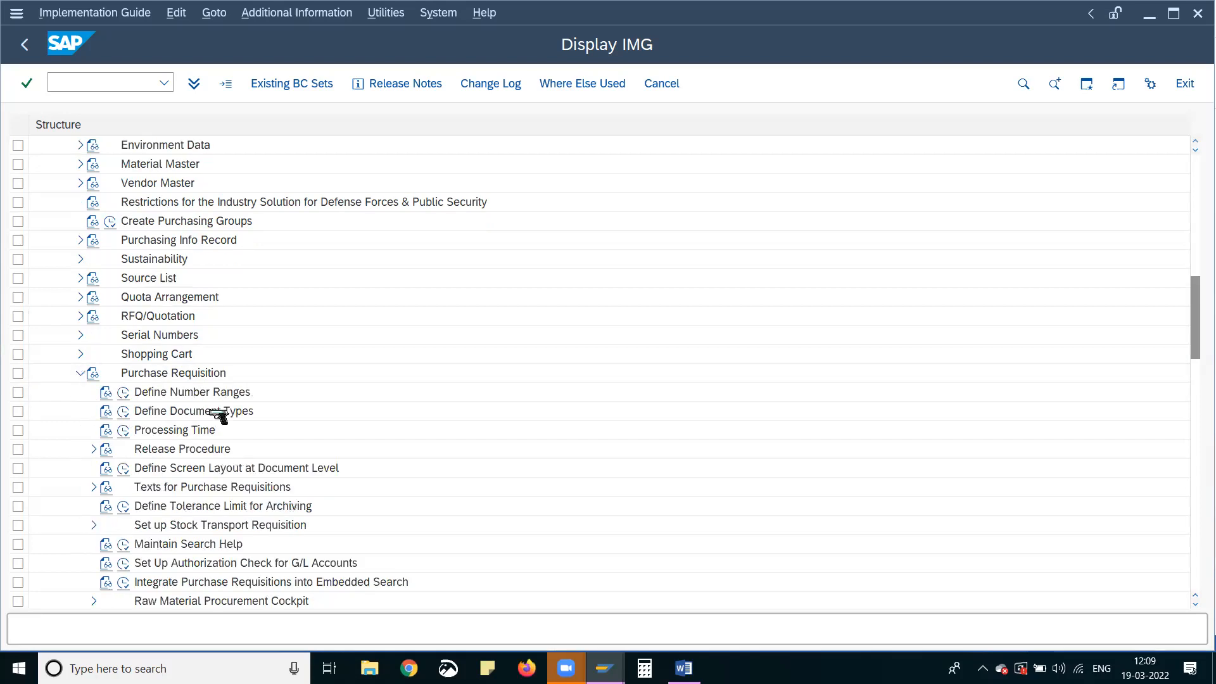
left_click(93, 449)
left_click(107, 487)
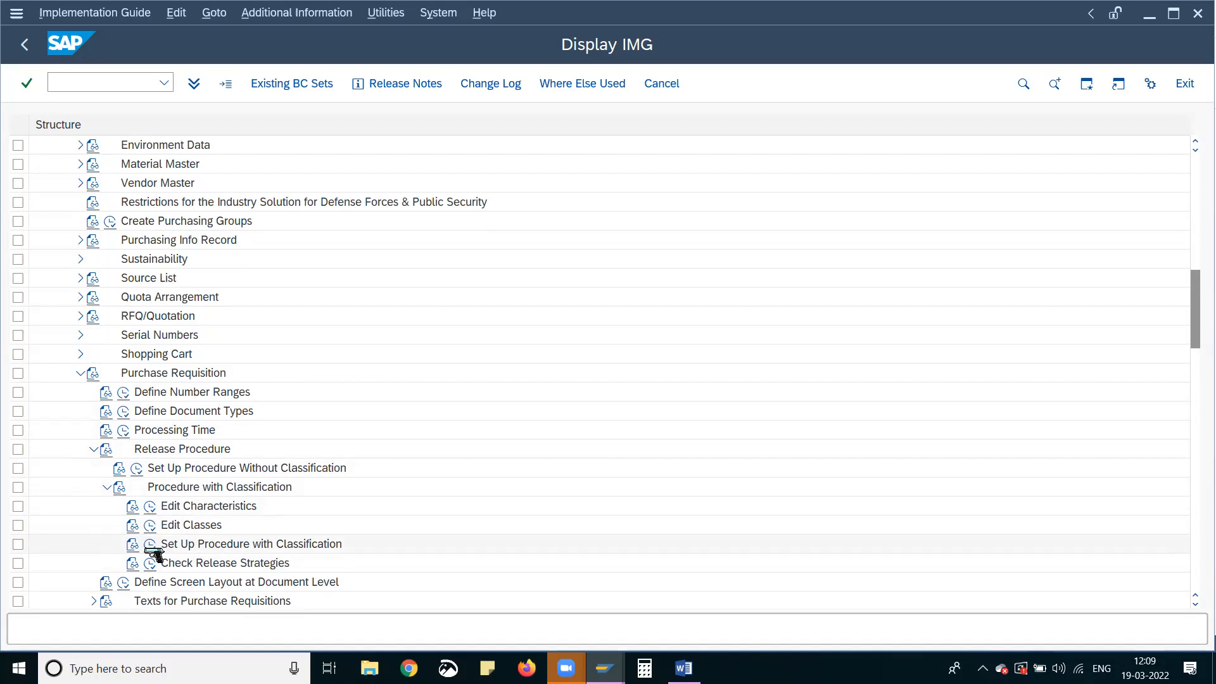
left_click(151, 546)
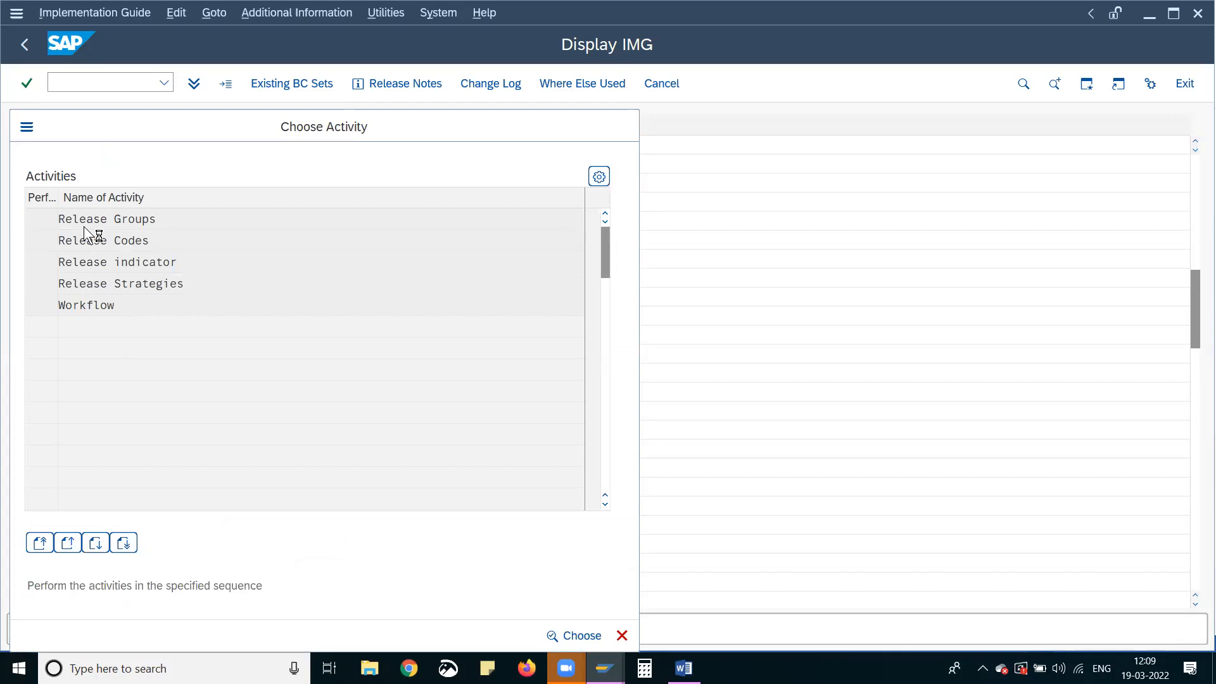
double_click(141, 239)
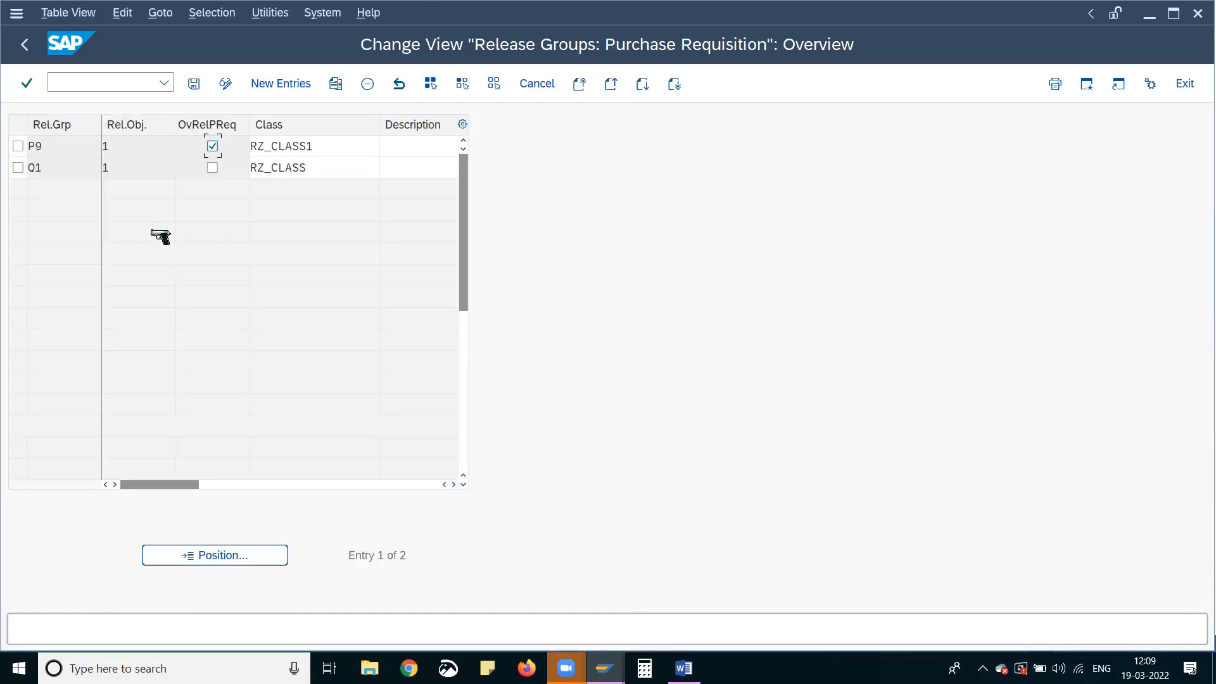
left_click(26, 45)
Open the purchase requisition release strategies and view the classification of strategy P1 in group P9
double_click(67, 285)
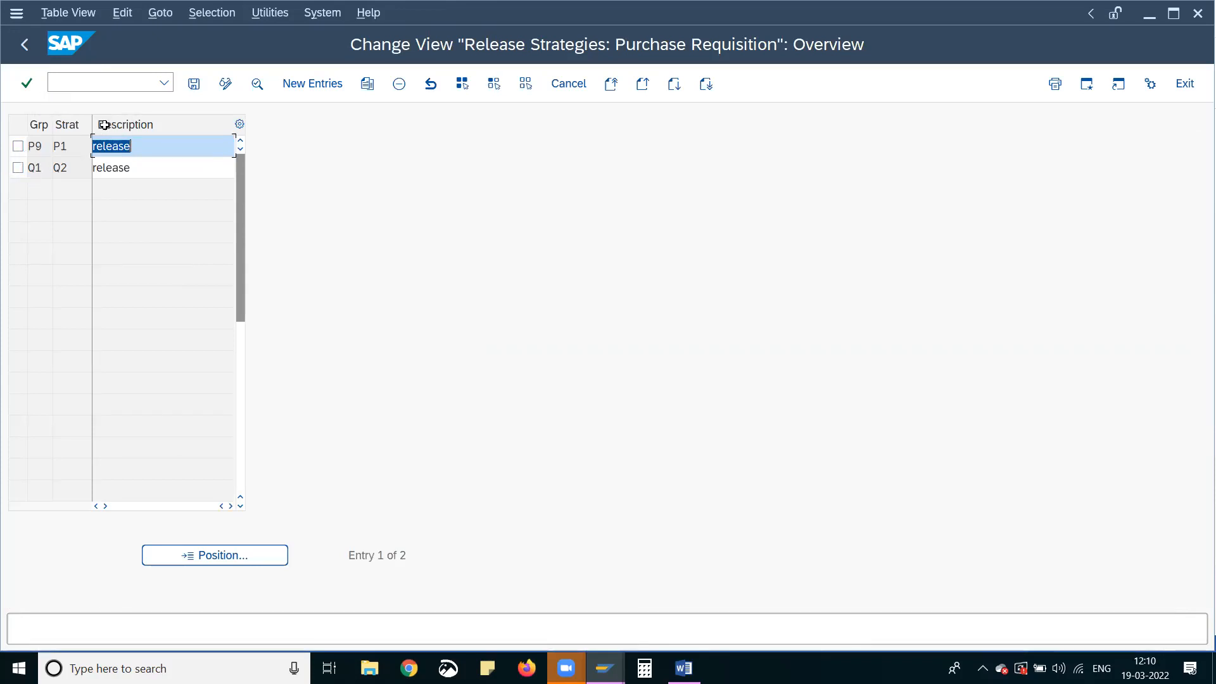
left_click(20, 147)
left_click(226, 83)
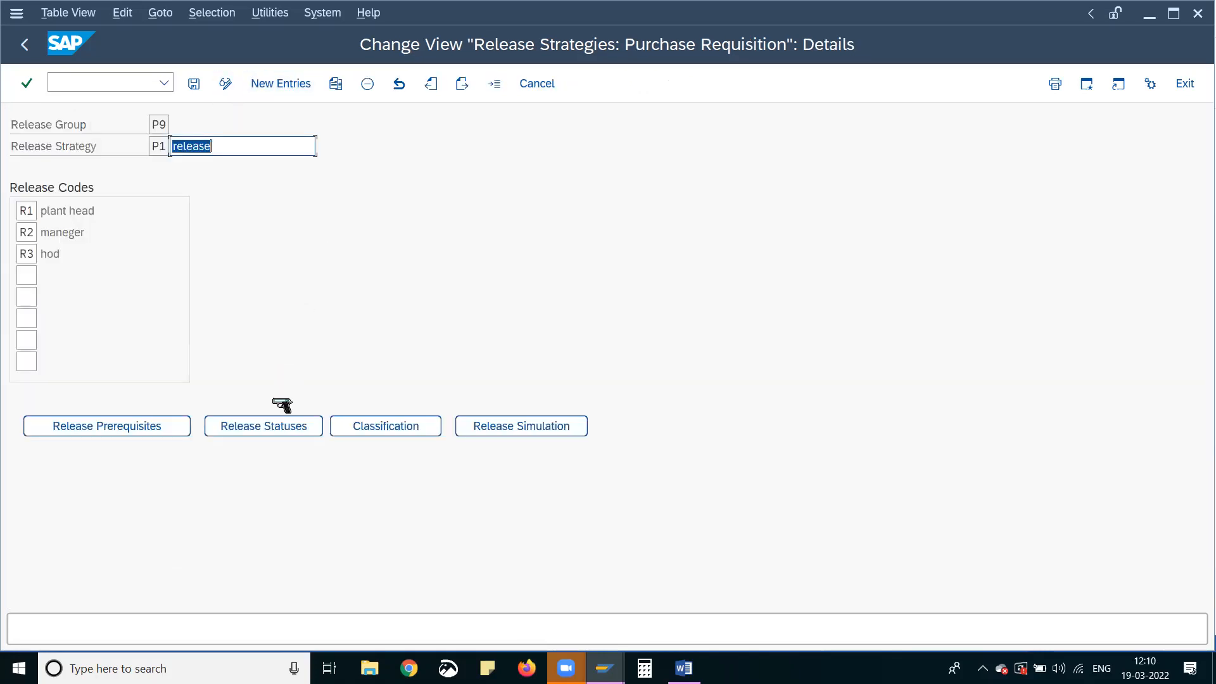
left_click(383, 430)
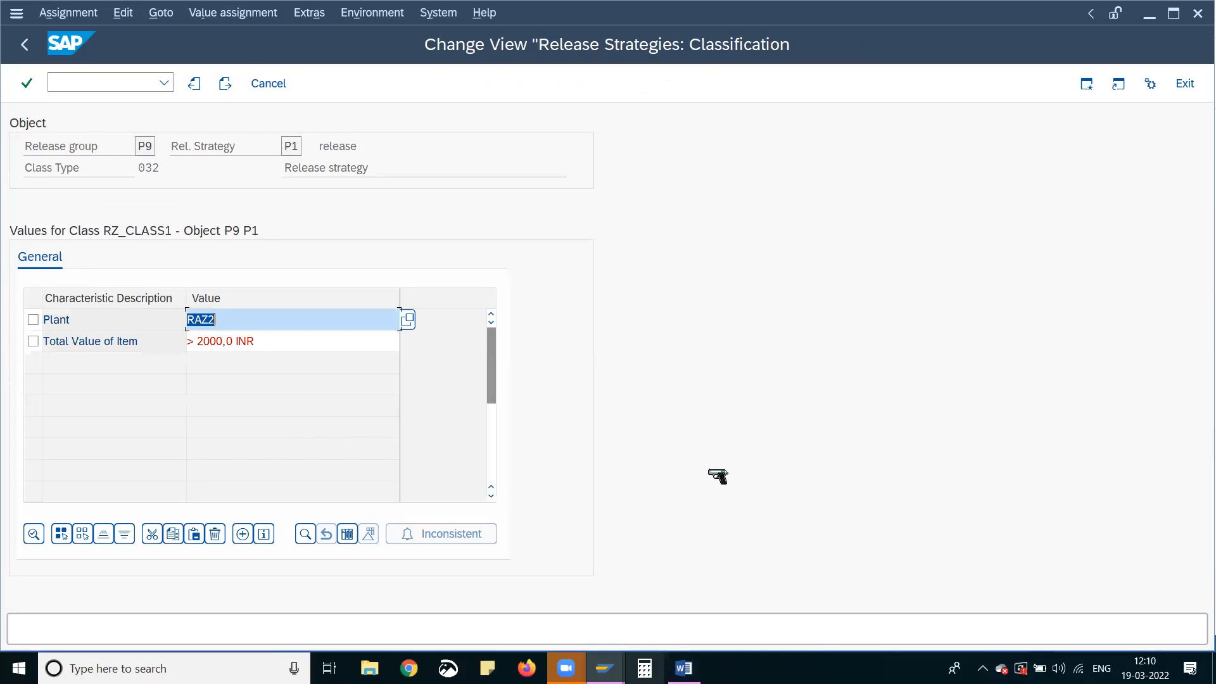
Run transaction /nse11 and display the dictionary structure CEBAN
left_click(78, 81)
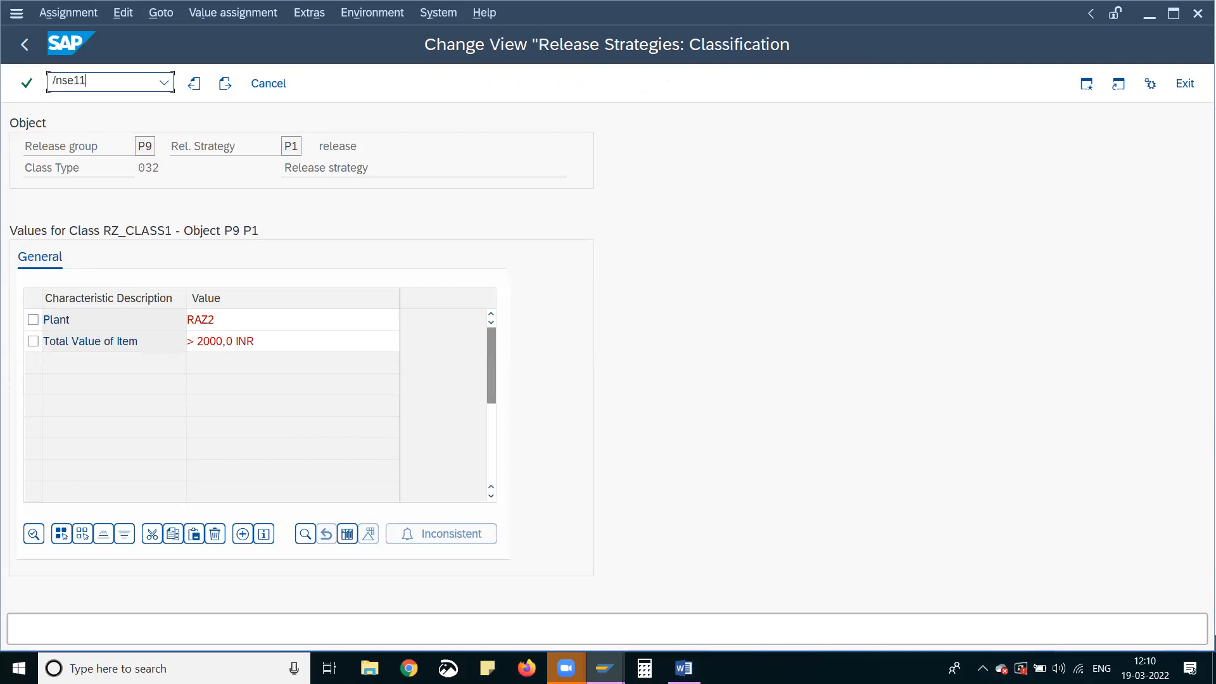
key("Return")
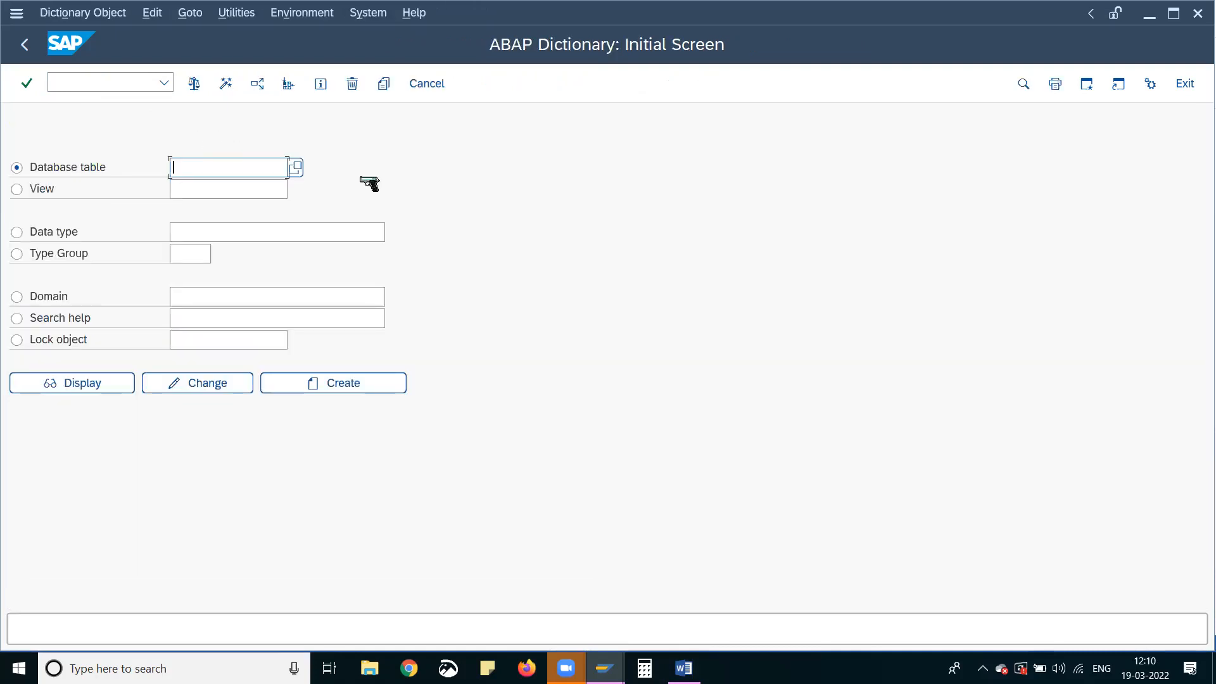
type("E")
key("BackSpace")
type("CEBAN")
key("Return")
left_click(81, 386)
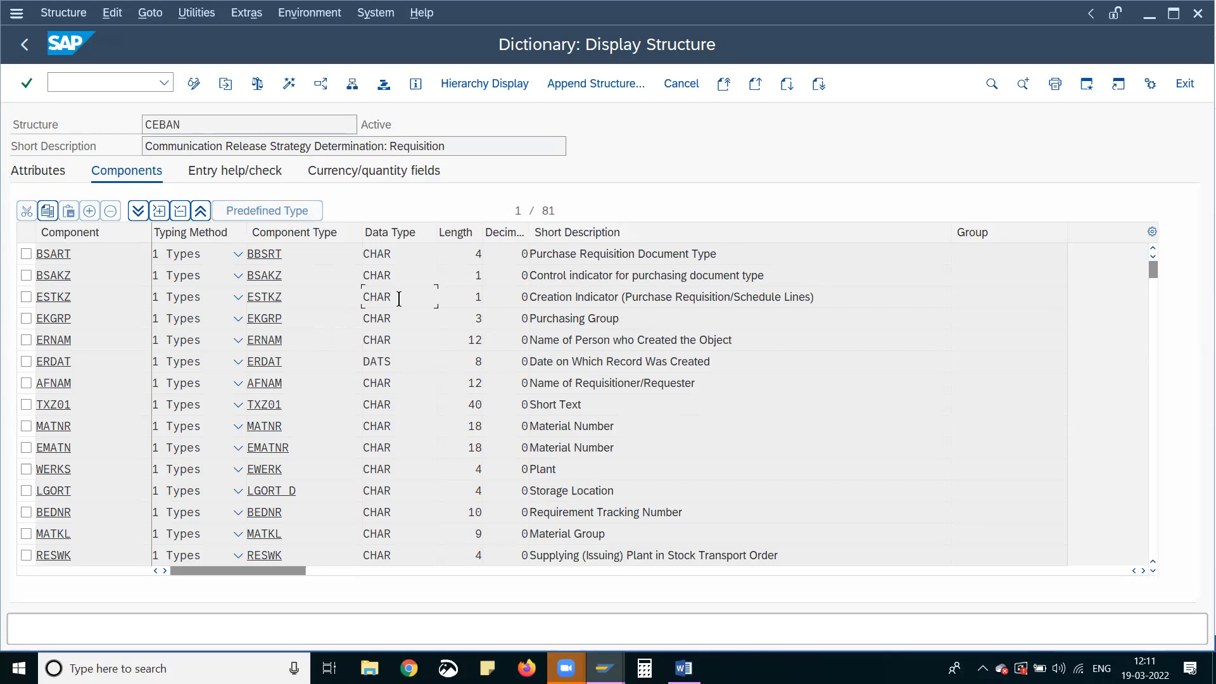
Search the CEBAN component list for "Purchase document category"
scroll(380, 301, "down", 1)
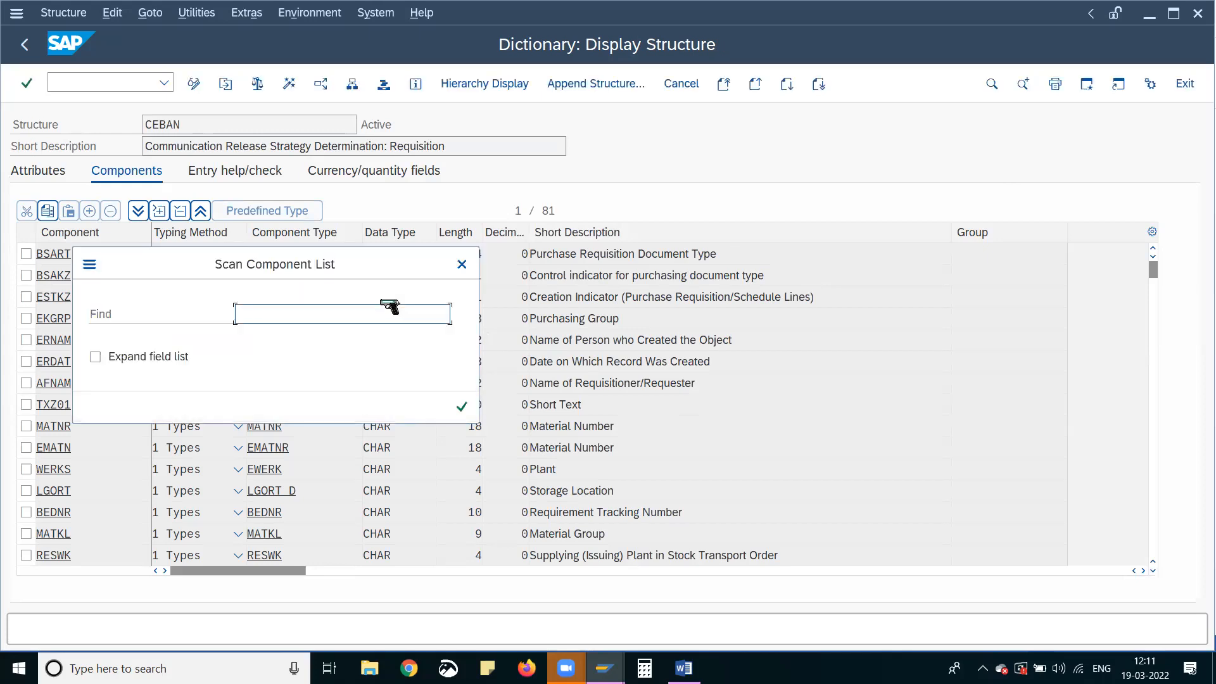
type("Purchase document category")
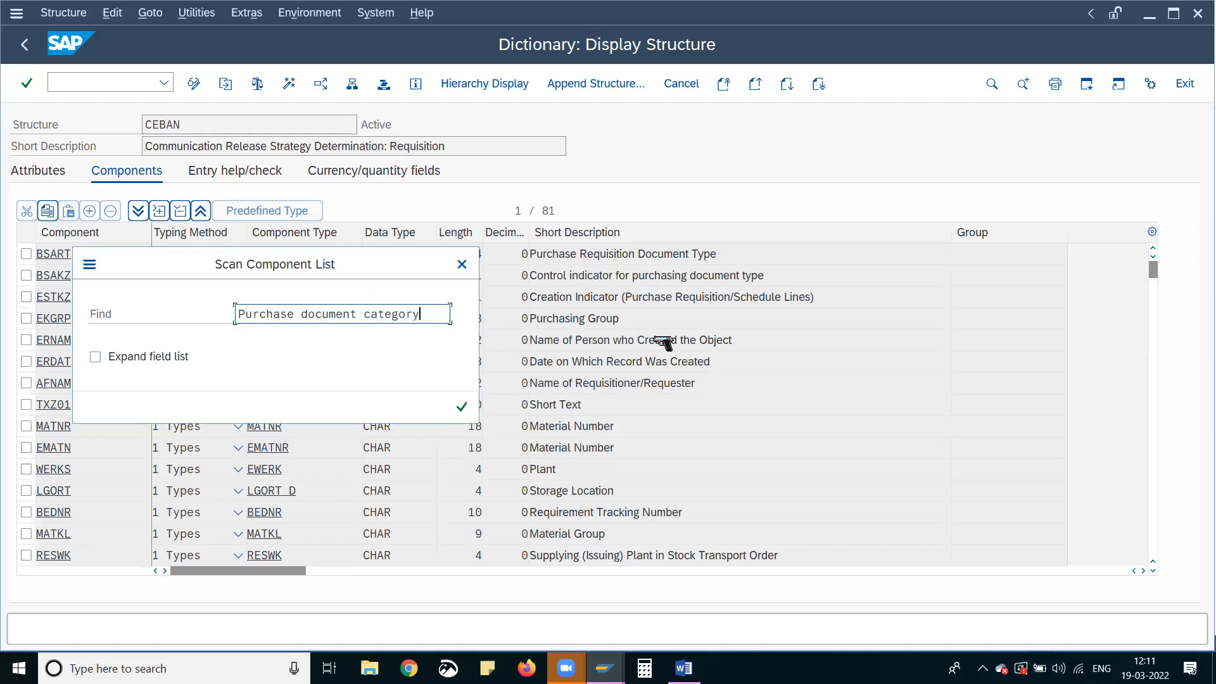
key("Return")
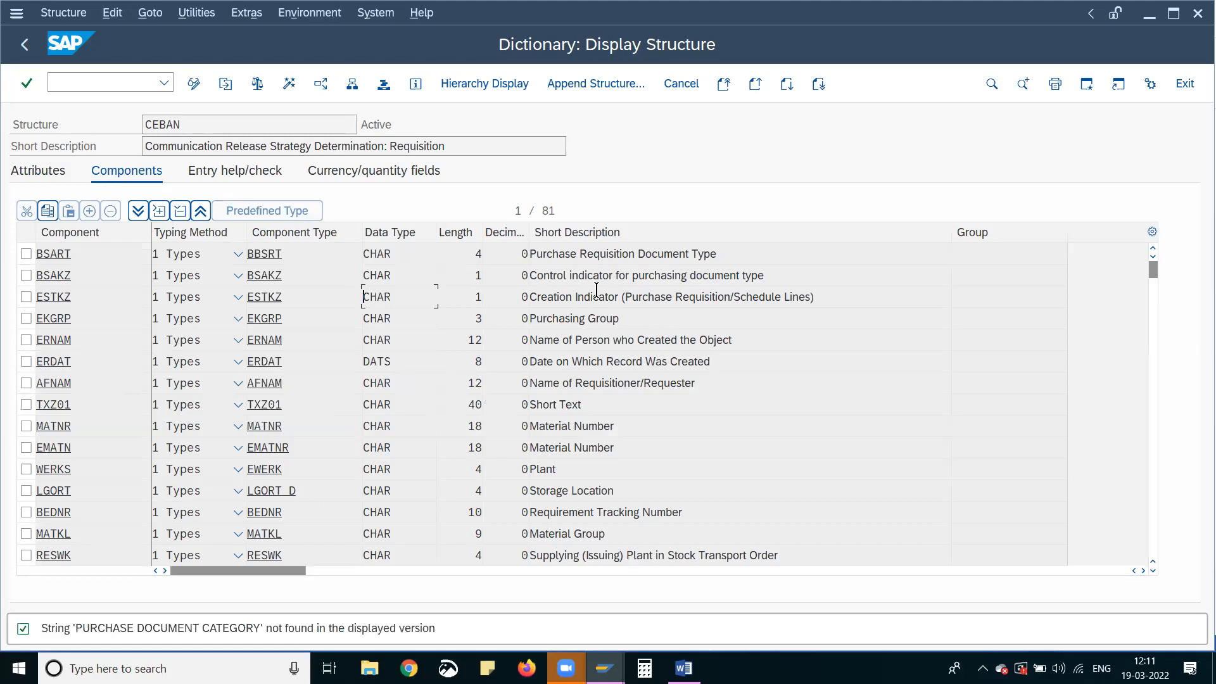
Look through the CEBAN components and their short descriptions for the purchasing document category field
scroll(701, 444, "down", 8)
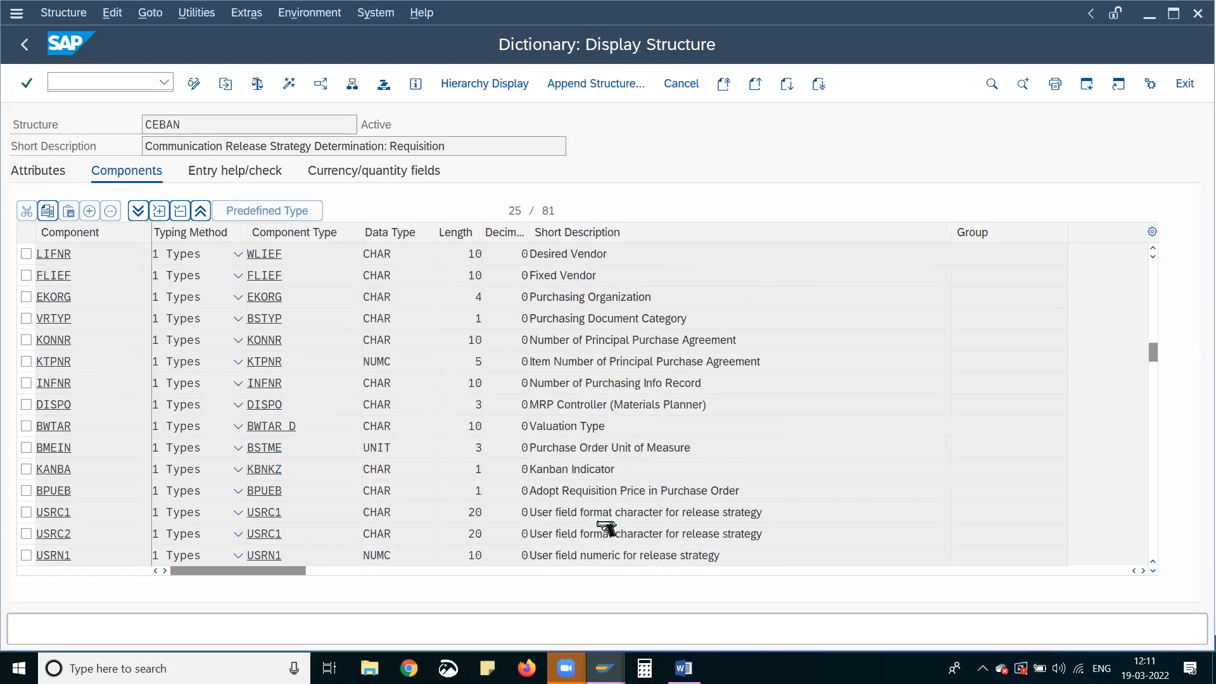
scroll(605, 532, "down", 4)
scroll(589, 532, "down", 2)
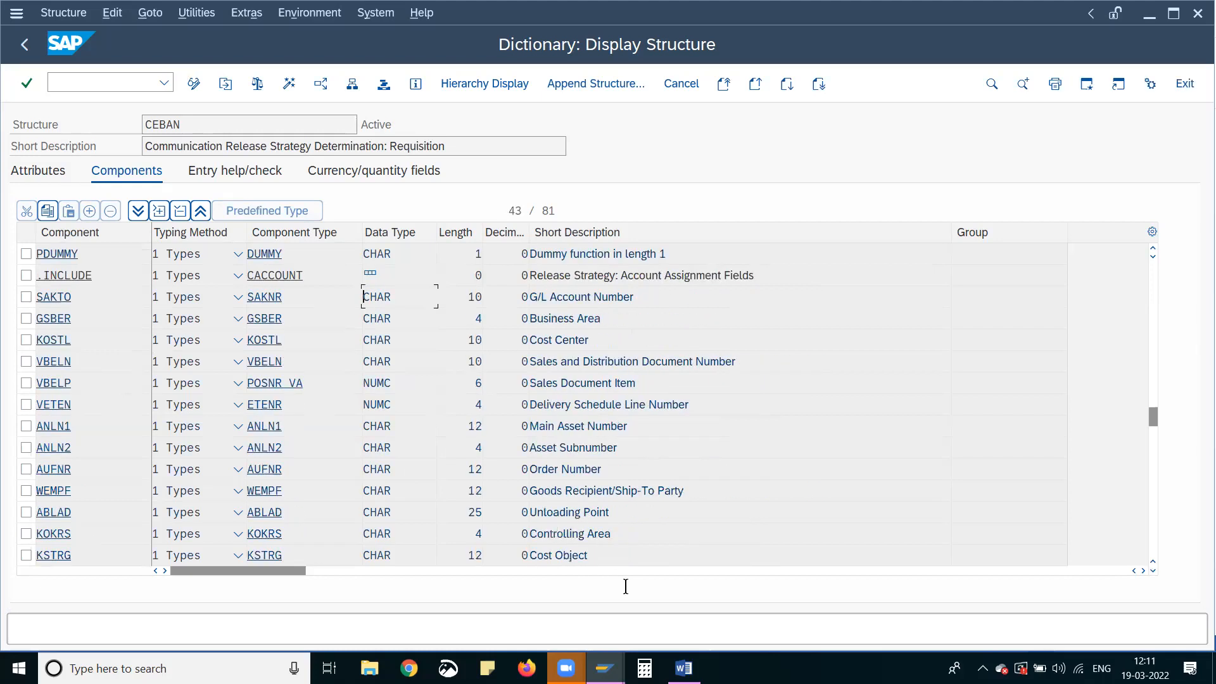
scroll(557, 496, "down", 2)
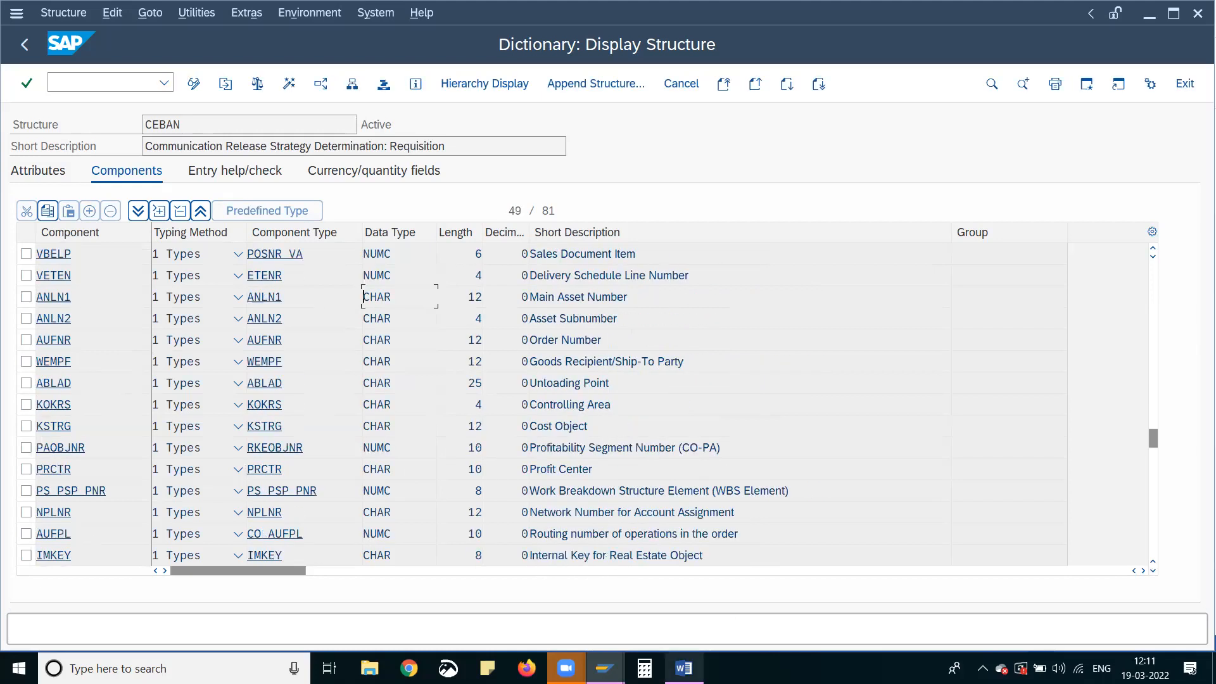
Compare the PURCH-GROUPAS, PLANT and DOCUMENTCATEGORY table field references in the jsw project document, and return to the CEBAN structure in SAP
left_click(684, 668)
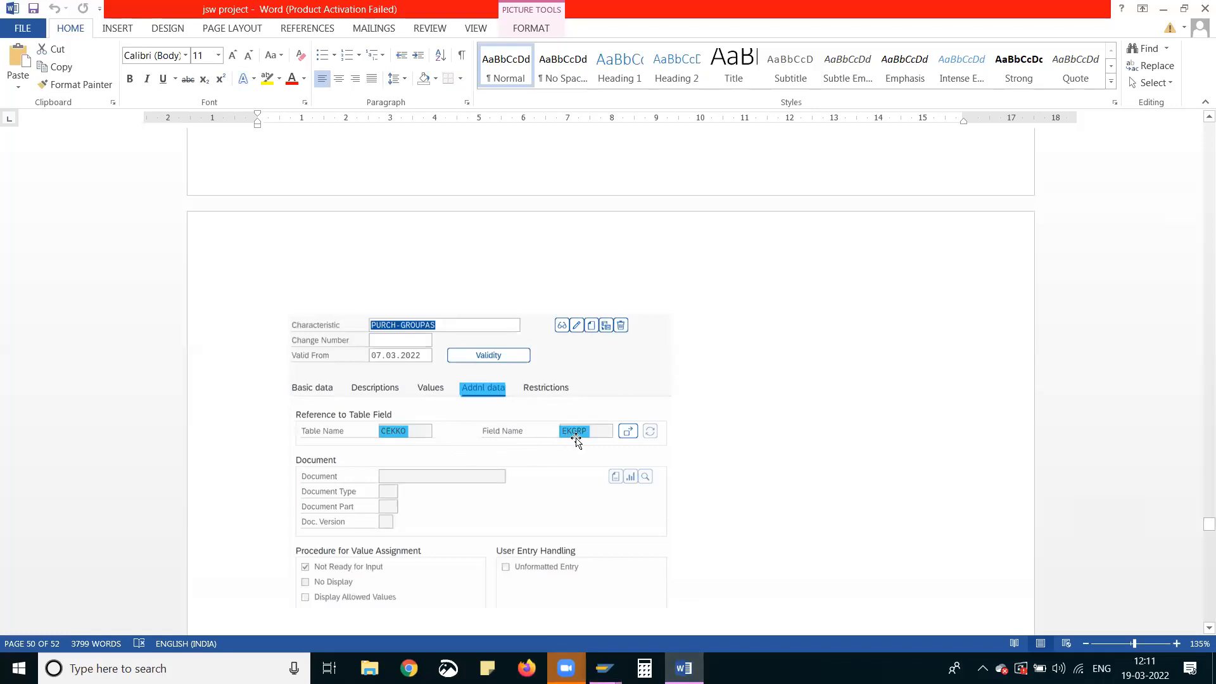
scroll(380, 434, "up", 3)
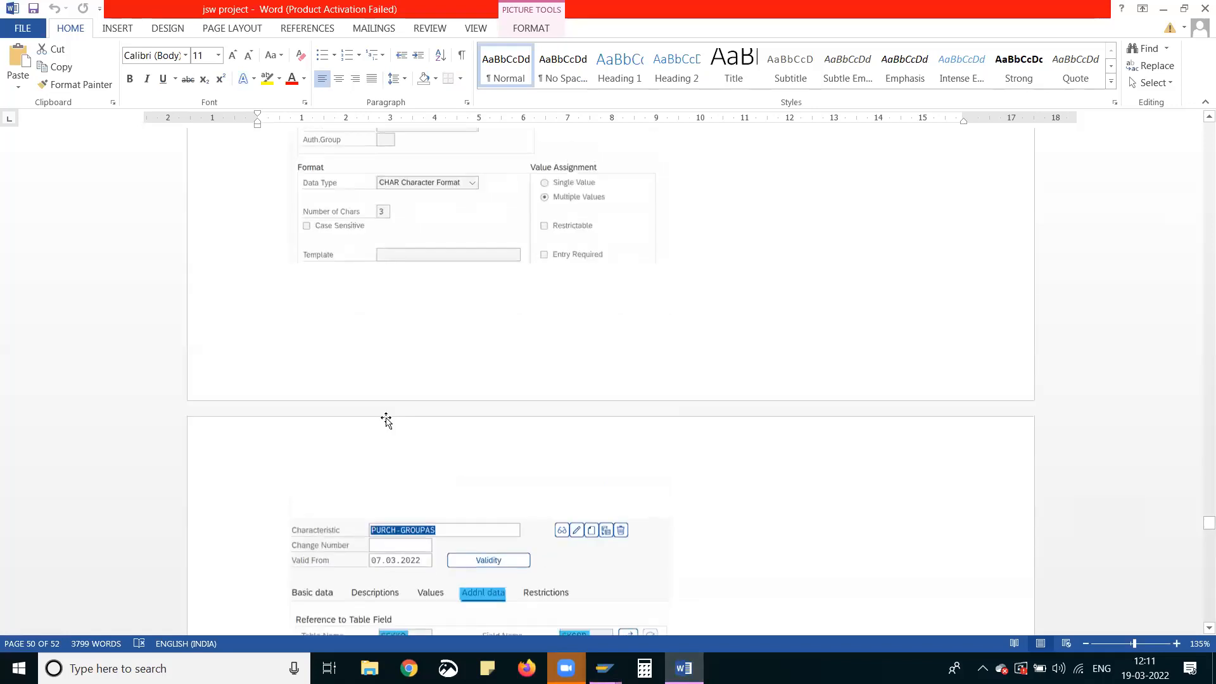
scroll(396, 436, "up", 4)
scroll(394, 442, "down", 12)
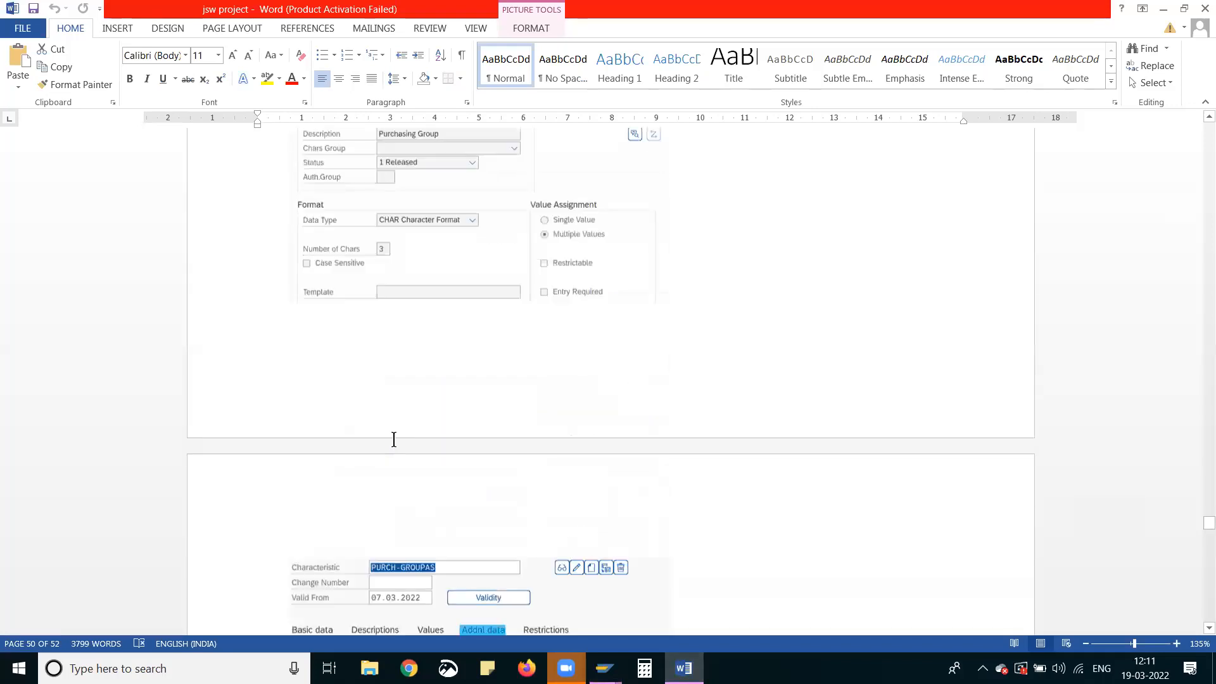
scroll(396, 446, "down", 2)
scroll(399, 444, "up", 2)
scroll(402, 446, "down", 7)
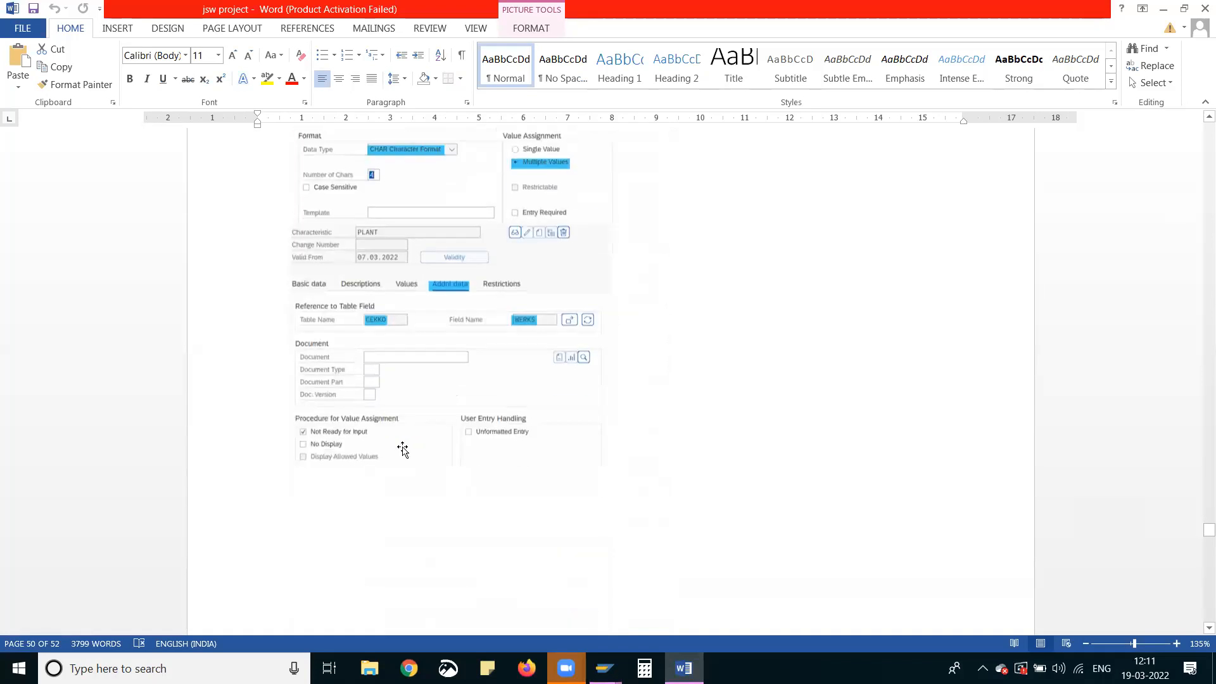
scroll(403, 447, "down", 5)
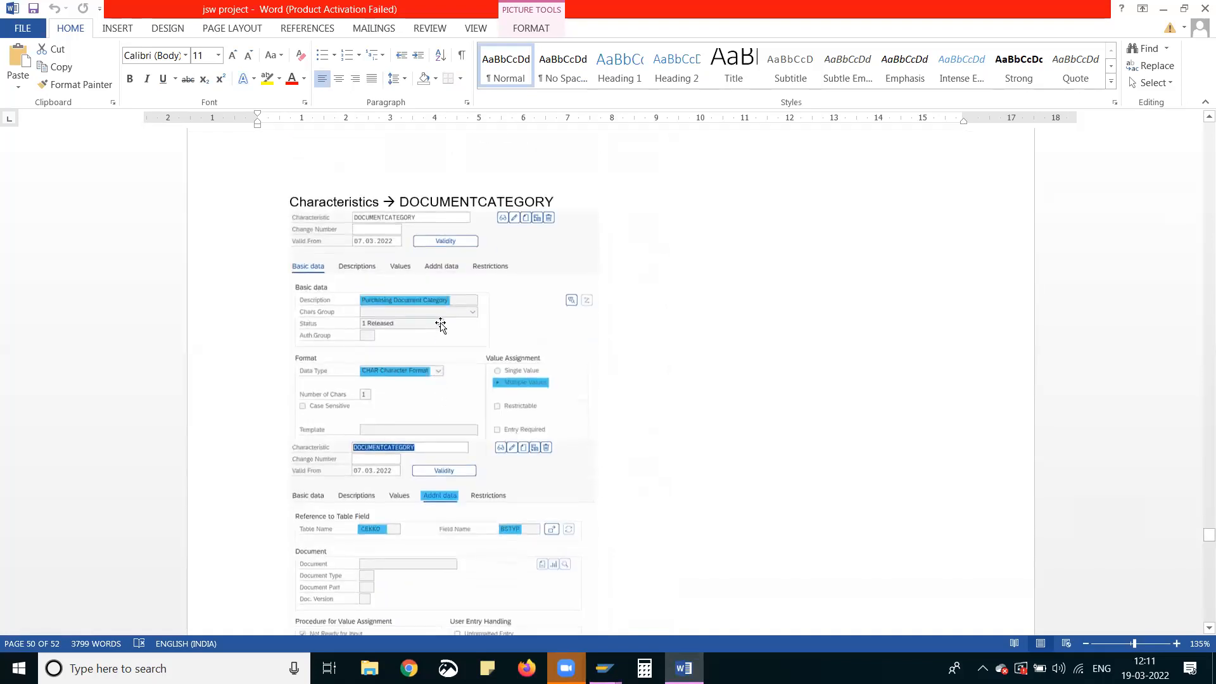
scroll(476, 498, "down", 2)
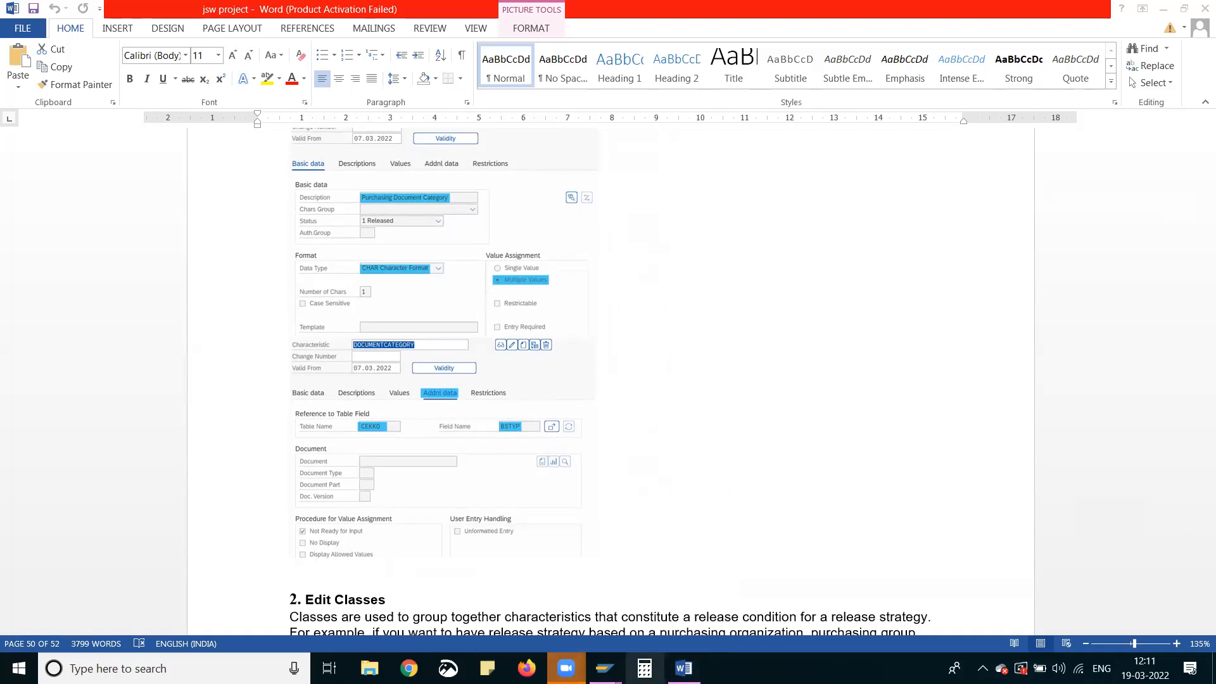
mouse_move(604, 668)
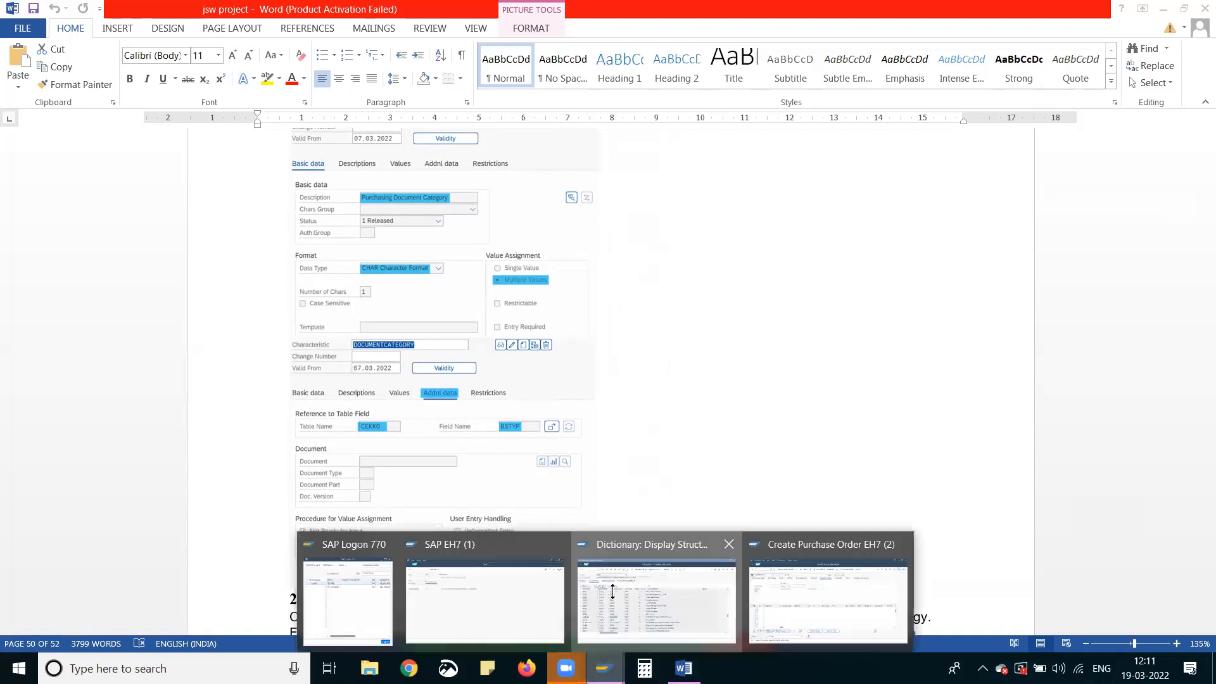
left_click(613, 591)
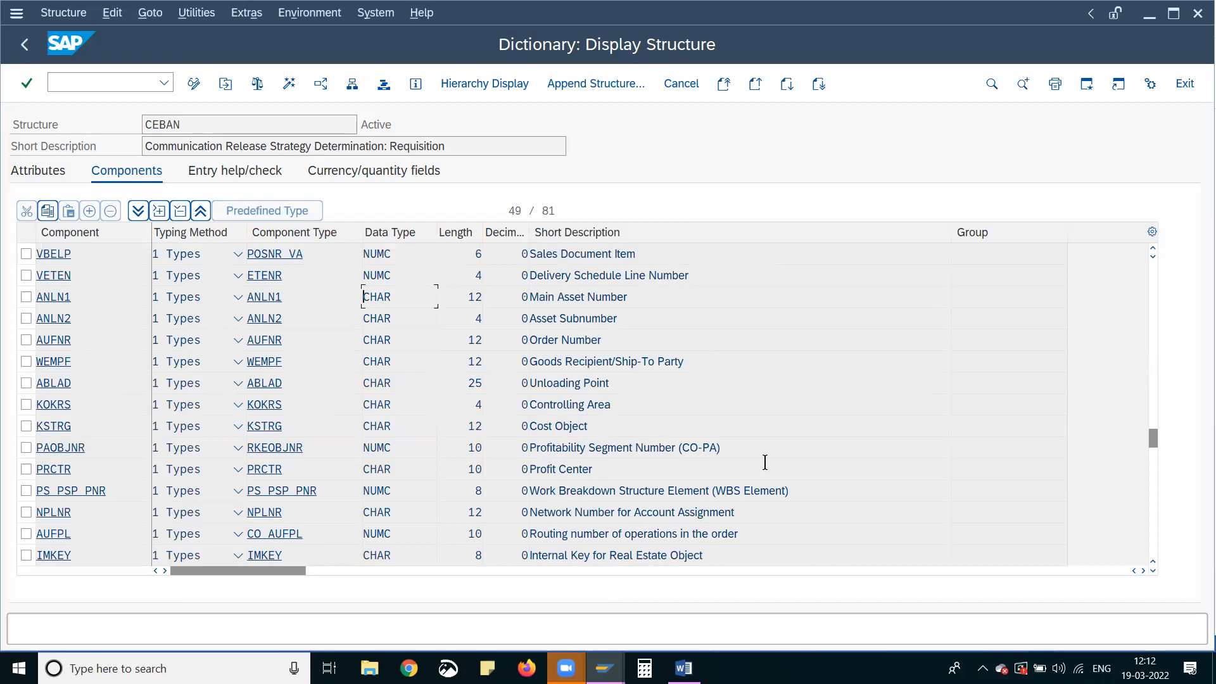
Search the CEBAN component list for BSTYP and examine the matching row's component name and component type
key("ctrl+f")
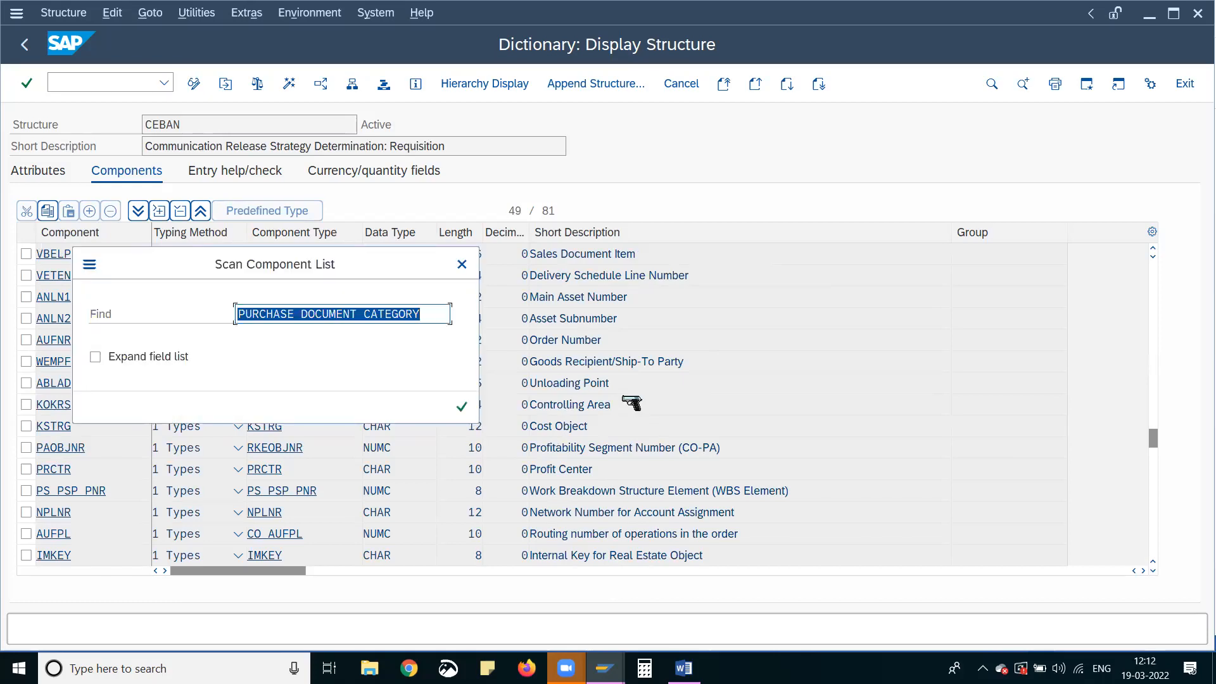
type("BST")
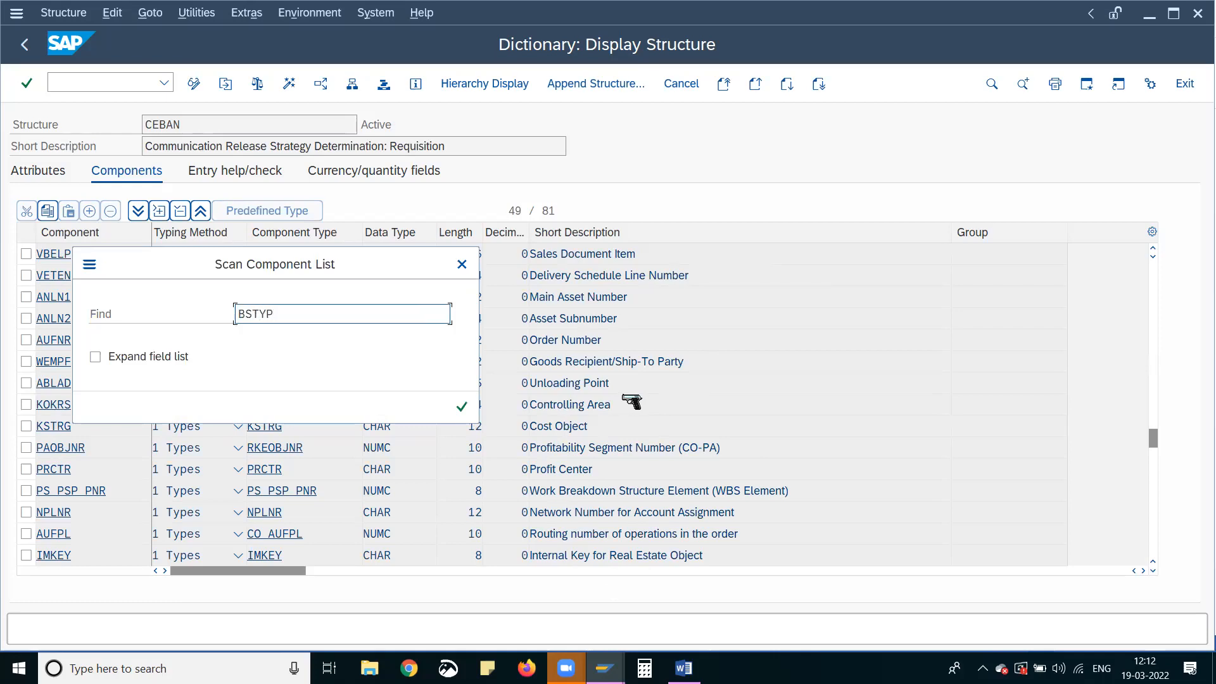
type("YP")
key("Return")
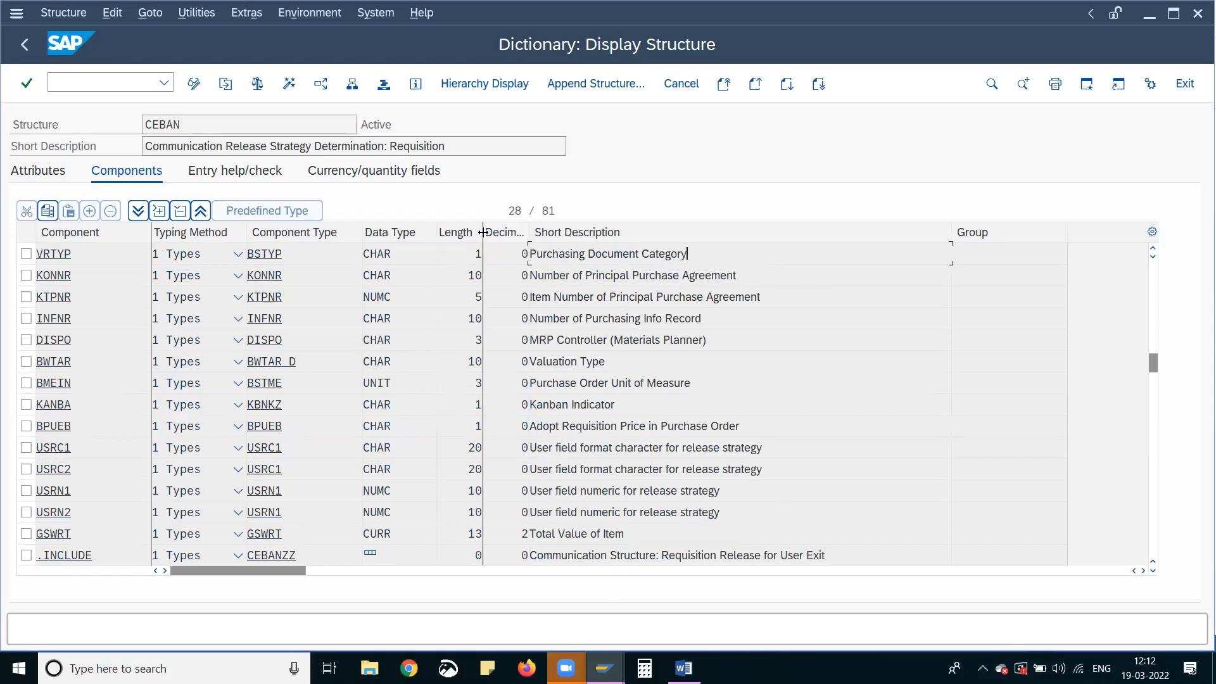
double_click(480, 252)
left_click_drag(79, 253, 30, 255)
left_click(285, 252)
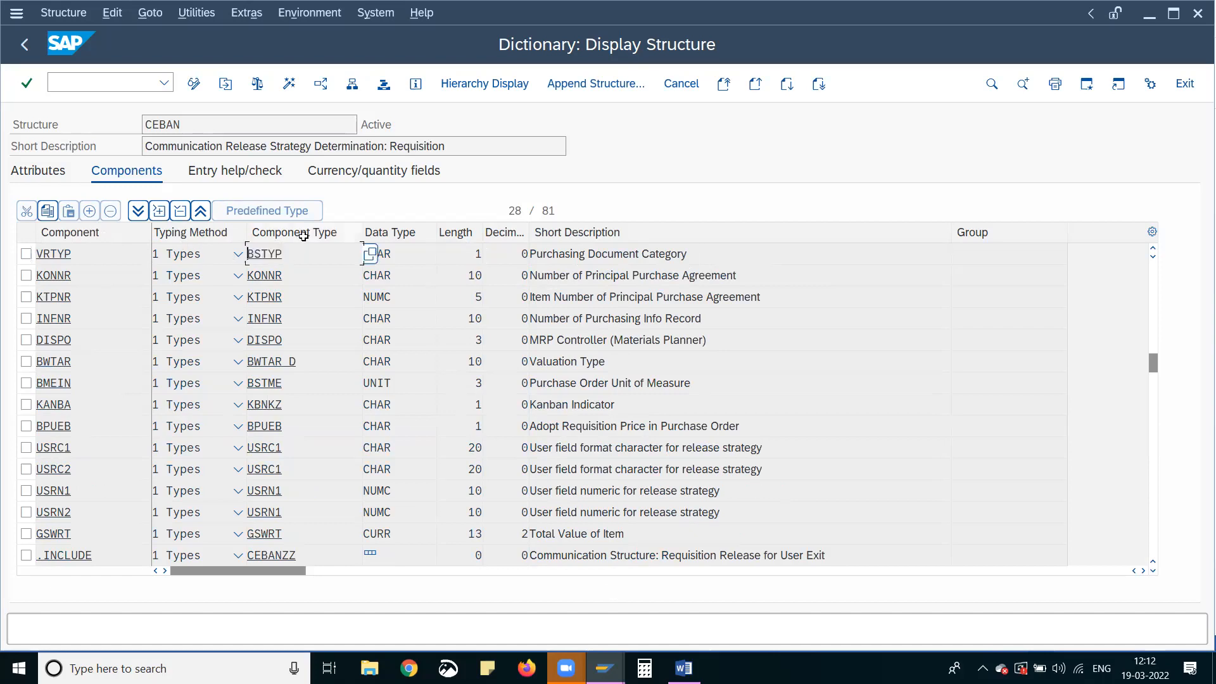
left_click_drag(290, 249, 213, 247)
Run transaction /nse16n and load the table EKKO in General Table Display
left_click(93, 81)
type("e16n")
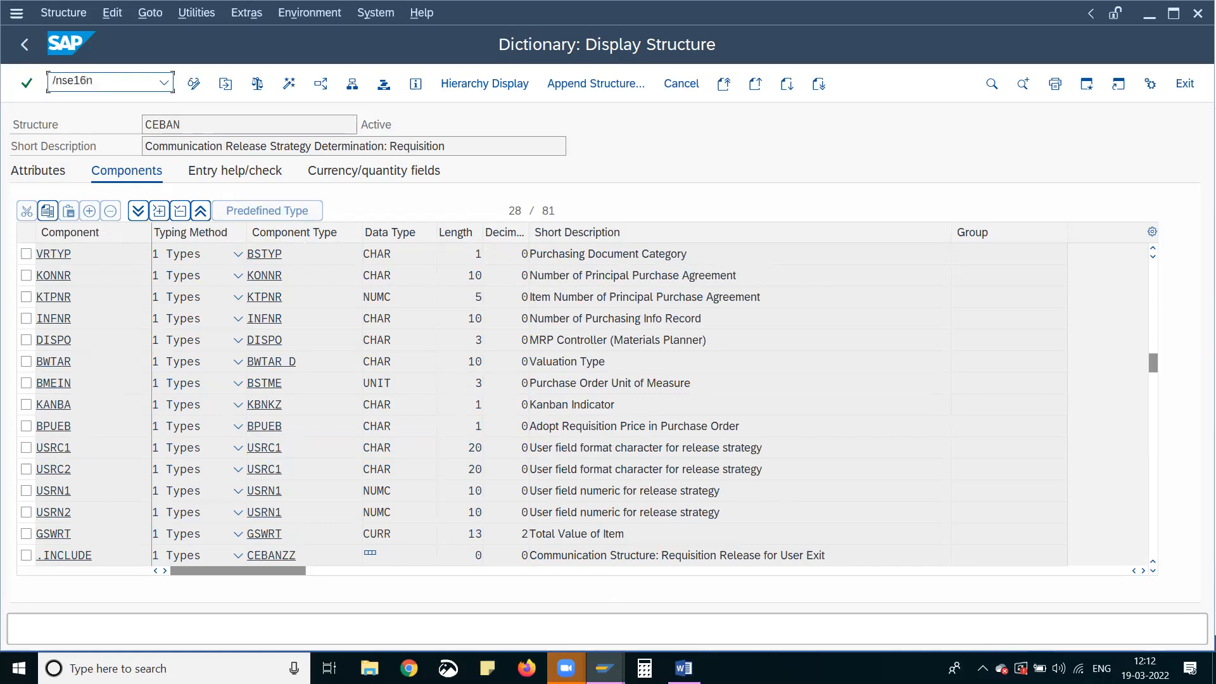
key("Return")
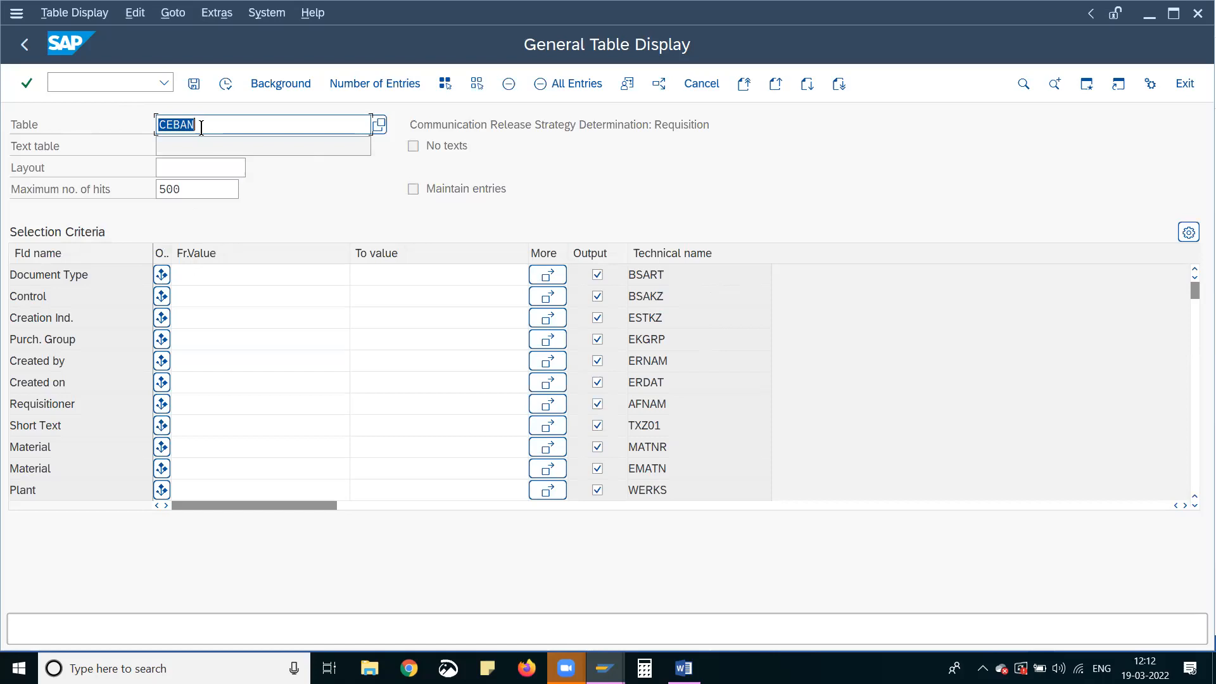
type("EKPO")
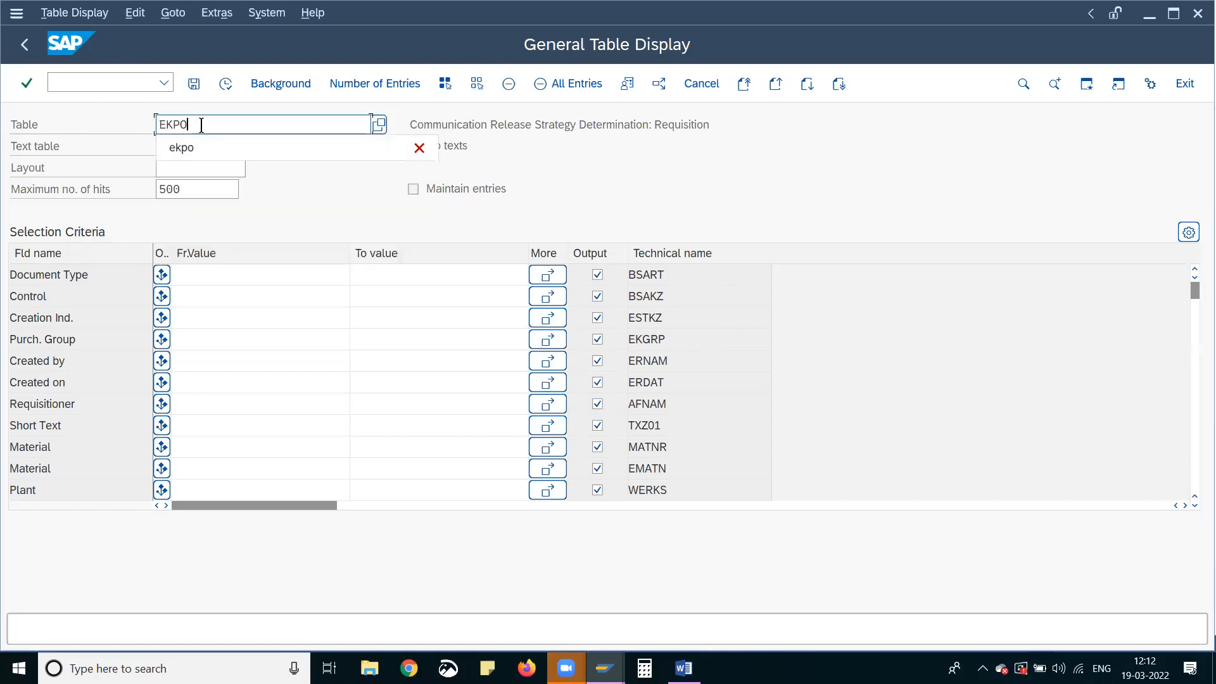
key("BackSpace")
key("BackSpace")
type("KO")
key("Return")
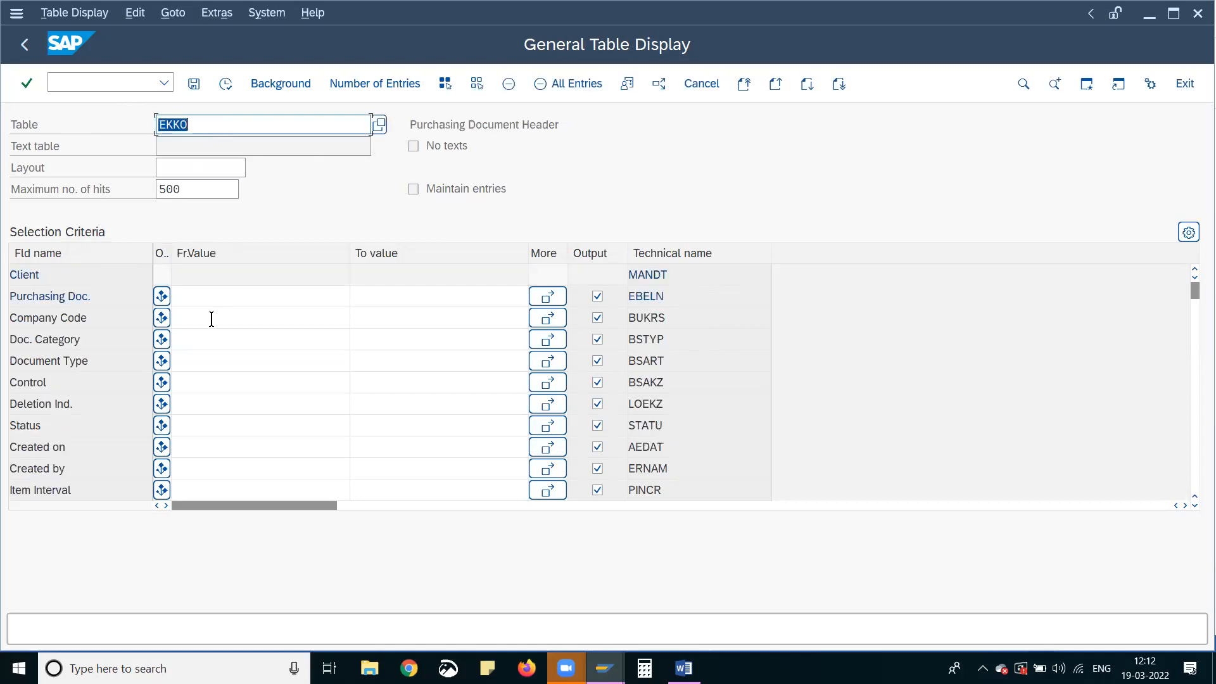
left_click(204, 290)
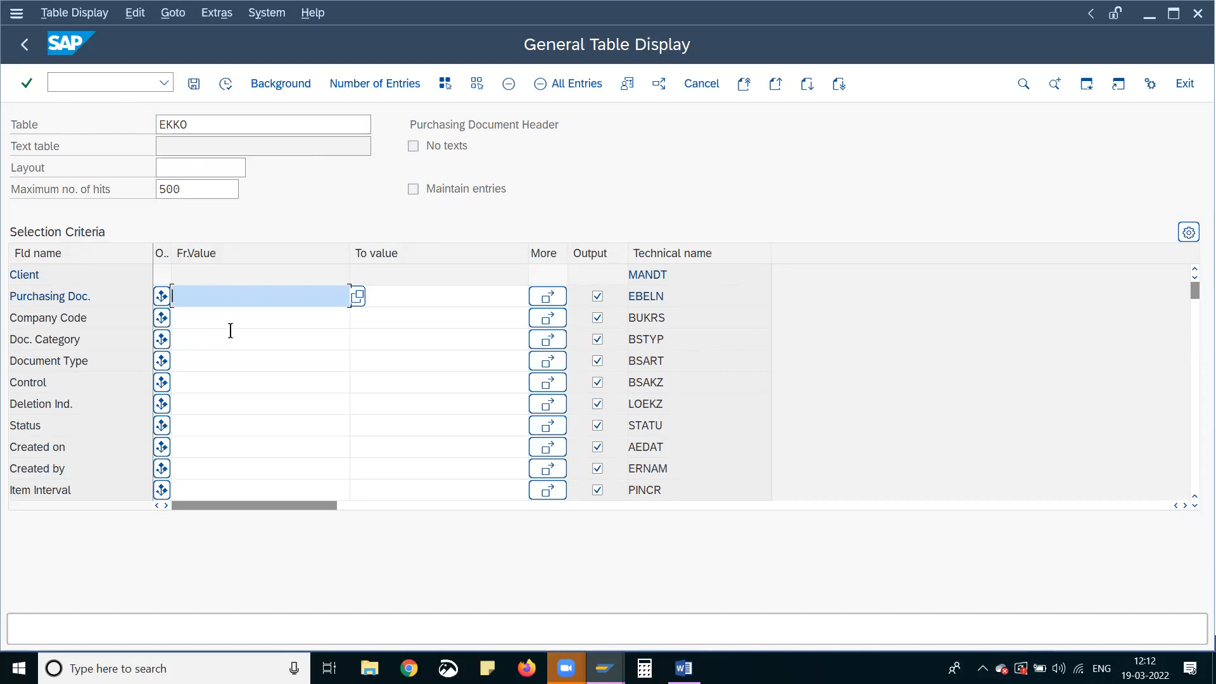
key("F8")
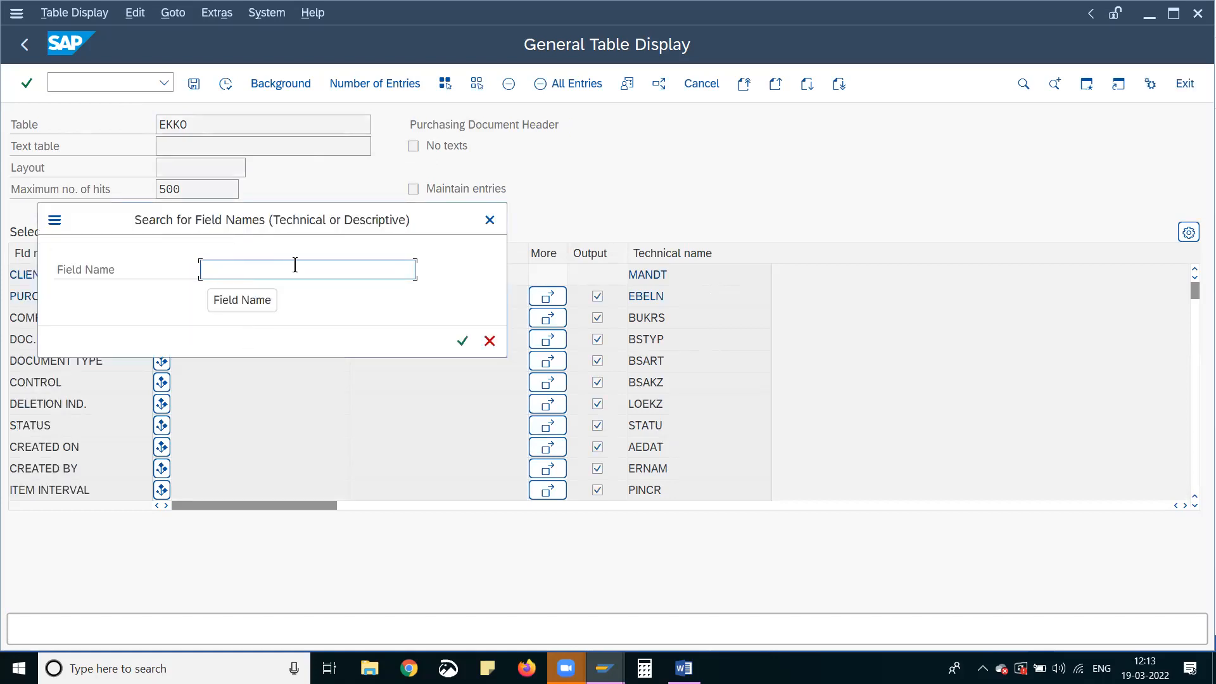
left_click(489, 220)
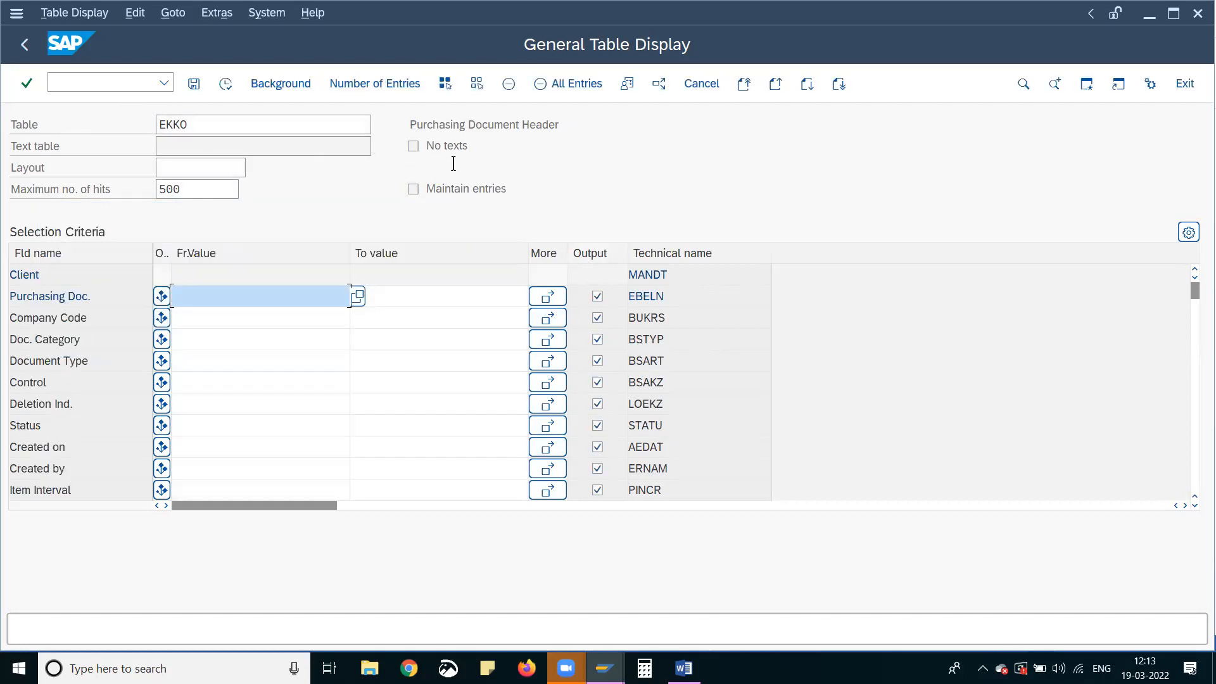
Limit the EKKO output to Purchasing Doc., Company Code and Doc. Category, and display the table entries
left_click(479, 83)
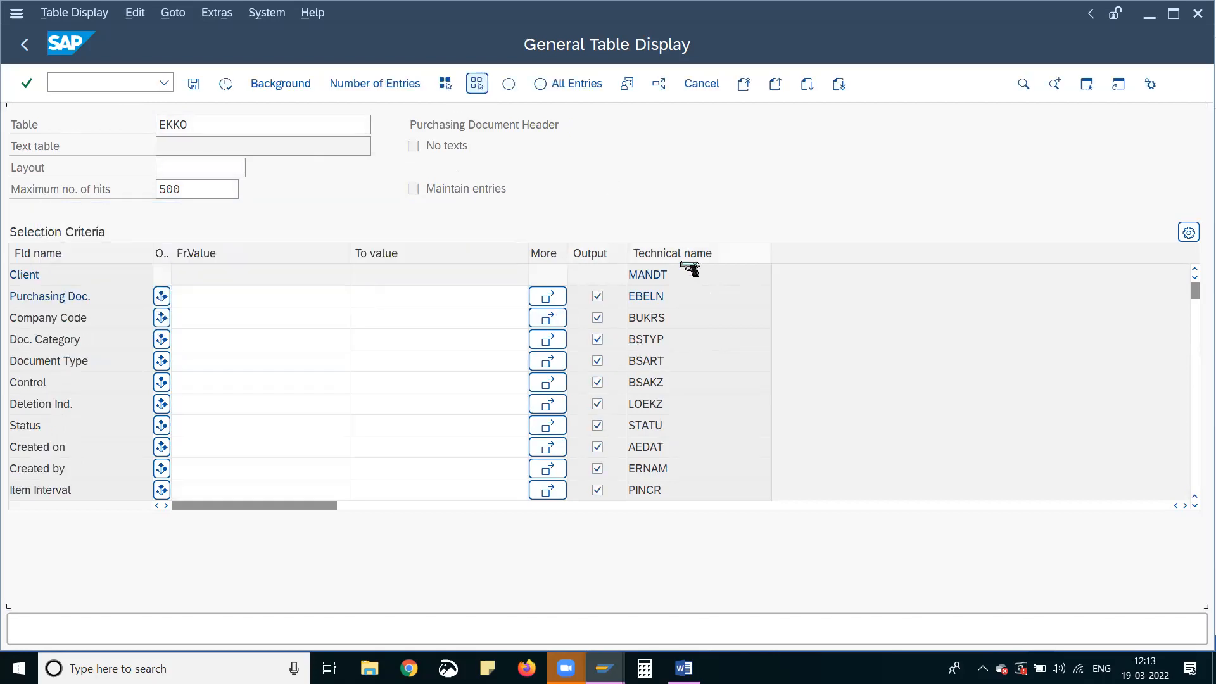
left_click(598, 339)
left_click(598, 297)
left_click(598, 318)
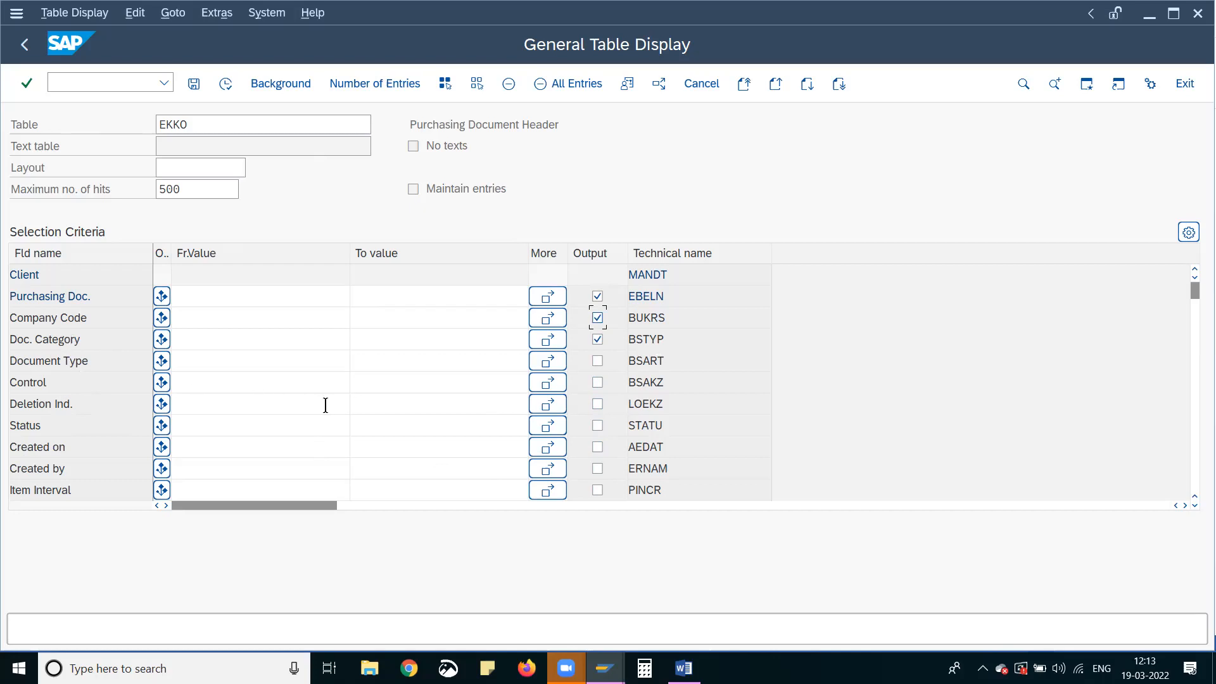
key("ctrl+f")
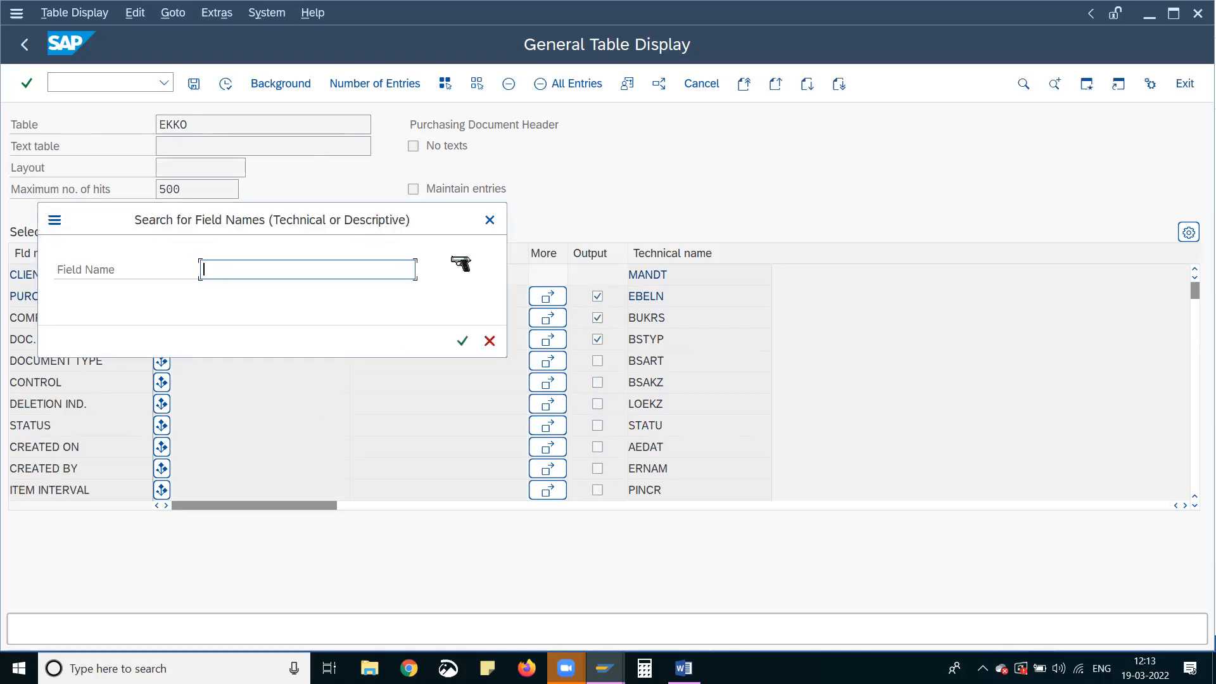
left_click(492, 221)
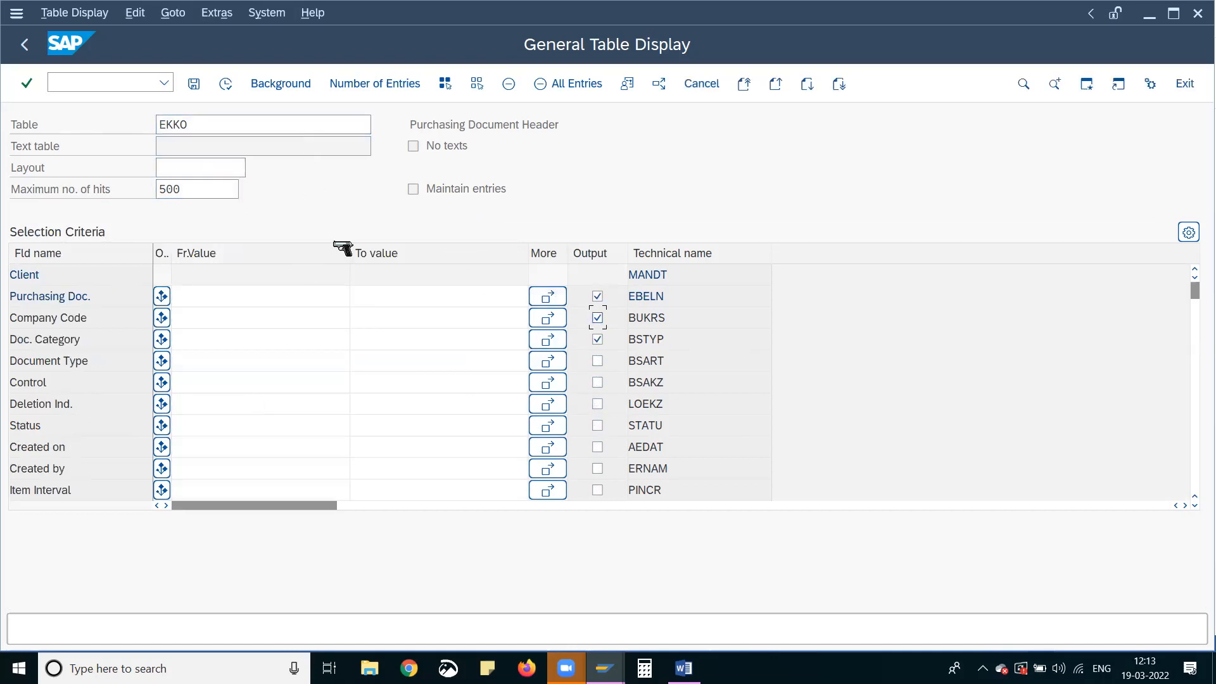
left_click(226, 88)
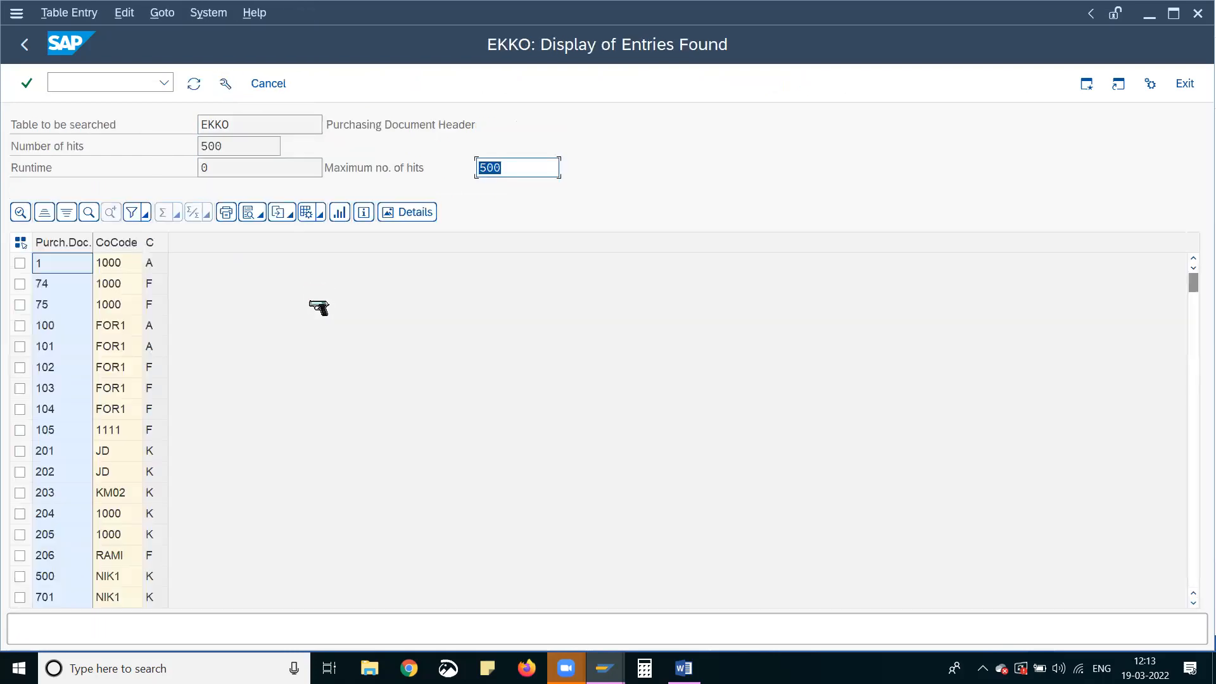
Widen the Purch. Doc. Category and Company Code columns of the EKKO entries and look through the purchasing documents
left_click_drag(167, 240, 319, 234)
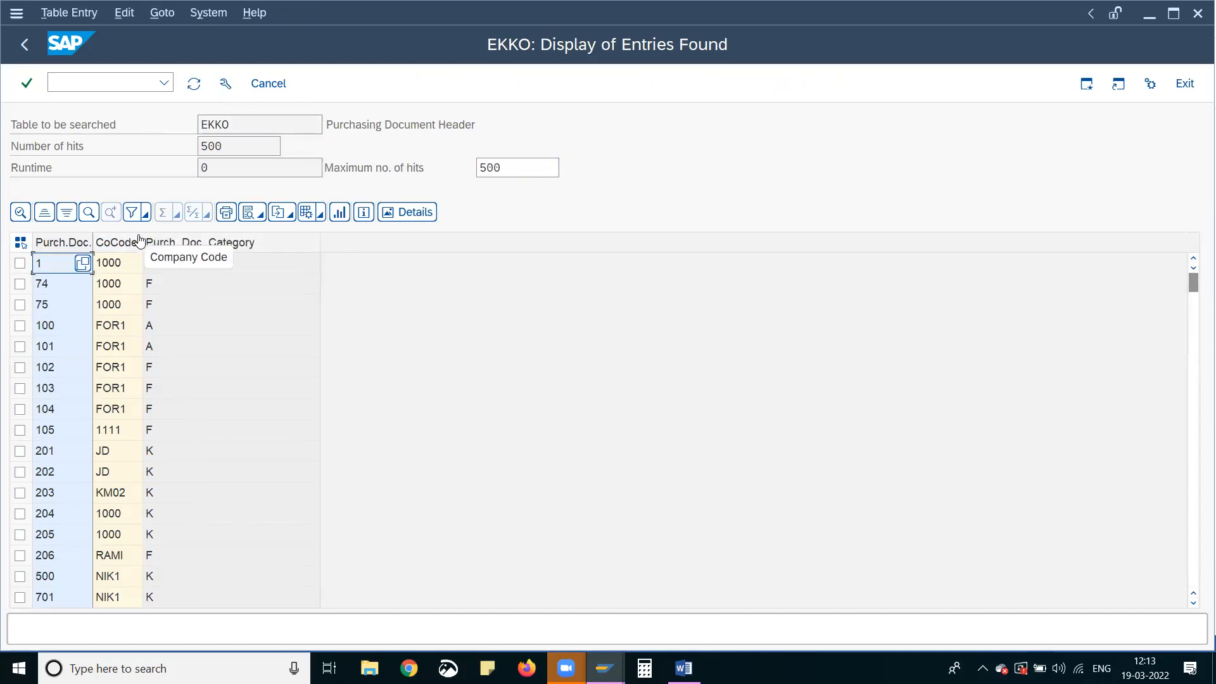
left_click_drag(141, 243, 253, 329)
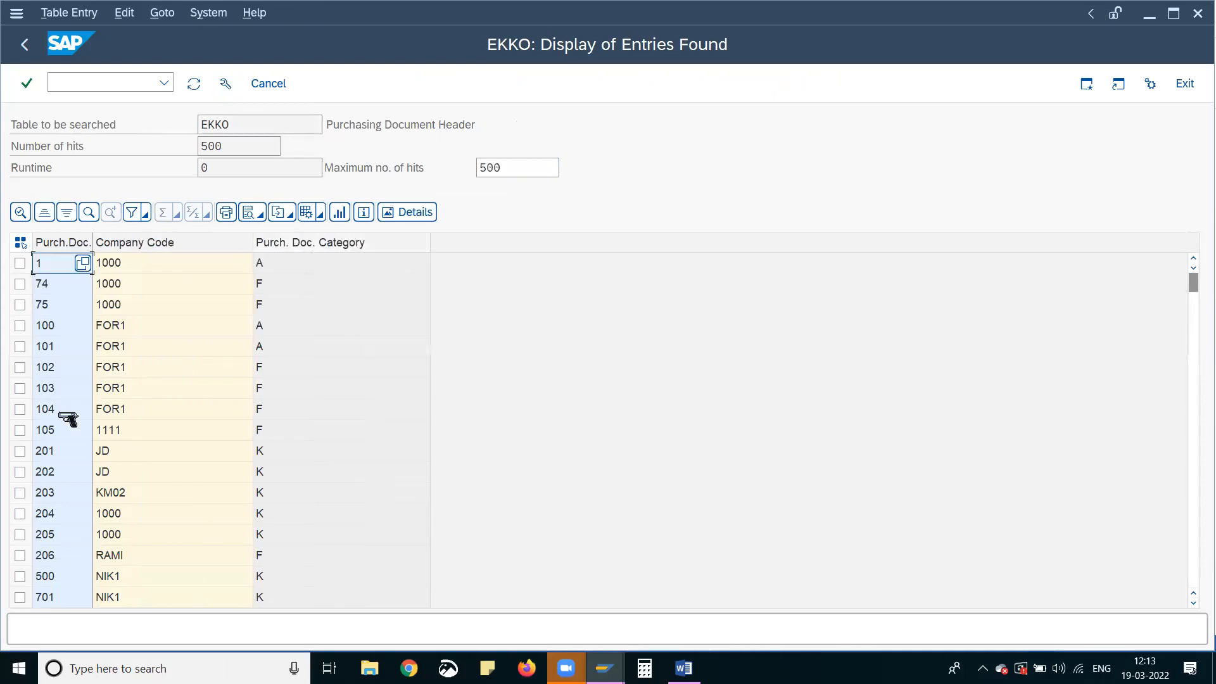
left_click(62, 410)
left_click(65, 431)
left_click(65, 452)
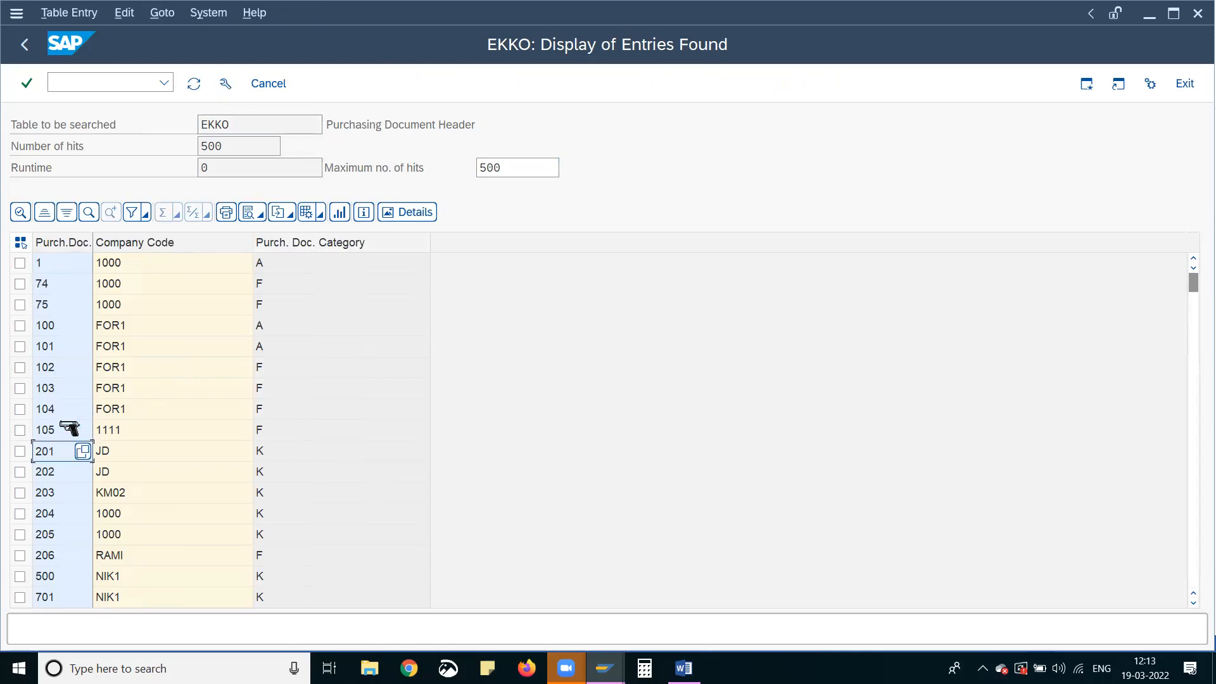
Display the possible values for an entry's purchasing document category and examine categories F (Purchase Order) and K (Contract)
left_click(302, 412)
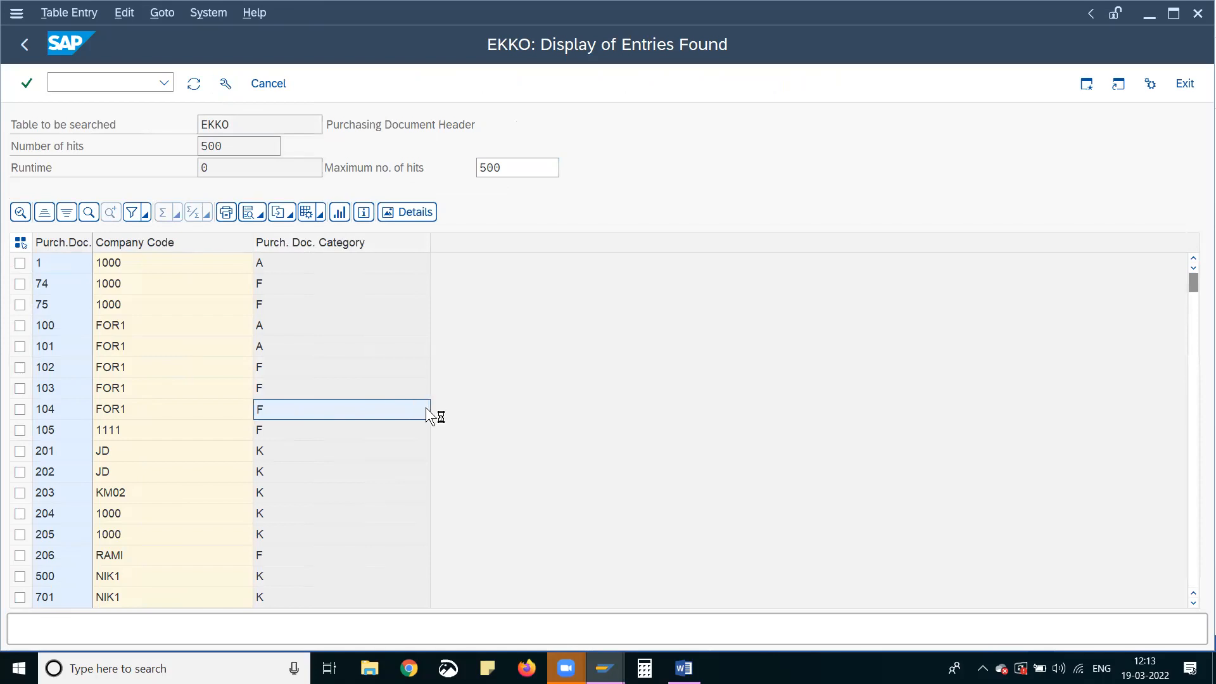
left_click_drag(93, 20, 740, 166)
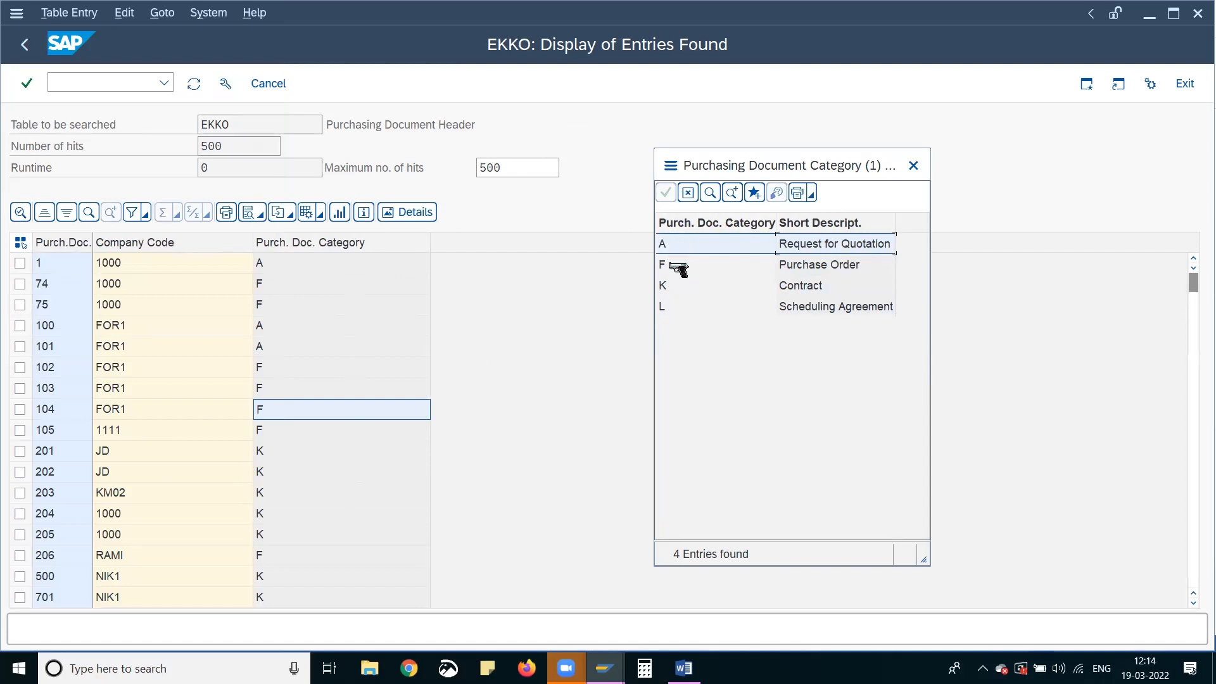
left_click(674, 286)
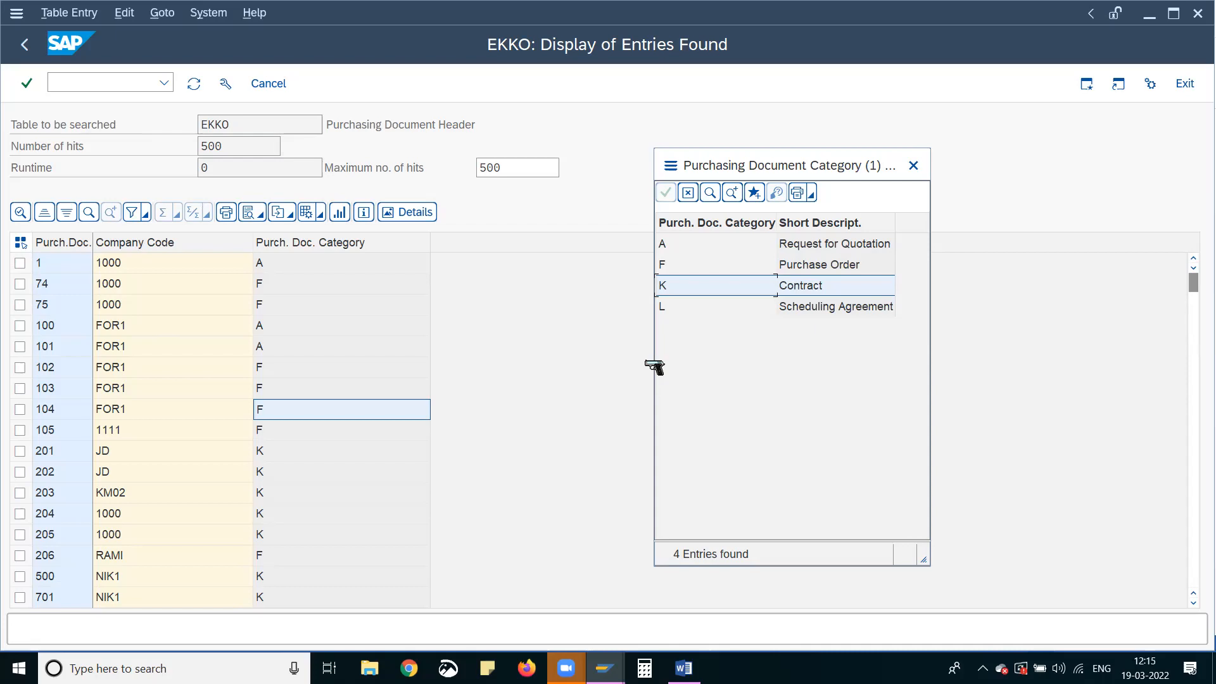
left_click(684, 265)
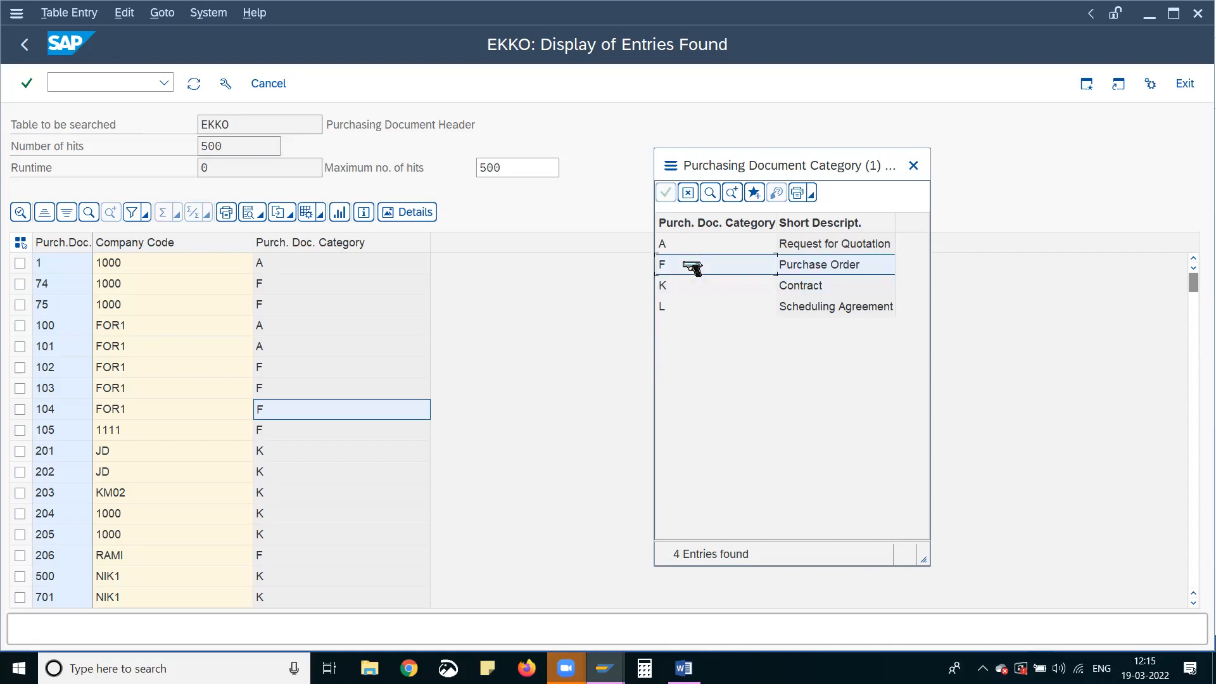
left_click(692, 287)
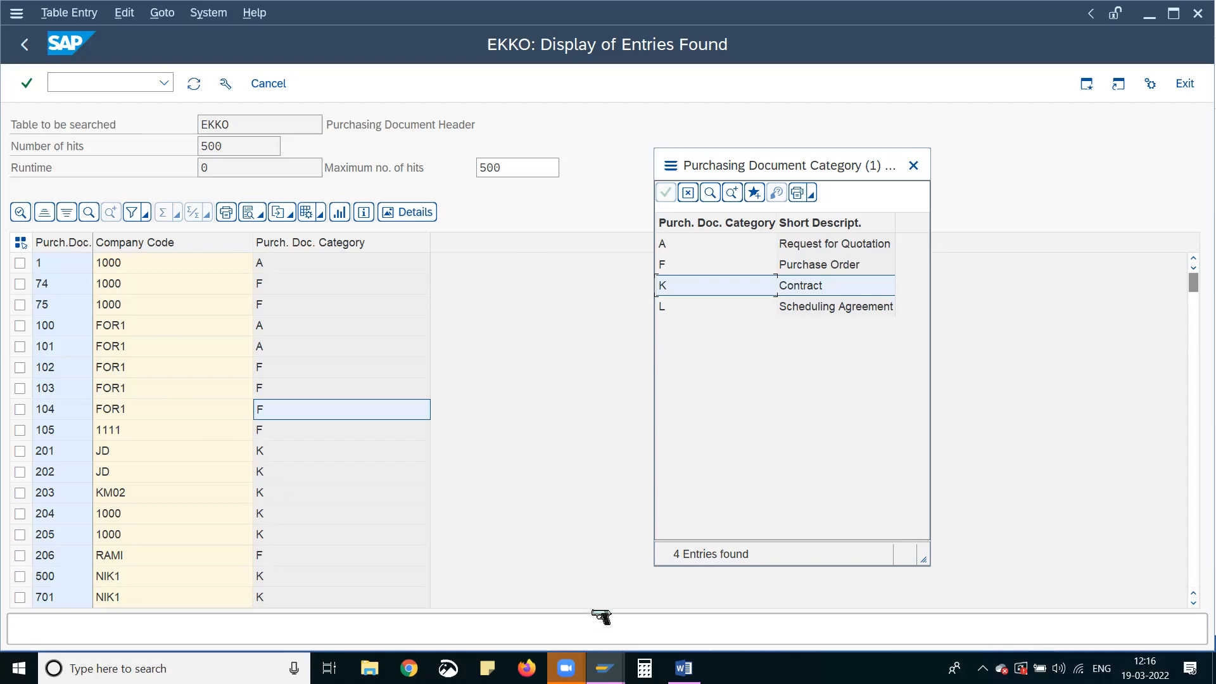
mouse_move(606, 667)
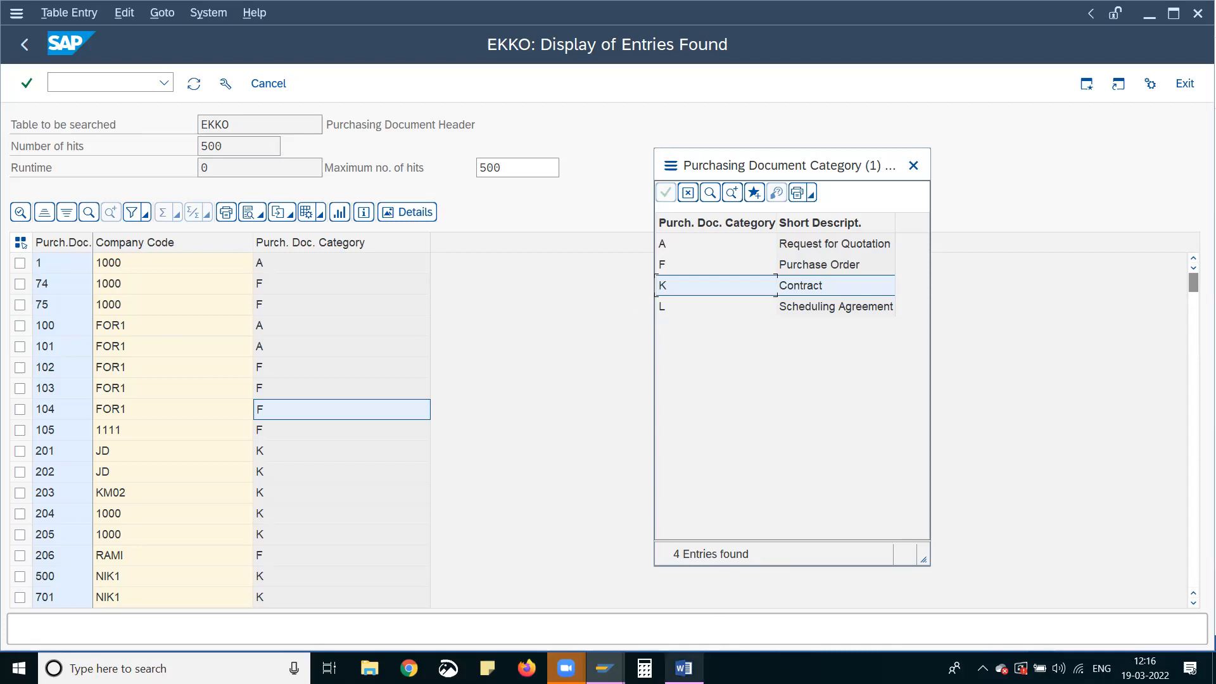
mouse_move(683, 668)
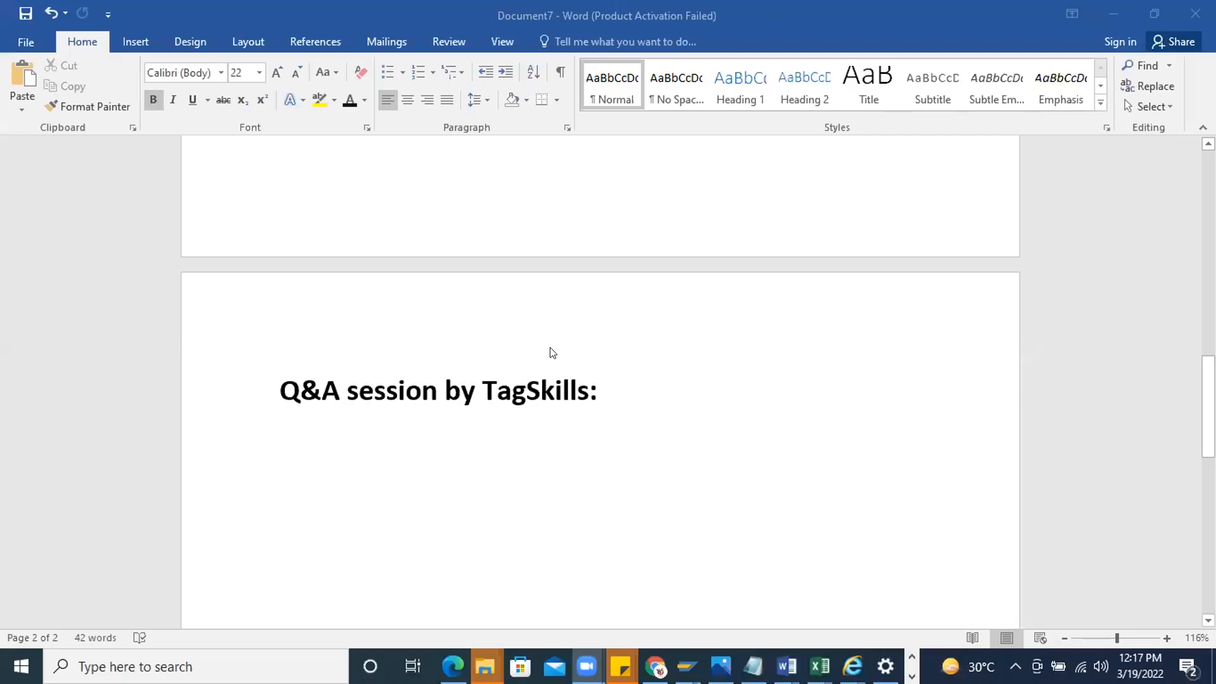
Log on to the SAP SGI FEB BATCH connection from SAP Logon with a saved user name and the account password
mouse_move(686, 665)
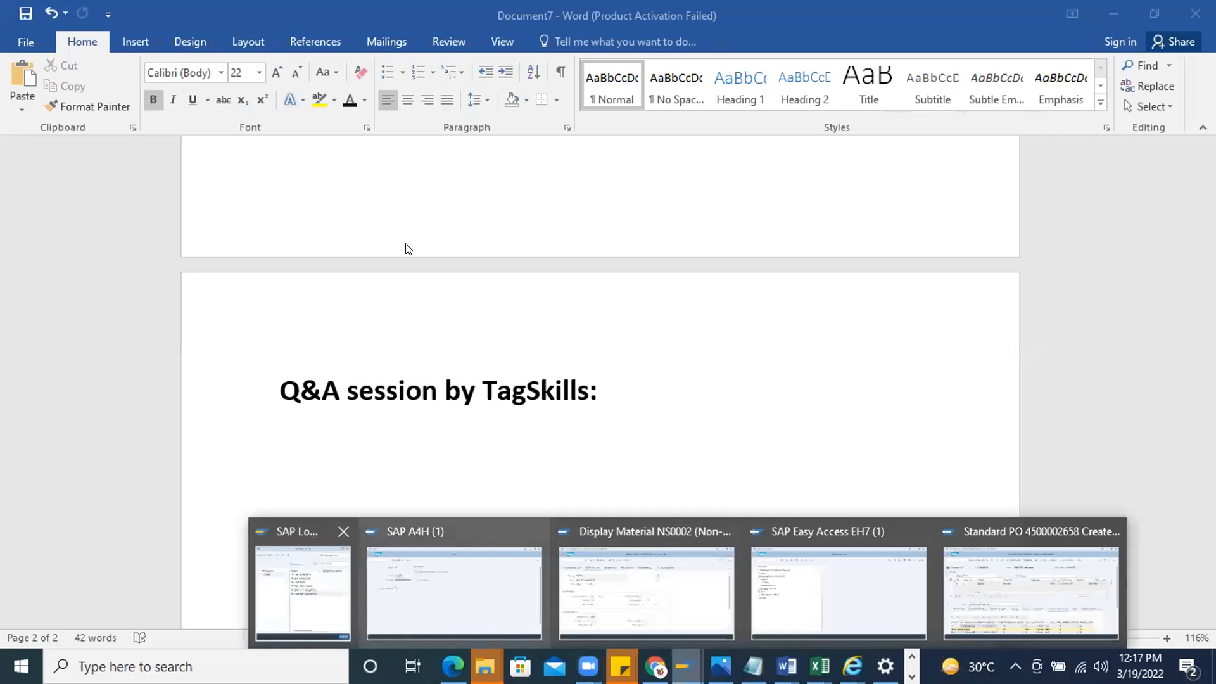
left_click_drag(261, 152, 658, 154)
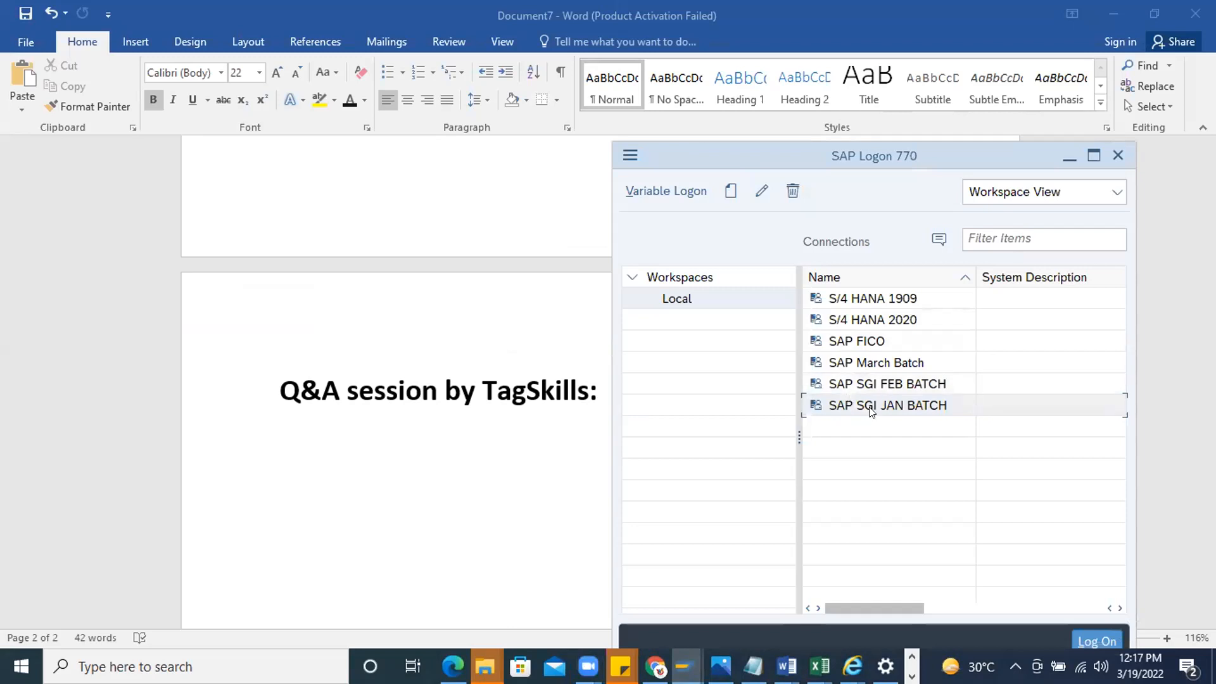
double_click(867, 384)
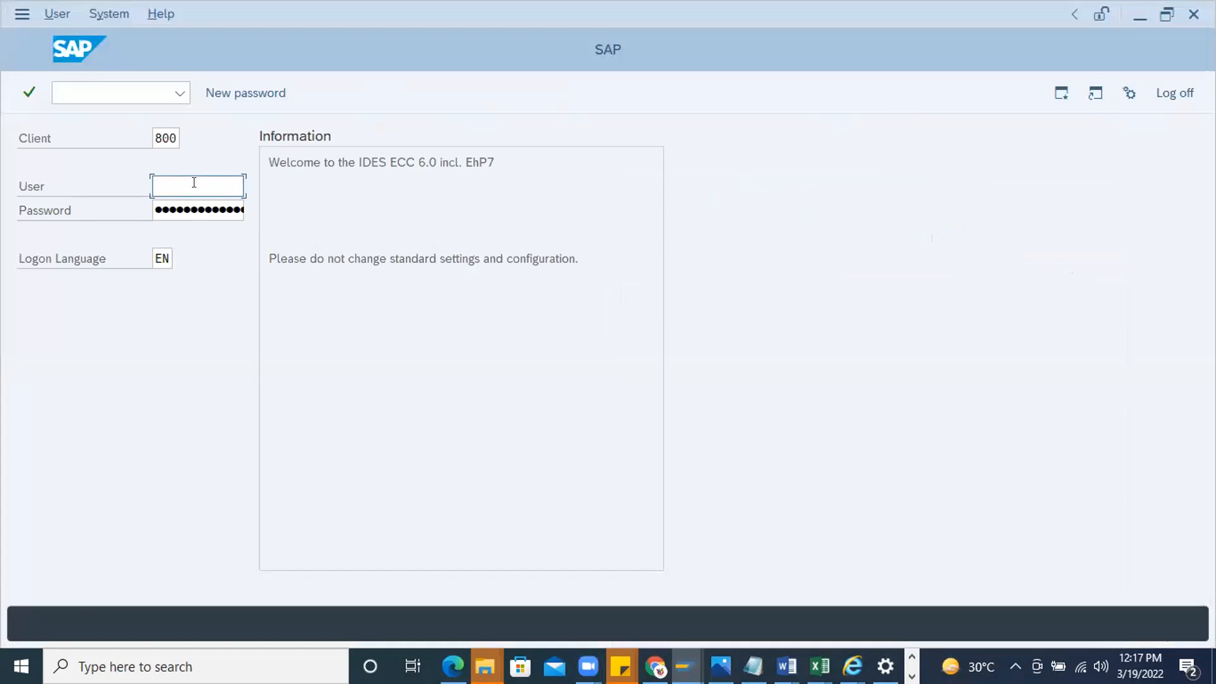
left_click(187, 192)
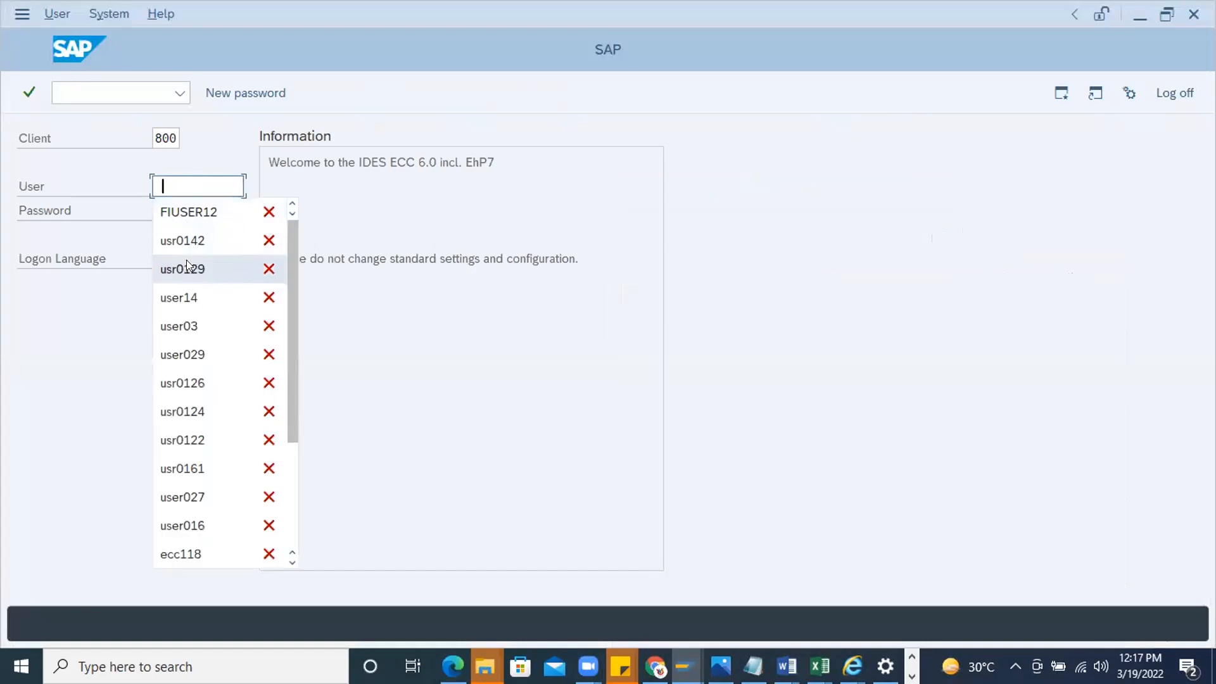
left_click(183, 240)
left_click(170, 211)
type("●●●●●●●●")
key("Return")
Run transaction spro to open Customizing: Execute Project
type("spro")
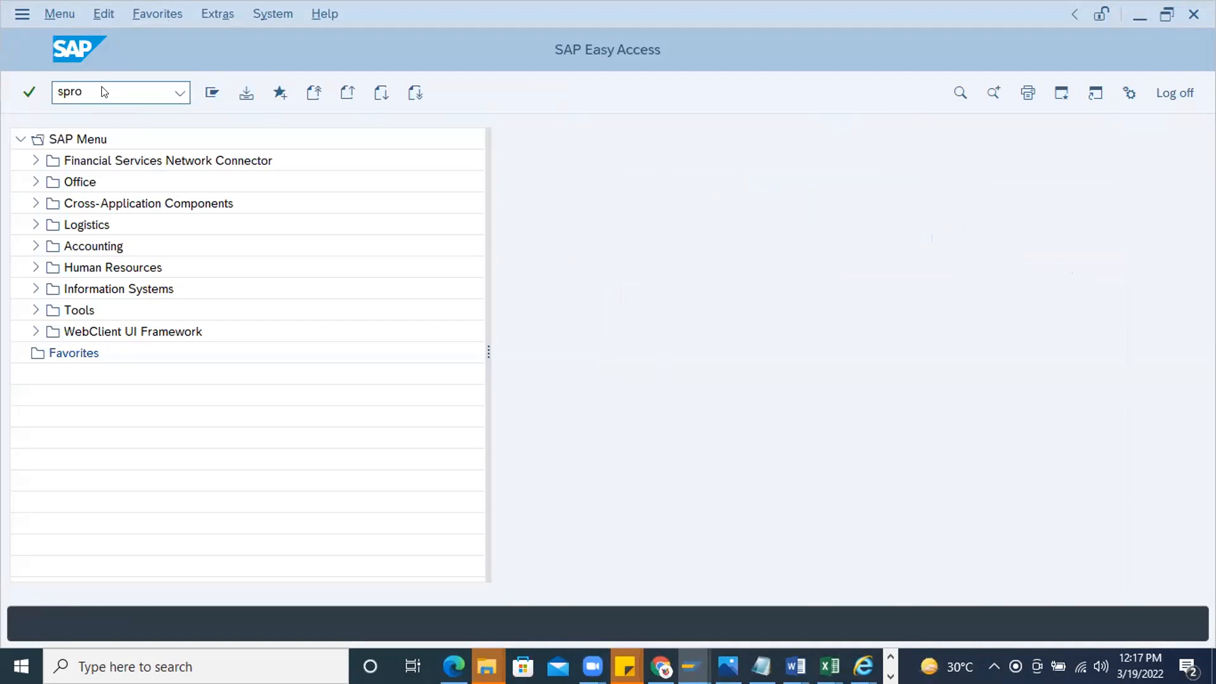
key("Return")
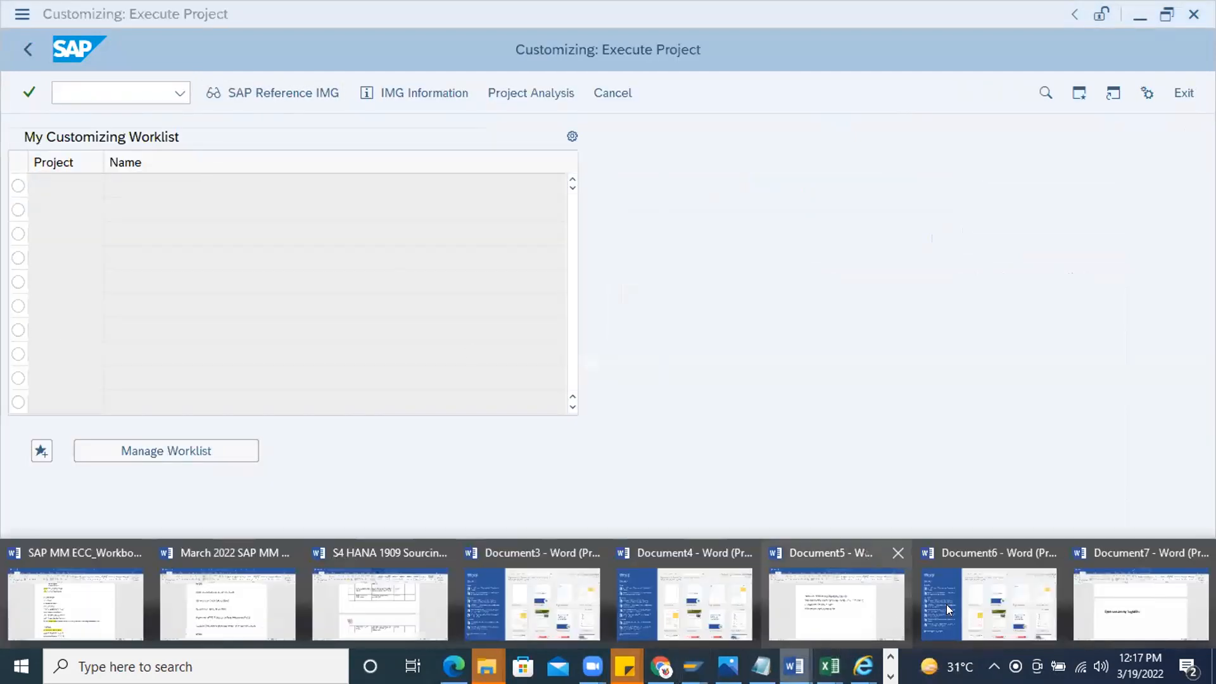
Switch to Document7 in Word and add the line "Purchase order → Header" below the Q&A session heading
left_click(1140, 595)
type("P")
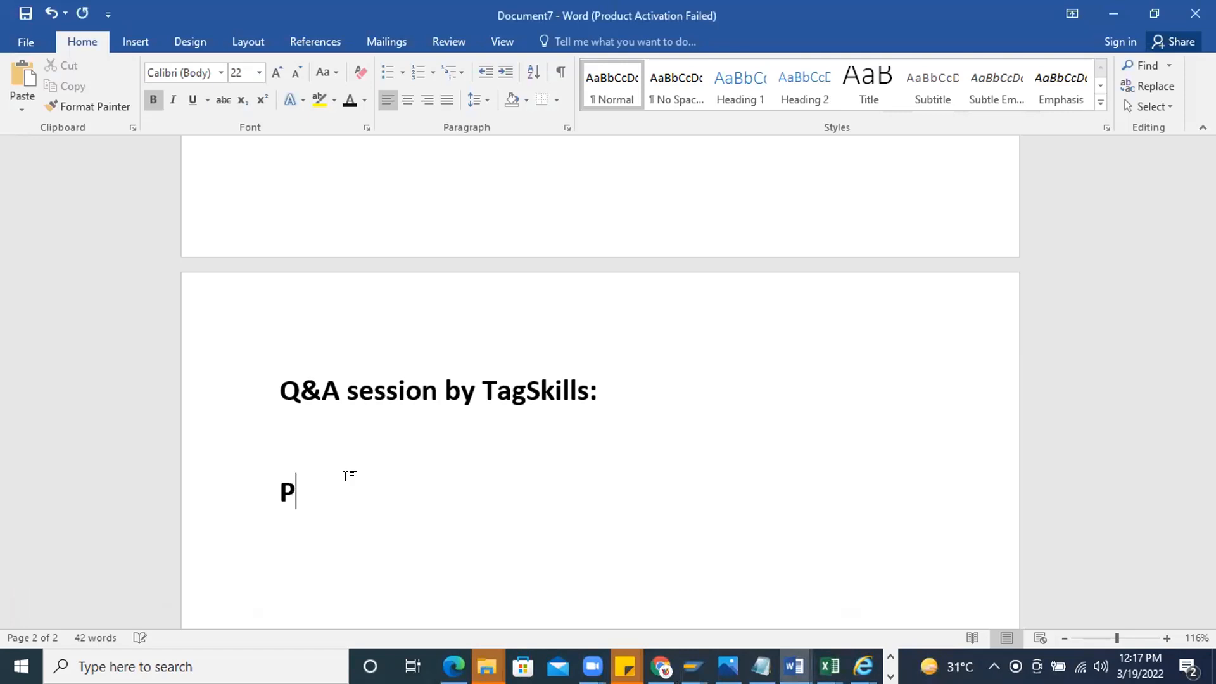
type("urchase o")
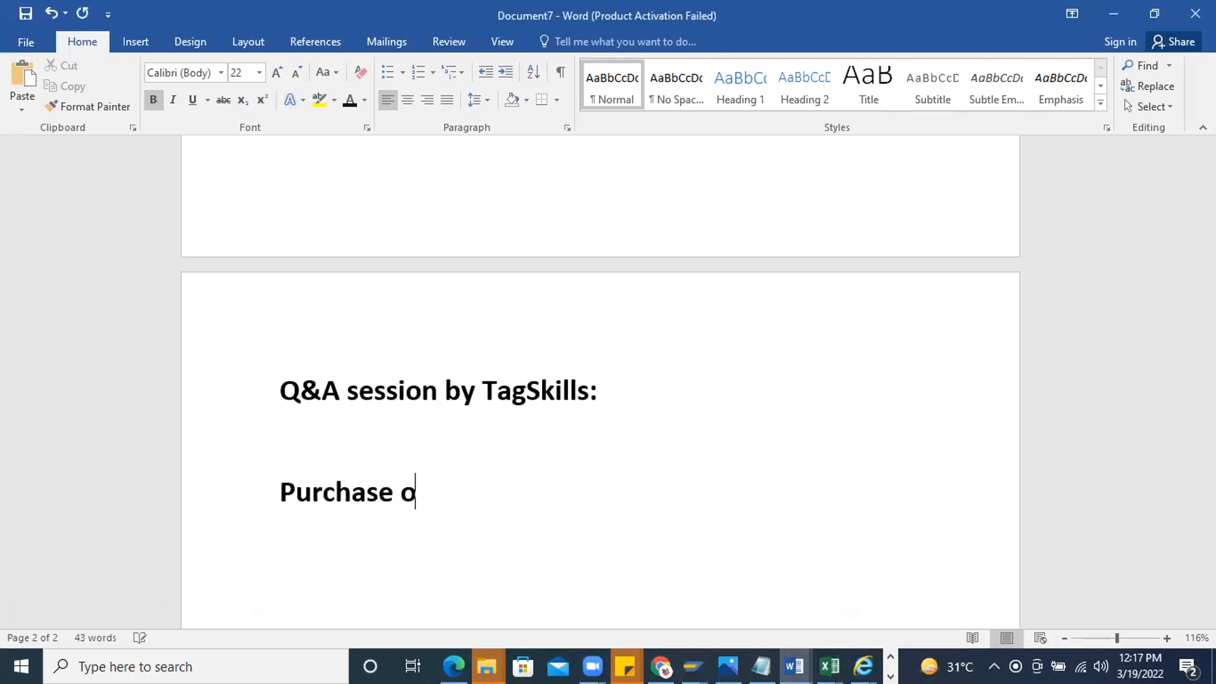
type("rder --> Header")
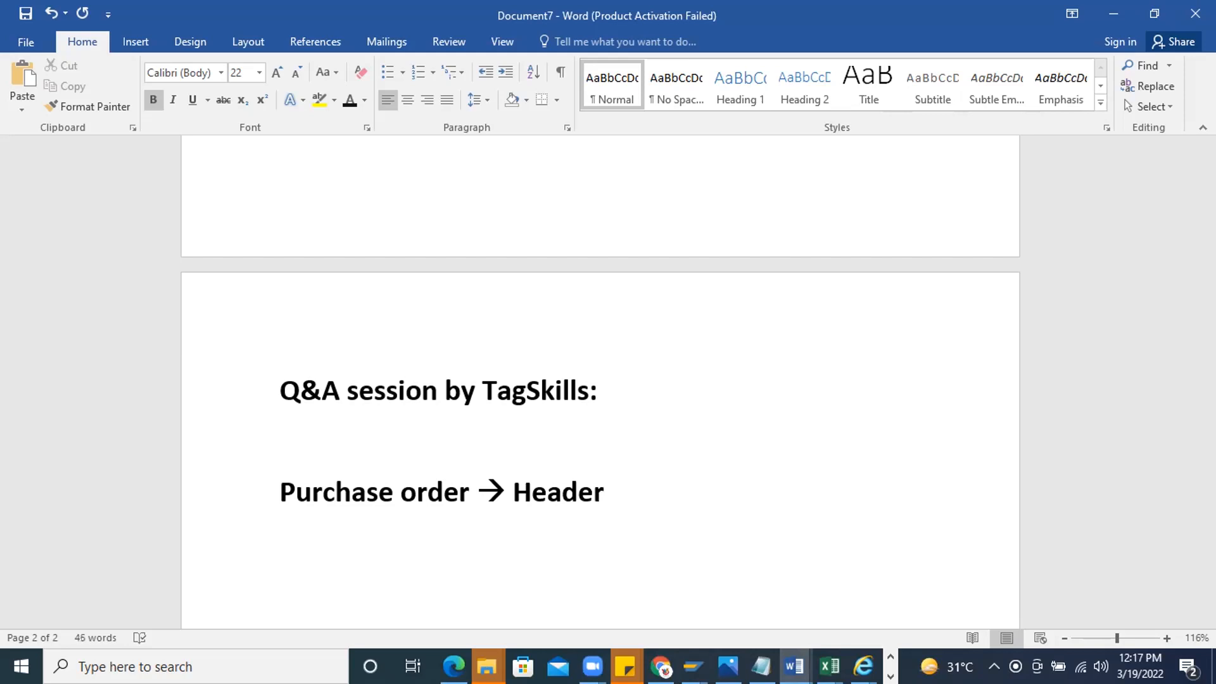
left_click(693, 666)
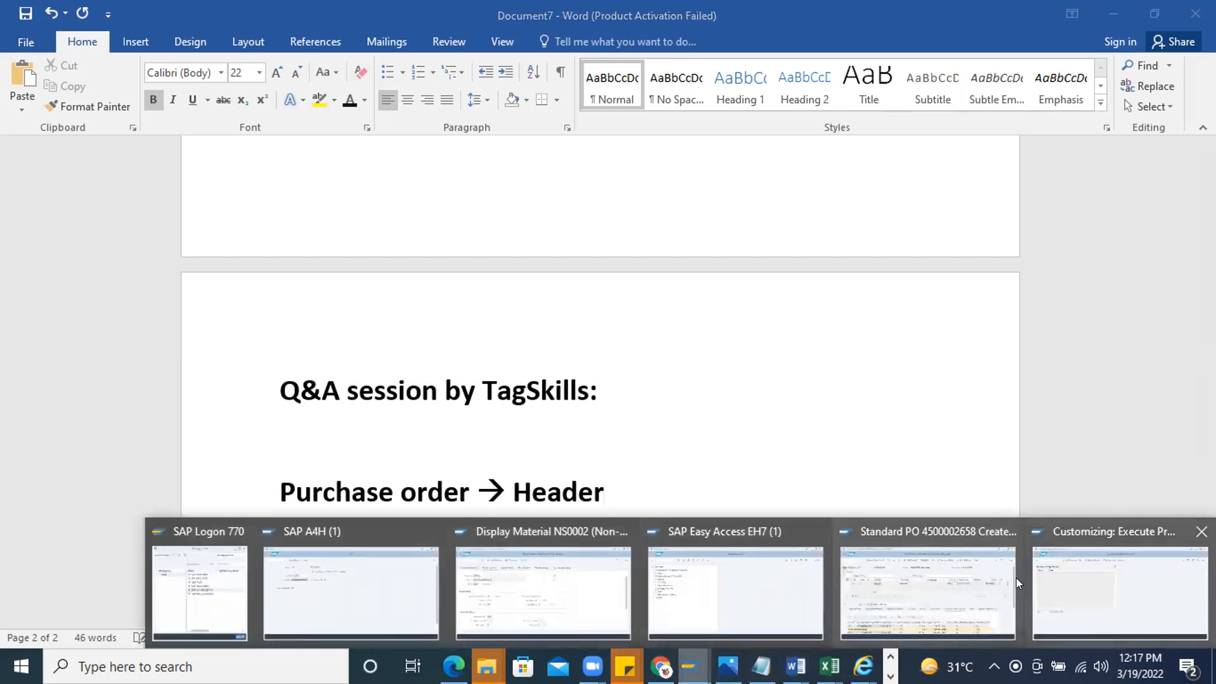
left_click(961, 587)
left_click(87, 93)
type("/ns")
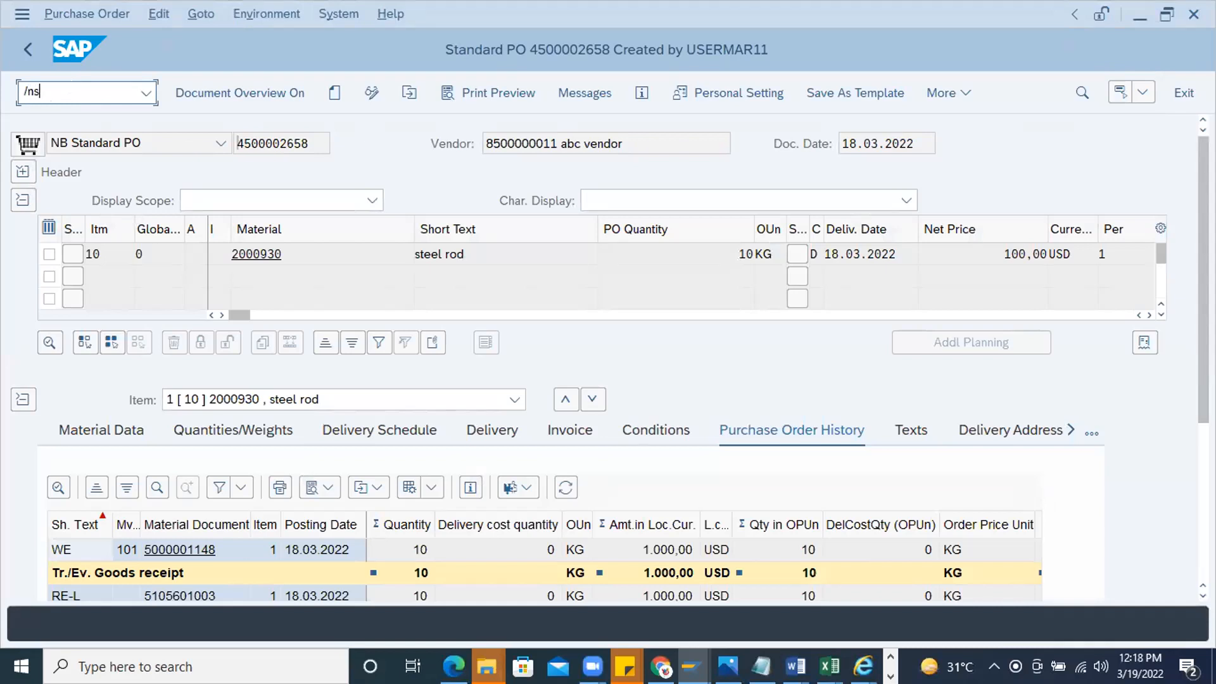
type("e11")
key("Return")
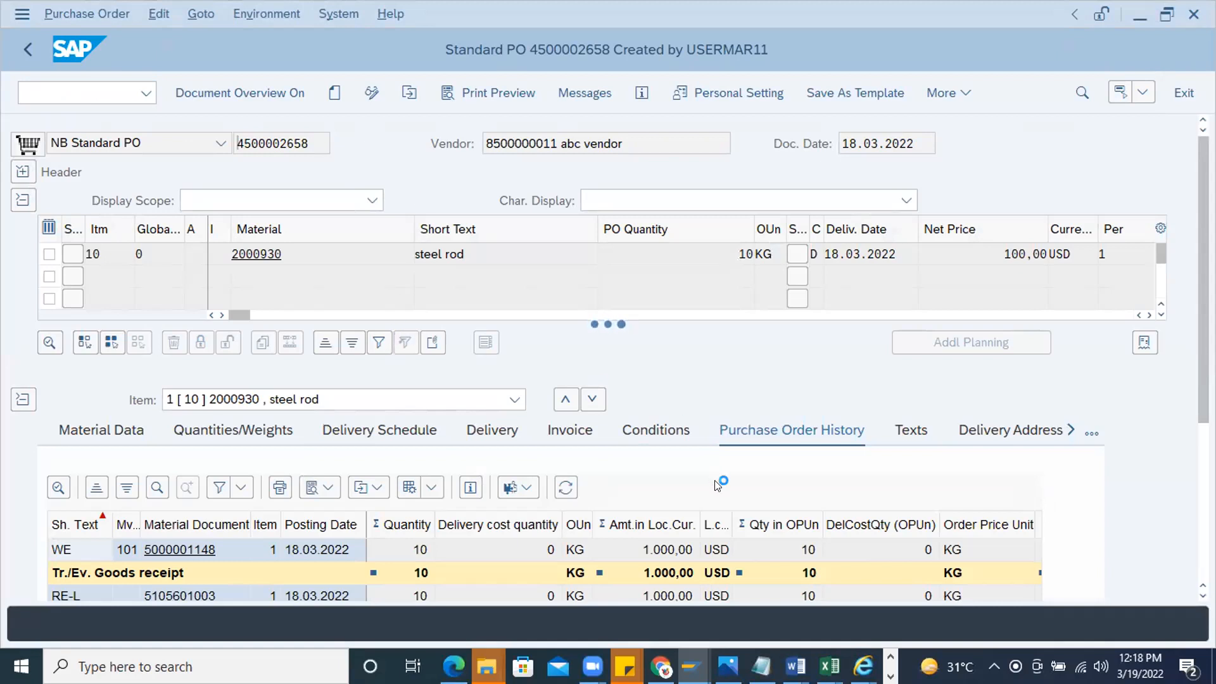
Switch to the Customizing: Execute Project session, decline the detailed connection error description, and run transaction se11
mouse_move(691, 666)
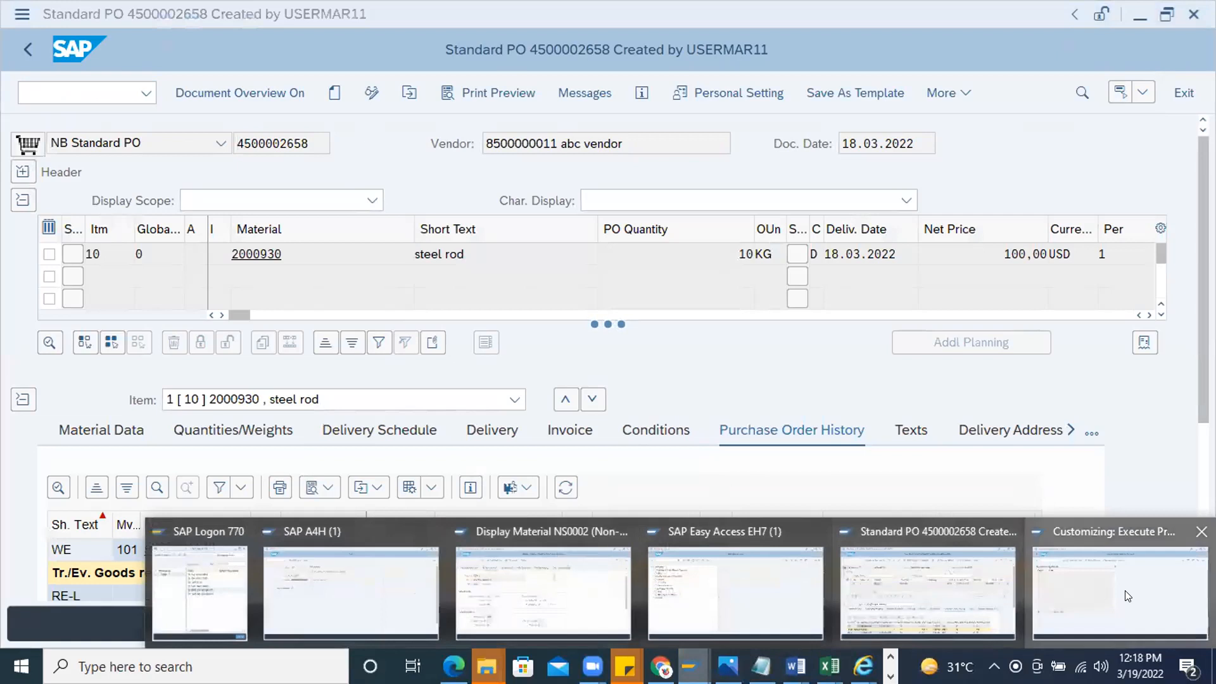
left_click(1039, 577)
left_click(85, 91)
type("/o")
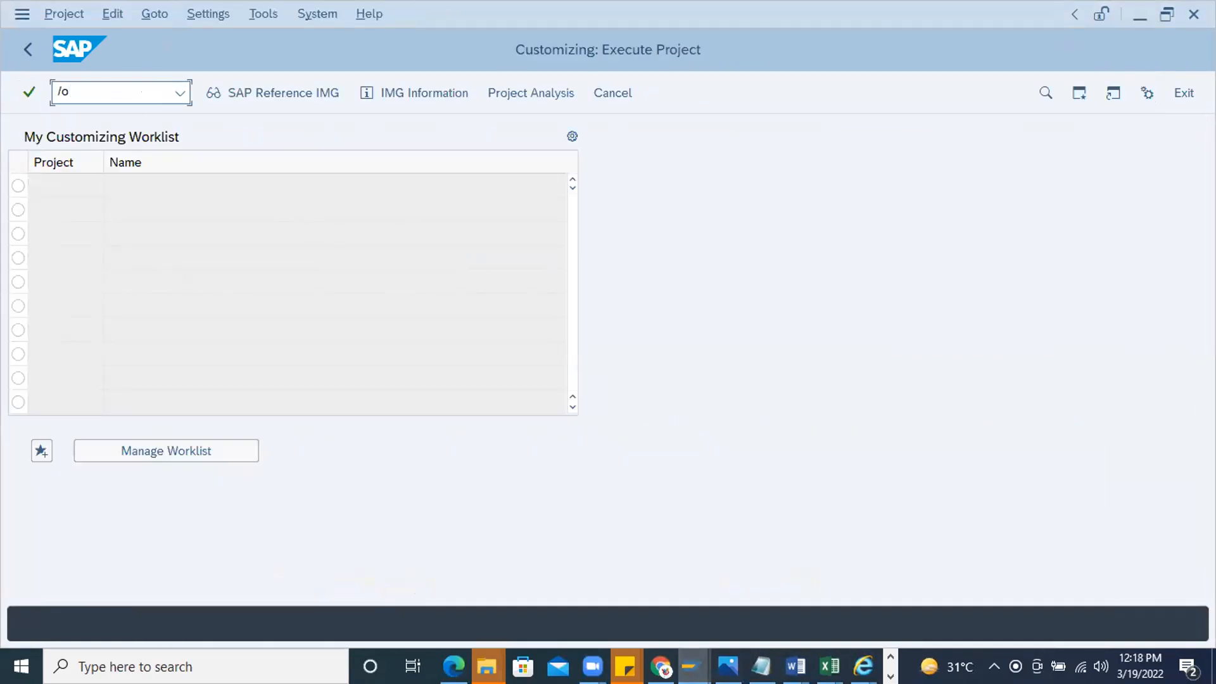
key("Return")
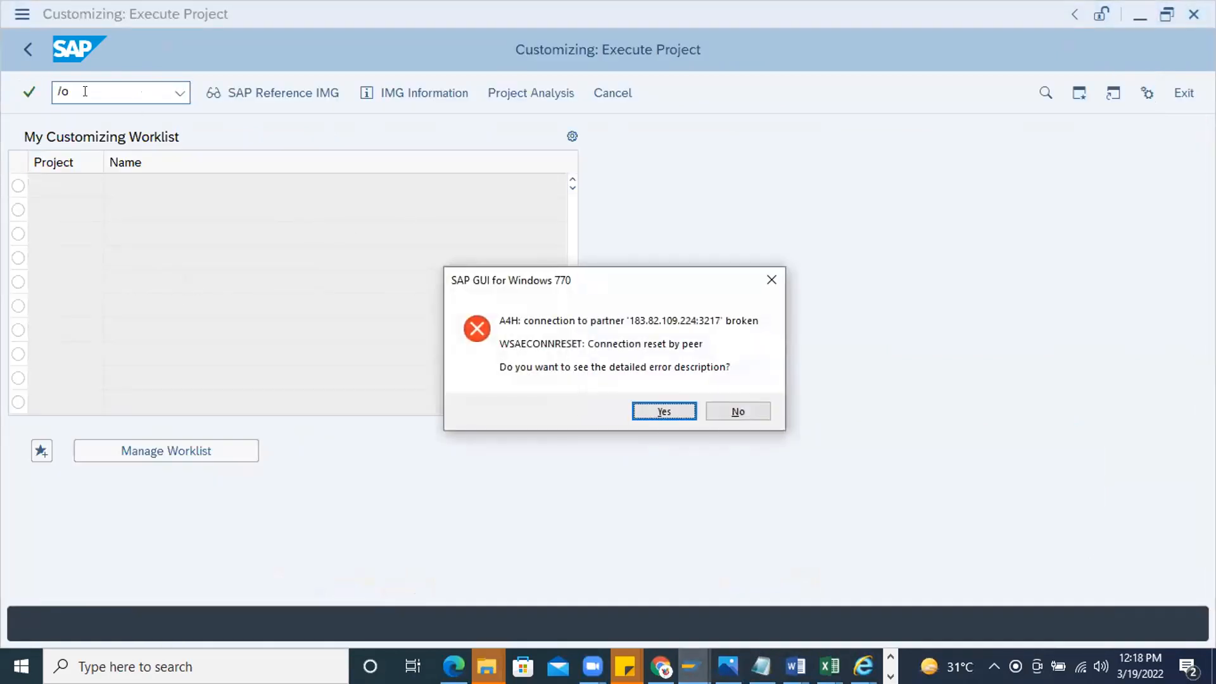
left_click(740, 413)
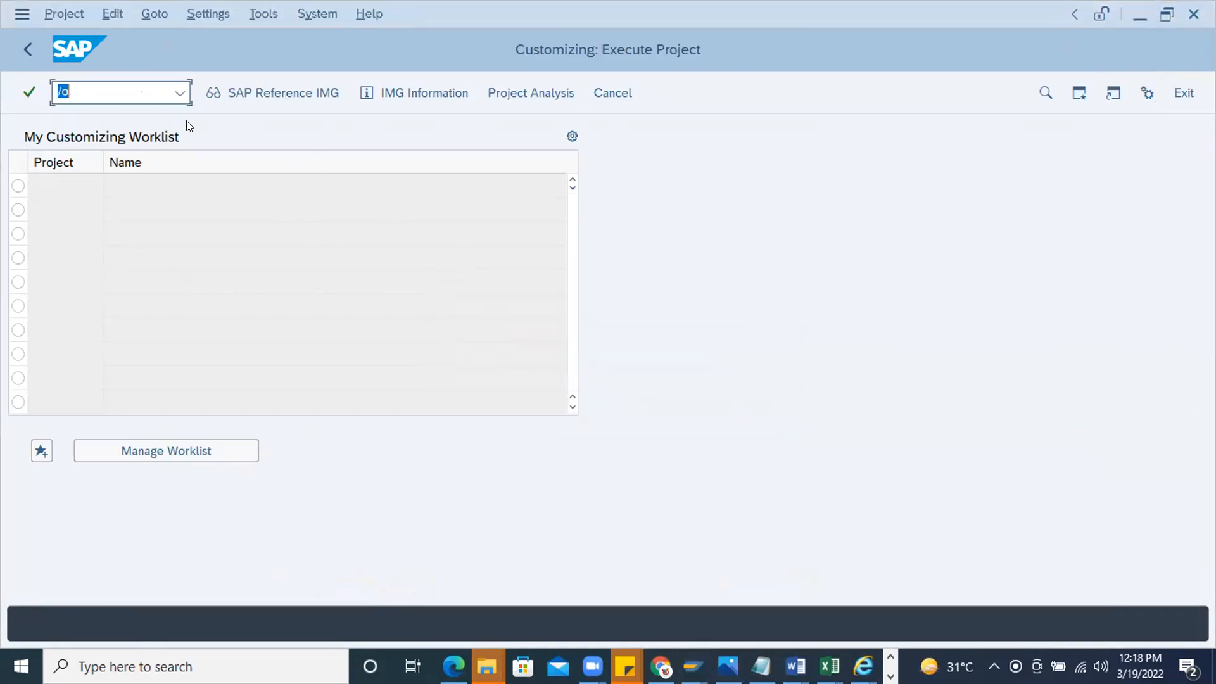
type("se11")
key("Return")
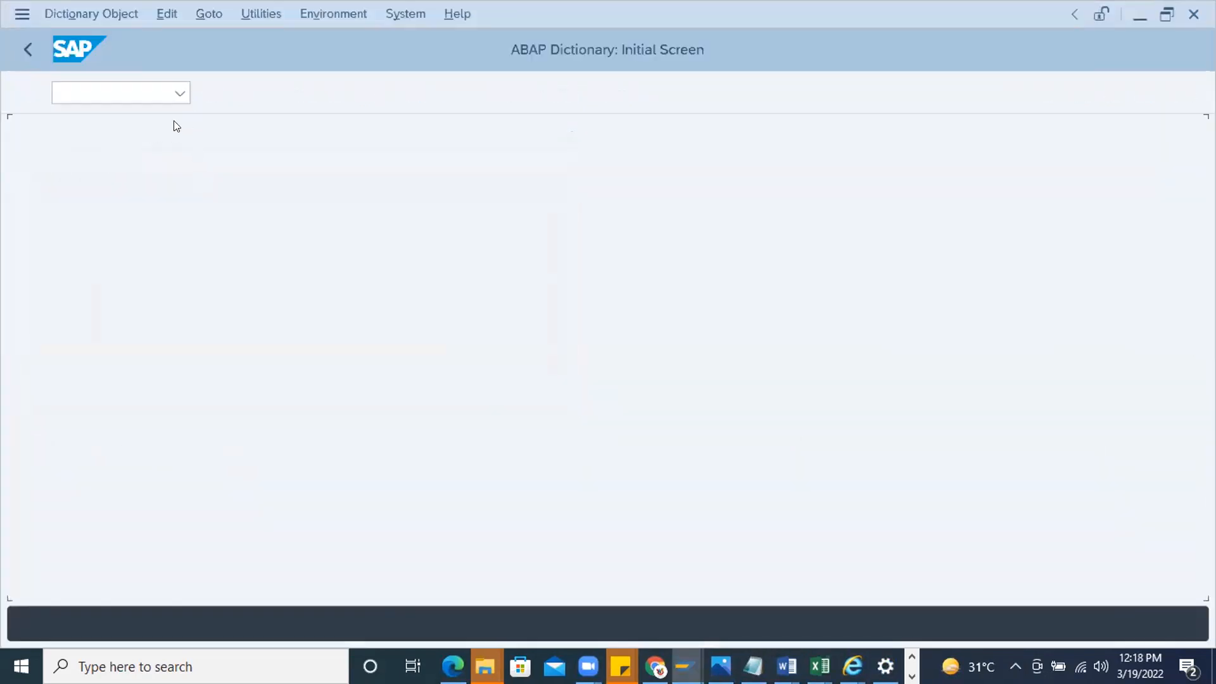
Display the CEKKO structure in the ABAP Dictionary and examine its short description
type("C")
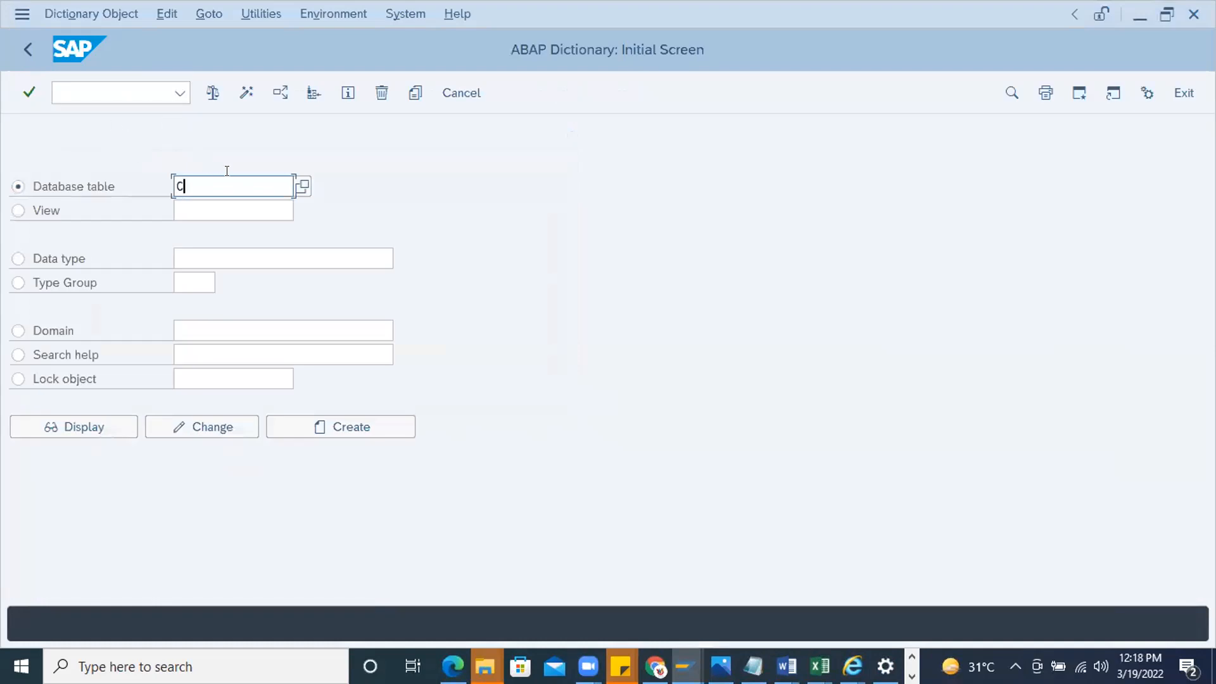
type("EKKO")
double_click(250, 191)
left_click(65, 431)
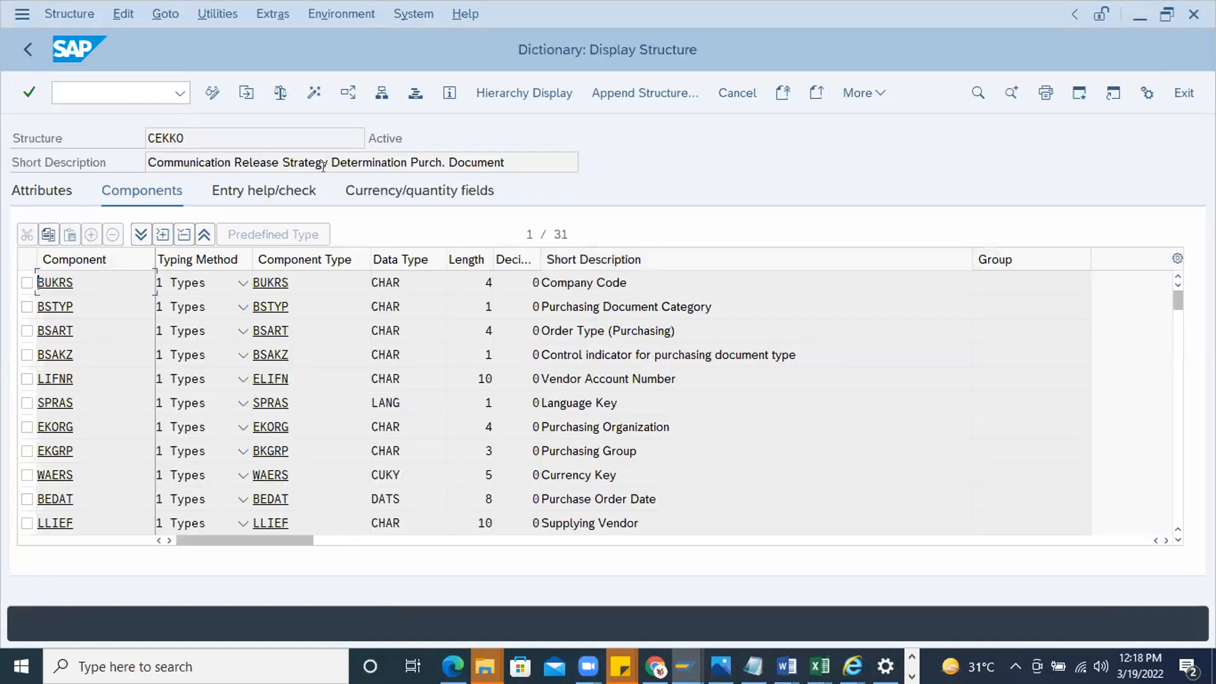
left_click_drag(507, 162, 279, 162)
left_click_drag(6, 104, 7, 104)
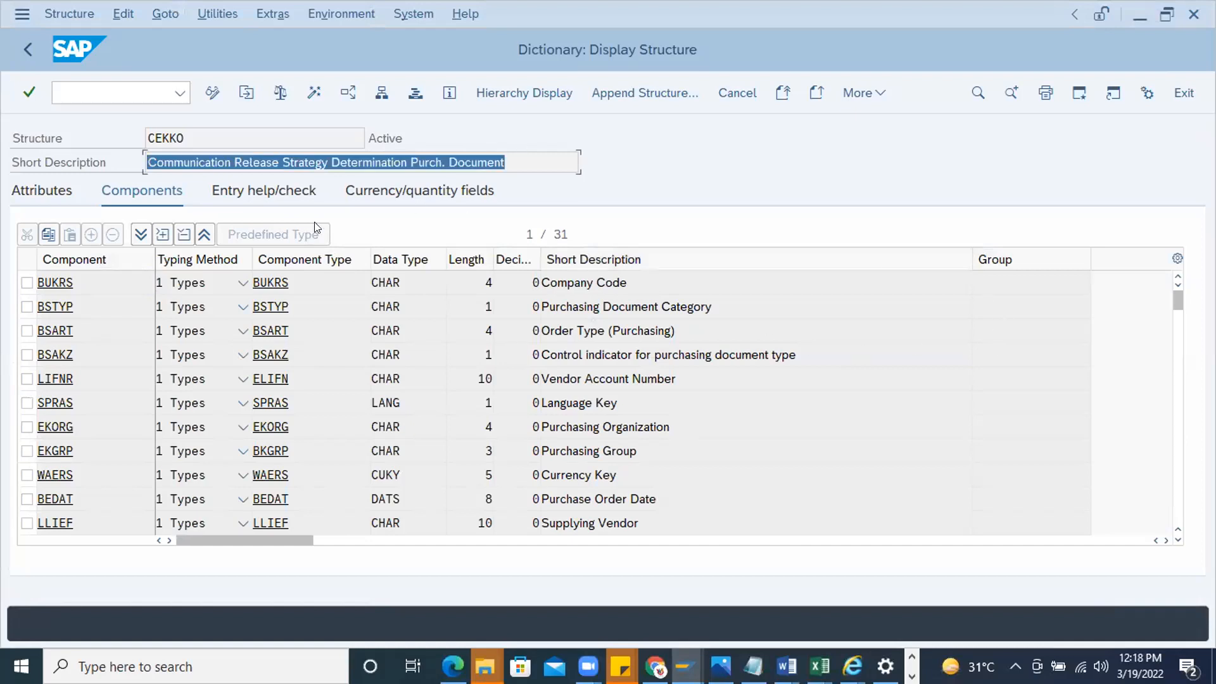
left_click(511, 164)
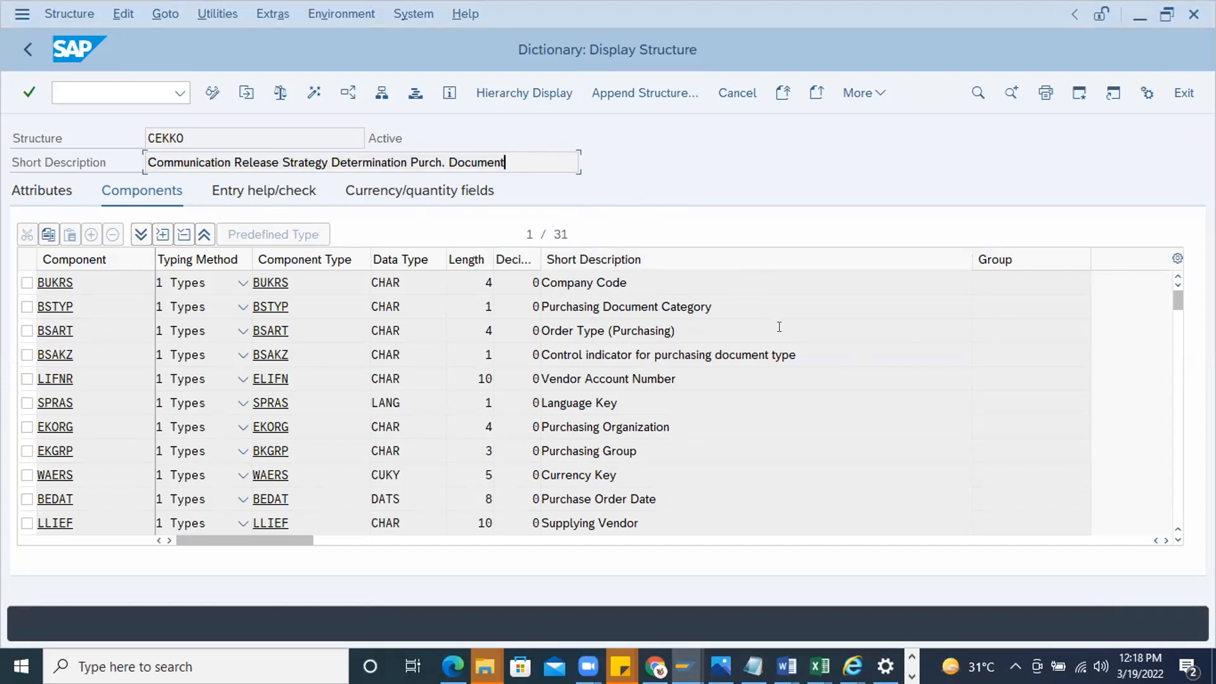
Find the plant component WERKS in the CEKKO component list and copy its name
key("ctrl+f")
type("WerKS")
key("Return")
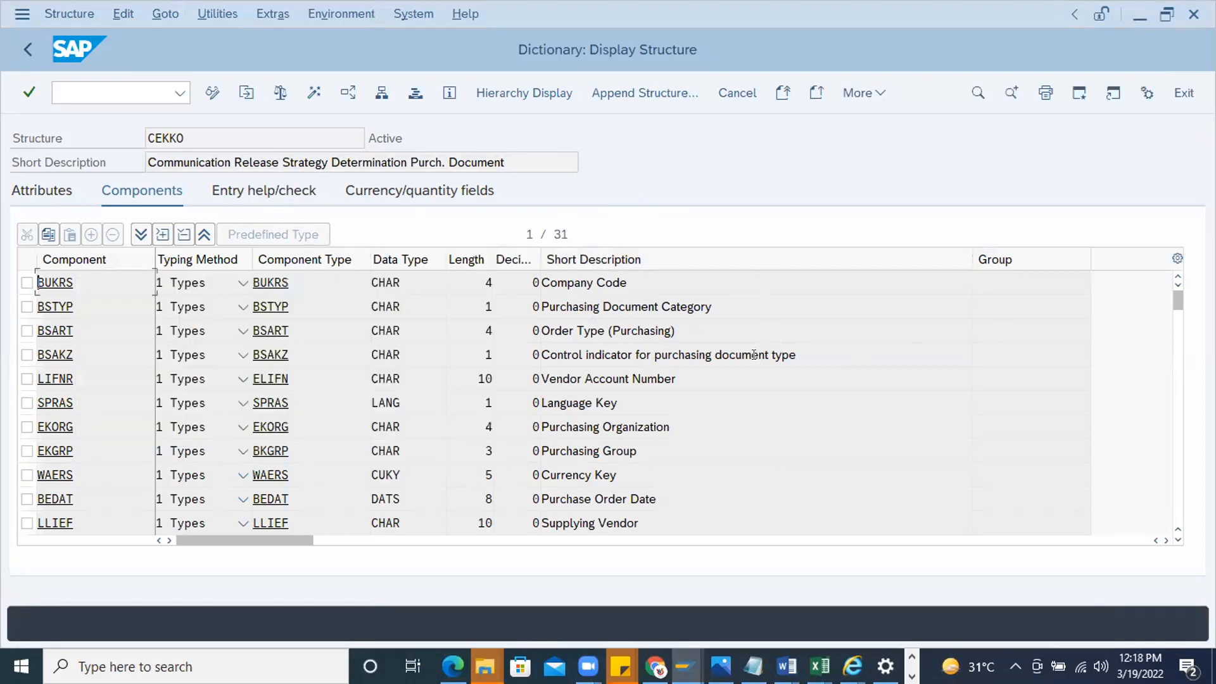
left_click(594, 313)
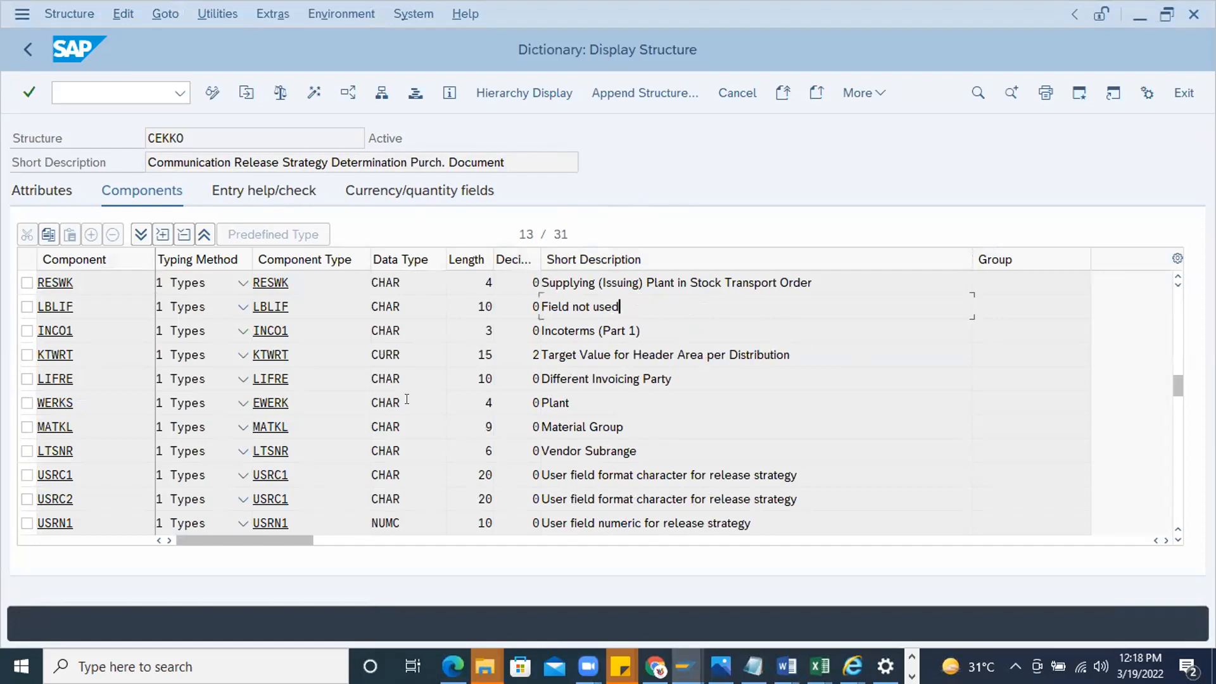
left_click_drag(80, 399, 36, 400)
left_click_drag(581, 398, 433, 391)
left_click_drag(74, 404, 9, 381)
key("ctrl+c")
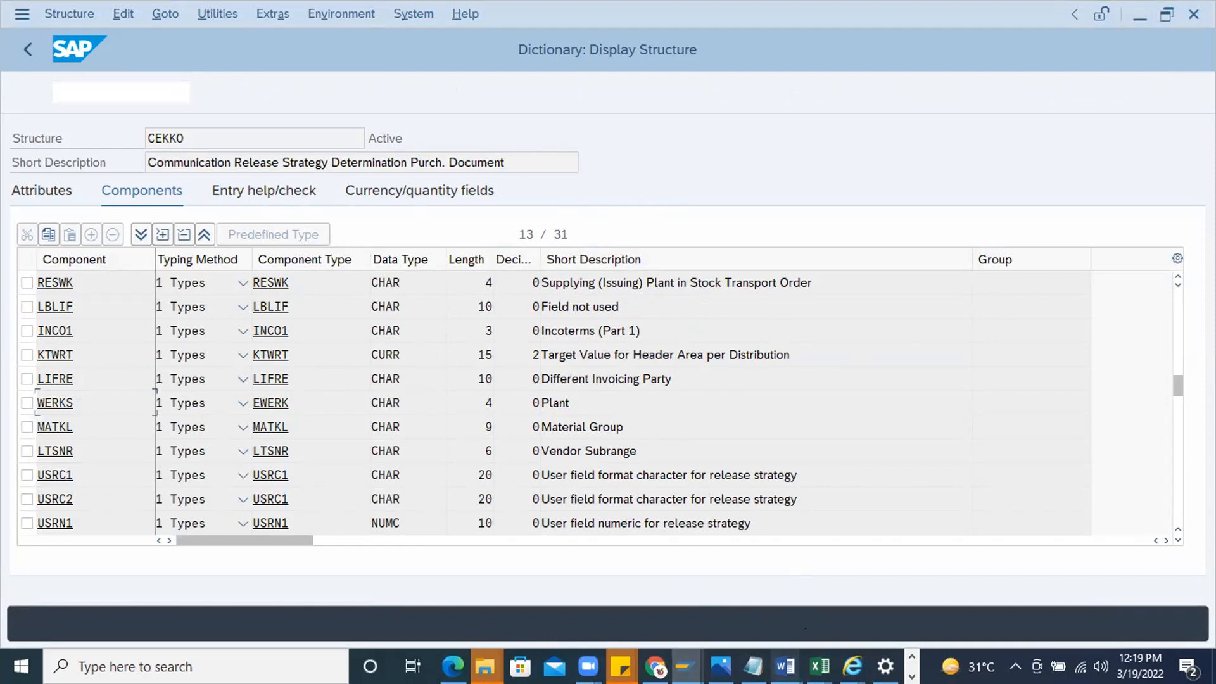
Switch to Document7 in Word and add the line "WERKS" below "Purchase order → Header"
mouse_move(785, 666)
left_click(1131, 594)
key("Return")
key("Return")
type("WERKS")
scroll(456, 452, "down", 1)
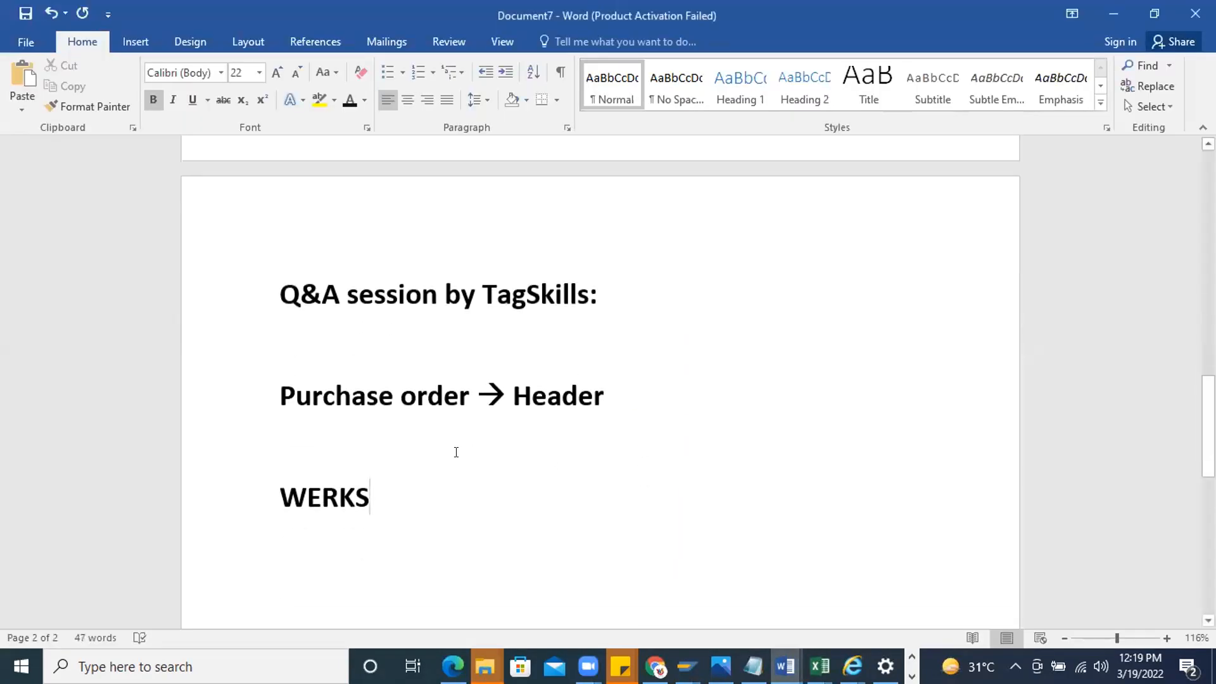
Remove the bold formatting from the "Purchase order → Header" and "WERKS" lines
left_click(320, 448)
left_click_drag(404, 495, 233, 399)
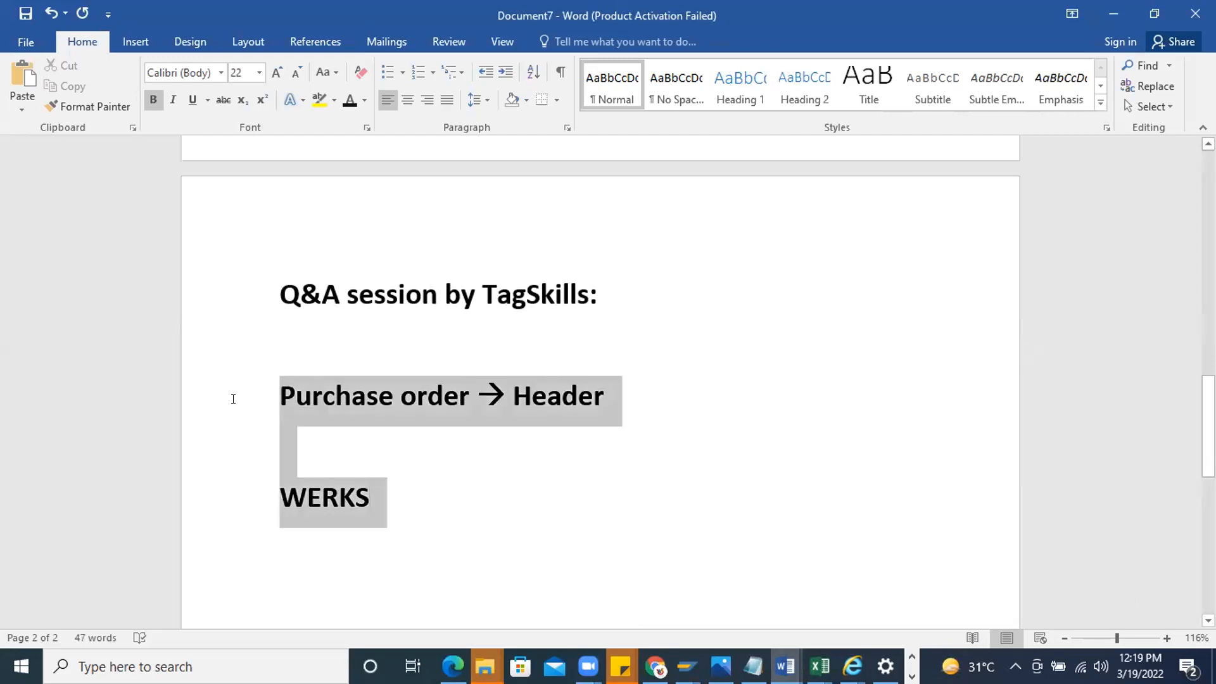
left_click(153, 99)
left_click(406, 497)
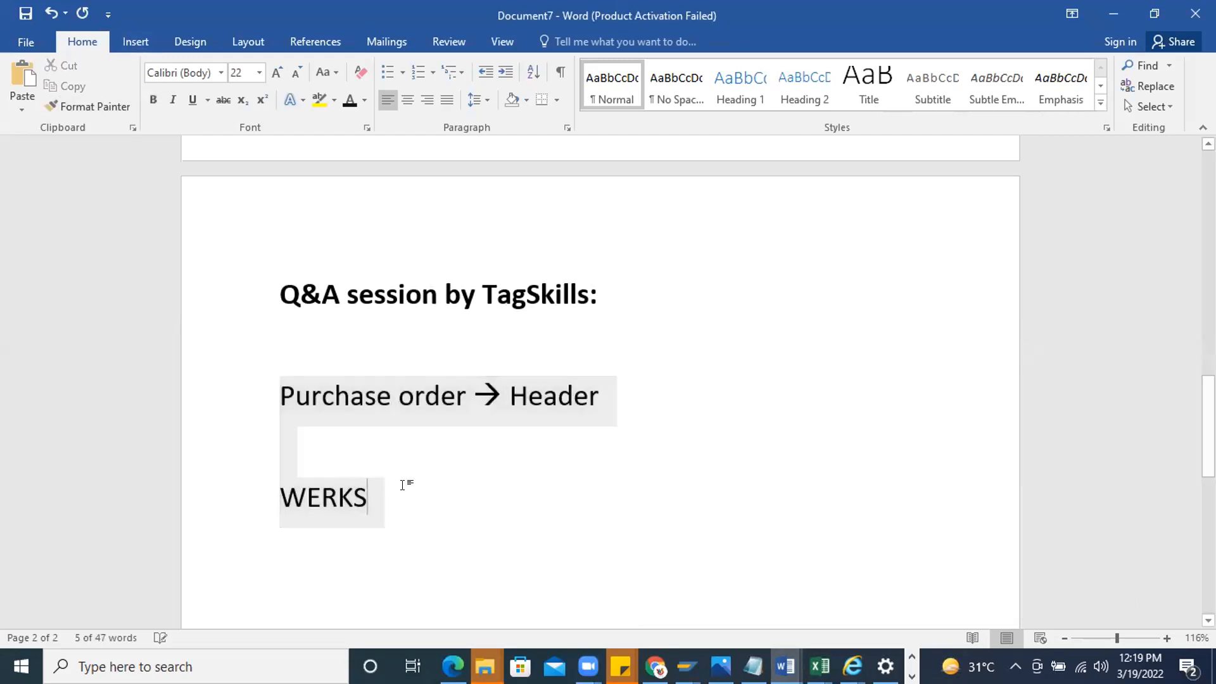
Add a right arrow after "WERKS" and start a new line below it
type("-->")
key("BackSpace")
type(".")
key("BackSpace")
type(">")
key("Return")
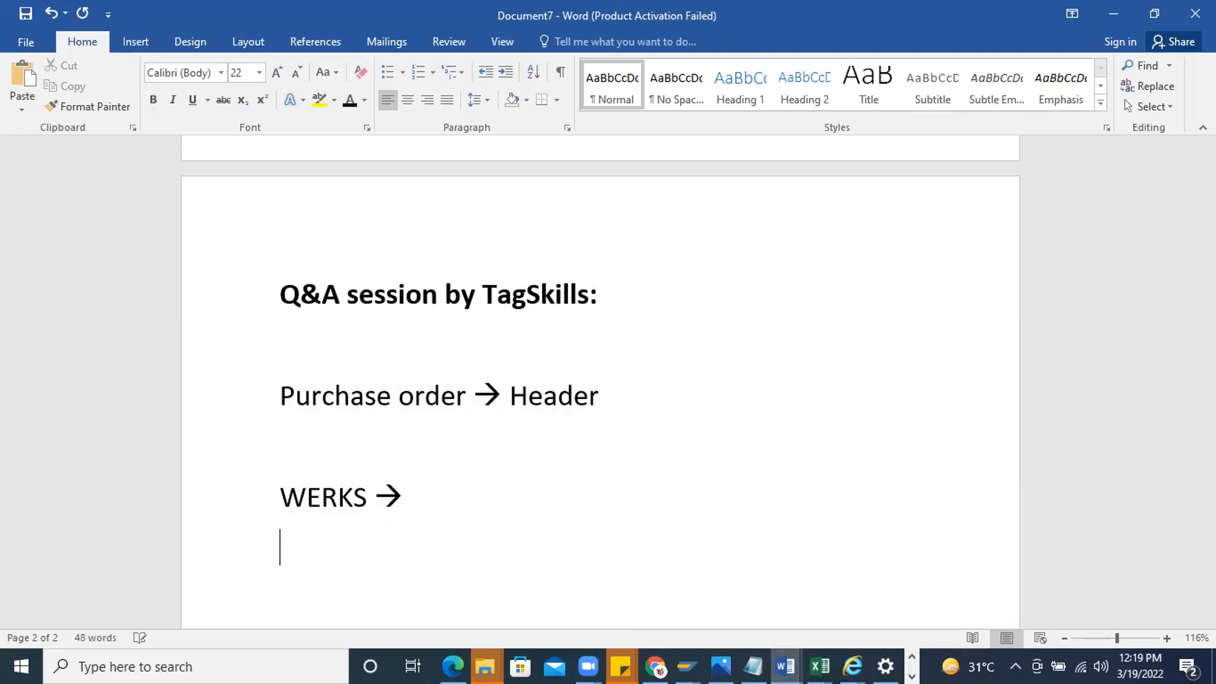
Return to the CEKKO structure in SAP and find the component BSTYP
key("alt+Tab")
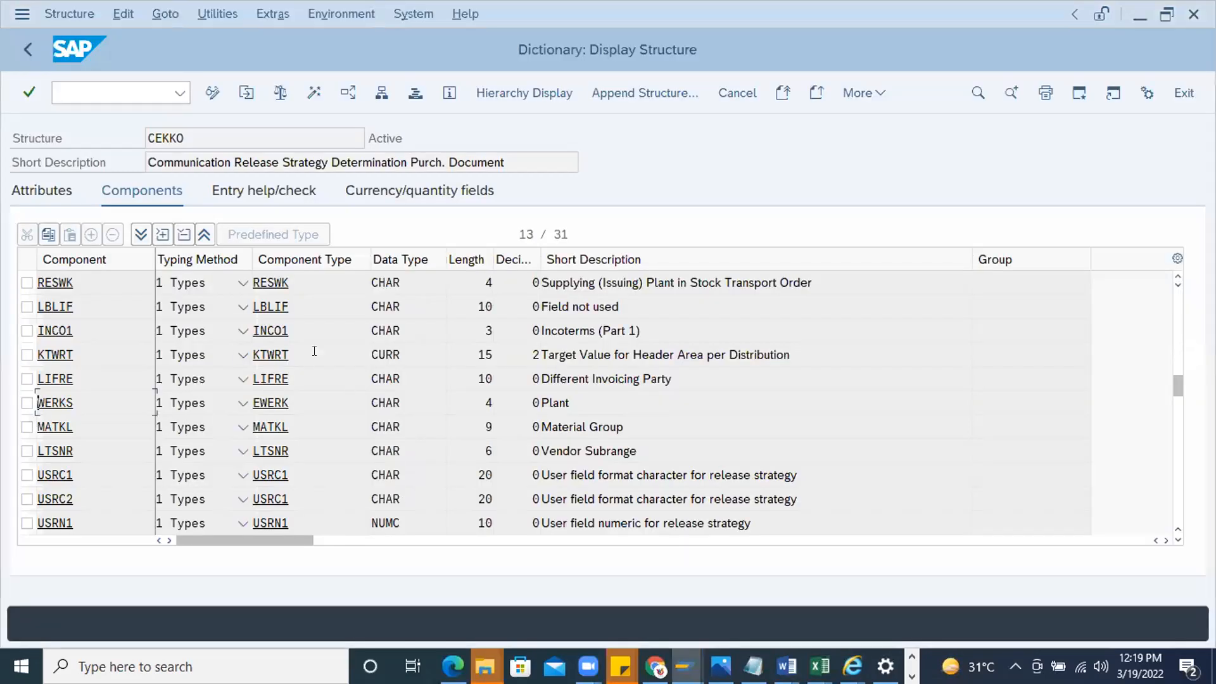
key("ctrl+f")
type("BSTY")
key("BackSpace")
type("TYP")
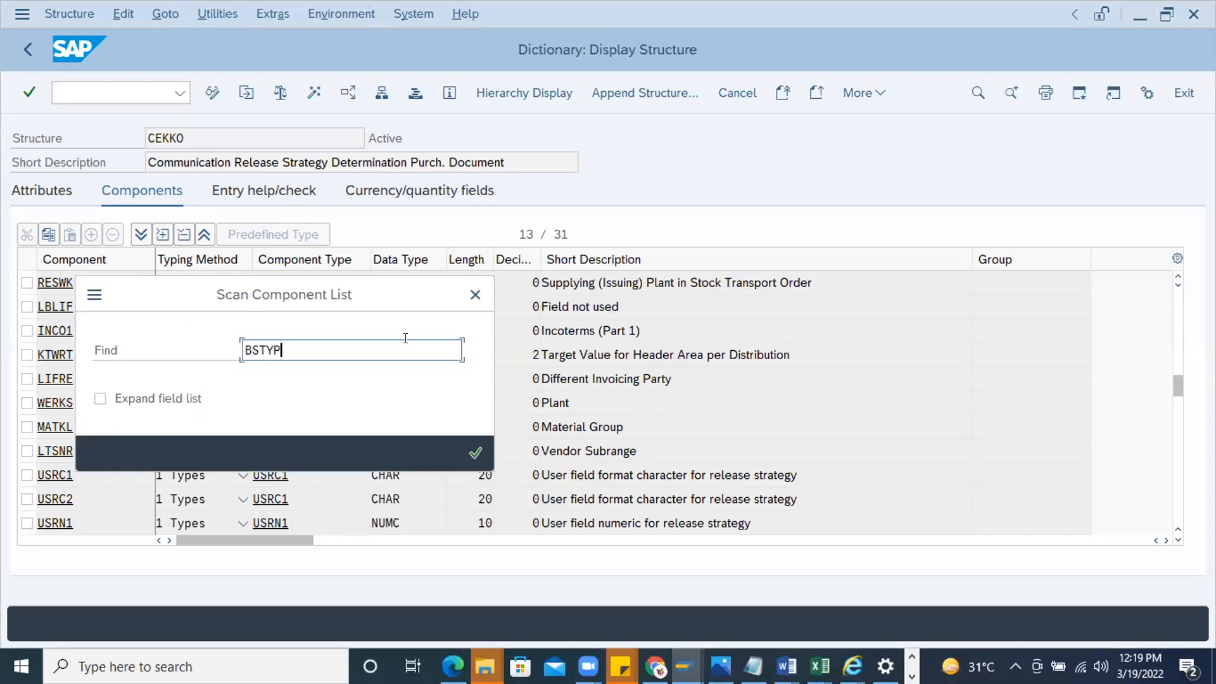
key("Return")
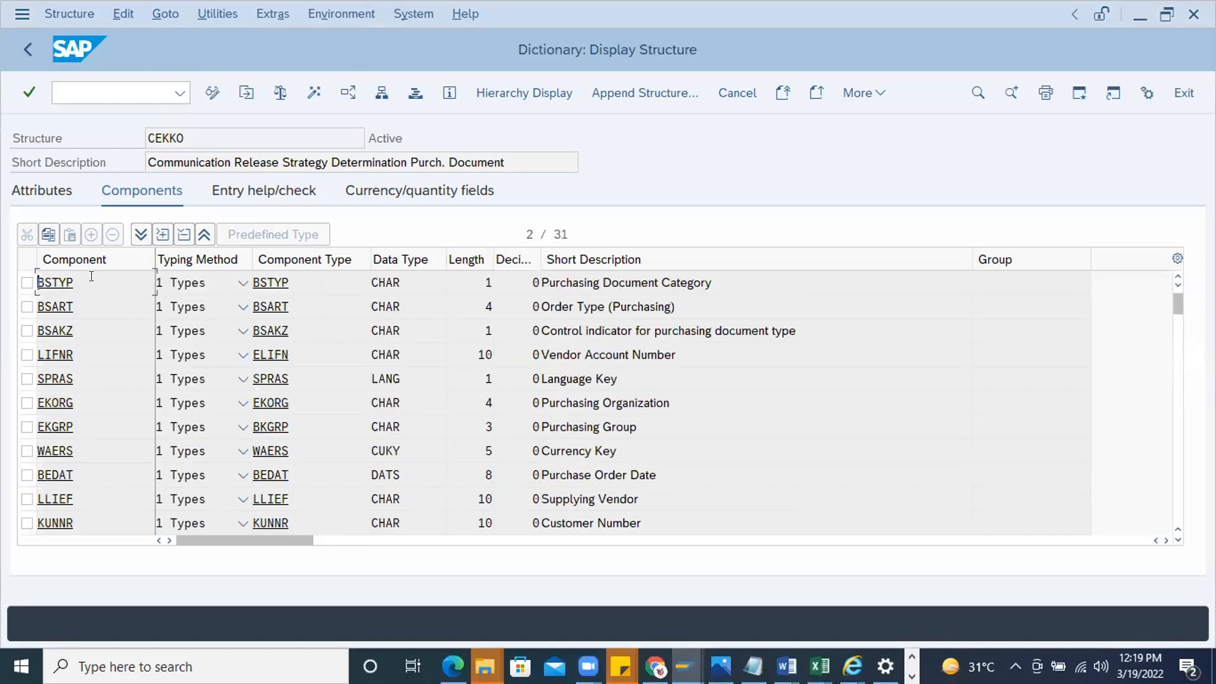
Add the line "BSTYP → PDC" to the Word notes and complete the WERKS line with "Plant"
key("alt+Tab")
key("alt+Tab")
key("alt+Tab")
type("BSTYP")
left_click(455, 494)
left_click(406, 538)
type("00")
key("BackSpace")
key("BackSpace")
type("--> ")
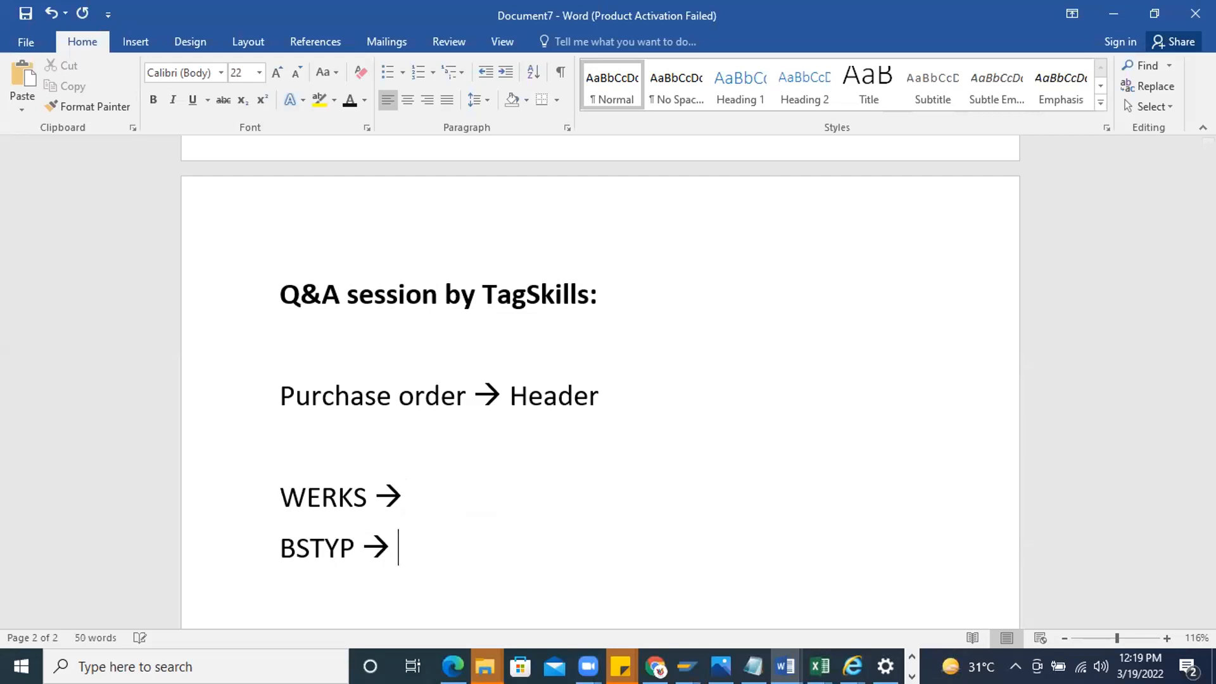
type("PDC")
left_click(436, 498)
type("Plant")
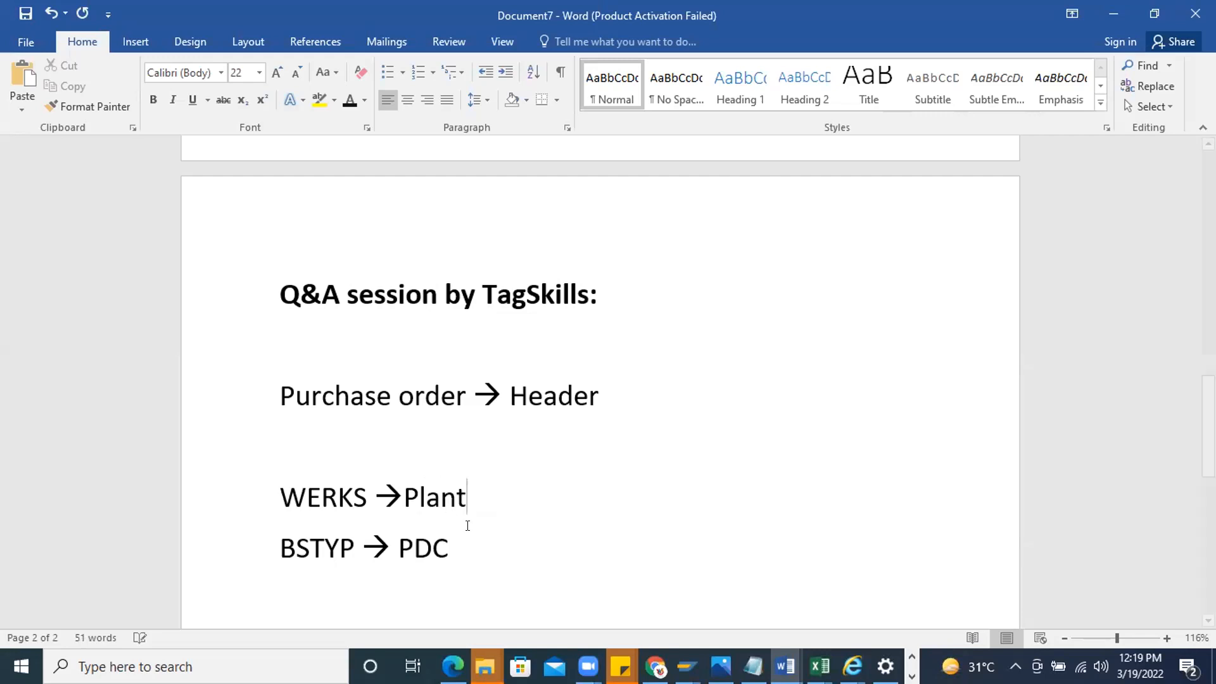
Switch back to SAP and open the Characteristics transaction with the characteristic name search
key("alt+Tab")
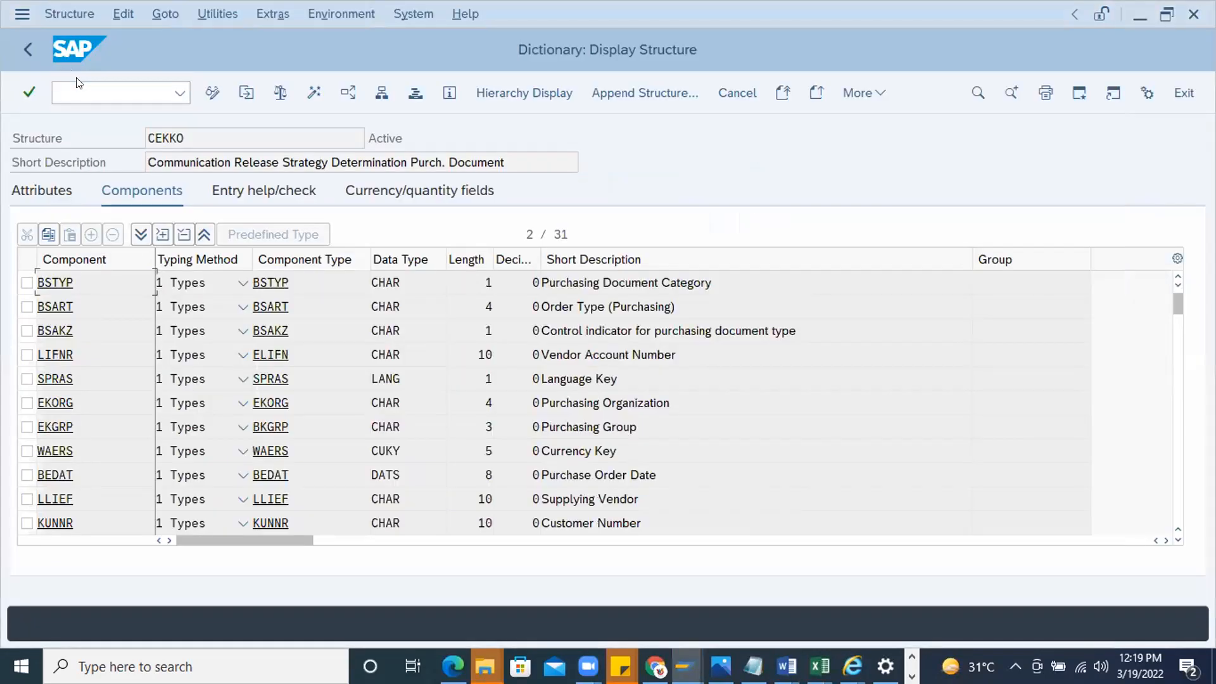
type("/ns")
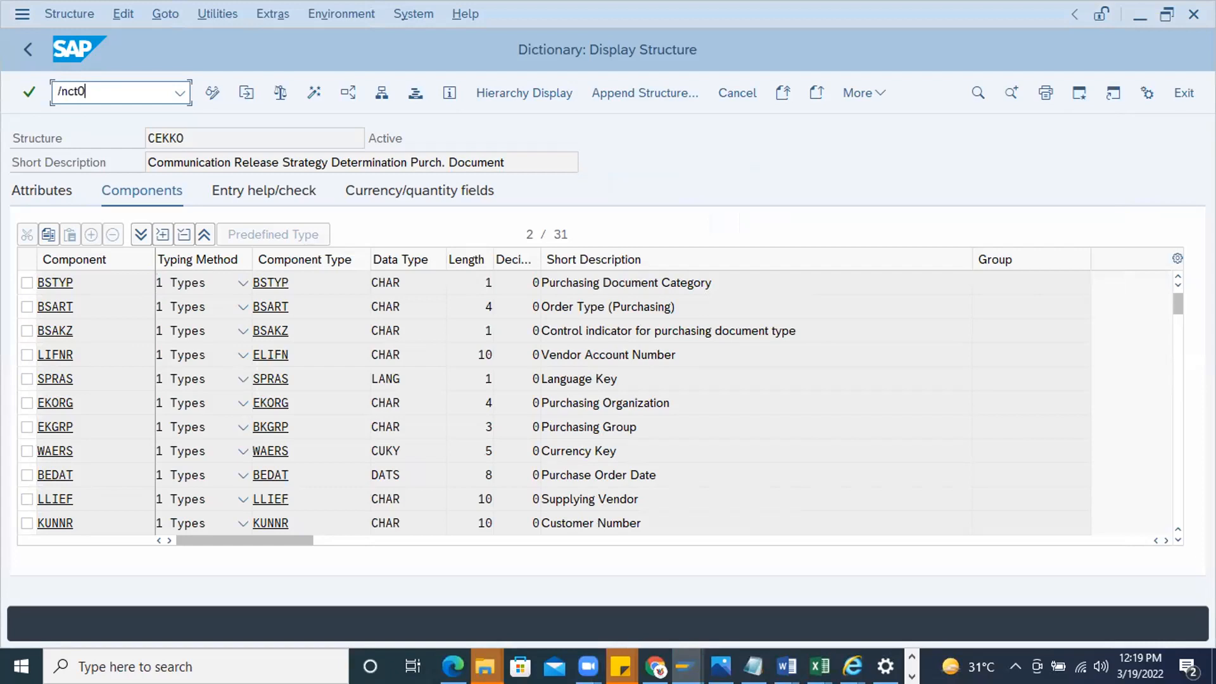
key("Return")
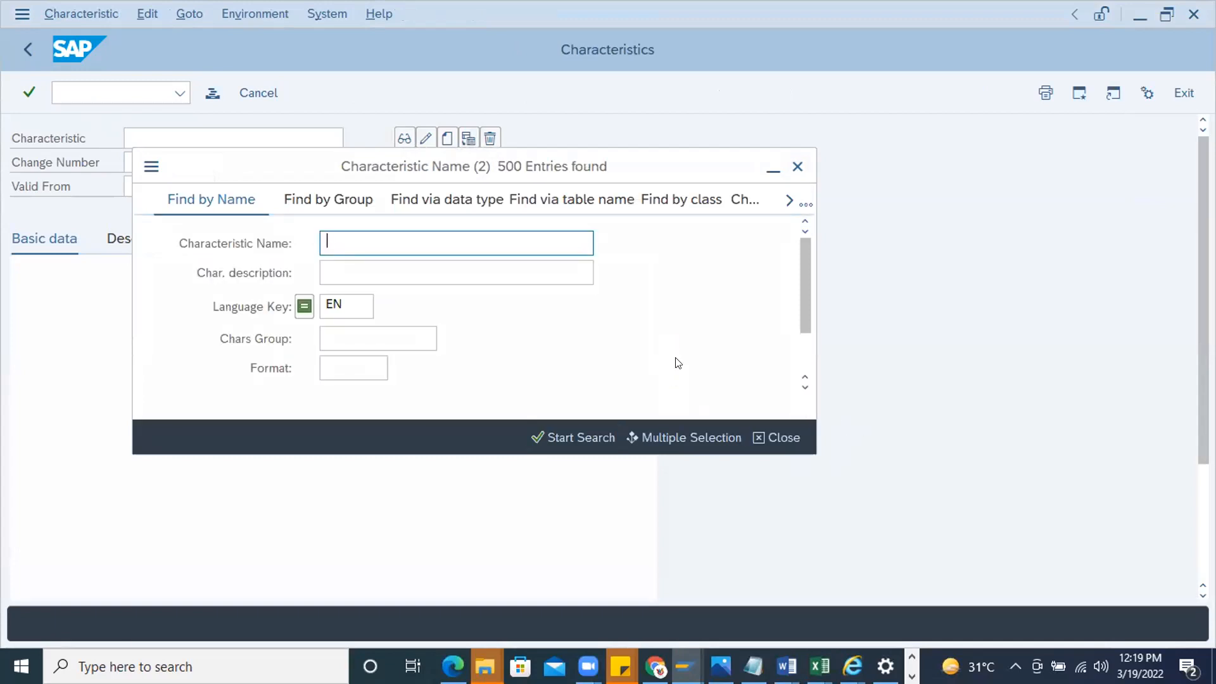
Search for existing characteristics with the description "Document category"
scroll(374, 369, "down", 5)
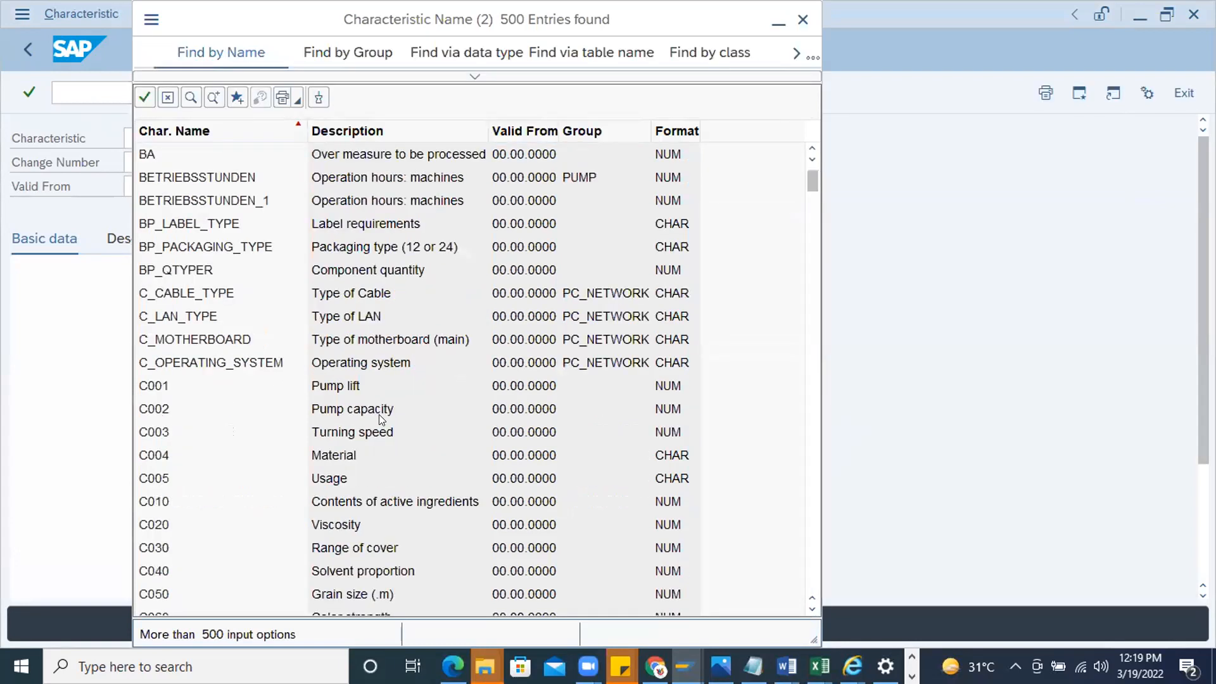
scroll(402, 313, "up", 5)
left_click(475, 76)
left_click(350, 124)
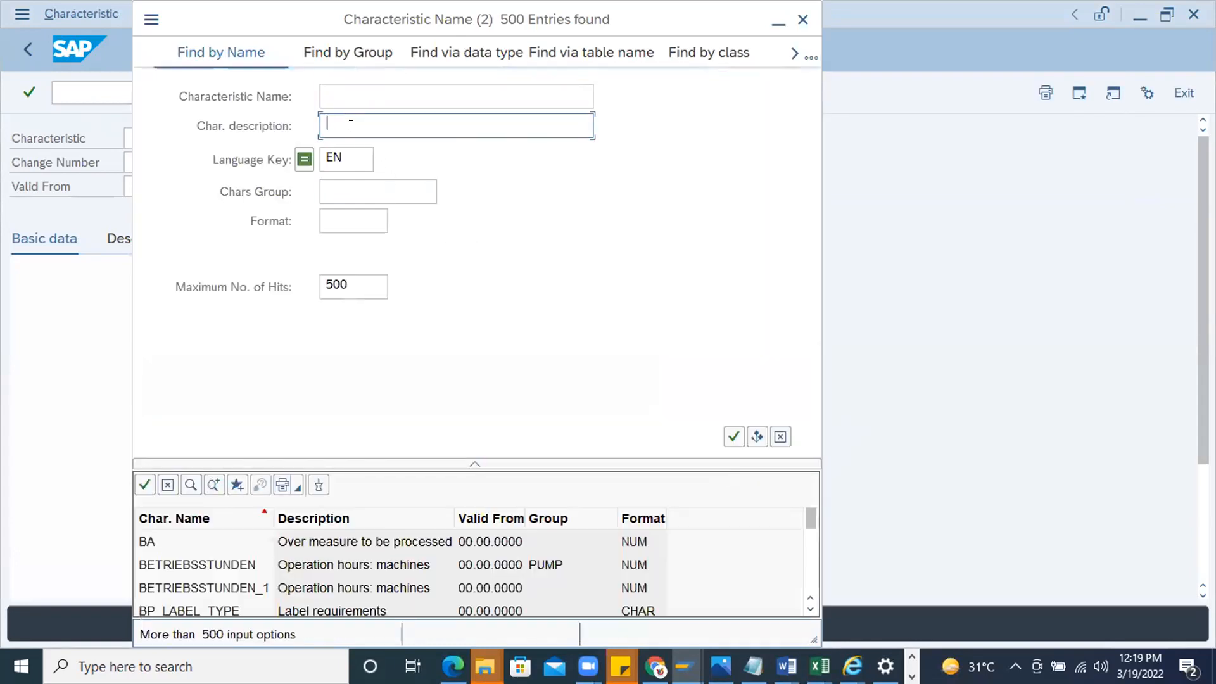
type("Document category")
key("Return")
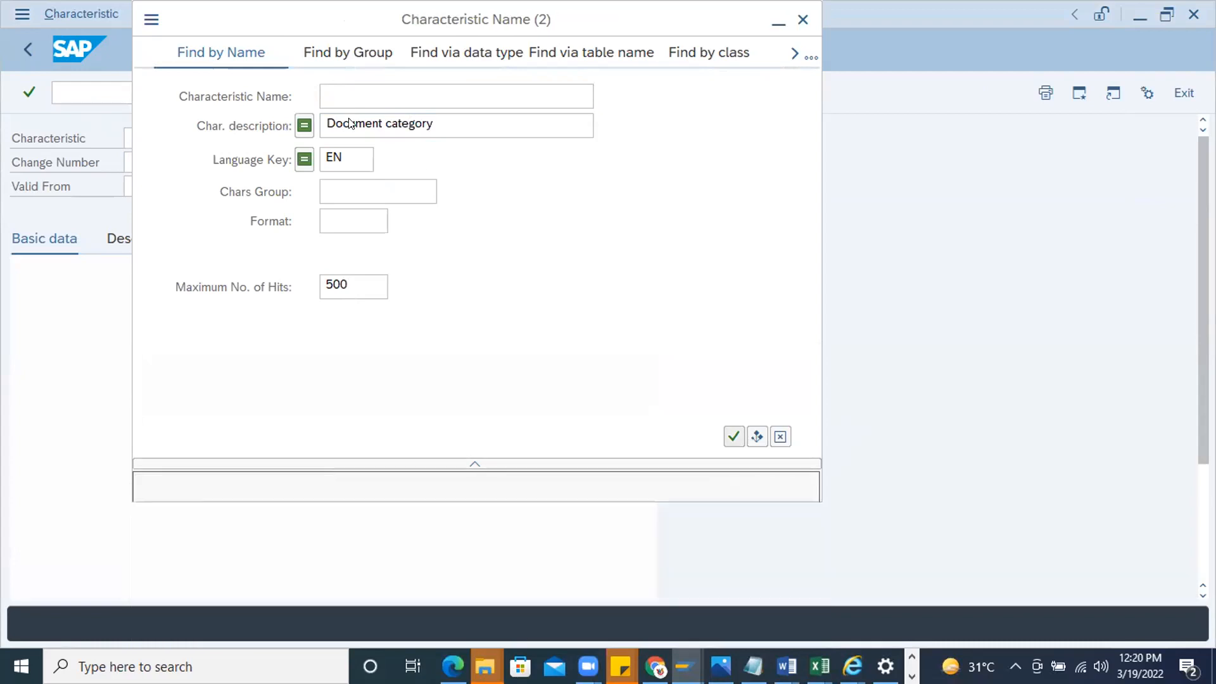
Search for characteristics with the description "*category", look through the list, and close the search
left_click(383, 123)
key("BackSpace")
key("BackSpace")
key("BackSpace")
key("BackSpace")
key("BackSpace")
key("BackSpace")
key("BackSpace")
key("BackSpace")
key("BackSpace")
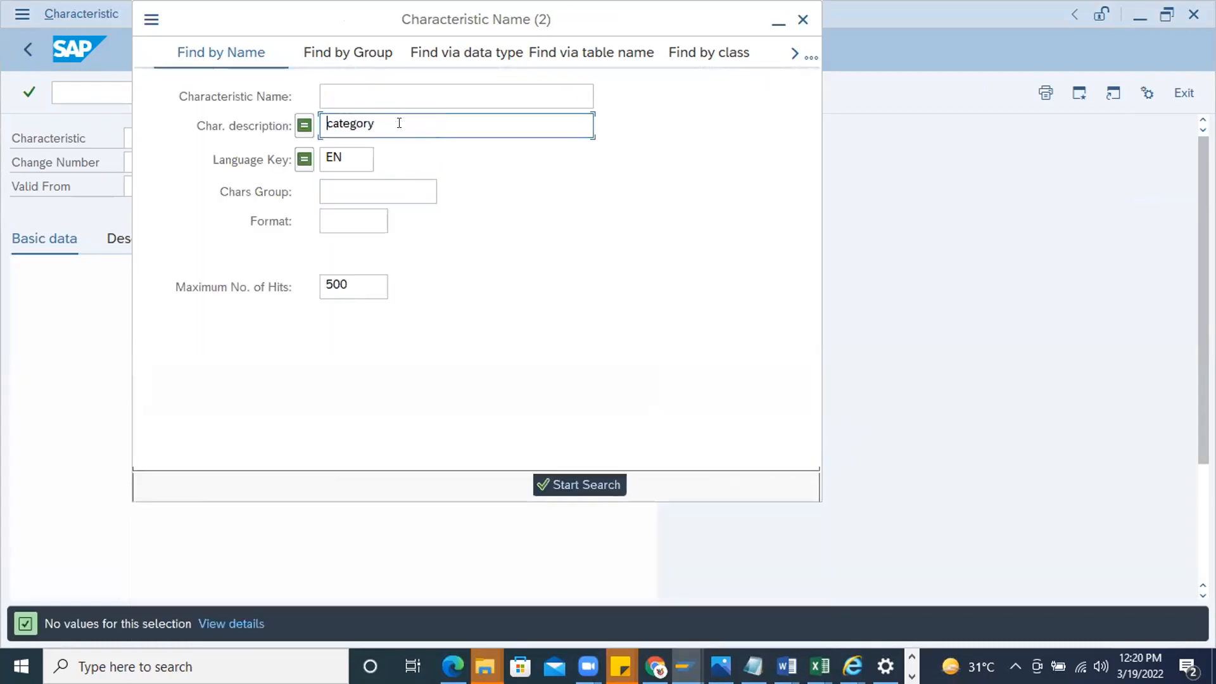
type("*")
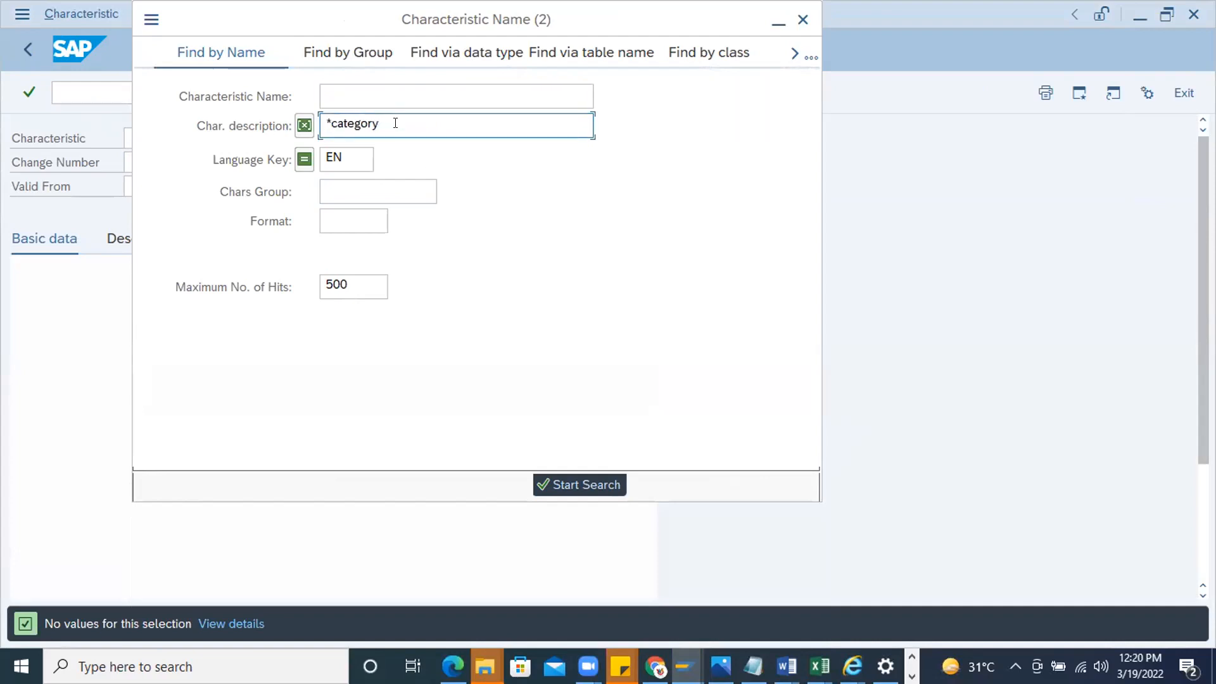
key("Return")
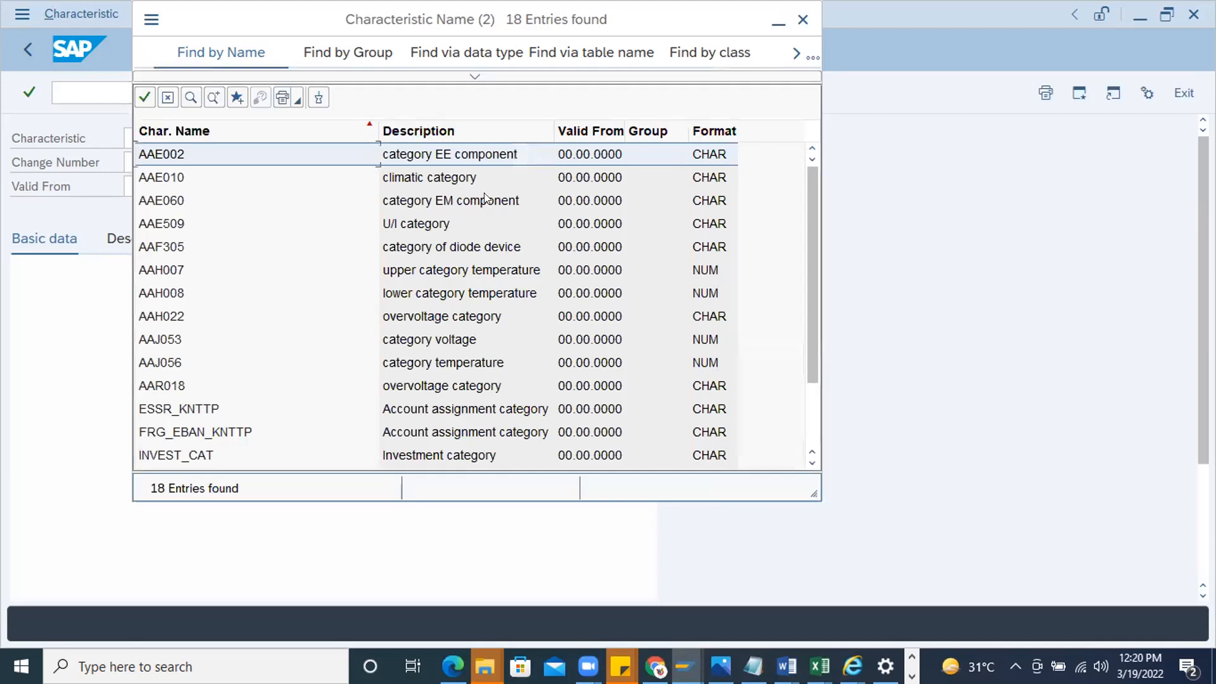
scroll(446, 321, "down", 2)
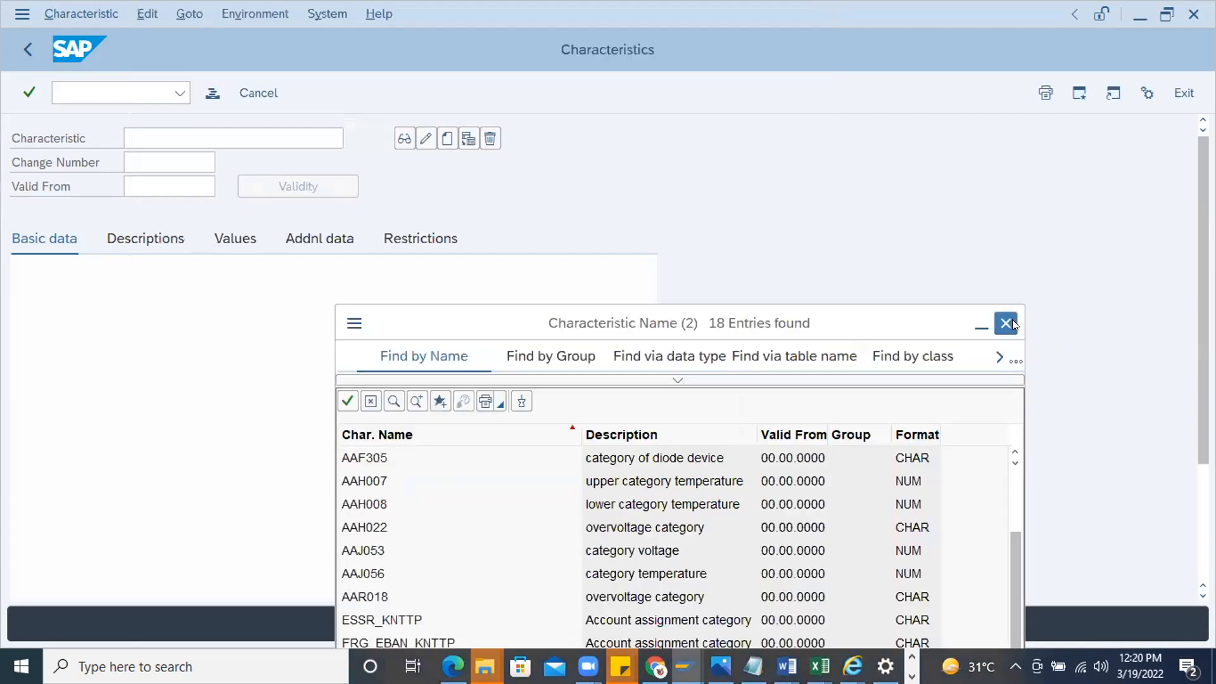
left_click(1012, 319)
Enter BSTYP_PDC as the characteristic name
left_click(134, 156)
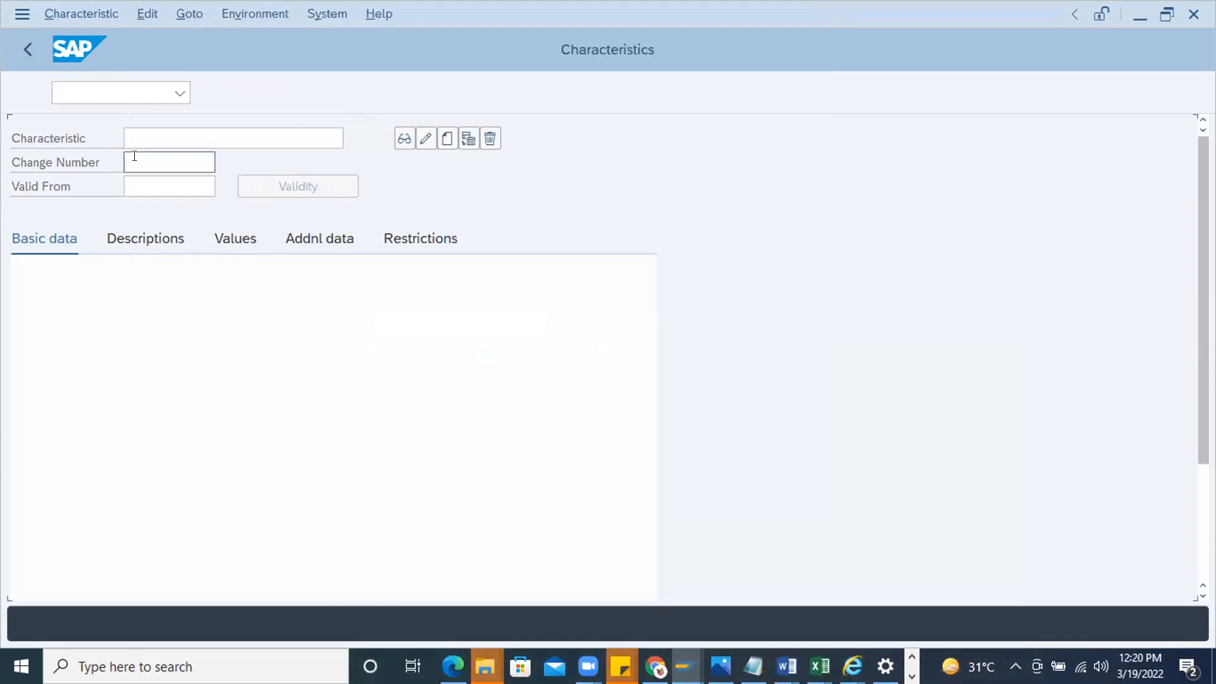
type("BSTYP")
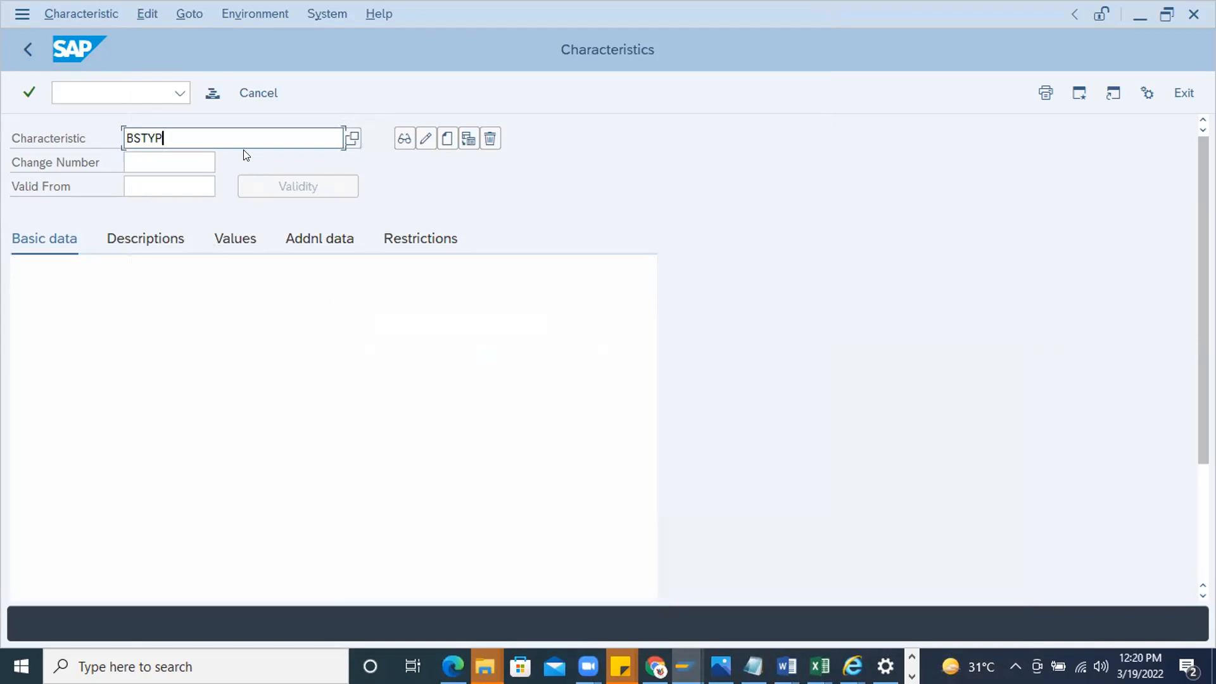
type("_PD  c")
key("BackSpace")
key("BackSpace")
type("c")
key("BackSpace")
type("category")
key("ctrl+Left")
key("BackSpace")
key("BackSpace")
key("BackSpace")
key("BackSpace")
key("BackSpace")
key("BackSpace")
key("BackSpace")
key("BackSpace")
key("BackSpace")
type("C")
Start creating the characteristic BSTYP_PDC and reuse its name as the description
double_click(241, 138)
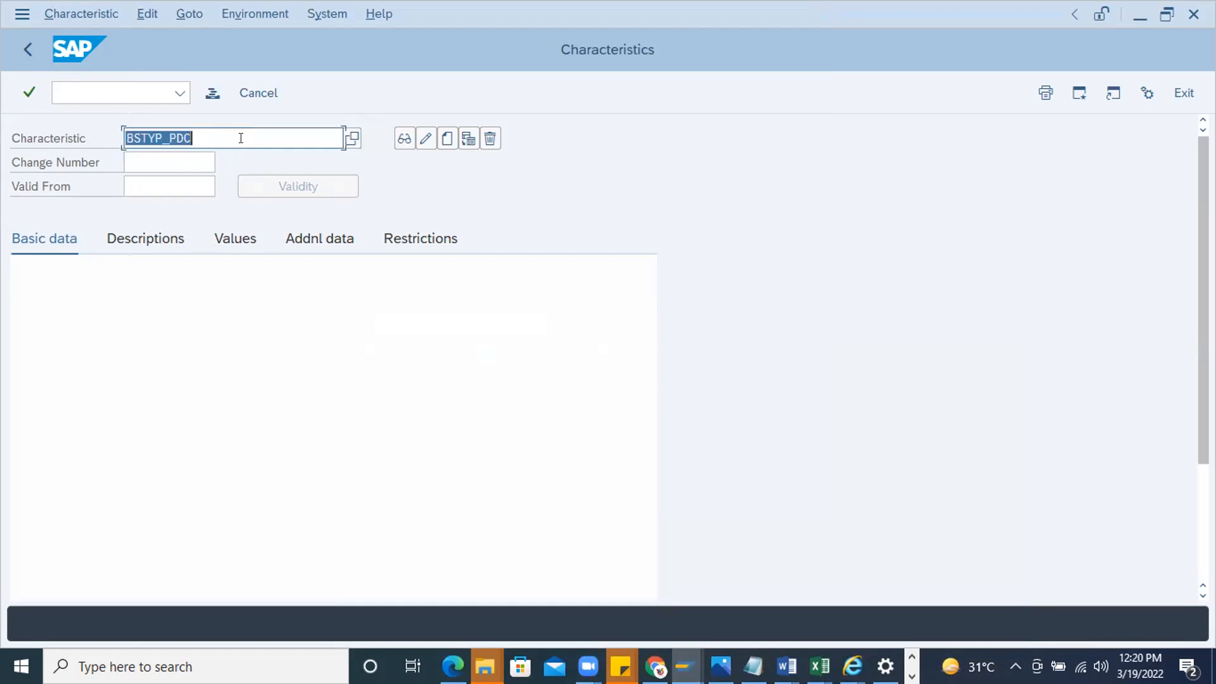
left_click(193, 161)
left_click(447, 137)
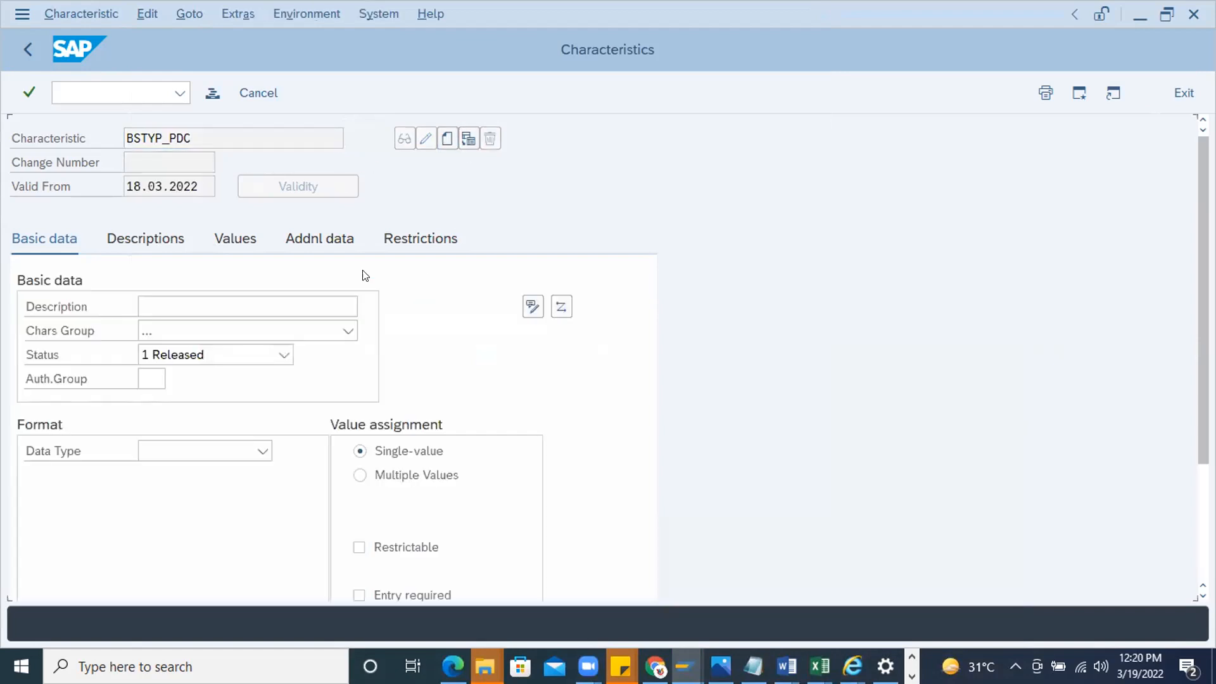
key("ctrl+v")
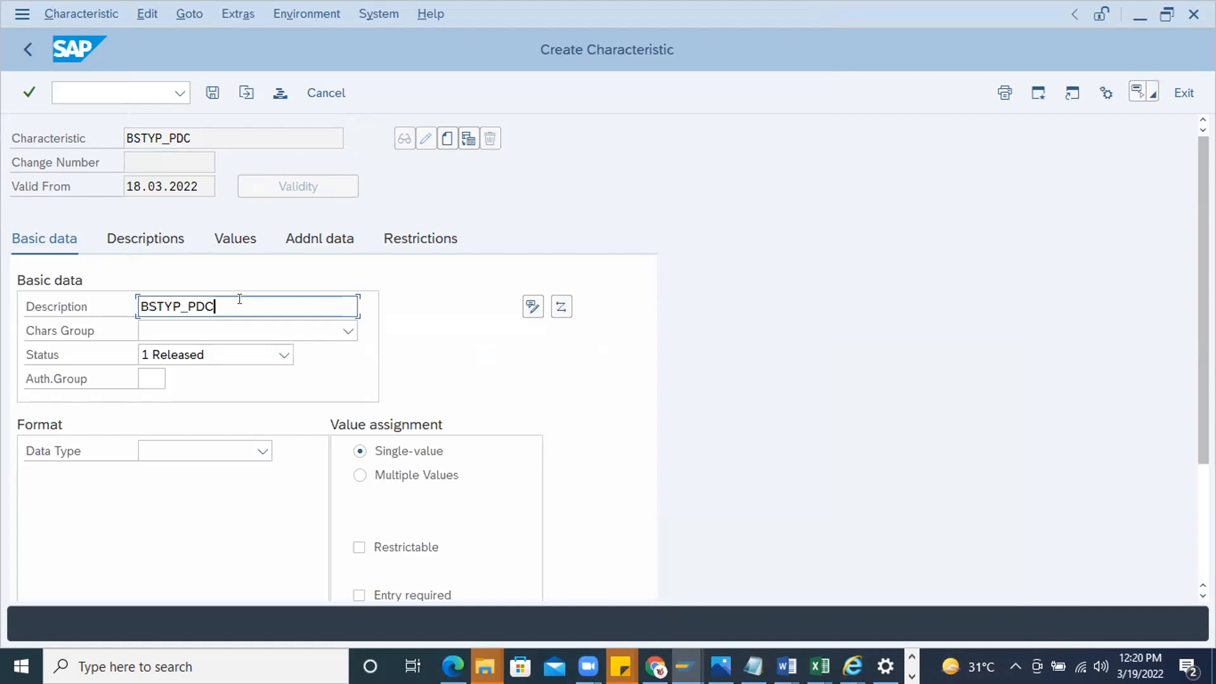
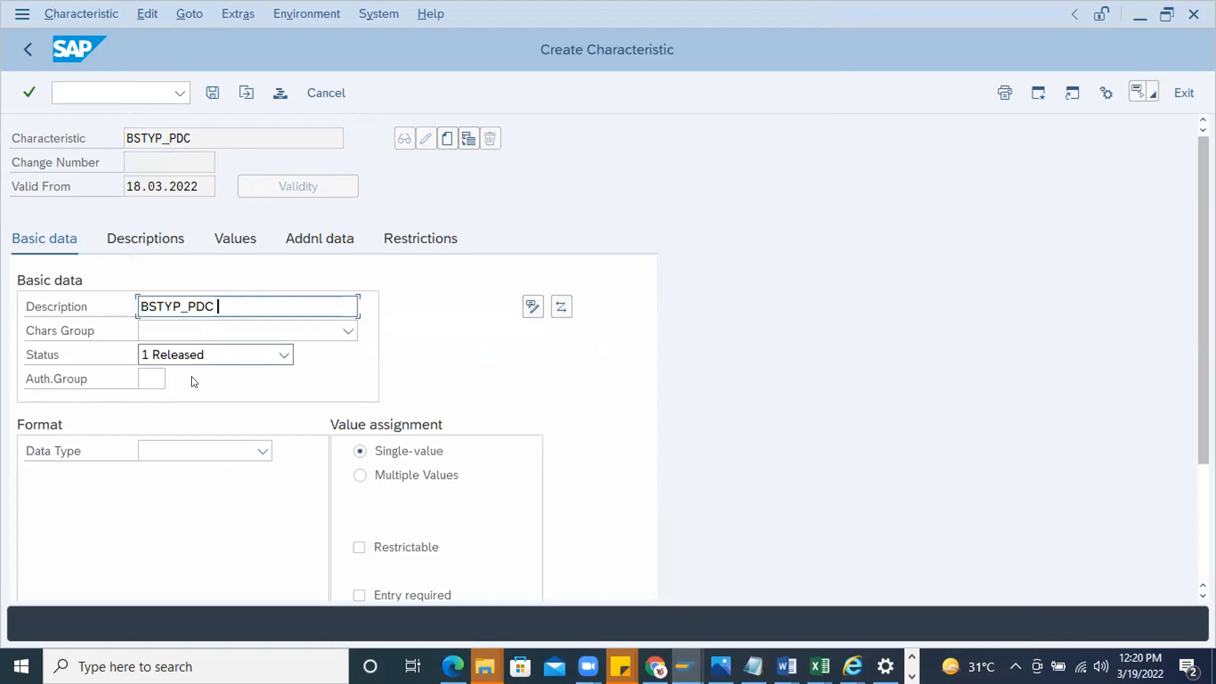
Allow multiple values for the BSTYP_PDC characteristic and set its format to CHAR with 1 character
left_click(359, 475)
left_click(352, 476)
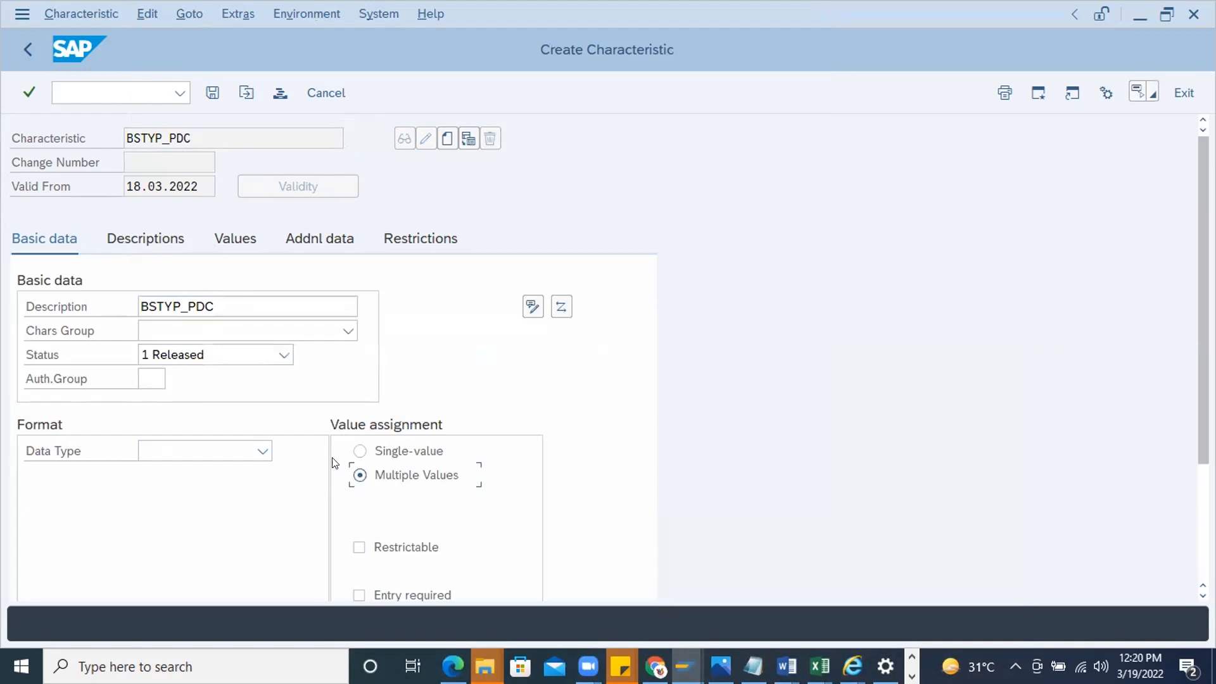
key("Return")
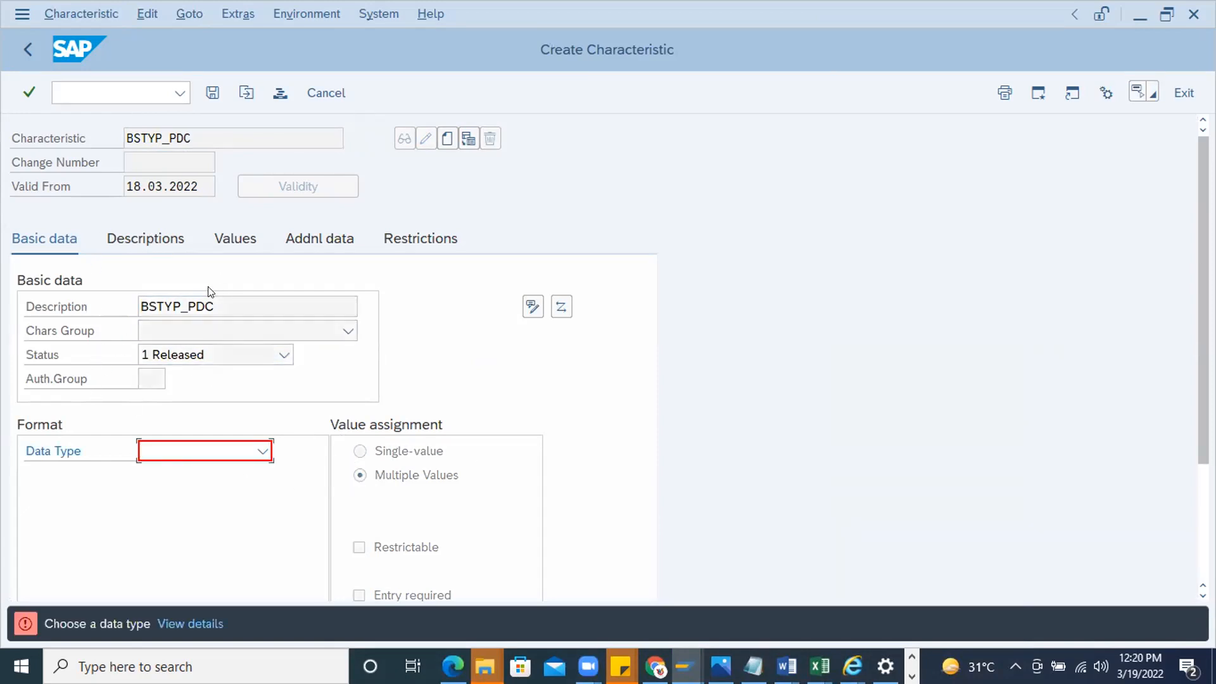
left_click(262, 450)
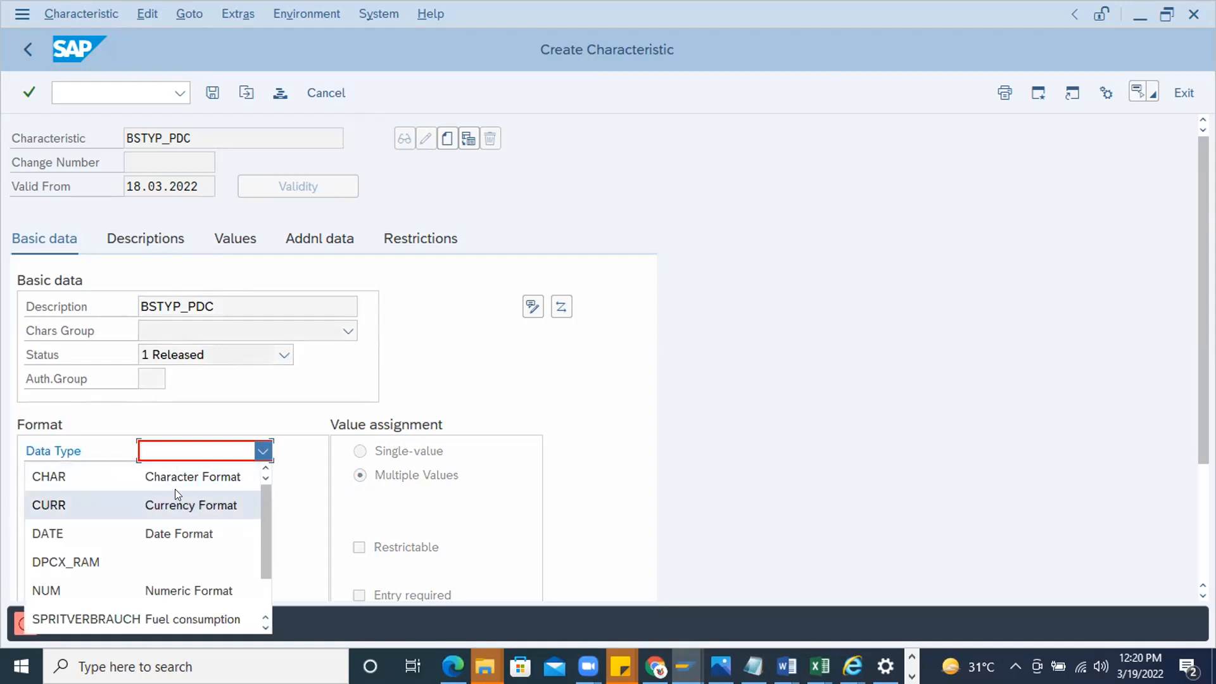
left_click(176, 476)
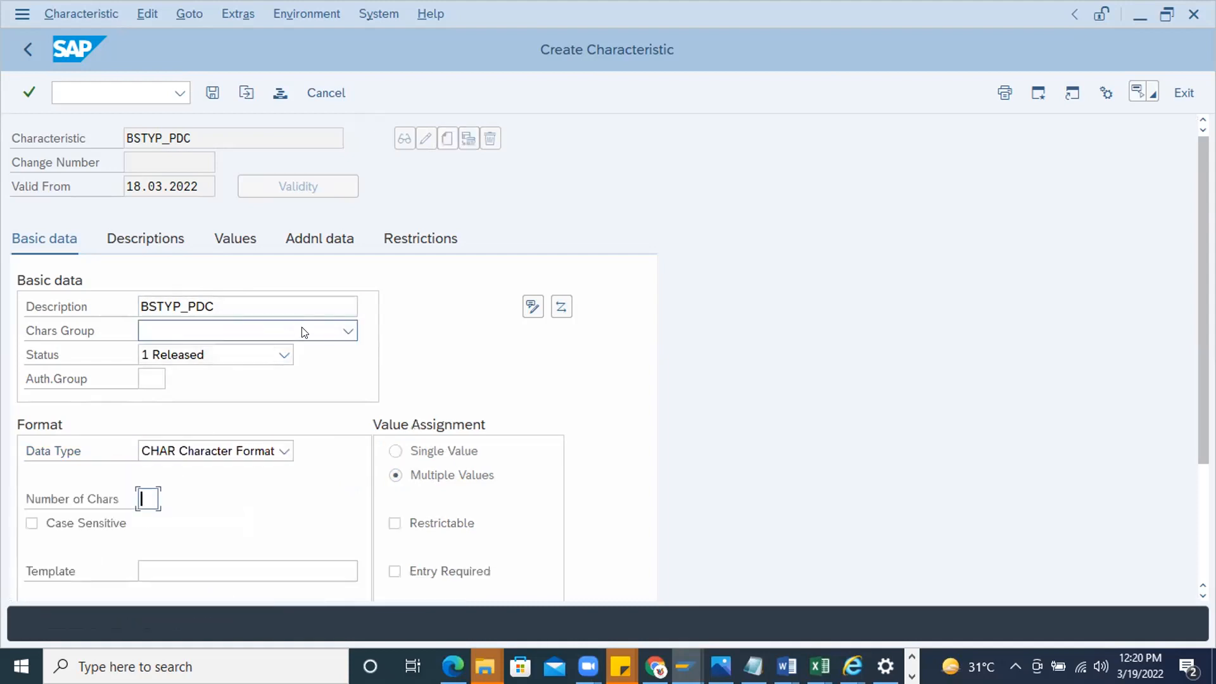
type("1")
key("Return")
Enter CEKKO as the reference table name in the additional data of BSTYP_PDC
left_click(234, 244)
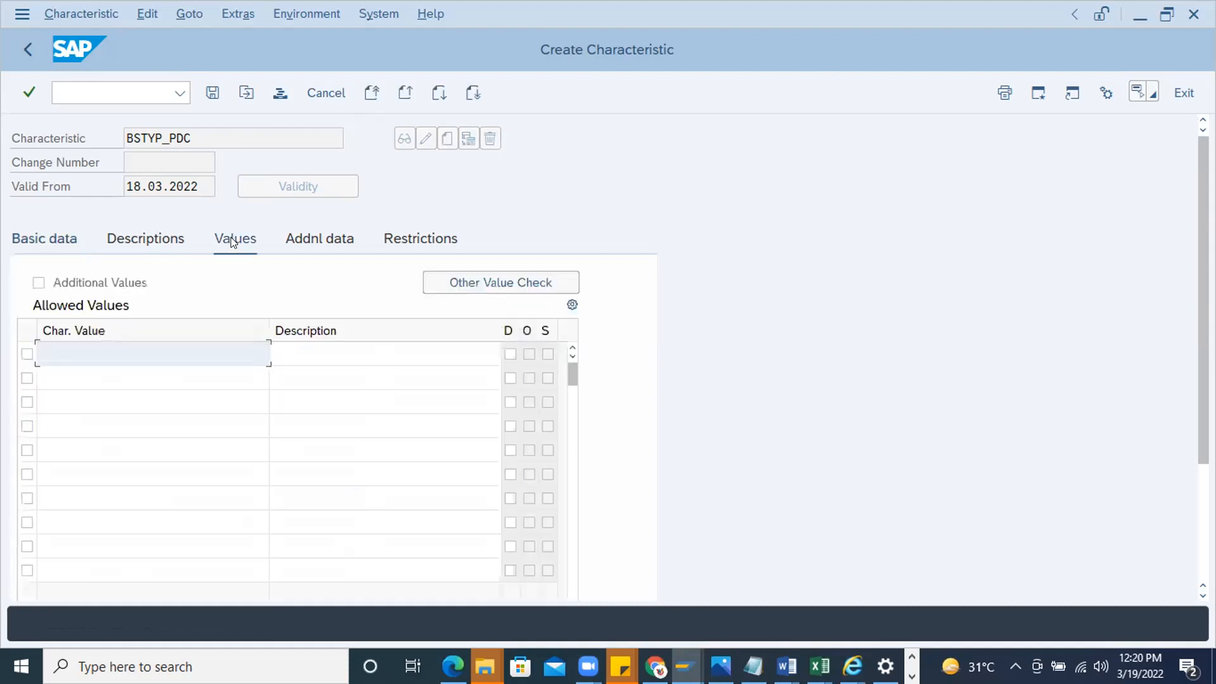
left_click(320, 238)
left_click(183, 309)
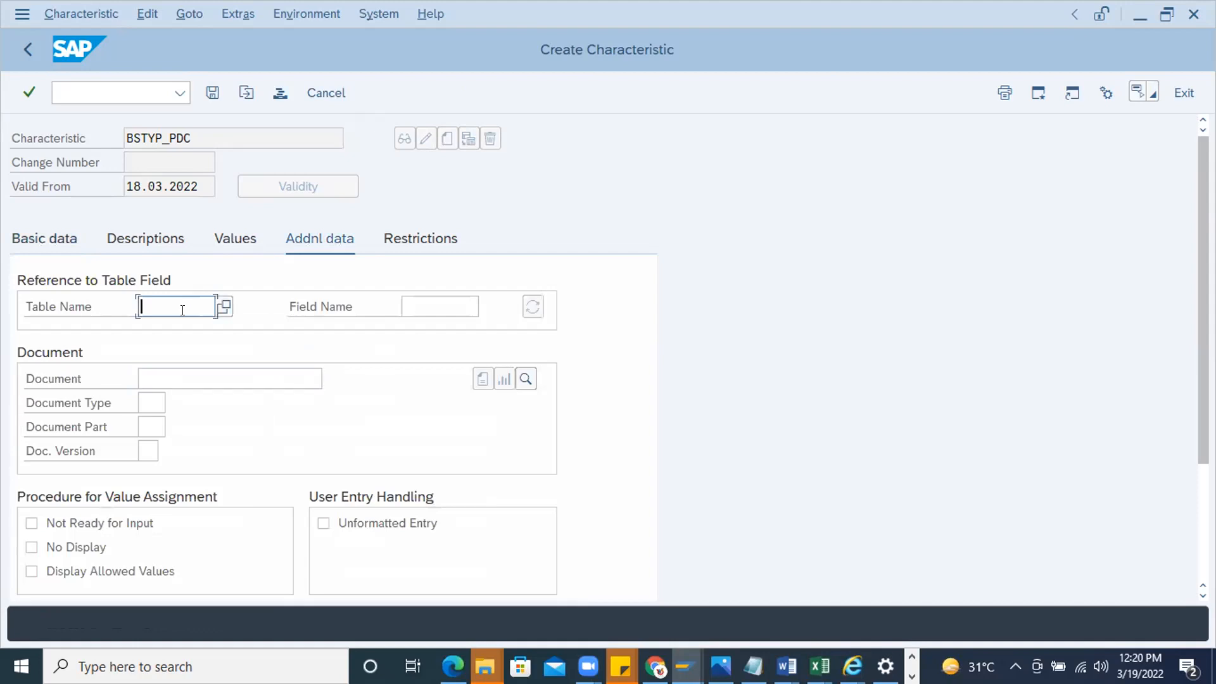
type("CEKKO")
key("Return")
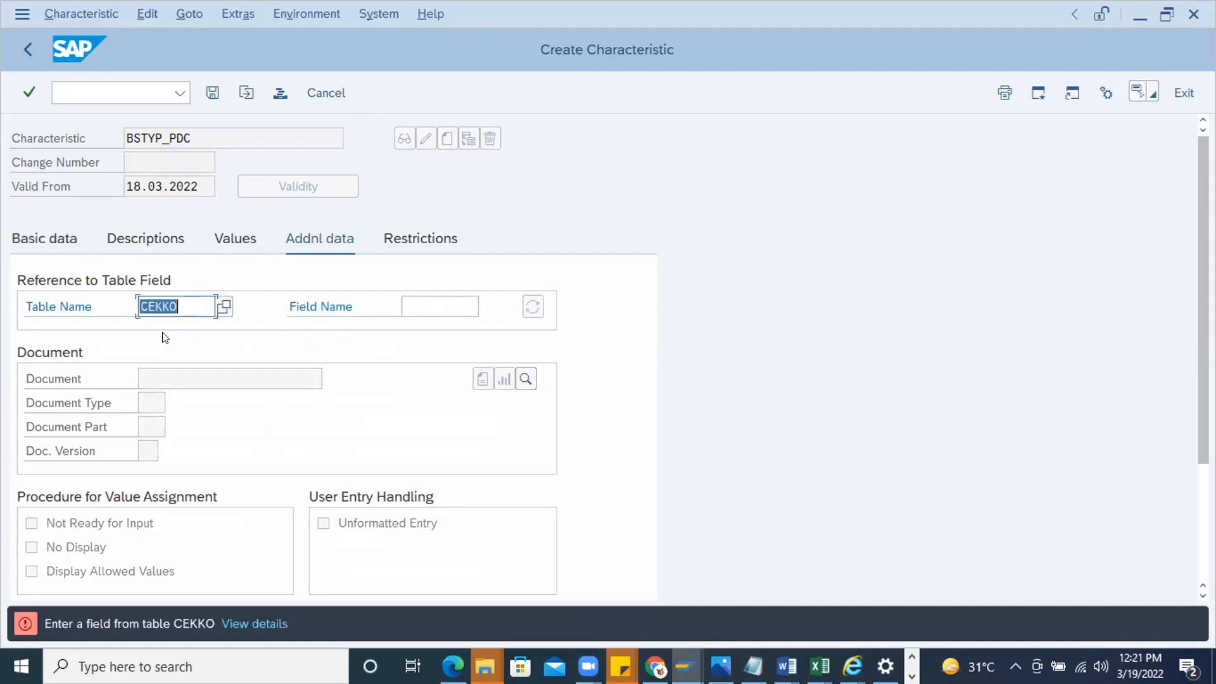
Complete the table reference with field BSTYP of CEKKO and accept the format data from the ABAP dictionary
left_click(144, 307)
key("BackSpace")
left_click(447, 302)
type("BSTYP")
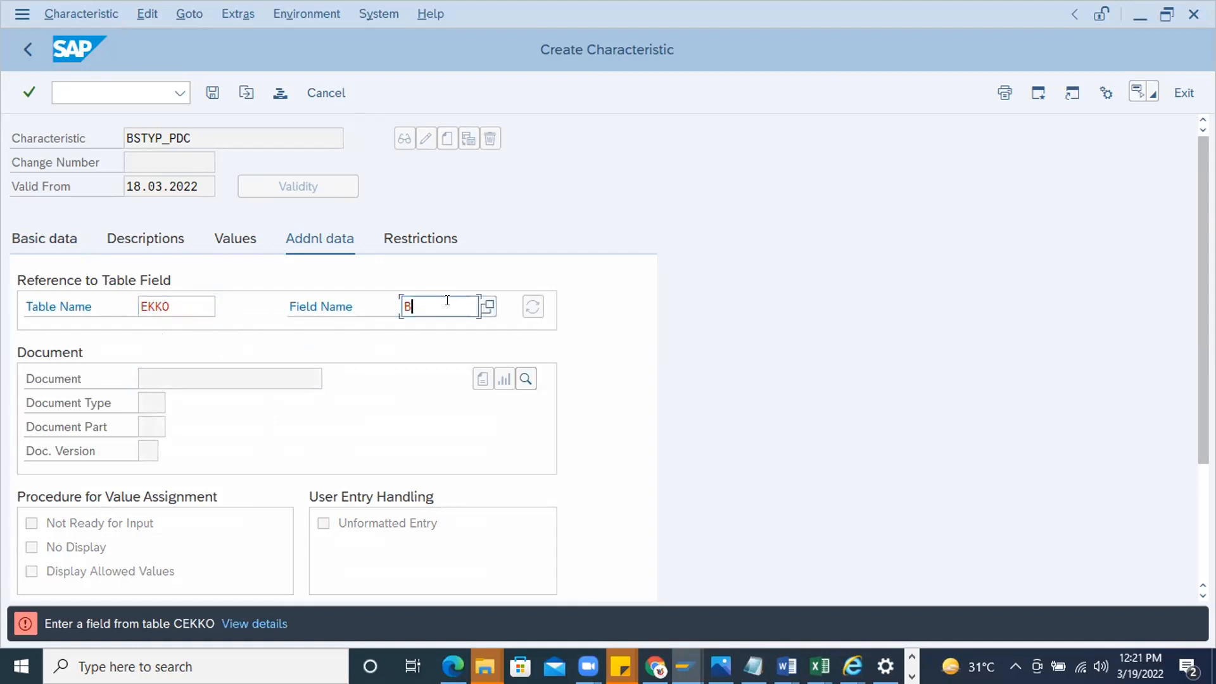
left_click(152, 313)
type("C")
left_click(445, 306)
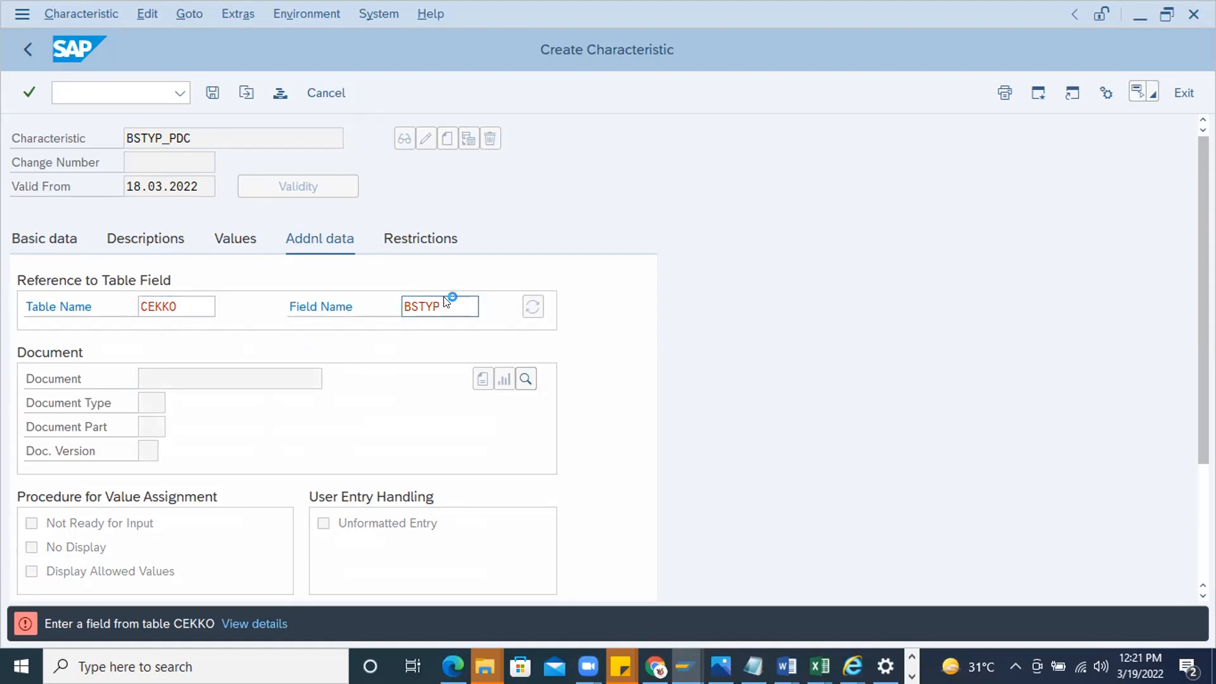
key("Return")
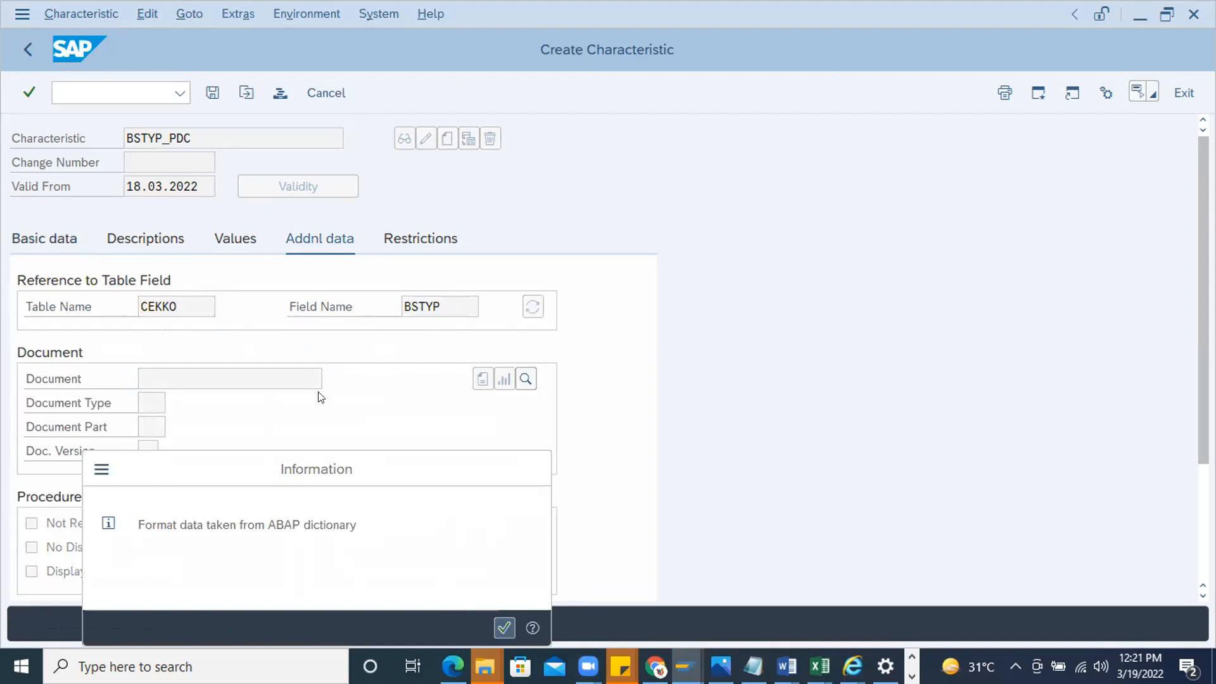
left_click(500, 623)
In the Word notes, add an arrow and the copied name BSTYP_PDC after PDC, and add an arrow after Plant
left_click(310, 239)
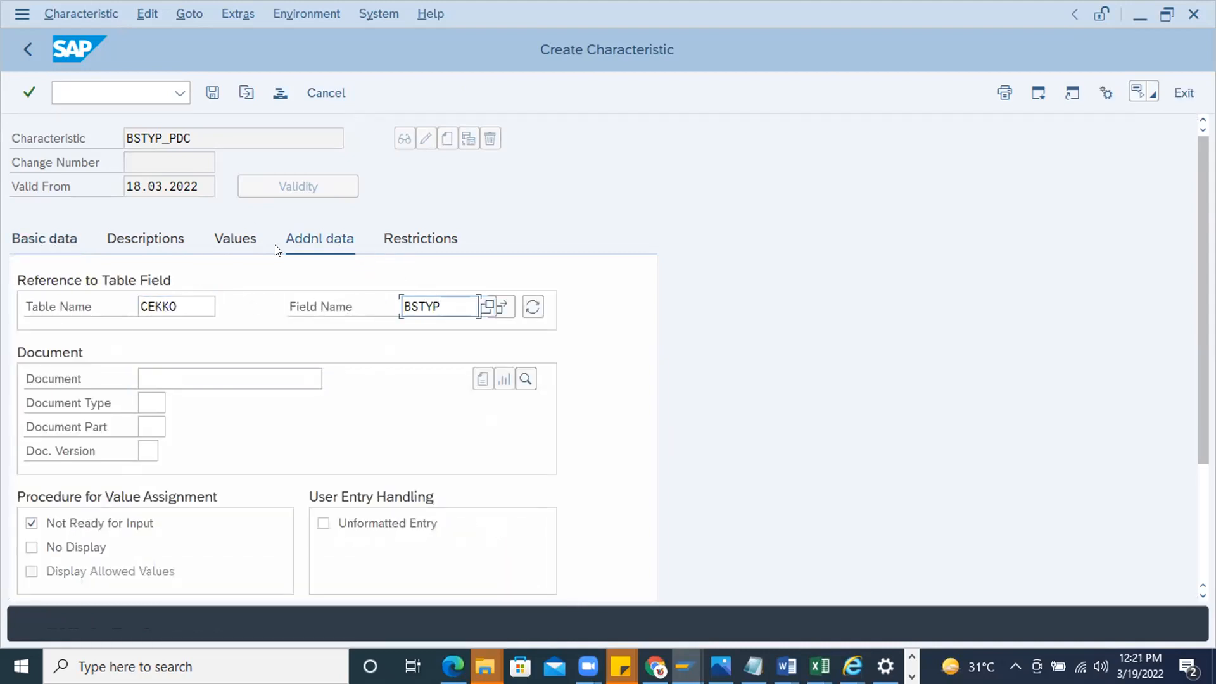
left_click(135, 241)
left_click(60, 238)
left_click(10, 140)
key("ctrl+c")
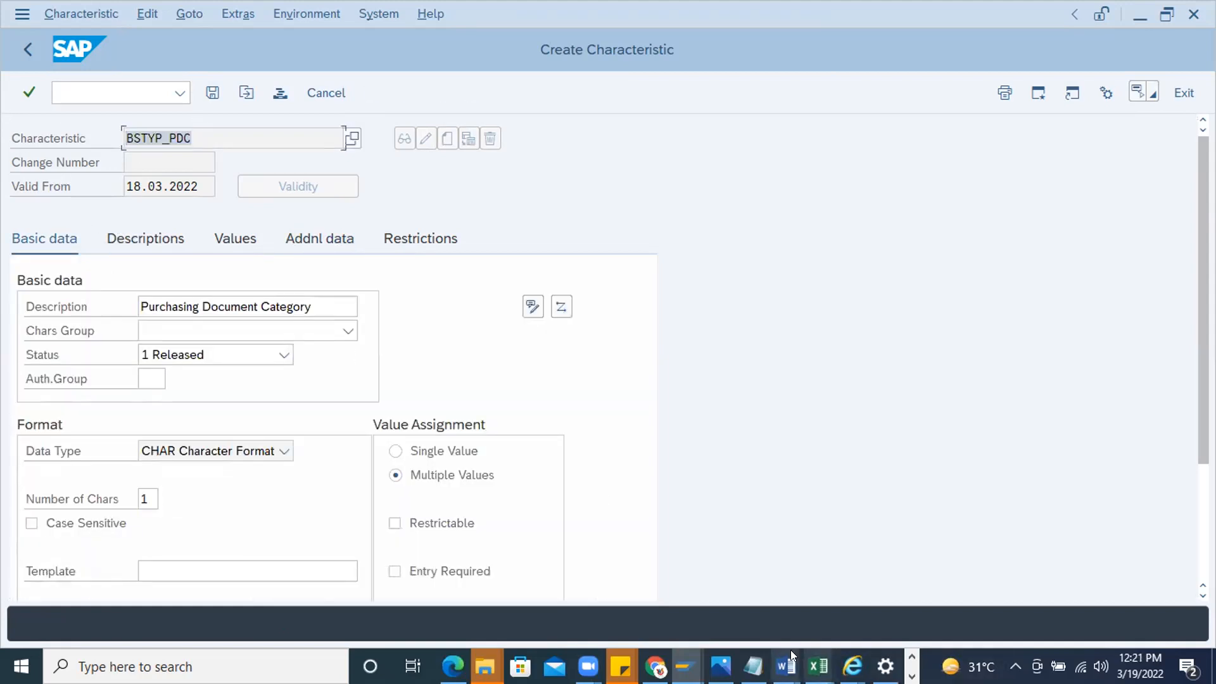
left_click(789, 651)
left_click(1159, 593)
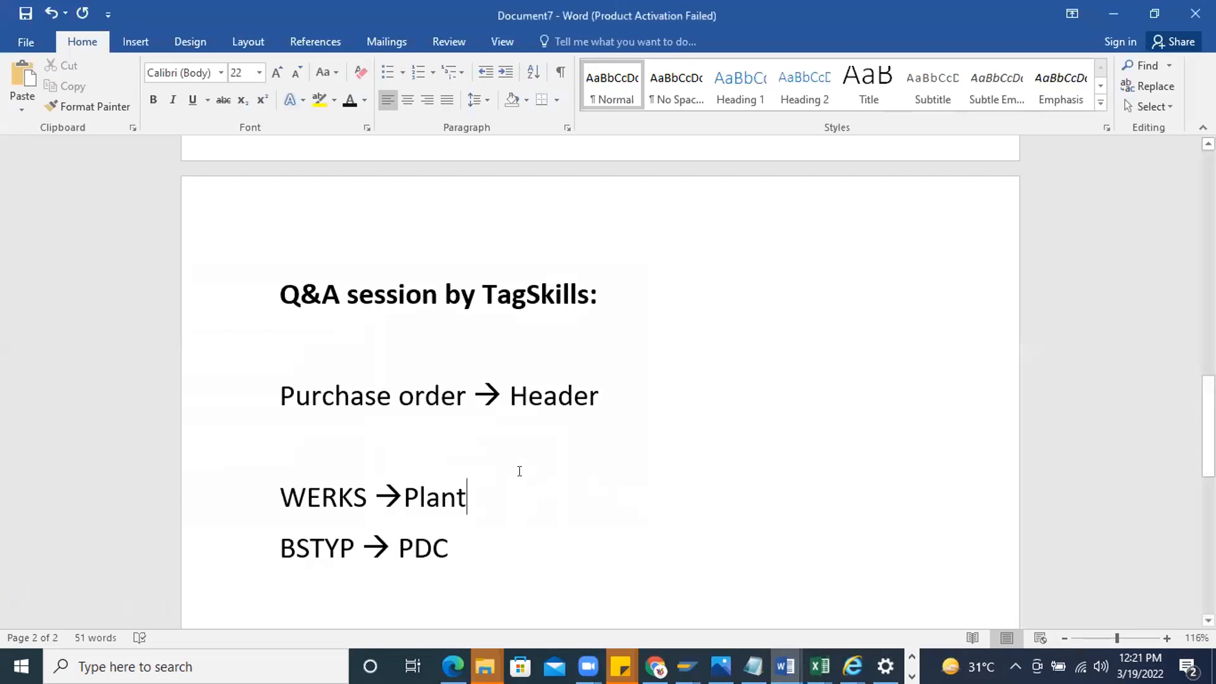
type("-->")
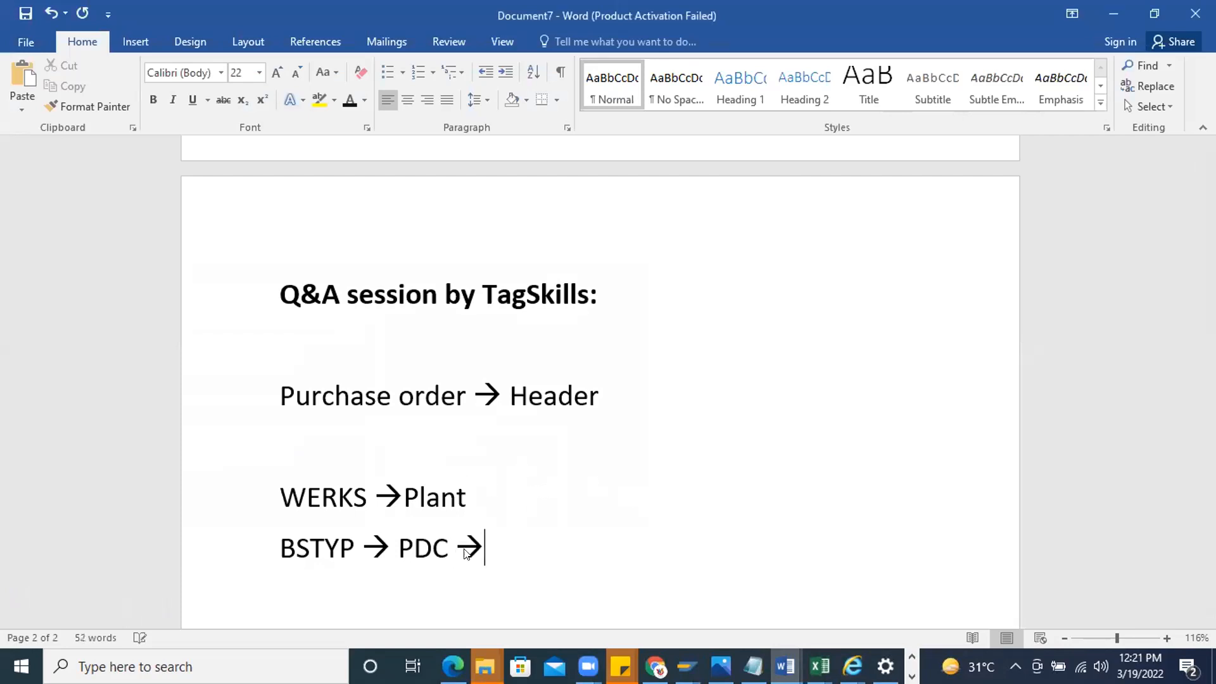
key("ctrl+v")
left_click(494, 497)
type("-->")
Switch back to SAP, save the BSTYP_PDC characteristic, and start creating a characteristic named WERKS_PO
key("alt+Tab")
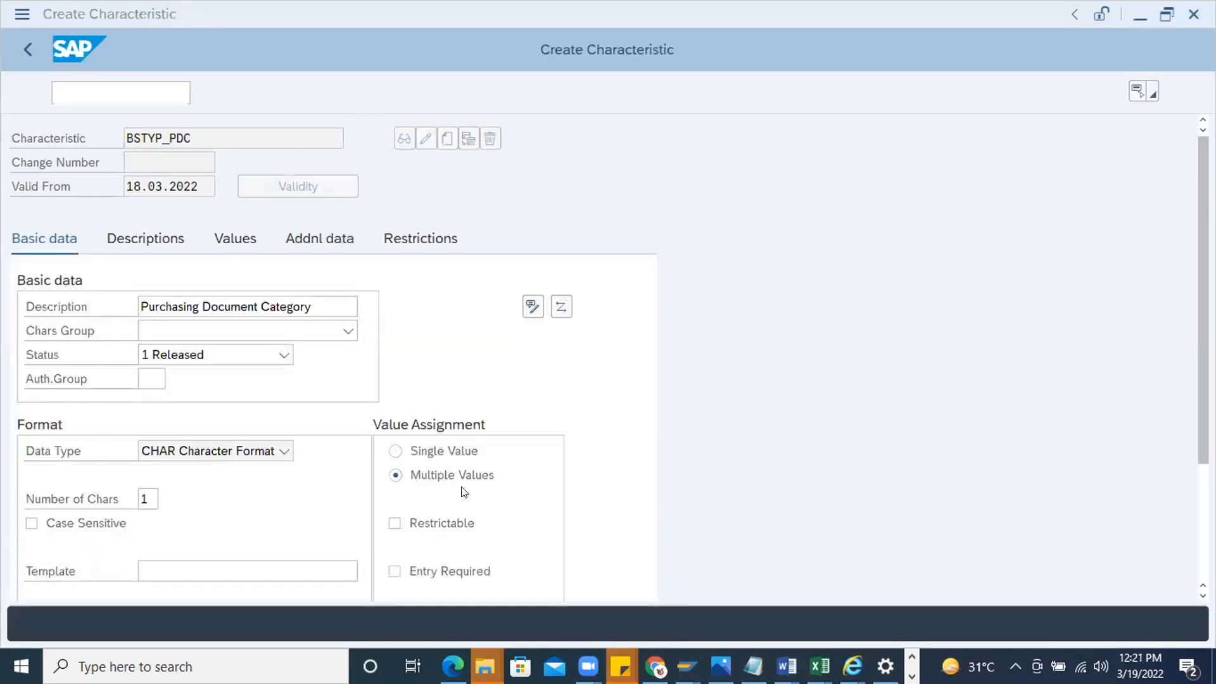
left_click(212, 94)
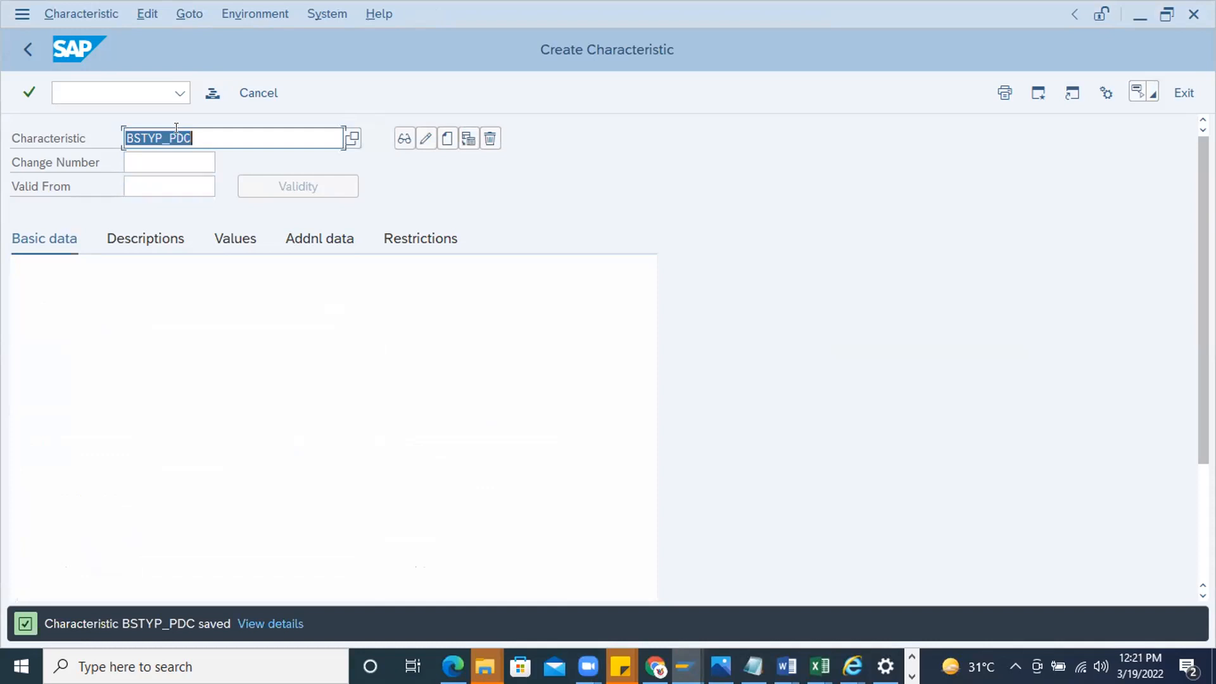
type("WERKS_PO")
left_click(447, 138)
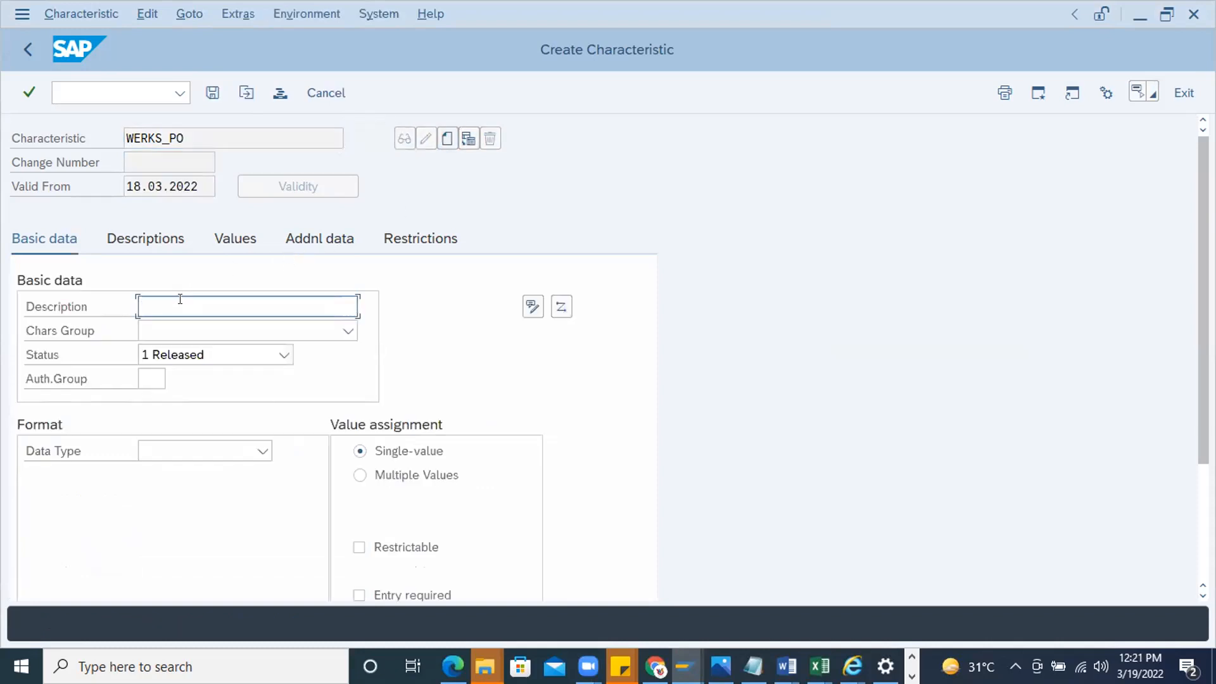
Describe the new characteristic as "WERKS_PO Plant Header Level", reusing its copied name
left_click_drag(180, 138, 88, 137)
key("ctrl+c")
left_click(155, 308)
key("ctrl+v")
type("Plant H")
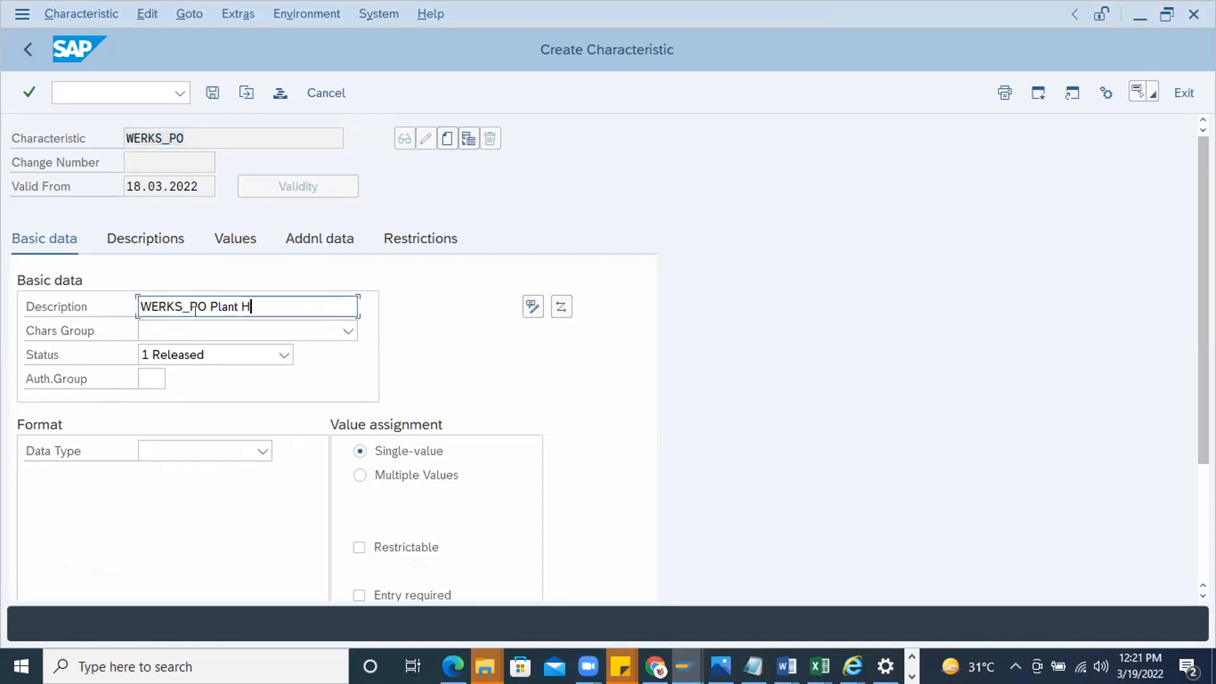
type("eader Level")
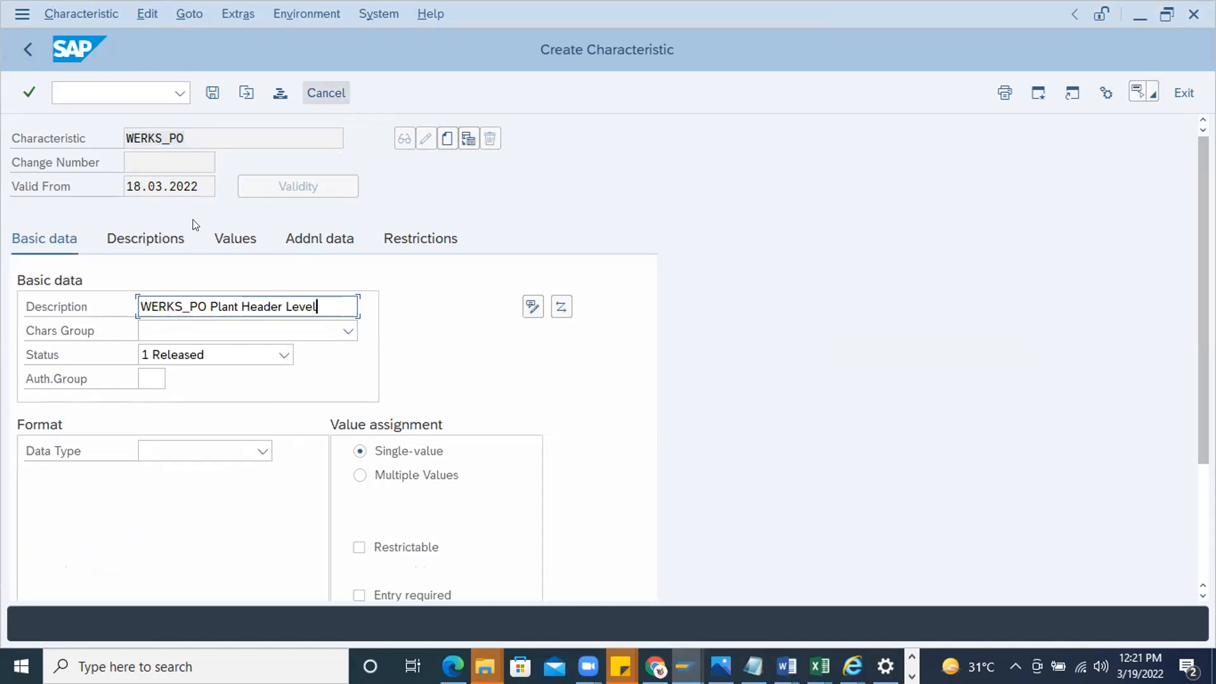
key("Return")
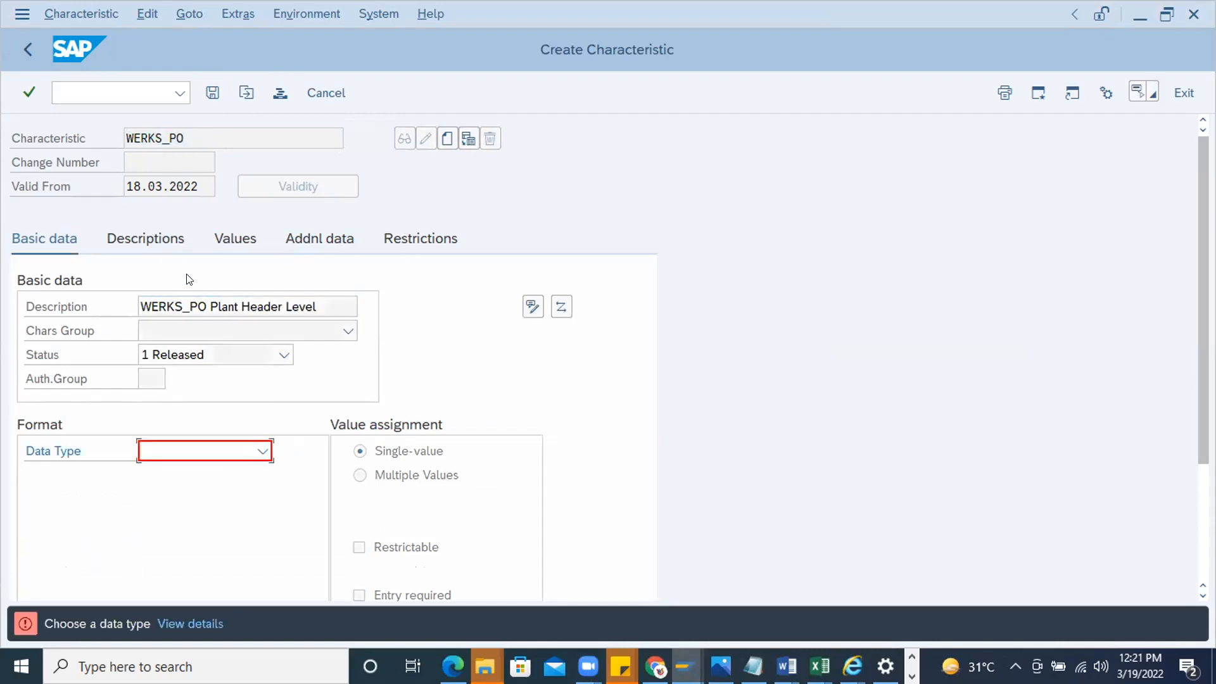
Set the WERKS_PO characteristic's format to CHAR with 4 characters
left_click(263, 451)
left_click(179, 478)
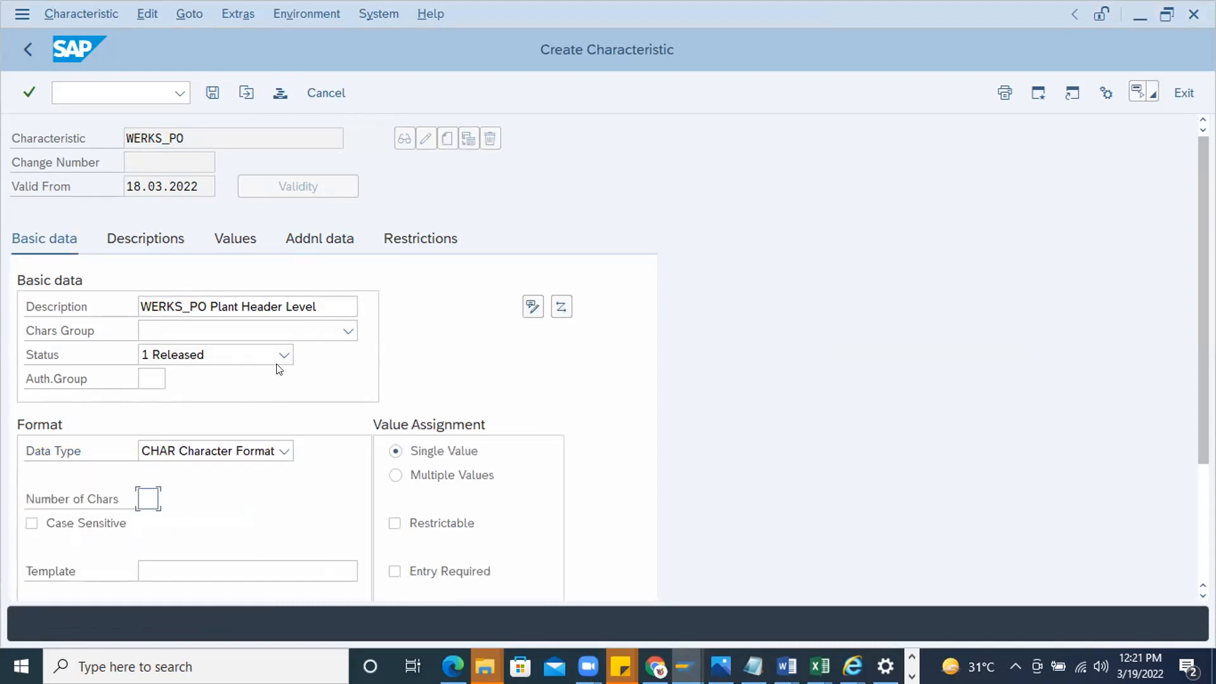
type("4")
key("Return")
Reference WERKS_PO to table CEKKO, field WERKS, and accept the format data from the ABAP dictionary
left_click(311, 248)
left_click(163, 305)
left_click(176, 332)
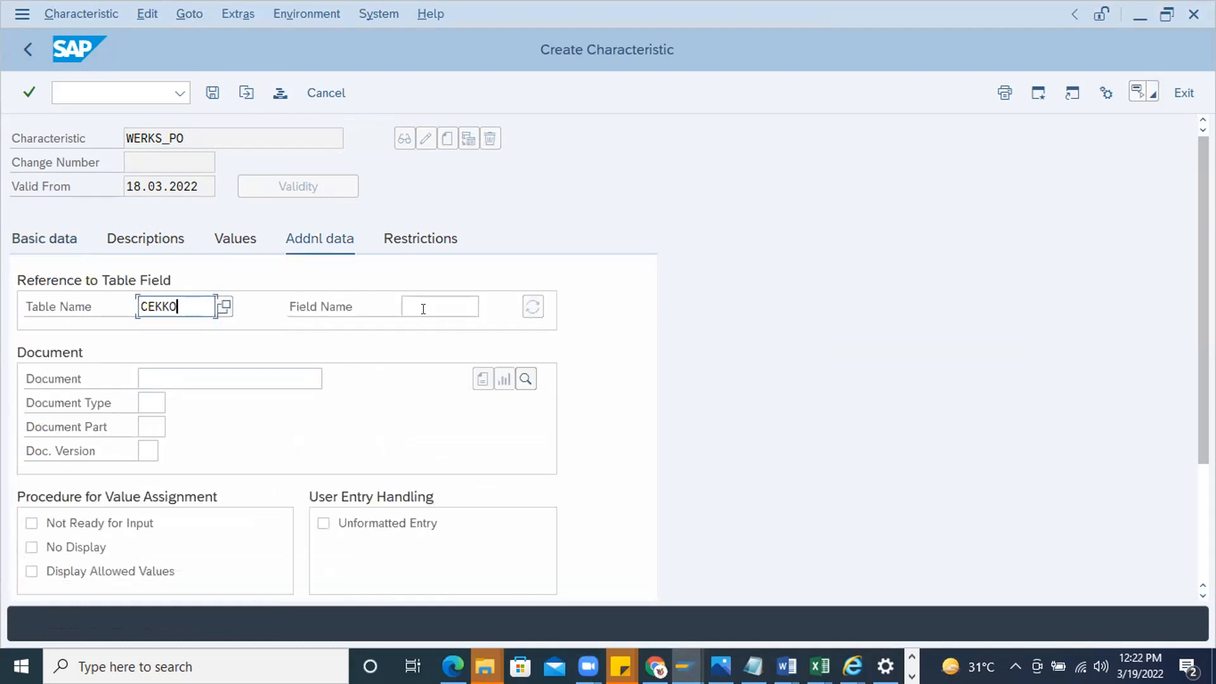
left_click(419, 308)
type("WERKS")
key("Return")
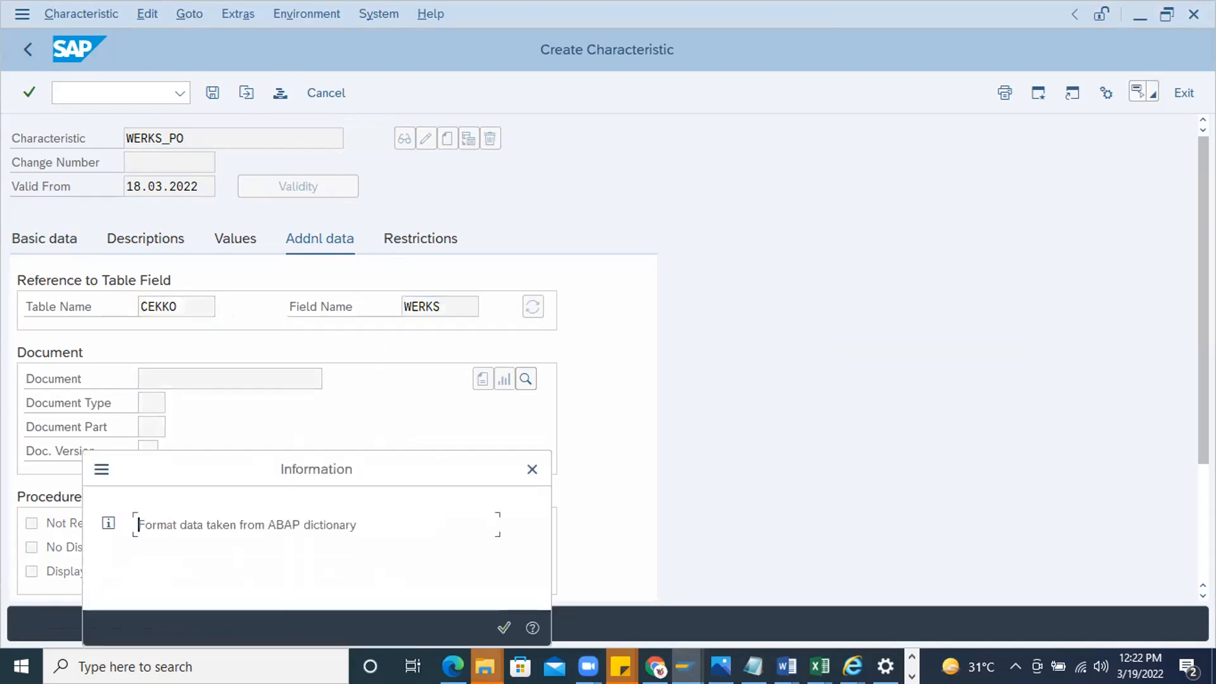
left_click(500, 627)
Allow multiple values for the WERKS_PO characteristic and save it
left_click(398, 475)
left_click(250, 238)
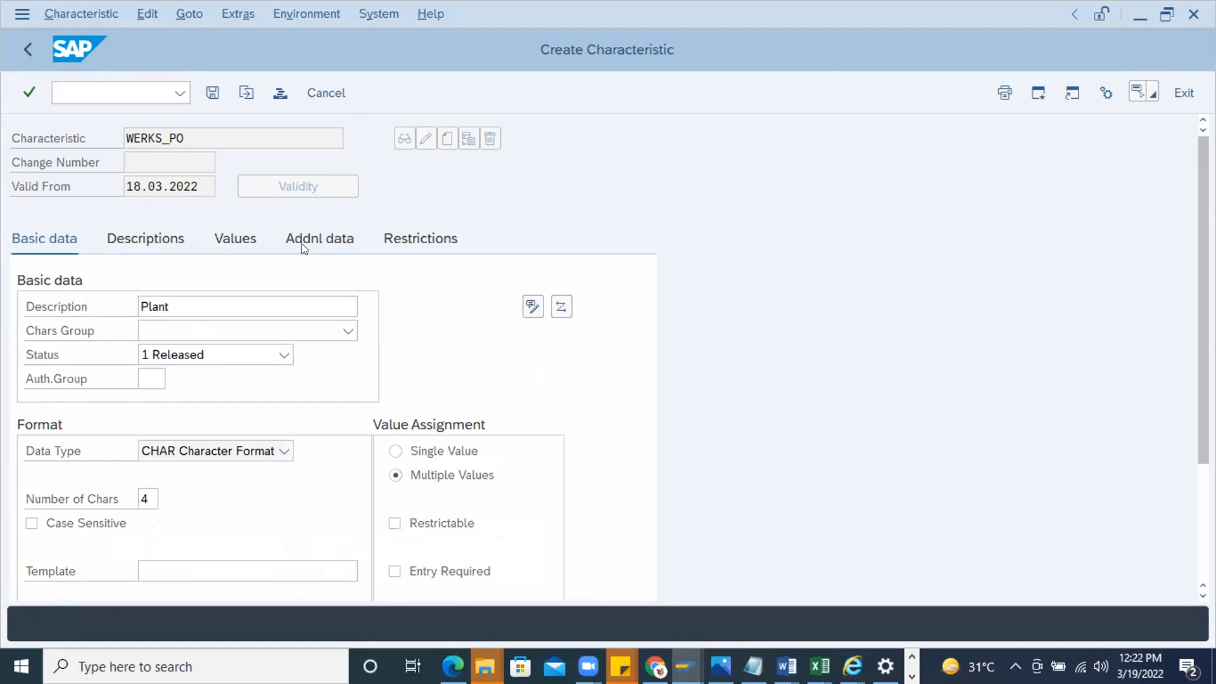
left_click(503, 622)
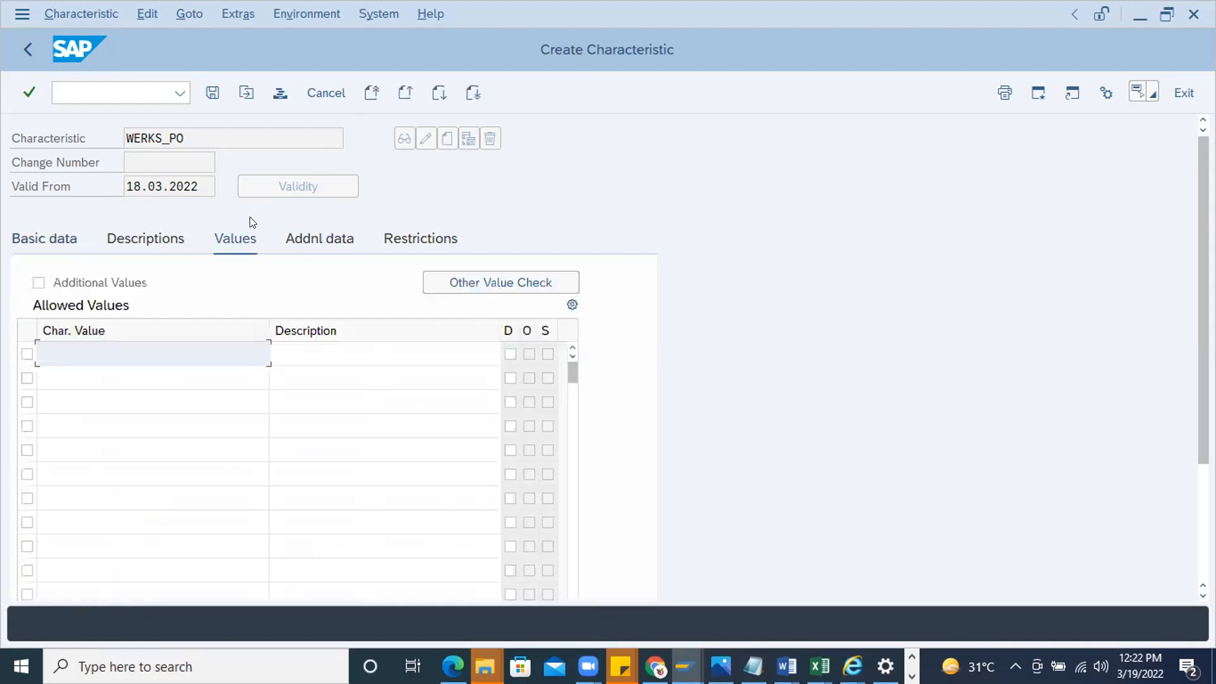
left_click_drag(188, 144, 63, 159)
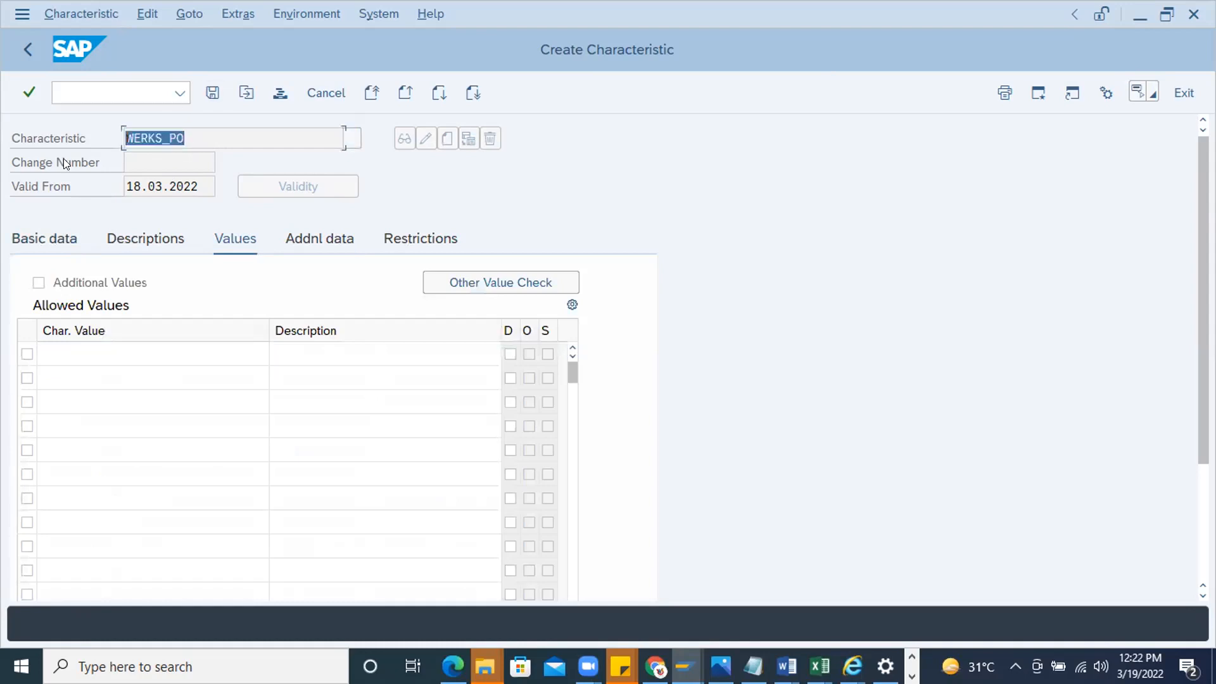
left_click(207, 89)
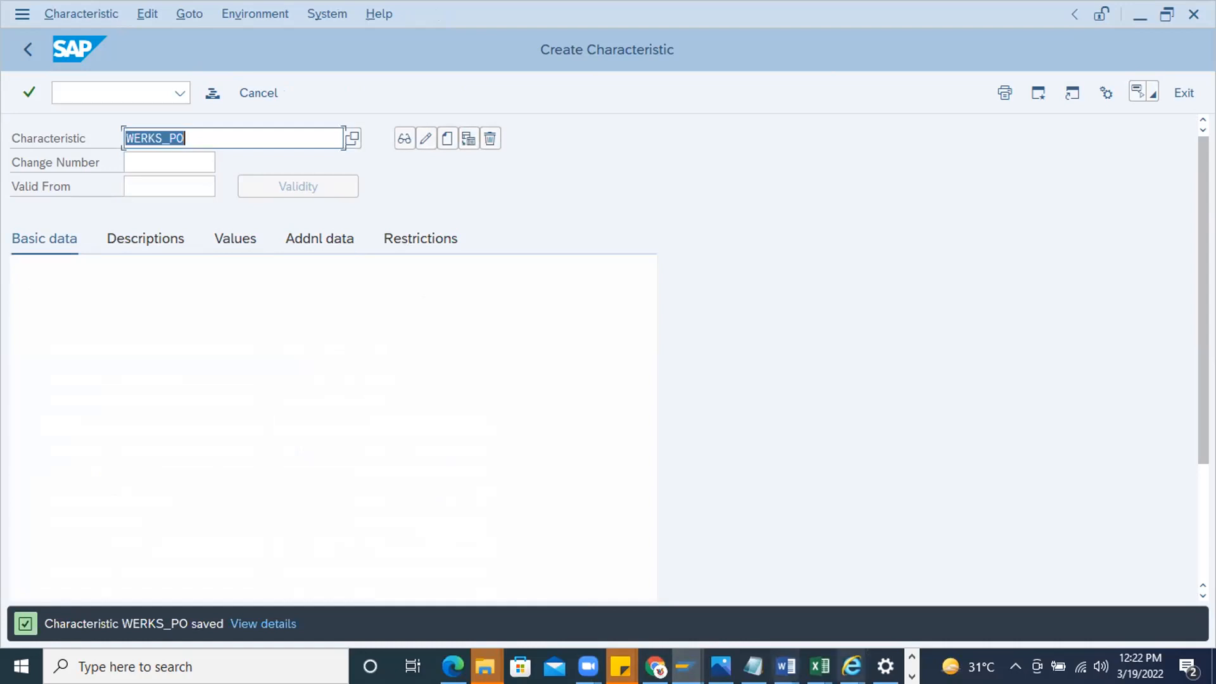
Switch to the Word notes and add WERKS_PO on a new line below the BSTYP line
left_click(786, 666)
left_click(1110, 602)
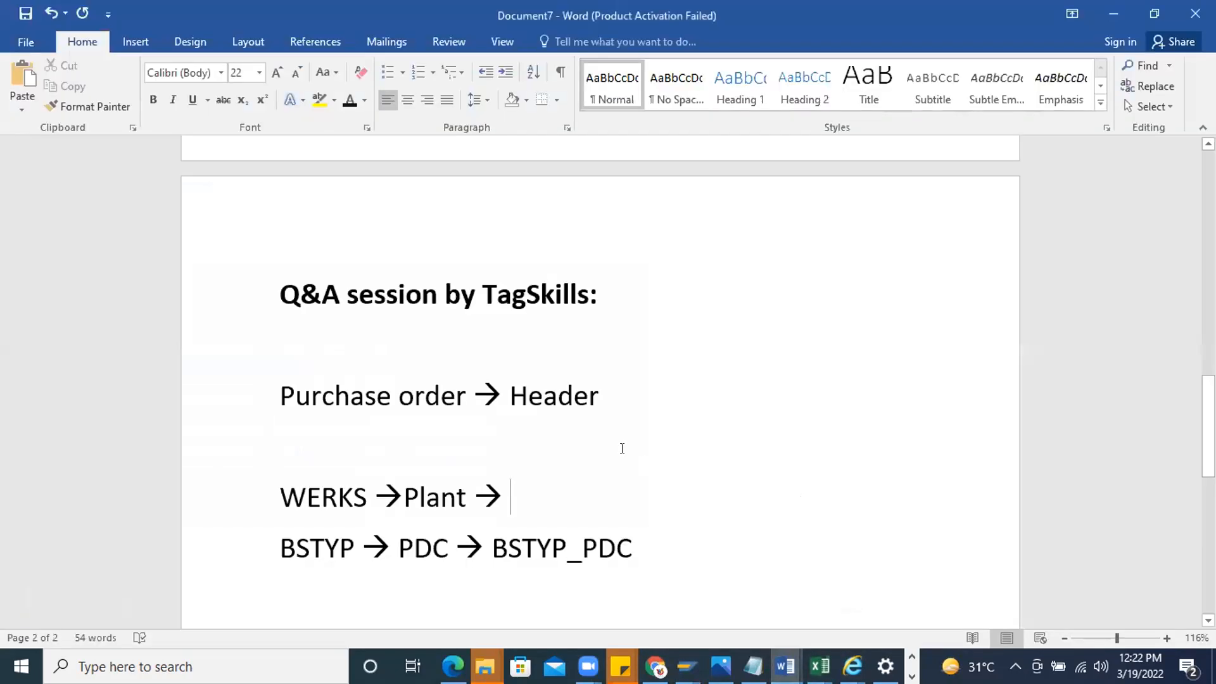
key("Return")
type("WERKS_PO")
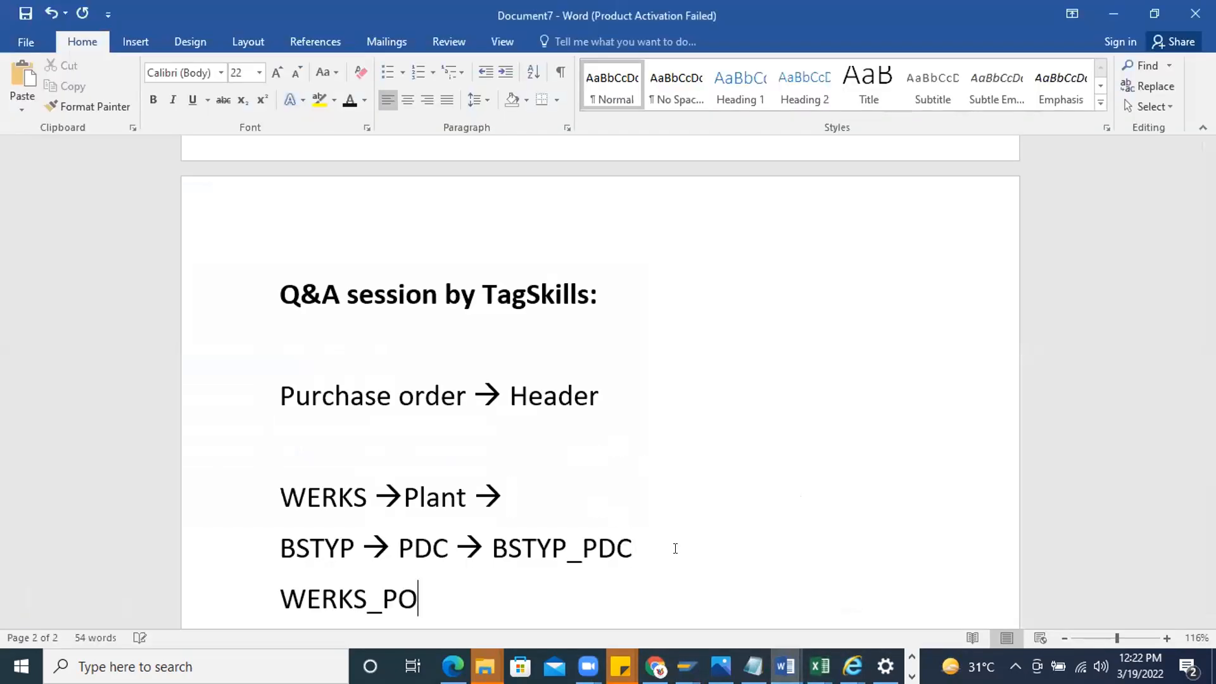
Switch to SAP, return to the Easy Access screen, and run transaction CL03 for classes
key("alt+Tab")
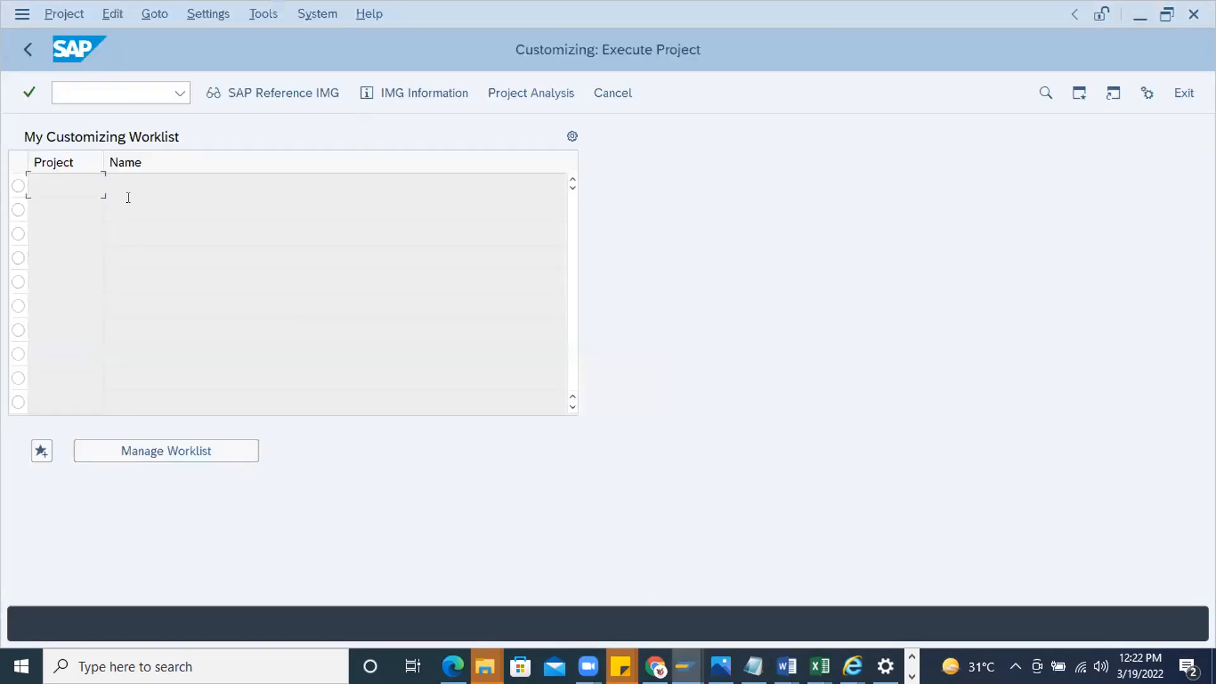
key("alt+Tab")
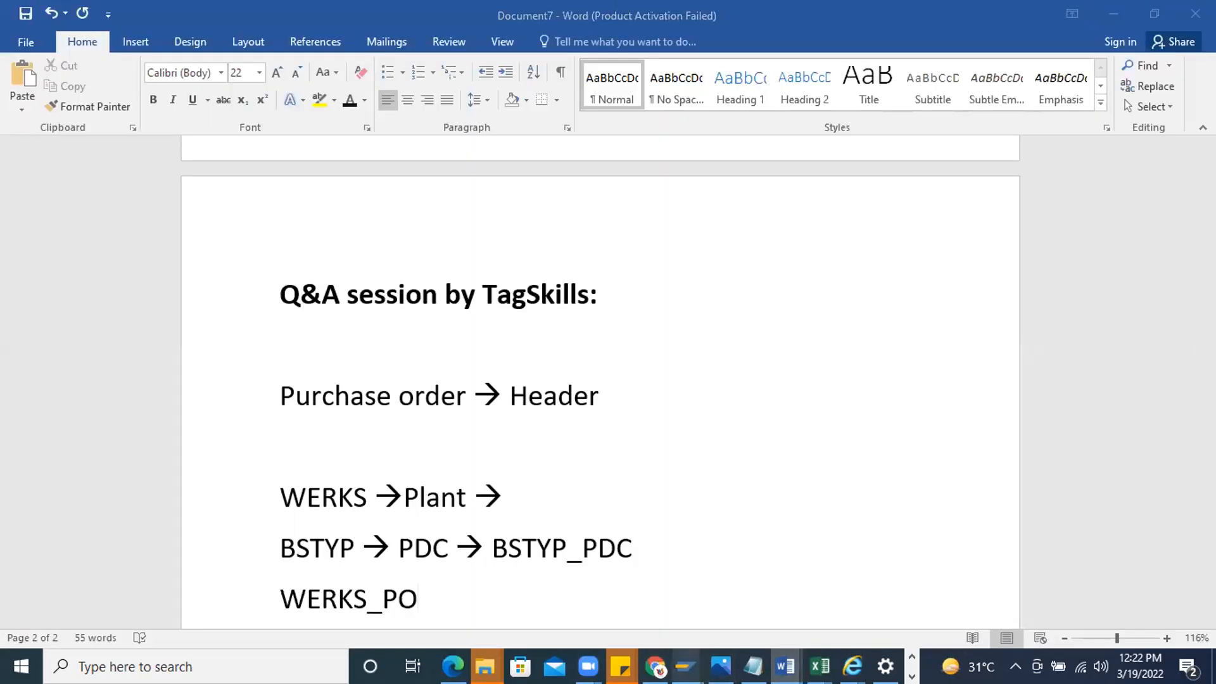
mouse_move(686, 666)
left_click(1086, 586)
left_click(28, 49)
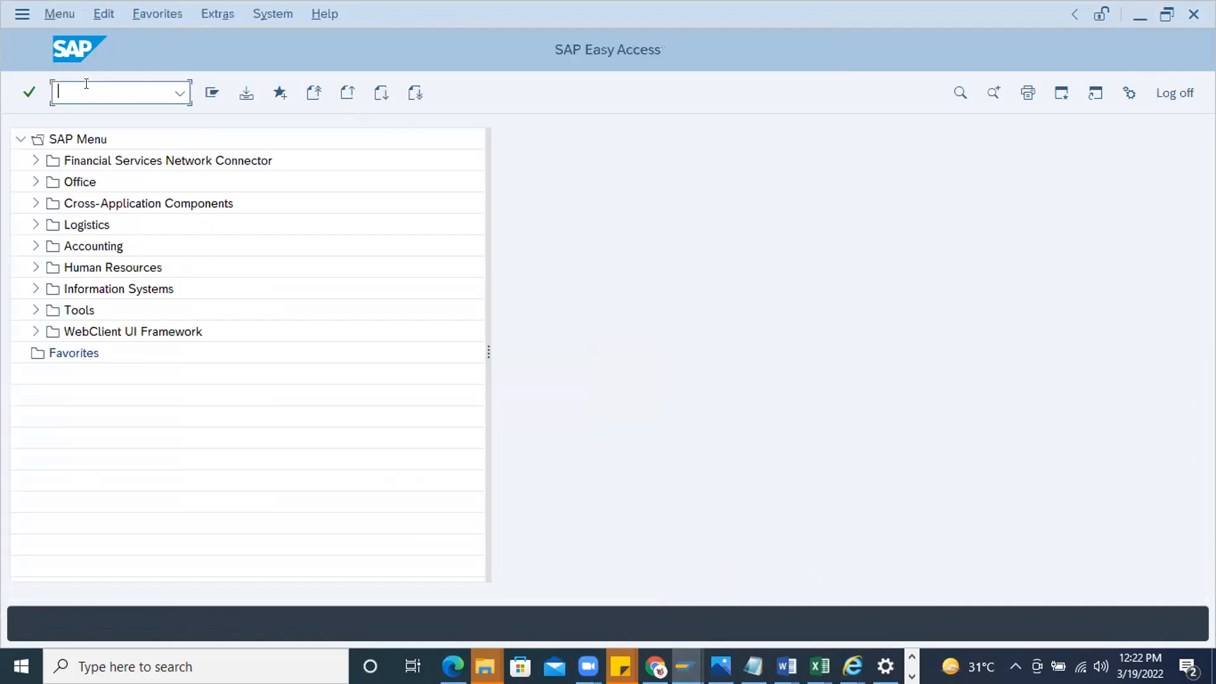
type("Cl03")
key("Return")
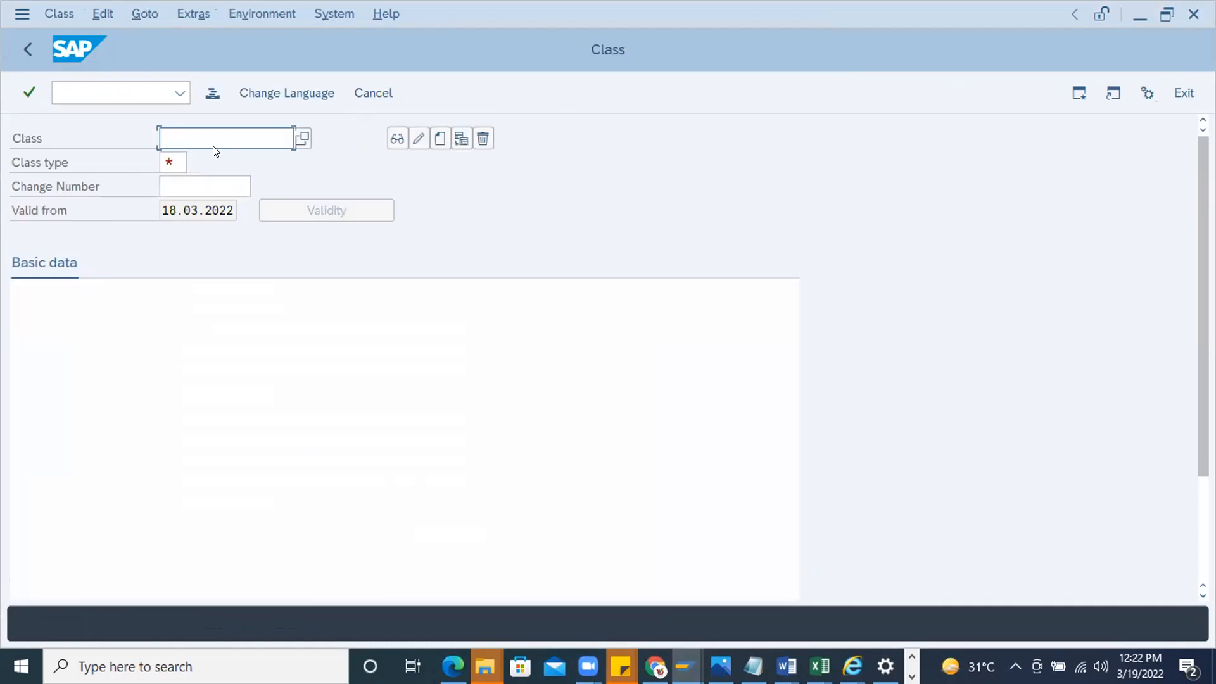
Enter PO_HEADER_Release as the class name and copy it
type("PO_HEADER_Releas")
key("ctrl+a")
key("ctrl+c")
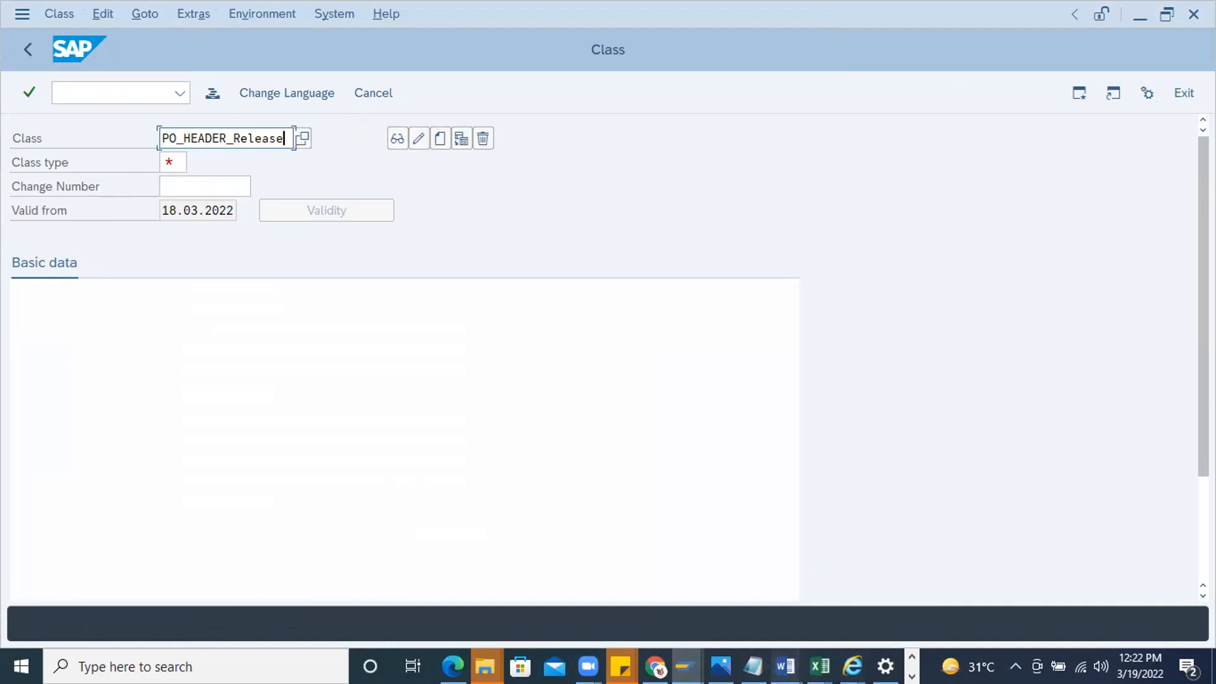
Switch to the Word notes and add the line "Class - PO_HEADER_Release" below the characteristic names
mouse_move(785, 667)
left_click(1140, 592)
key("Return")
type("Cls")
key("BackSpace")
type("ass - PO_HEADER_Release")
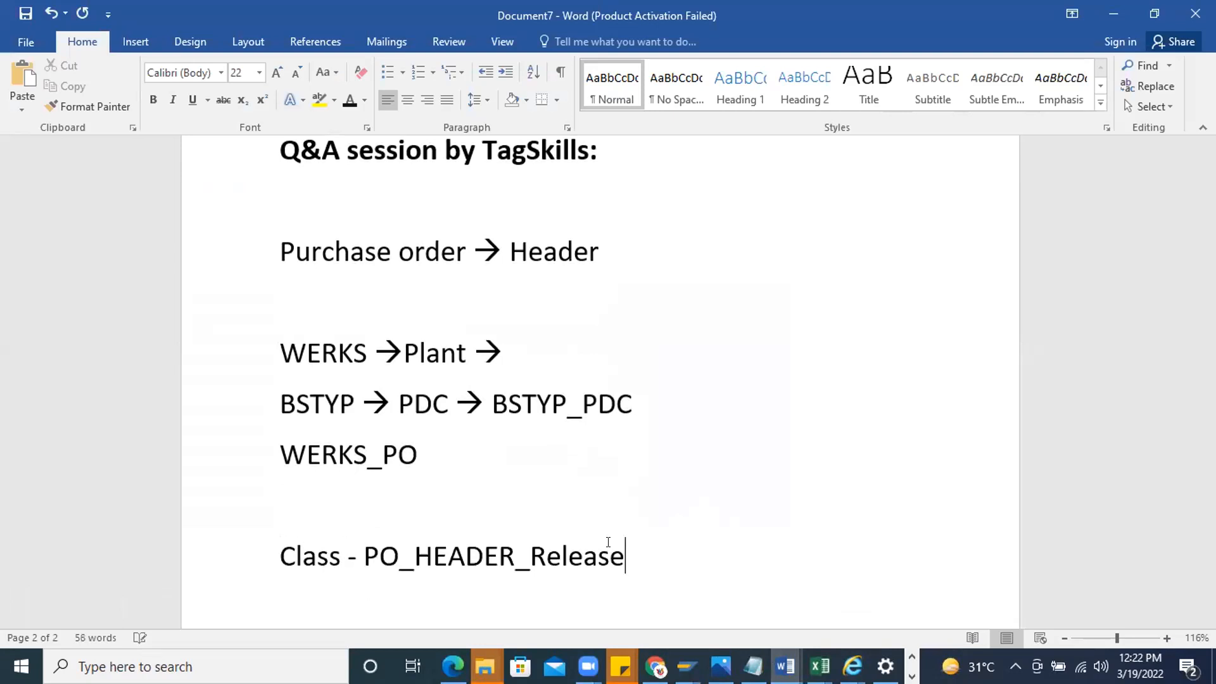
Switch to the SAP class screen and start creating class PO_HEADER_RELEASE with class type 032
key("alt+Tab")
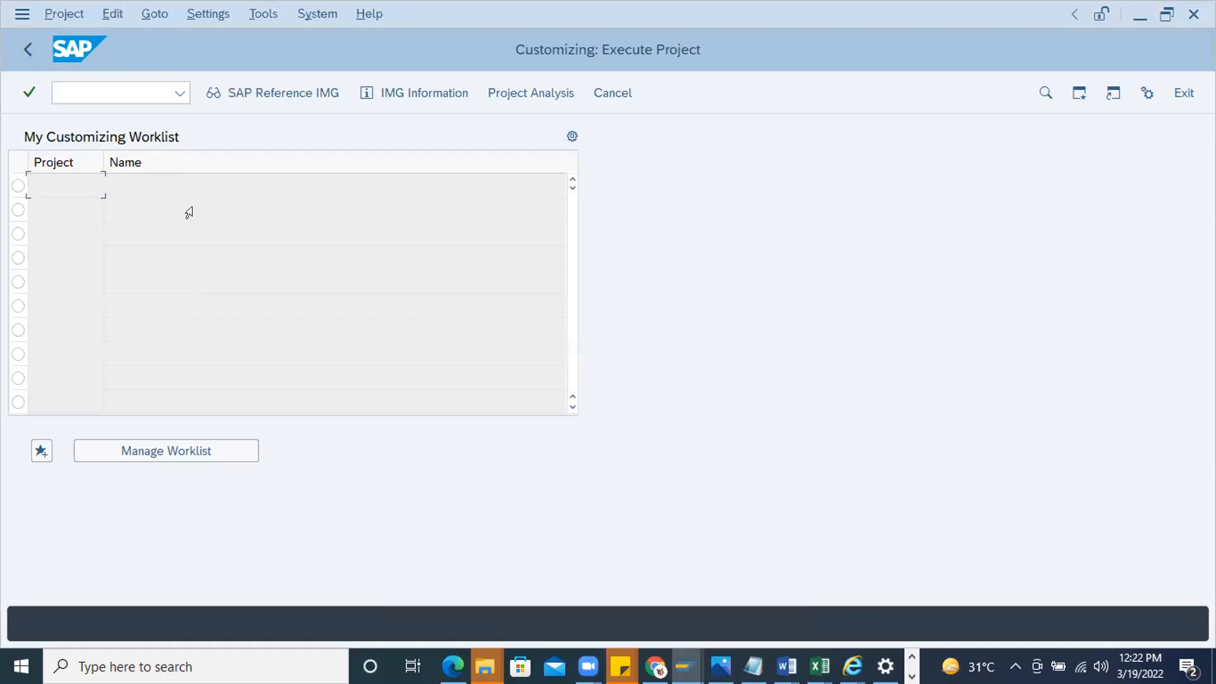
key("alt+Tab")
key("alt+Tab")
key("alt+Tab")
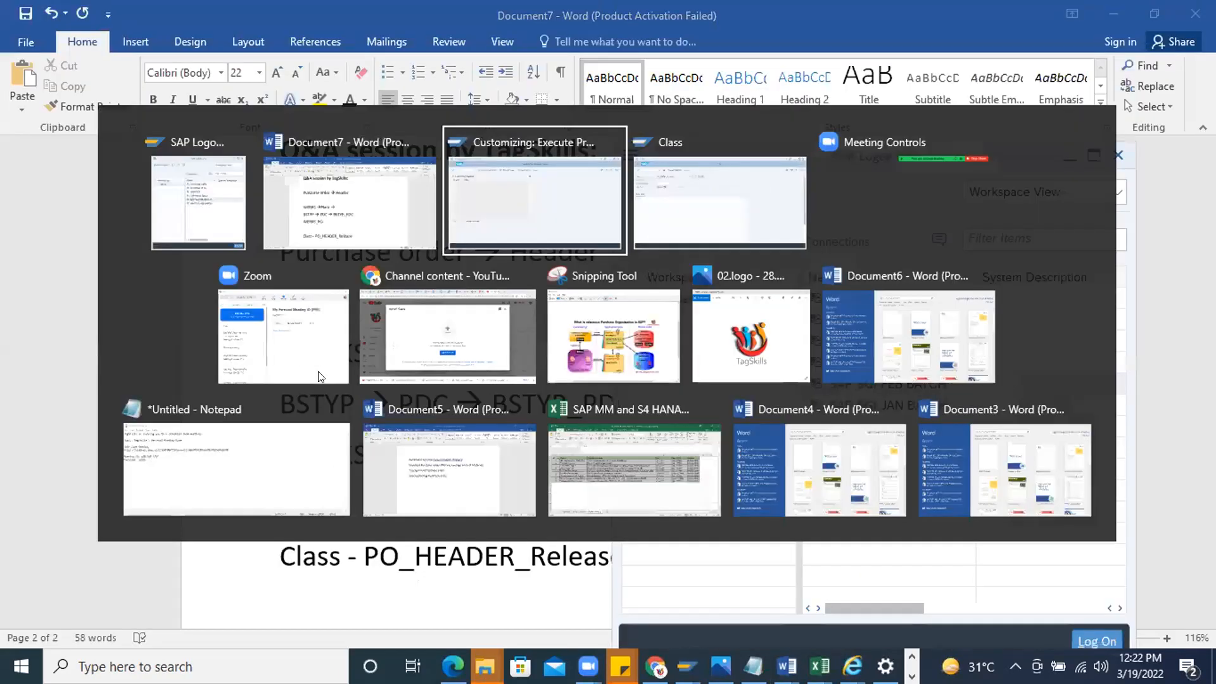
left_click(179, 157)
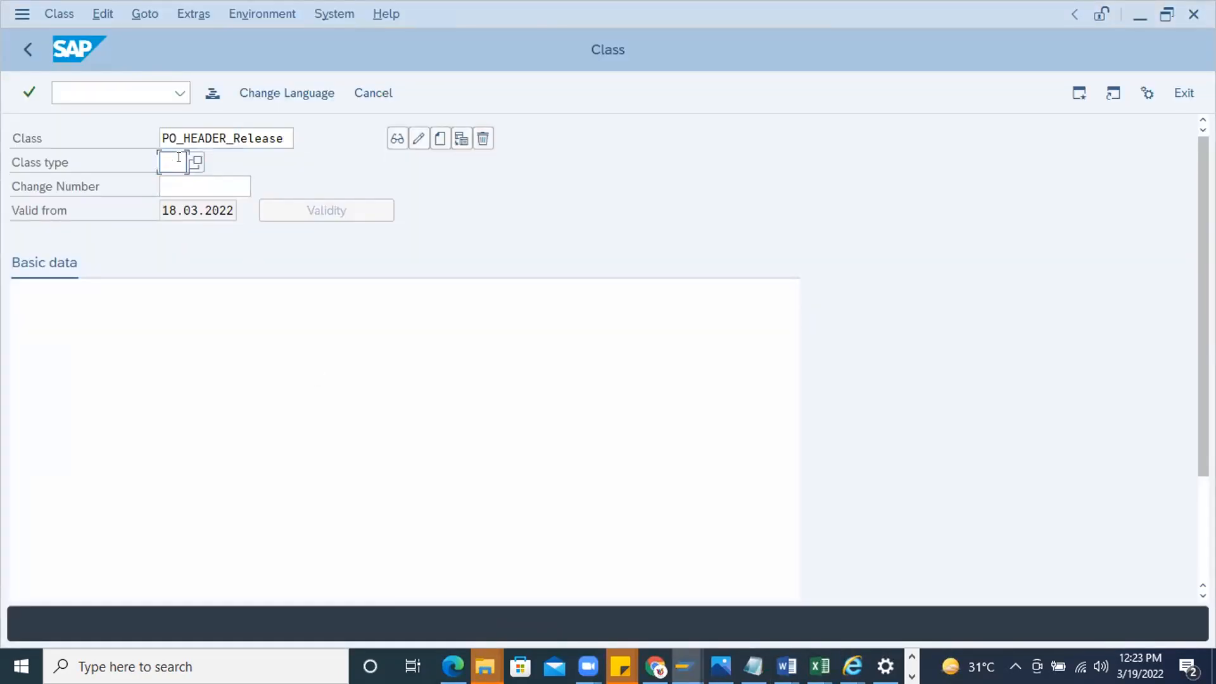
type("032")
key("Return")
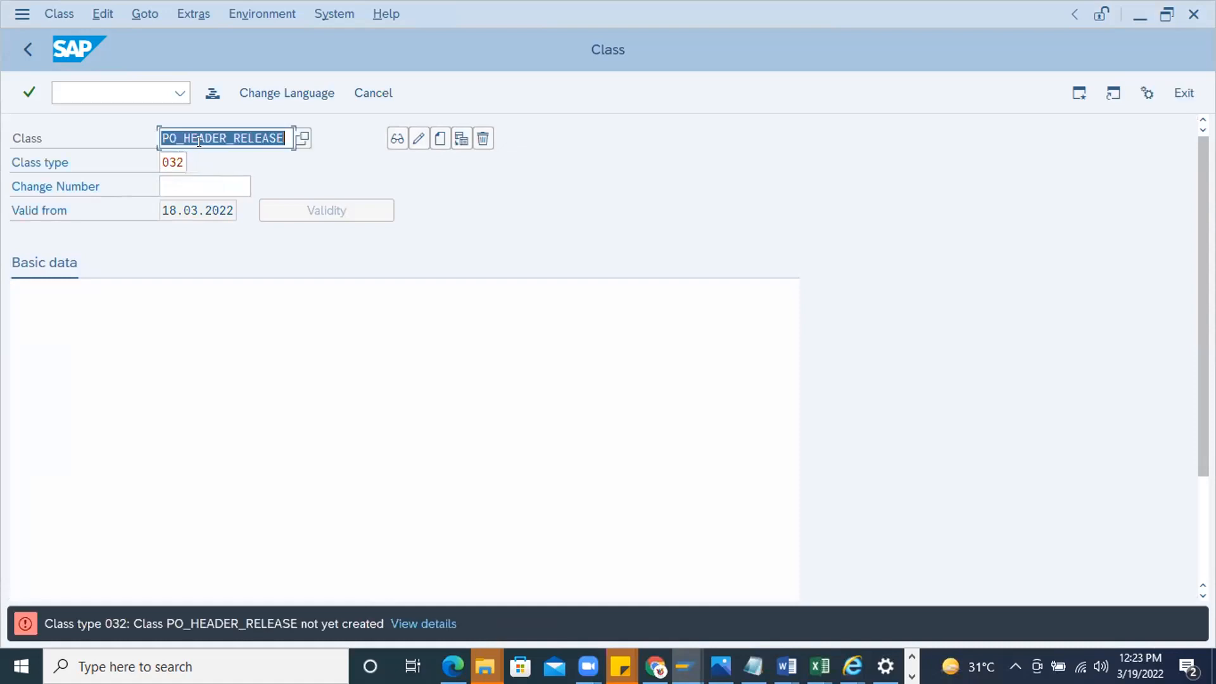
left_click(437, 135)
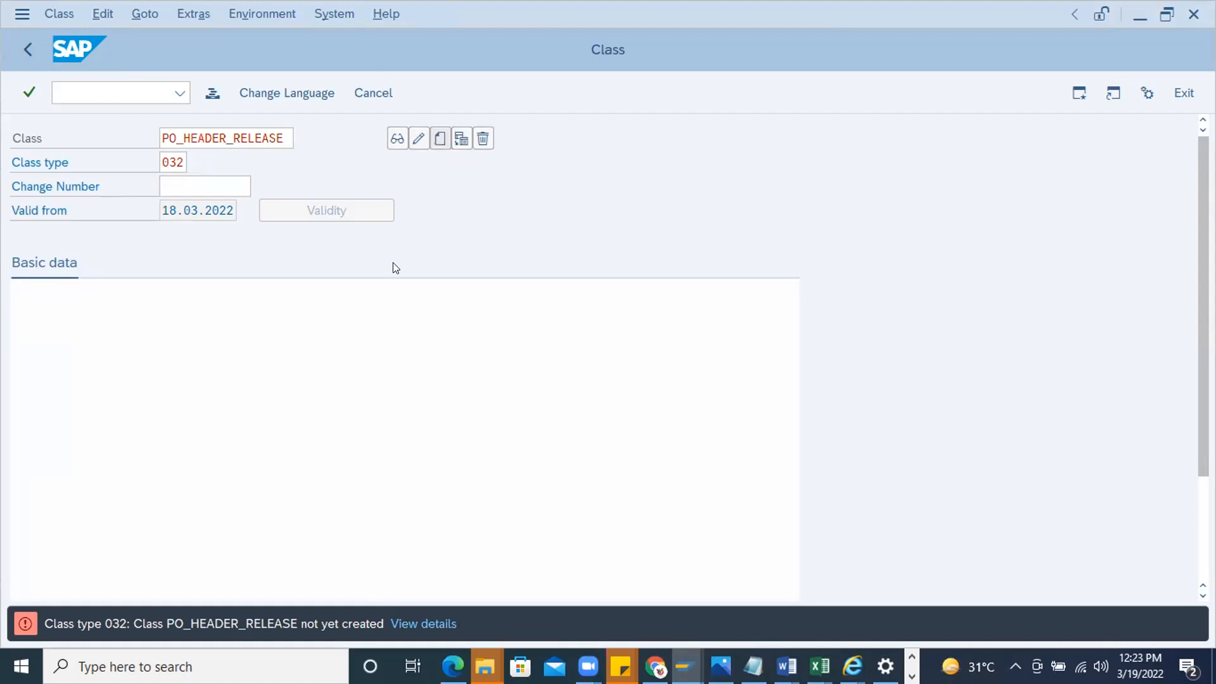
Copy the class name into the description so it reads PO_HEADER_RELEASE
left_click_drag(281, 135, 38, 124)
key("ctrl+c")
left_click(196, 334)
key("ctrl+v")
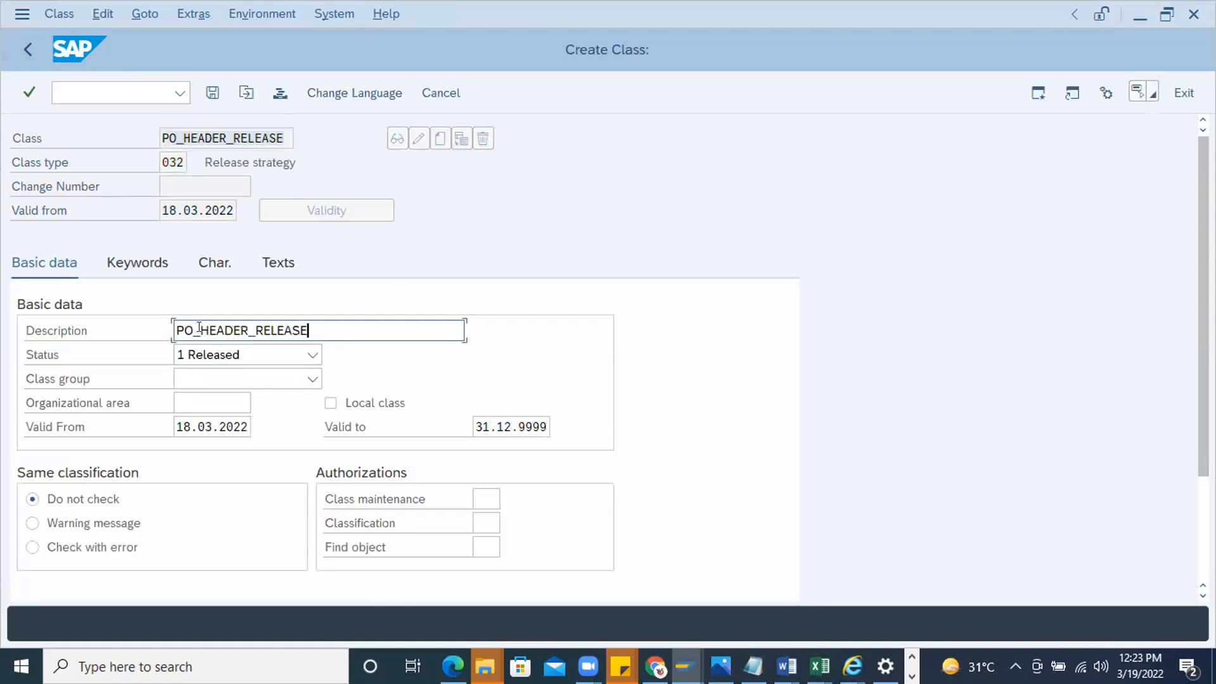
double_click(199, 320)
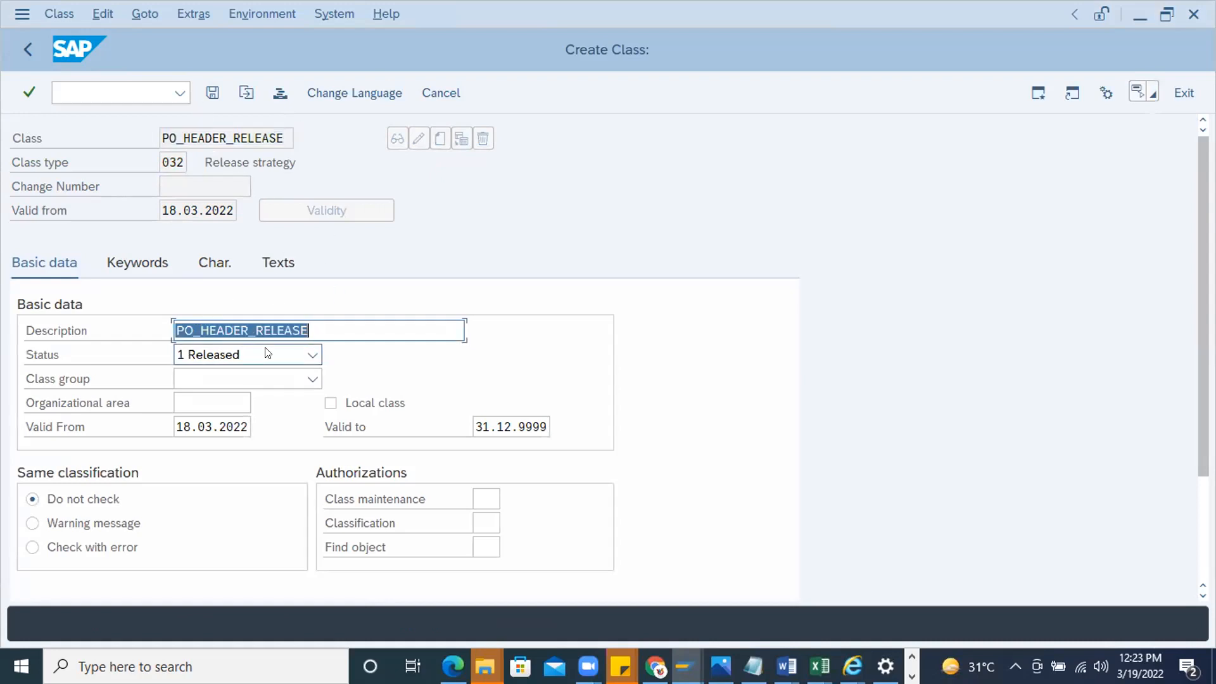
Add BSTYP_PDC, copied from the Word notes, as the first characteristic of the class
left_click(129, 274)
left_click(206, 266)
left_click(787, 666)
left_click(1136, 602)
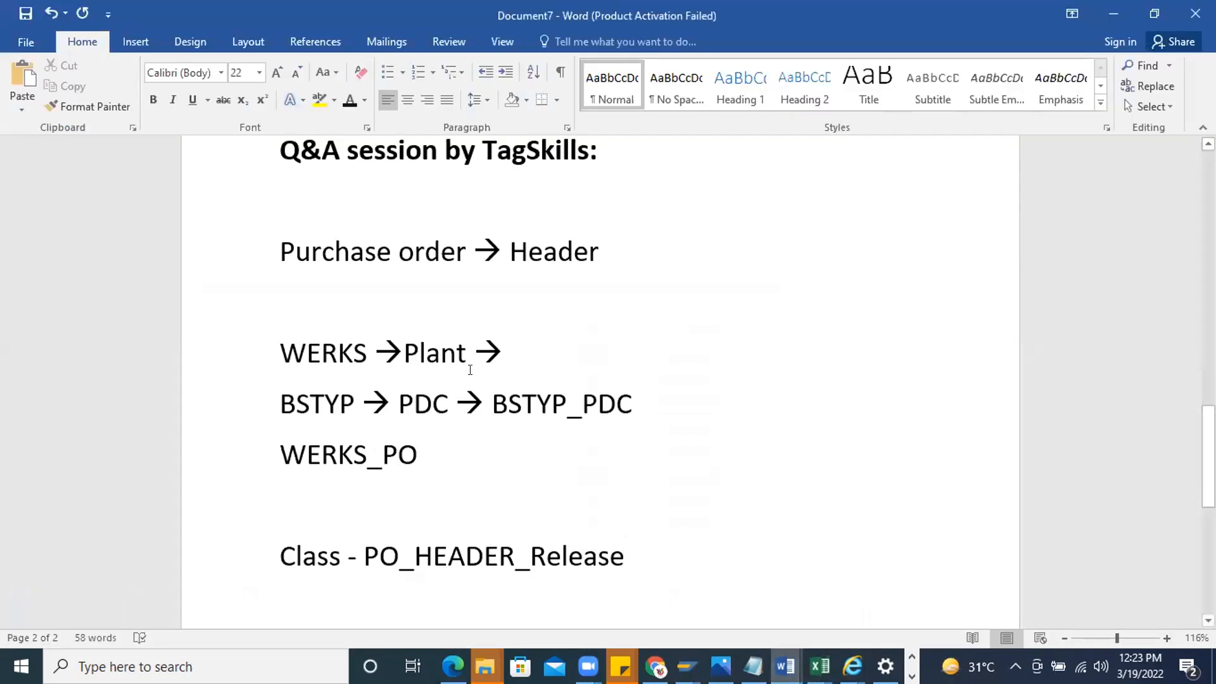
double_click(577, 407)
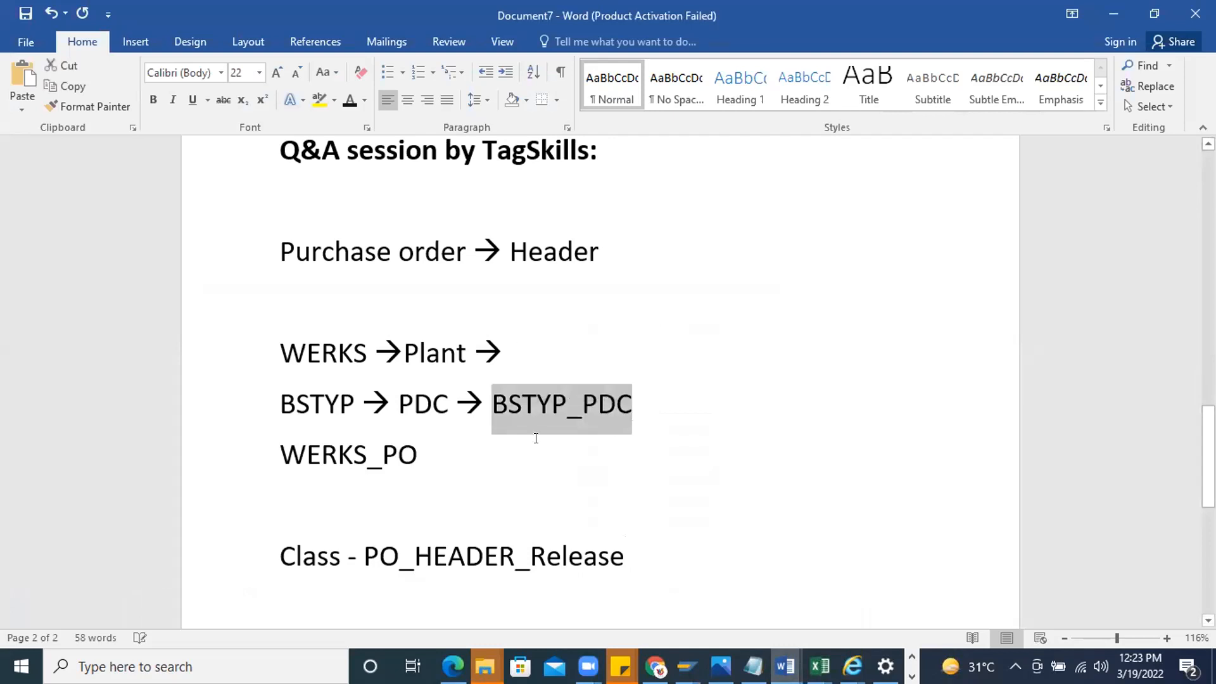
key("alt+Tab")
key("ctrl+v")
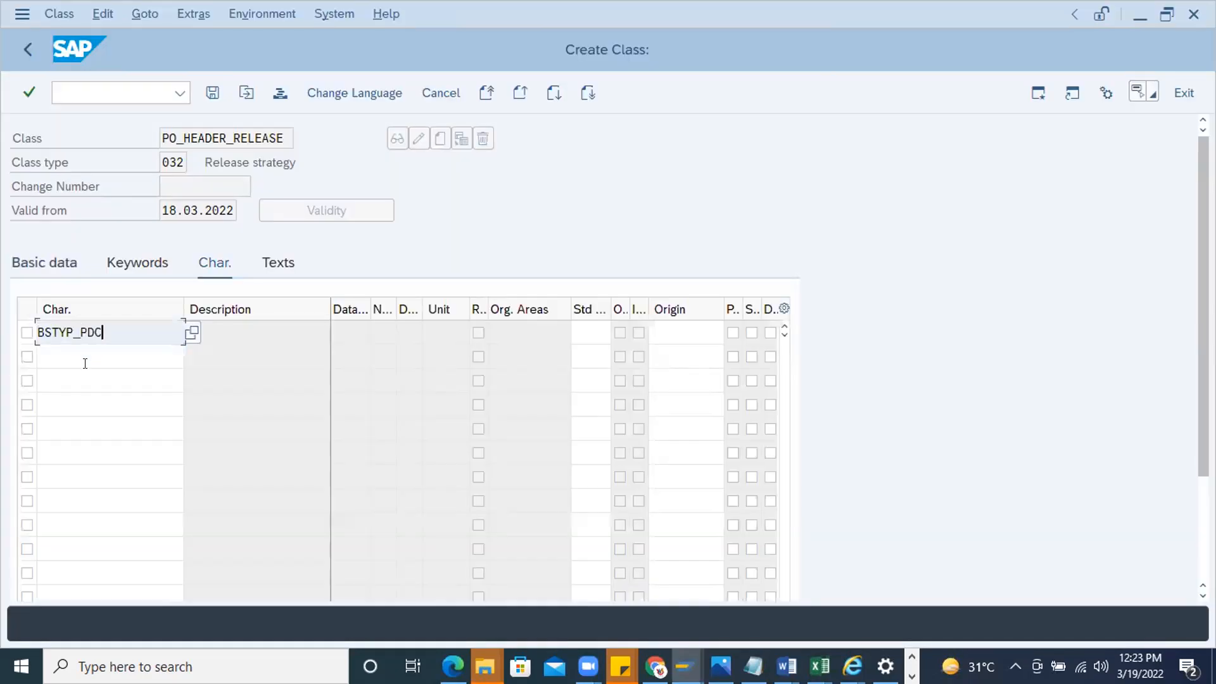
Add WERKS_PO, copied from the Word notes, as the second characteristic and confirm the characteristic list
left_click(91, 361)
key("alt+Tab")
double_click(310, 453)
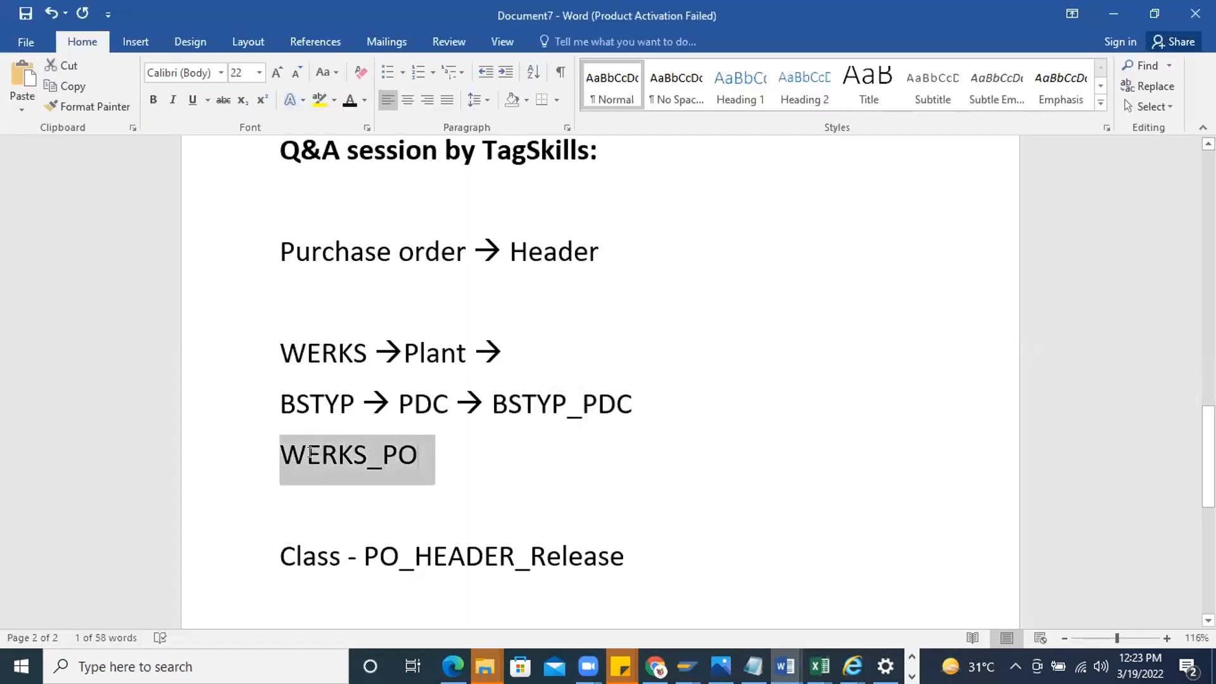
key("alt+Tab")
key("ctrl+v")
key("Return")
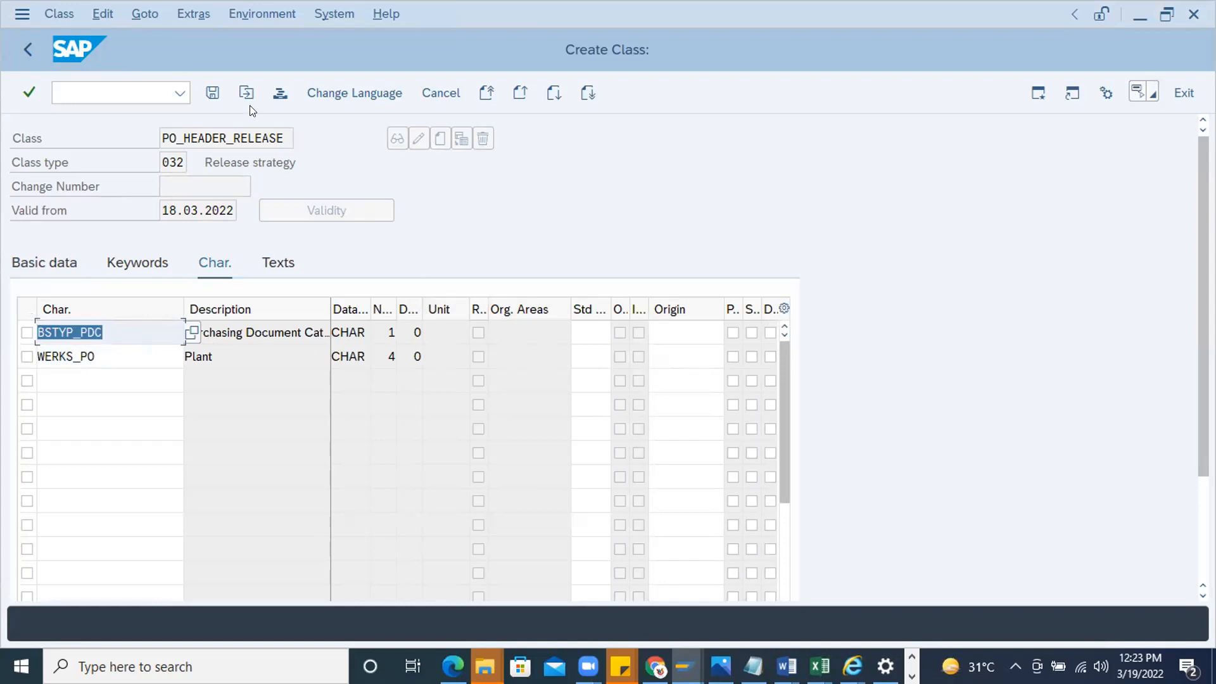
Review the keywords and basic data of the class and save it
left_click(120, 264)
left_click(70, 263)
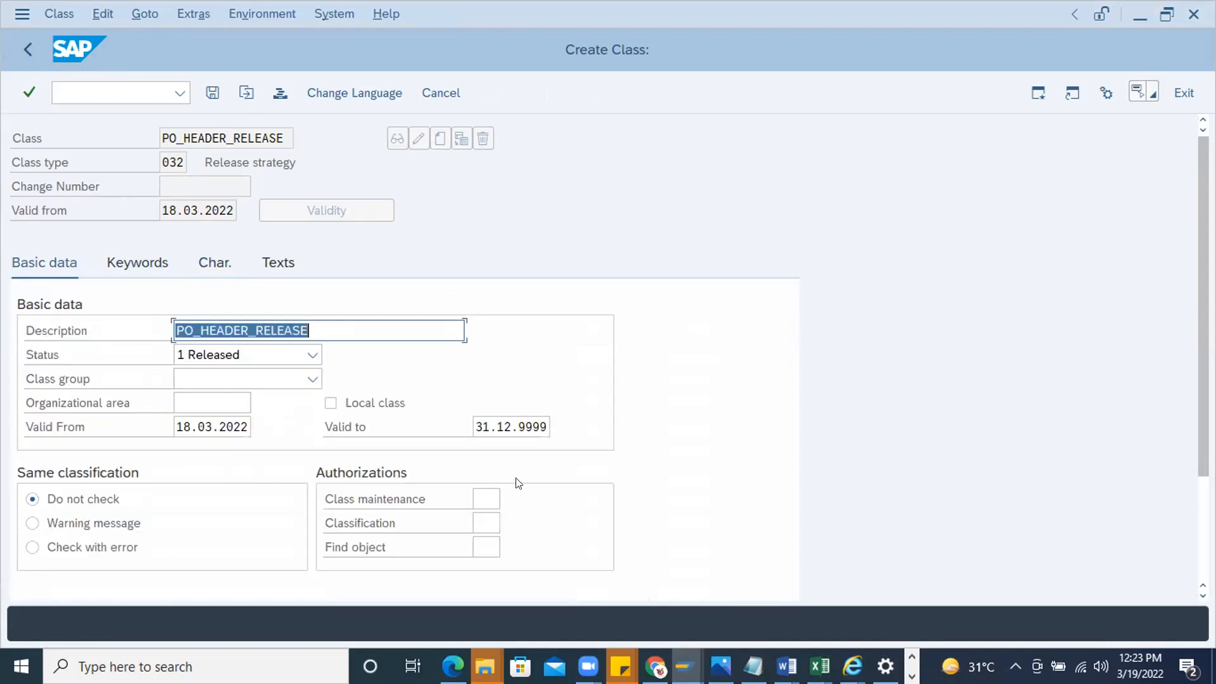
left_click(280, 93)
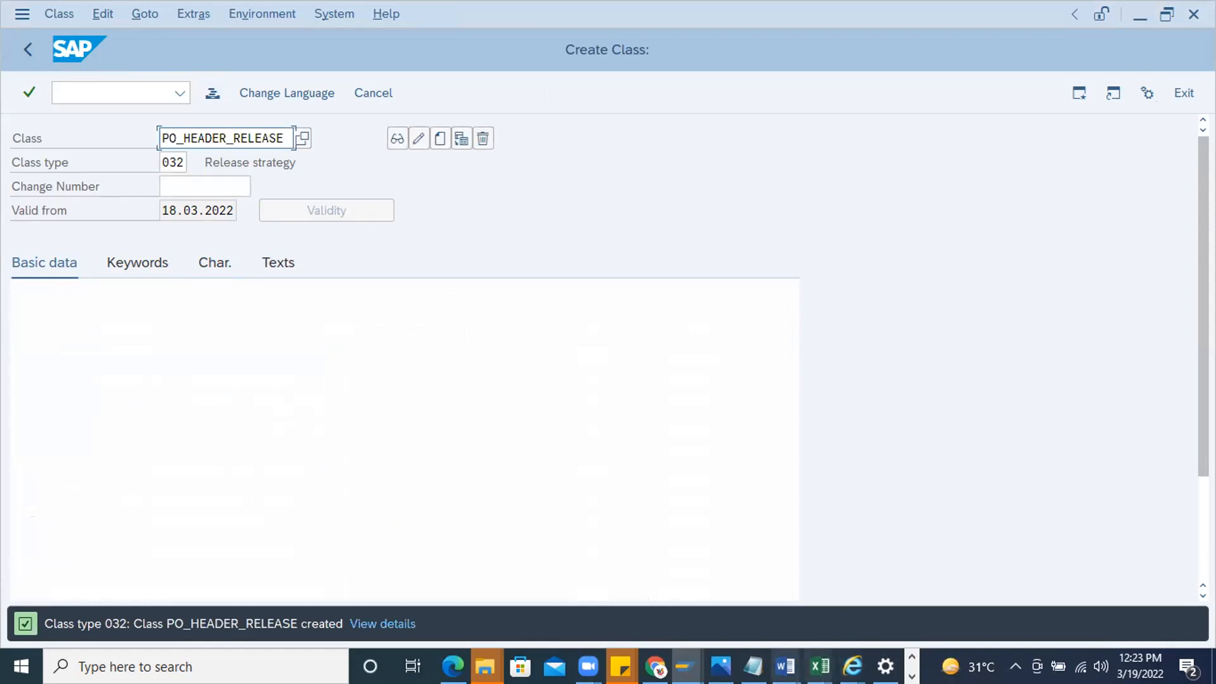
Switch to the Word notes and add two new lines below the class line
left_click(785, 666)
left_click(1135, 597)
scroll(477, 524, "down", 2)
left_click(750, 456)
key("Return")
key("Return")
Switch to SAP, return to the Easy Access screen, run transaction SPRO, and display the SAP Reference IMG
key("alt+Tab")
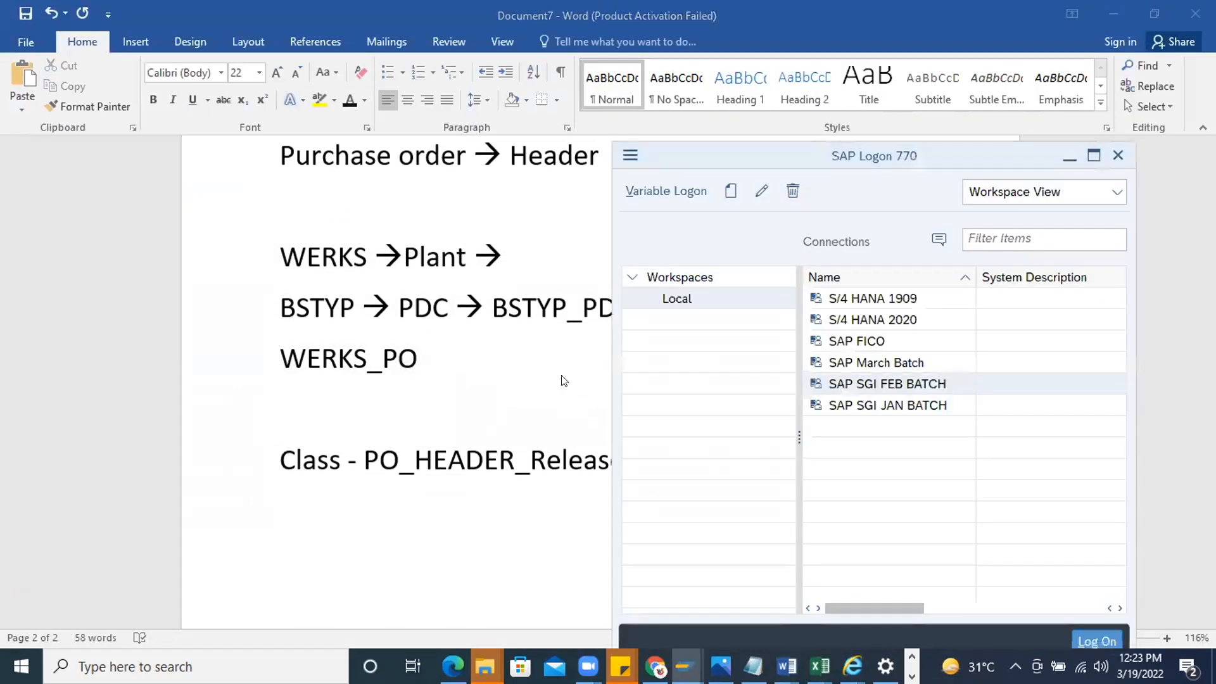
key("alt+Tab")
left_click(25, 50)
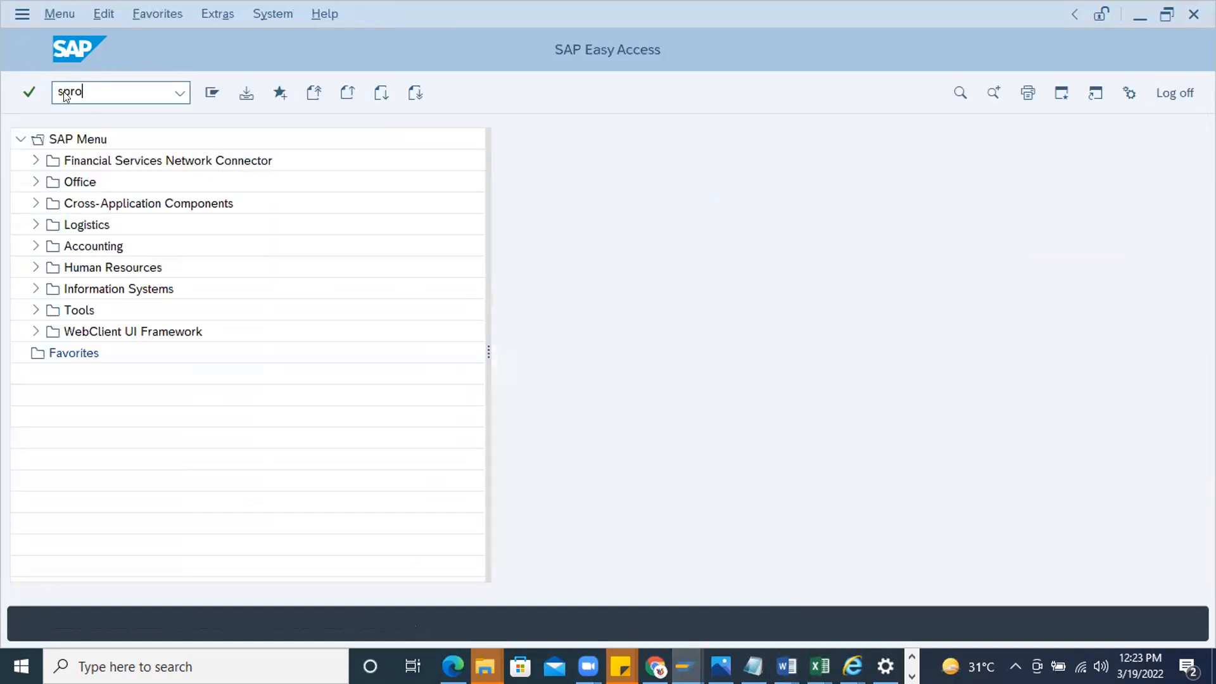
type("spro")
key("Return")
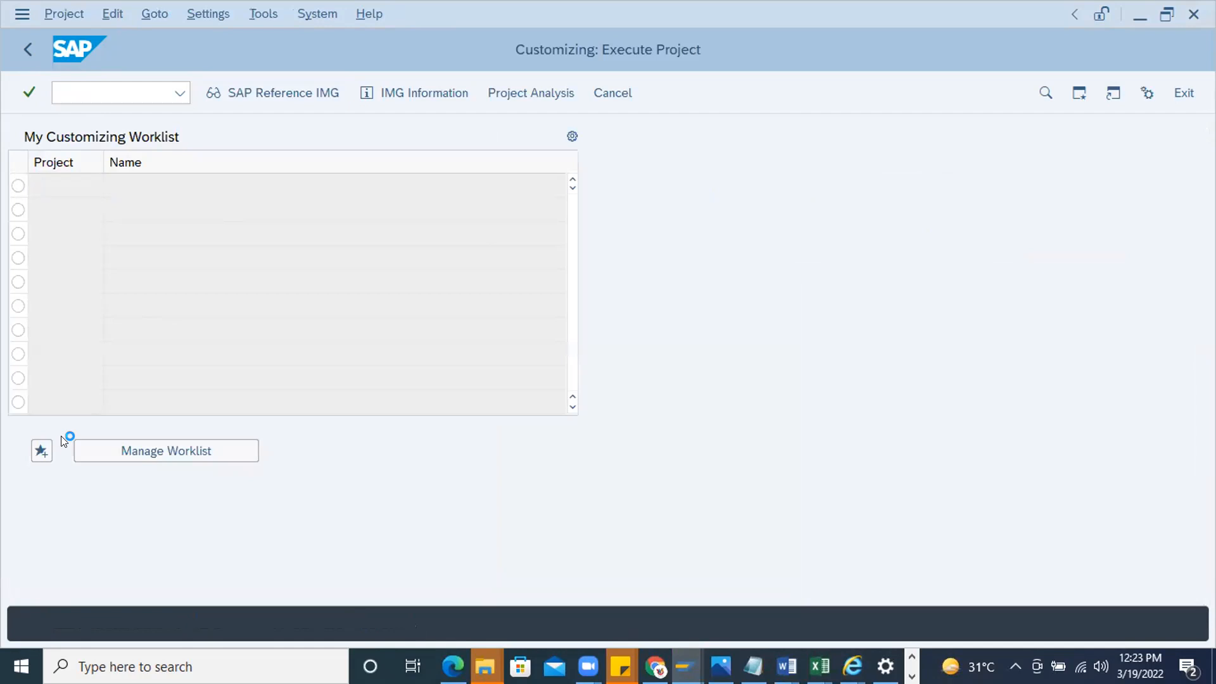
key("F5")
Open the release groups of Define Release Procedure for Purchase Orders, under Materials Management, Purchasing, Purchase Order
scroll(161, 433, "down", 4)
scroll(160, 433, "down", 3)
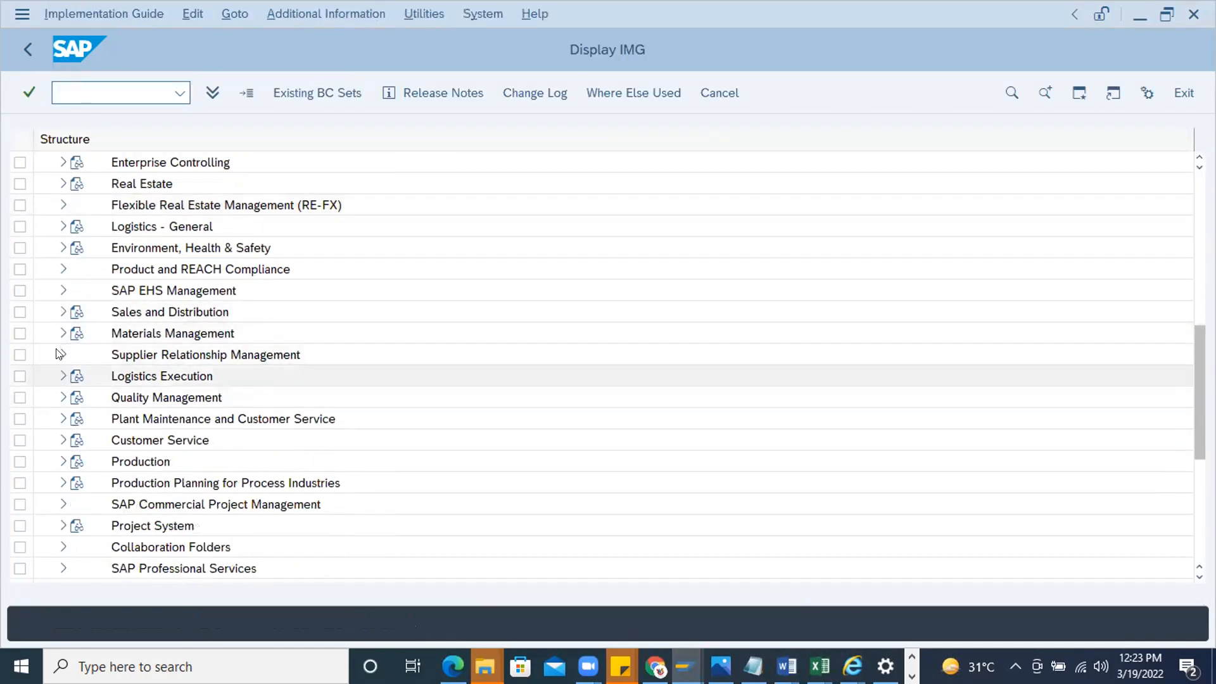
left_click(63, 333)
left_click(80, 397)
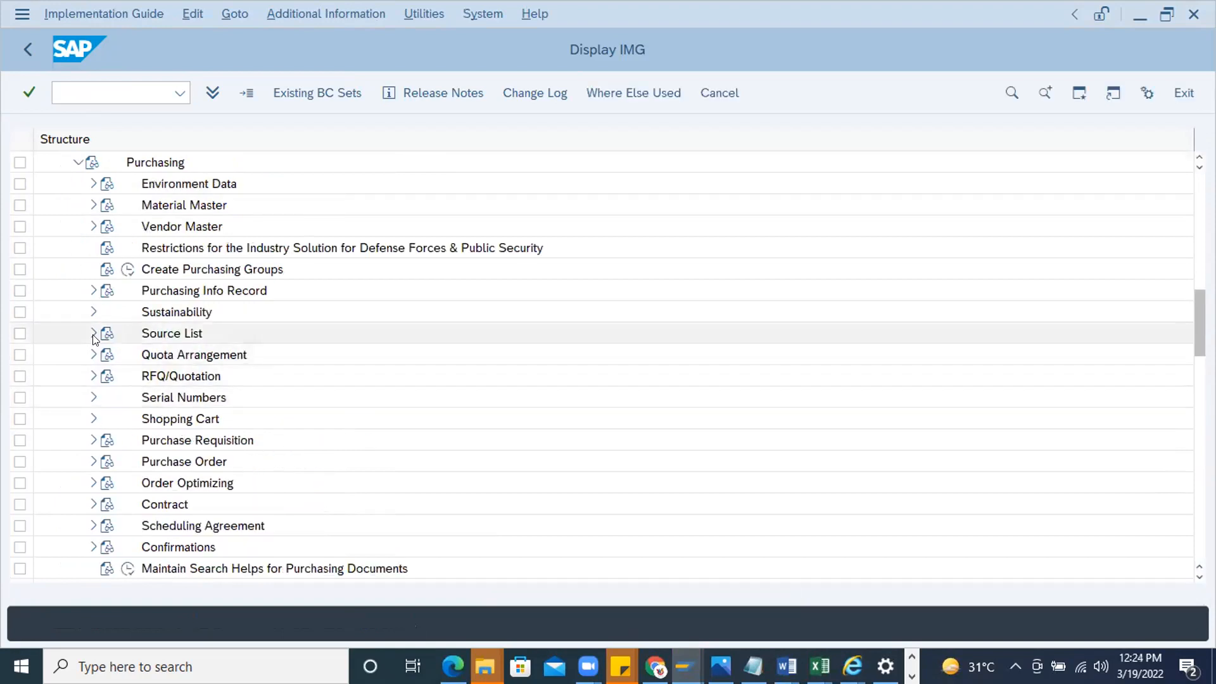
left_click(93, 461)
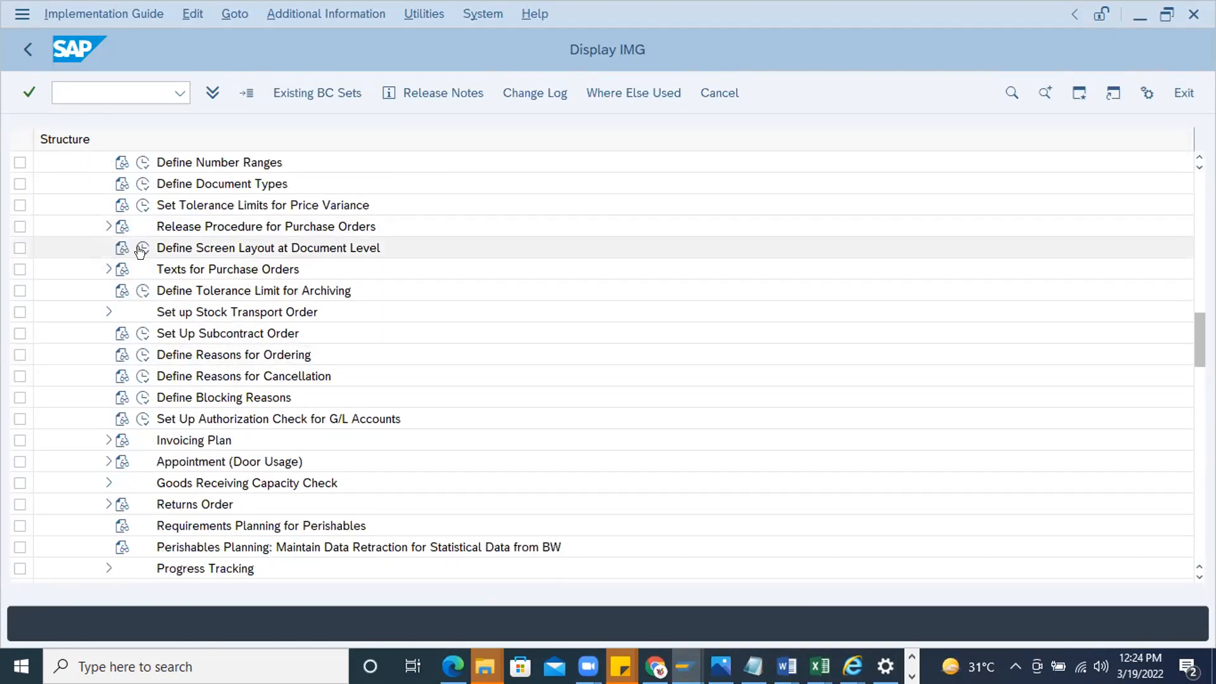
left_click(107, 226)
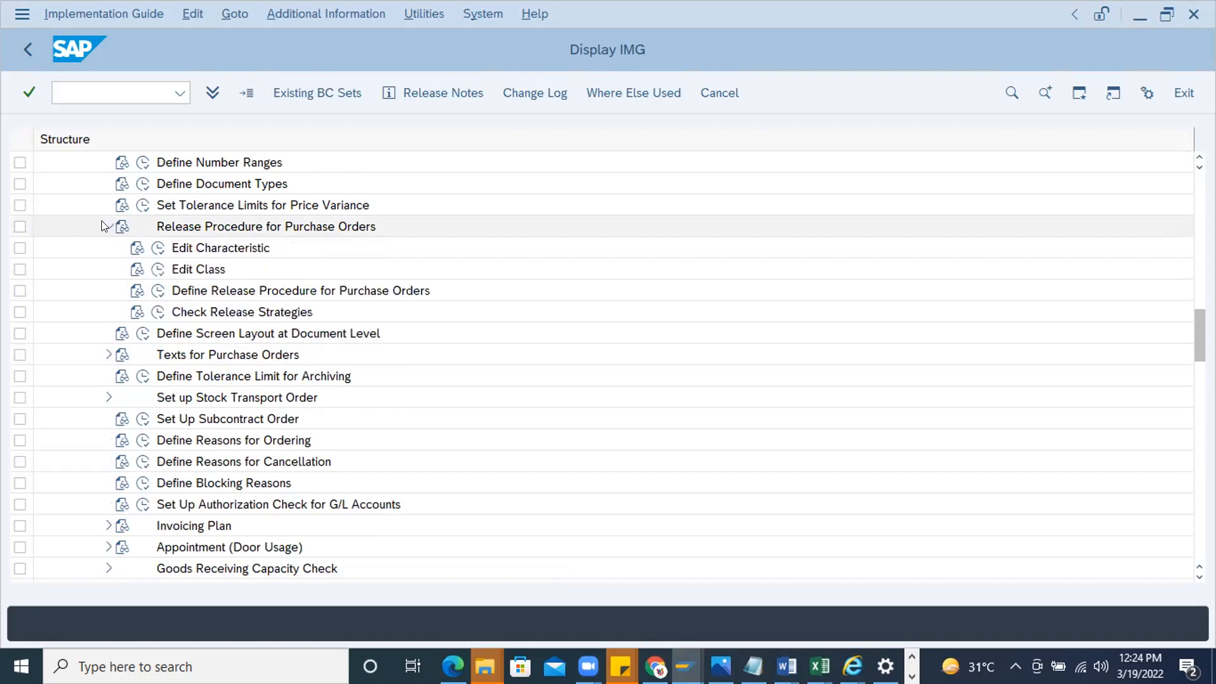
left_click(158, 290)
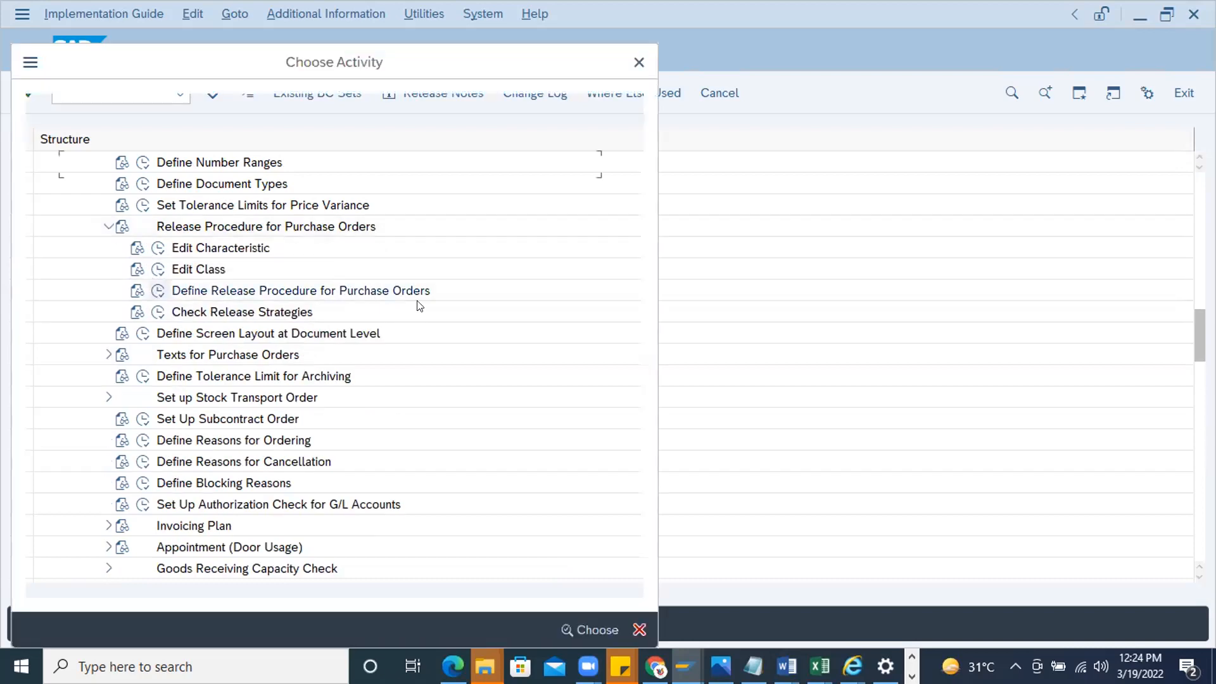
double_click(113, 160)
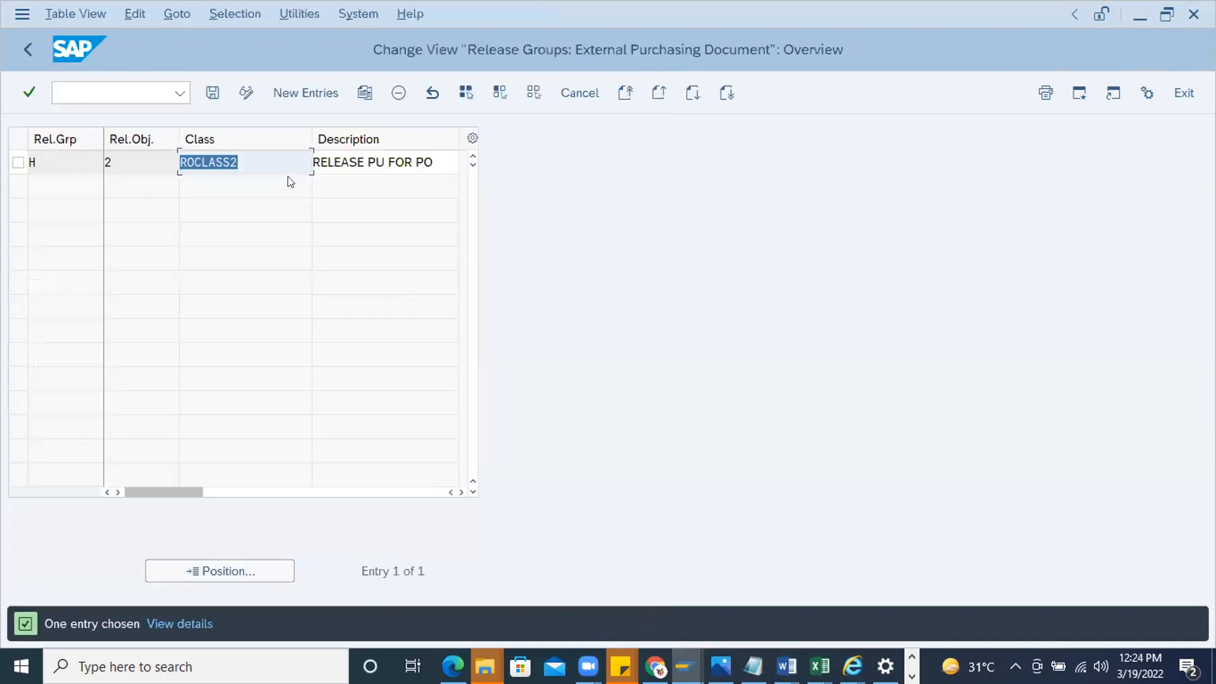
Replace the class of release group H with PO_HEADER_Release, copied from the Word notes
left_click(259, 158)
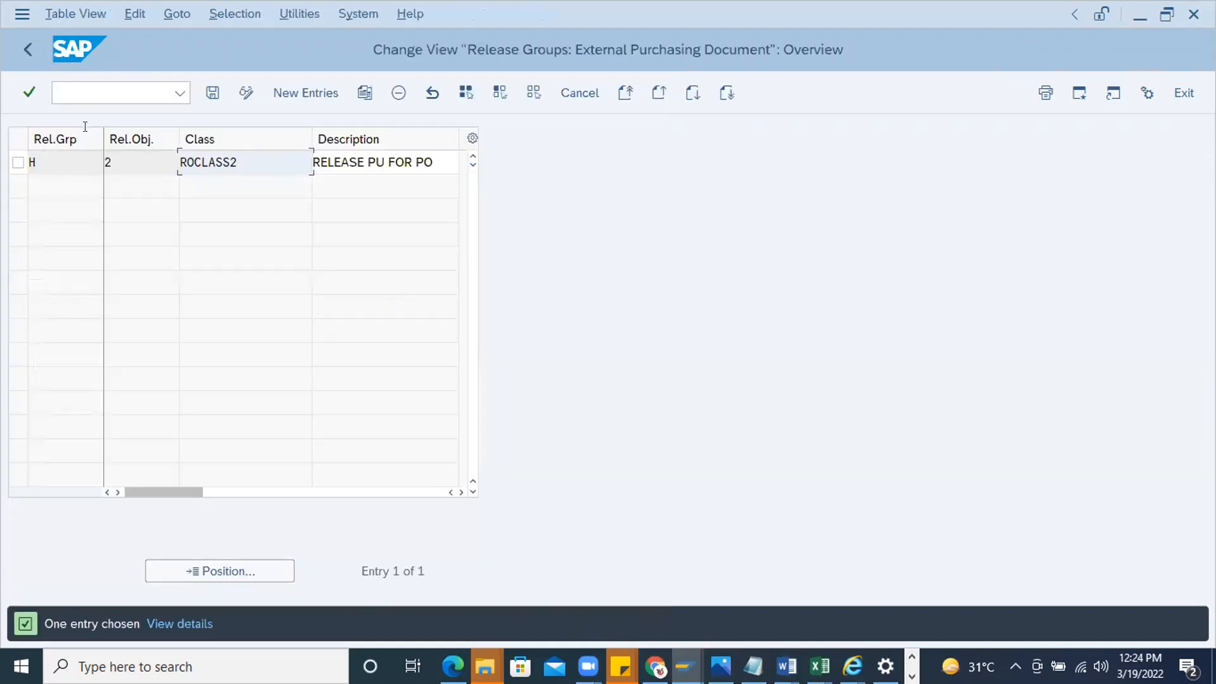
key("ctrl+a")
mouse_move(786, 666)
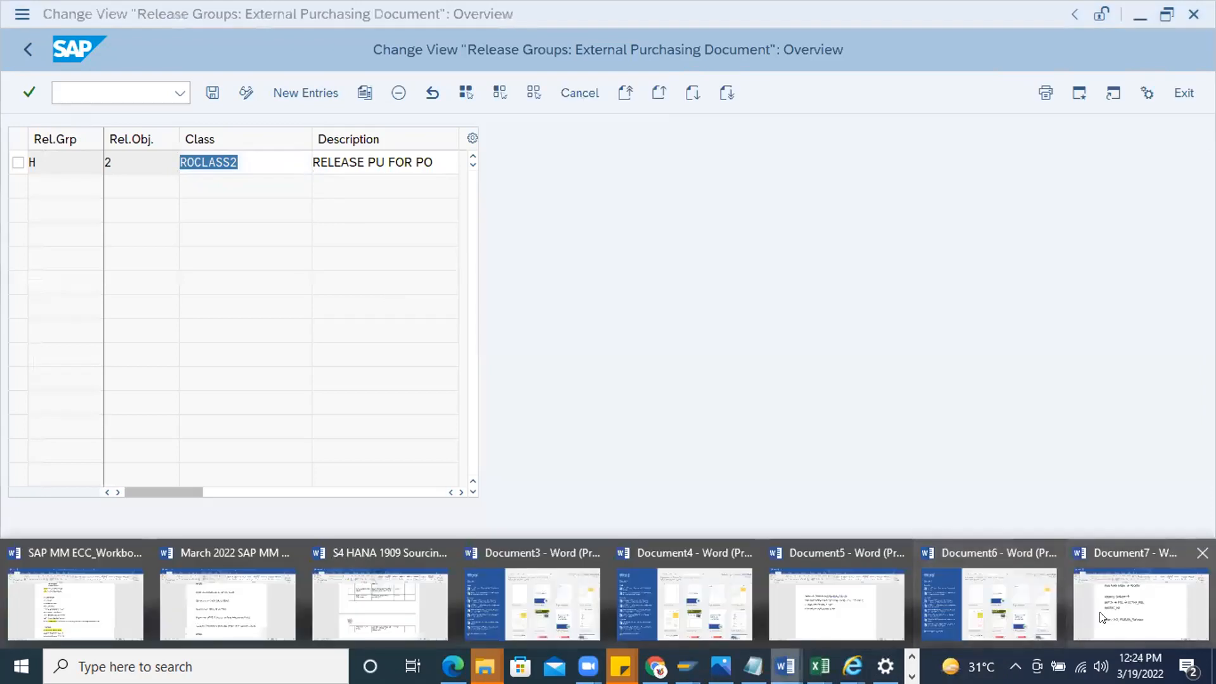
left_click(1102, 617)
left_click_drag(635, 452, 380, 461)
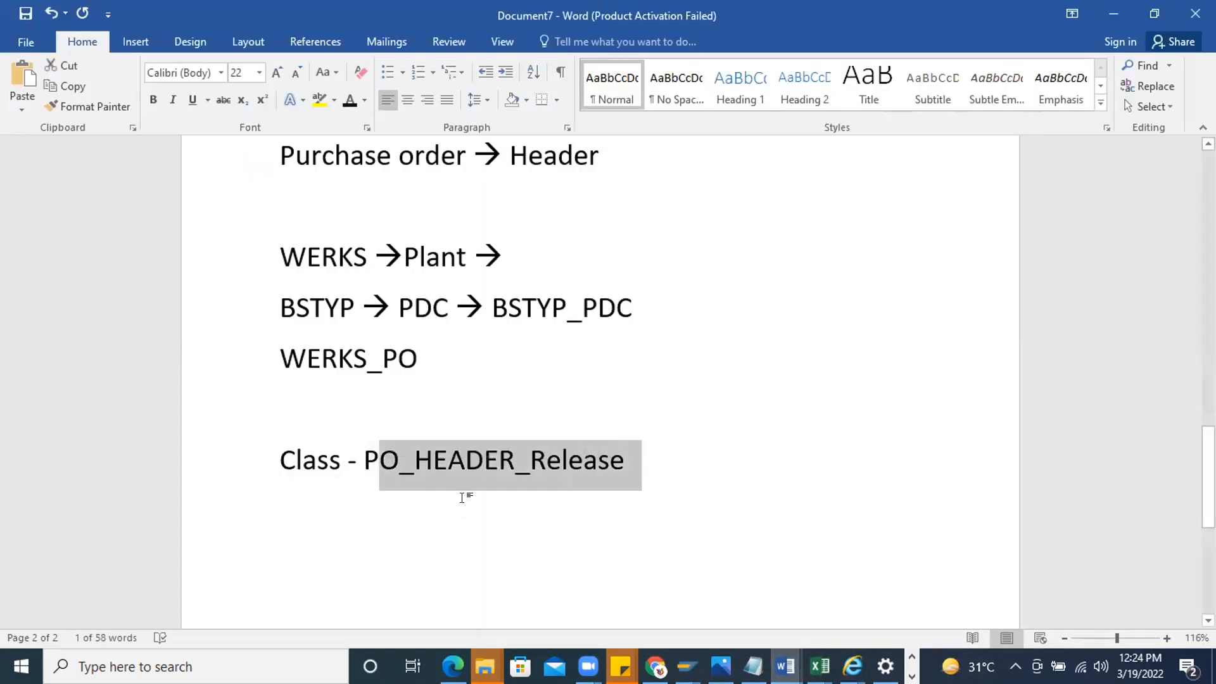
key("shift+Left")
key("alt+Tab")
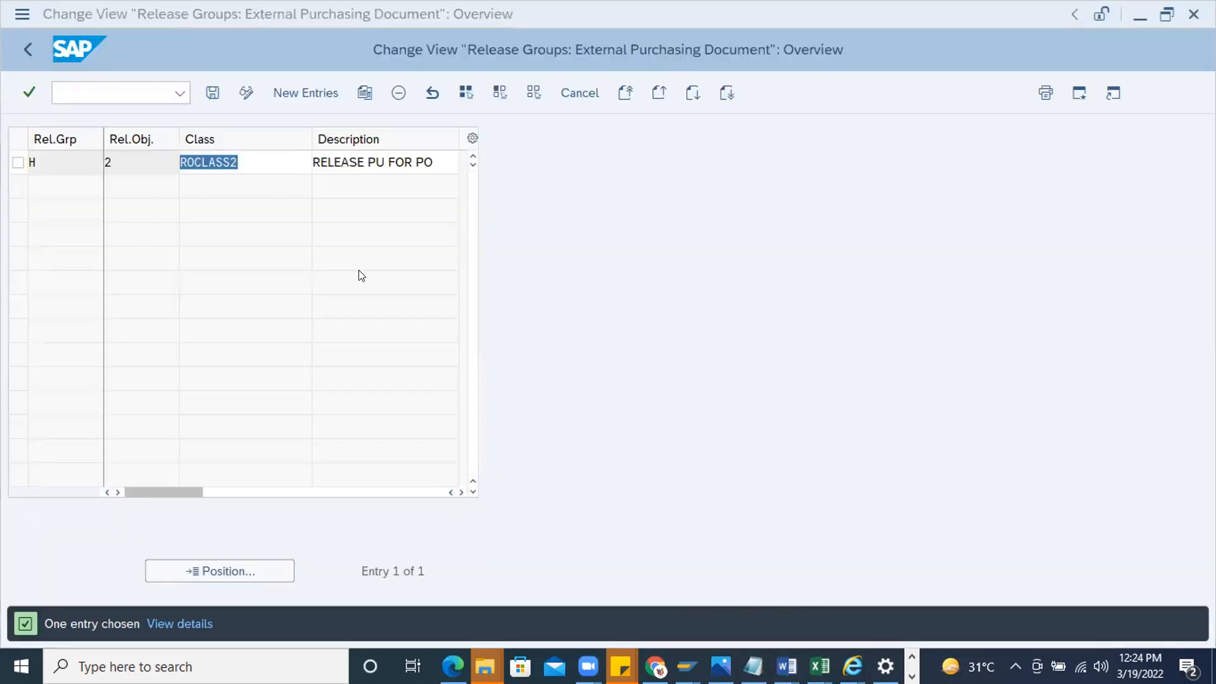
double_click(254, 163)
key("ctrl+v")
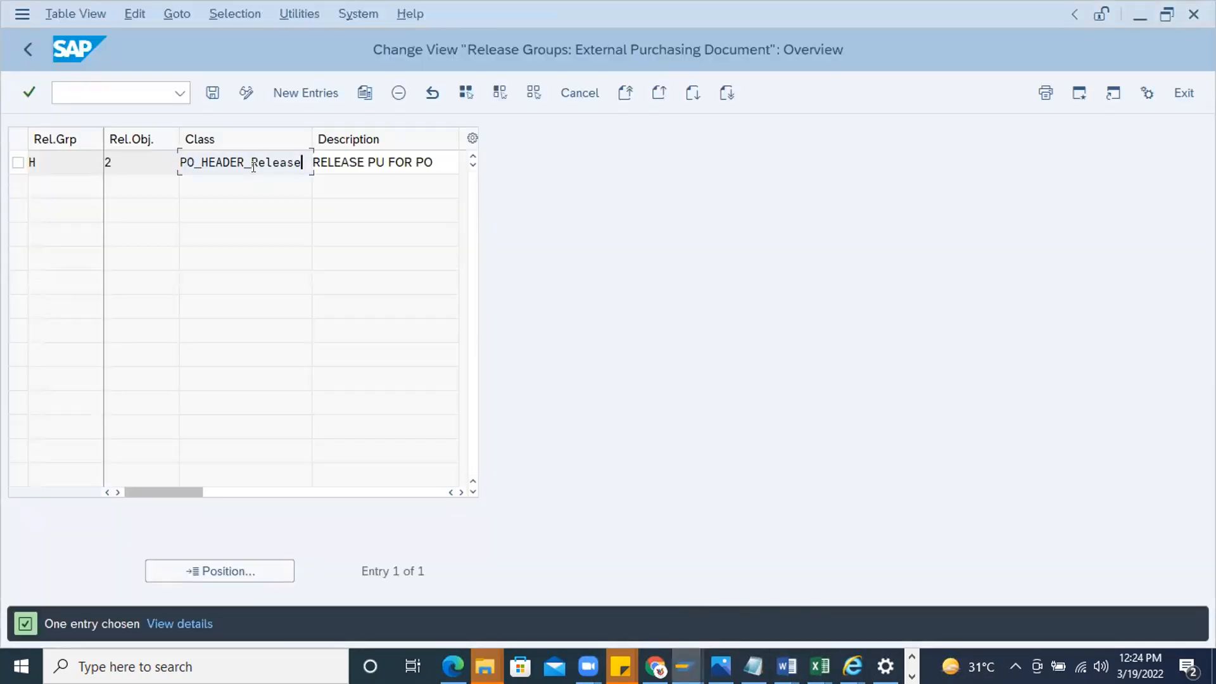
key("Return")
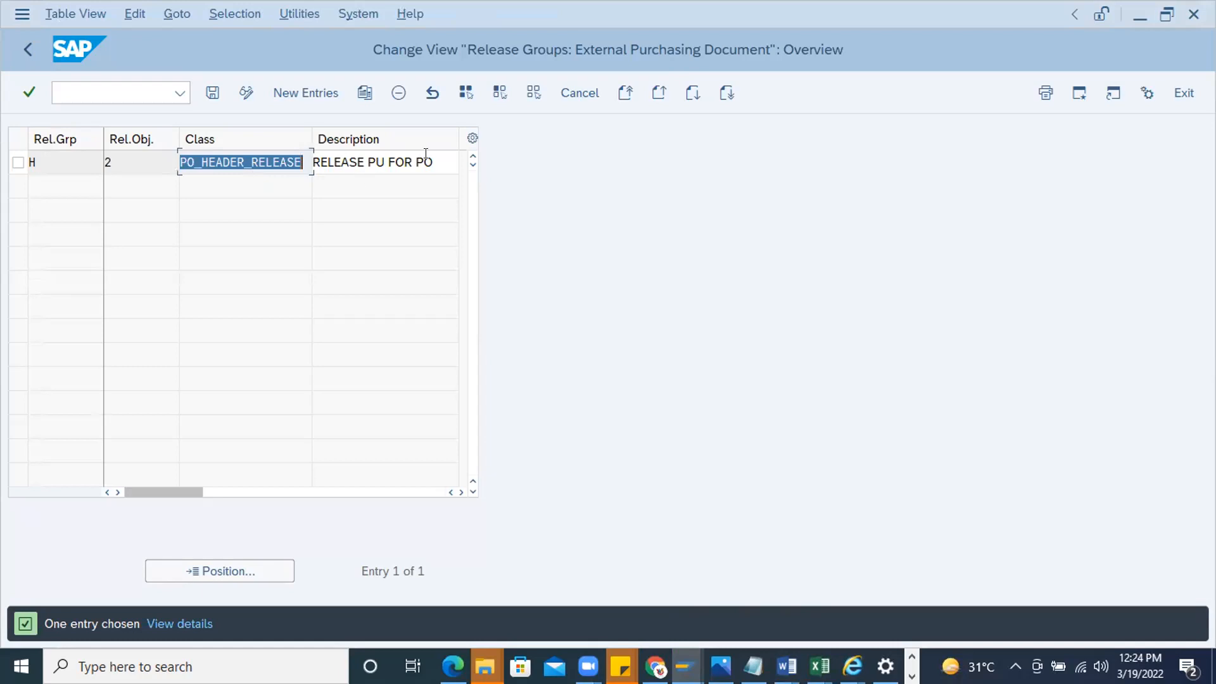
Set the description of release group H to PO_HEADER_Release
left_click(426, 154)
key("ctrl+a")
key("ctrl+v")
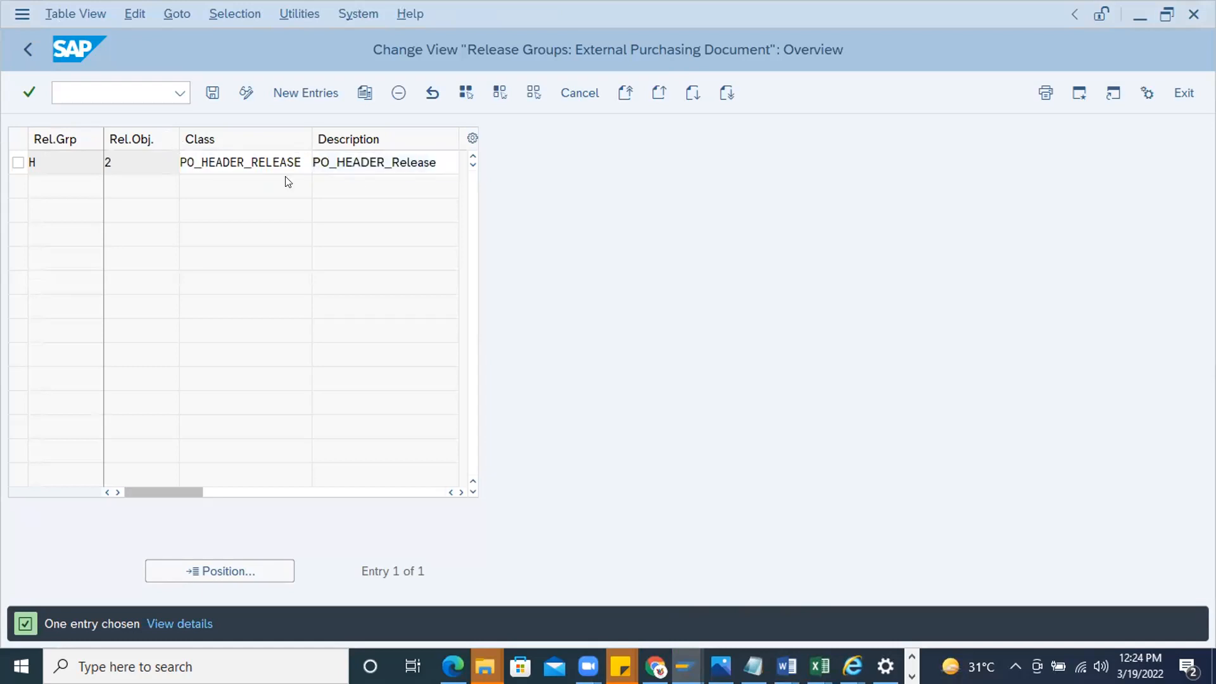
key("Return")
key("ctrl+c")
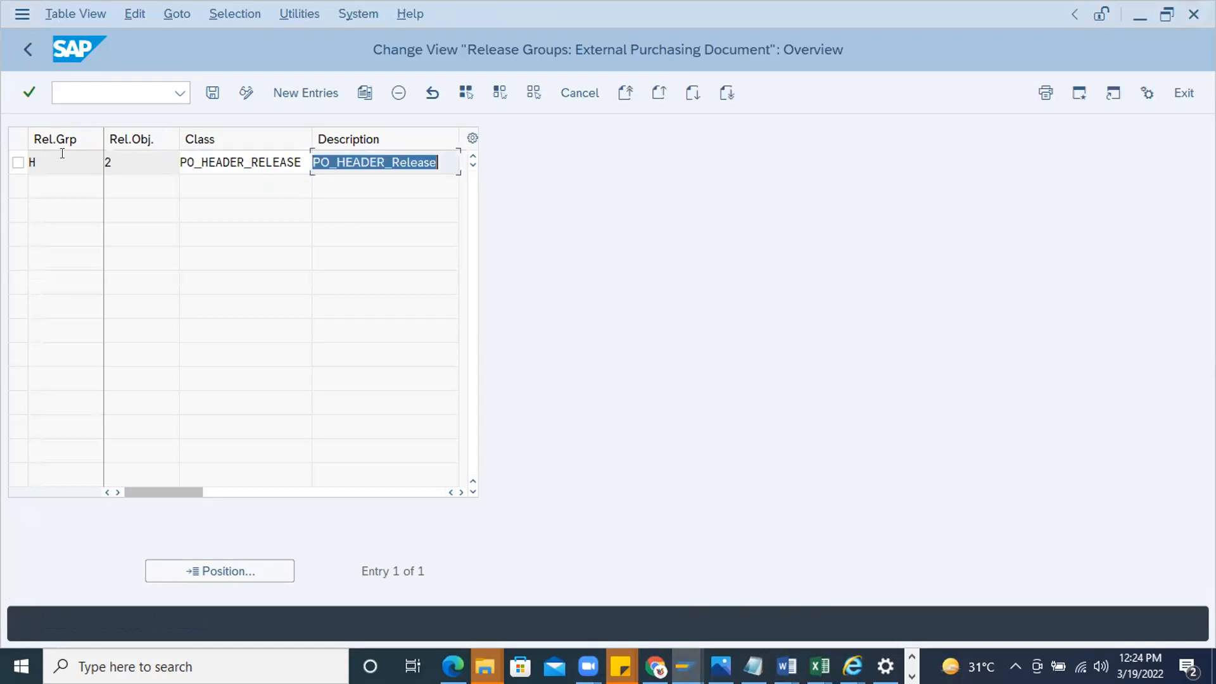
Delete the release group H entry and save the release group table
left_click(59, 158)
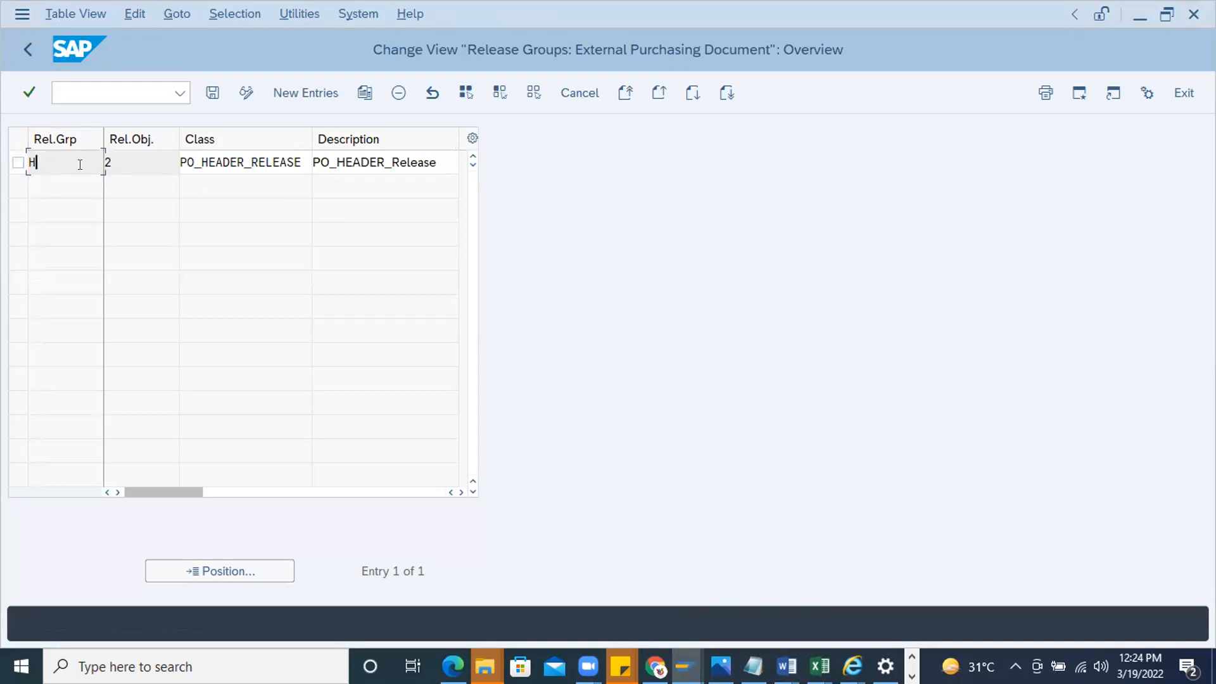
double_click(40, 157)
left_click(18, 162)
left_click(399, 93)
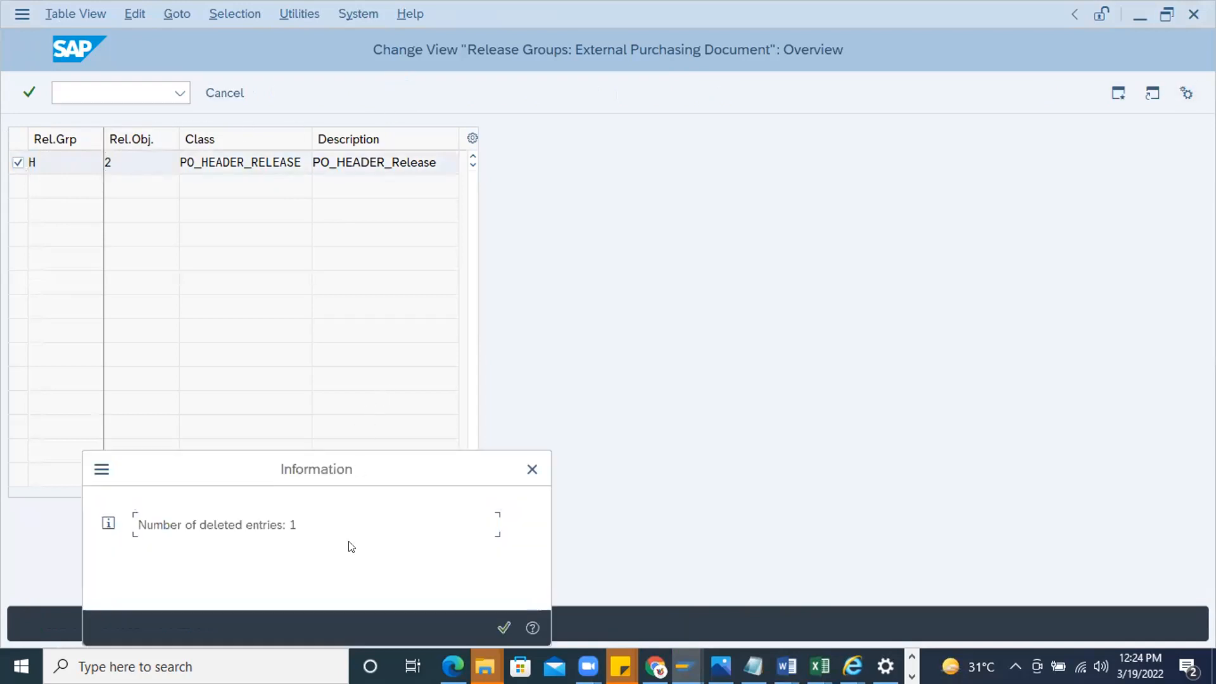
left_click(504, 624)
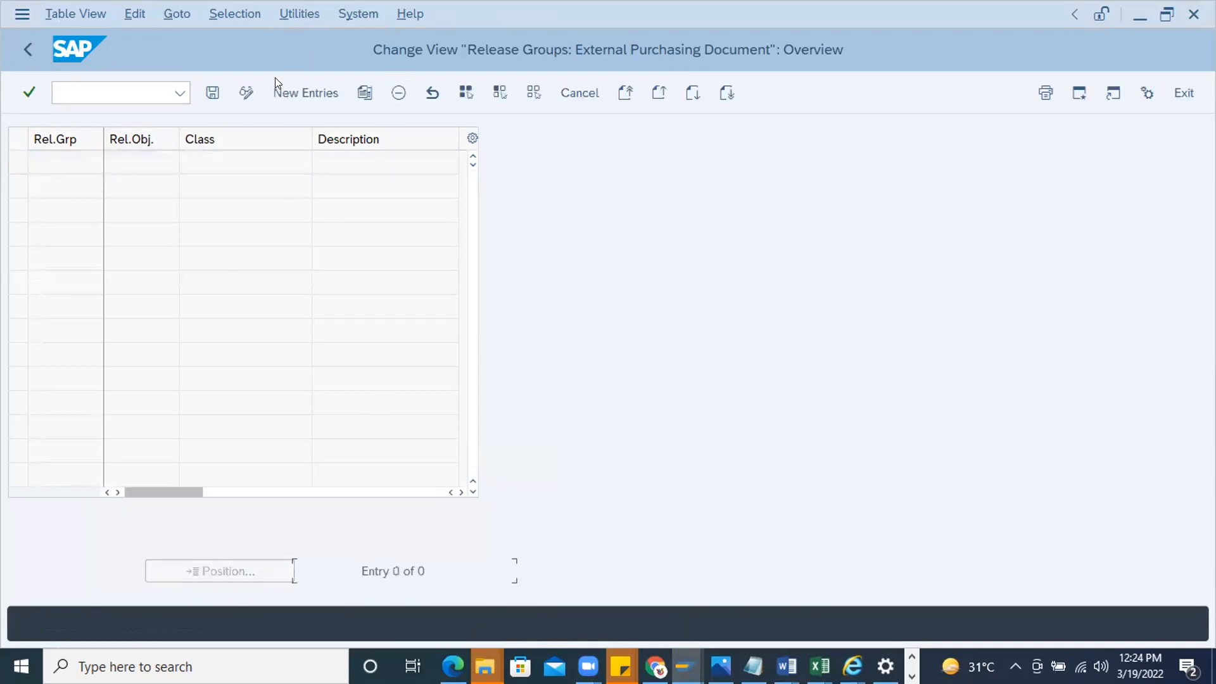
left_click(213, 93)
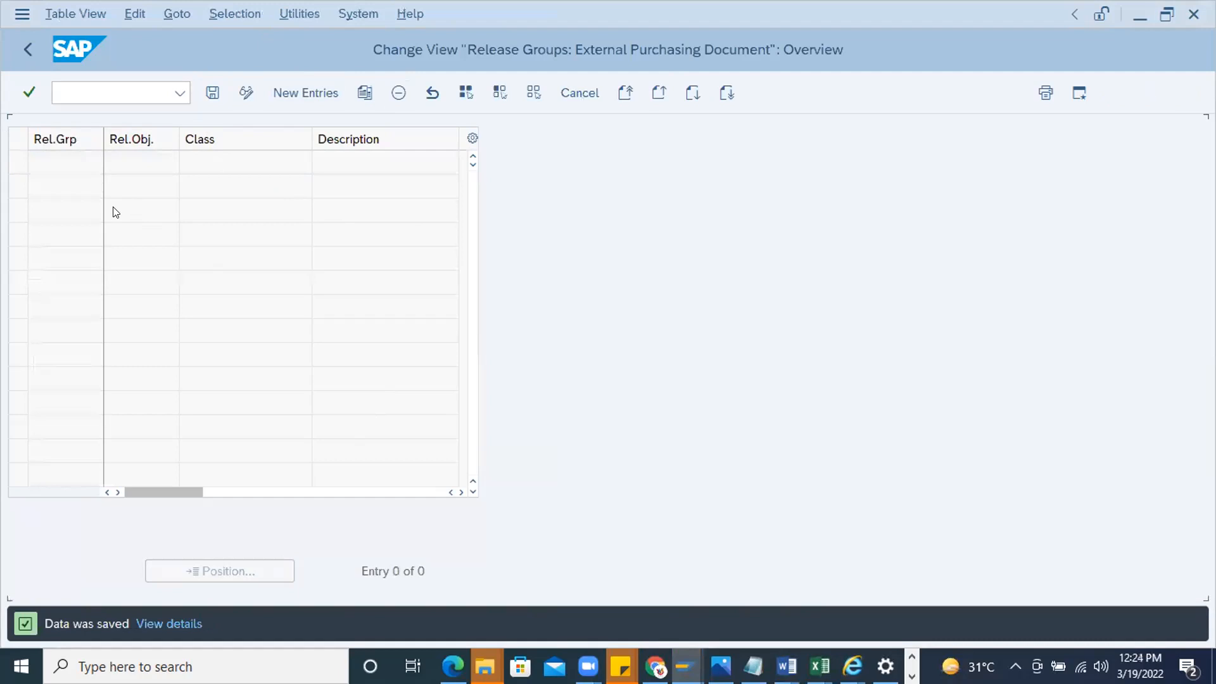
Create a new release group entry with release group PH and class PO_HEADER_Release
left_click(301, 89)
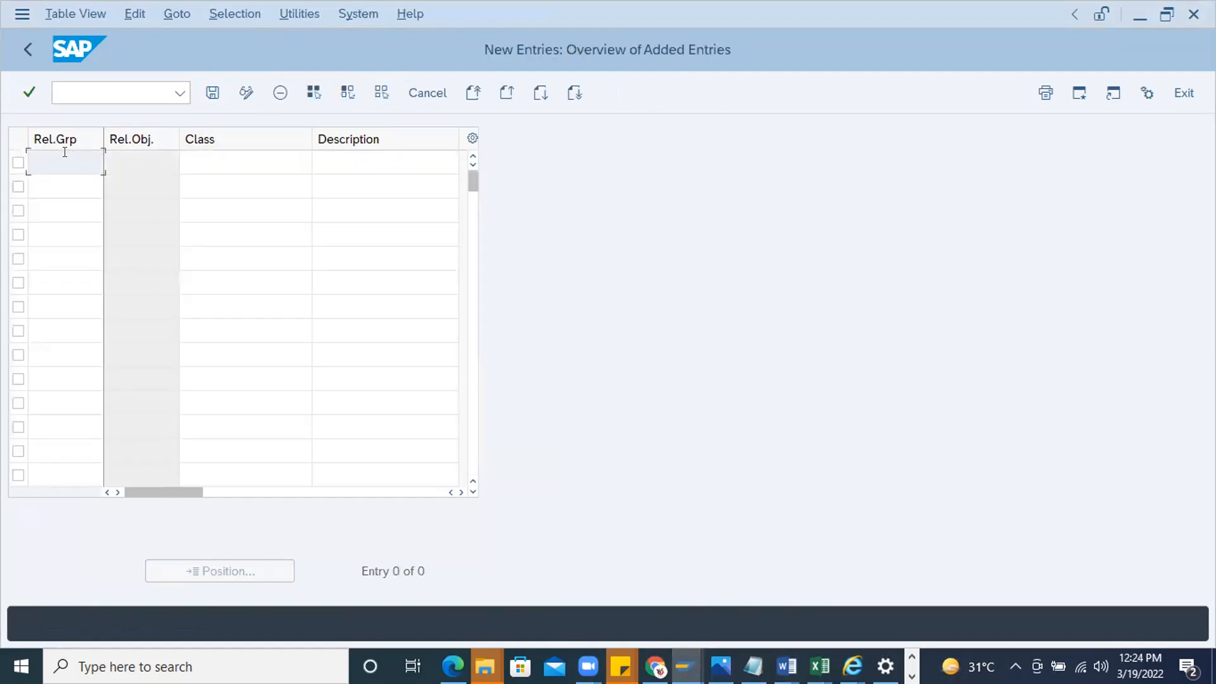
left_click(253, 157)
key("ctrl+v")
left_click(56, 155)
type("PO")
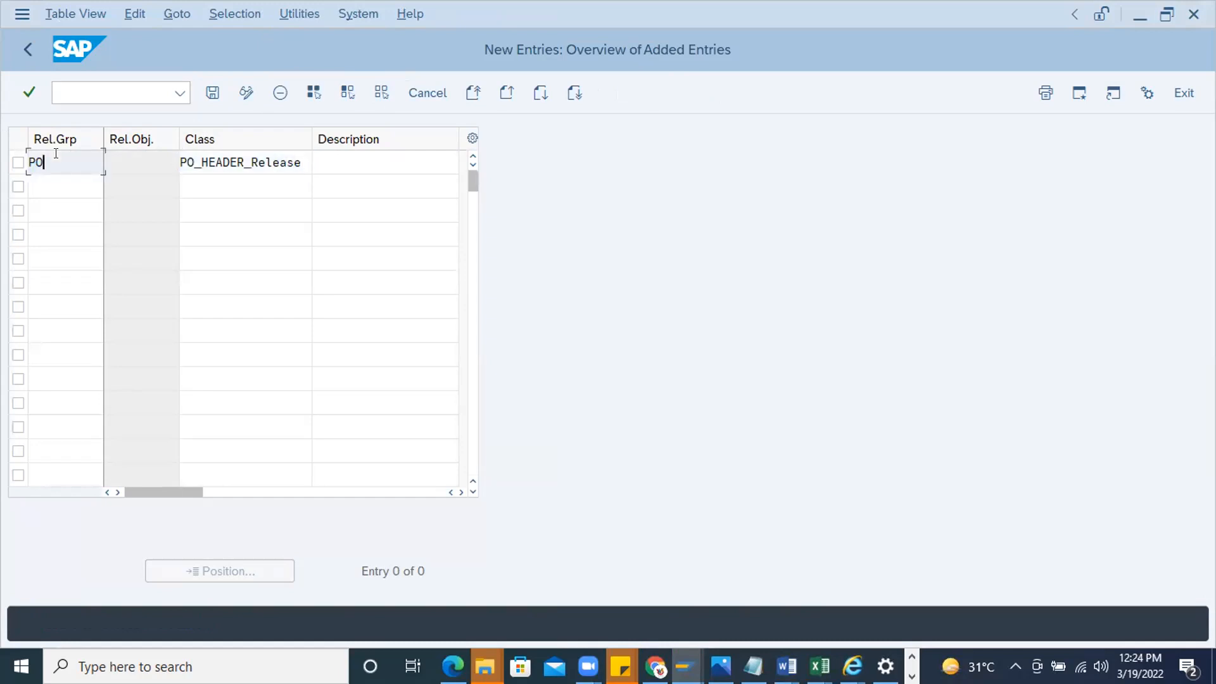
key("BackSpace")
key("BackSpace")
type("PH")
left_click_drag(86, 168, 7, 129)
Switch to the Word notes and add the line "Release group - PH" below the class line
left_click(785, 666)
left_click(1080, 603)
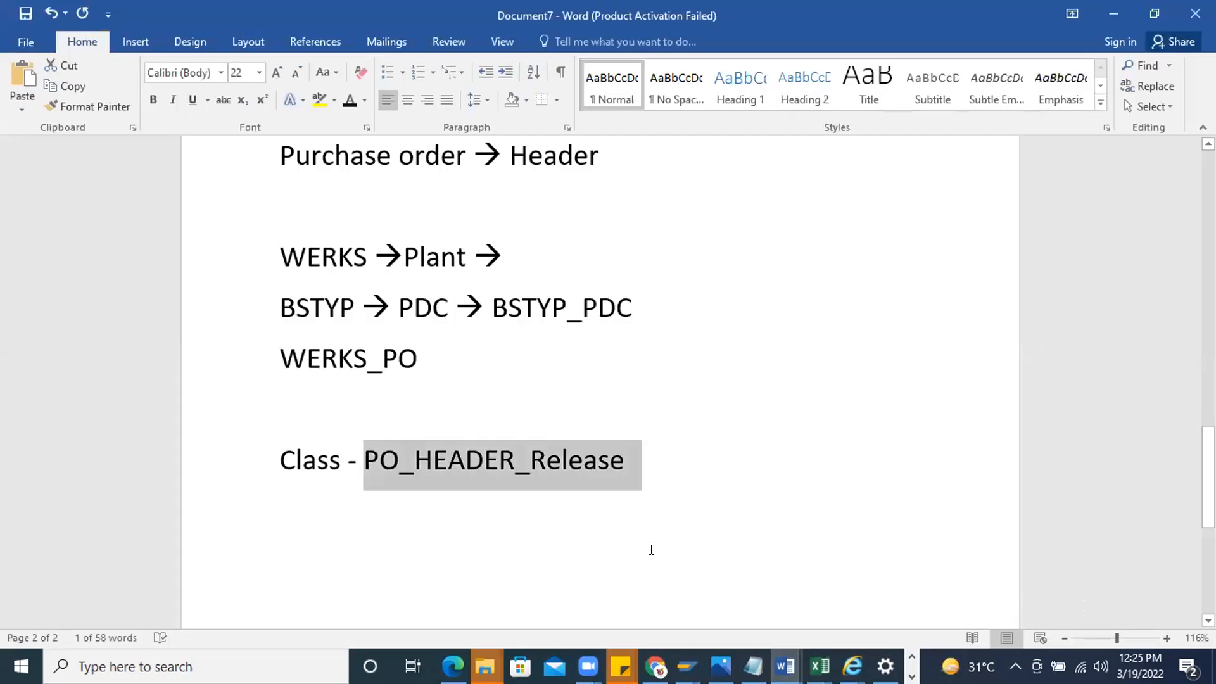
left_click(695, 477)
key("Return")
key("Return")
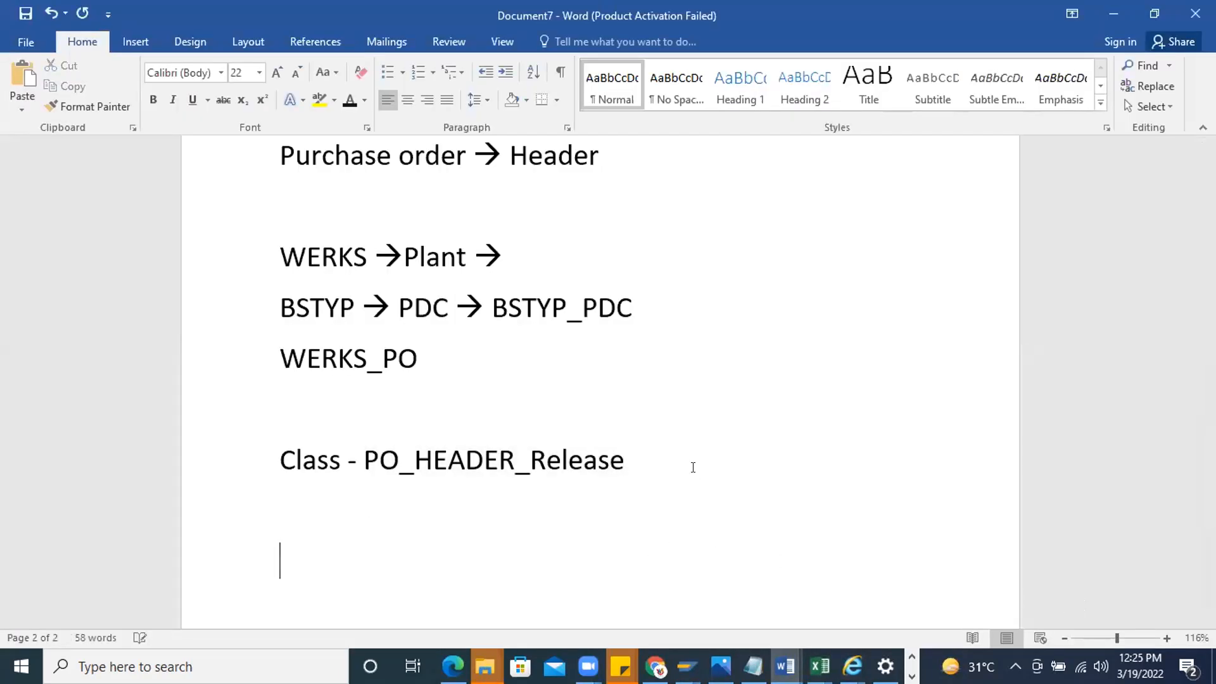
type("Reeas")
key("BackSpace")
key("BackSpace")
key("BackSpace")
type("lease ")
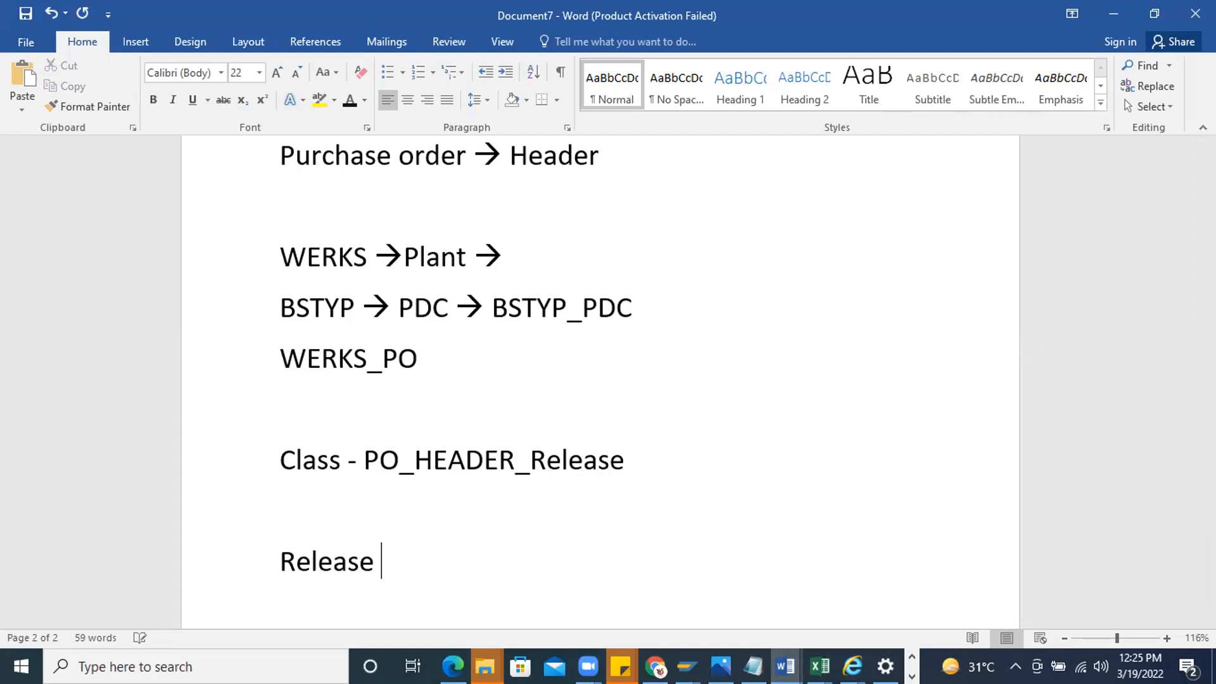
type("group - PH")
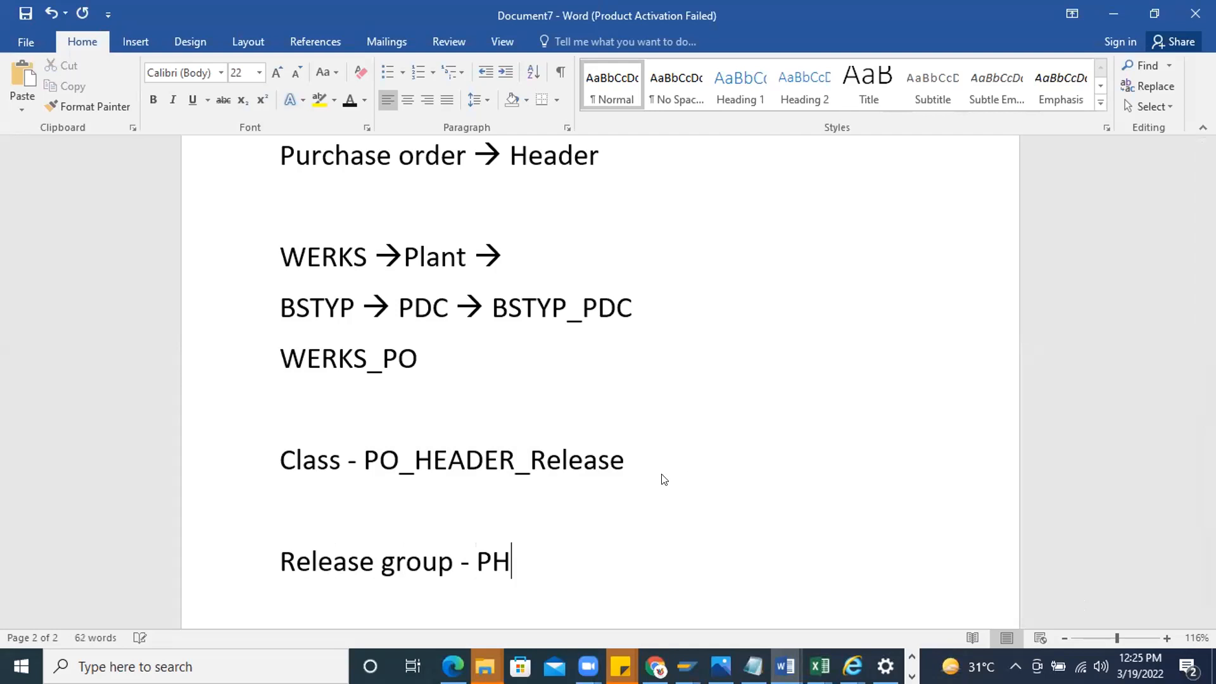
Return to SAP, validate the release group PH entry and save it
key("alt+Tab")
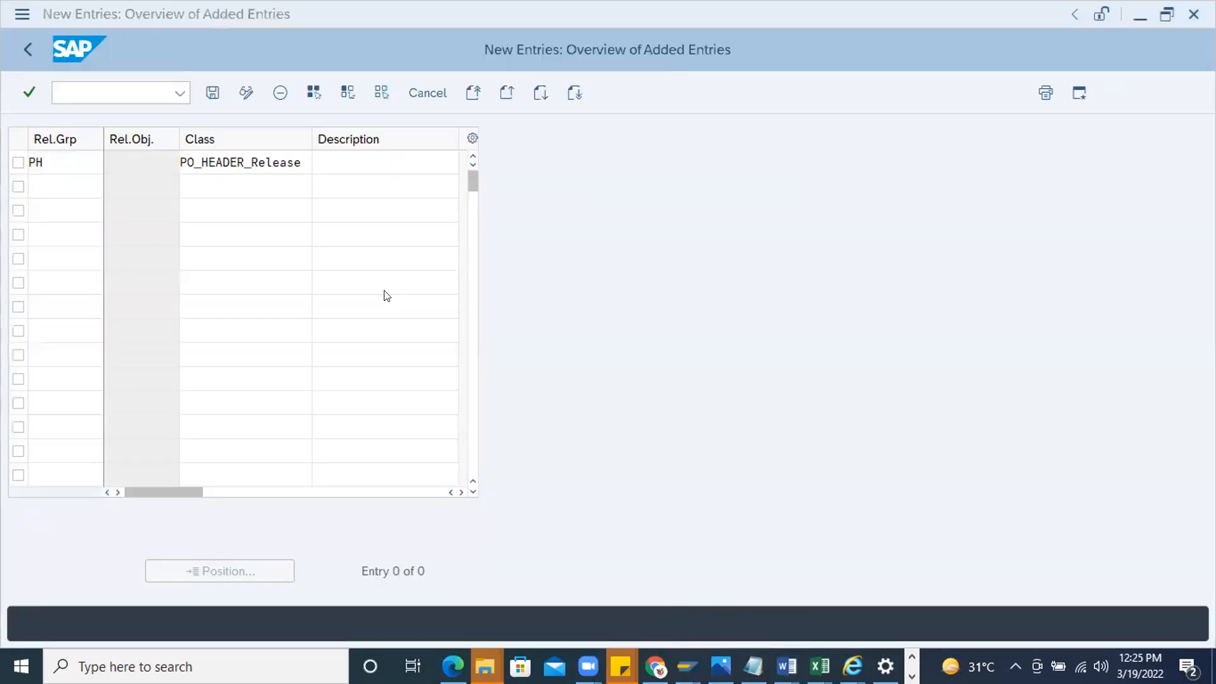
left_click(333, 154)
left_click(298, 156)
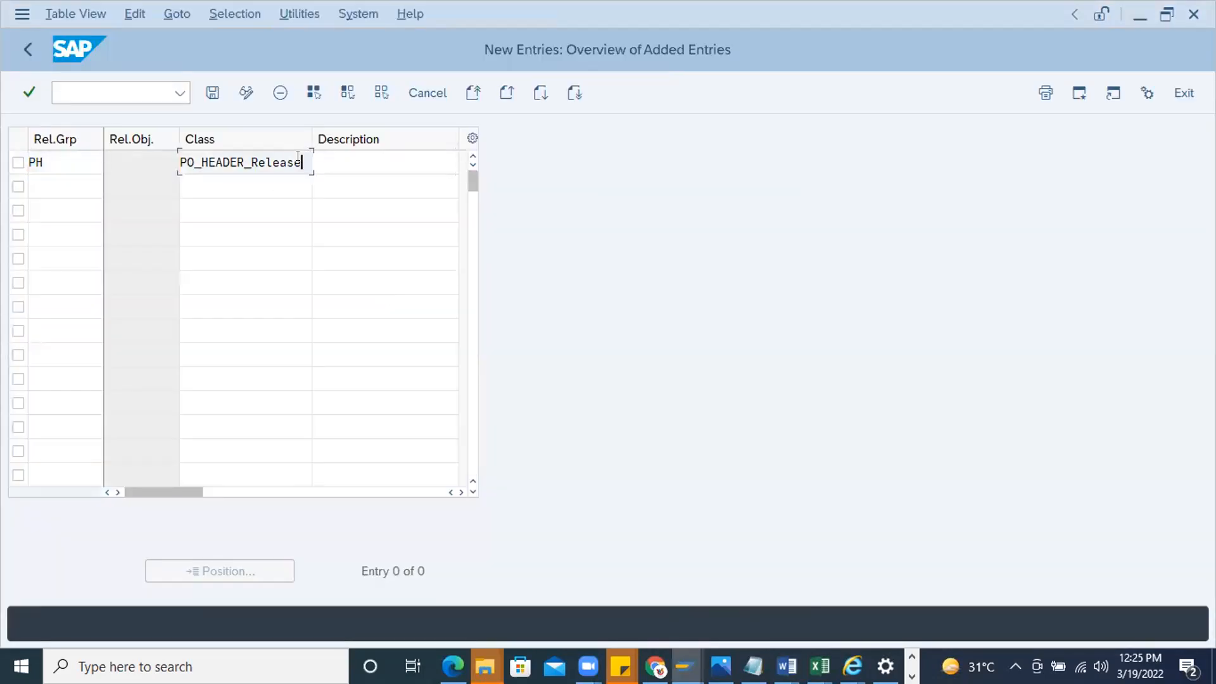
key("Return")
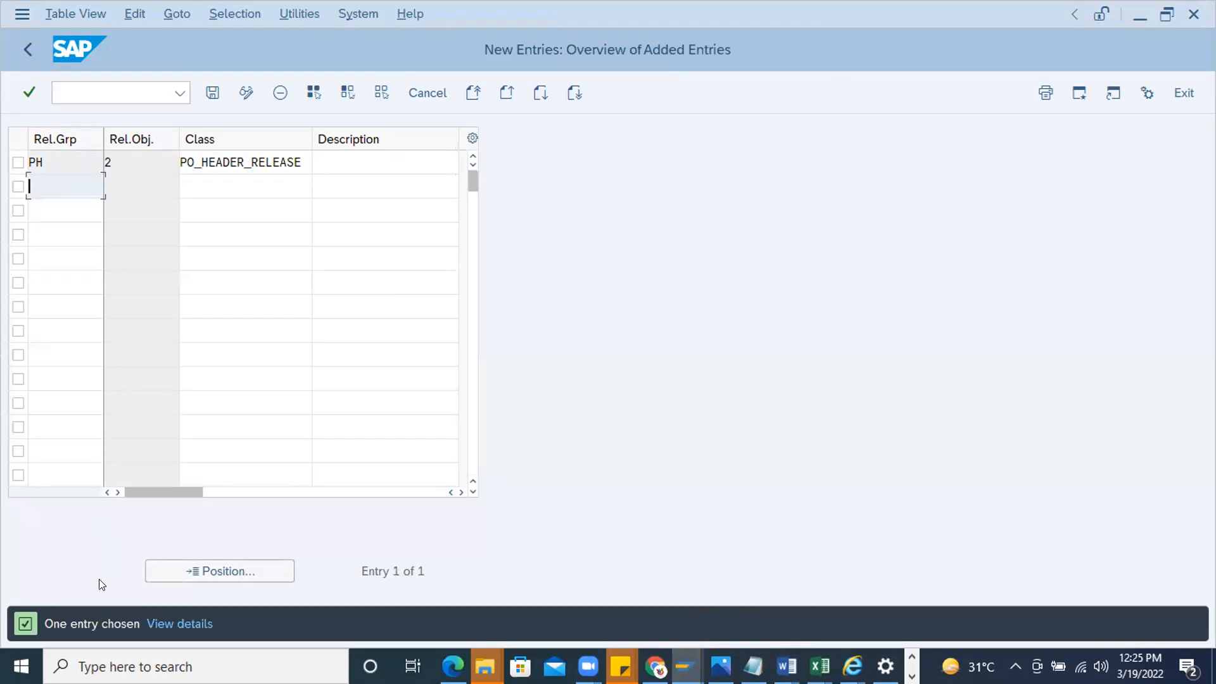
left_click(112, 163)
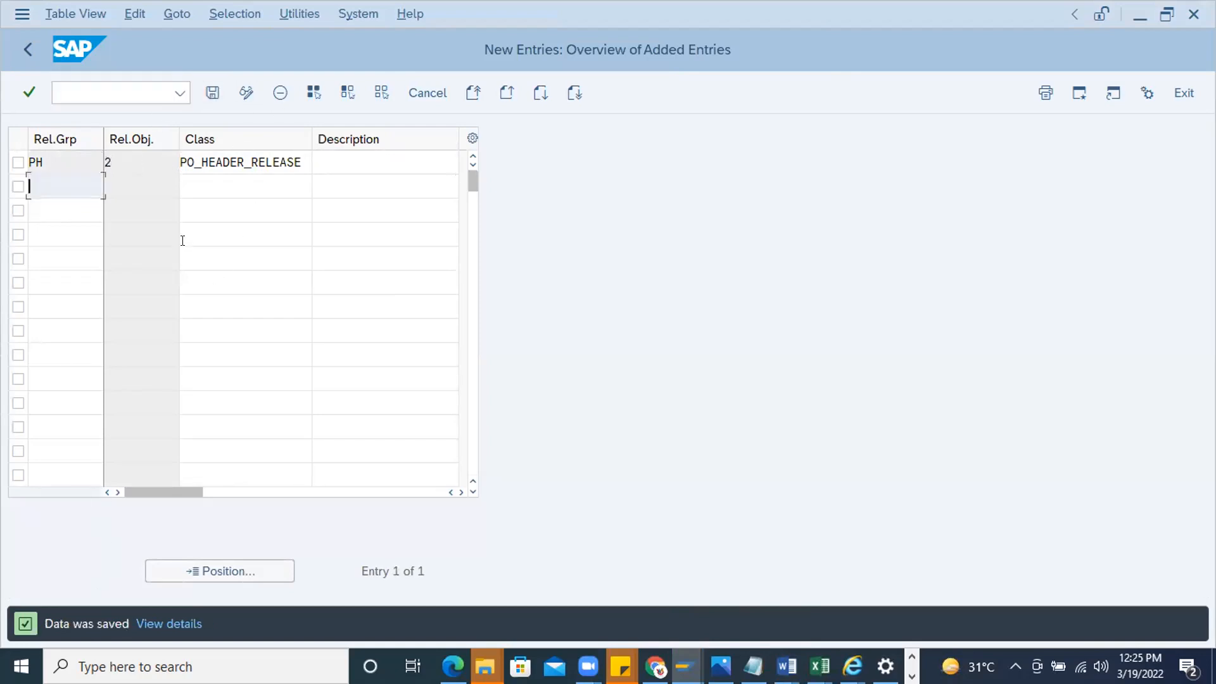
Leave the release groups and open the release codes for external purchasing documents
left_click(26, 48)
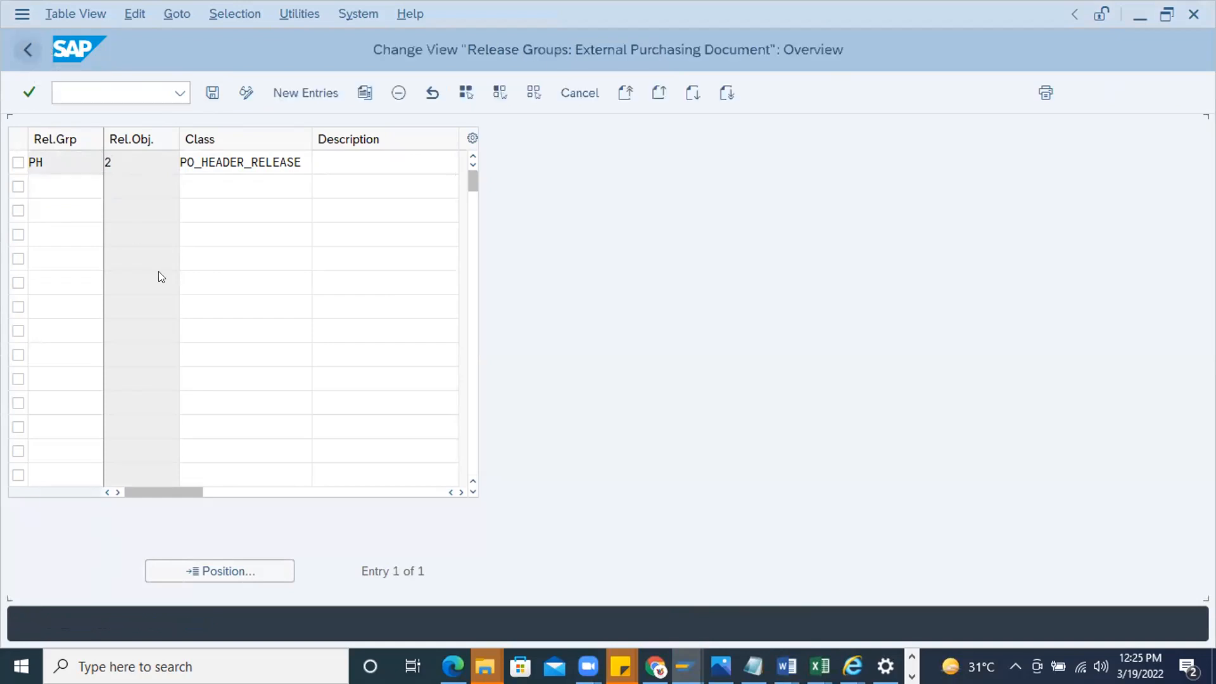
left_click(30, 44)
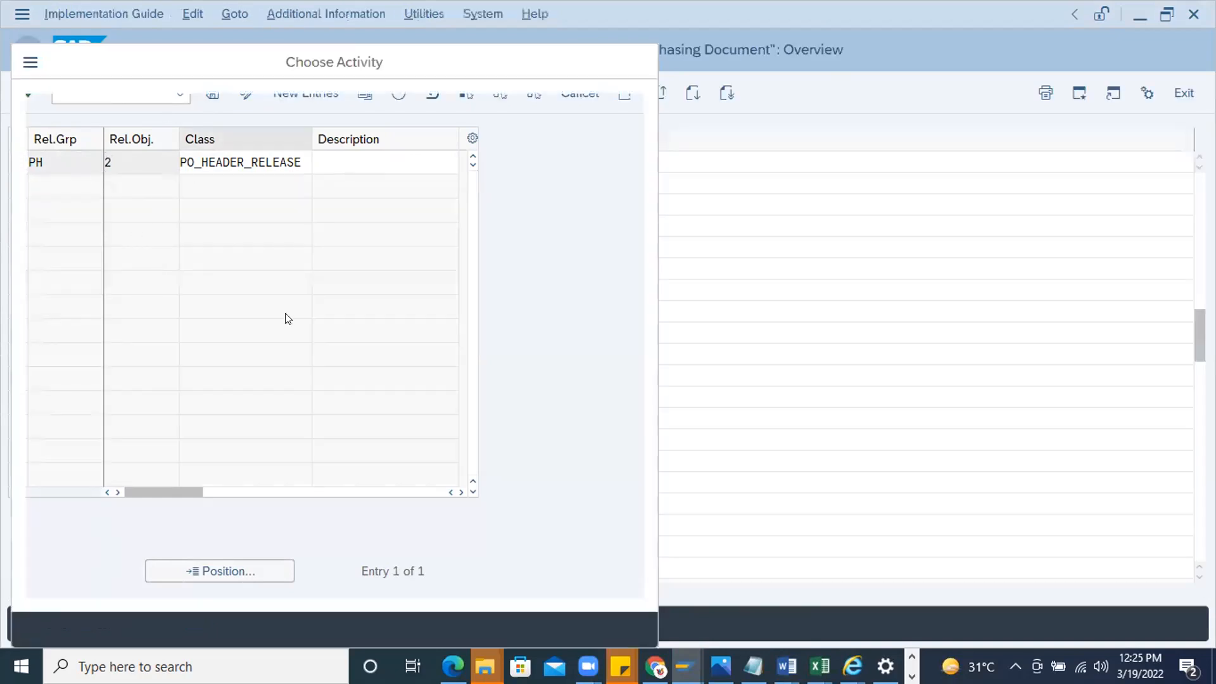
double_click(108, 188)
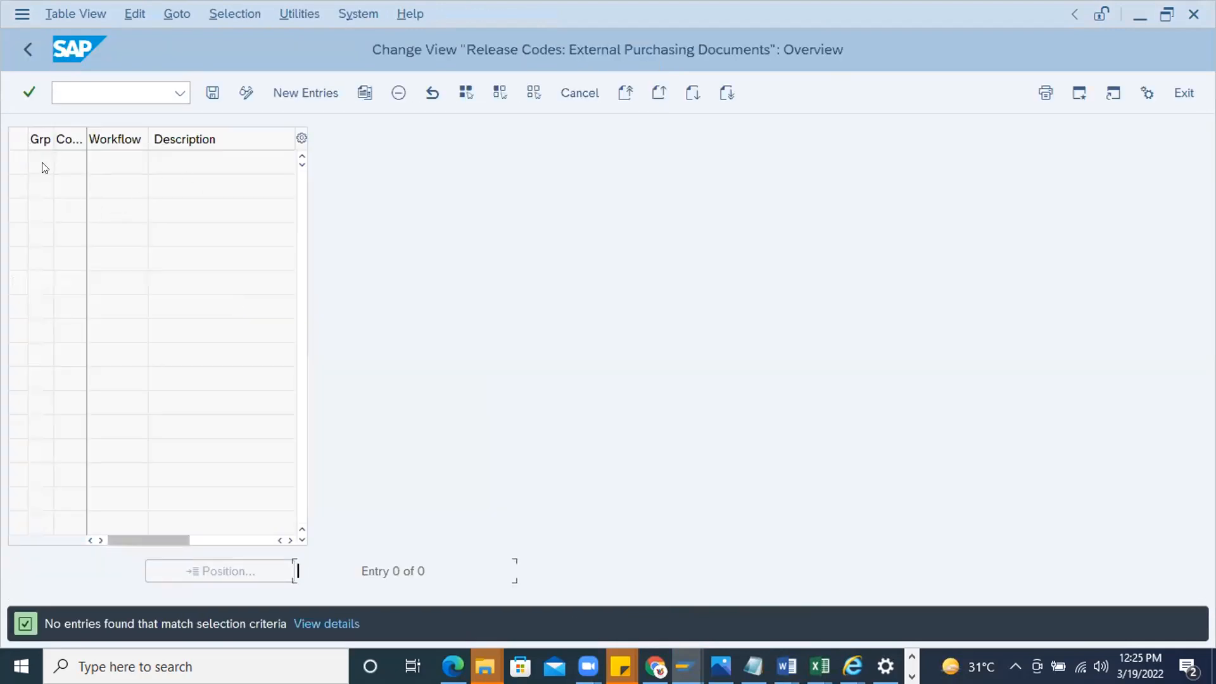
Create a release code entry for group PH with code L1 and description PE, widening the group column
left_click(316, 93)
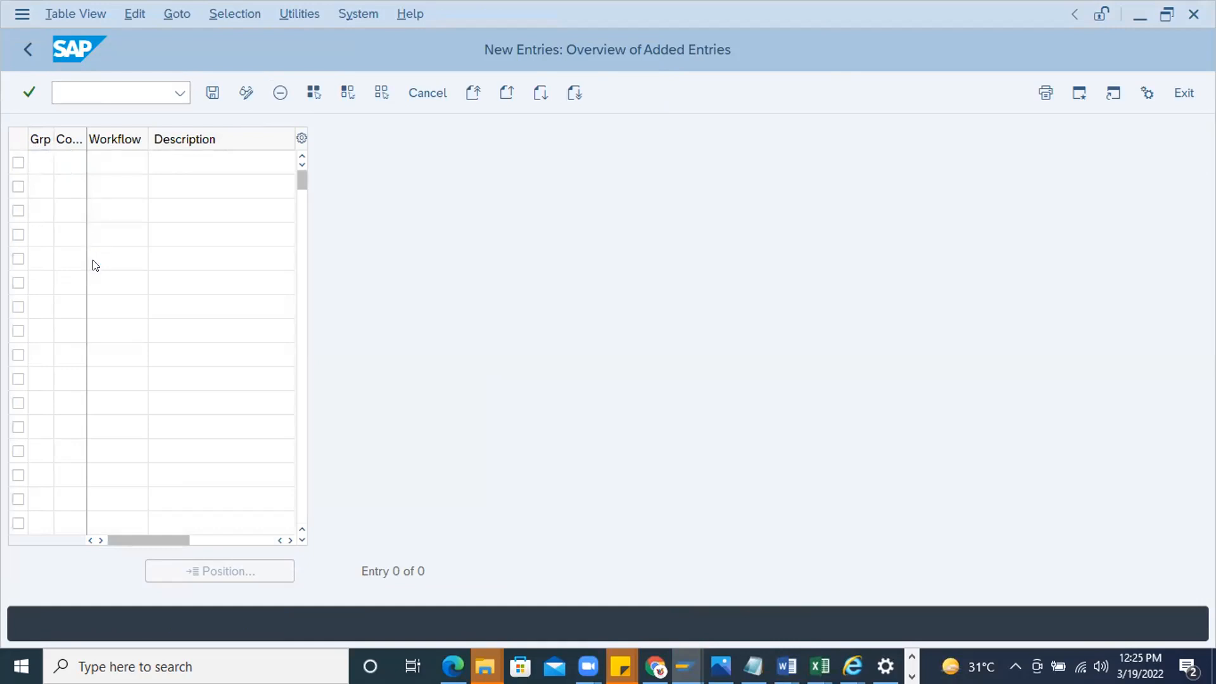
double_click(44, 369)
left_click_drag(86, 139, 118, 140)
left_click(136, 157)
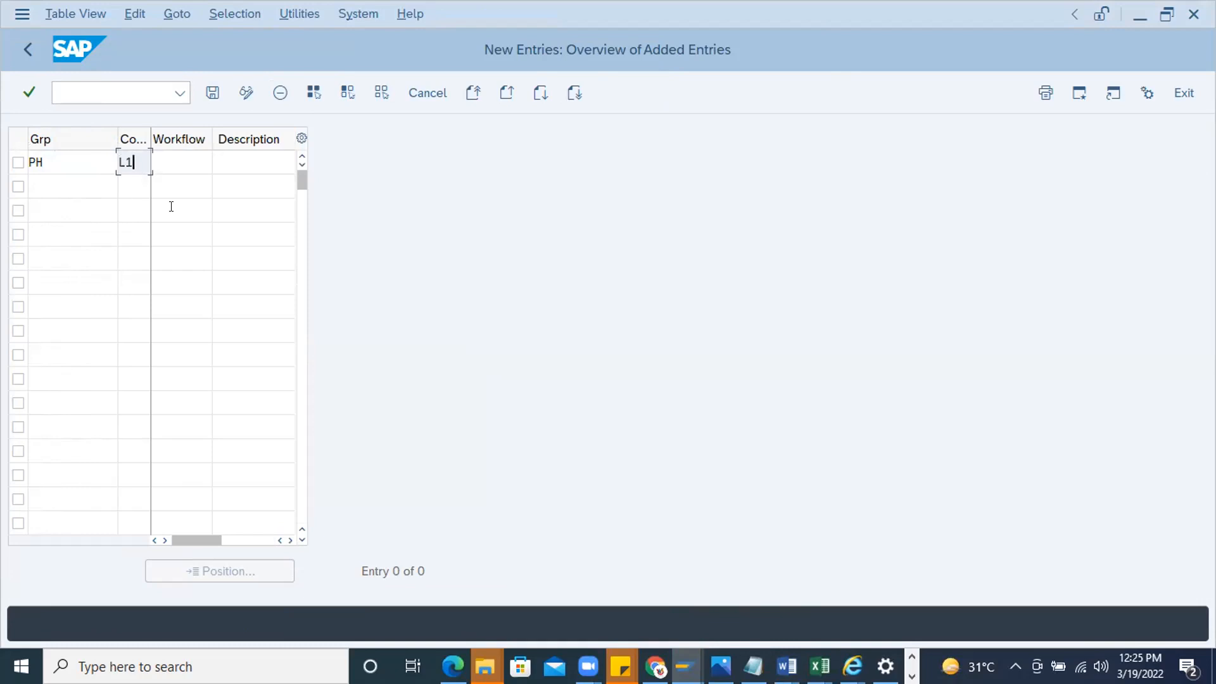
left_click(167, 158)
type("PE")
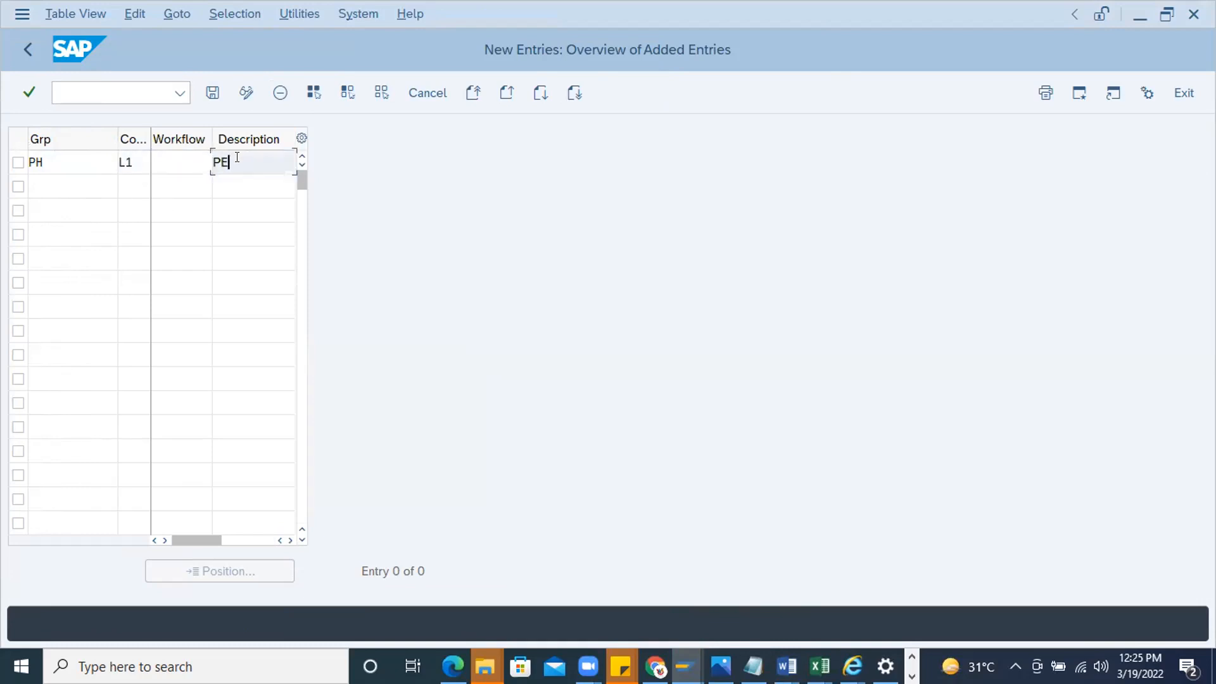
Add release code L2 for group PH with description SPE and save the release codes
left_click(39, 181)
type("PH")
left_click(138, 181)
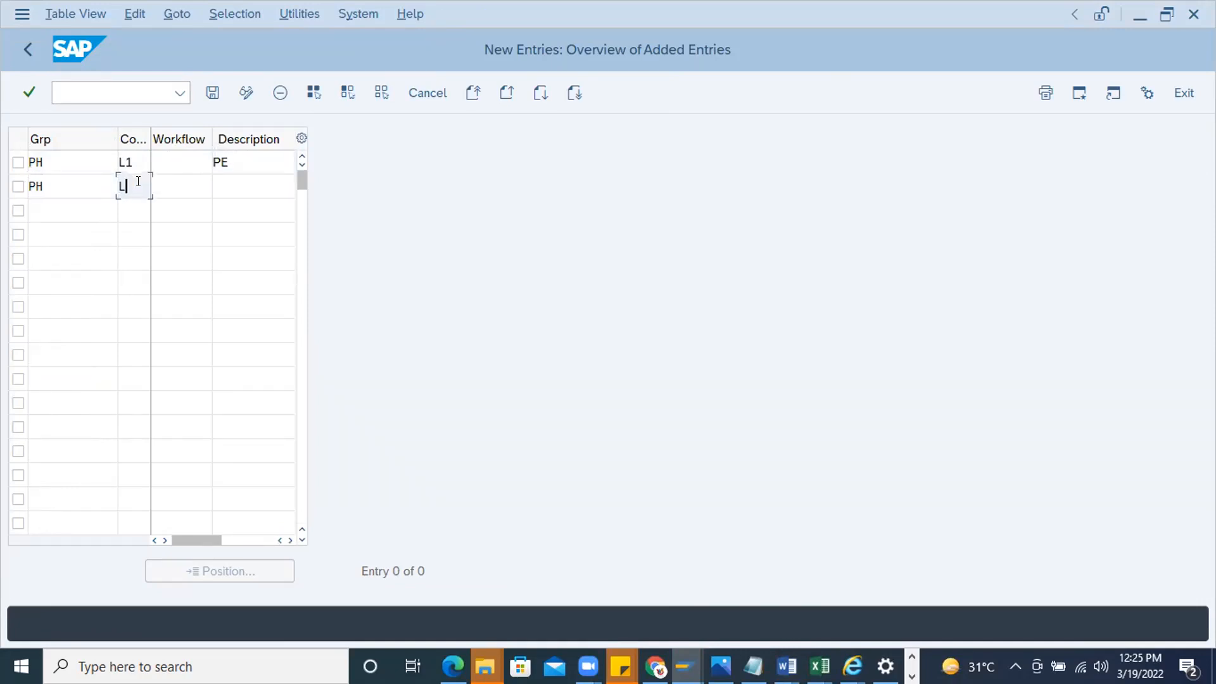
left_click(220, 178)
type("SPE")
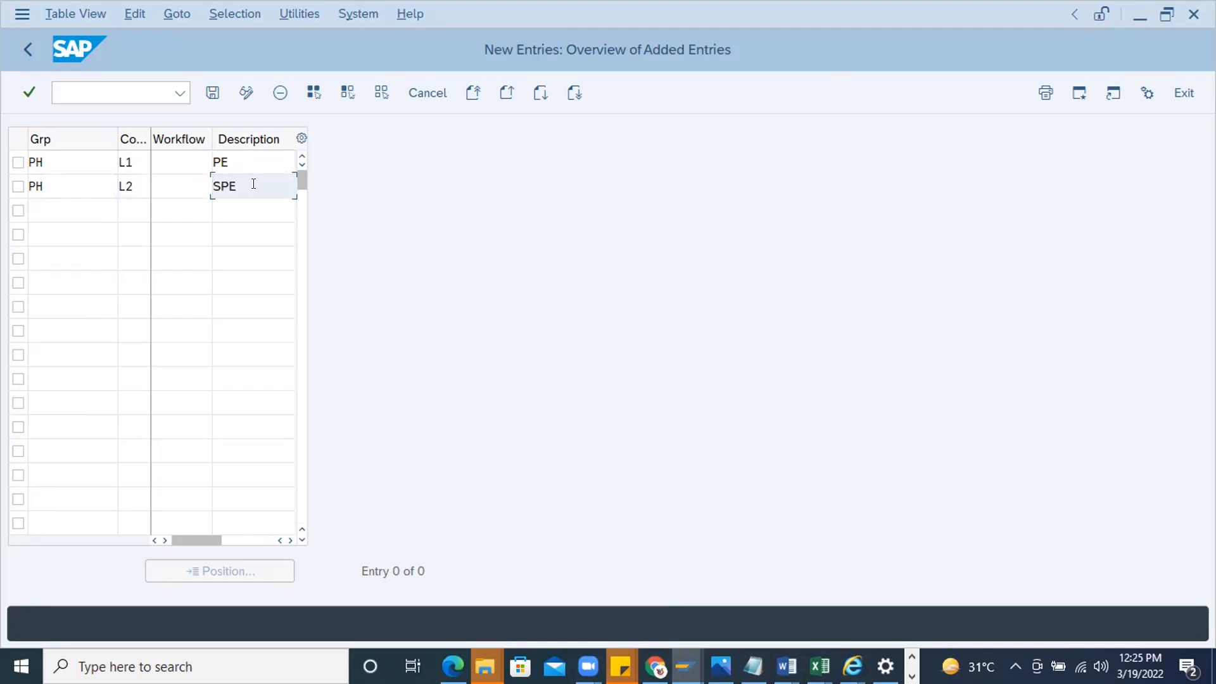
left_click(41, 162)
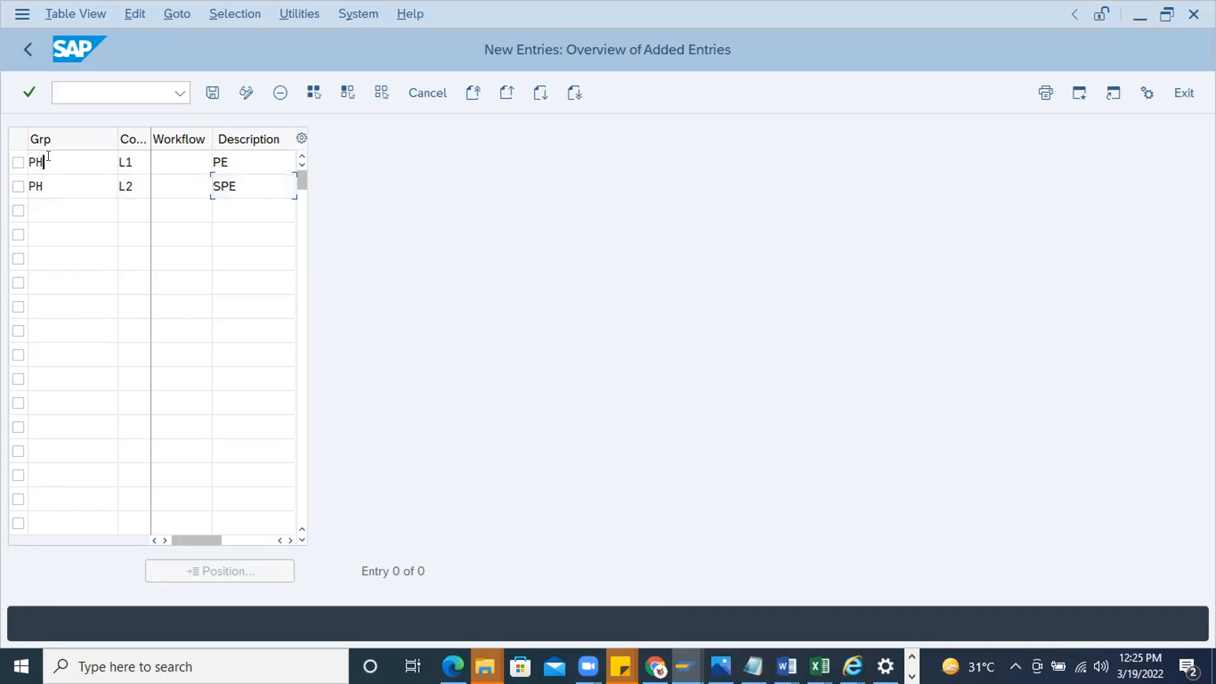
left_click(212, 93)
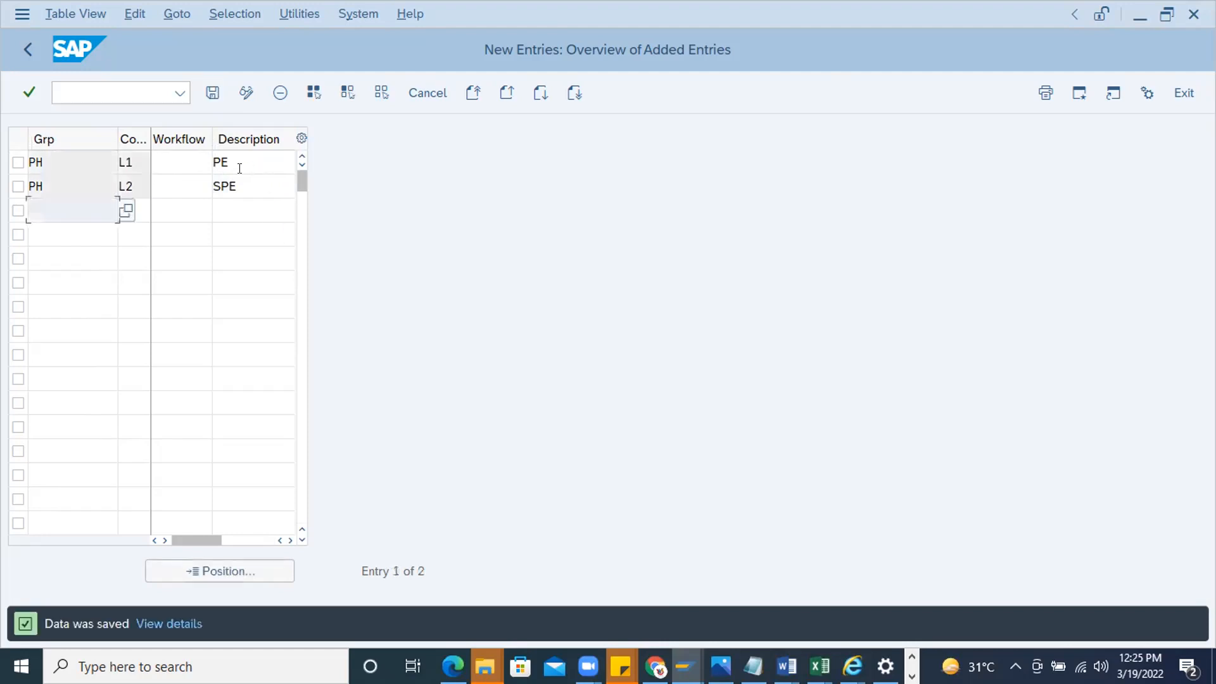
Open the release indicators for purchasing documents and check the block and release entries
left_click(24, 47)
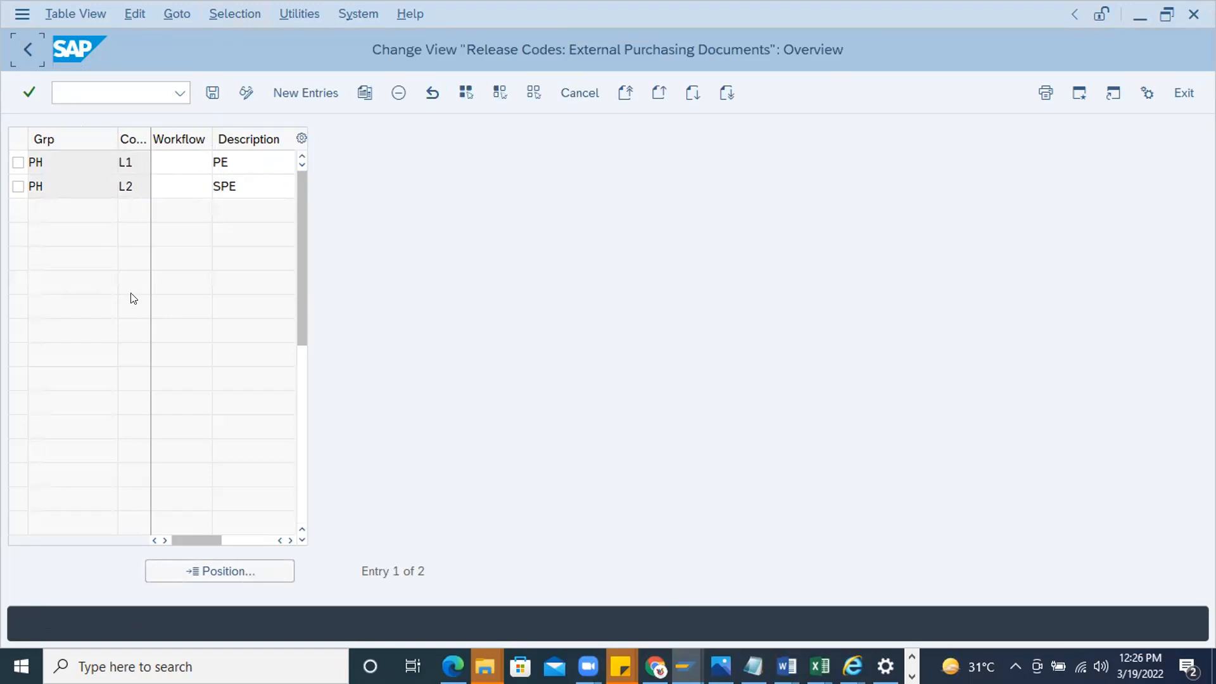
left_click(25, 63)
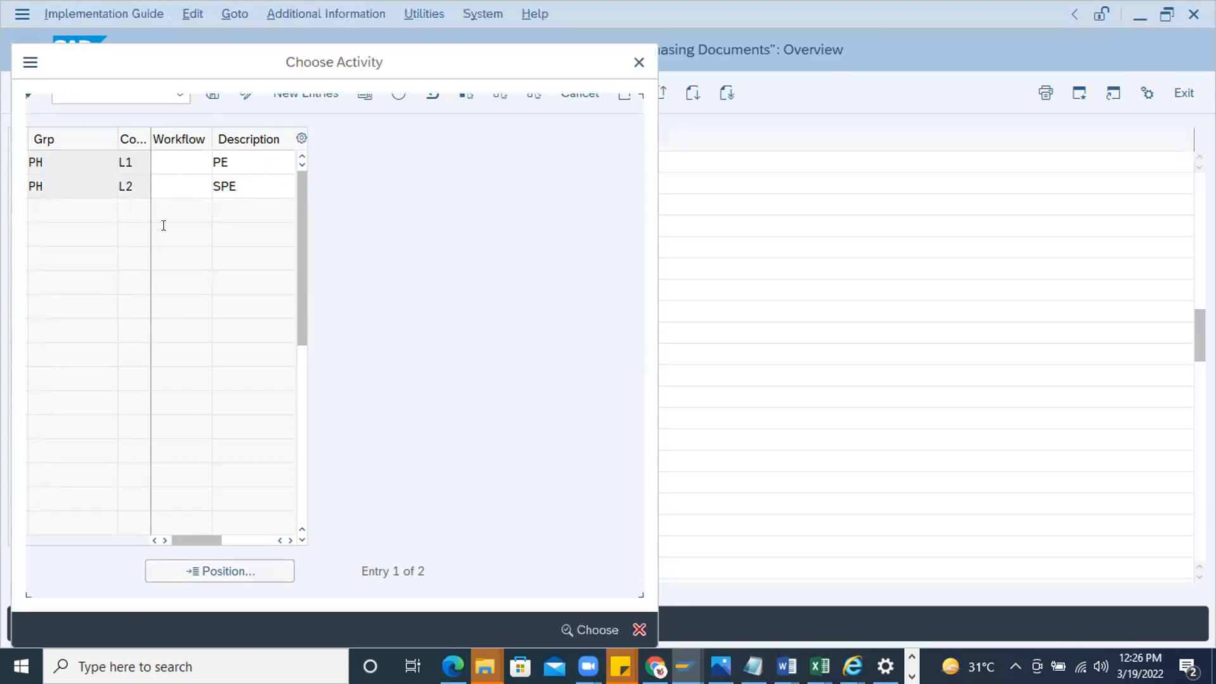
double_click(98, 209)
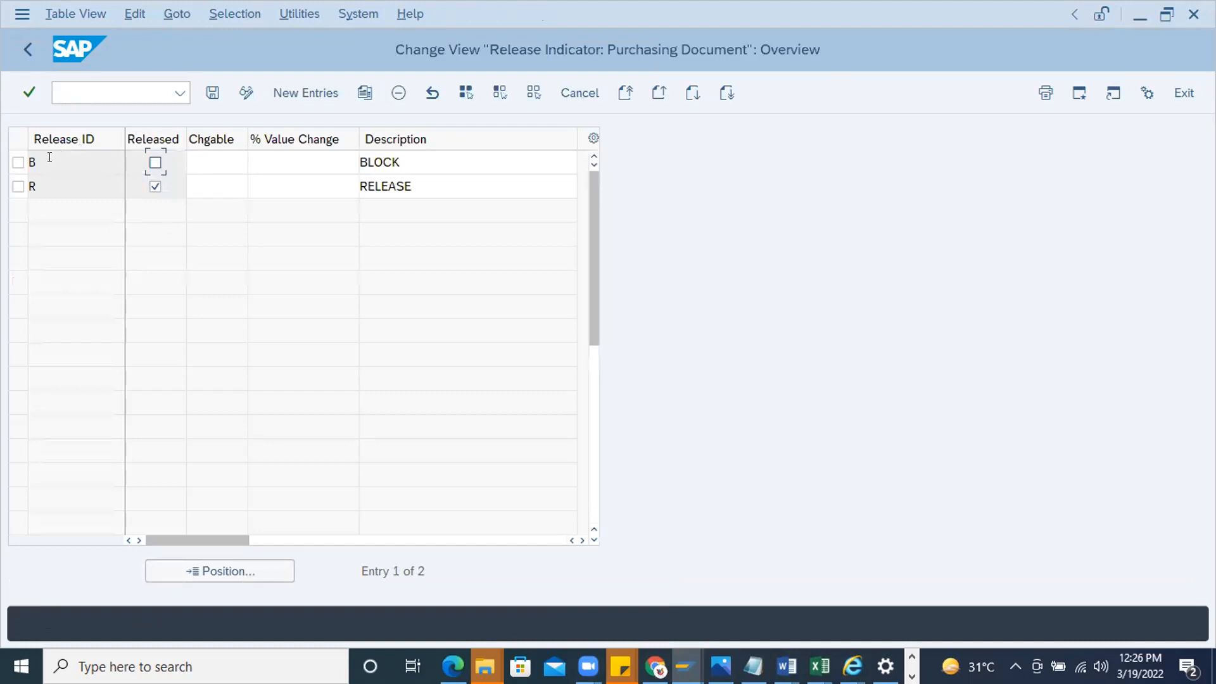
left_click(404, 155)
left_click(416, 185)
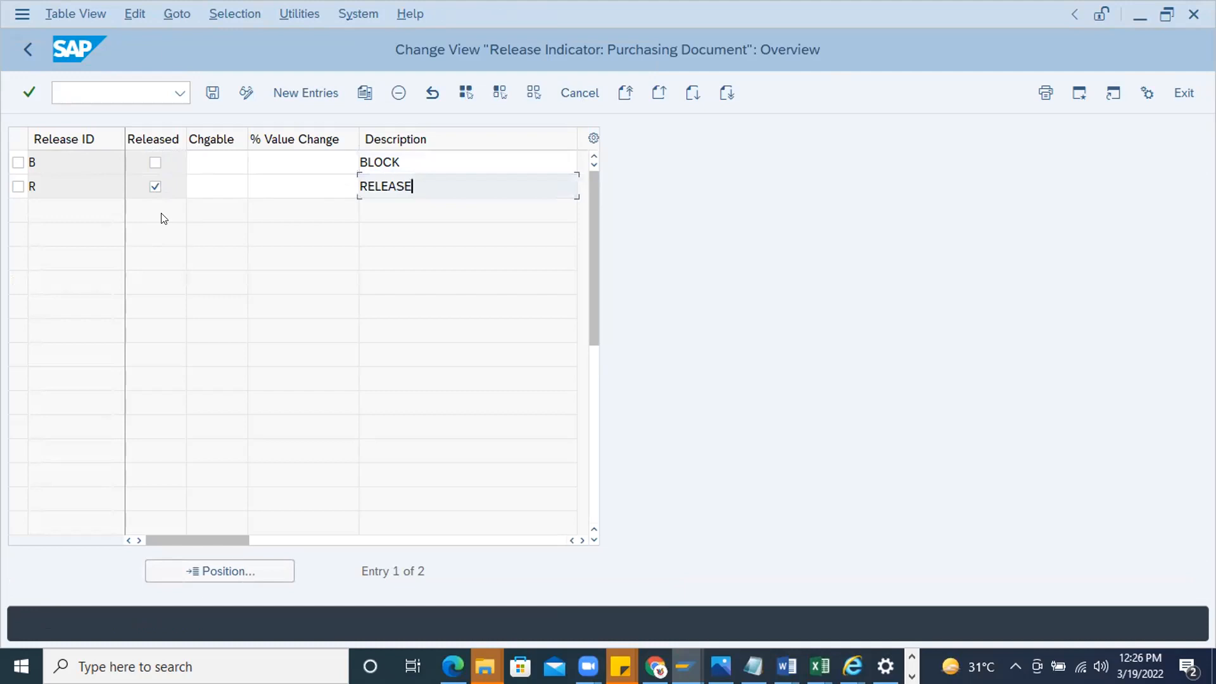
Open the release strategies and create a new entry with release group PH and release strategy R1
left_click(27, 49)
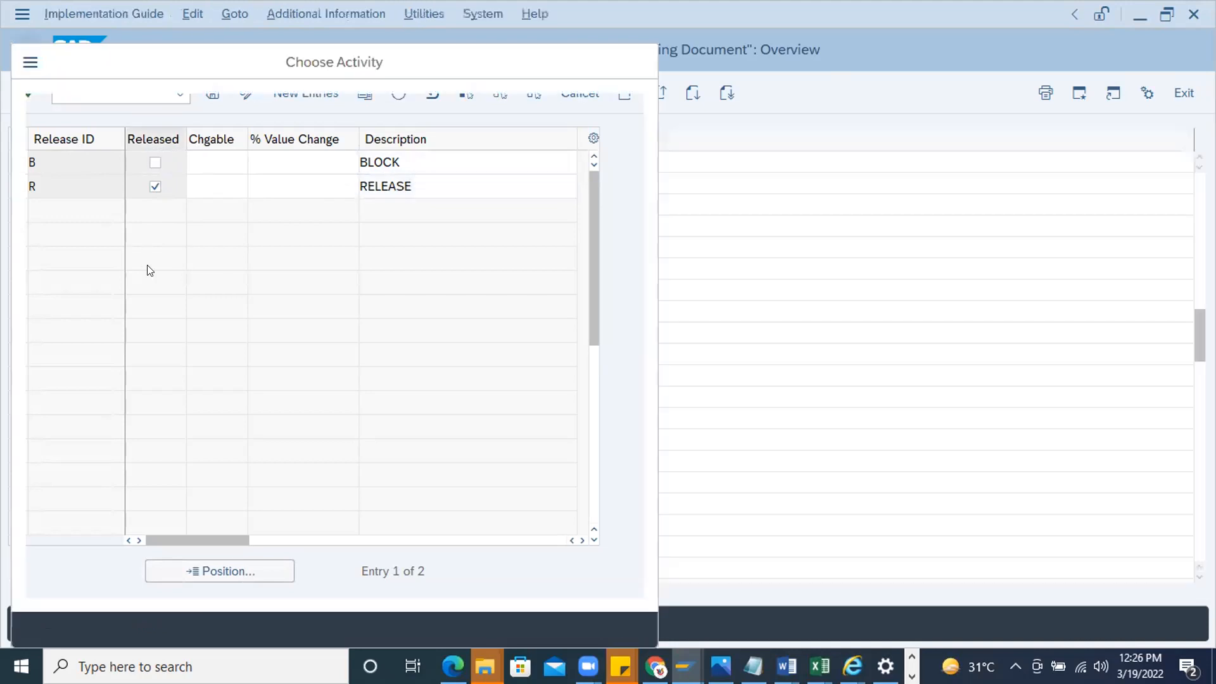
double_click(80, 229)
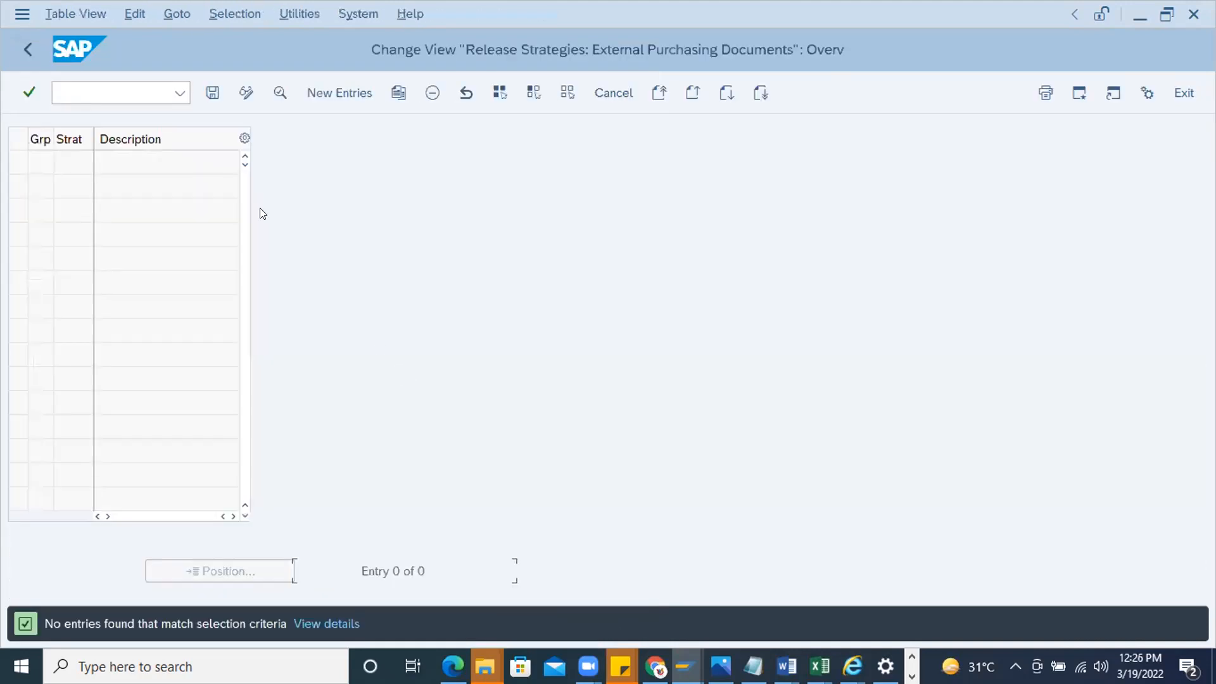
left_click(331, 94)
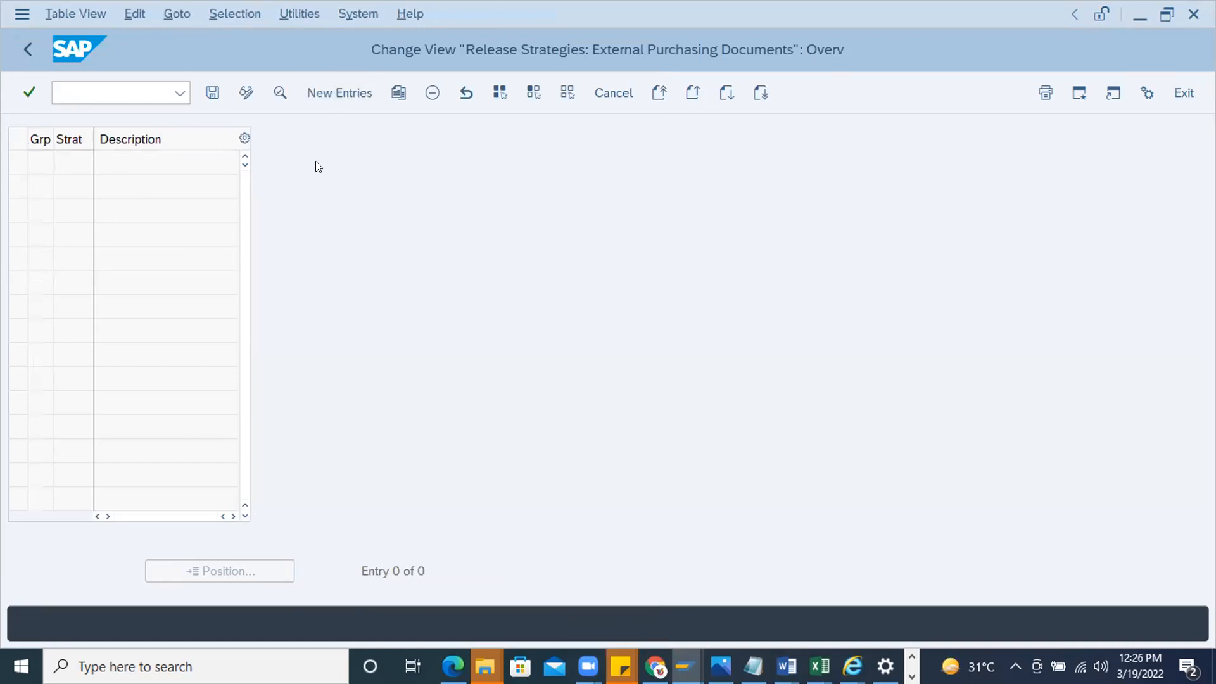
type("PH")
left_click(164, 154)
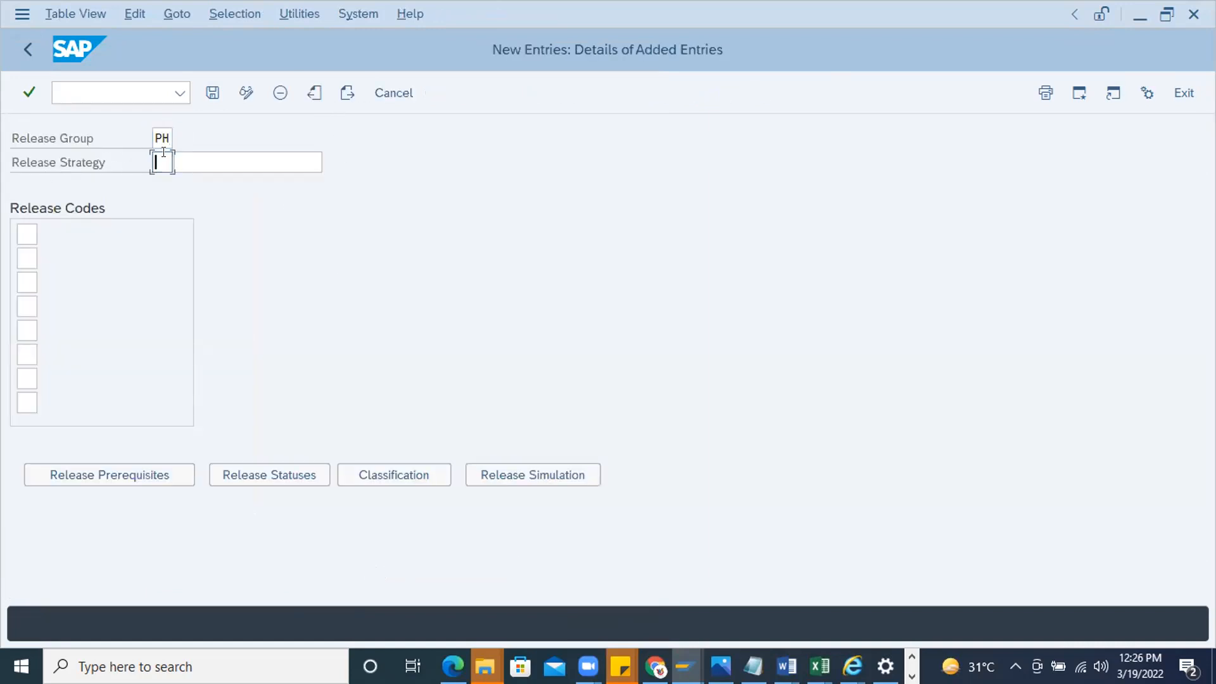
type("R`")
left_click(210, 158)
left_click(165, 162)
left_click(211, 156)
Assign release codes L1 and L2 to release strategy R1 from the list of available codes
left_click(35, 233)
left_click(47, 234)
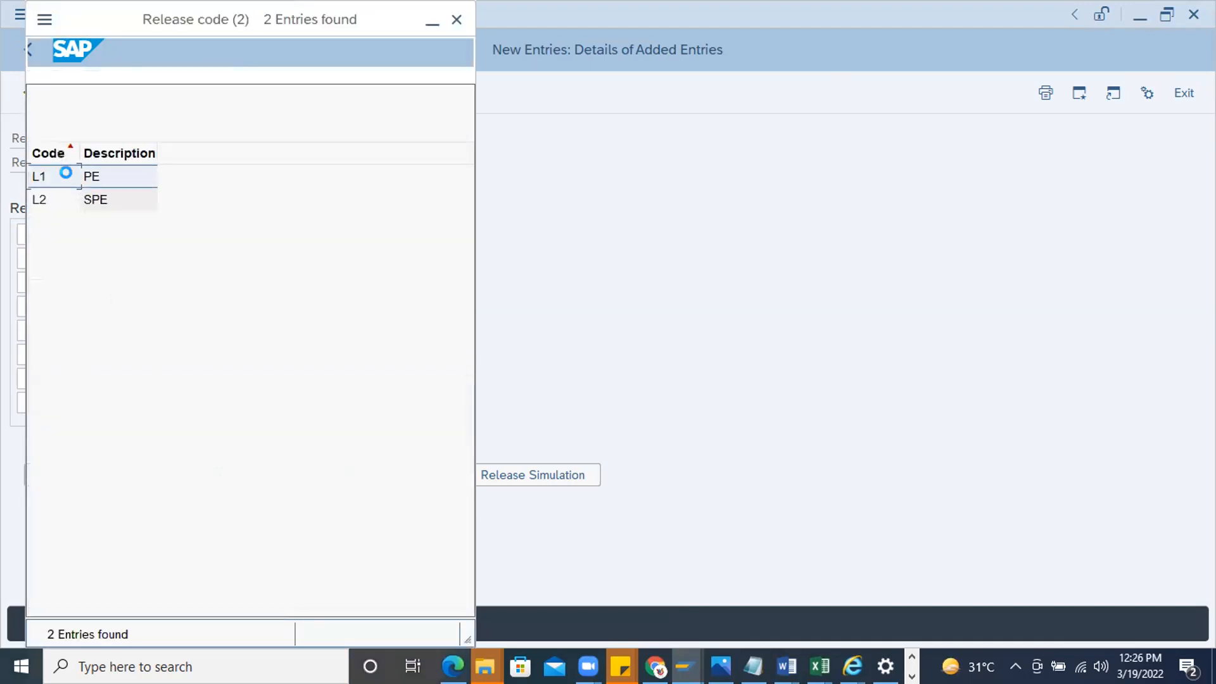
left_click(51, 174)
left_click(29, 257)
left_click(44, 259)
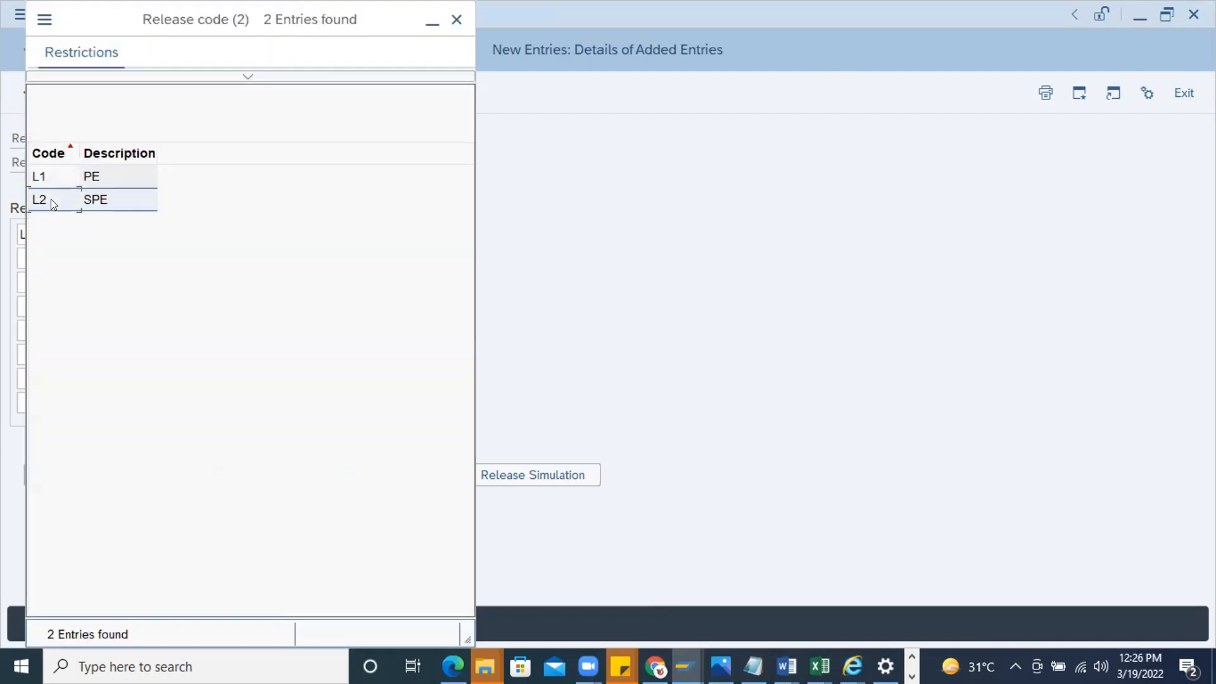
left_click(44, 198)
left_click(181, 162)
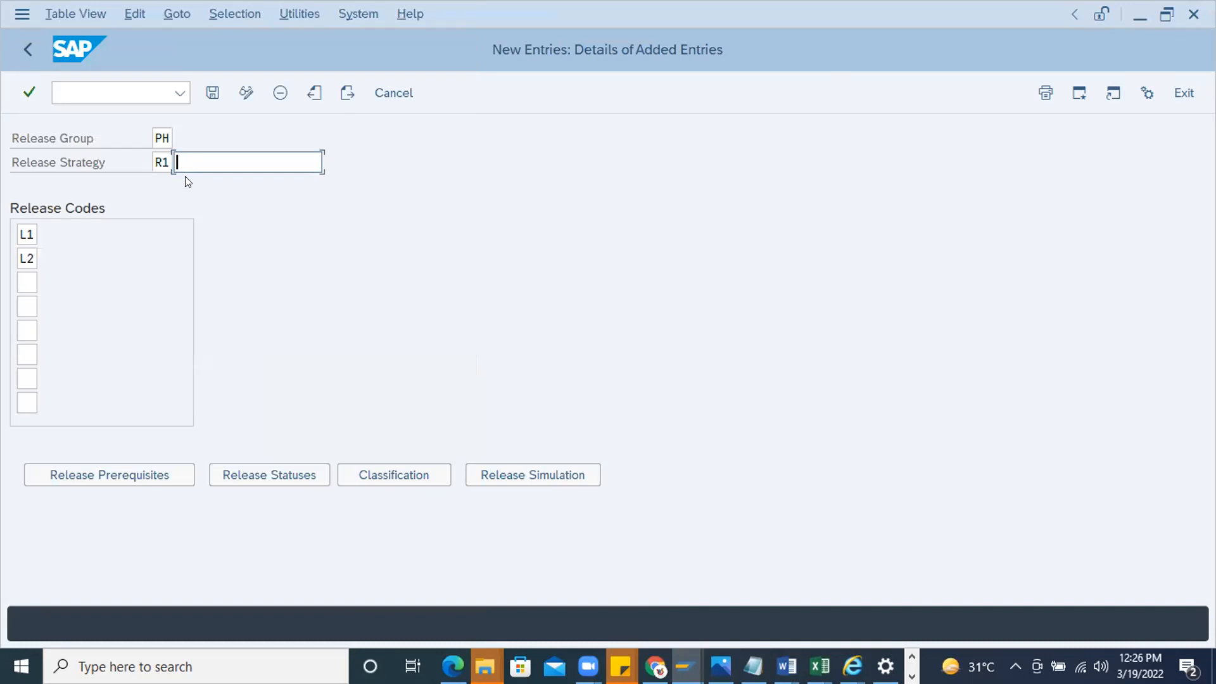
Set L1 as the release prerequisite for code L2 and confirm the prerequisites
left_click(139, 475)
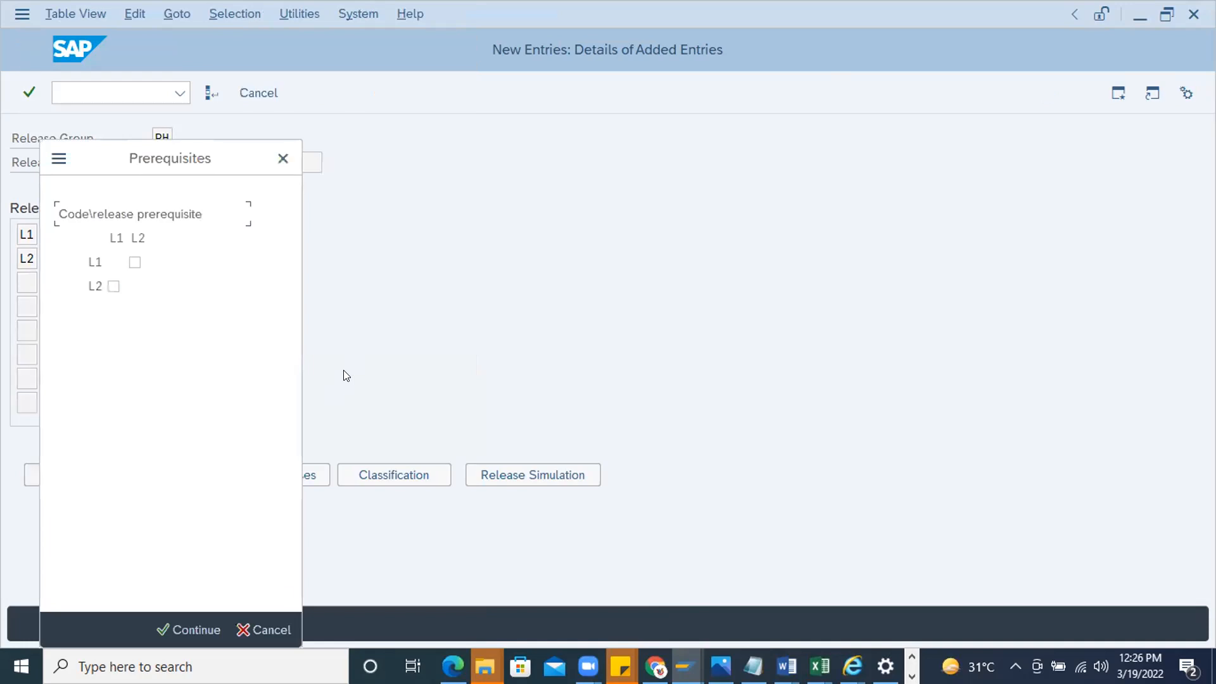
left_click(113, 287)
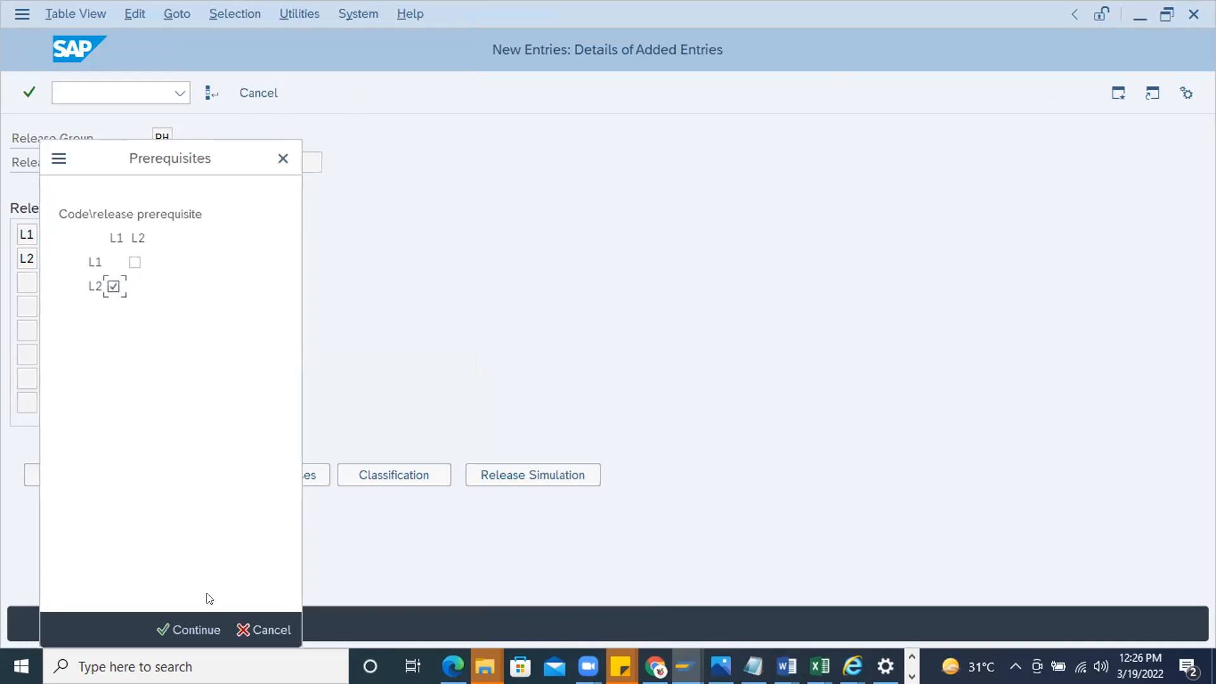
left_click(194, 623)
Review the release statuses of strategy R1 and confirm the block and release indicators
left_click(248, 476)
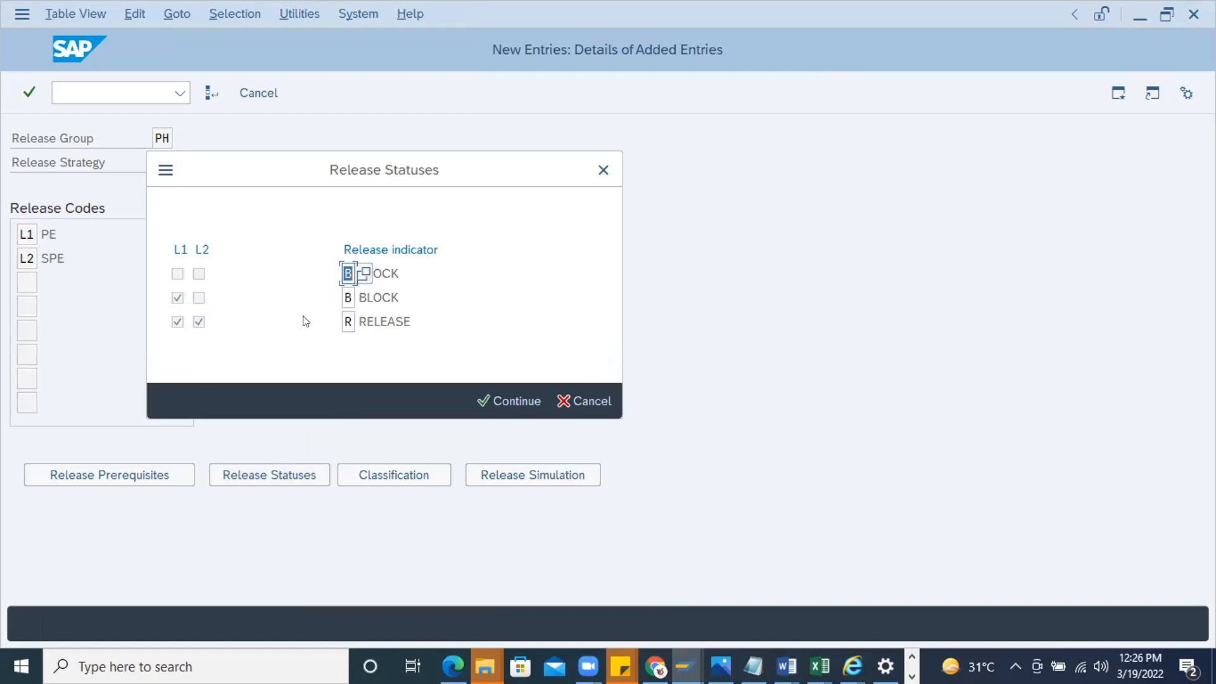
left_click(435, 322)
left_click(484, 396)
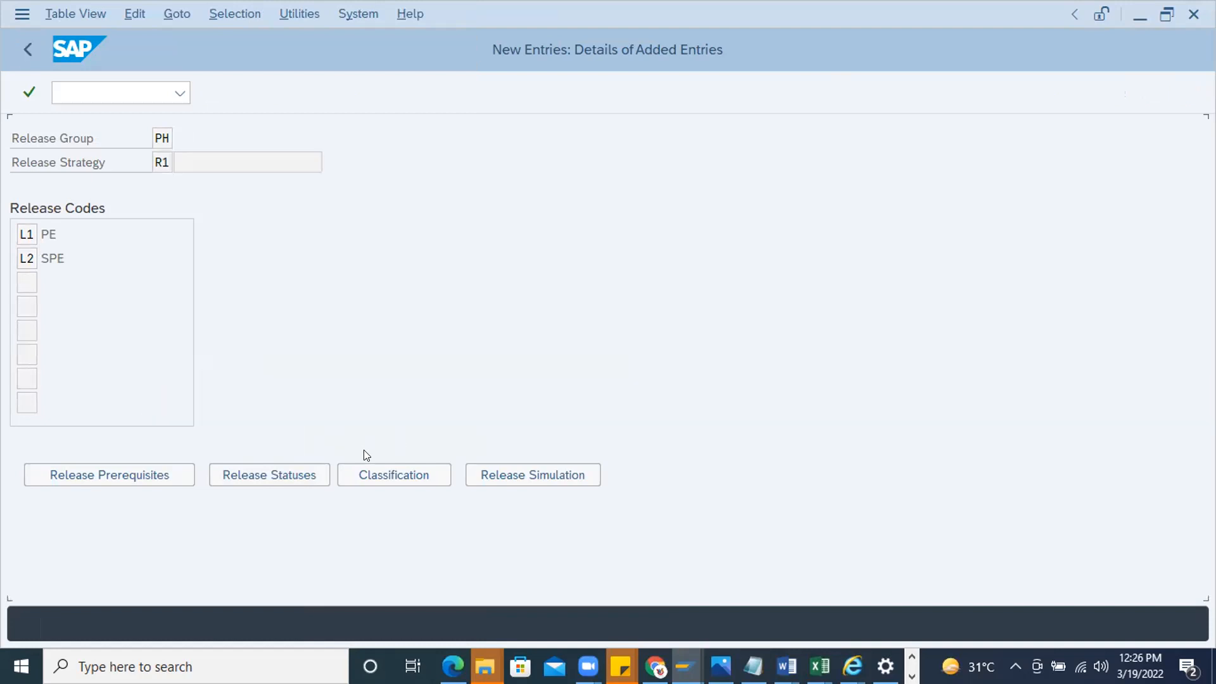
Open the classification of strategy R1 and enter F as the purchasing document category and 1000 as the plant
left_click(391, 474)
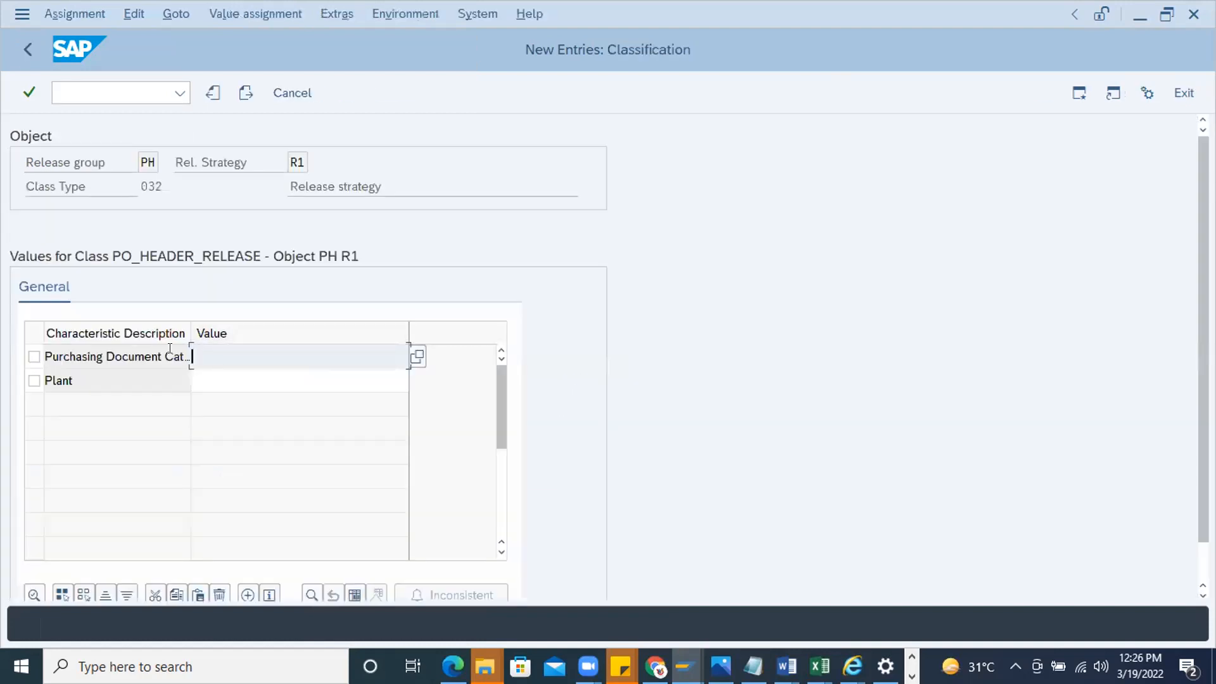
left_click_drag(189, 331, 226, 335)
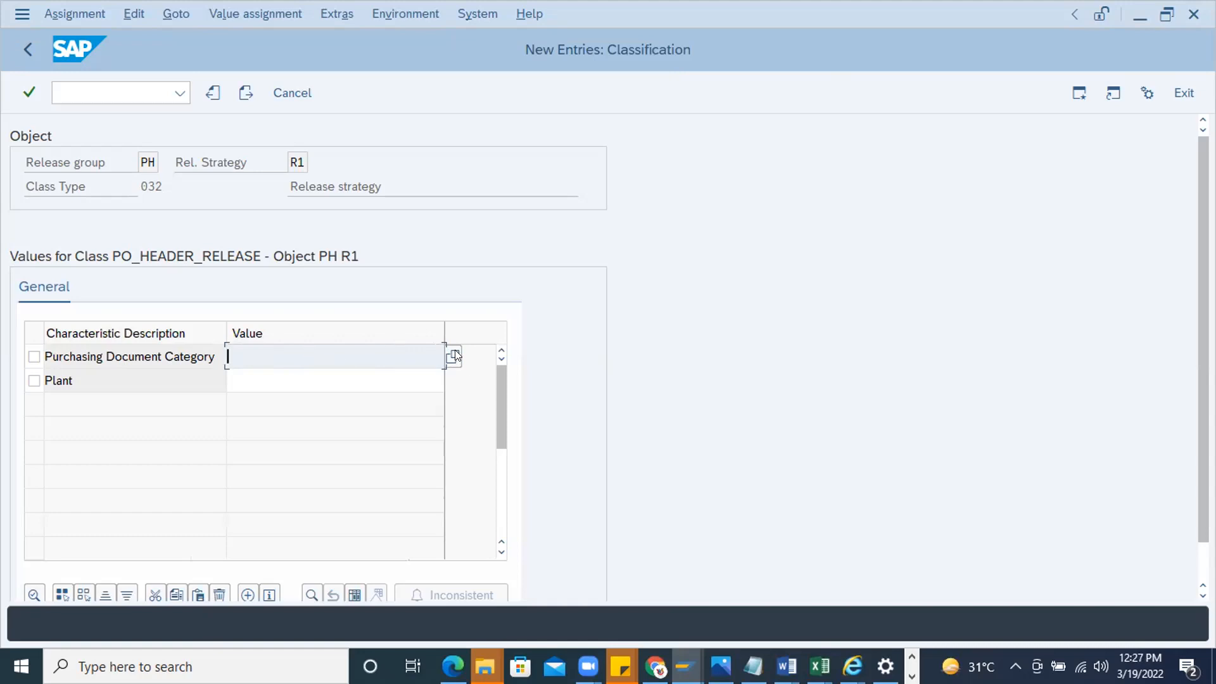
type("F")
key("Return")
left_click(267, 378)
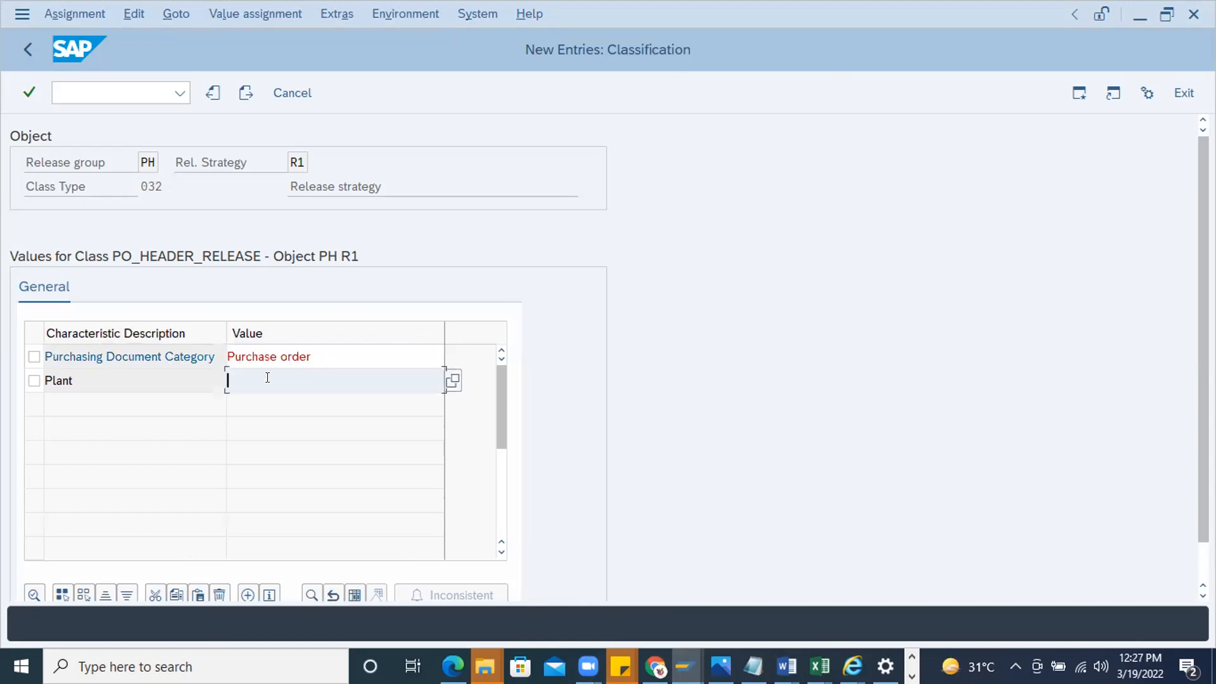
left_click(392, 349)
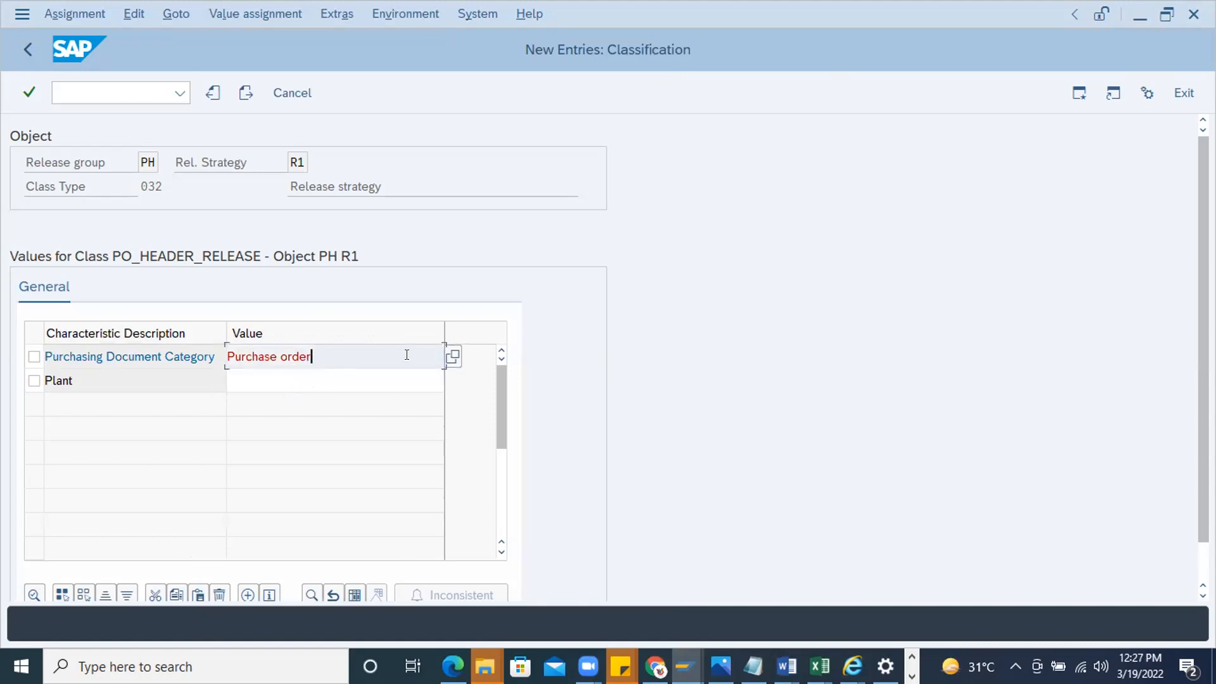
left_click(255, 370)
type("1000")
key("Return")
Set the purchasing document category to K (Contract) and return to the strategy details
left_click(324, 353)
key("BackSpace")
key("BackSpace")
key("BackSpace")
key("BackSpace")
key("BackSpace")
key("BackSpace")
key("BackSpace")
key("BackSpace")
key("BackSpace")
key("BackSpace")
key("BackSpace")
key("BackSpace")
key("BackSpace")
key("BackSpace")
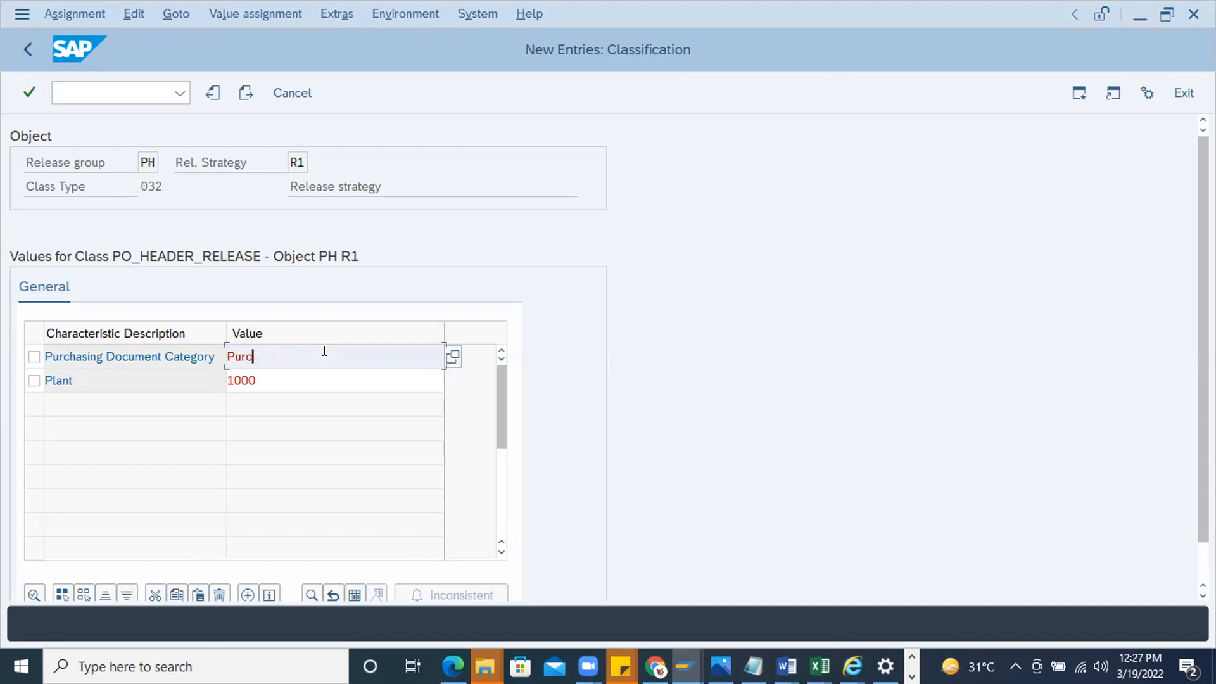
type("K")
key("Return")
double_click(153, 157)
key("Tab")
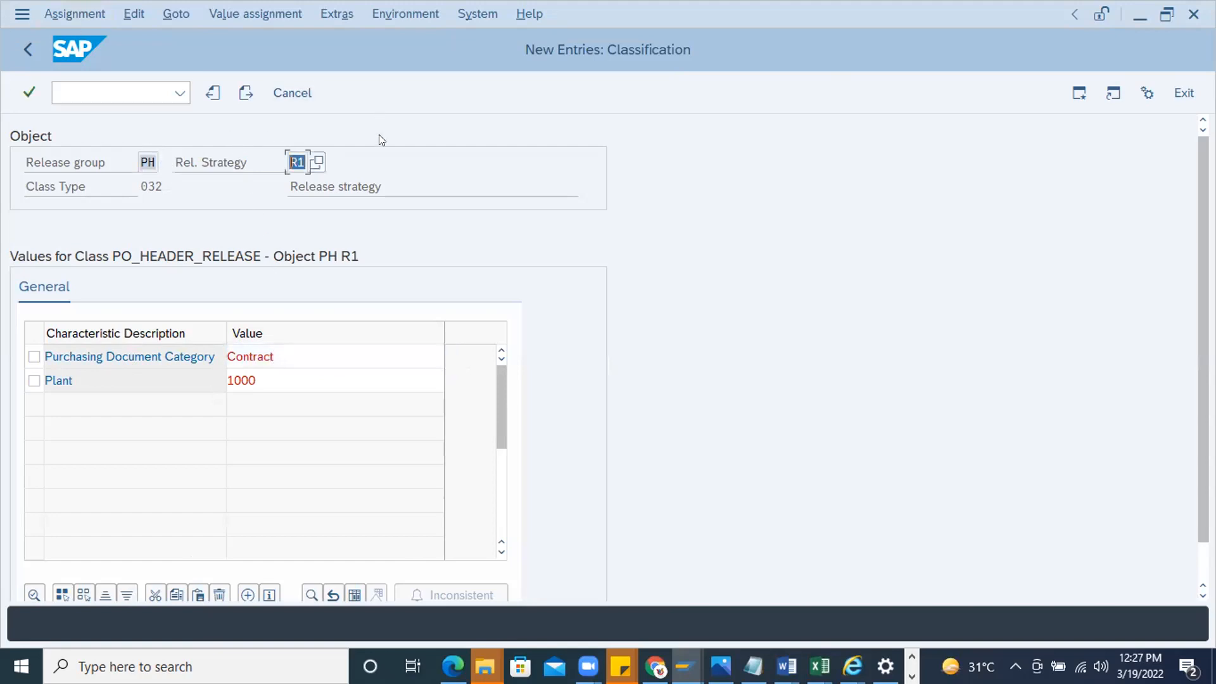
double_click(289, 379)
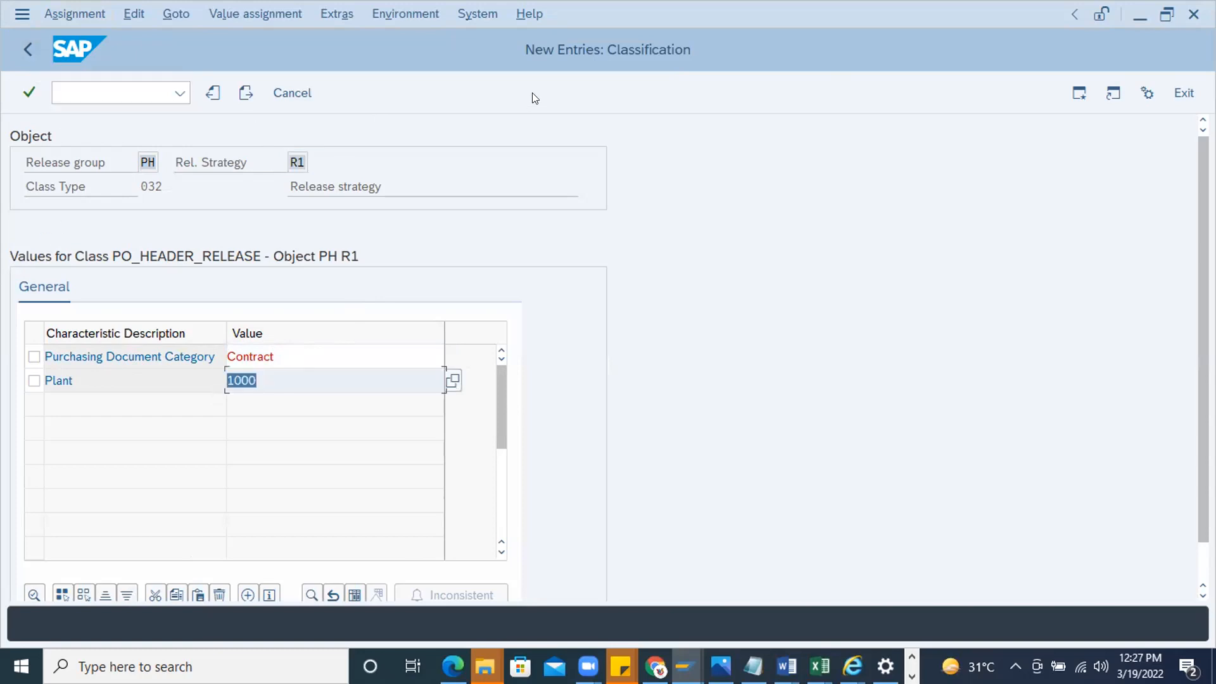
key("Return")
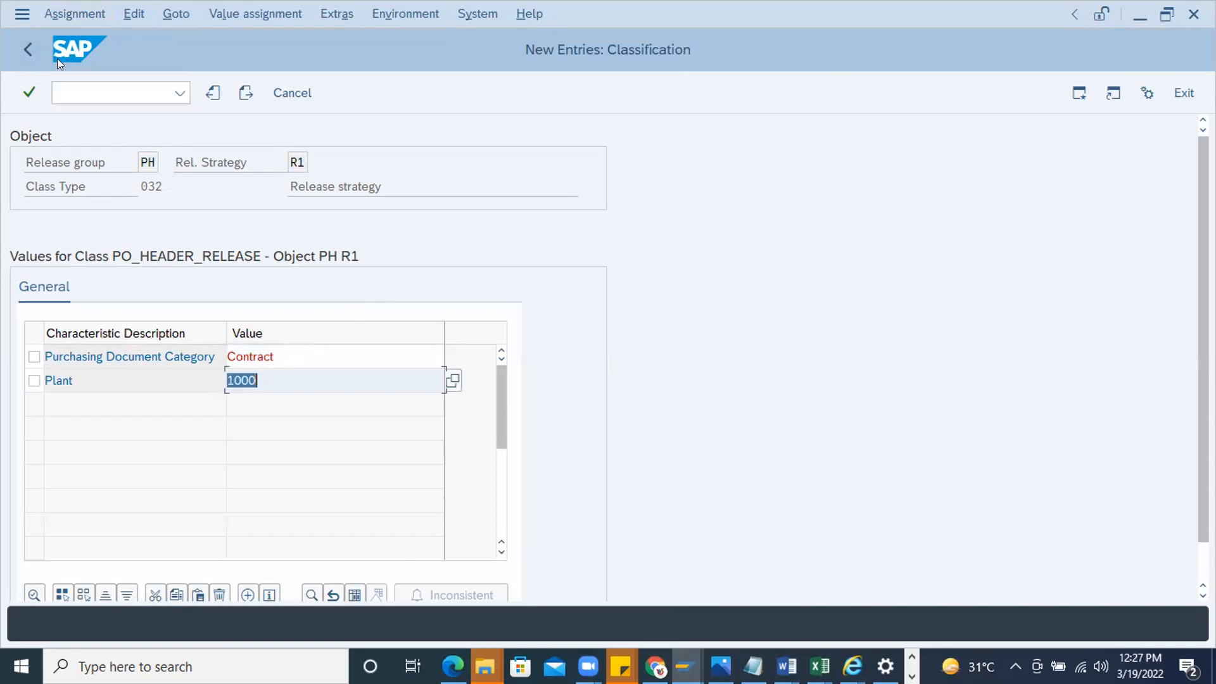
left_click(28, 50)
Simulate the release for the strategy, try to set the release, and close the simulation
left_click(543, 476)
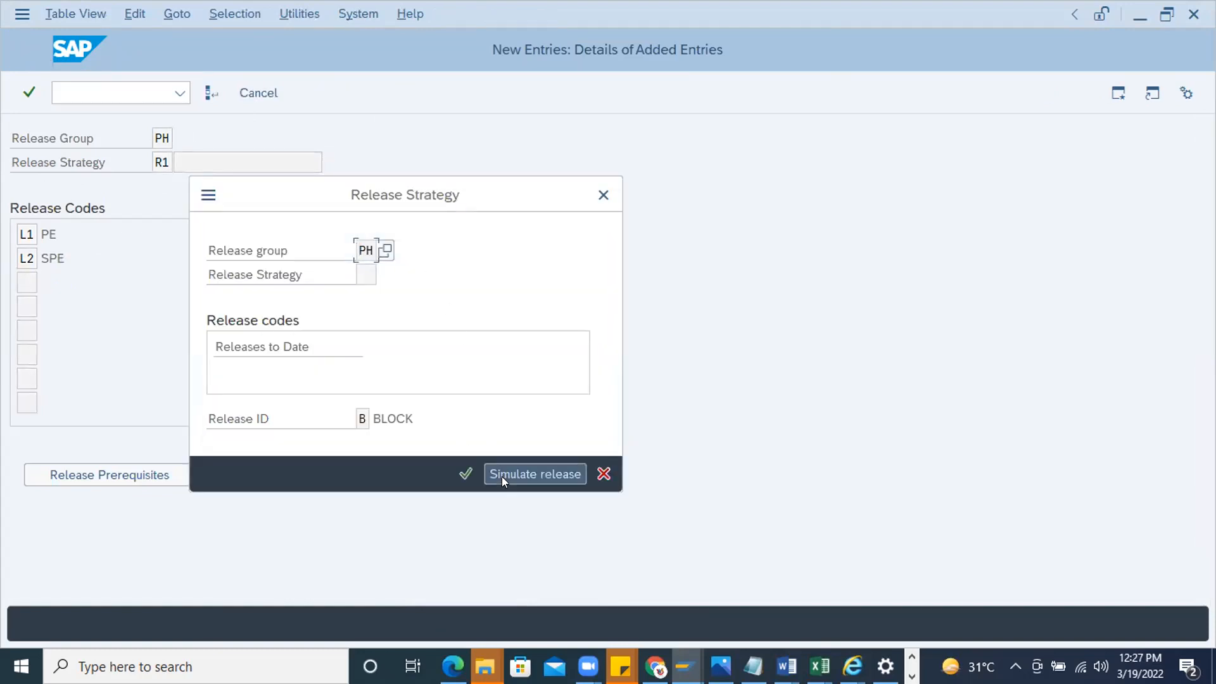
double_click(121, 371)
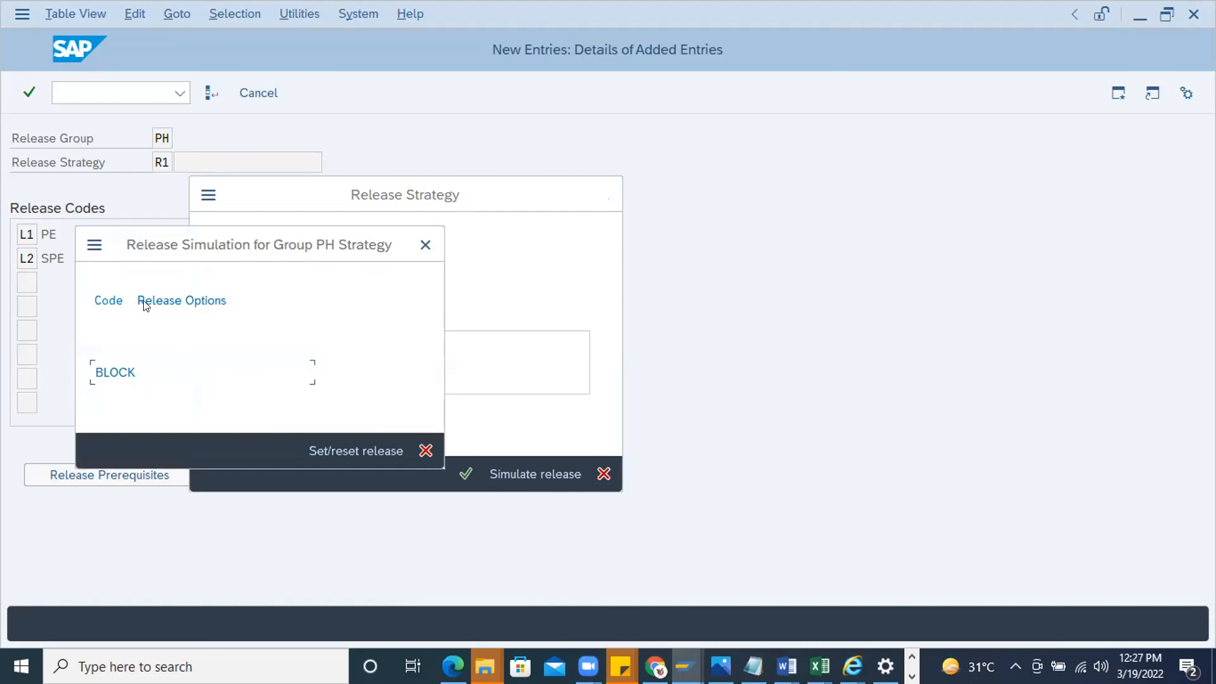
left_click(331, 447)
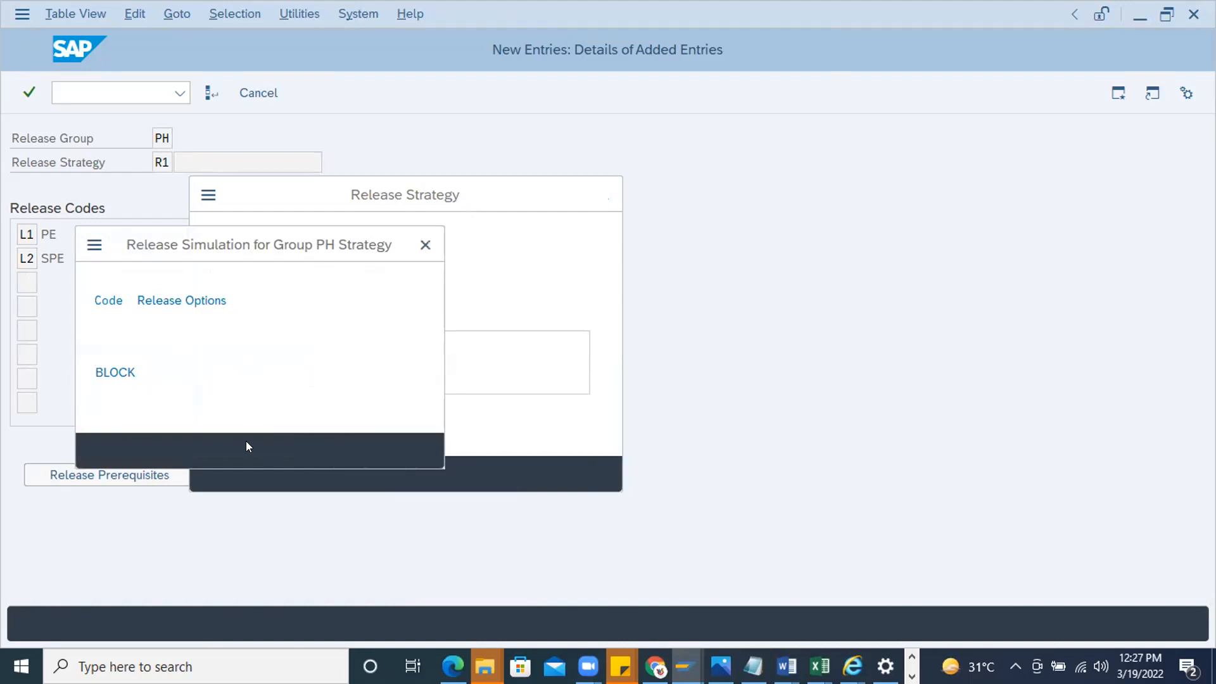
left_click(344, 446)
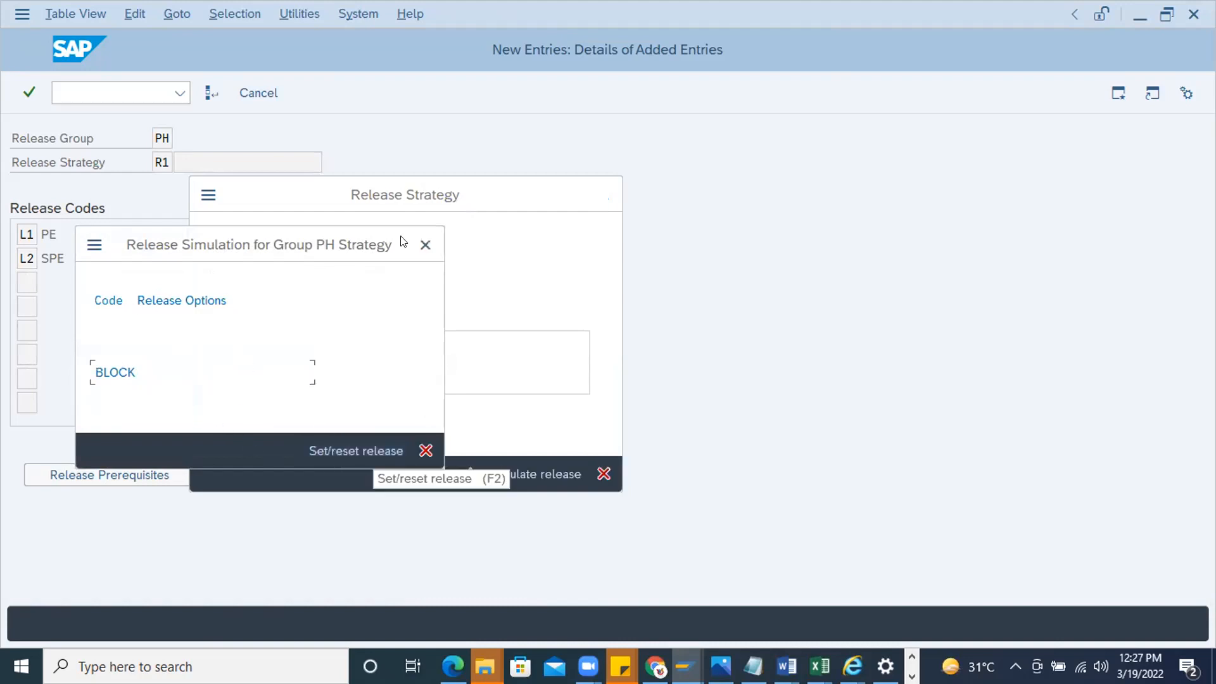
left_click(425, 244)
left_click(604, 194)
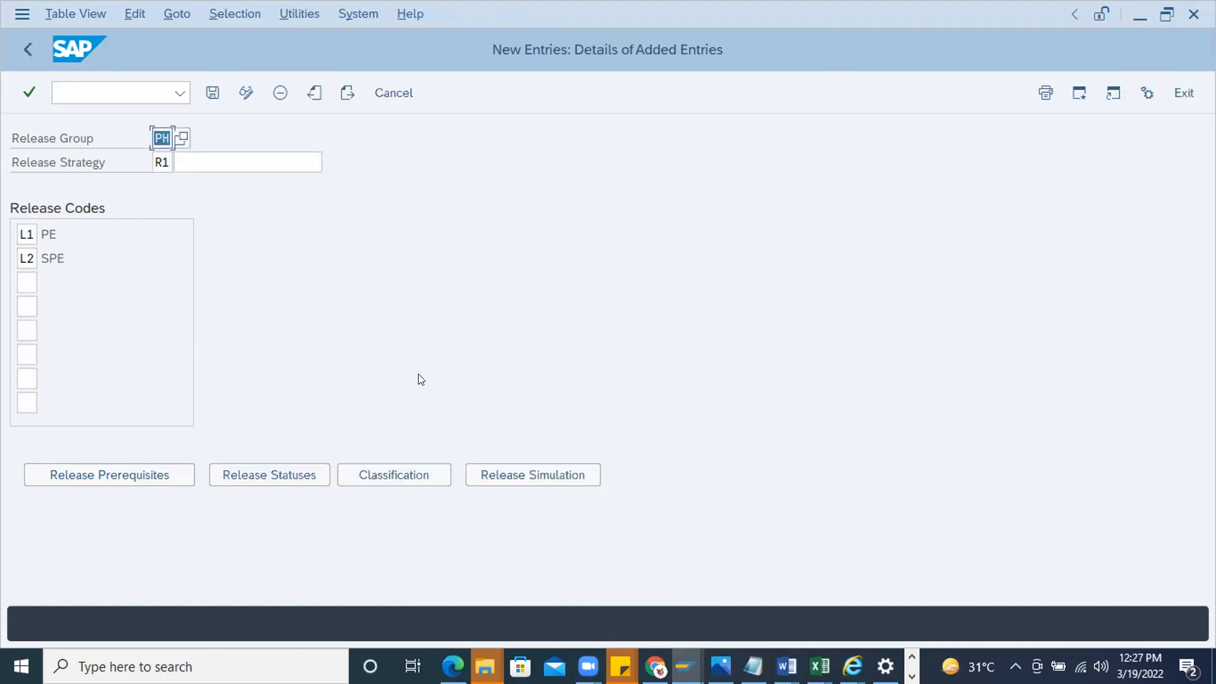
Check the classification values and the release statuses of strategy R1
left_click(391, 475)
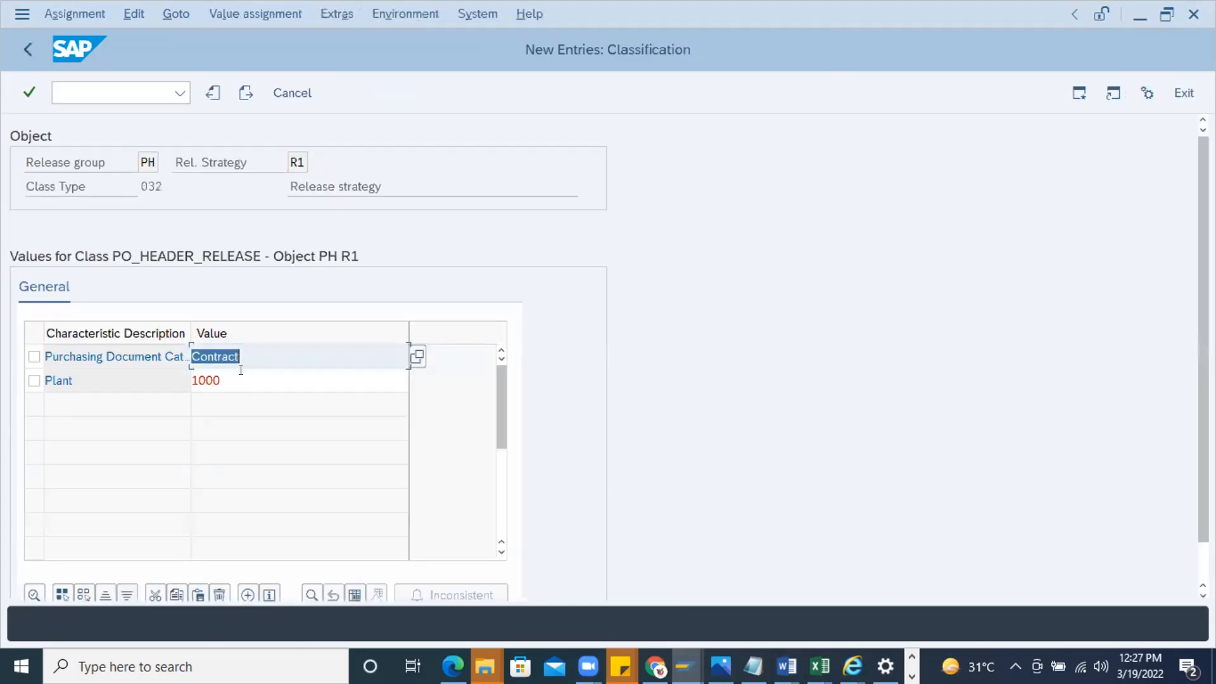
key("Down")
left_click(28, 48)
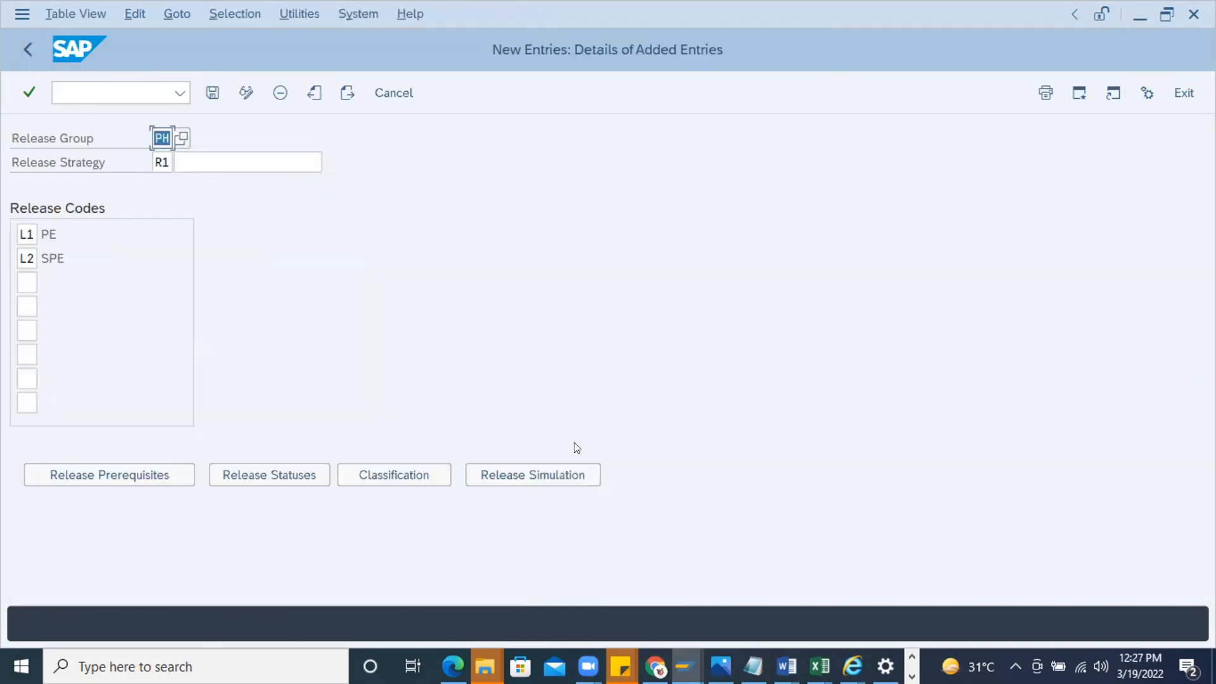
left_click(271, 472)
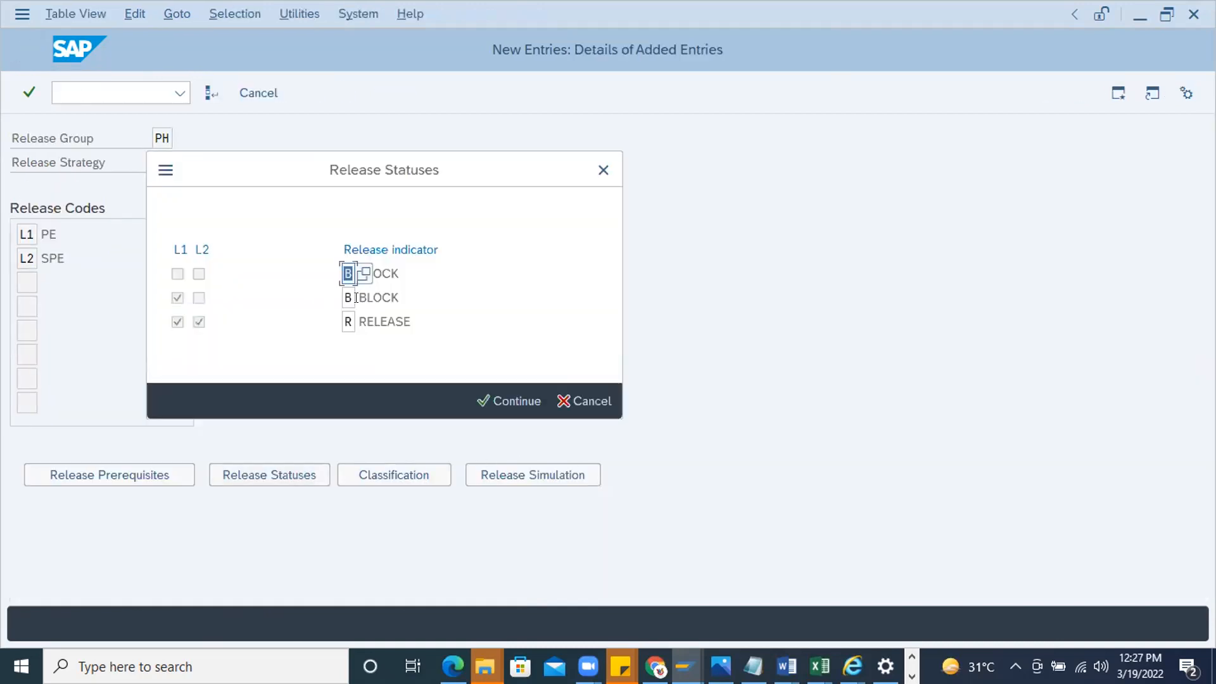
left_click(603, 169)
Rerun the release simulation for group PH, try to set or reset the release, and close it
left_click(549, 472)
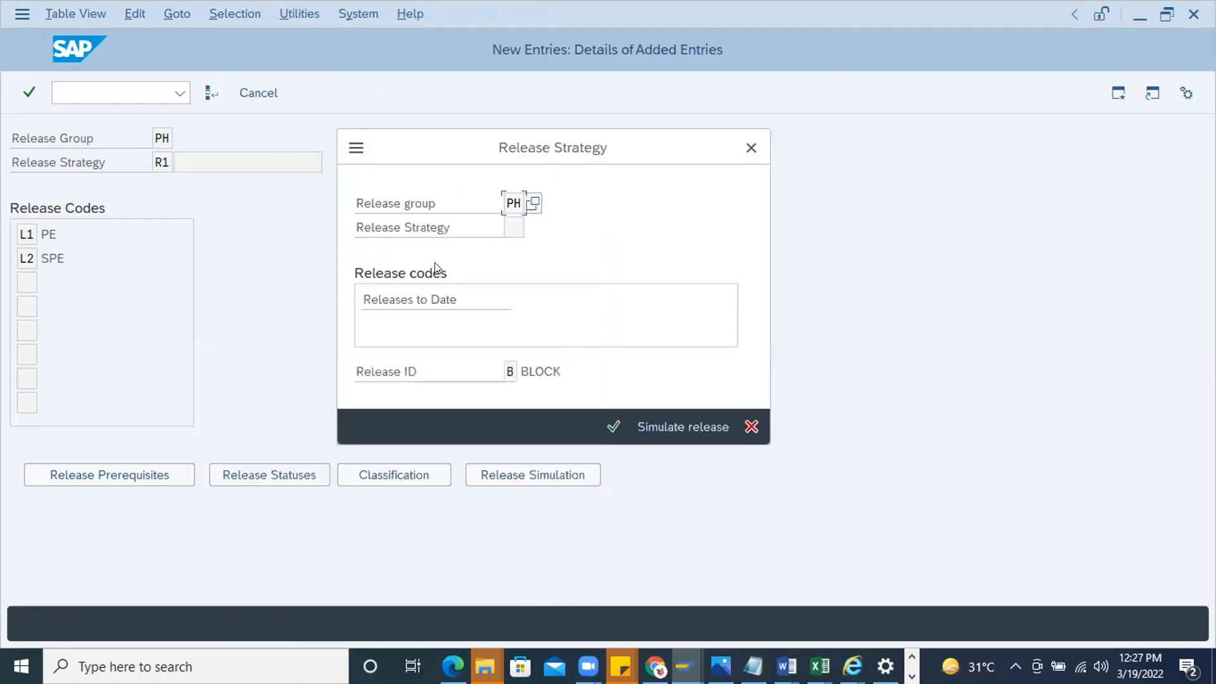
left_click(509, 372)
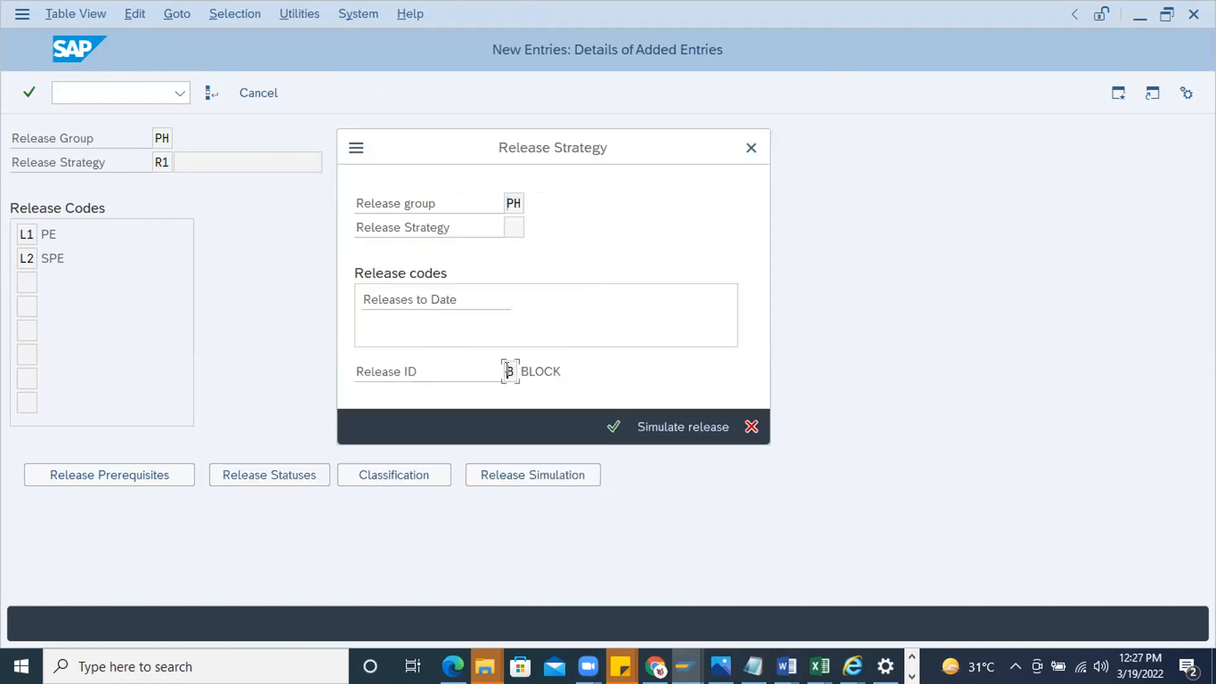
left_click(660, 427)
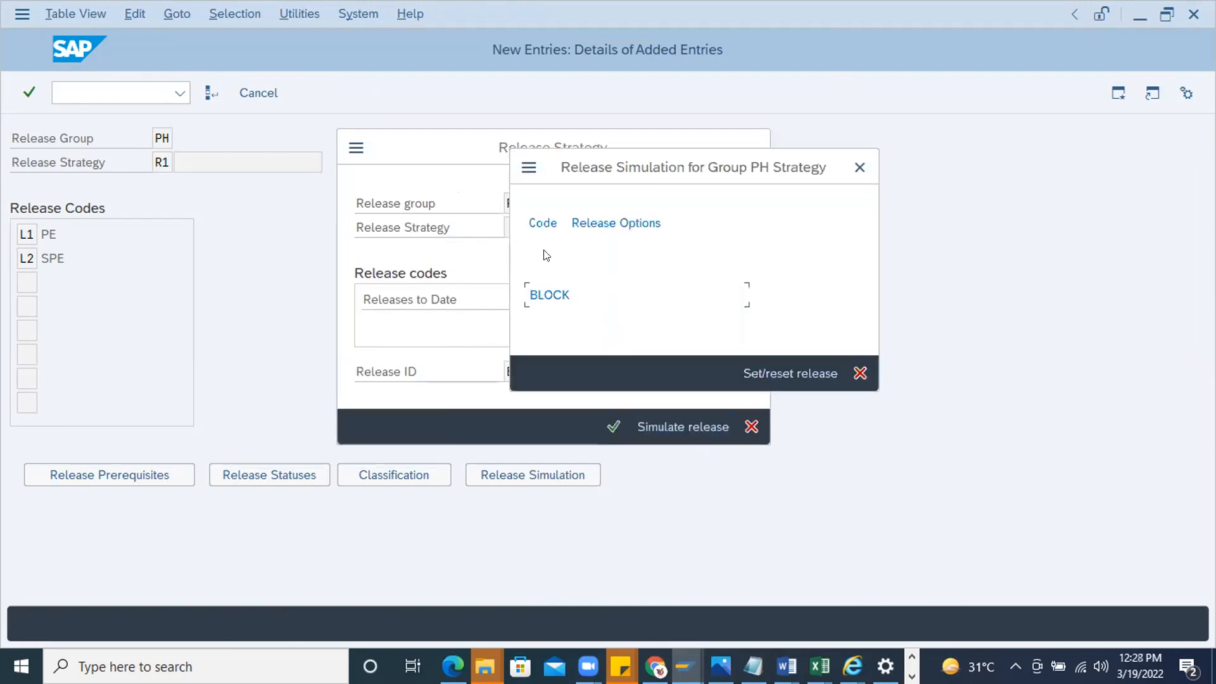
left_click(783, 373)
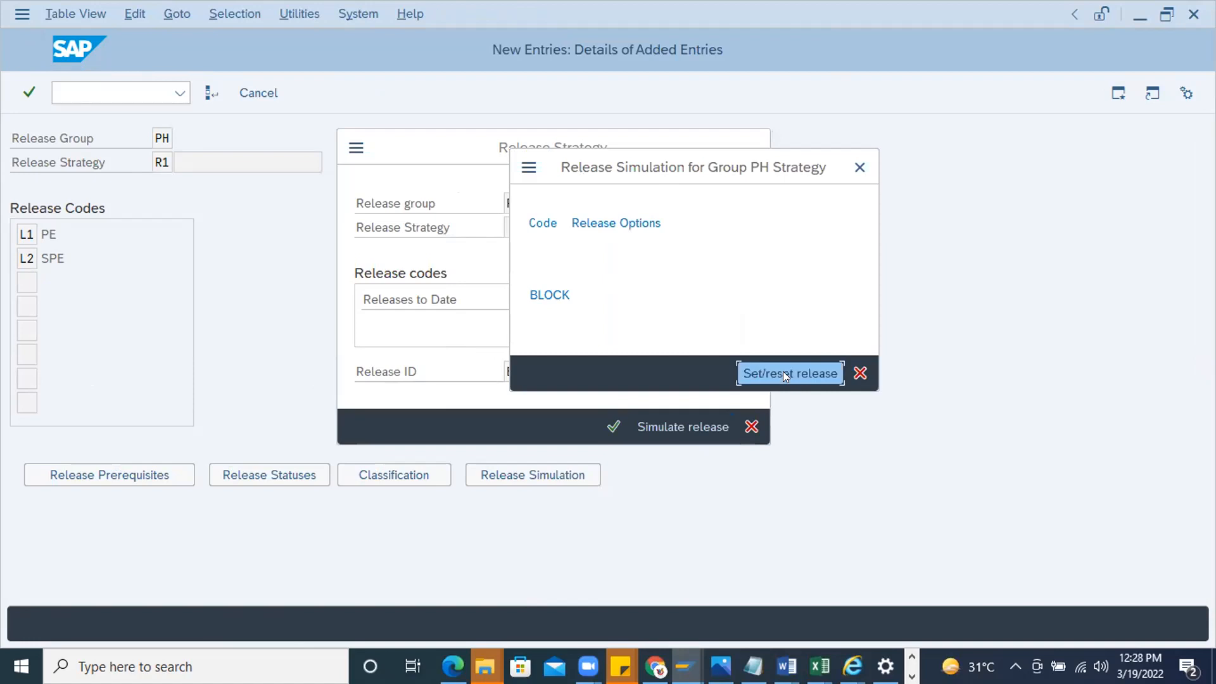
left_click(859, 167)
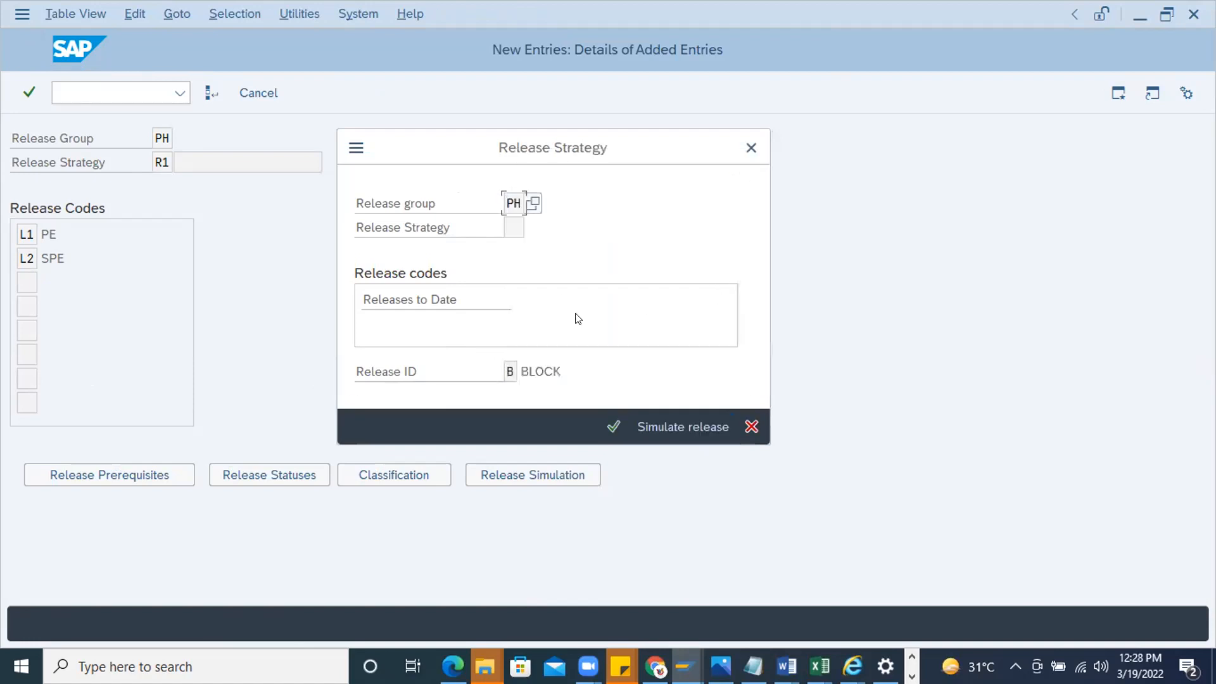
left_click(752, 148)
Reverse the prerequisites so that L2 is required for code L1, and confirm the release statuses
left_click(146, 474)
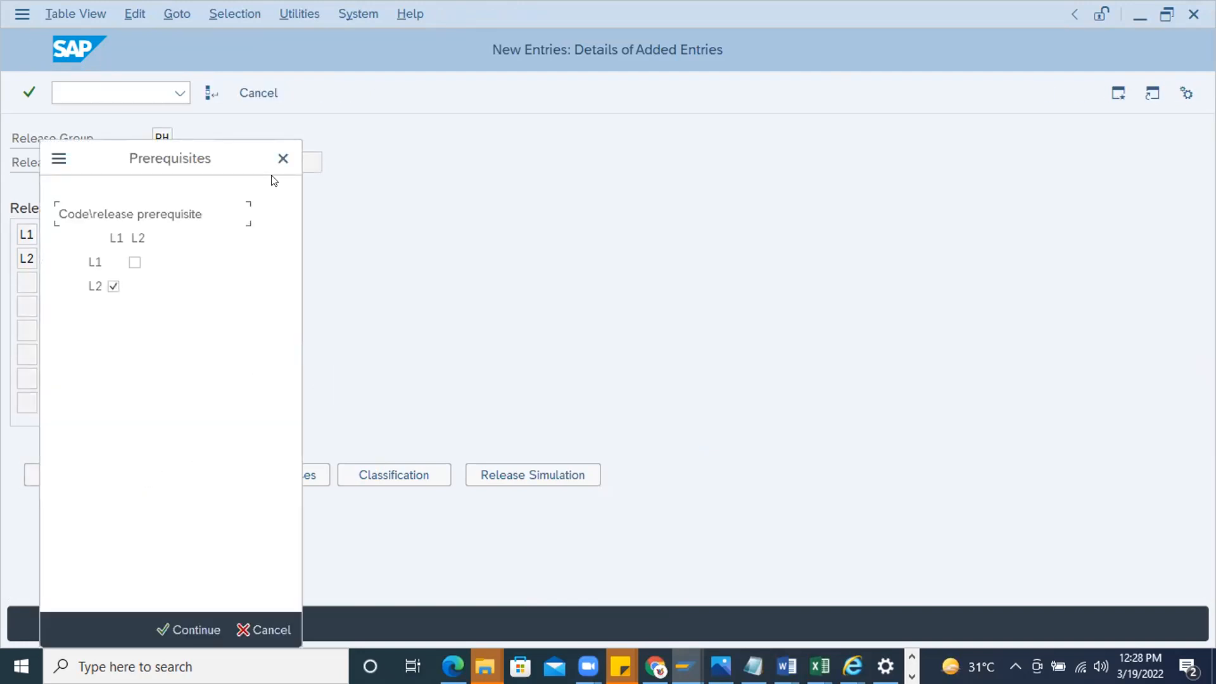
left_click(114, 286)
left_click(135, 262)
left_click(189, 630)
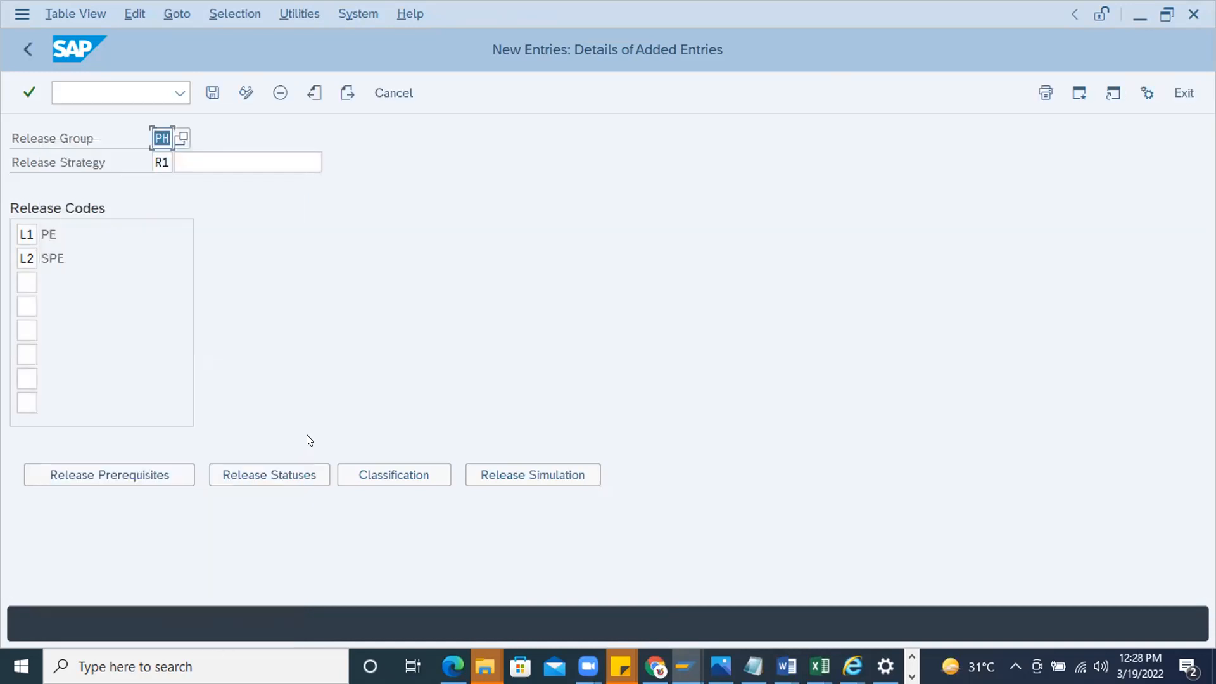
left_click(279, 475)
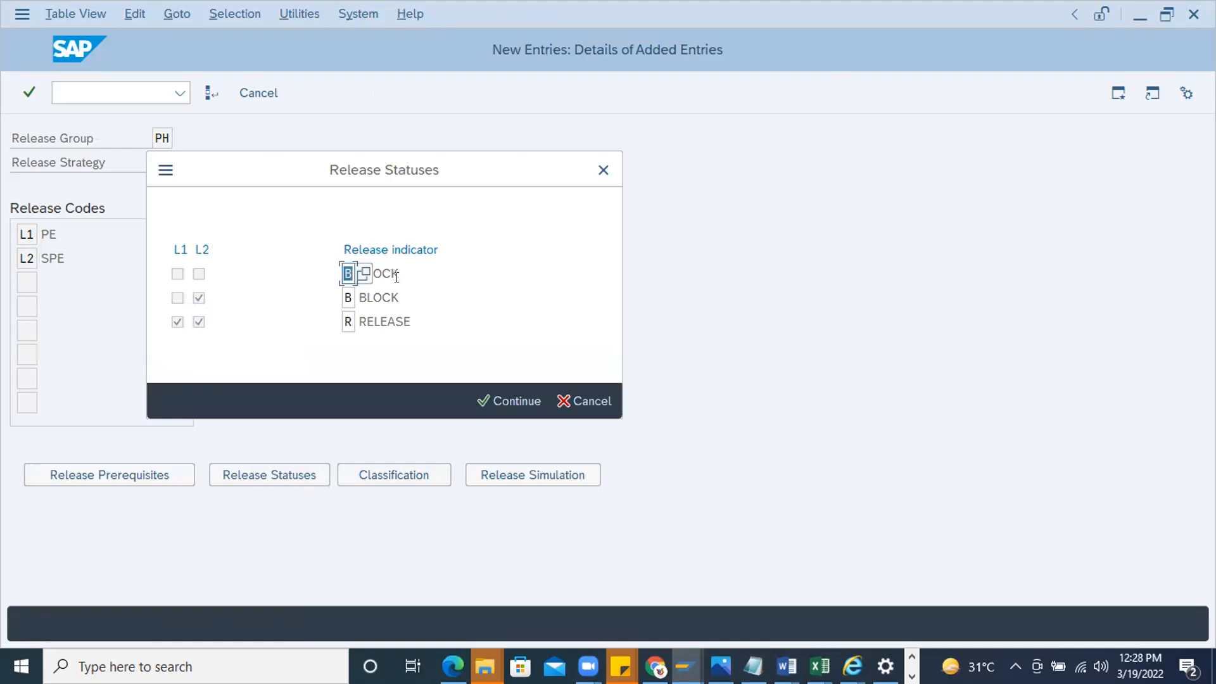
left_click(531, 401)
Review the classification and simulate the release with the reversed prerequisites
left_click(416, 471)
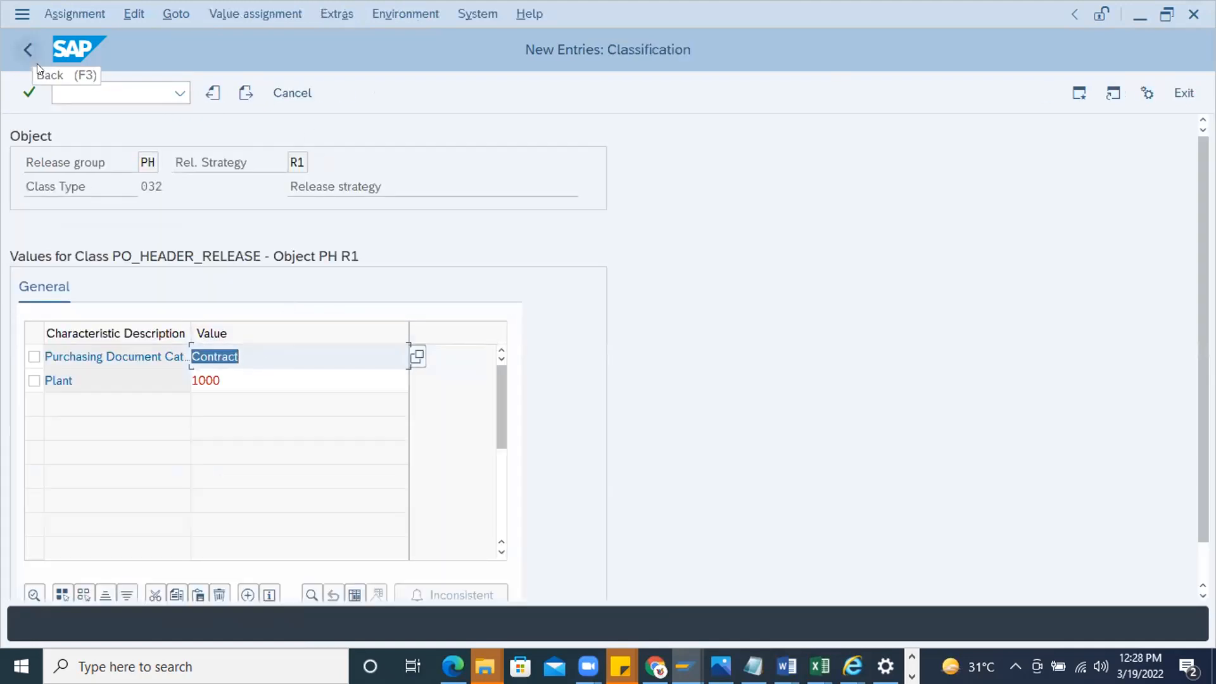
left_click(28, 49)
left_click(561, 472)
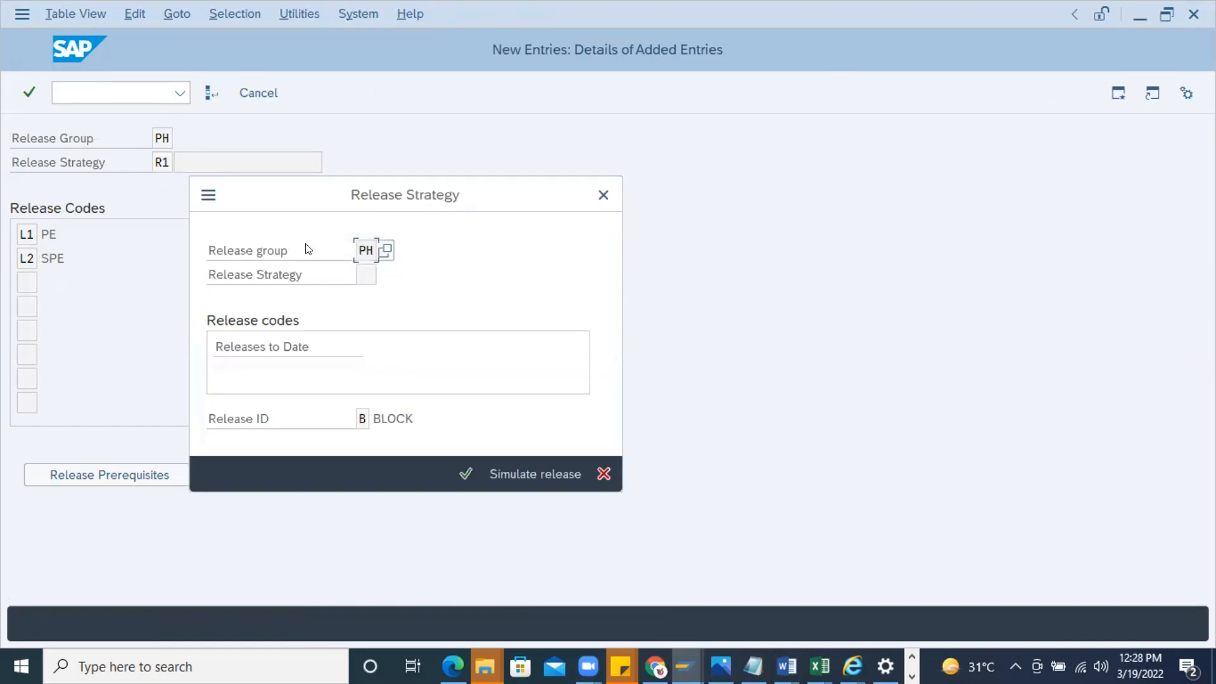
left_click(739, 469)
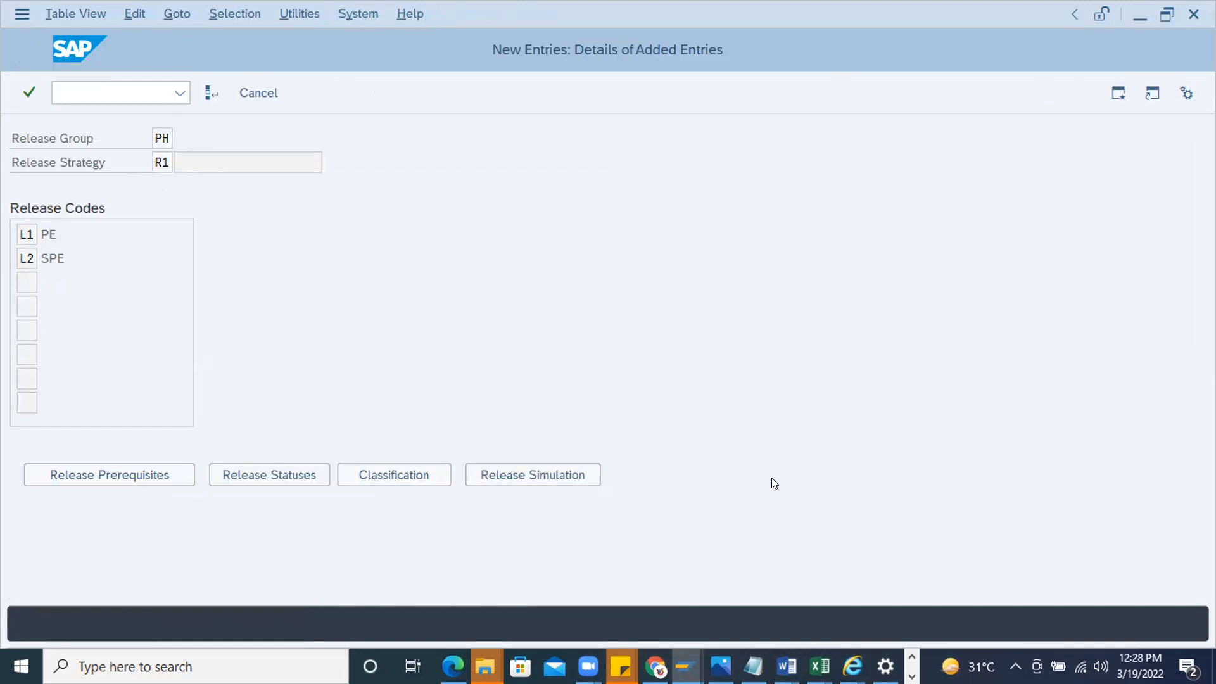
left_click(559, 473)
left_click(548, 473)
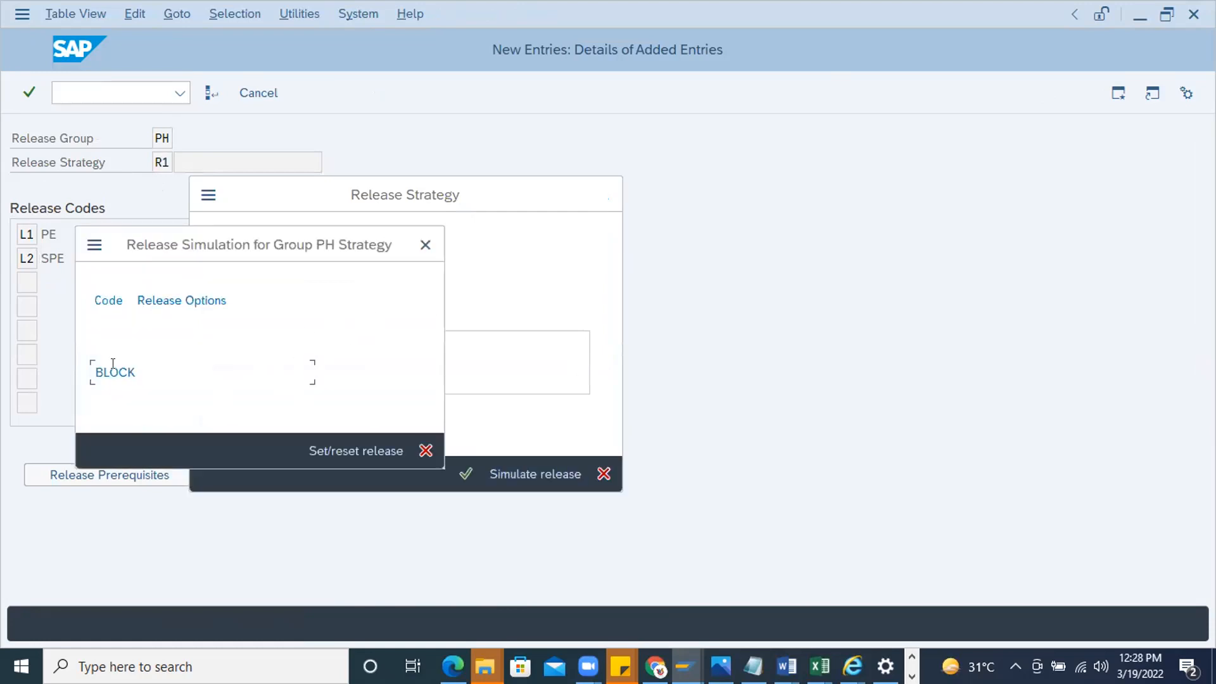
left_click(425, 244)
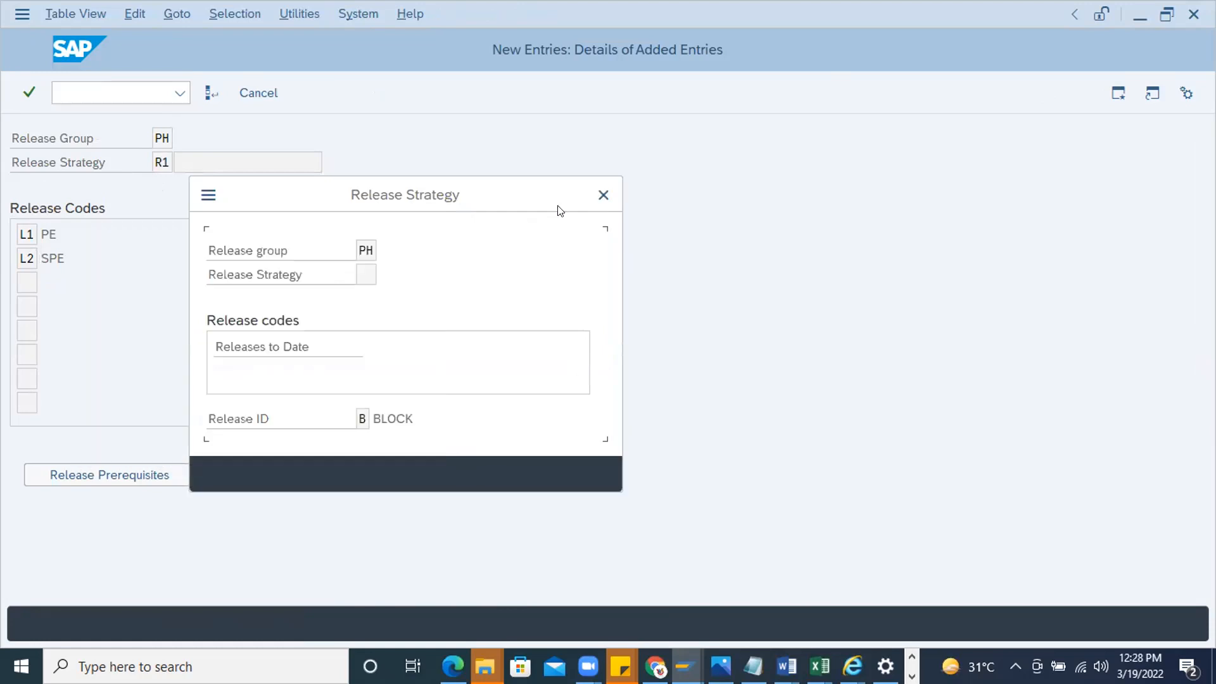
left_click(604, 195)
Make L1 the release prerequisite for code L2 again and try to save the release strategy
left_click(146, 475)
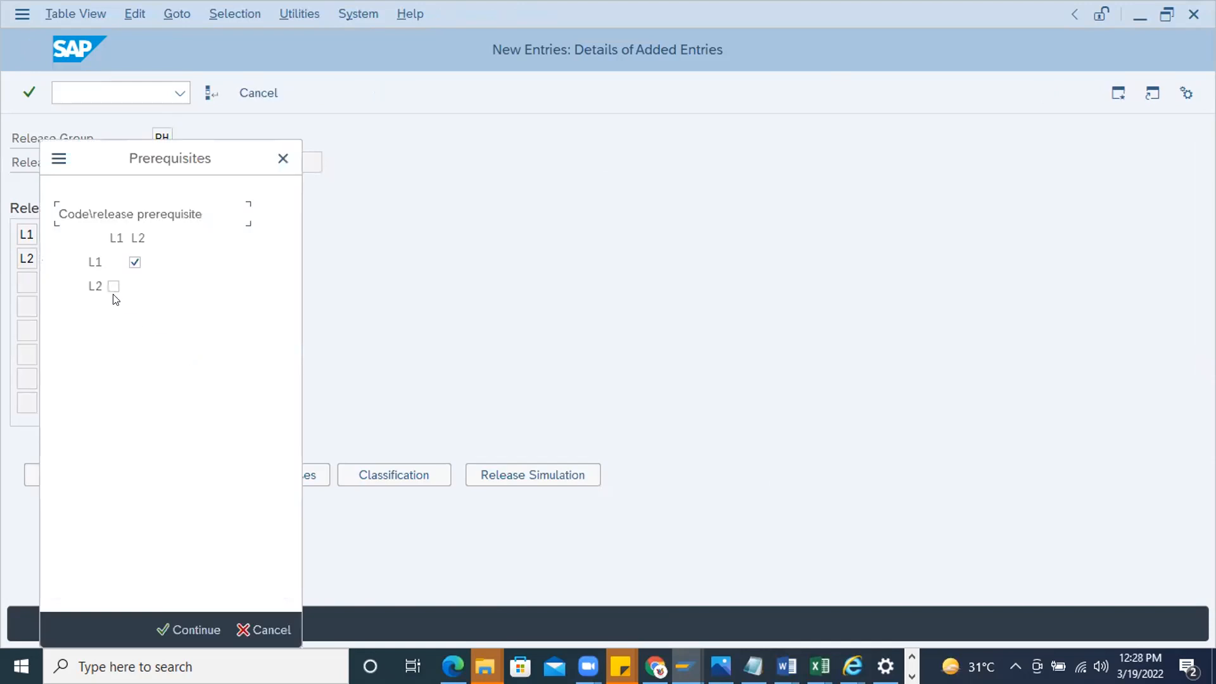
left_click(134, 261)
left_click(113, 286)
key("Return")
left_click(212, 92)
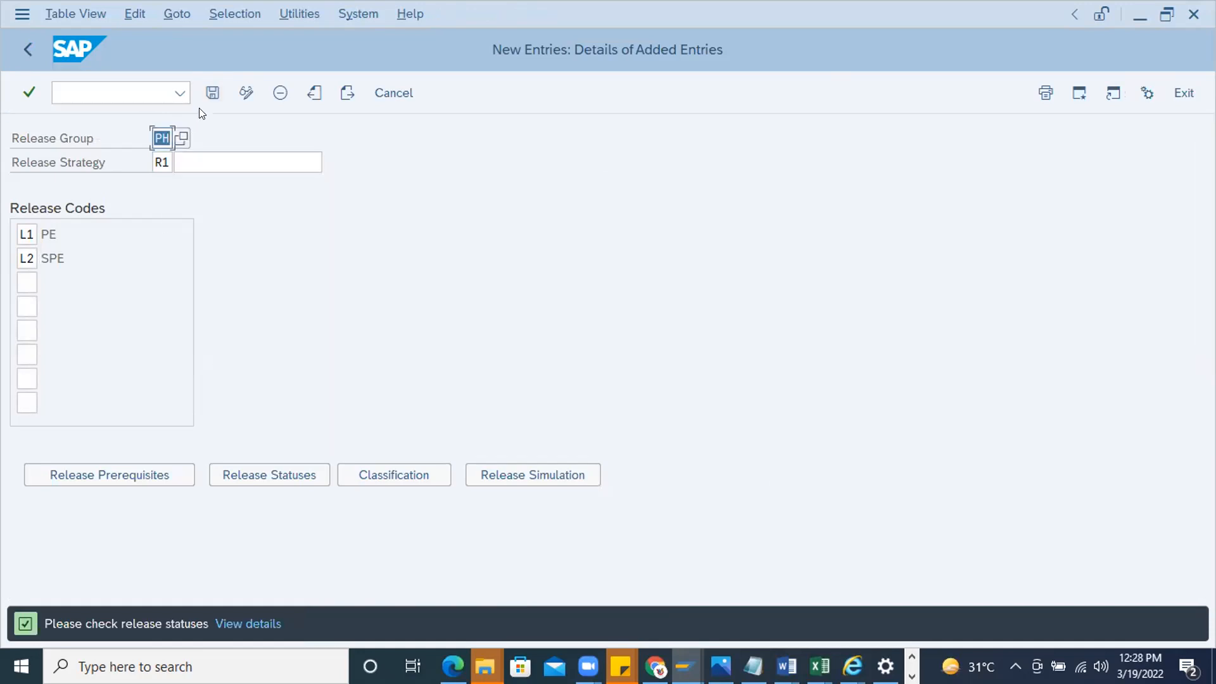
left_click(210, 92)
Check the release statuses again, choose indicator R for the status with both L1 and L2 set, and confirm them
left_click(256, 480)
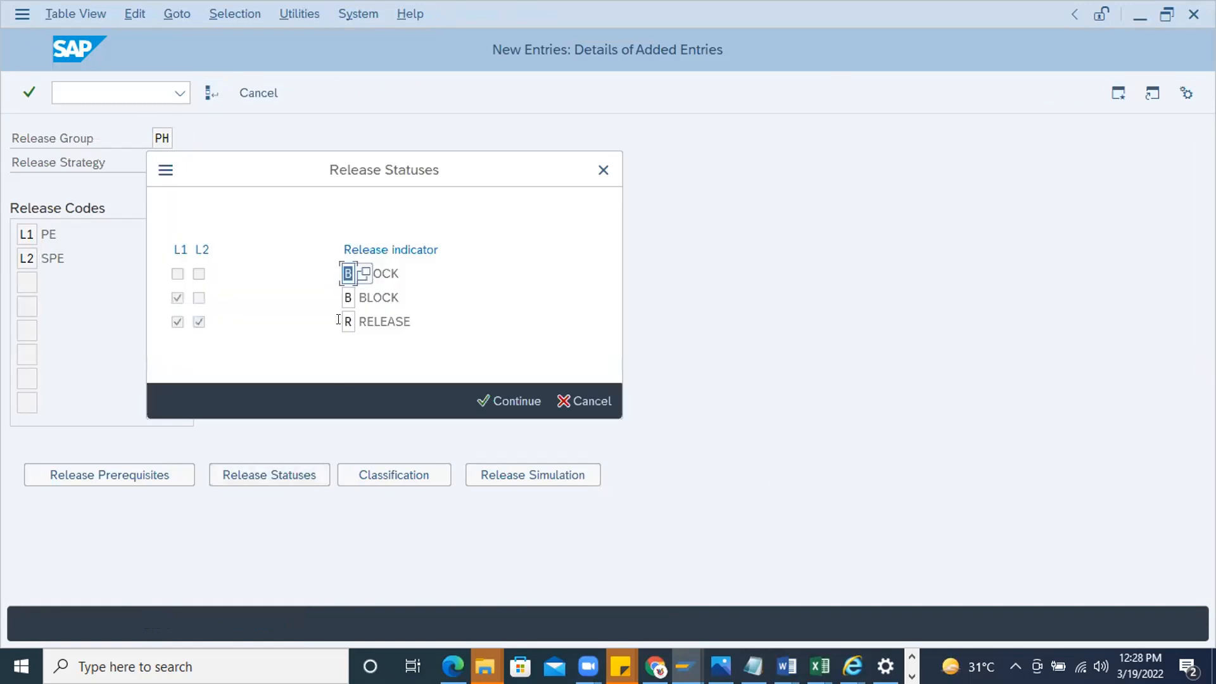
left_click(348, 298)
left_click(348, 322)
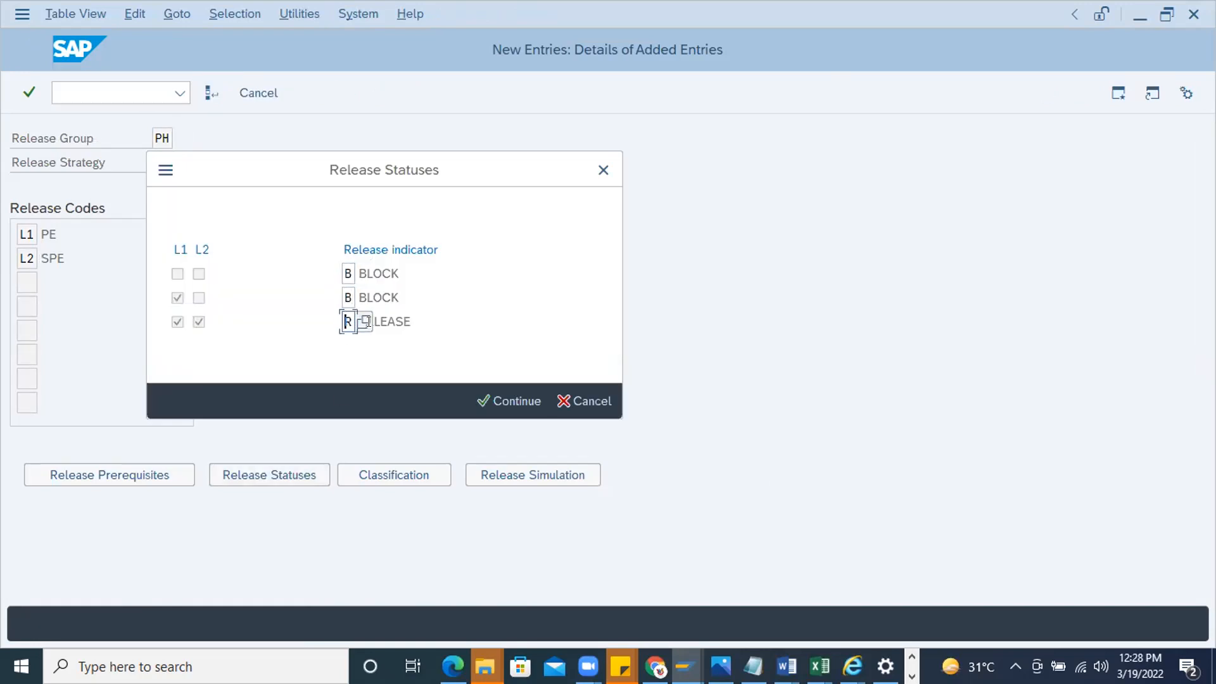
left_click(364, 322)
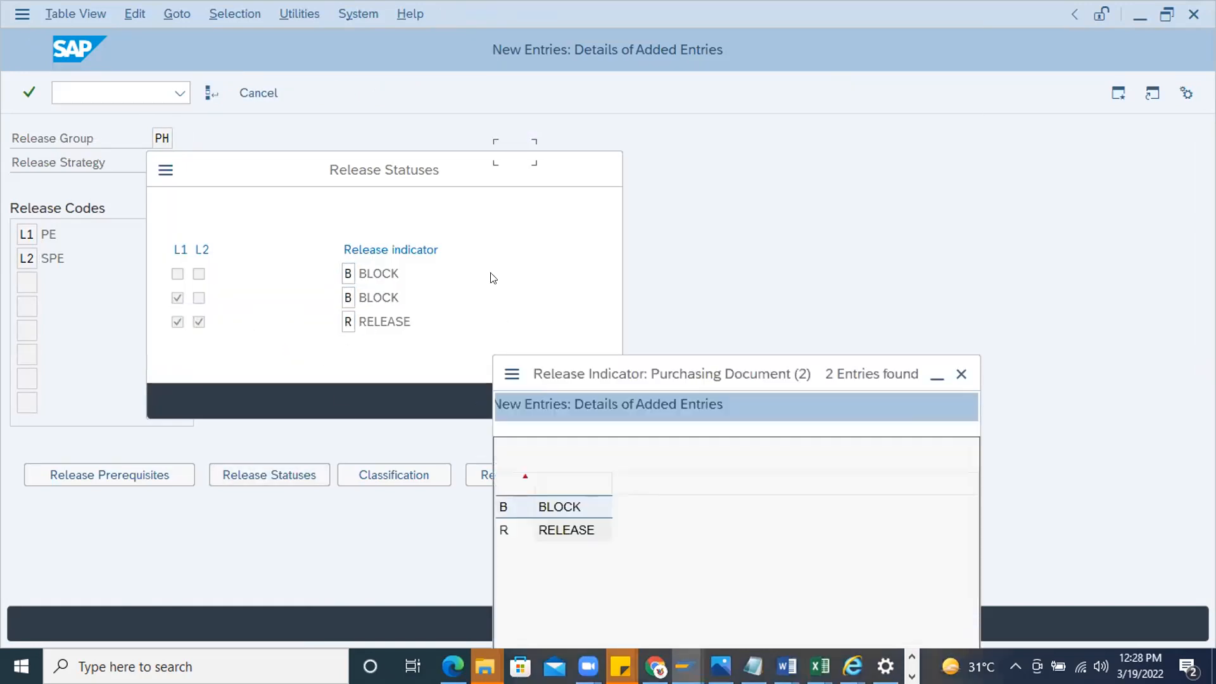
double_click(524, 180)
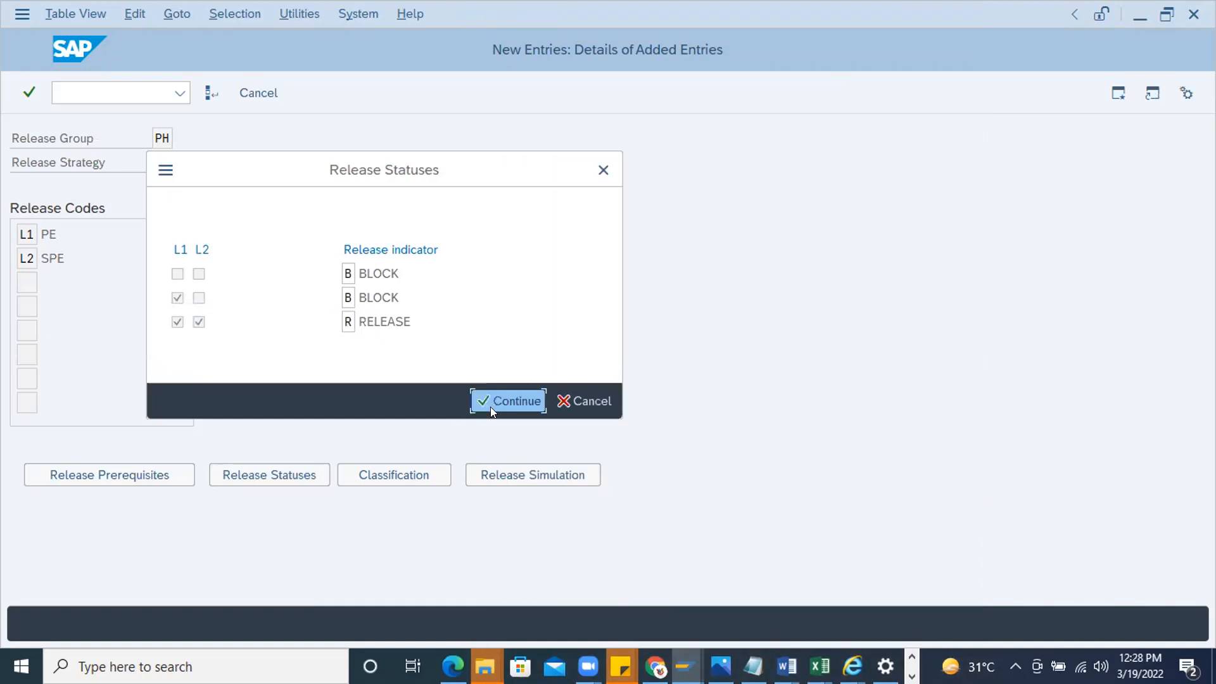
left_click(494, 402)
Open and confirm the release simulation for group PH, and save release strategy R1
left_click(516, 485)
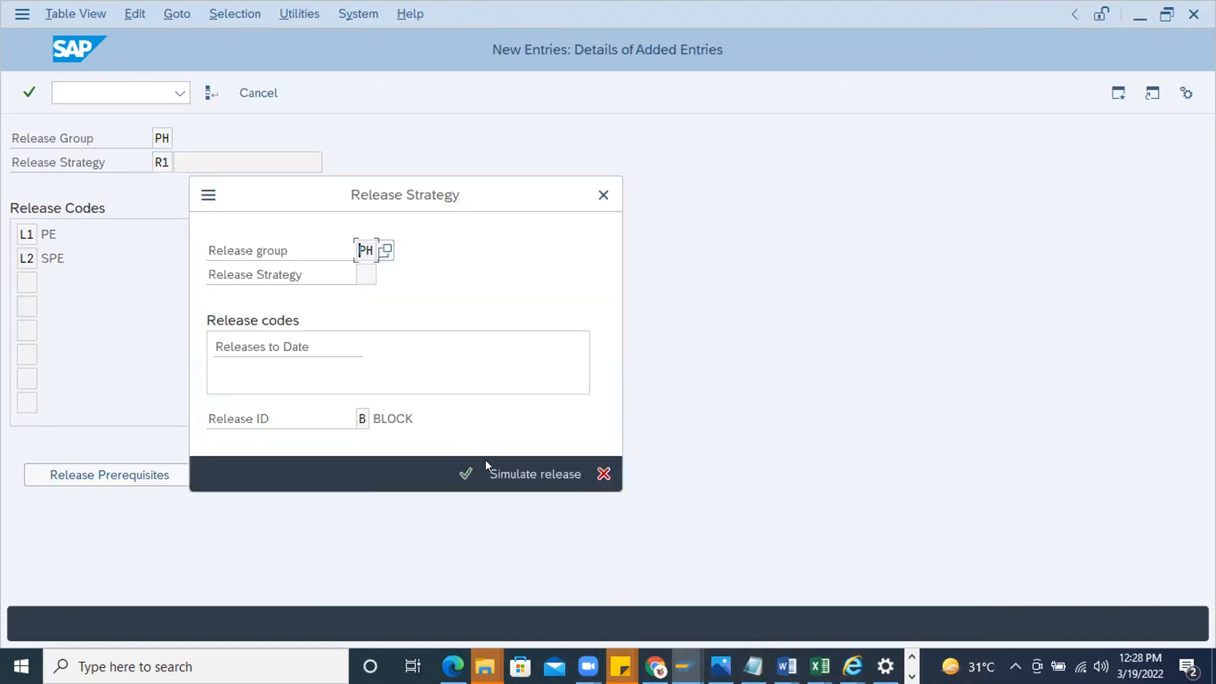
left_click(465, 473)
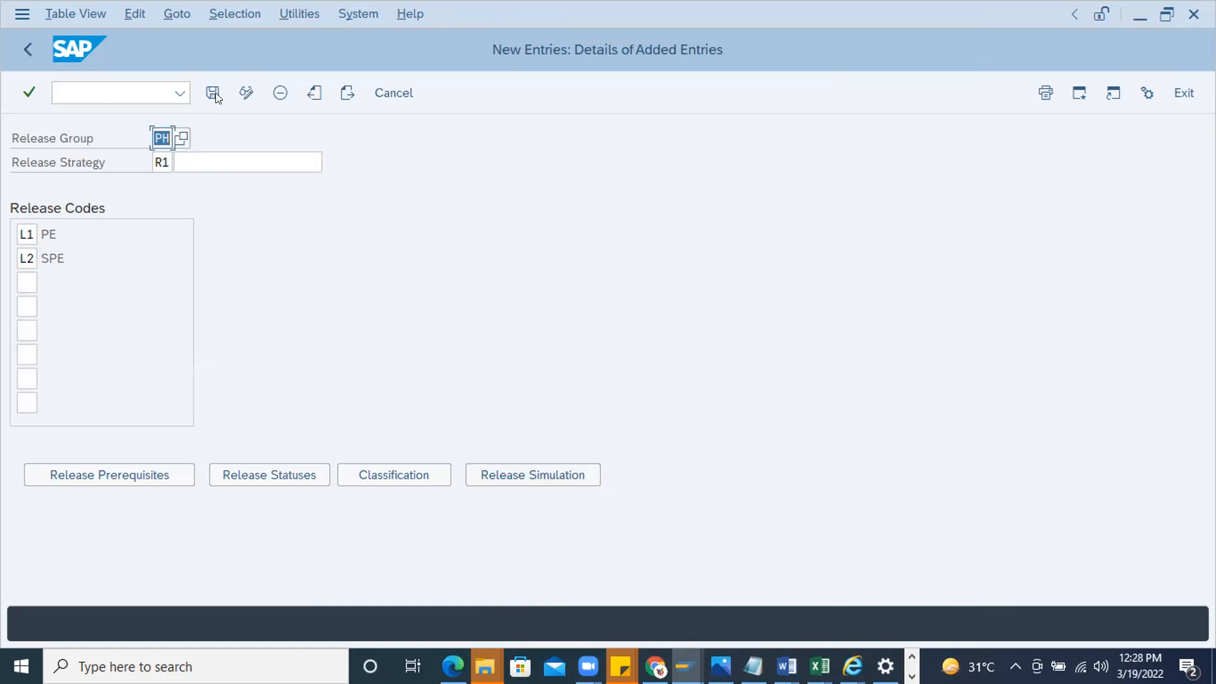
left_click(214, 93)
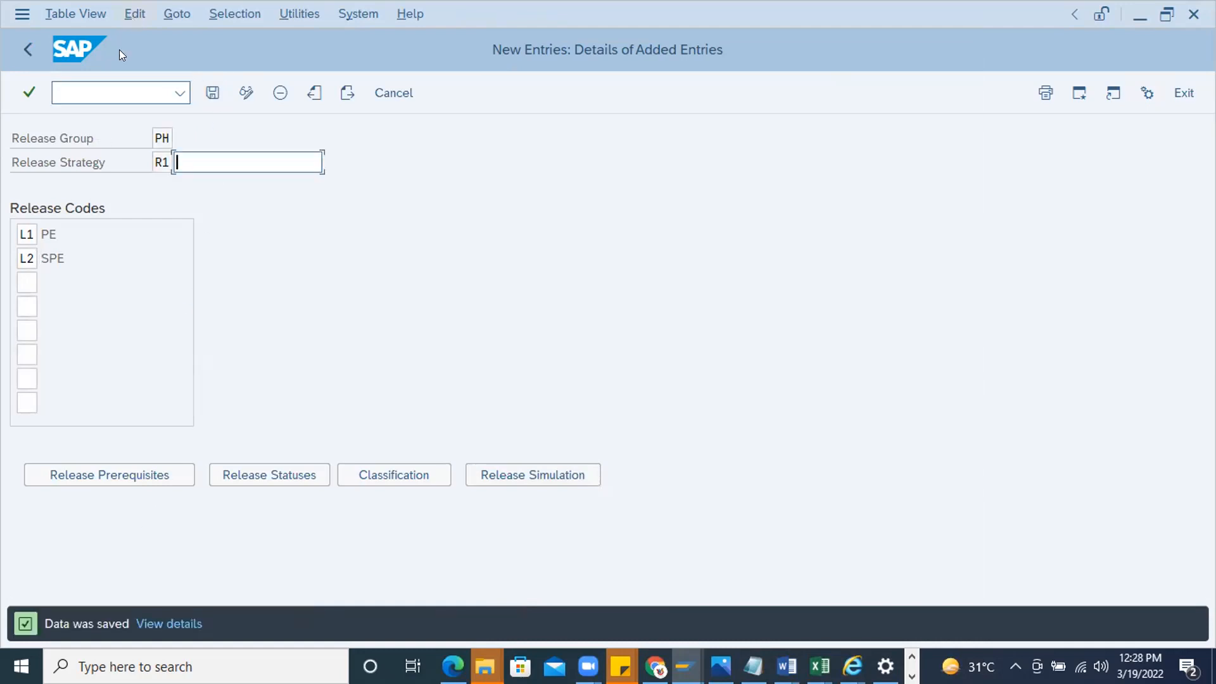
Open a new session, start contract display with ME33, and view the available search types for the agreement number
left_click(95, 91)
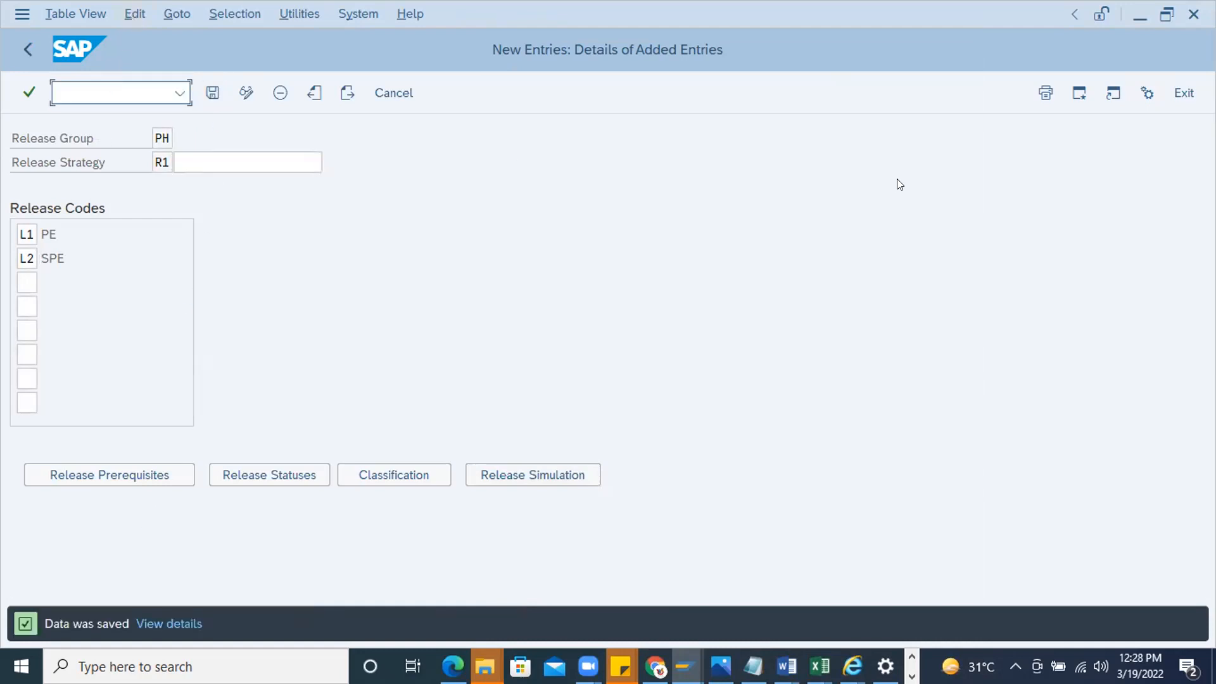
left_click(1080, 93)
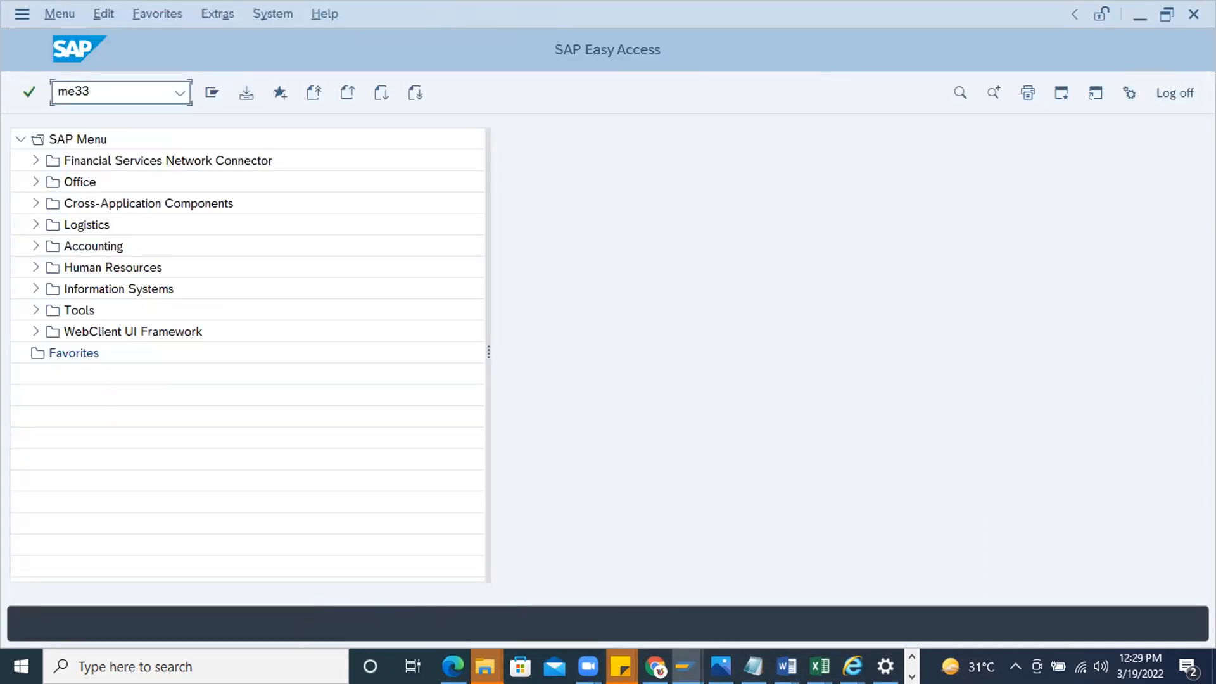
key("Return")
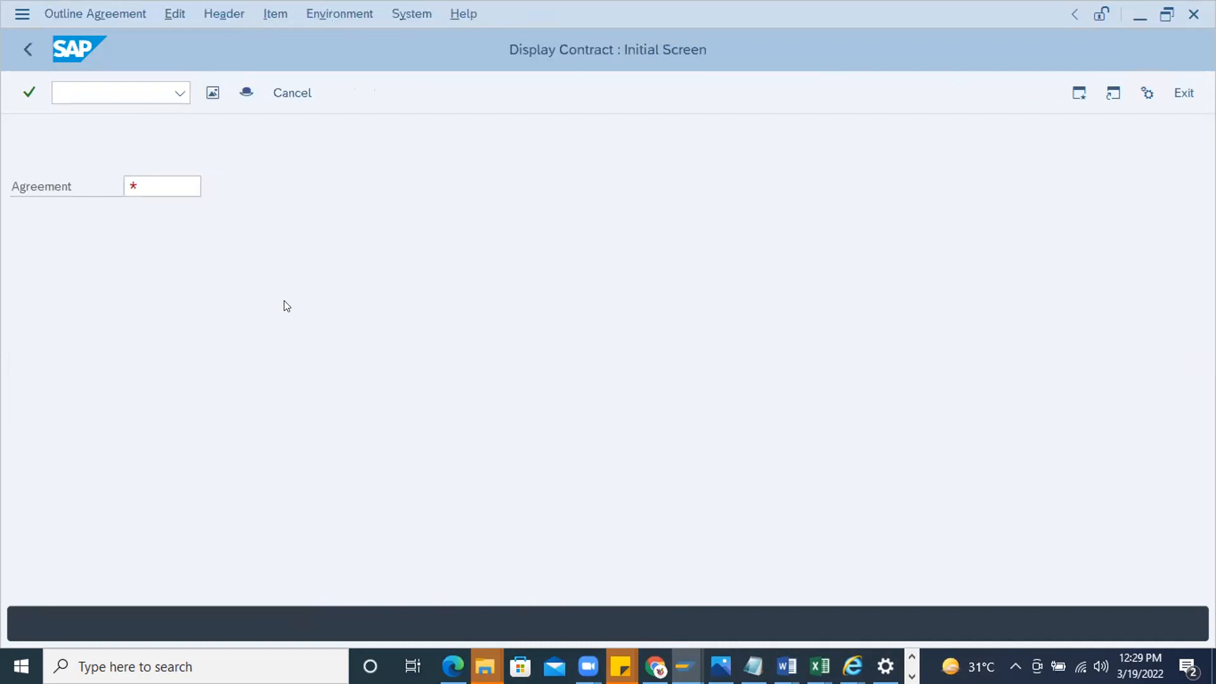
key("F4")
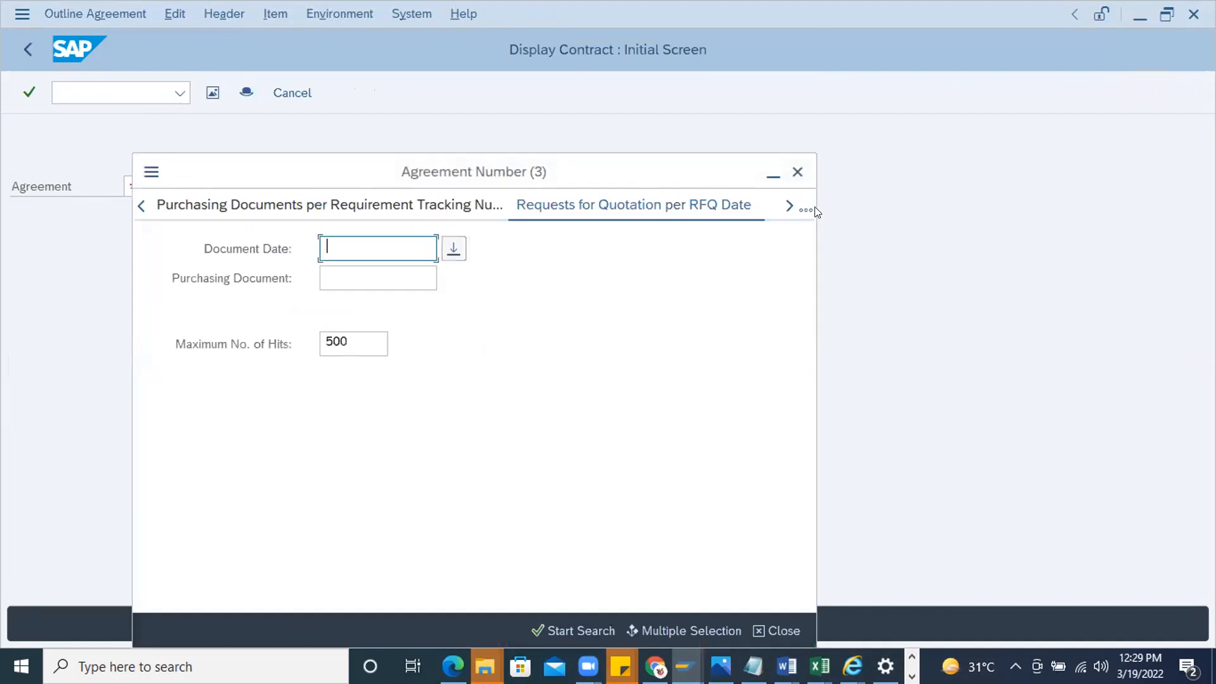
left_click(811, 206)
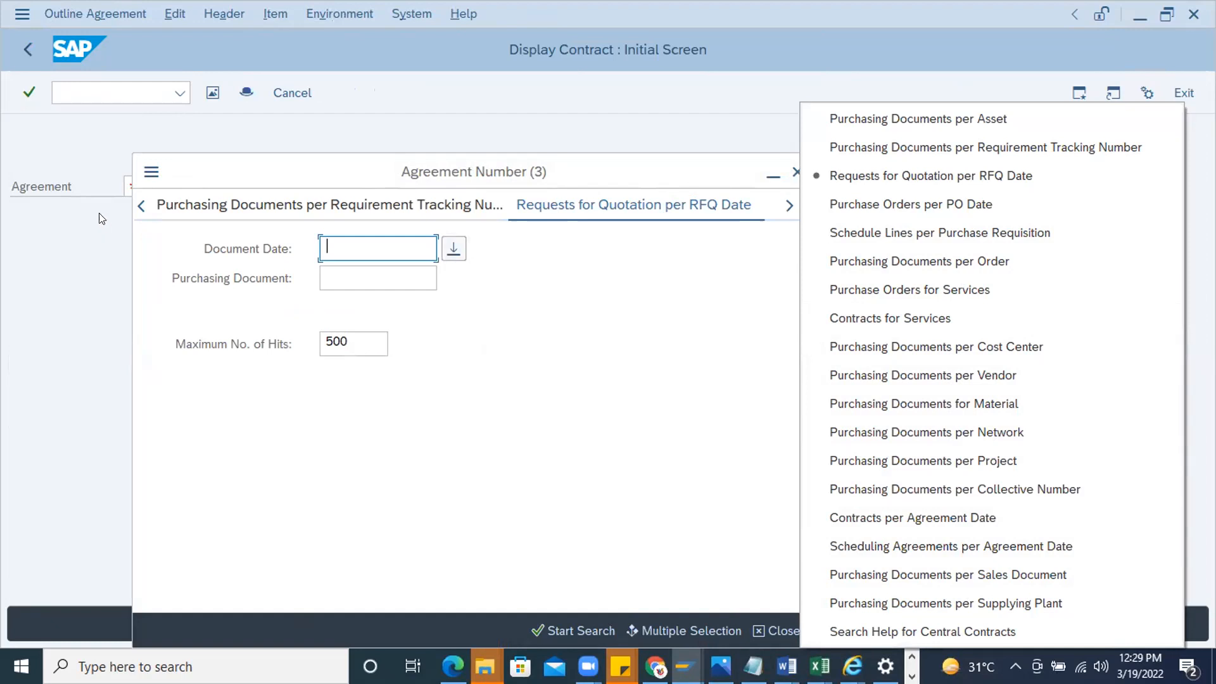
Leave the contract display and expand Logistics, Materials Management, Purchasing, Outline Agreement and Contract in the SAP menu tree
left_click(71, 92)
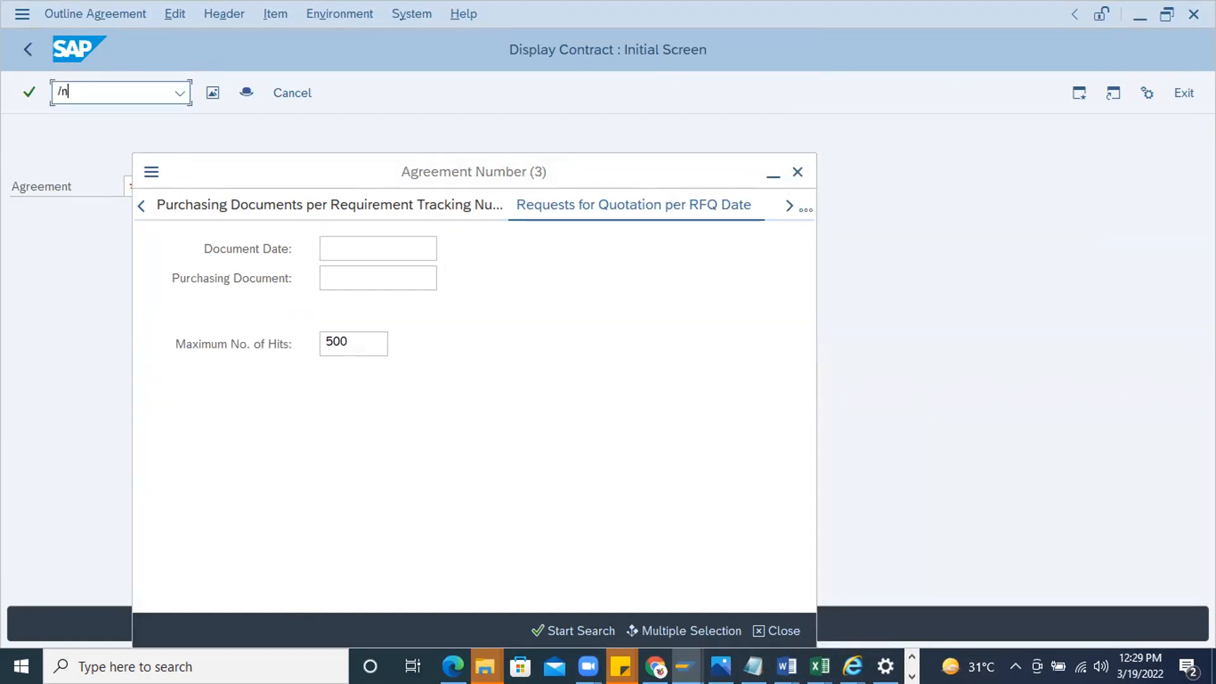
type("/n")
key("Return")
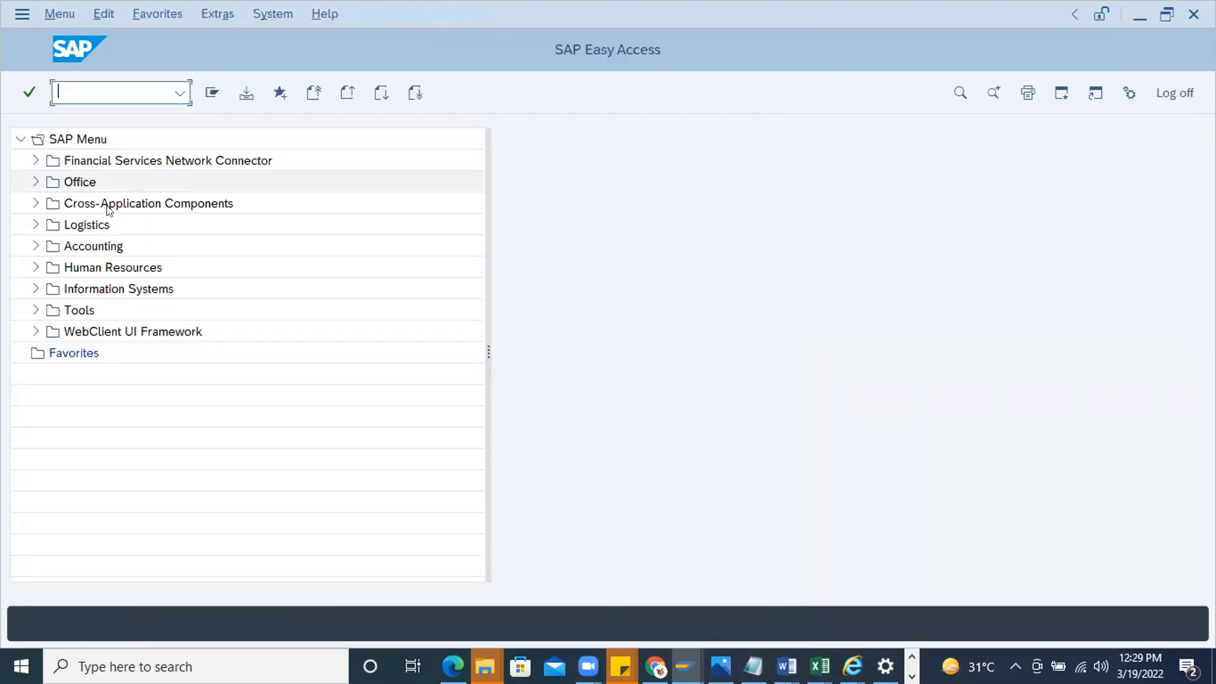
left_click(33, 226)
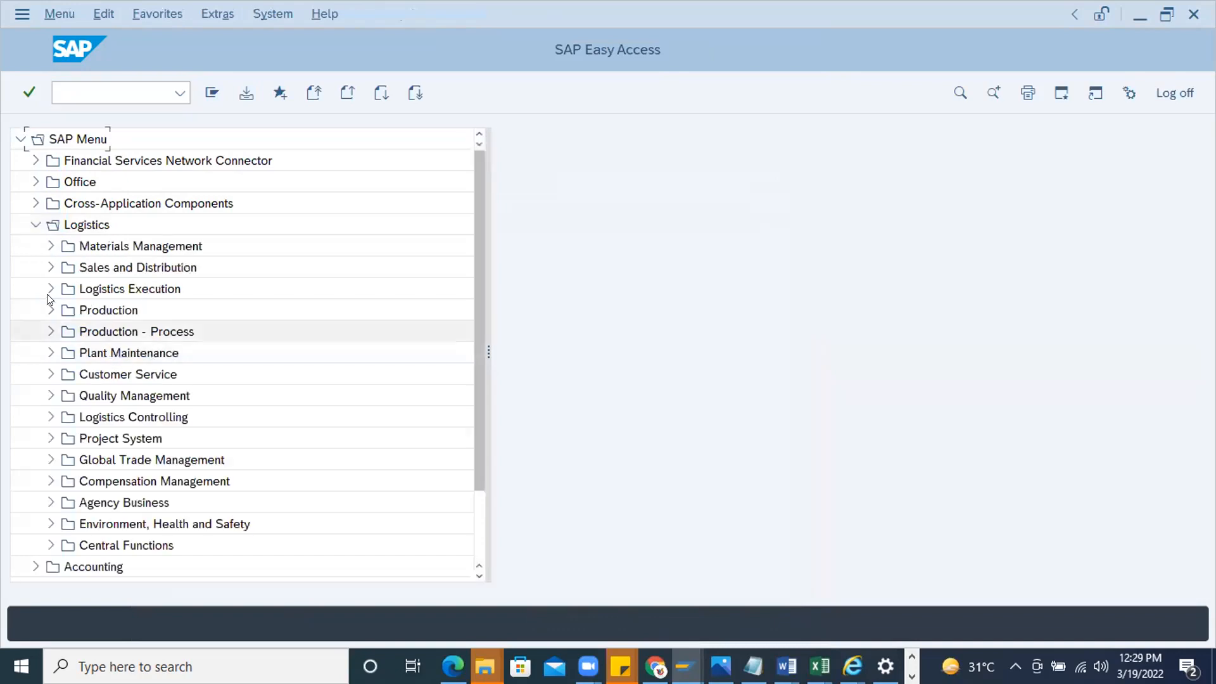
left_click(49, 245)
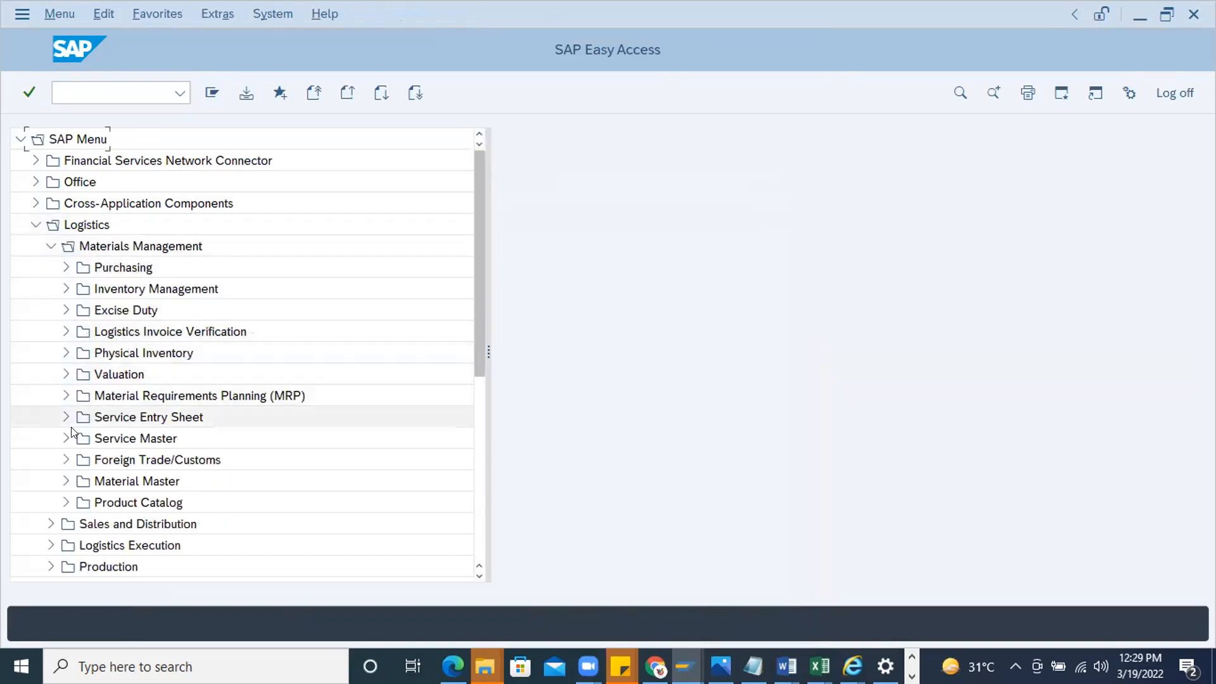
left_click(61, 266)
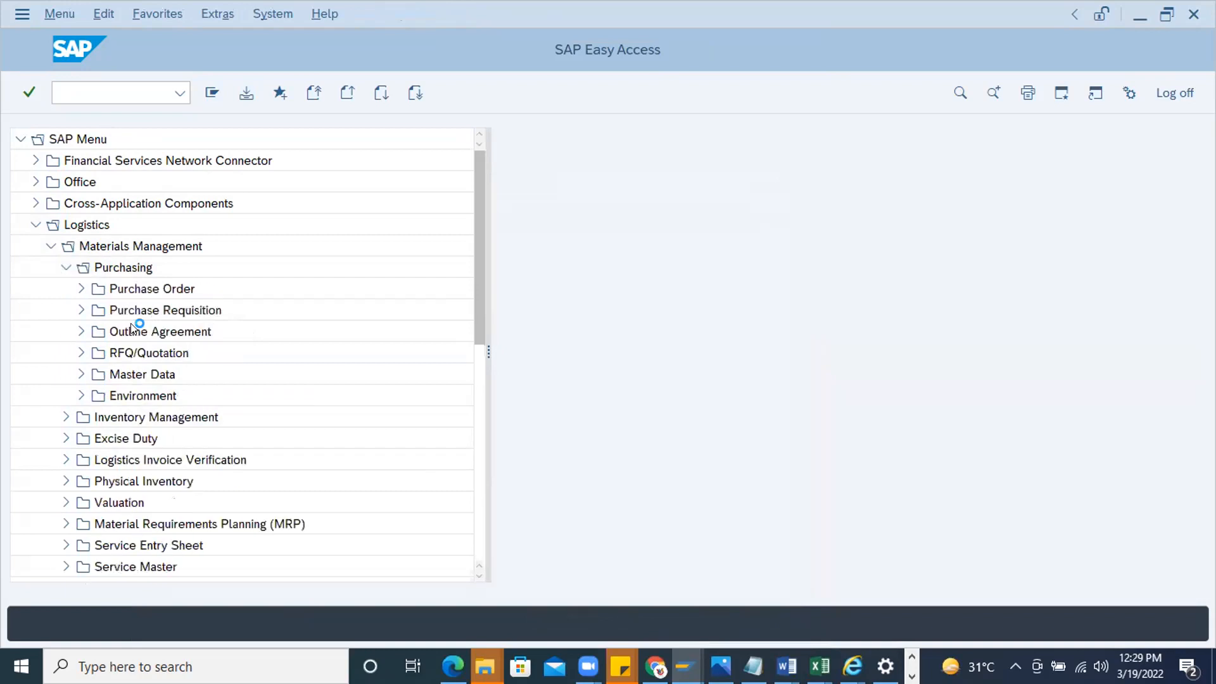
left_click(79, 332)
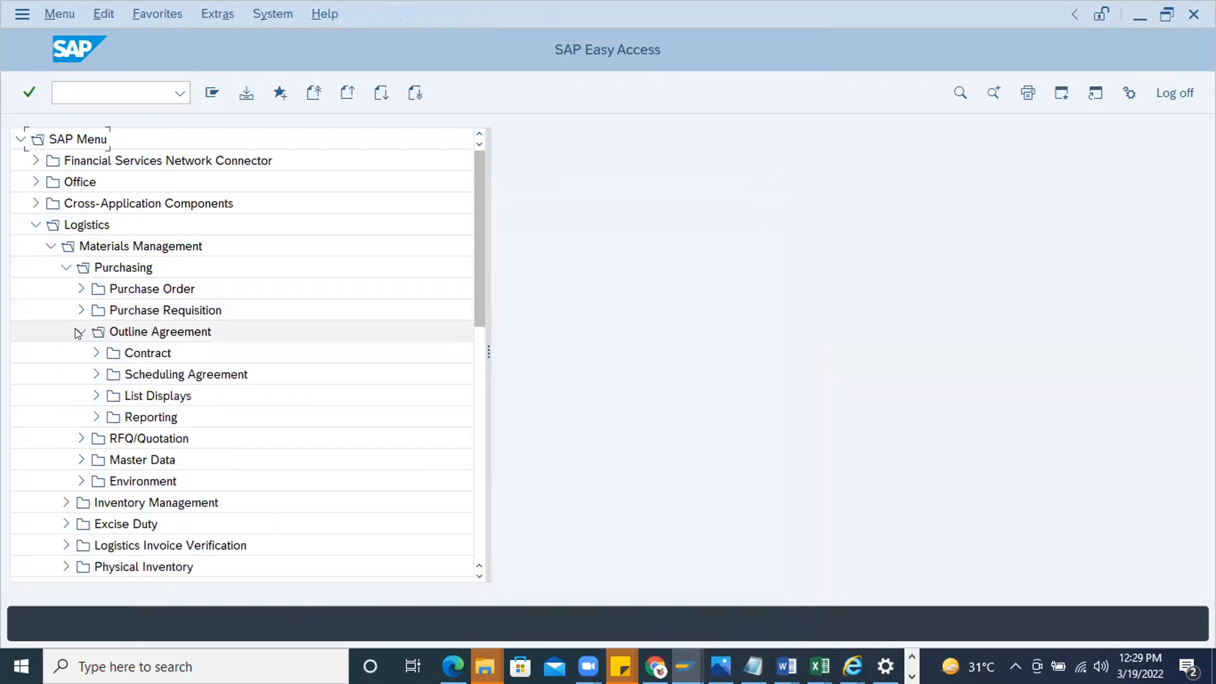
left_click(96, 353)
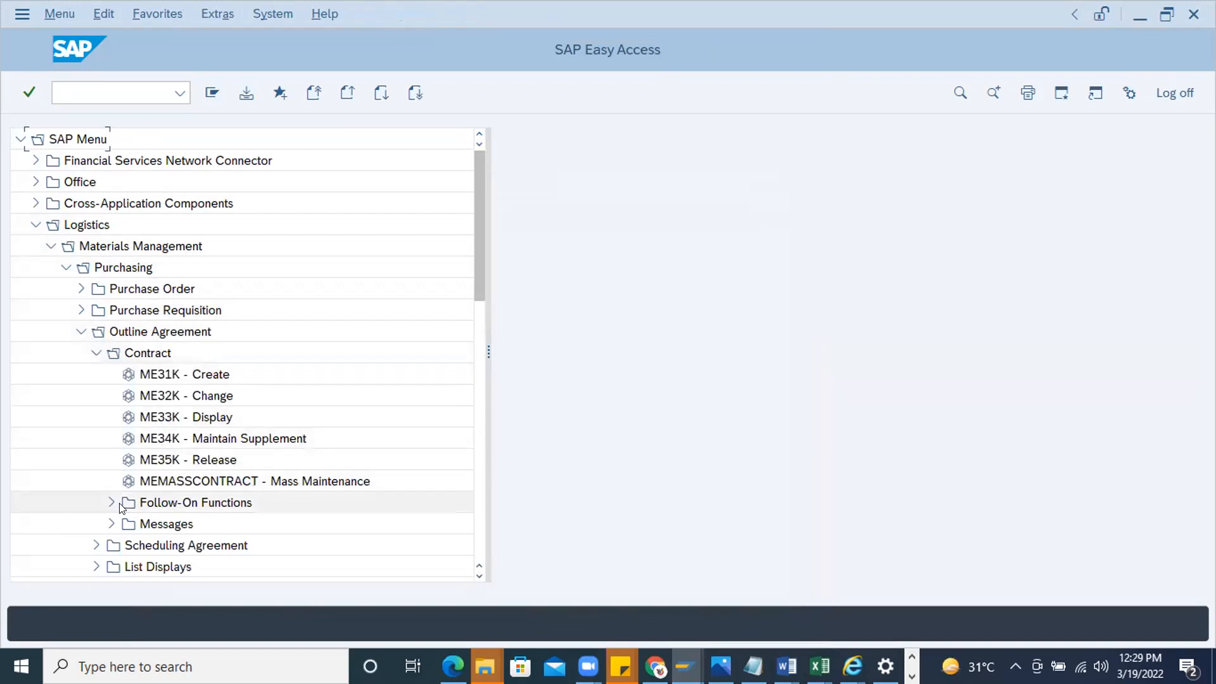
Look through the contract functions, expand the outline agreement List Displays, and open ME3M - By Material
scroll(136, 508, "down", 2)
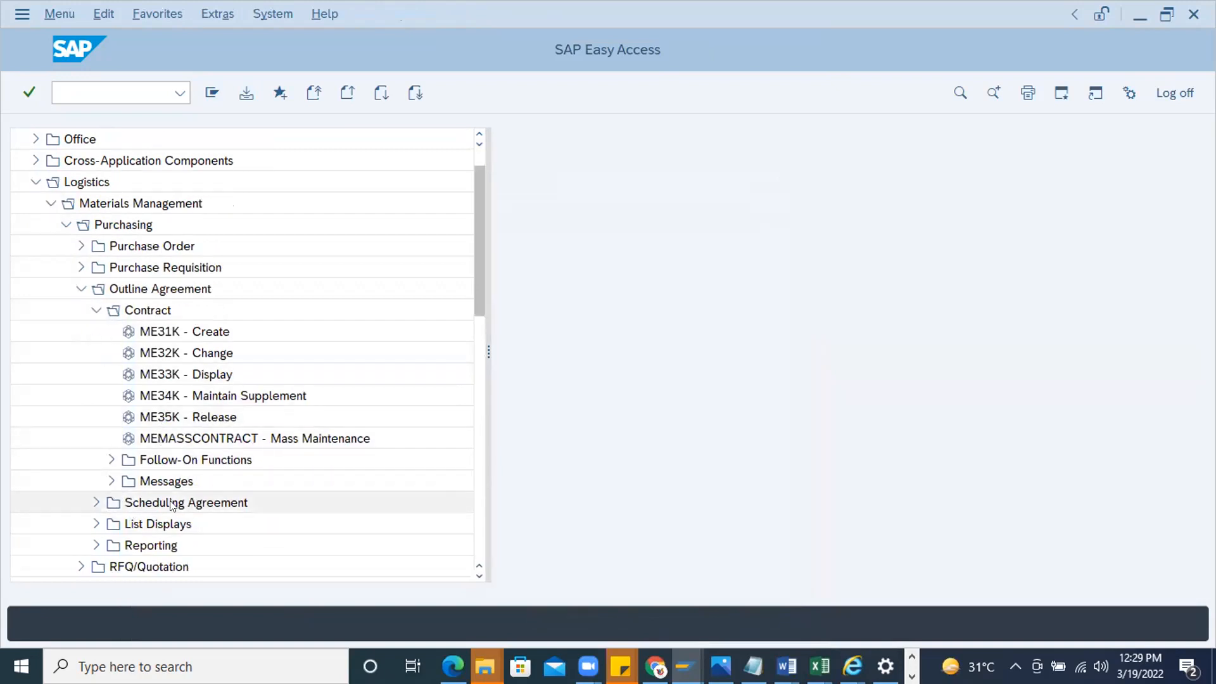
scroll(109, 462, "down", 1)
left_click(105, 437)
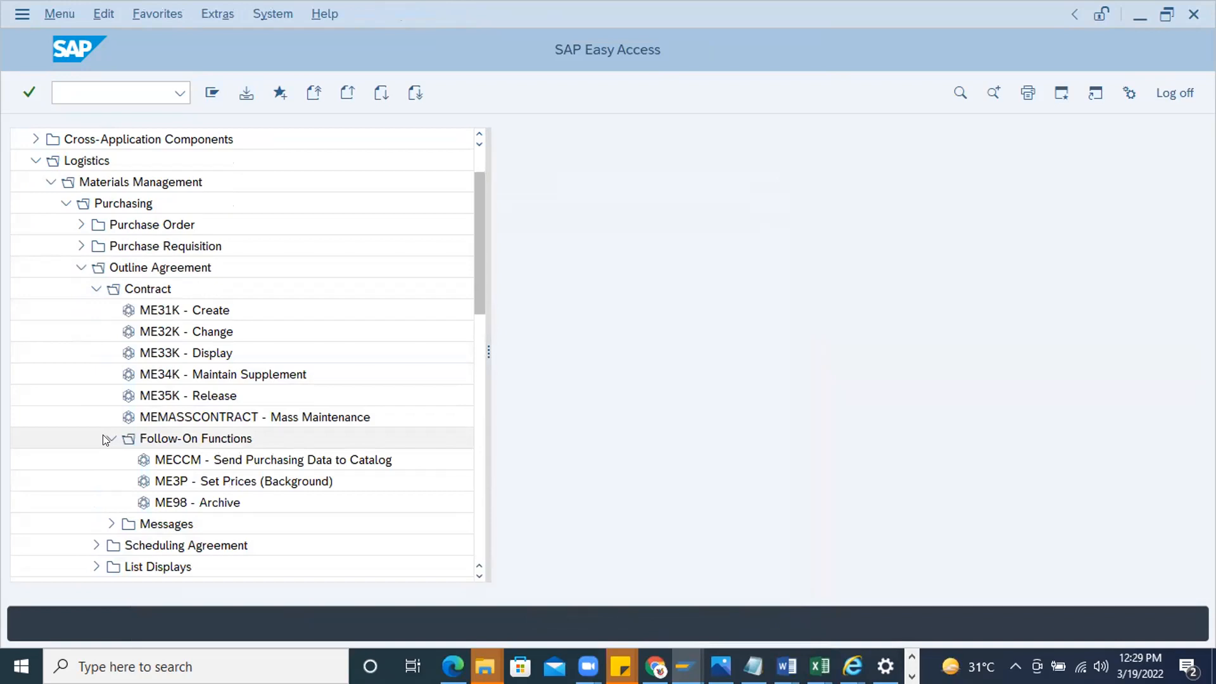
left_click(105, 437)
left_click(106, 460)
left_click(107, 458)
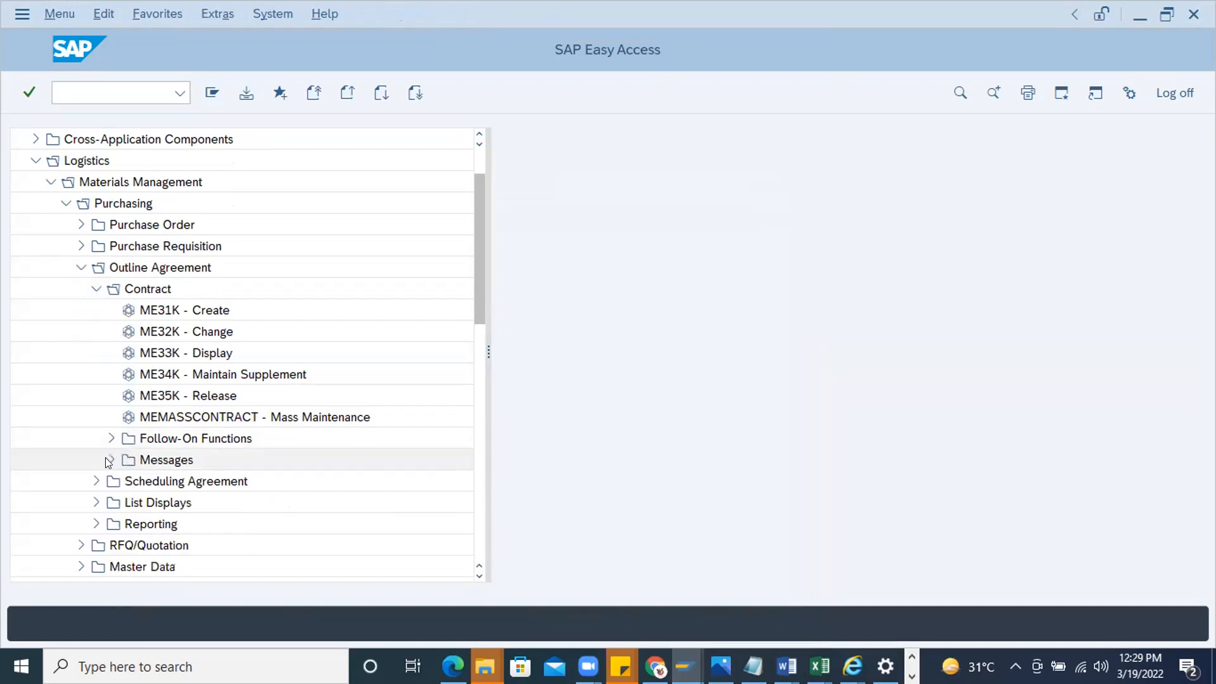
left_click(97, 502)
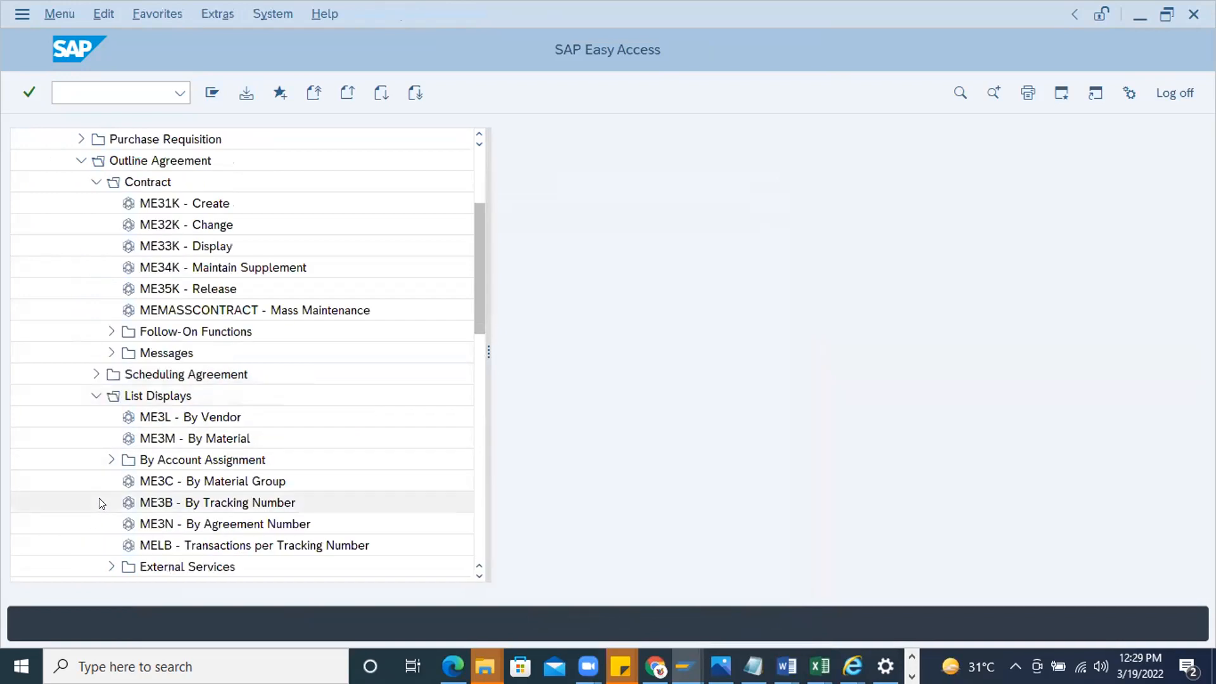
double_click(193, 438)
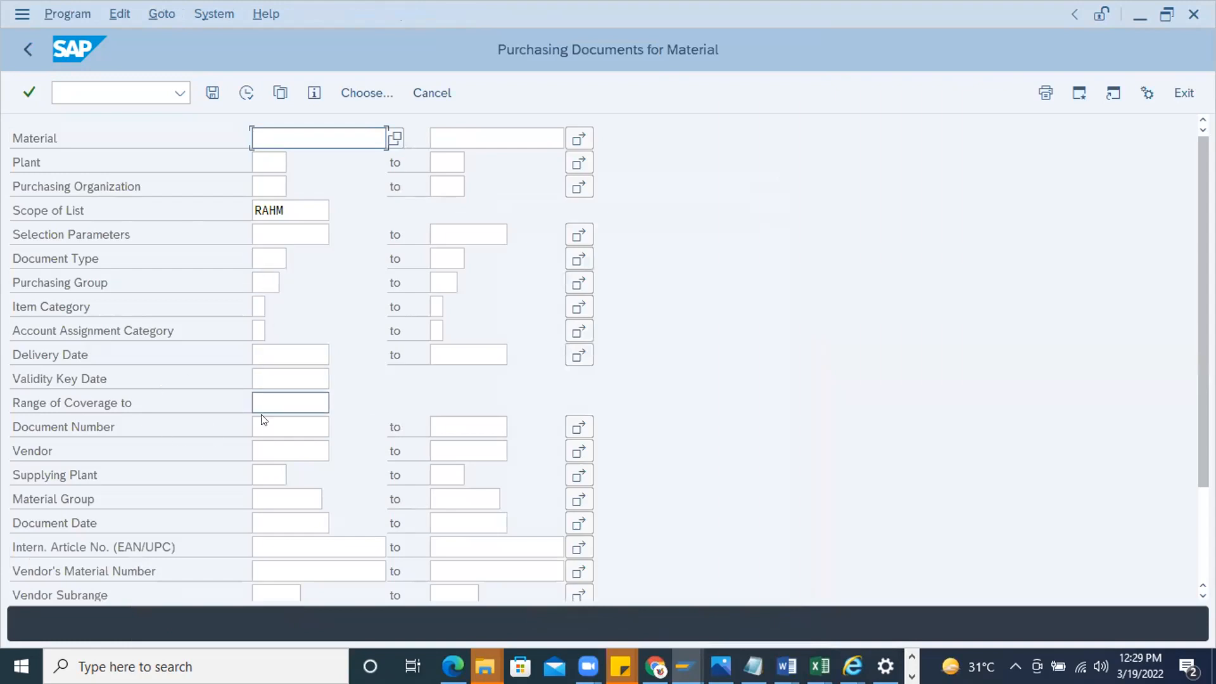
Set the plant to 1000 and clear the scope of list in the report selection
scroll(259, 435, "down", 1)
scroll(260, 436, "up", 1)
left_click(263, 154)
type("1000")
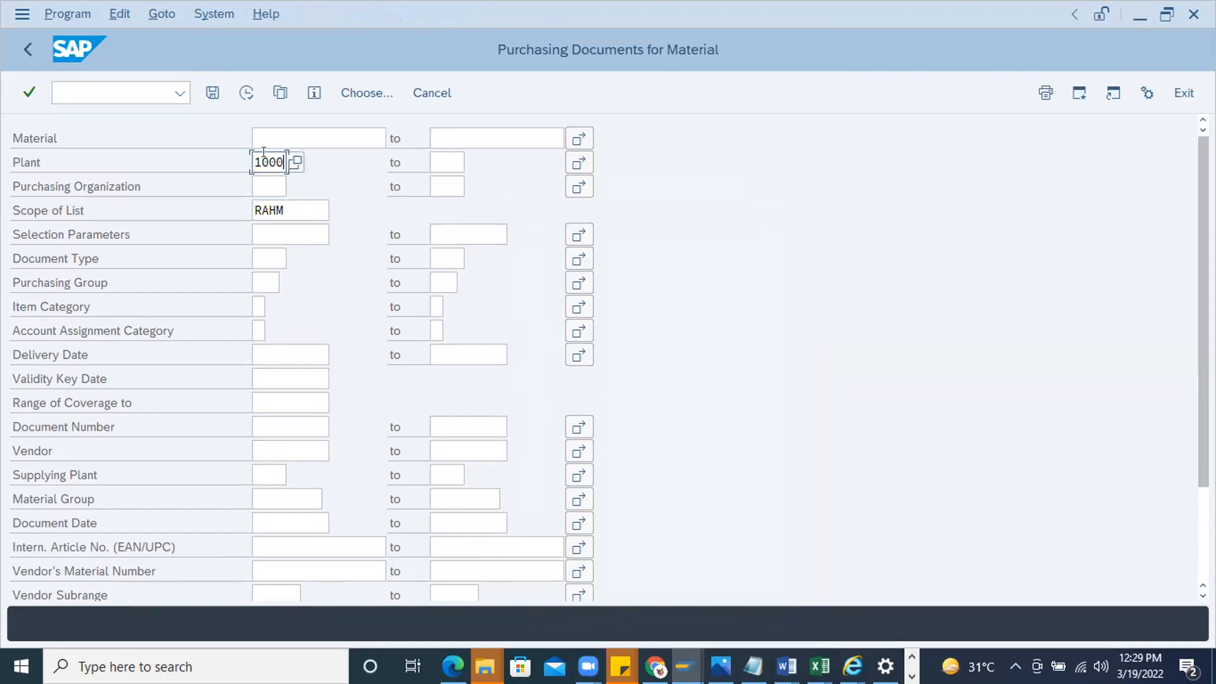
left_click_drag(296, 204, 245, 211)
key("BackSpace")
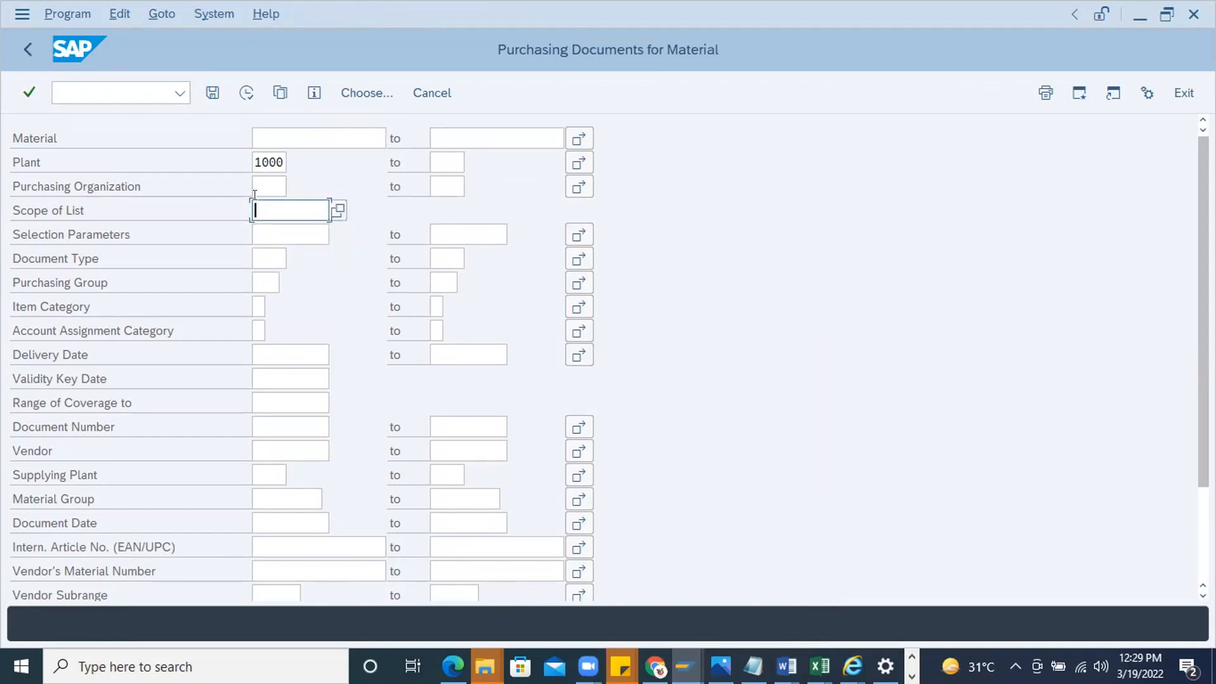
Set the document date range from 01.01.2022 to 19.03.2022
left_click(274, 523)
left_click(337, 518)
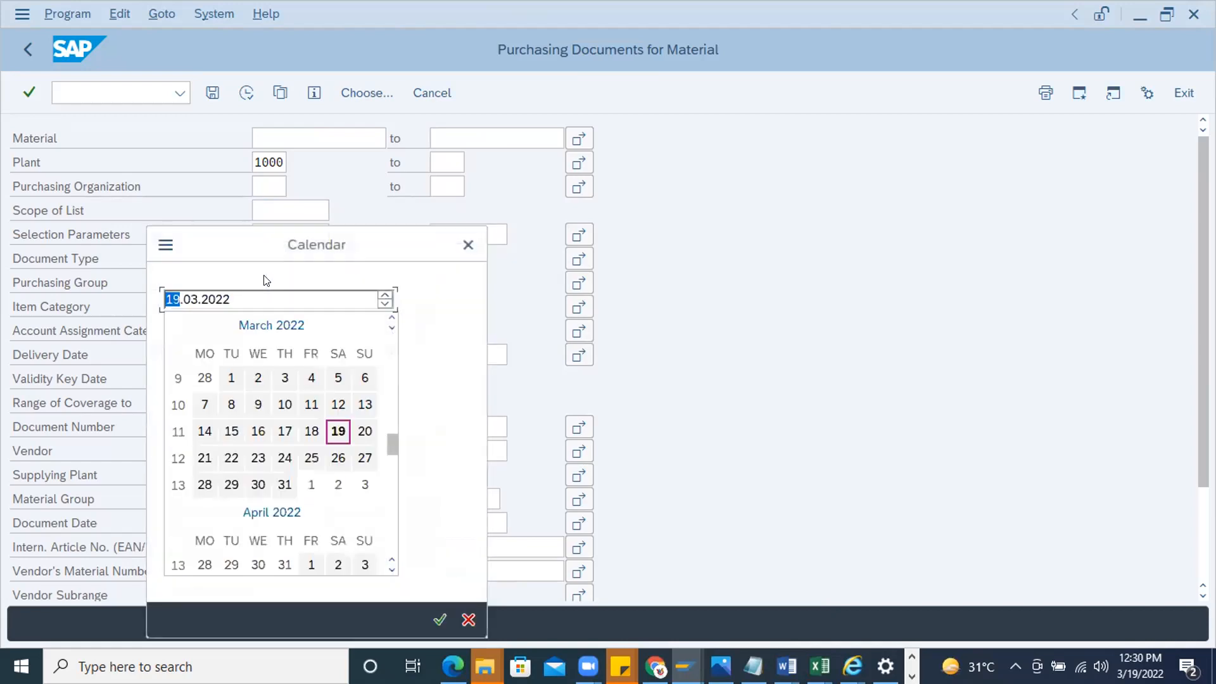
left_click(192, 301)
type("01")
left_click(335, 321)
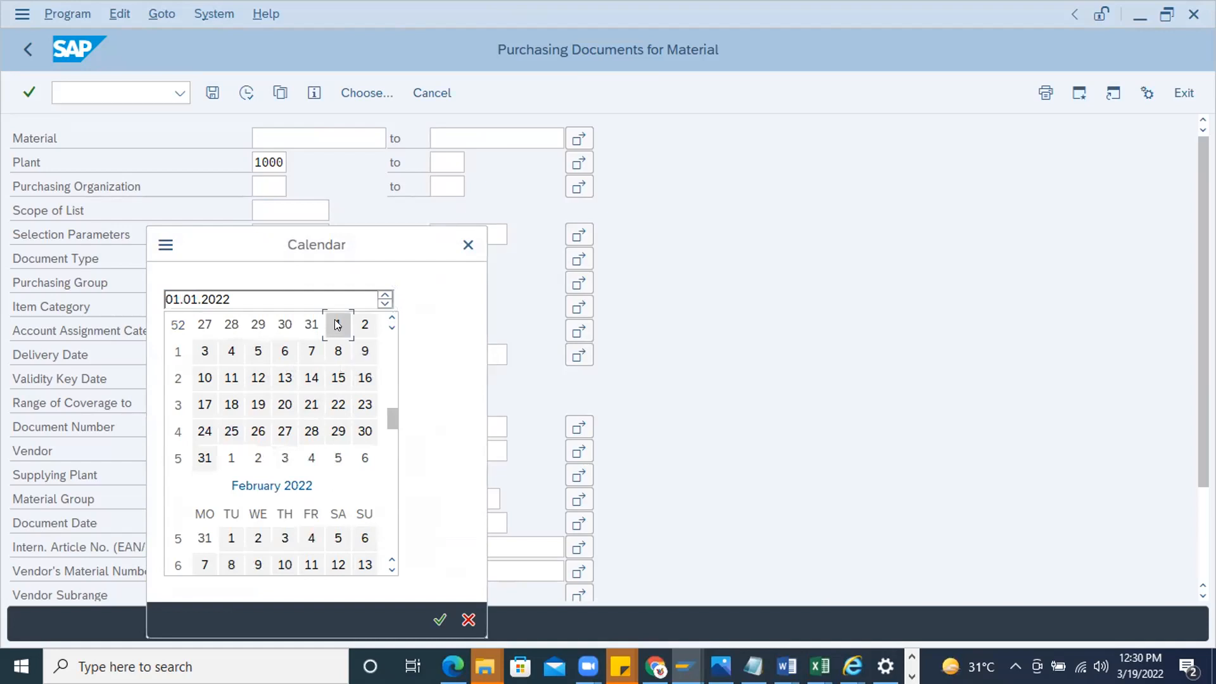
double_click(337, 324)
left_click(492, 523)
left_click(516, 523)
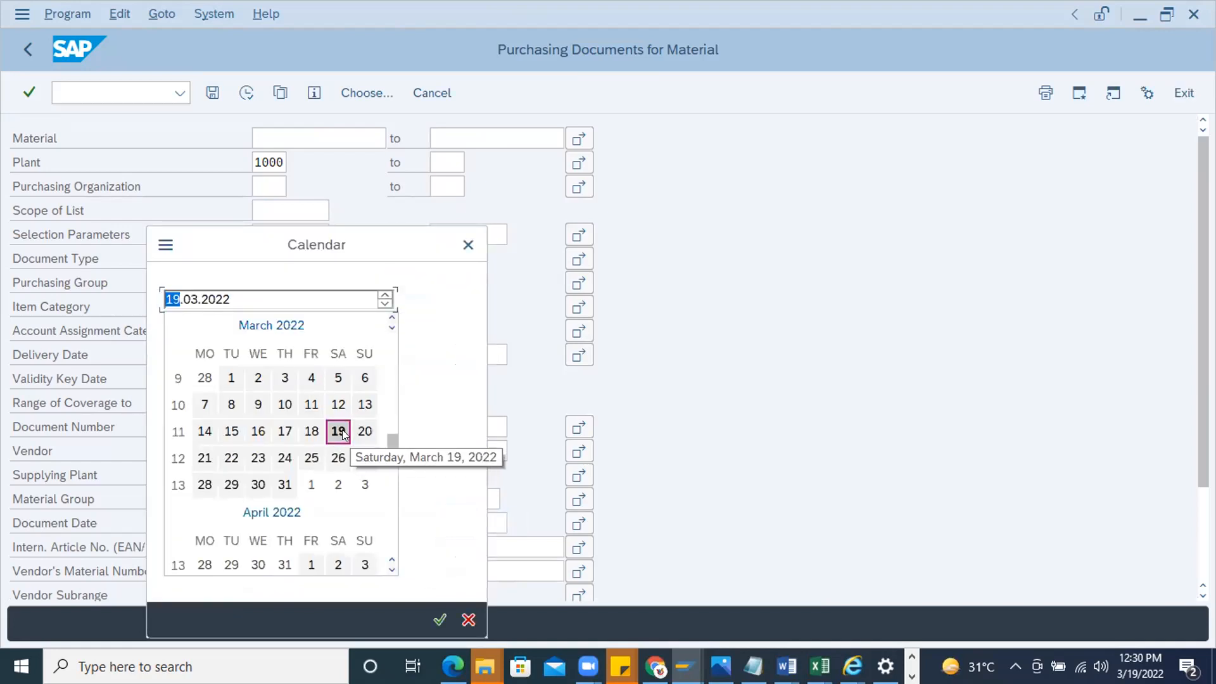
double_click(341, 431)
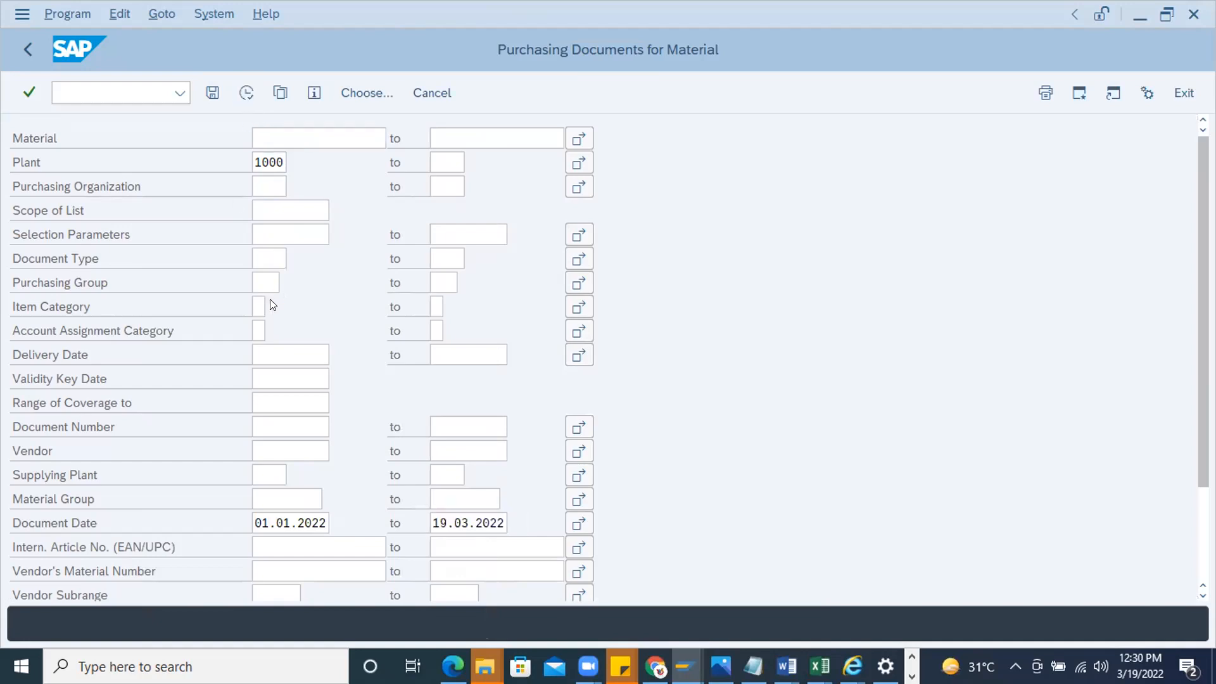
Set the scope of list to ALLES_ALV and execute the purchasing documents report
key("F8")
type("A")
key("Down")
key("Return")
key("F8")
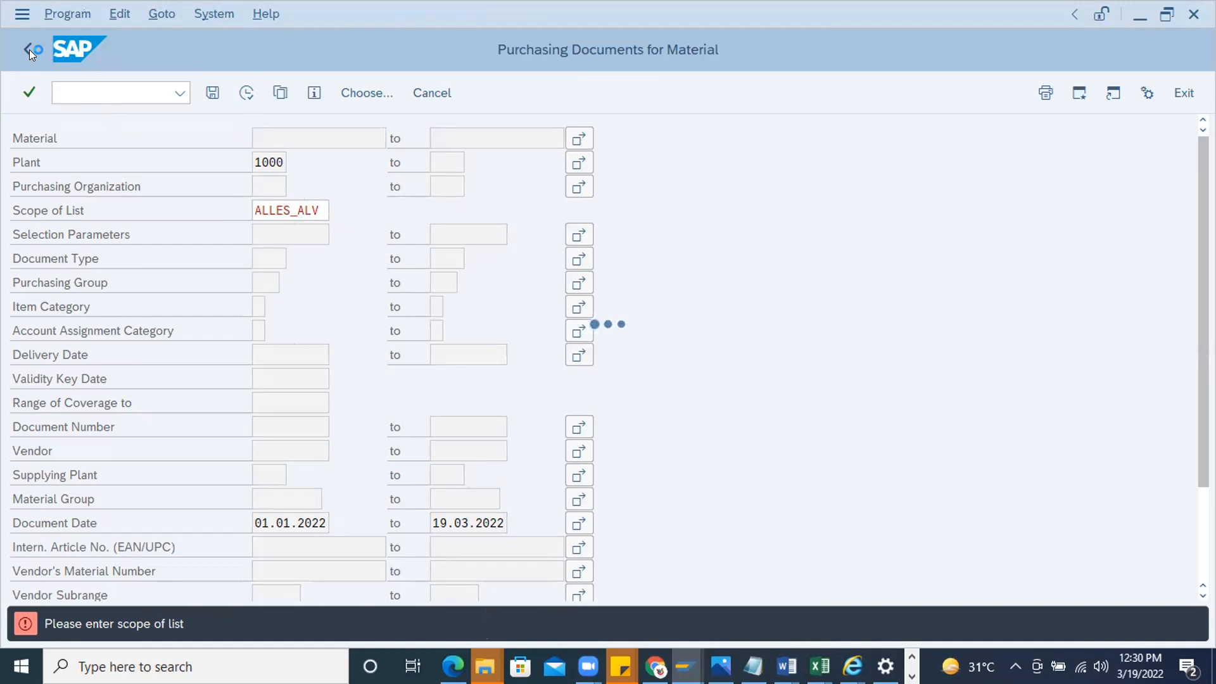
Leave the purchasing documents report and start the transaction for creating a contract
left_click(23, 19)
left_click(88, 240)
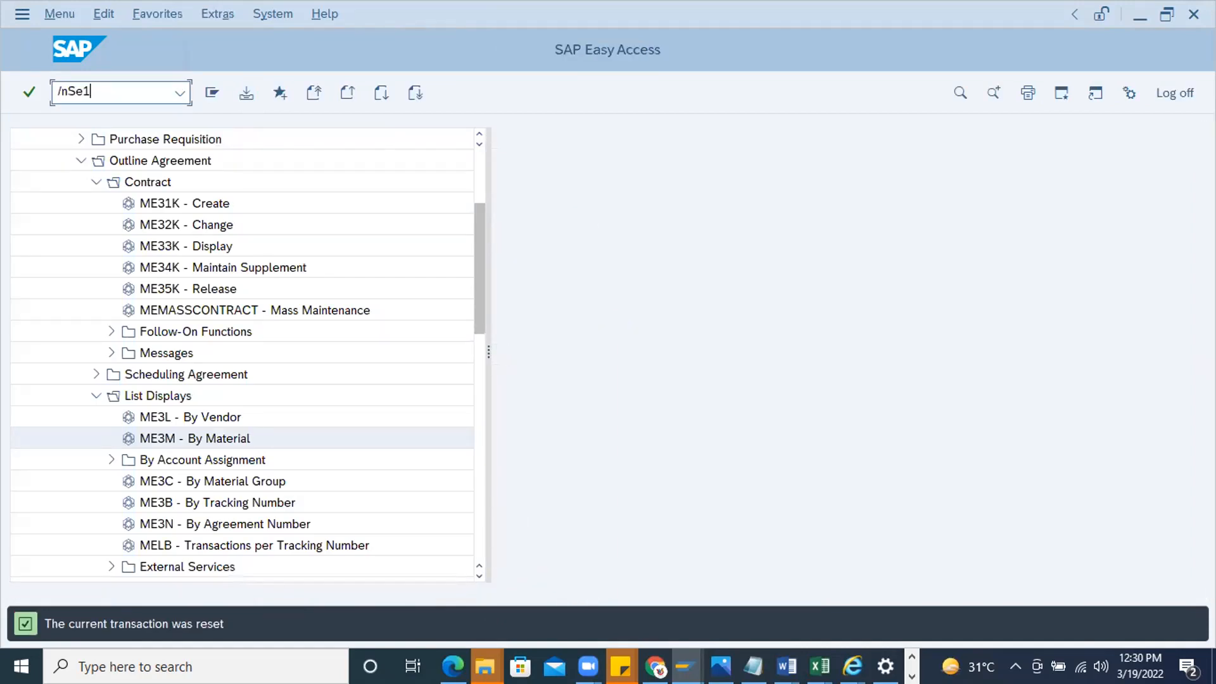
key("BackSpace")
key("BackSpace")
key("BackSpace")
type("me31n")
key("Return")
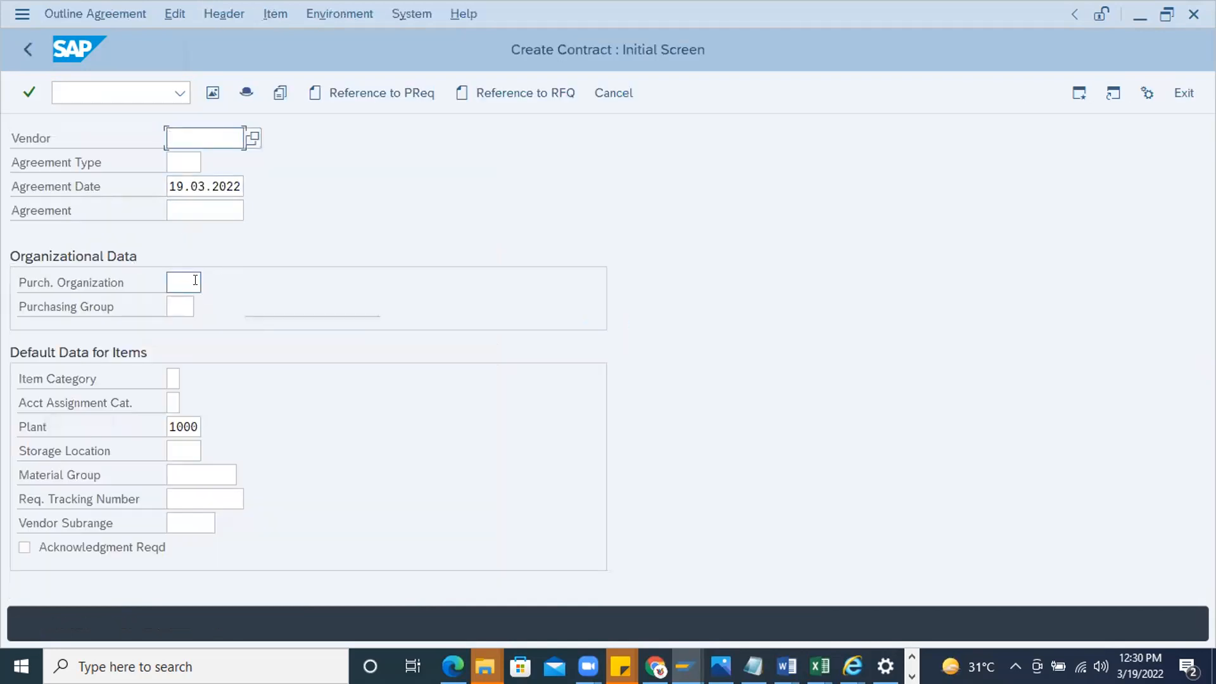
Set the contract's purchasing organization to 1000 and its purchasing group to 001
left_click(181, 279)
type("1")
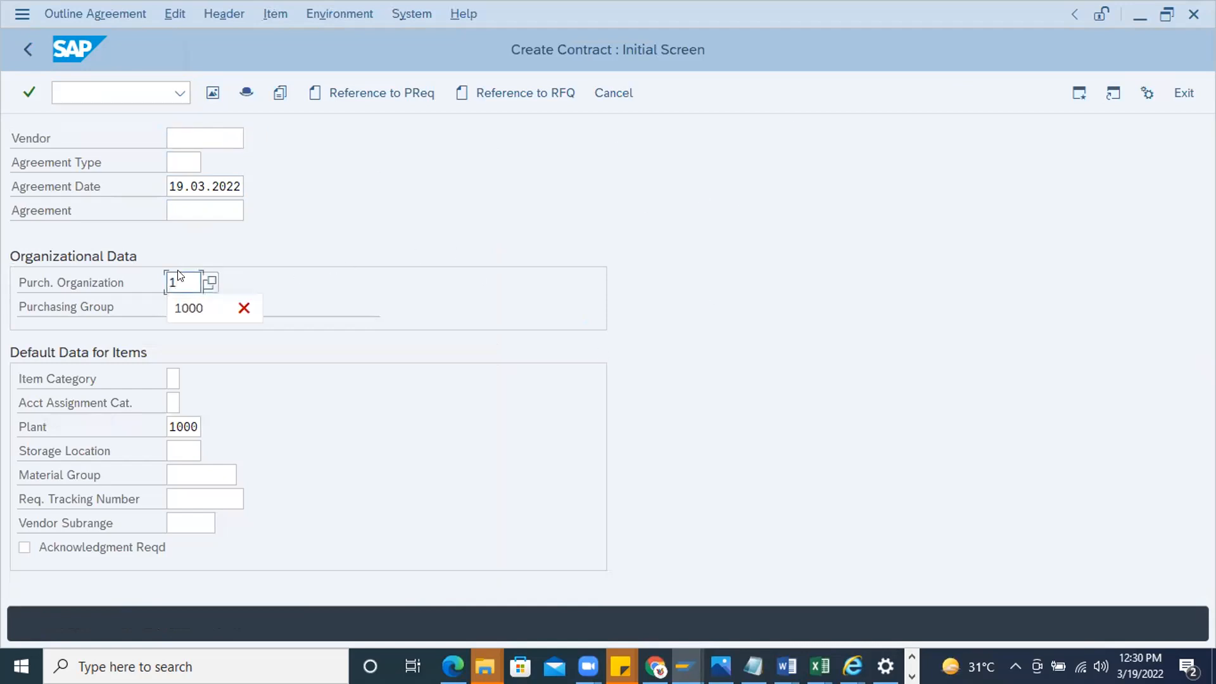
type("000")
left_click(178, 304)
type("000")
key("BackSpace")
type("1")
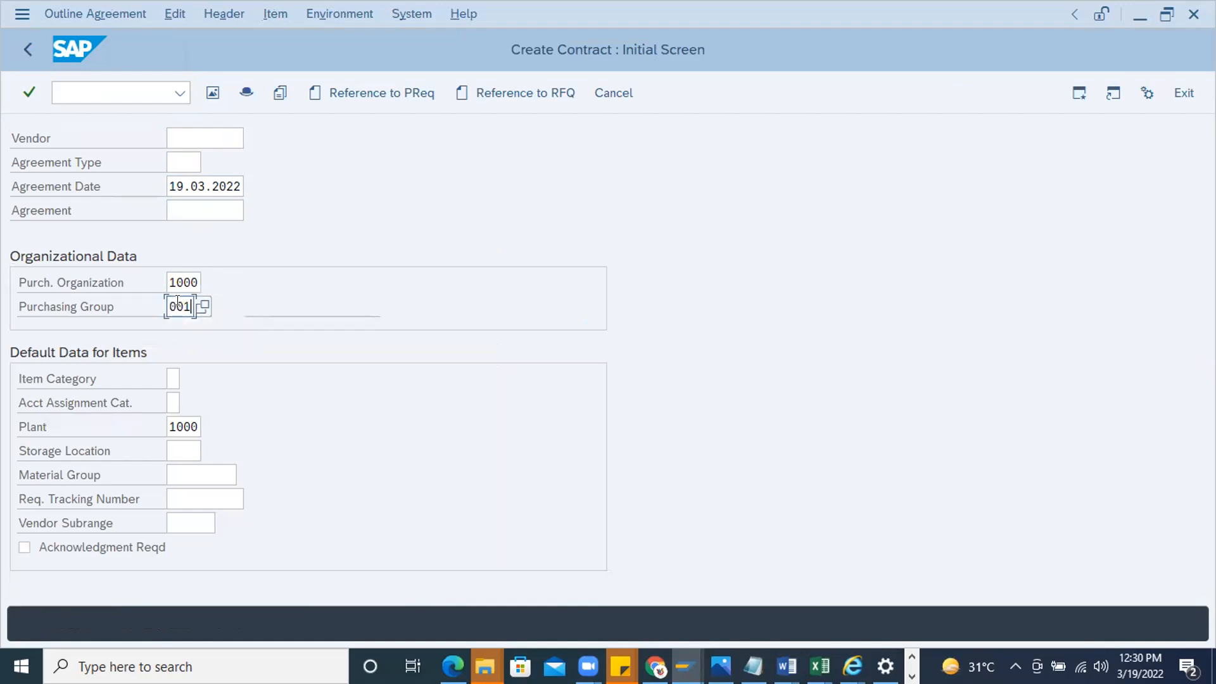
Change the contract's purchasing group to 000 and set the agreement type to MK
key("BackSpace")
type("0")
left_click(227, 137)
left_click(184, 159)
type("MK")
key("Return")
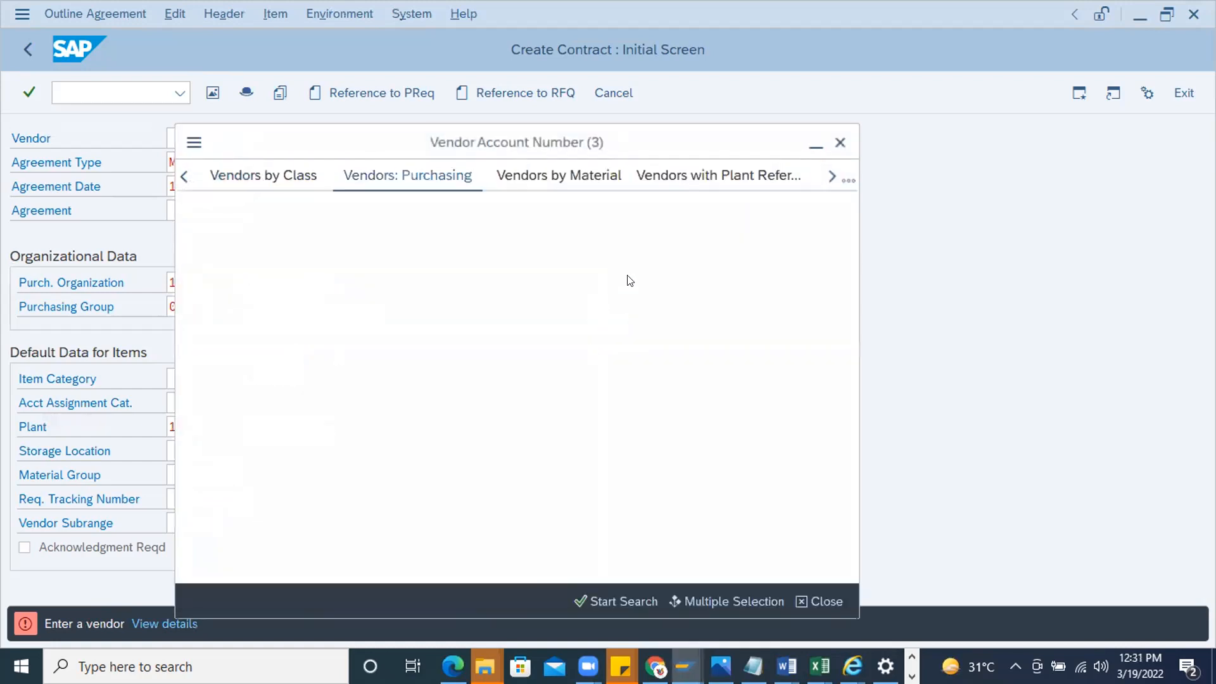
Try vendor ABC123 from the Vendors: Purchasing search for purchasing organization 1000 as the contract's vendor
left_click(849, 181)
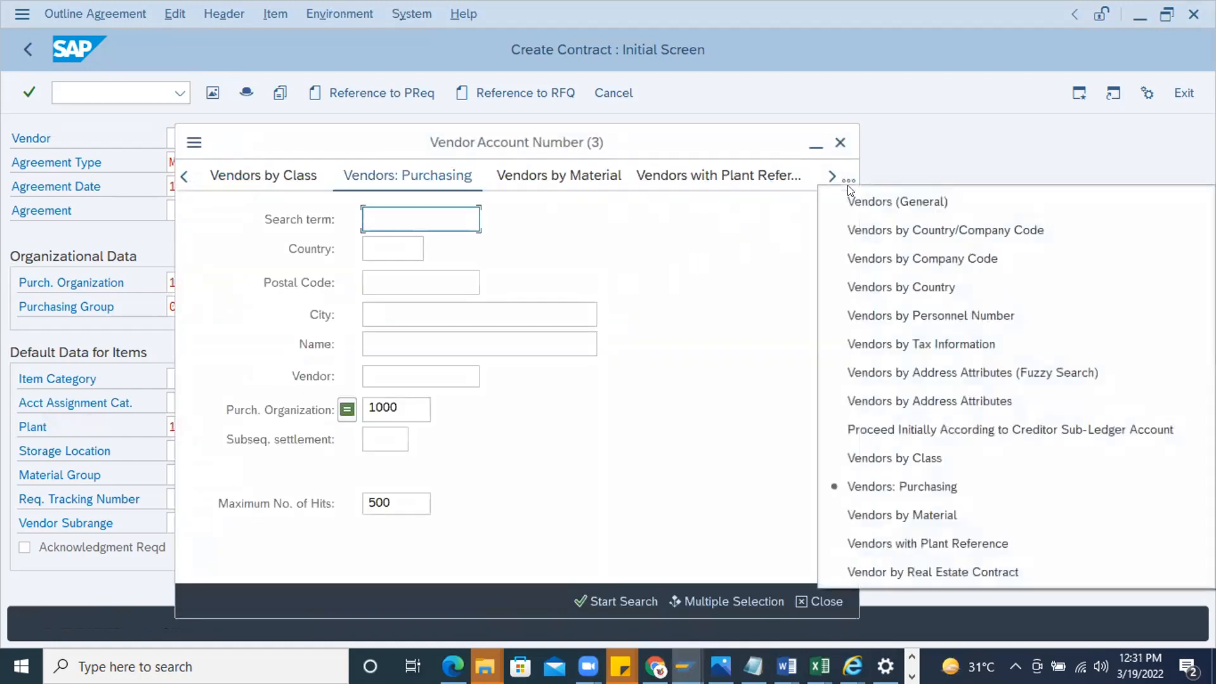
left_click(931, 482)
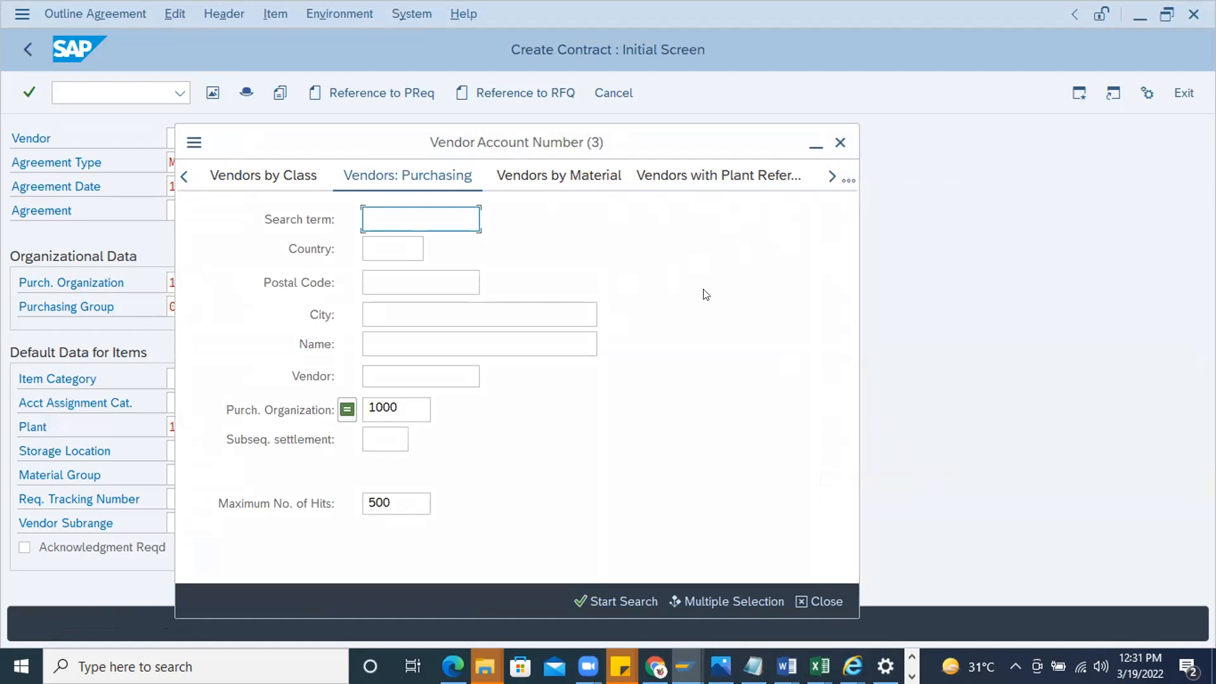
double_click(395, 405)
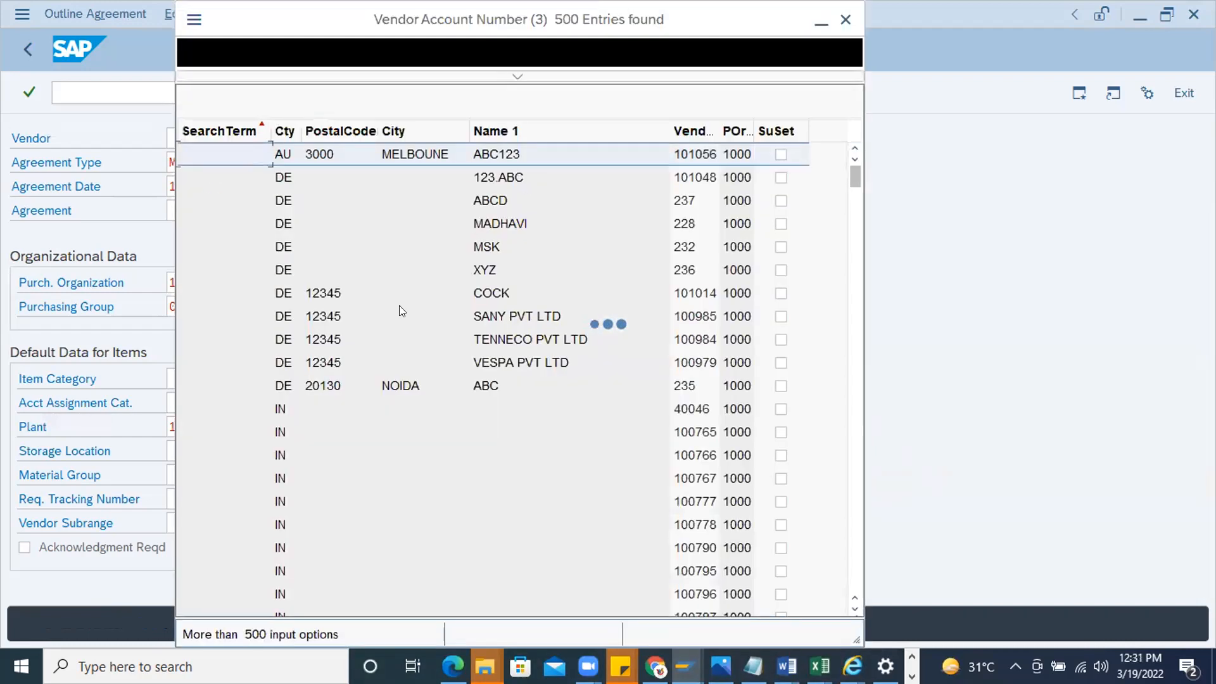
double_click(689, 154)
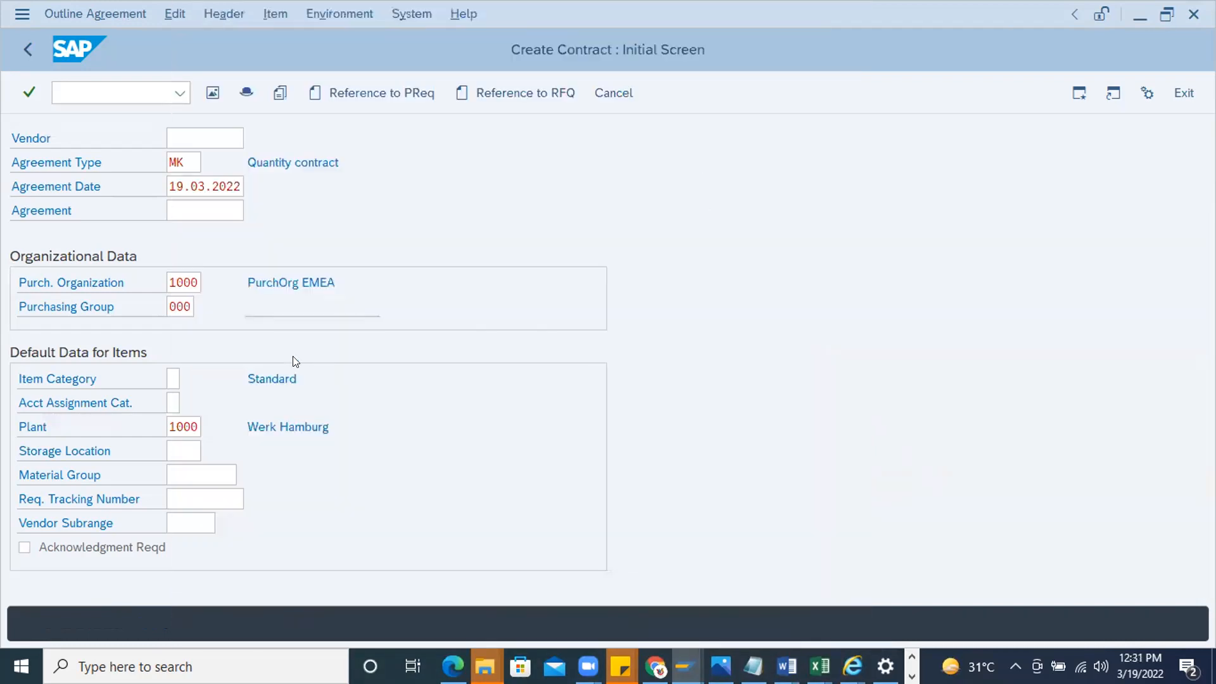
left_click(184, 163)
key("Return")
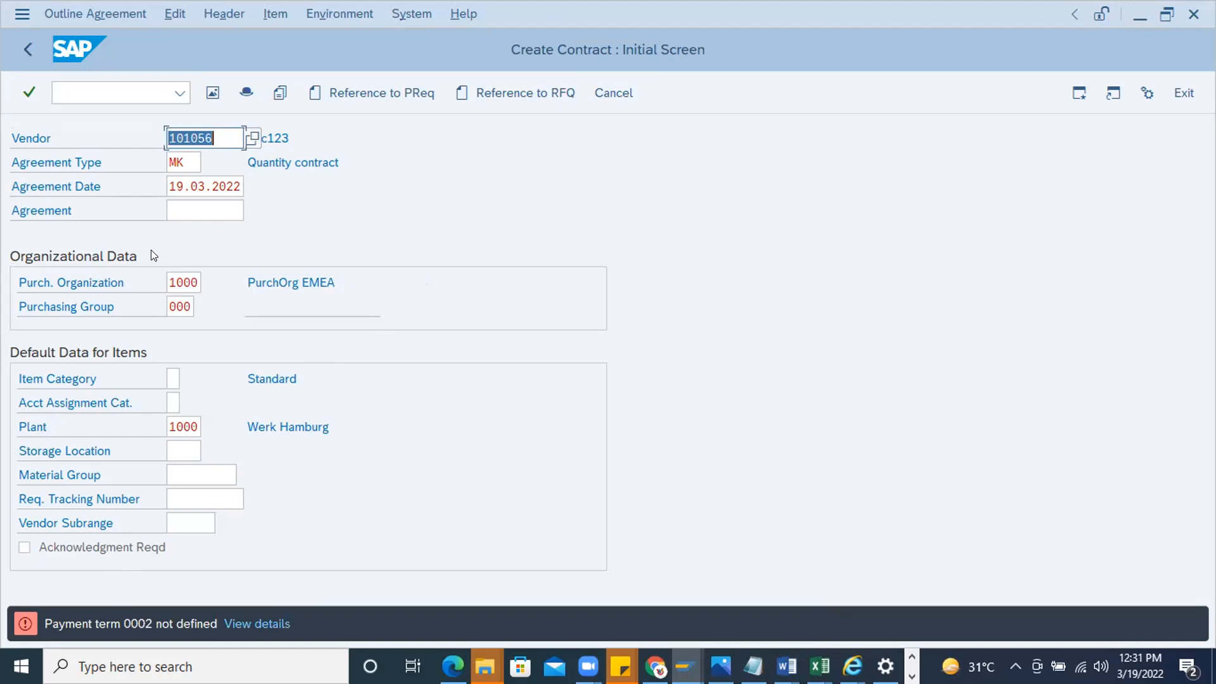
Replace the vendor with another one from the purchasing organization 1000 vendor list and continue to the contract's header data
left_click(247, 136)
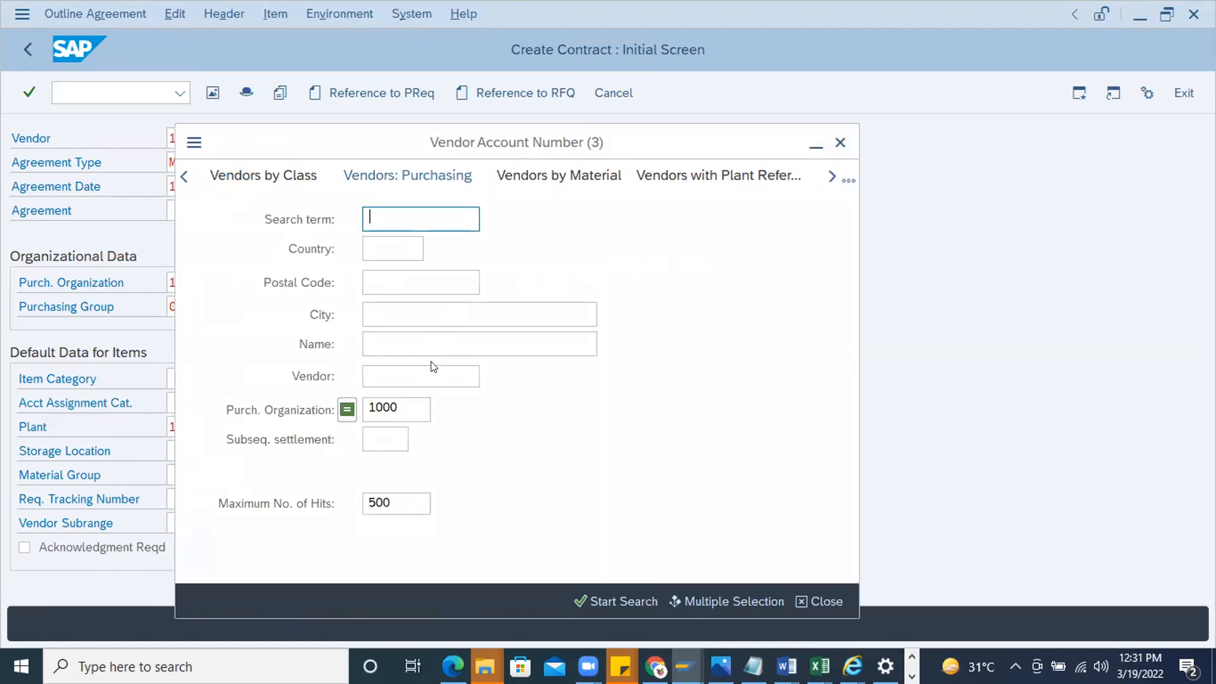
key("Return")
scroll(559, 507, "down", 2)
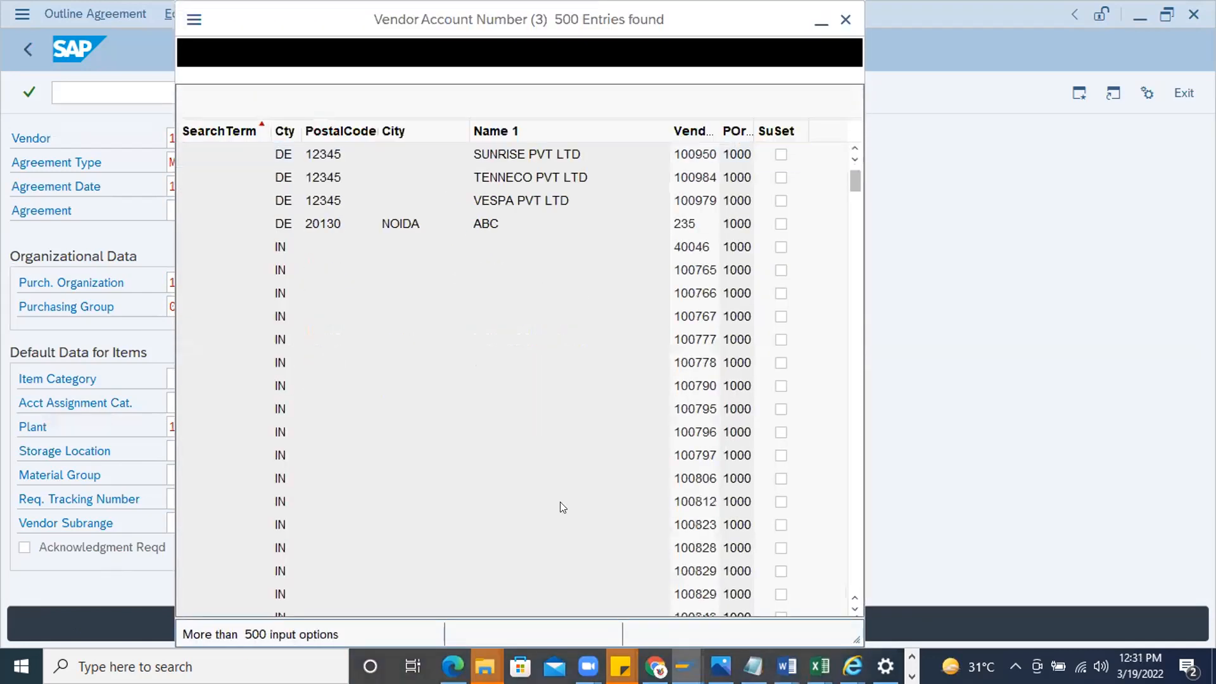
scroll(560, 503, "down", 5)
double_click(688, 503)
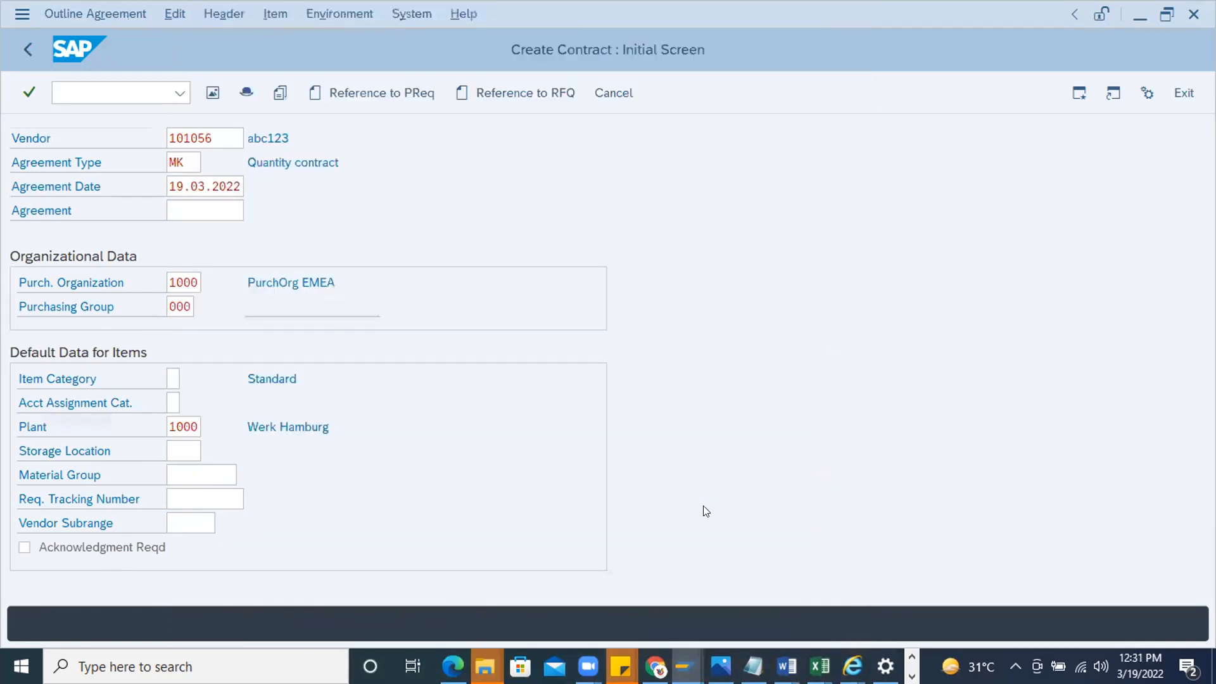
left_click(179, 374)
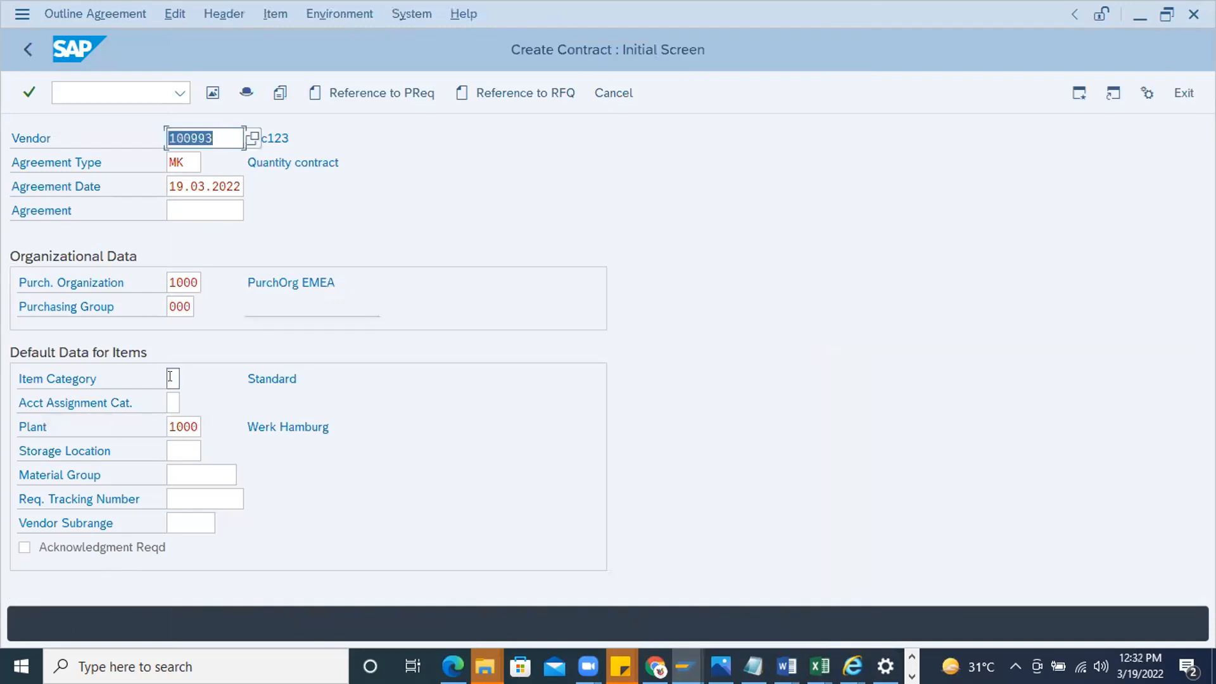
key("Return")
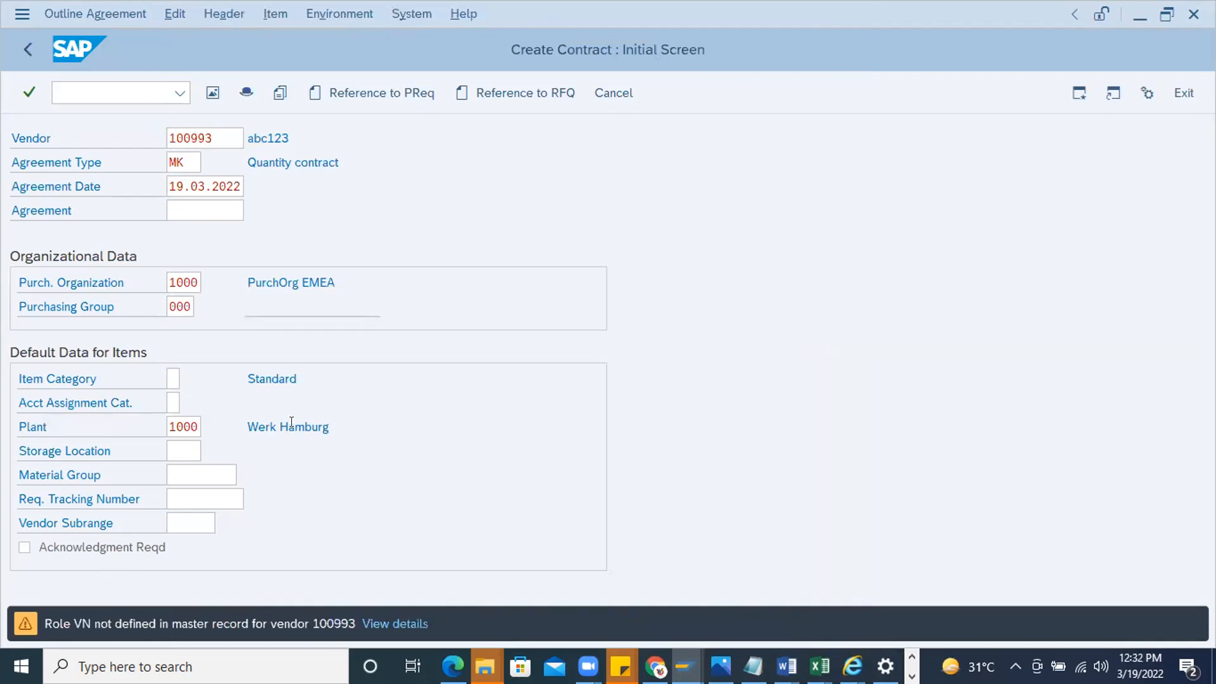
key("Return")
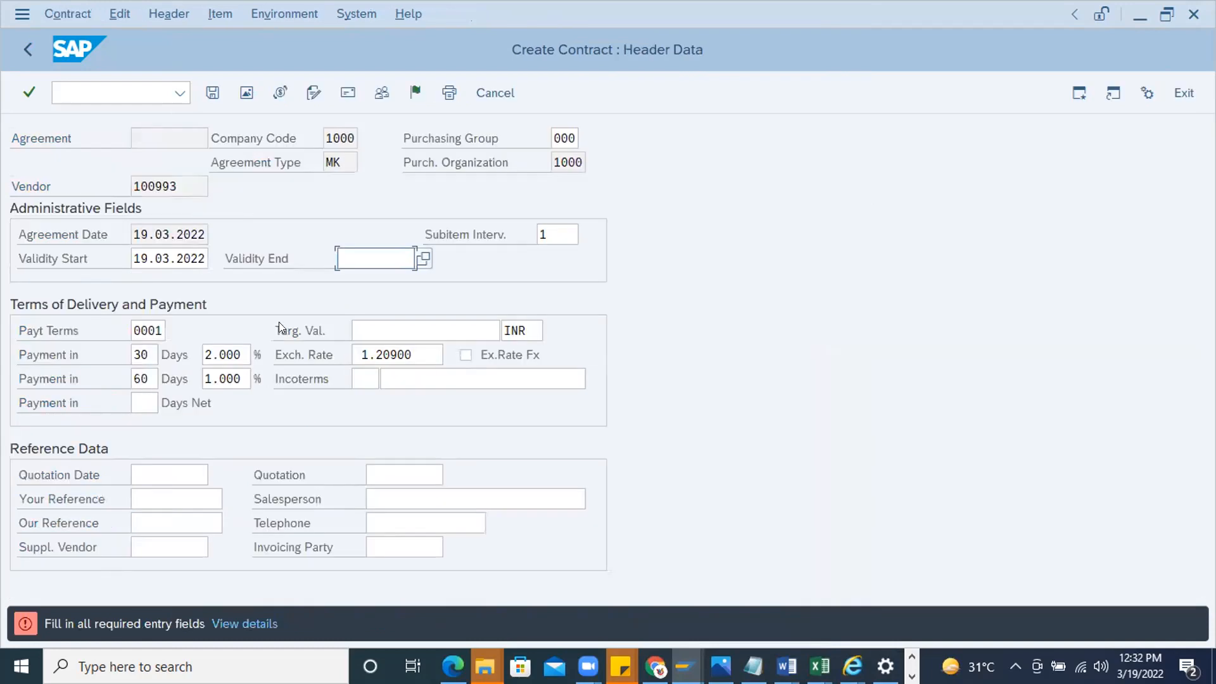
Set the contract's validity end to 29.03.2022 and continue to the item overview
left_click(423, 256)
double_click(231, 484)
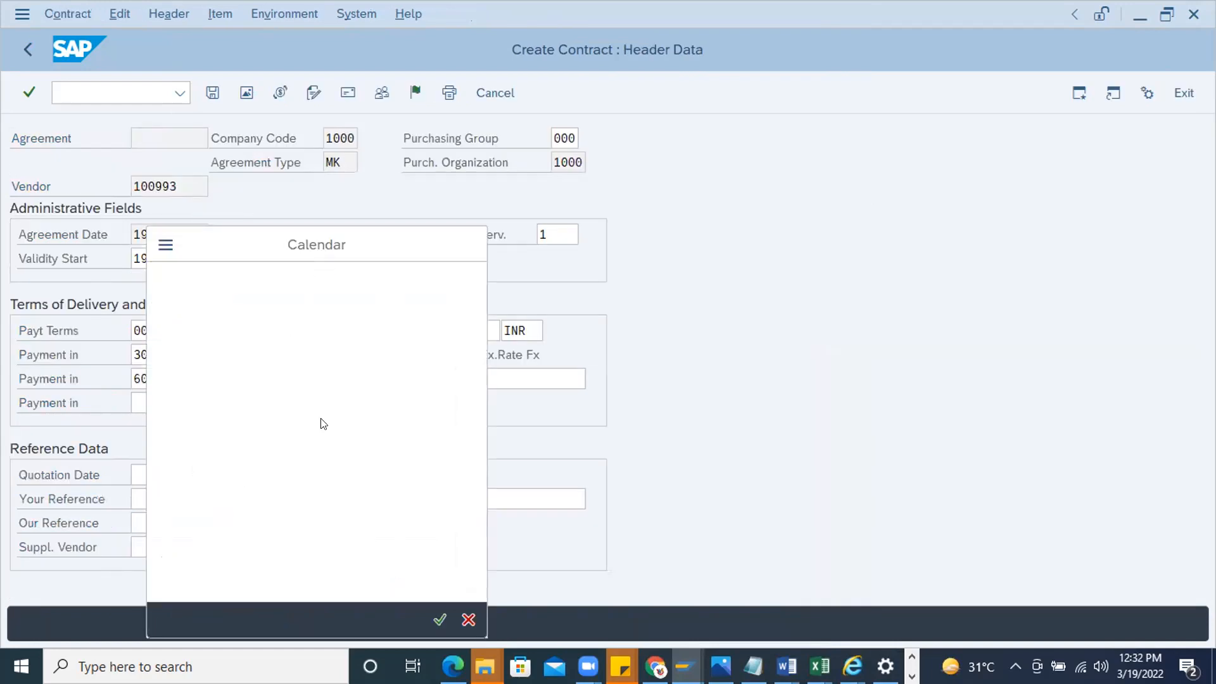
key("Return")
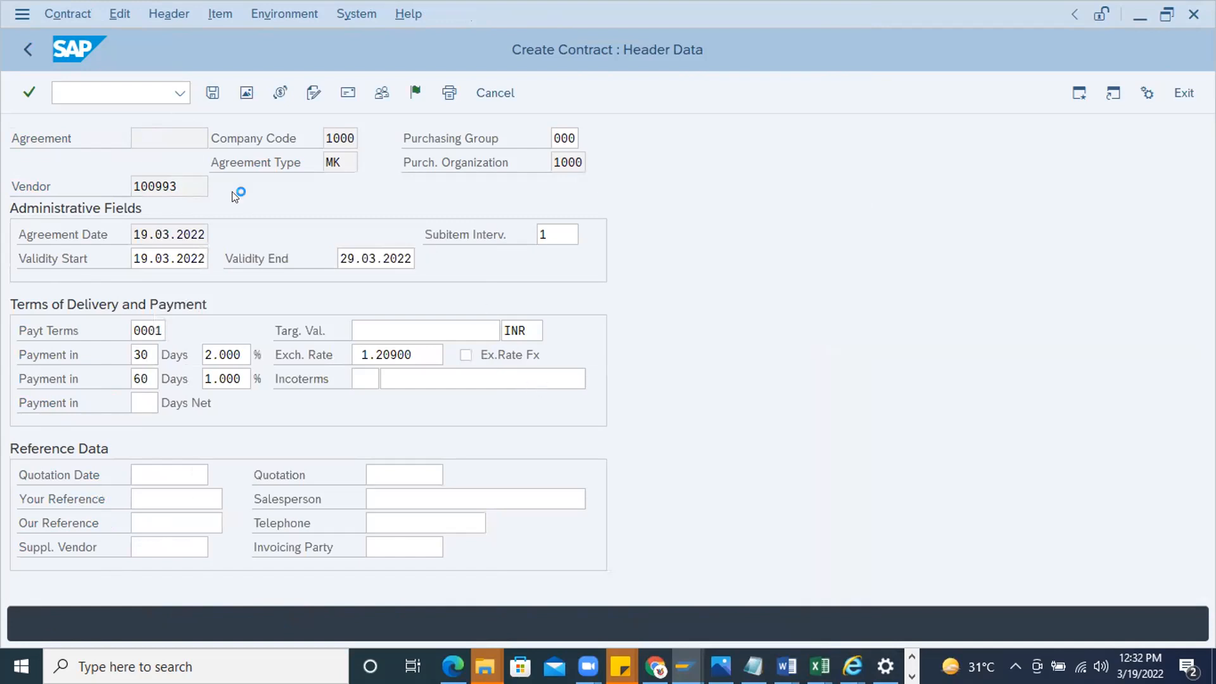
Try material 376181 (BEARING) from the Plant Material by Description search for plant 1000 in item 10
left_click(119, 234)
left_click(233, 235)
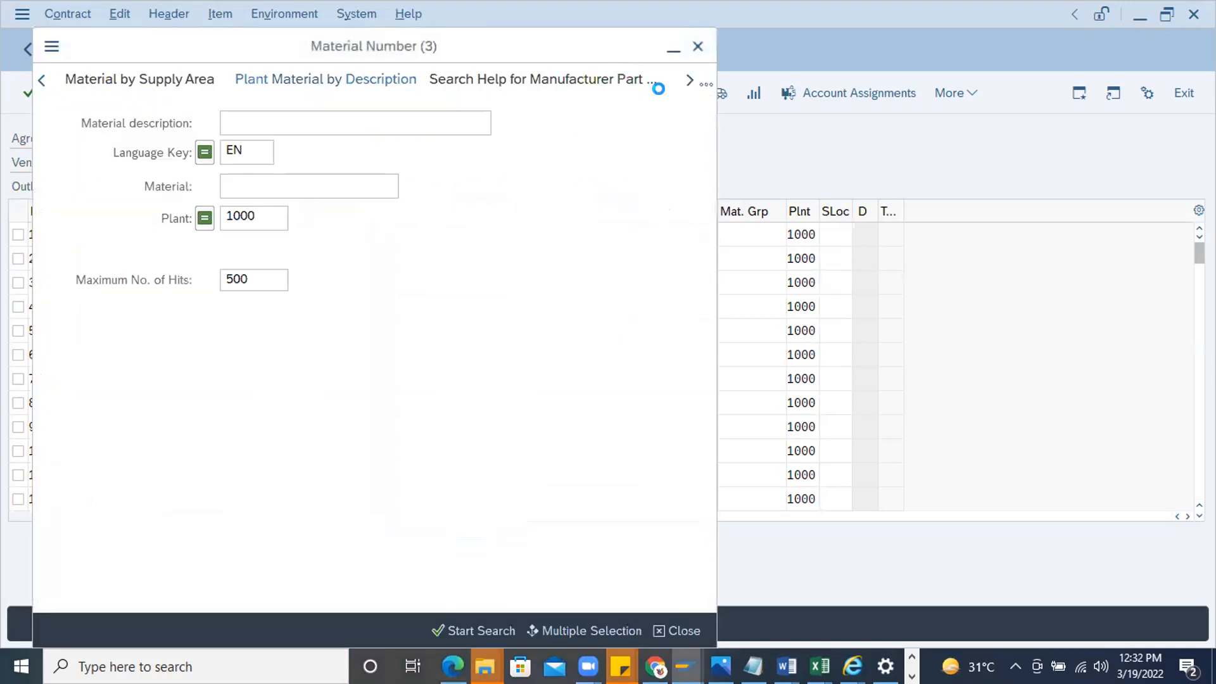
left_click(706, 84)
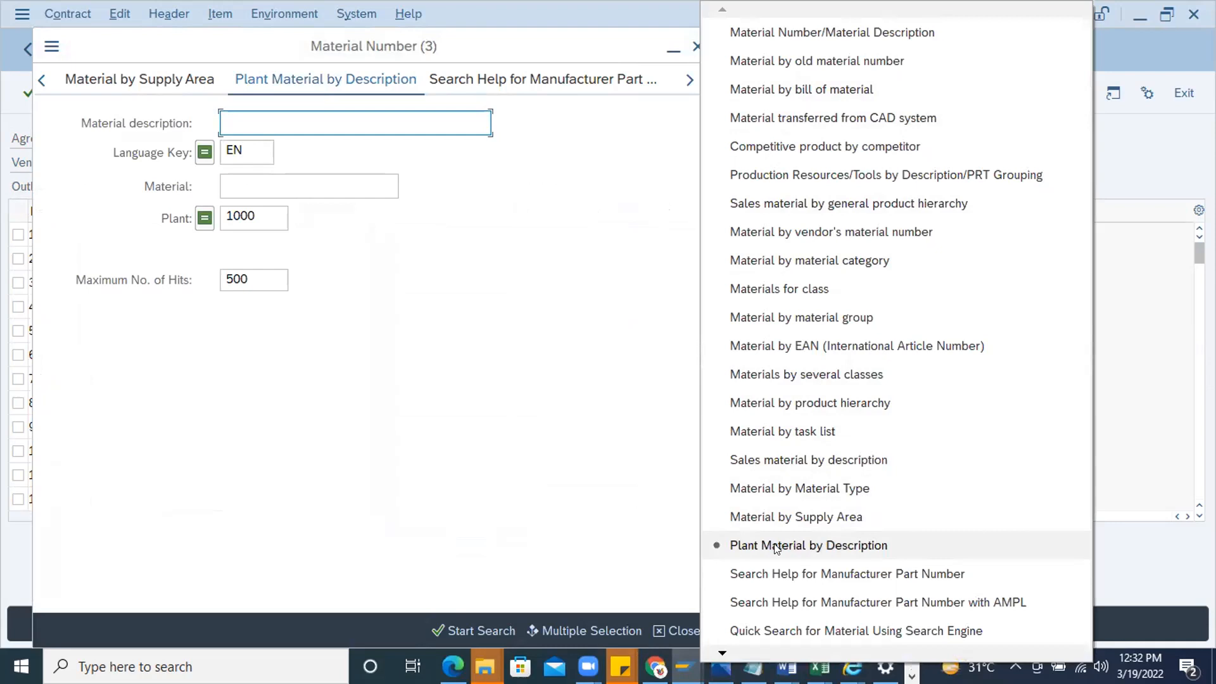
left_click(803, 546)
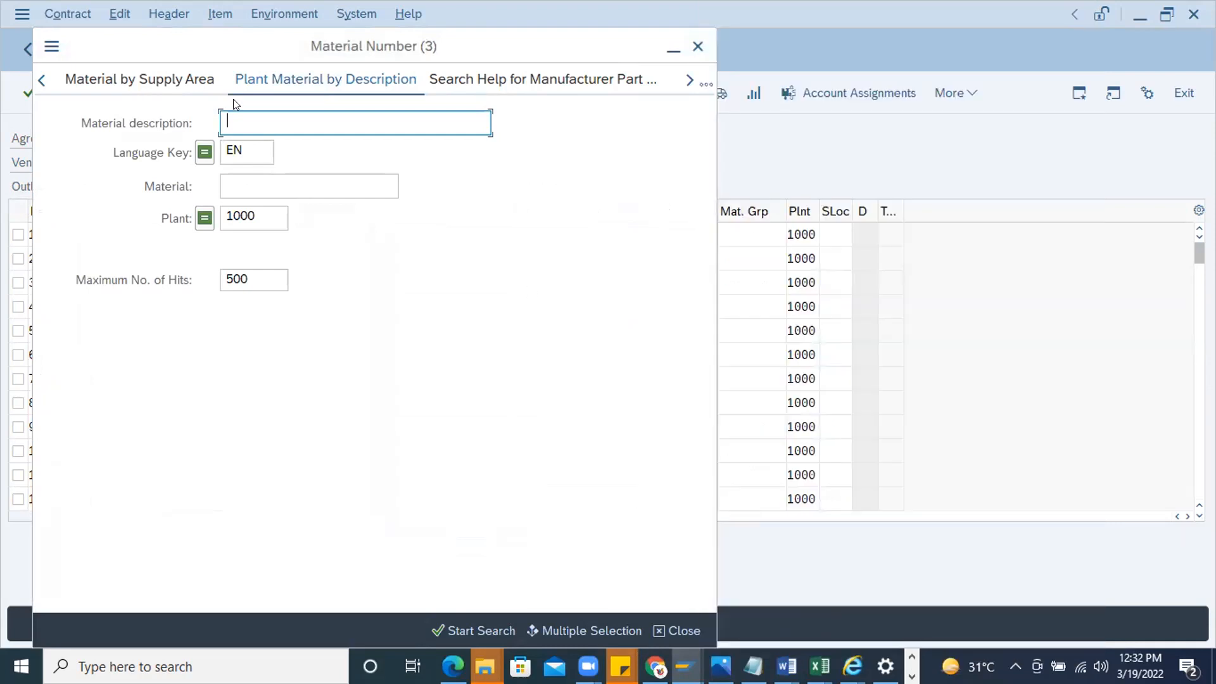
left_click(267, 222)
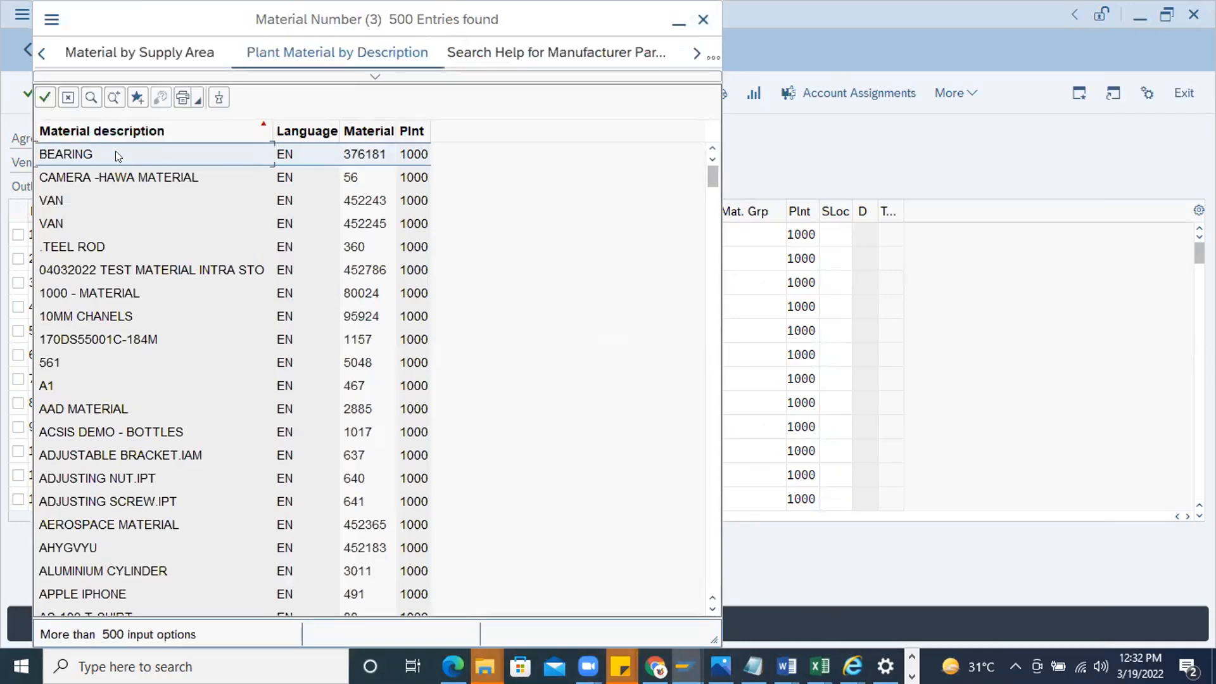
double_click(115, 152)
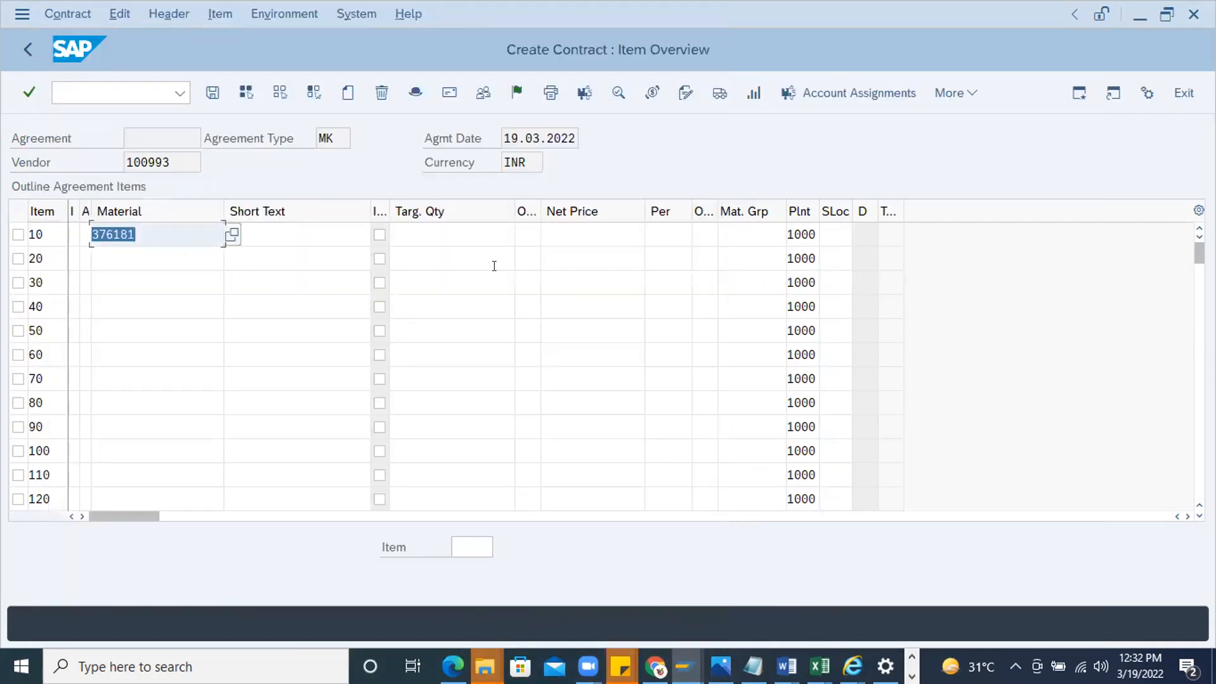
key("Return")
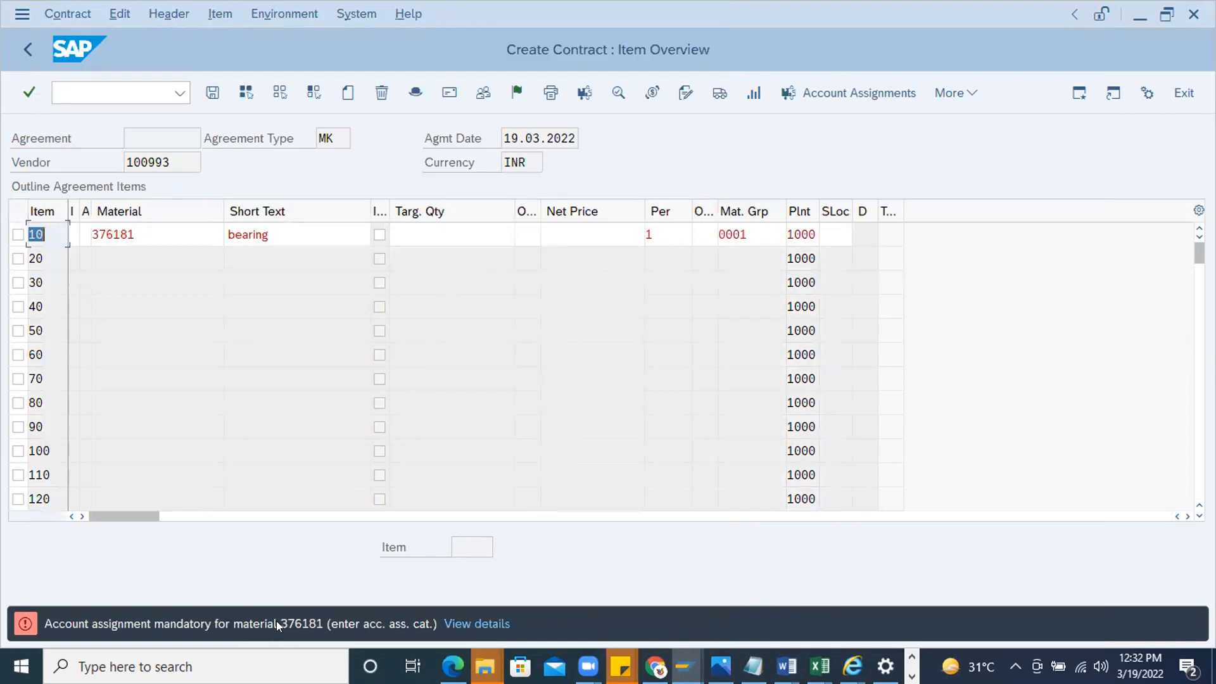
Try material 56 (CAMERA -HAWA MATERIAL) from the plant 1000 material list in item 10
left_click(151, 237)
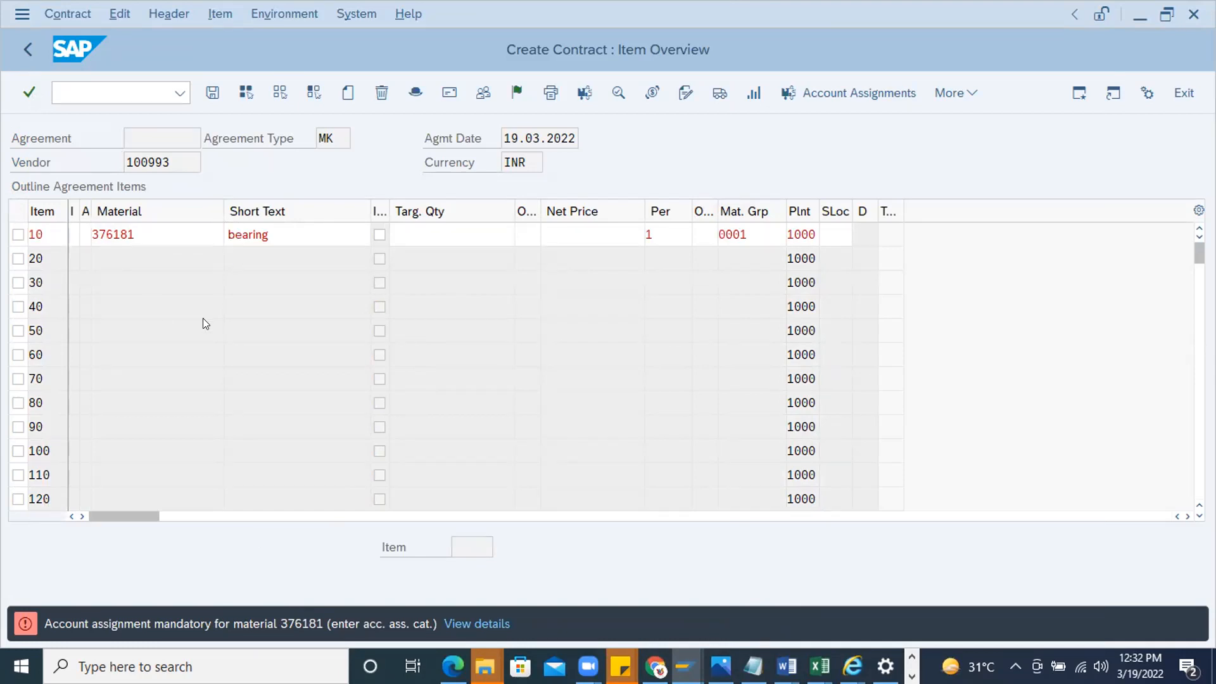
key("F4")
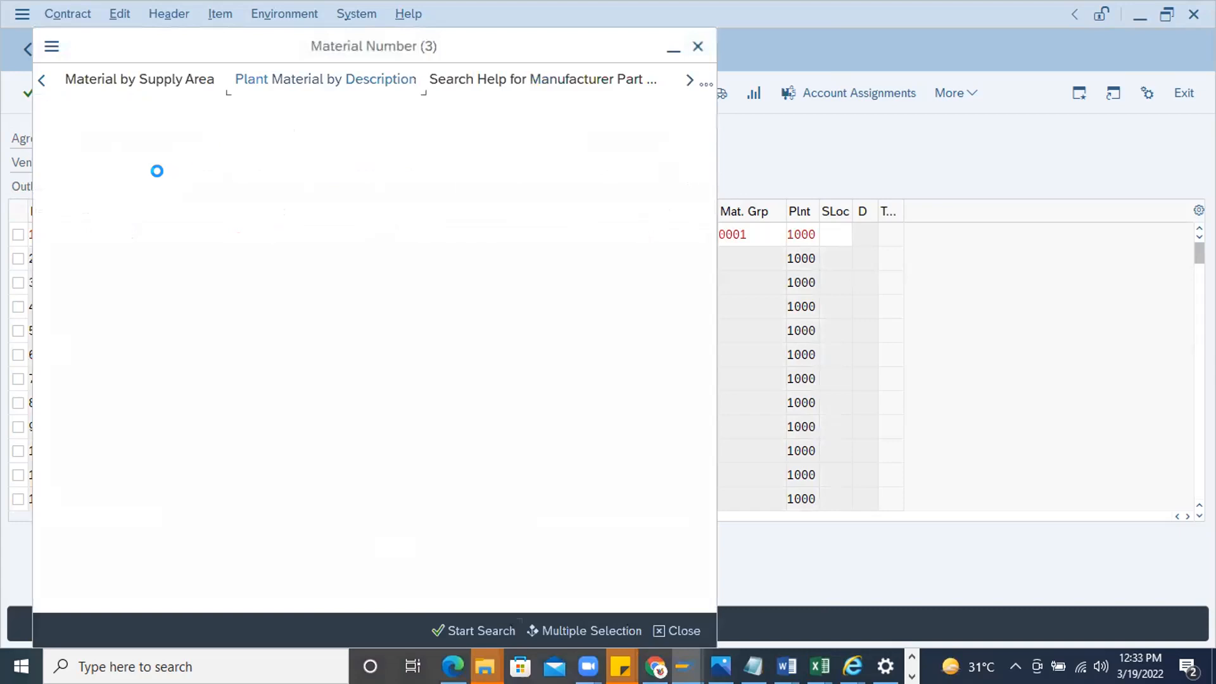
key("Return")
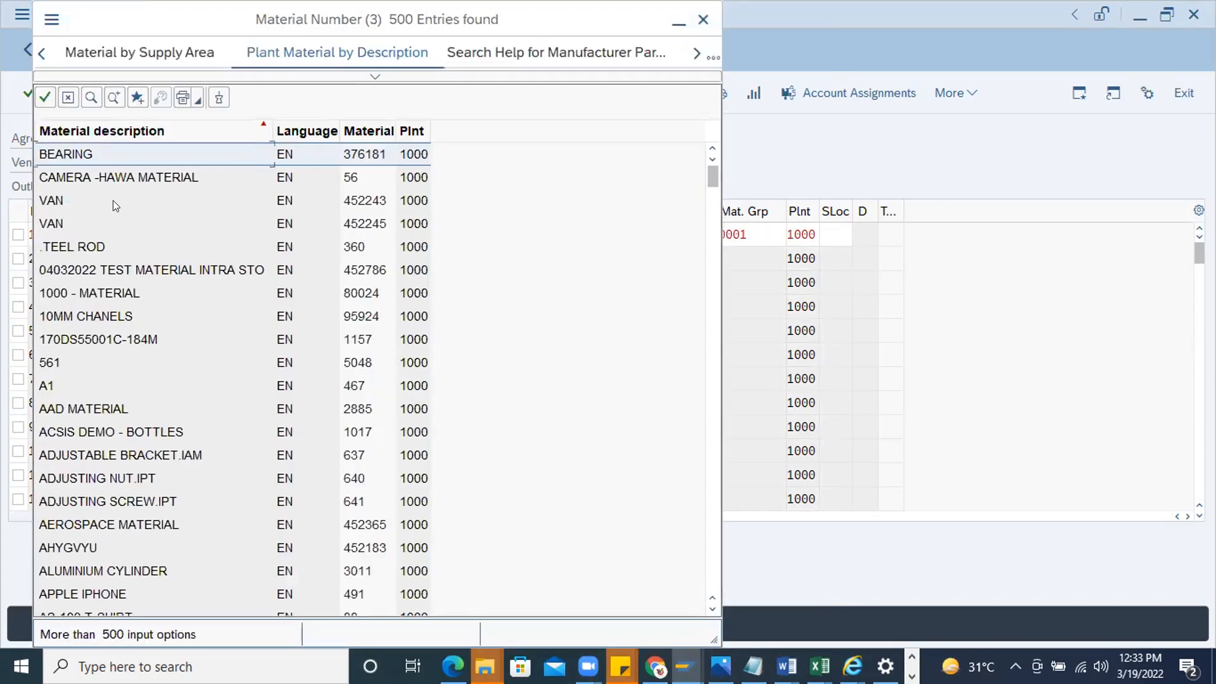
double_click(114, 157)
key("Return")
Replace item 10's material with 452555 (BALL BEARINGS) from the plant 1000 material list
left_click(208, 229)
key("F4")
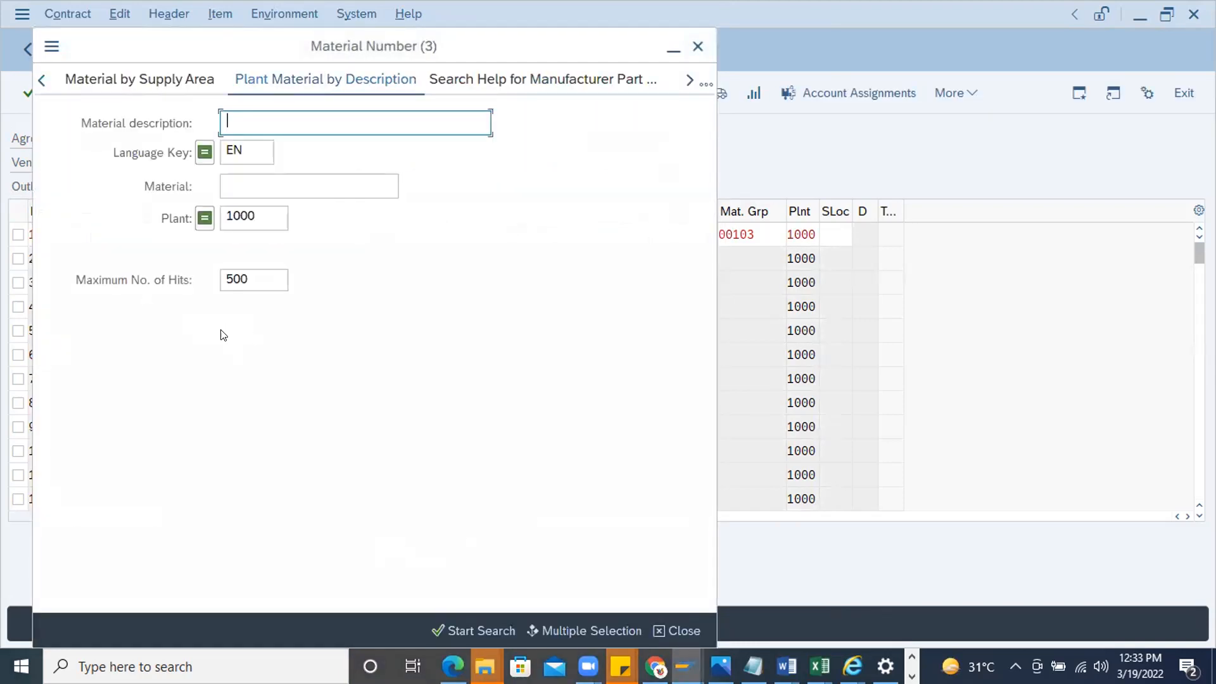
key("Return")
scroll(132, 505, "down", 4)
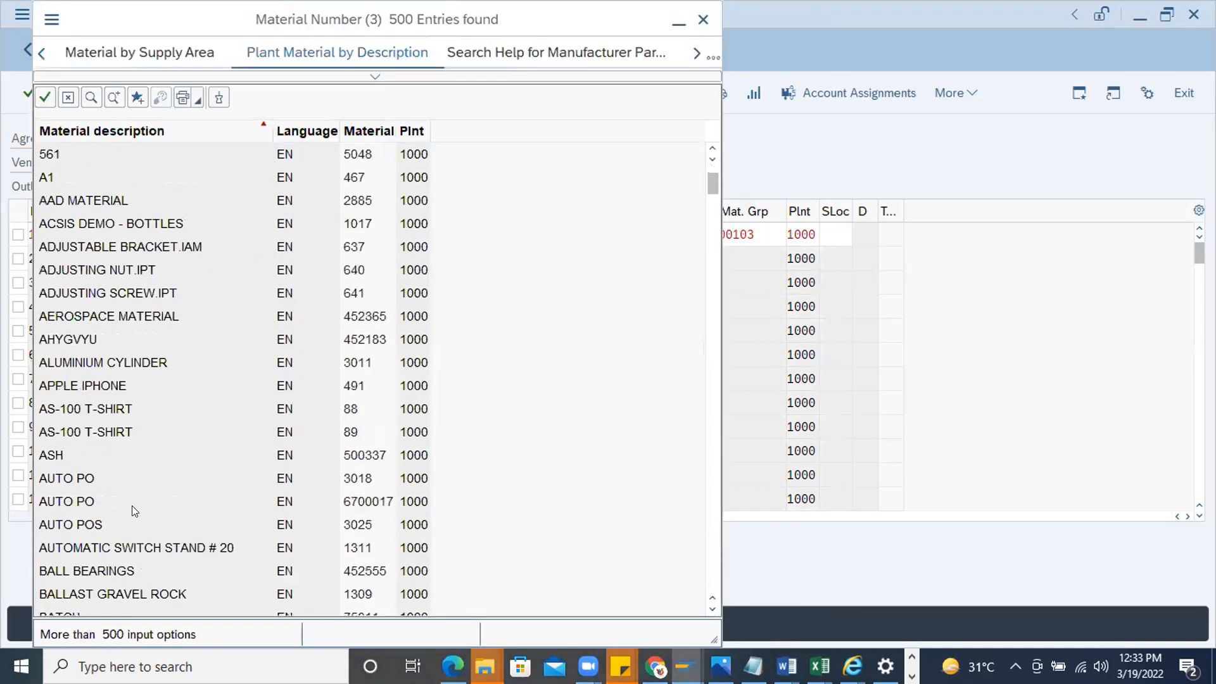
double_click(80, 505)
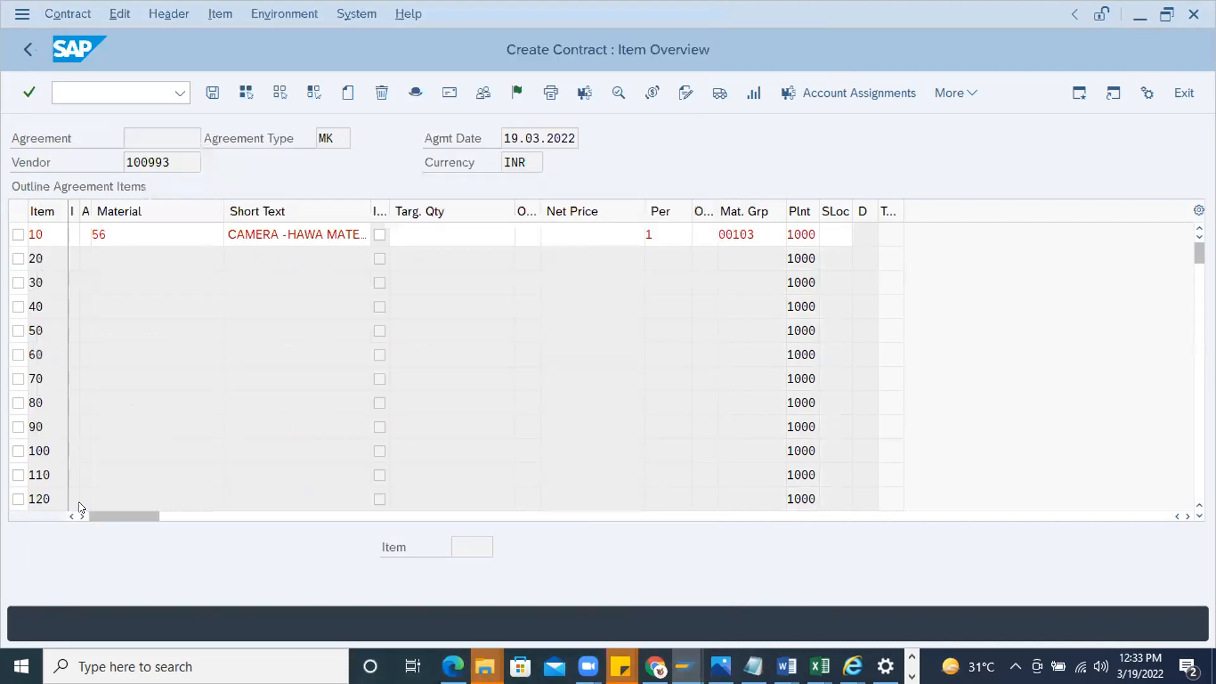
key("Return")
double_click(213, 228)
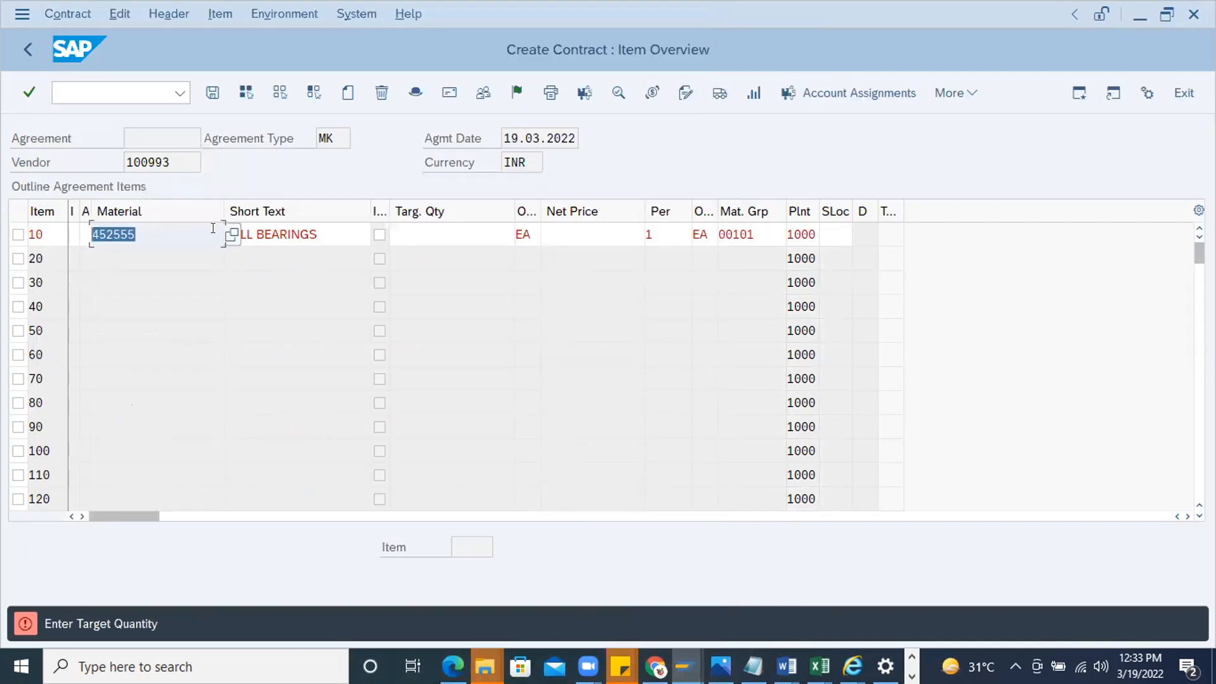
Set the target quantity of the BALL BEARINGS item to 10 and its net price to 100
left_click(326, 223)
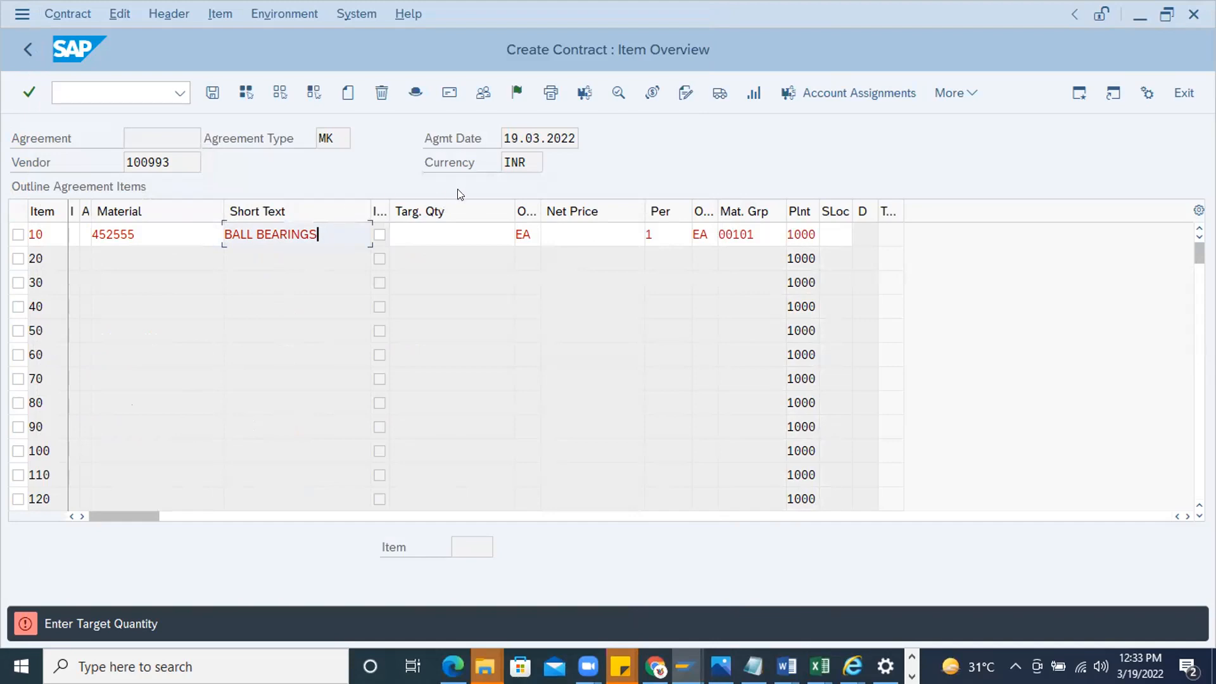
left_click(451, 227)
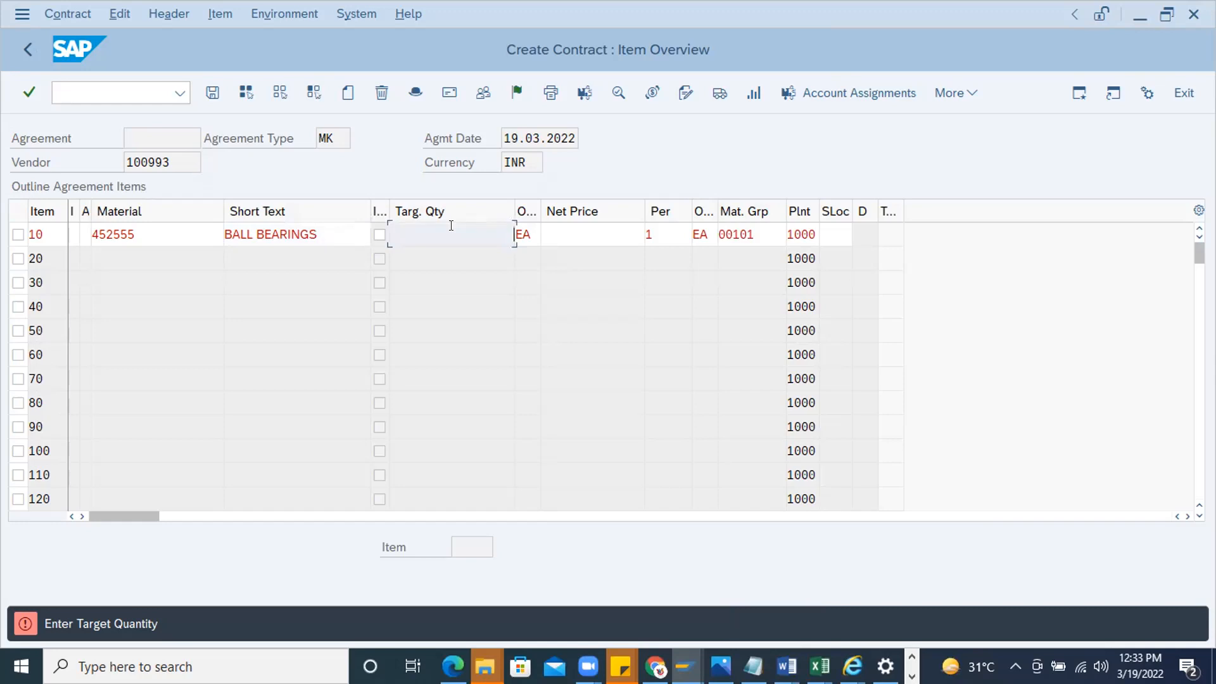
type("1")
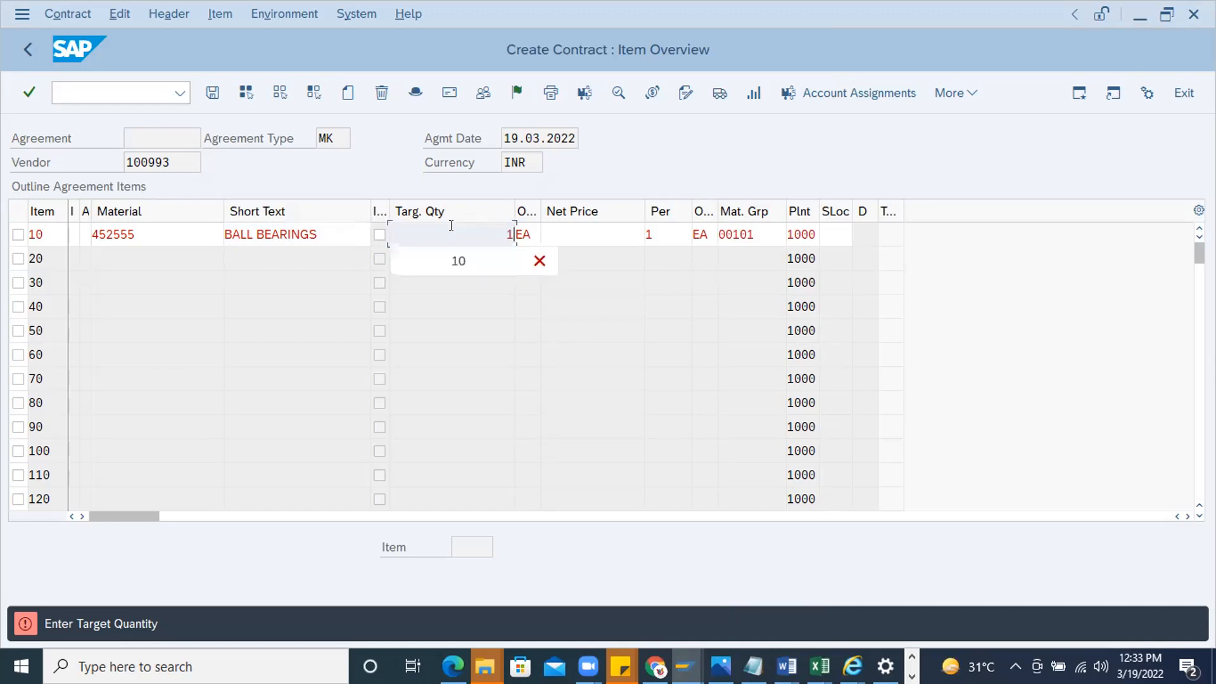
type("0")
key("Return")
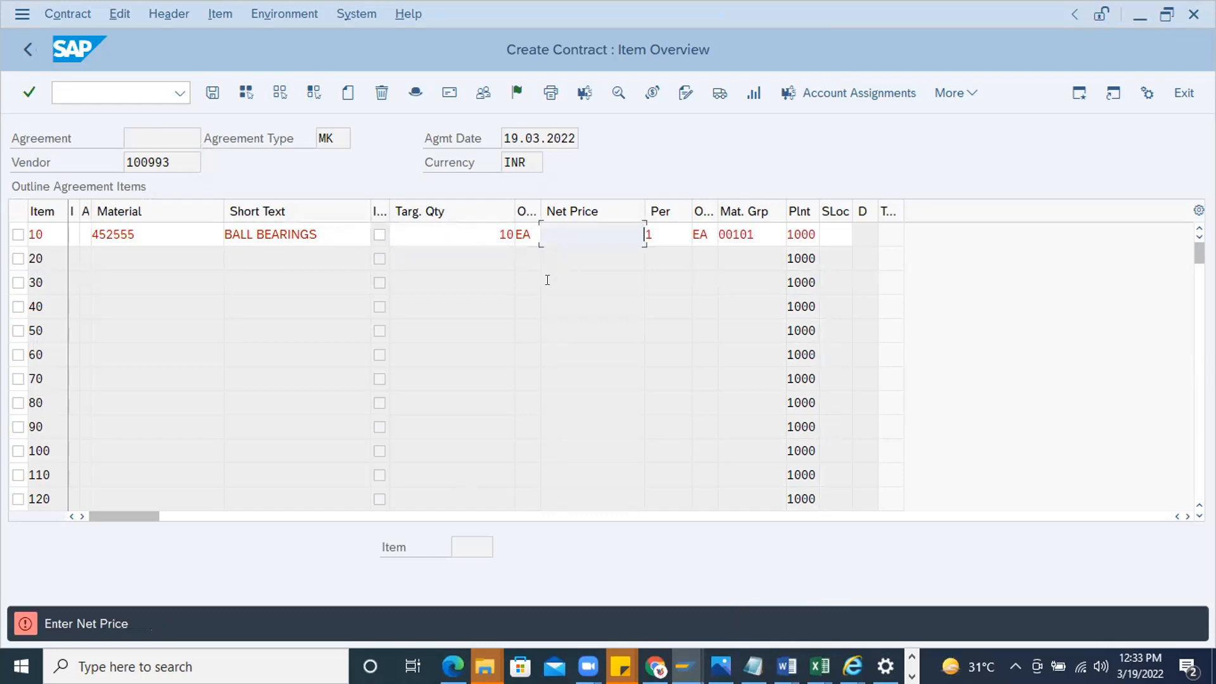
type("100")
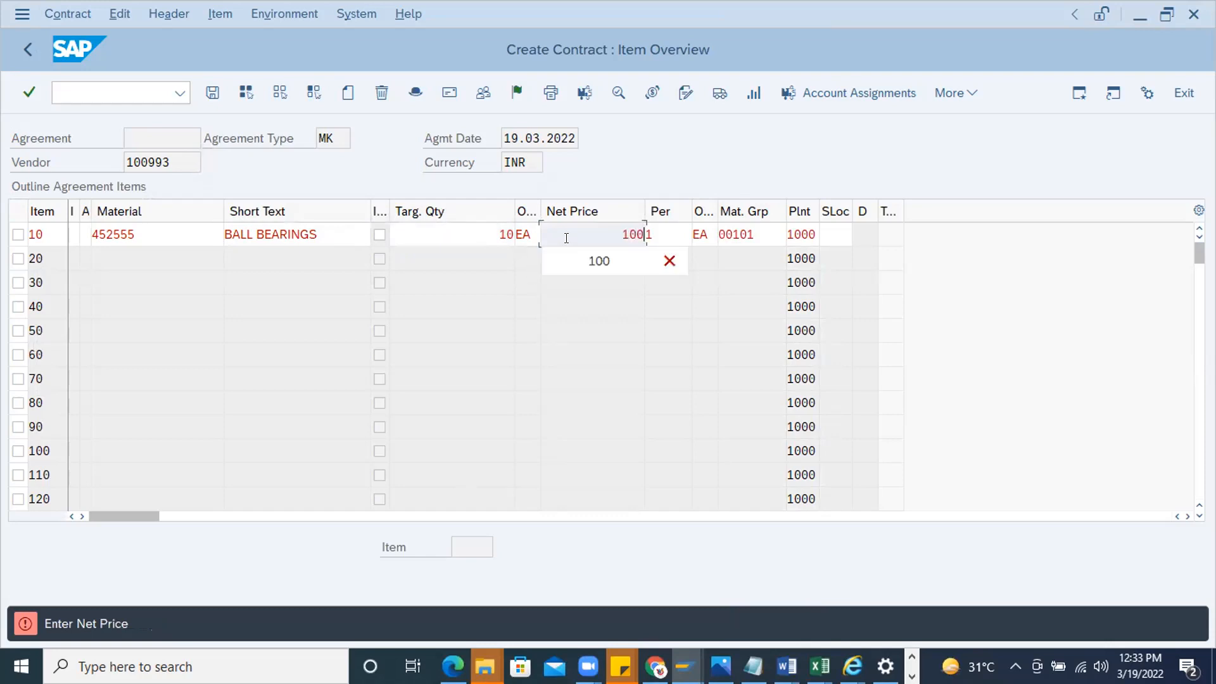
key("Return")
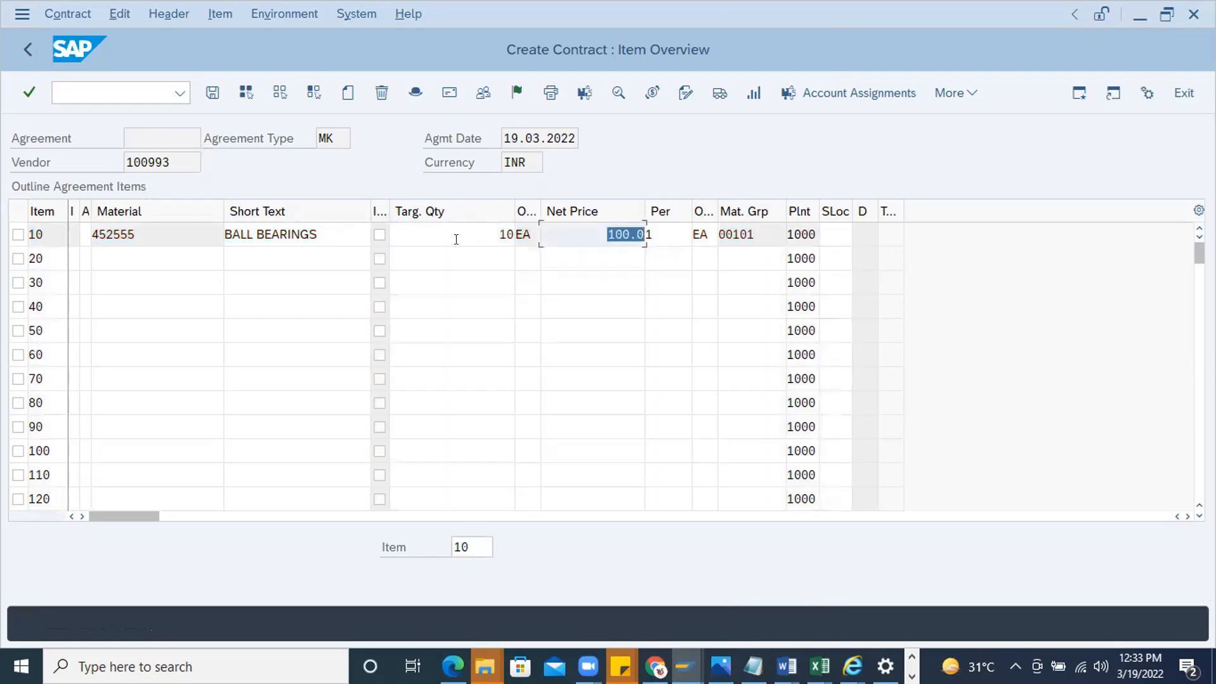
left_click(476, 225)
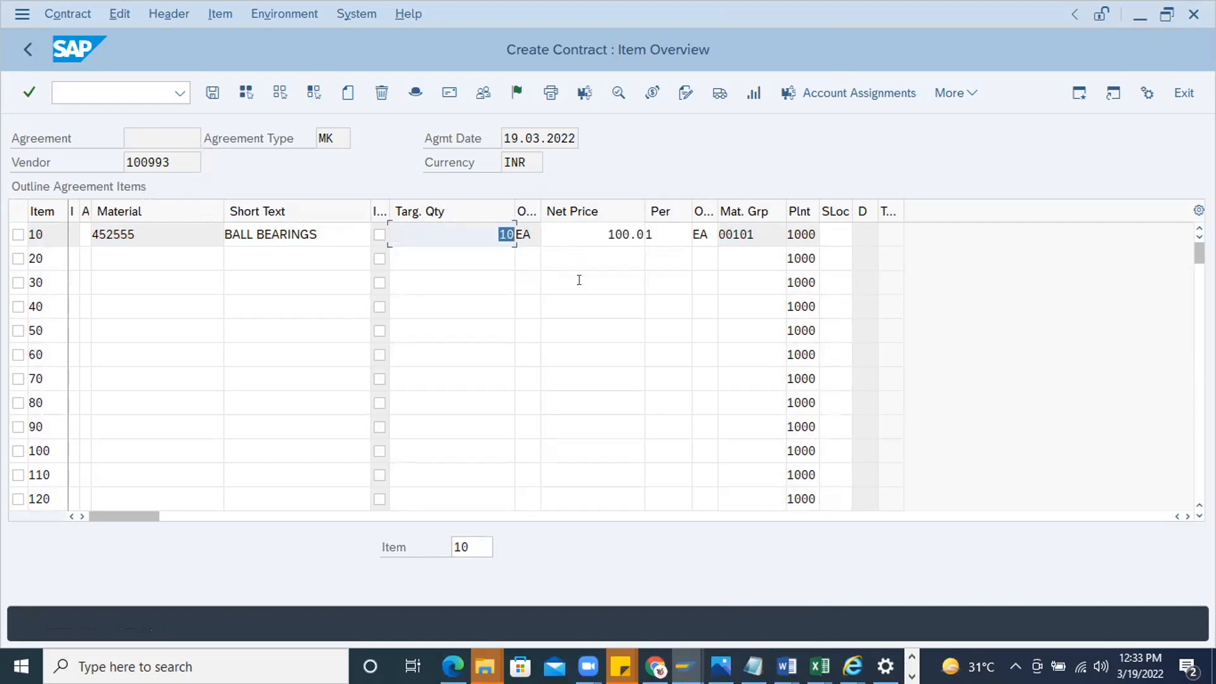
left_click(612, 228)
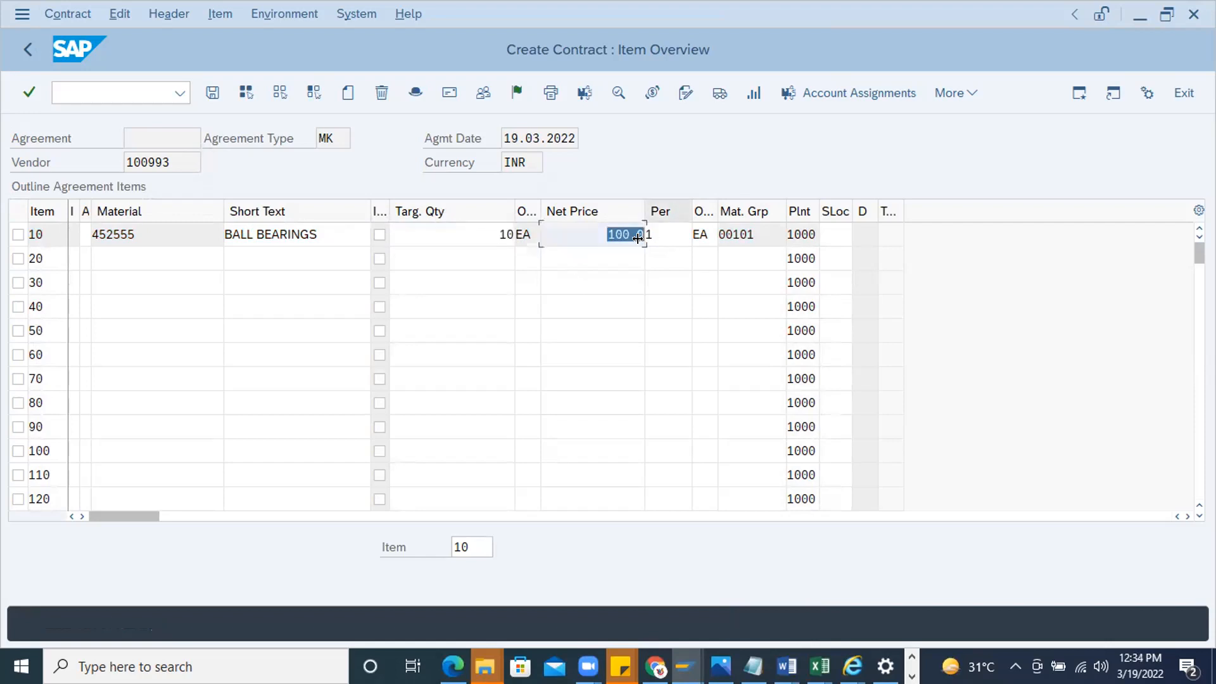
Complete and save the MK contract containing the BALL BEARINGS item
left_click(127, 235)
key("Tab")
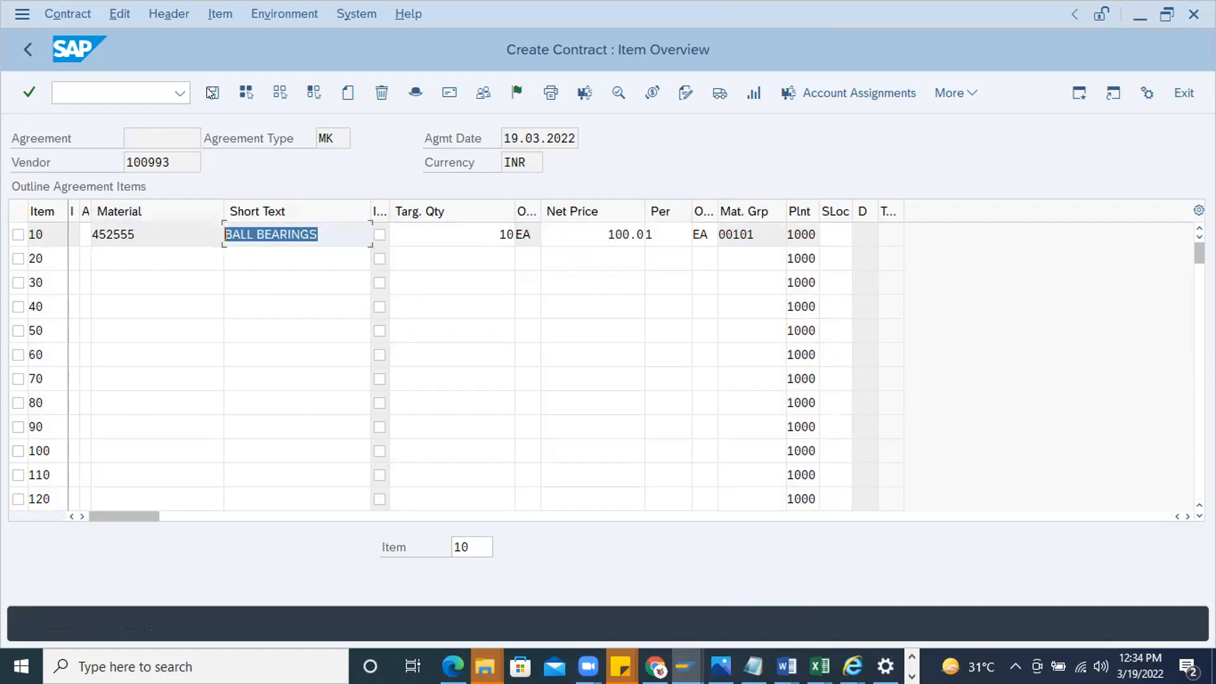
key("Return")
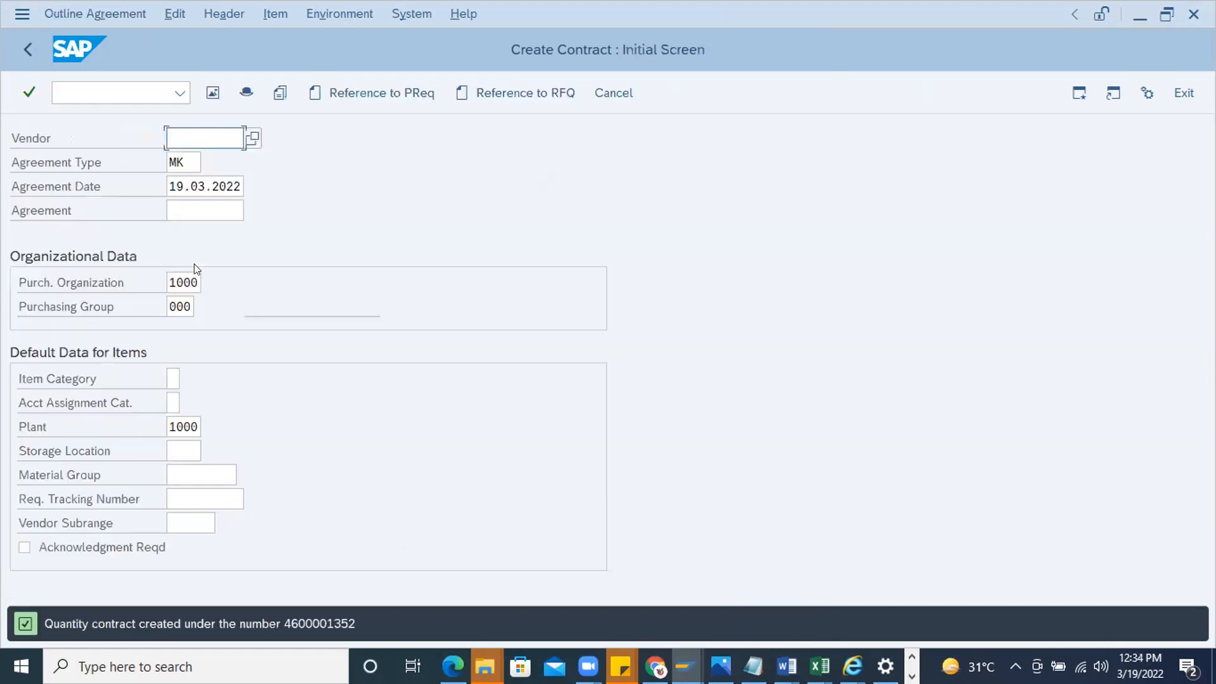
Select the saved contract's number and start transaction /nme33l to display a scheduling agreement
double_click(306, 618)
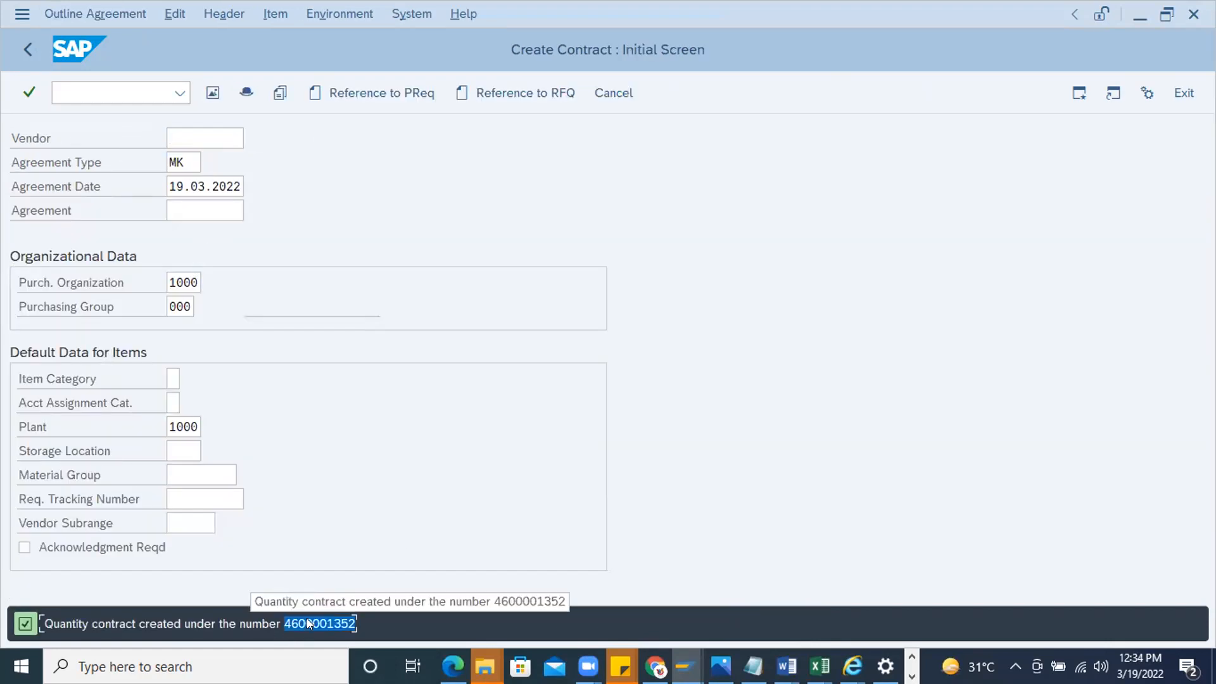
left_click(82, 92)
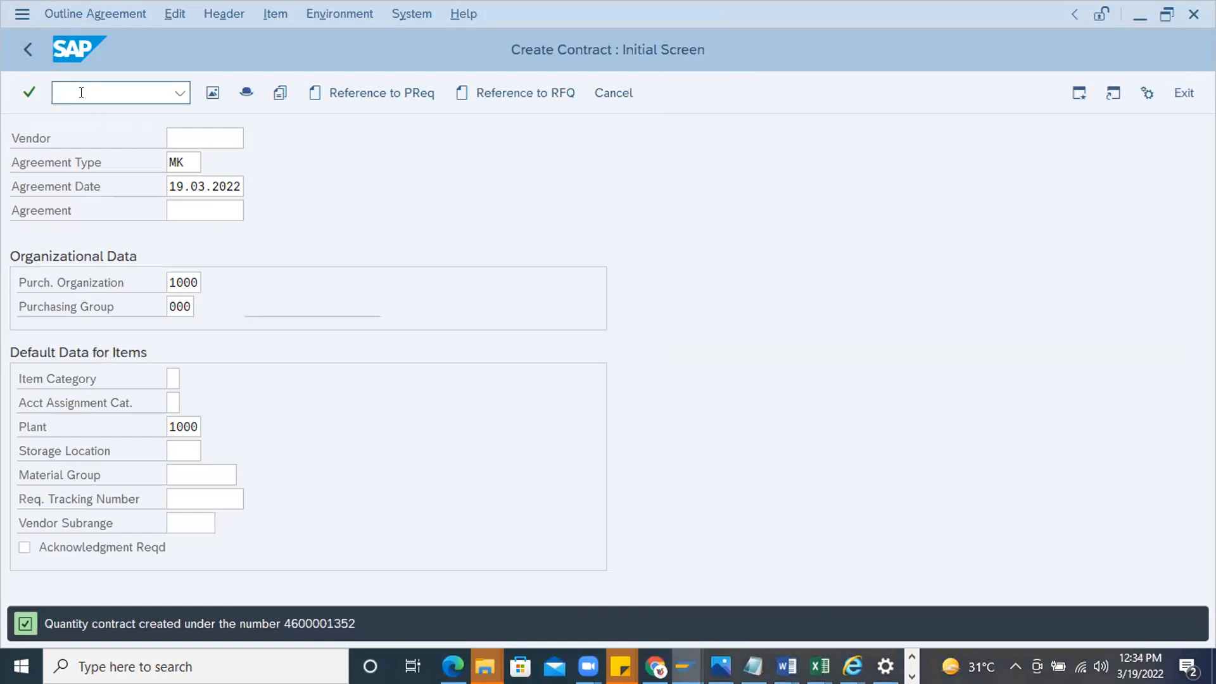
type("/nme33l")
key("Return")
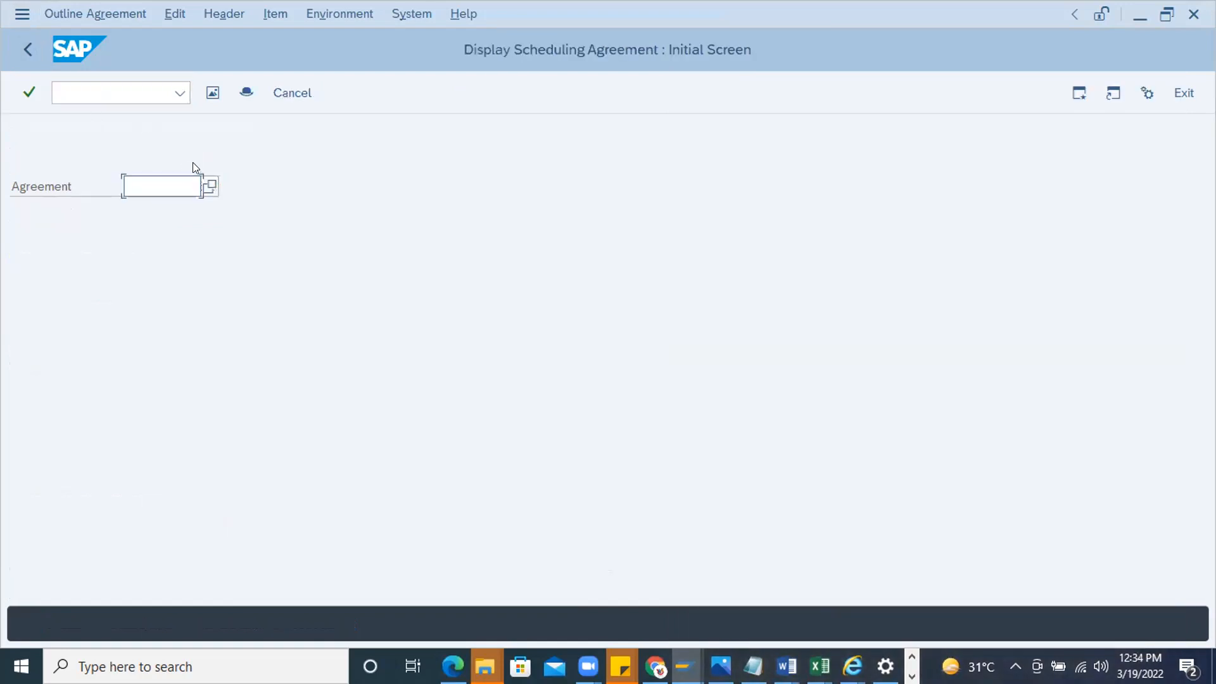
Bring up the search help for the agreement number and list its available search types
type("PH")
key("BackSpace")
key("BackSpace")
type("PH")
key("BackSpace")
key("BackSpace")
left_click(213, 186)
key("F4")
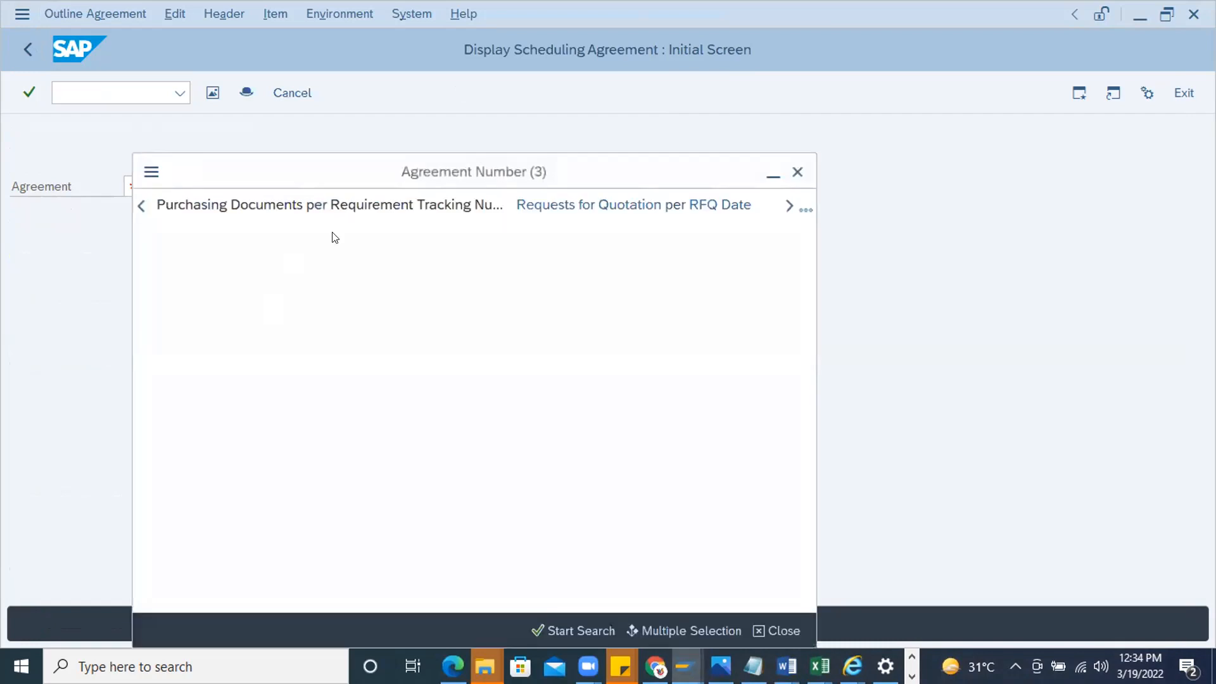
left_click(369, 269)
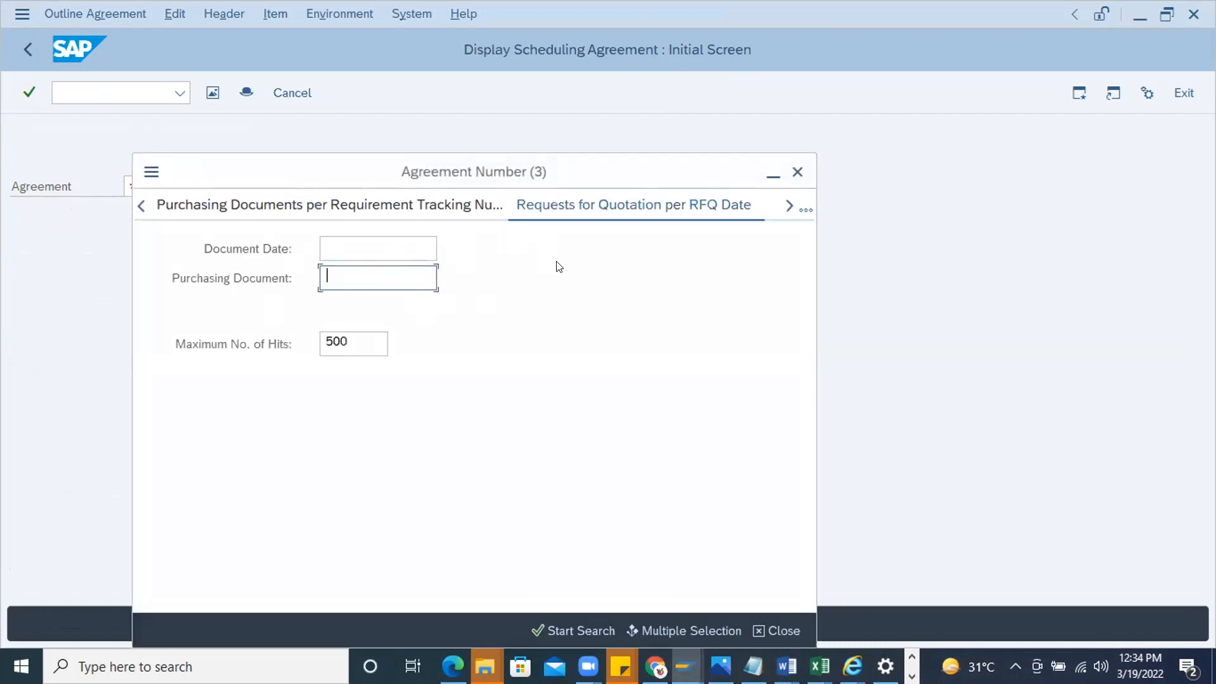
left_click(805, 210)
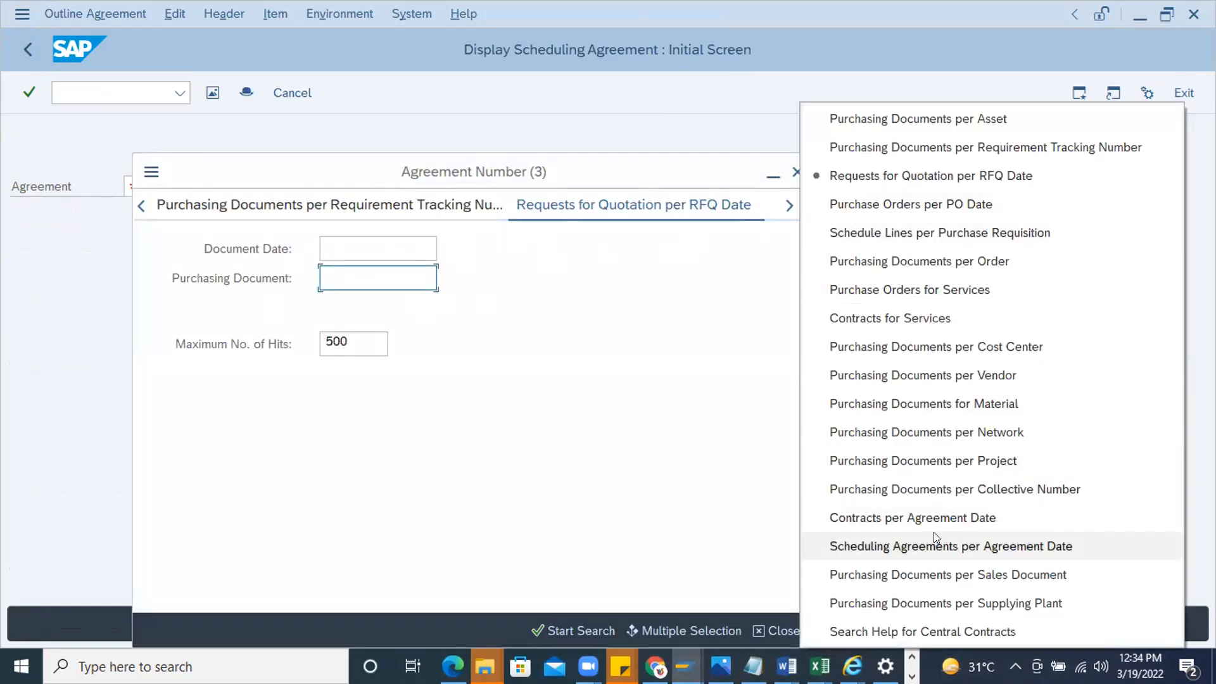
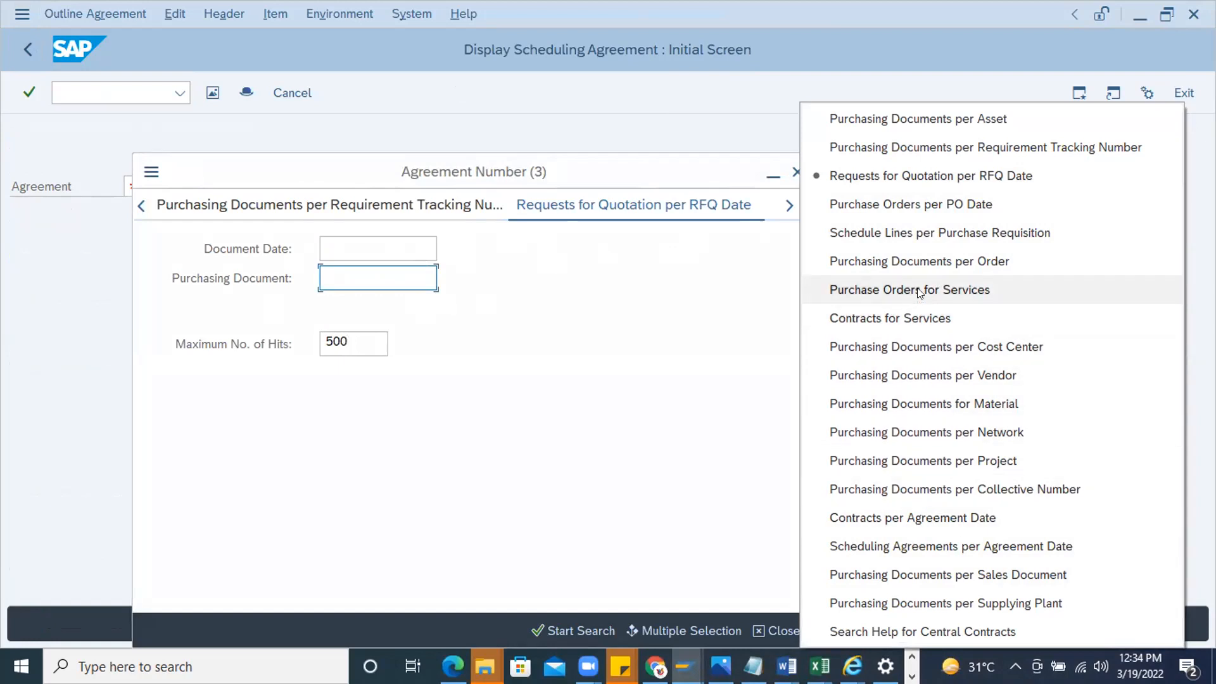
Close the agreement number search help and display the saved contract through transaction /nme33k
left_click(70, 82)
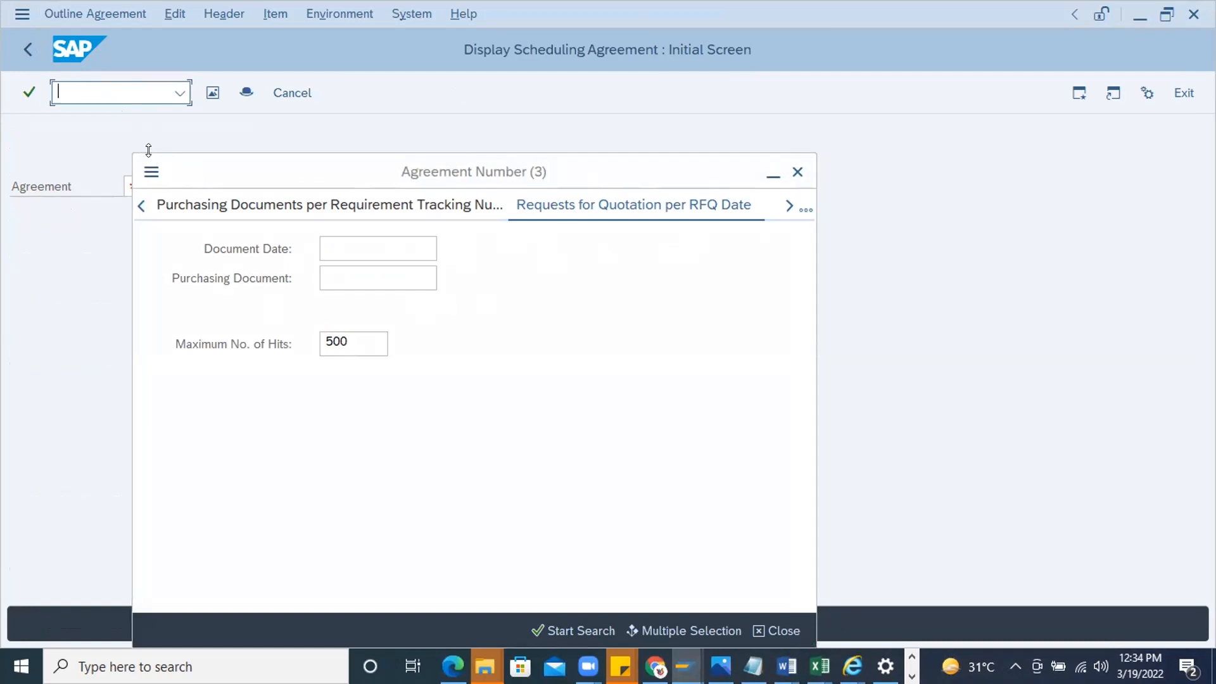
left_click(797, 171)
left_click(93, 85)
type("/nme33")
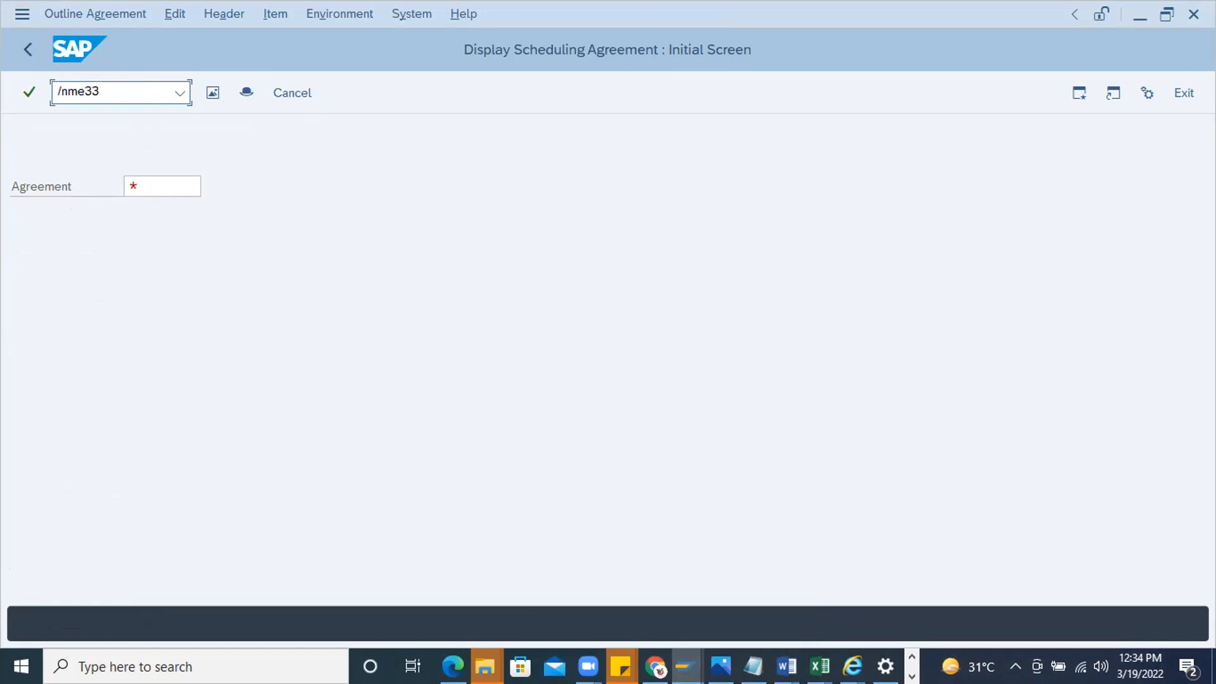
type("k")
key("Return")
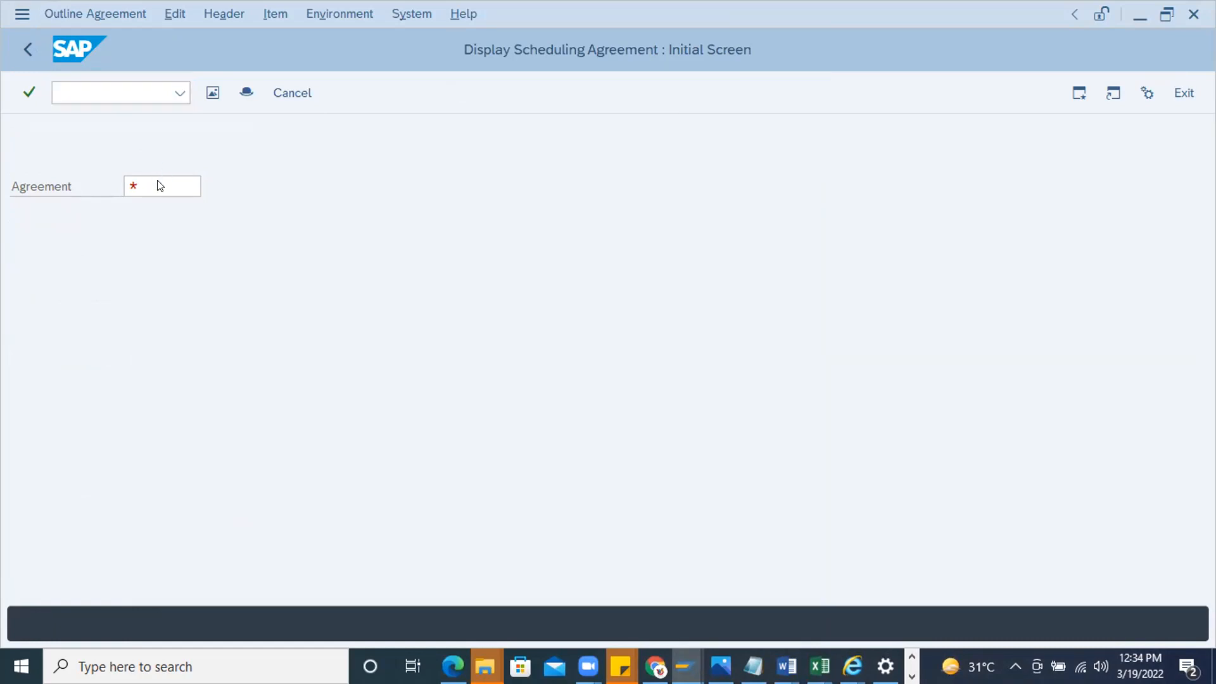
key("Return")
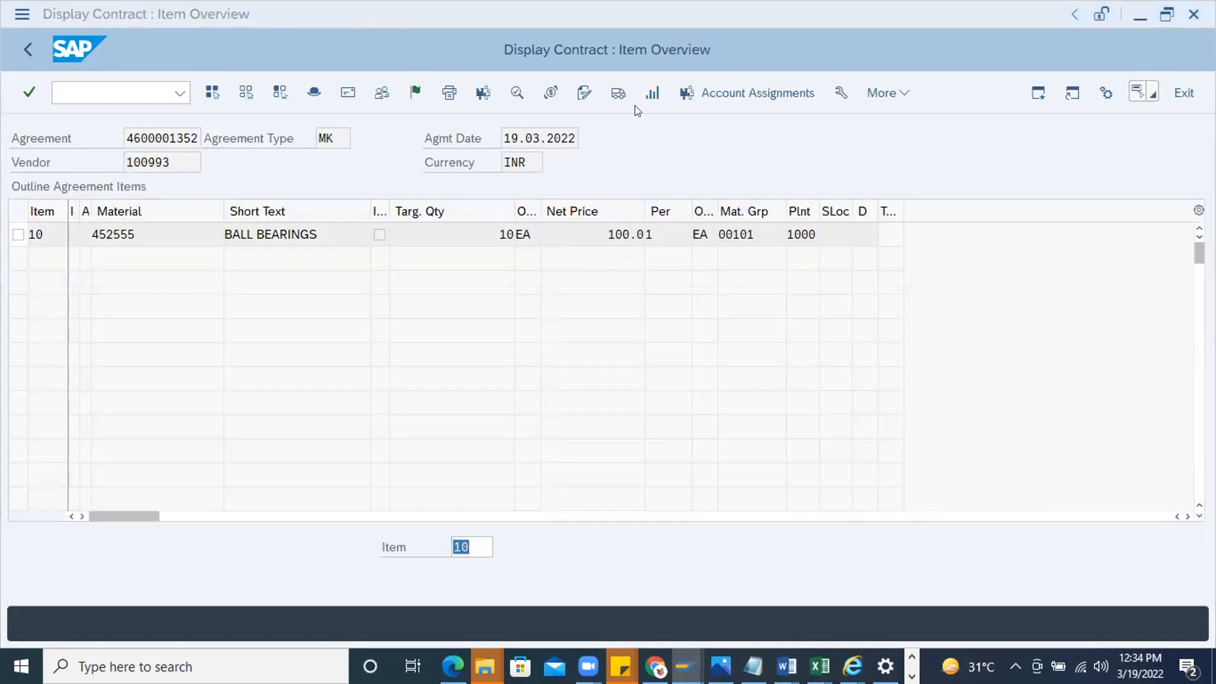
Reopen the contract's item overview from the initial screen and show the release strategy in its header
left_click(30, 49)
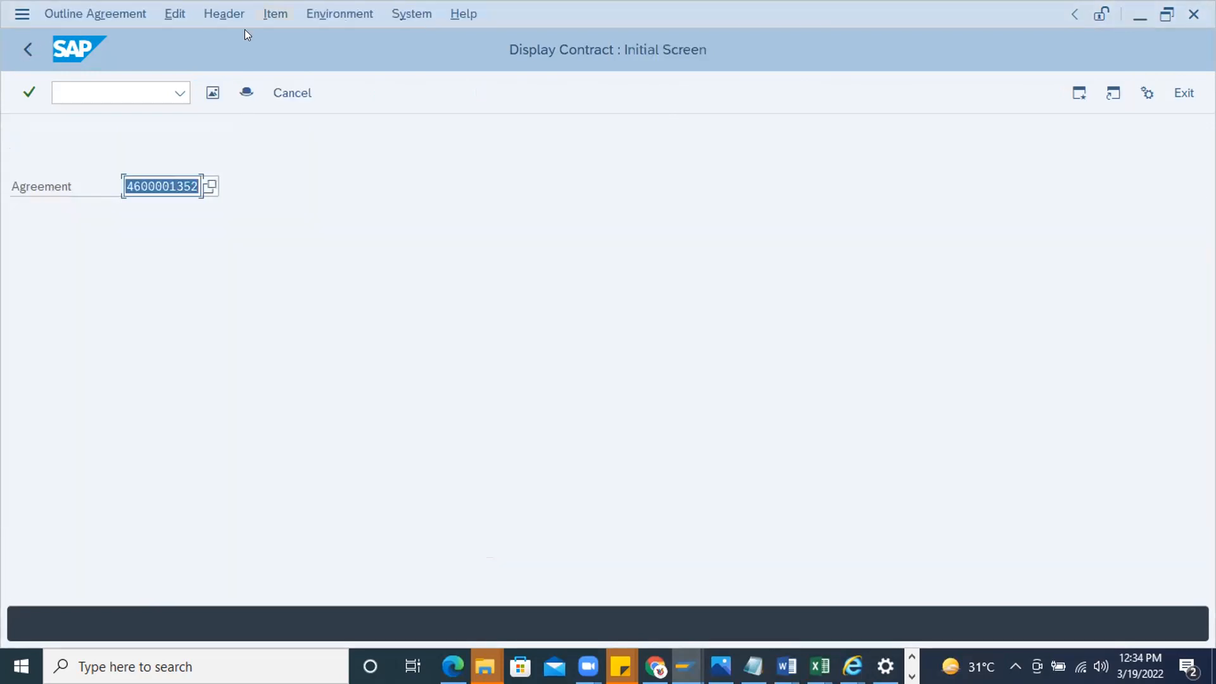
key("Return")
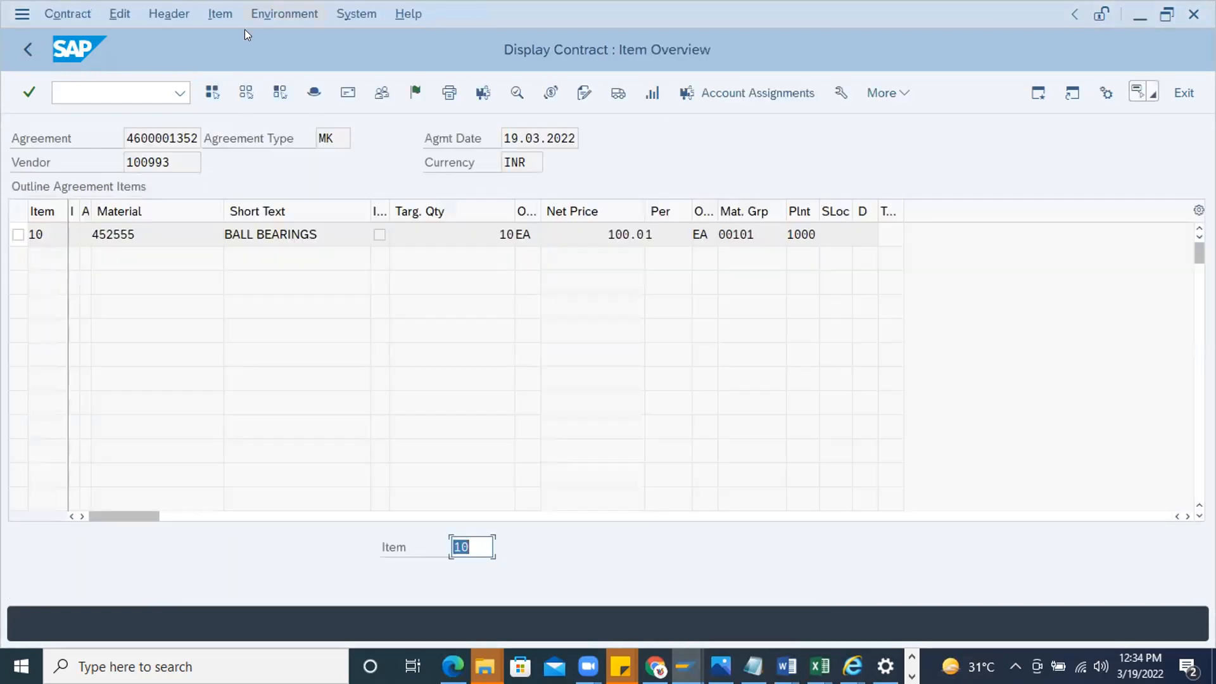
left_click(245, 28)
mouse_move(220, 13)
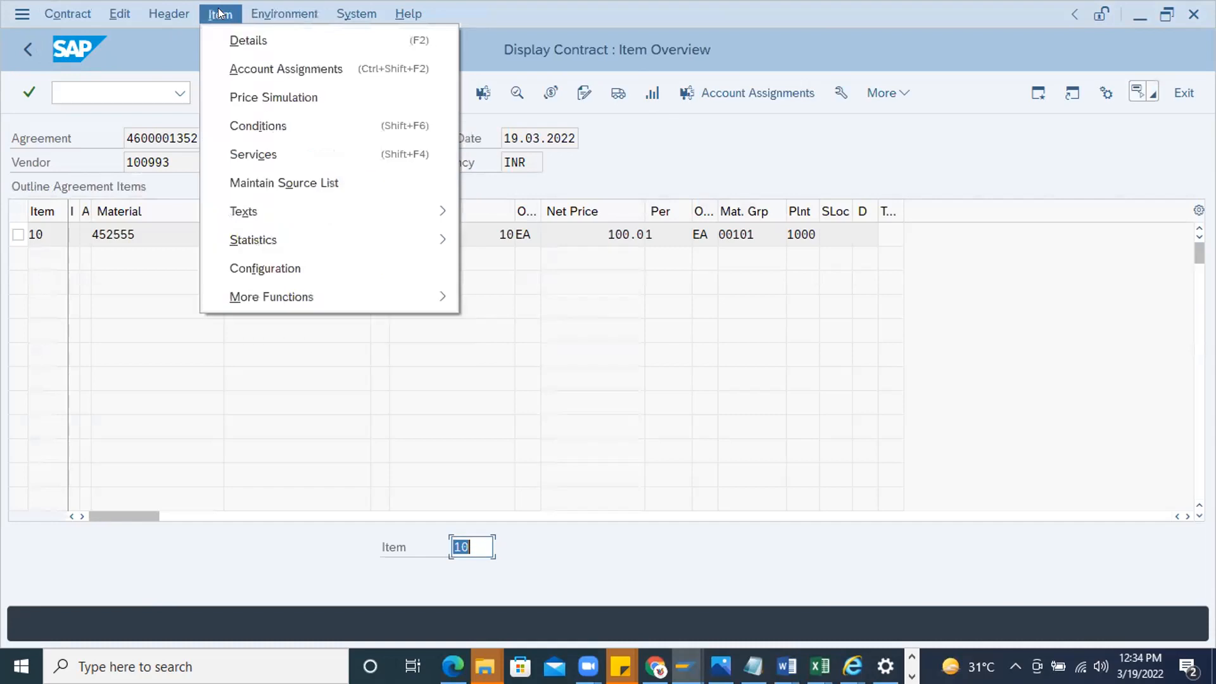
mouse_move(284, 14)
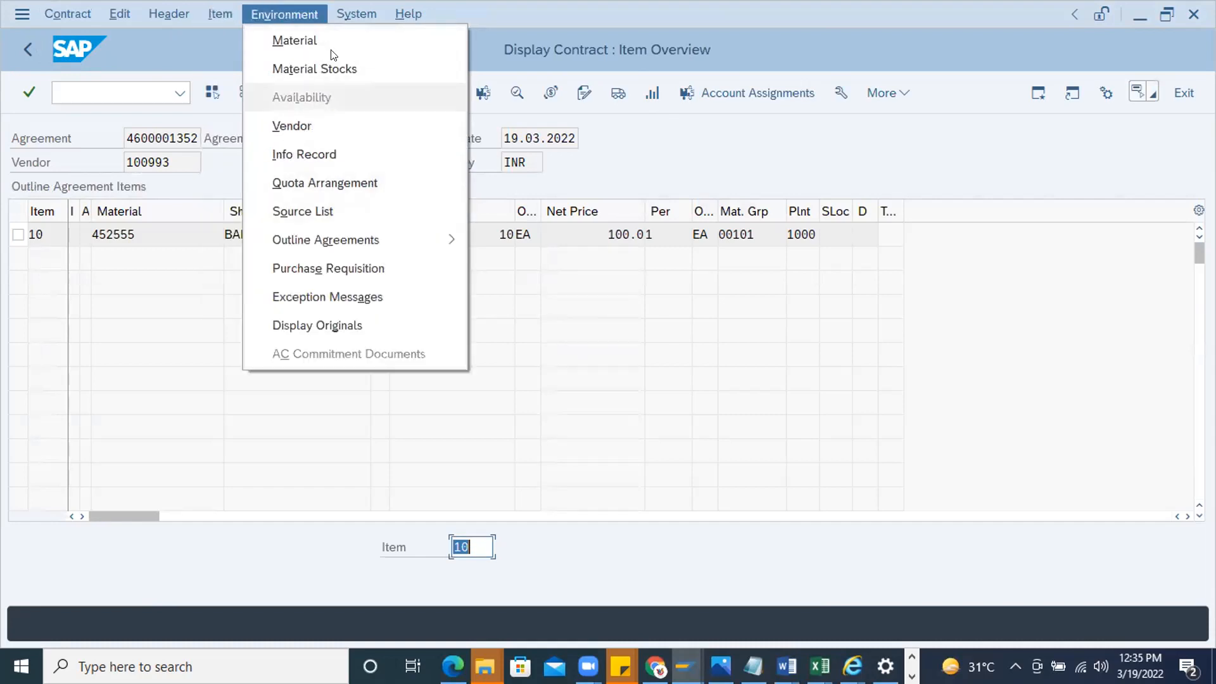
mouse_move(162, 19)
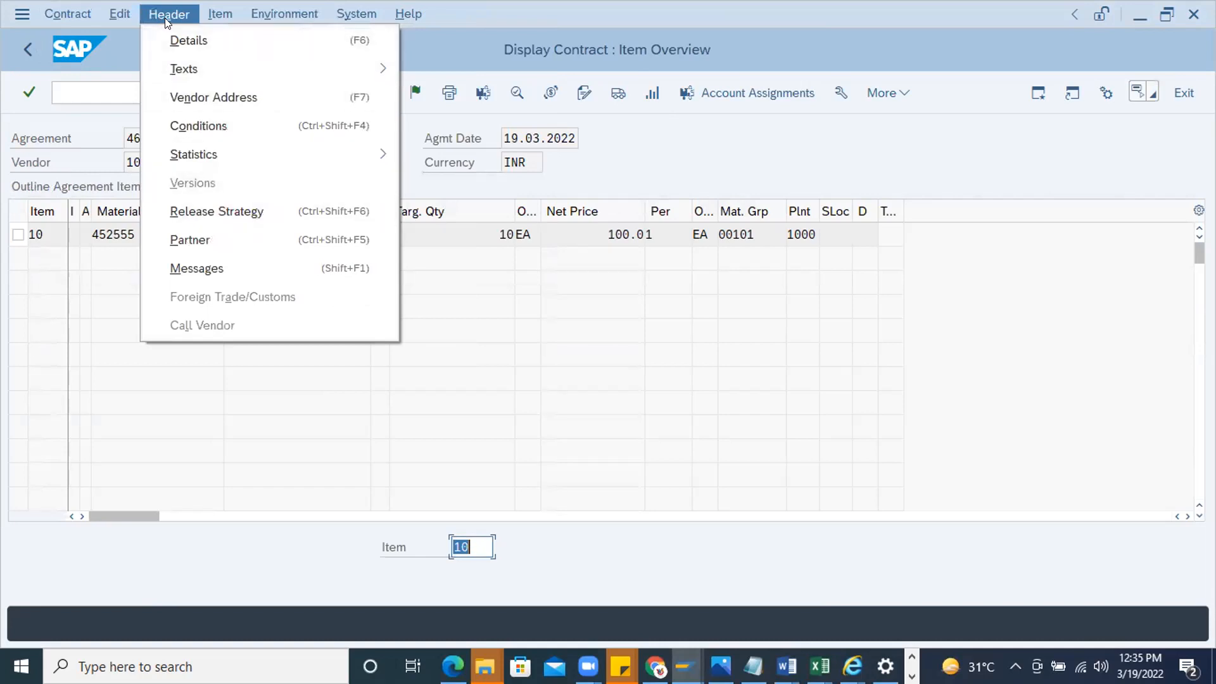
left_click(205, 213)
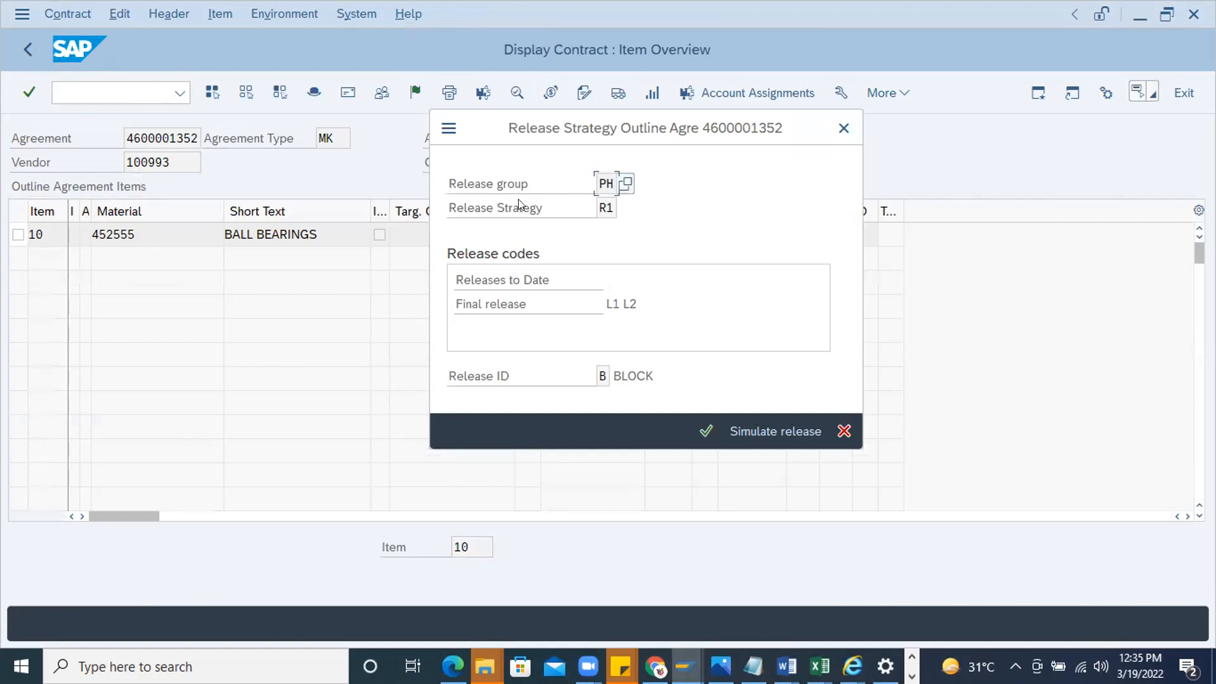
Check the contract's release strategy and final release codes, and close the release strategy details
double_click(604, 208)
left_click_drag(636, 296, 605, 298)
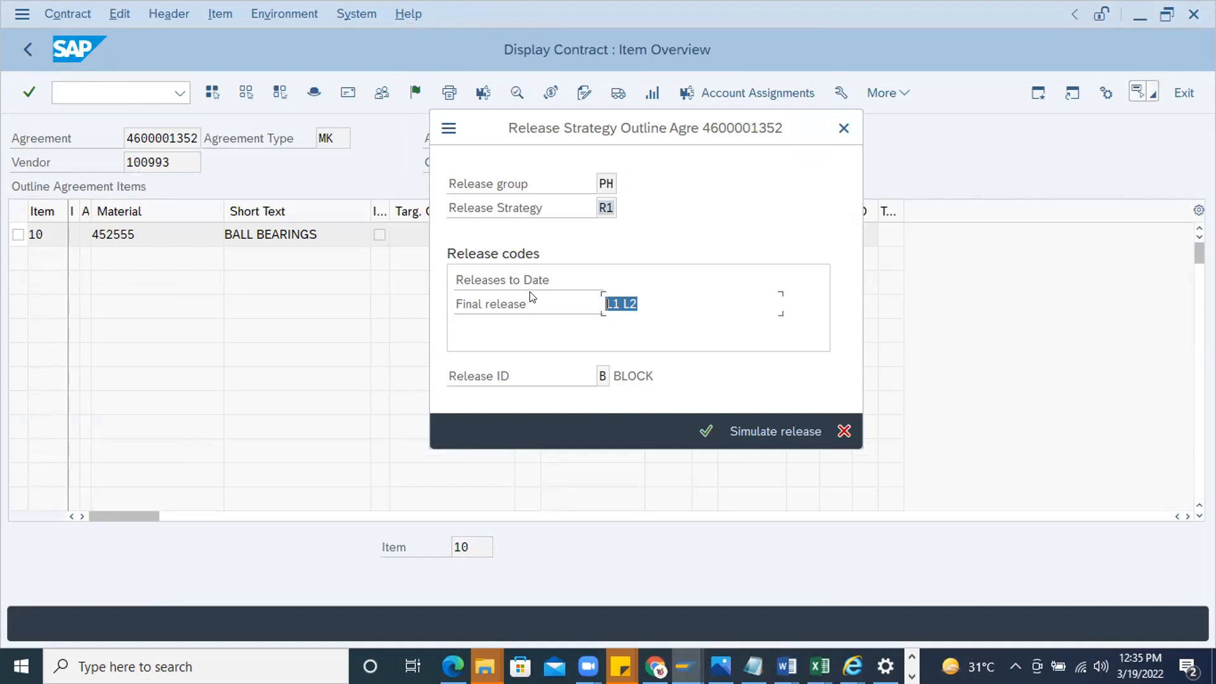
left_click(635, 297)
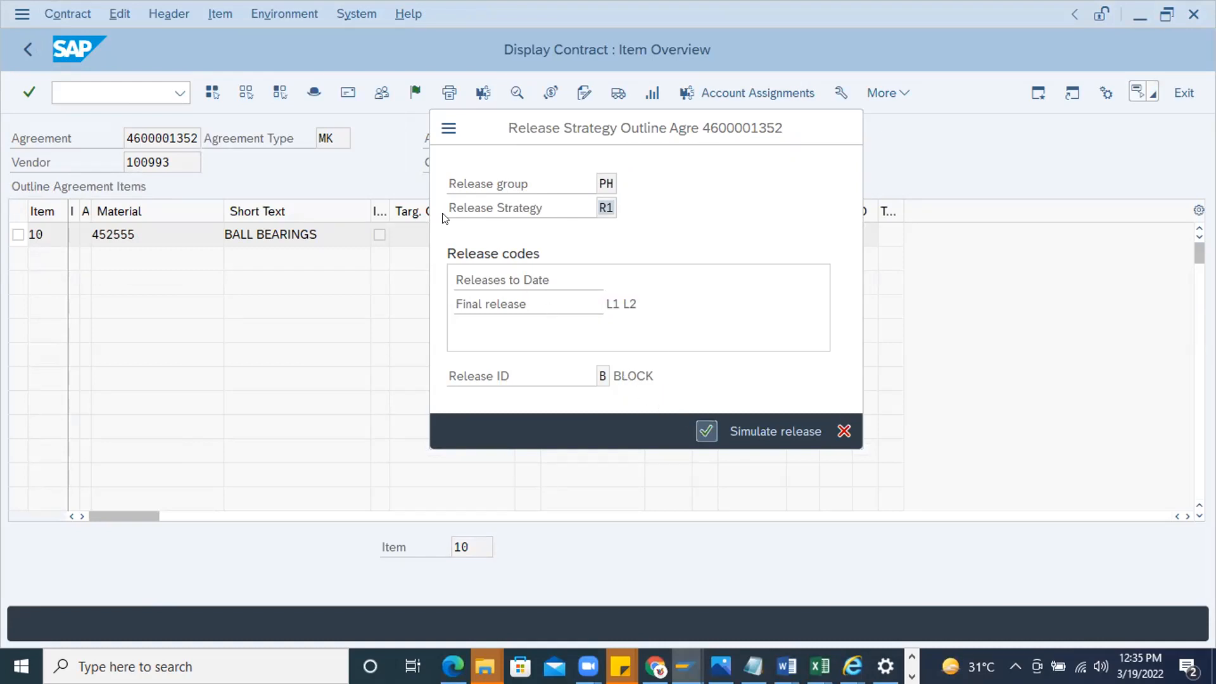
left_click(703, 432)
Leave the contract display and start the transaction for releasing purchasing documents
left_click(100, 86)
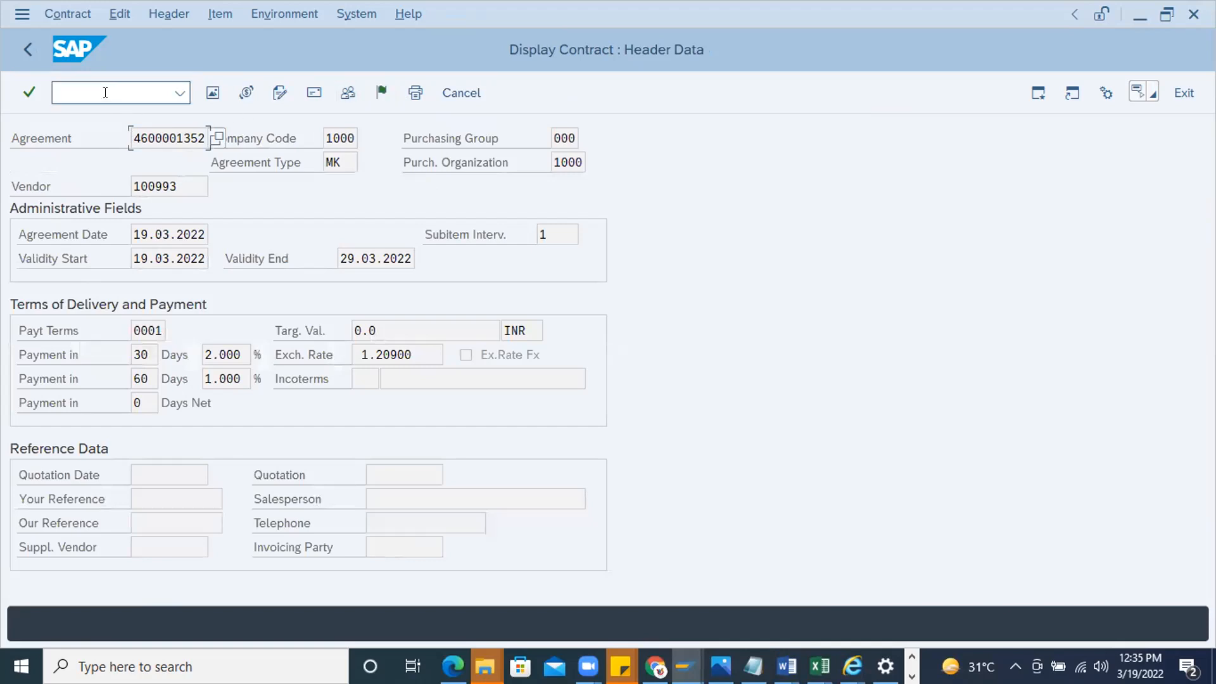
type("/nm")
type("e32k")
key("Return")
Switch to the scheduling agreement display with /nme33l and return to the contract display
left_click(81, 86)
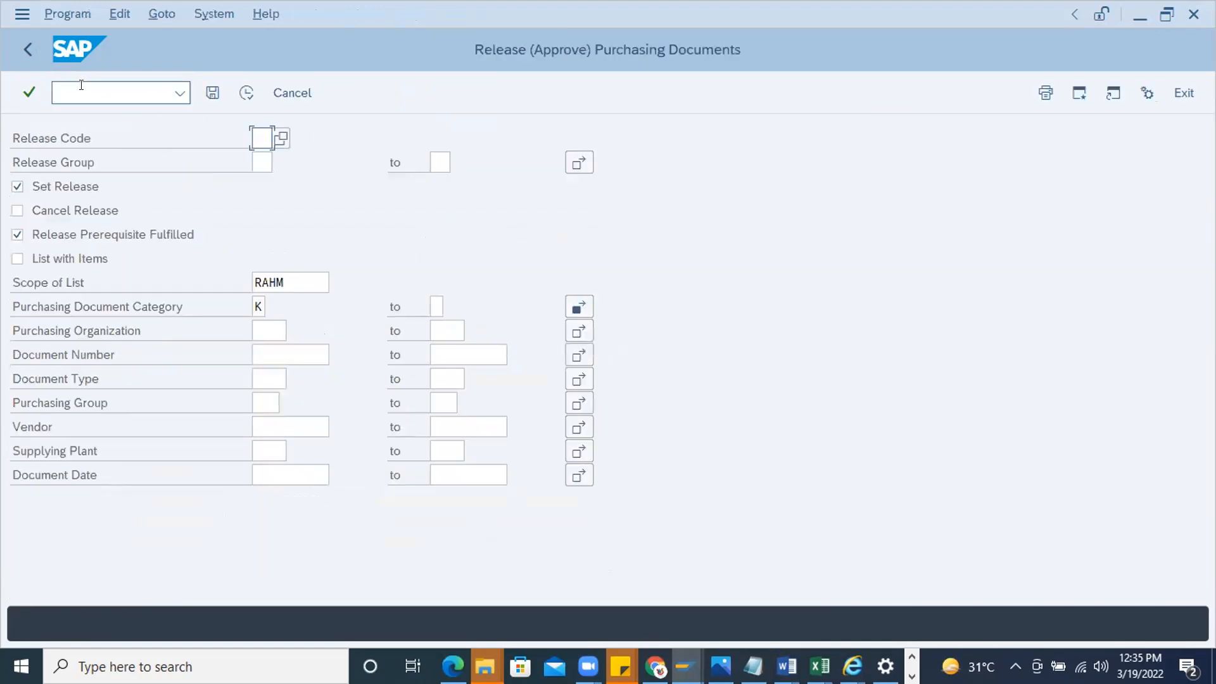
type("/nme")
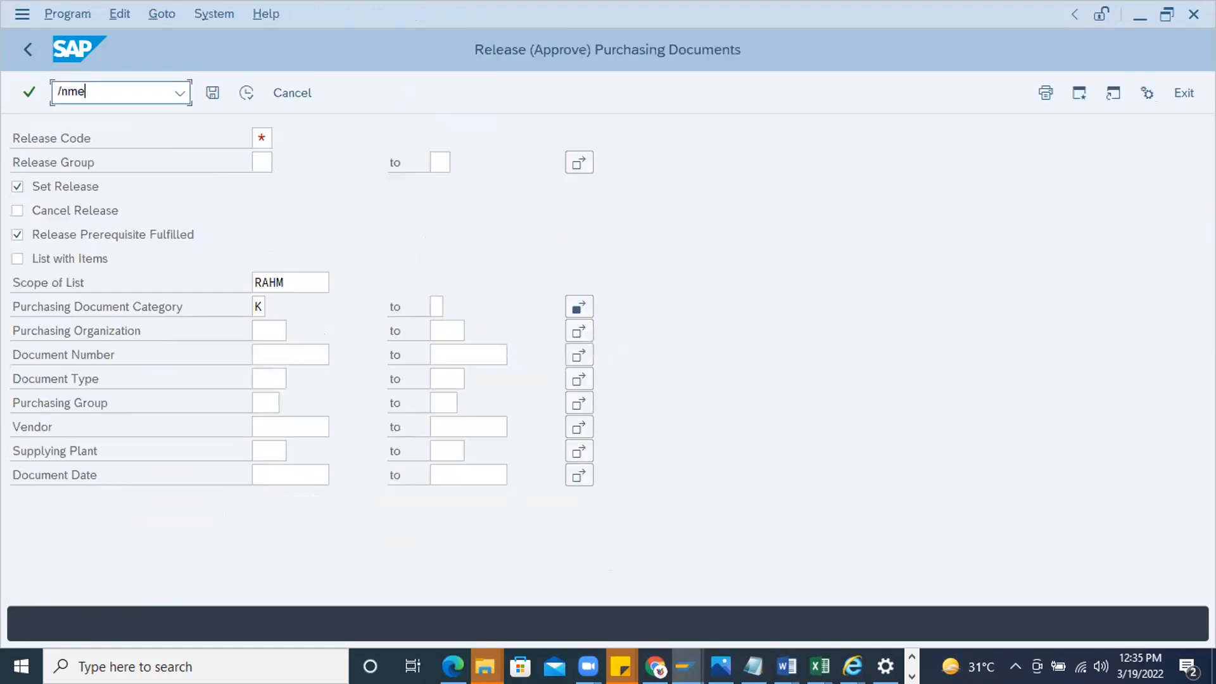
type("33l")
key("Return")
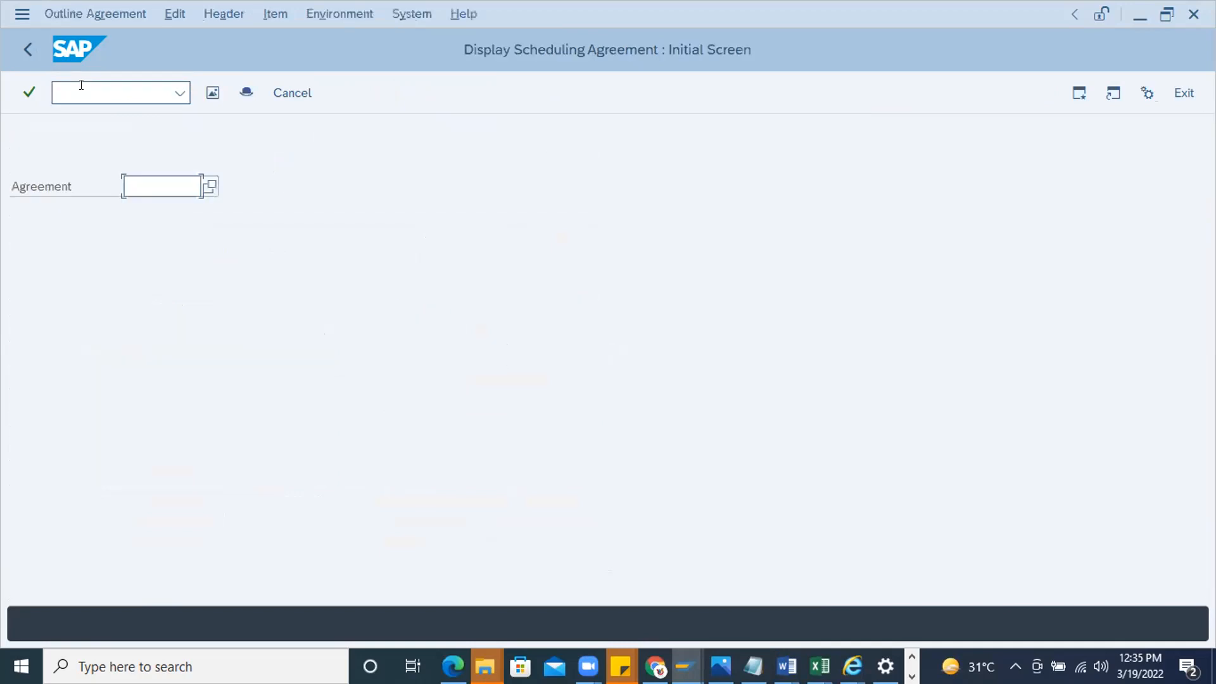
type("PH")
left_click_drag(154, 178, 86, 178)
key("BackSpace")
left_click(105, 85)
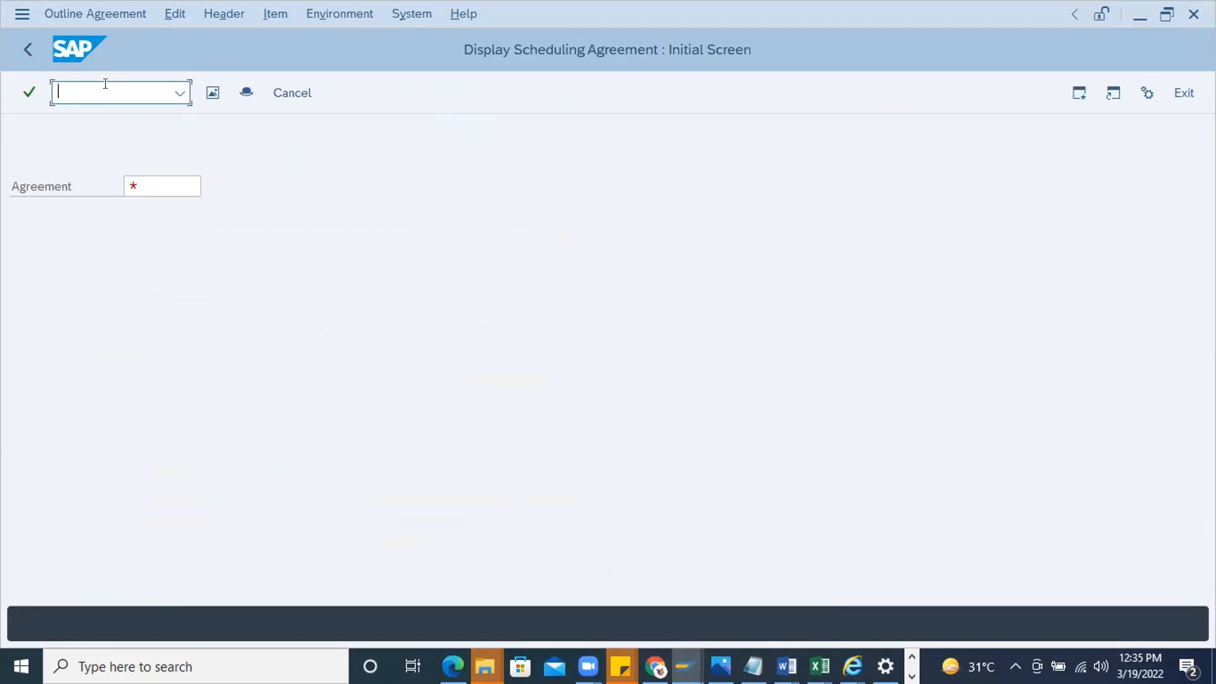
type("/nme33k")
key("Return")
key("ctrl+c")
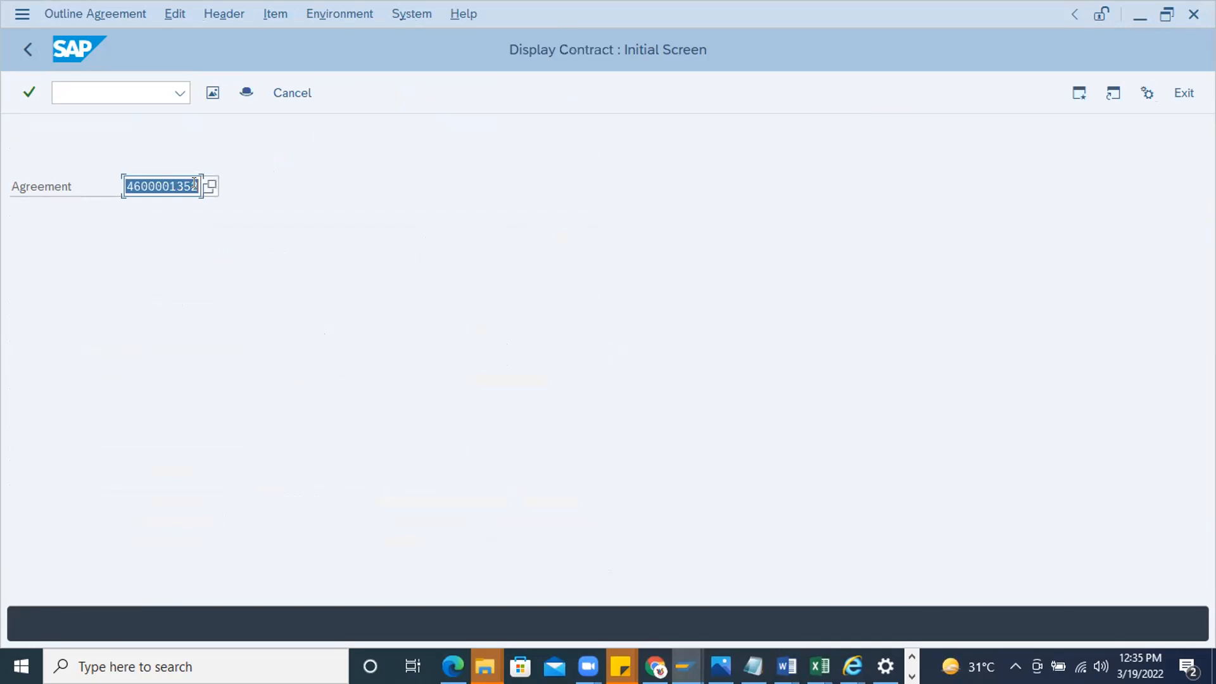
Start the release transaction for purchasing documents of category K
left_click(116, 99)
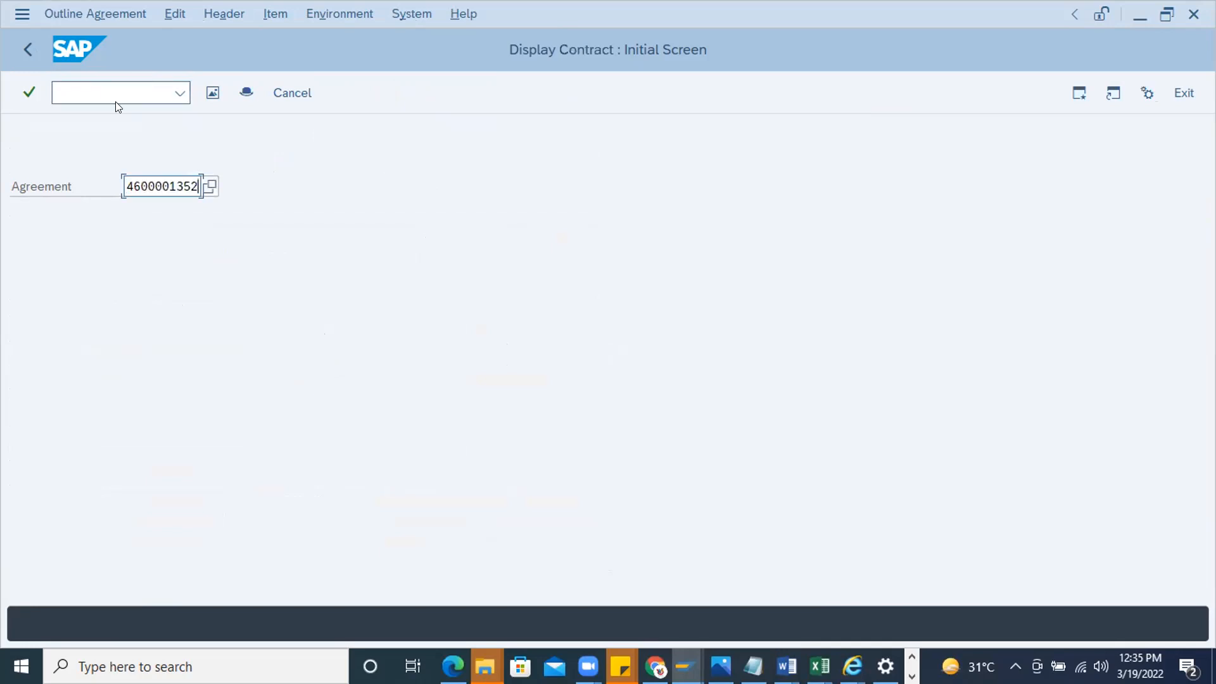
type("/nme55")
key("Return")
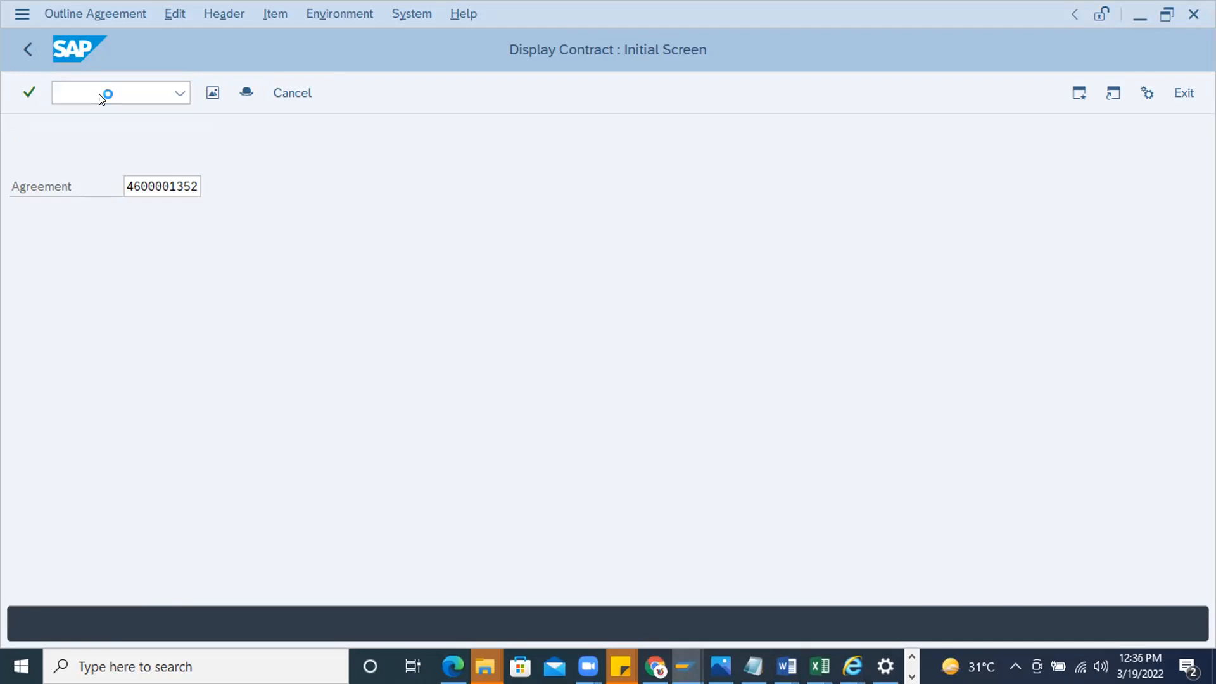
left_click(98, 93)
type("/nme35")
key("Return")
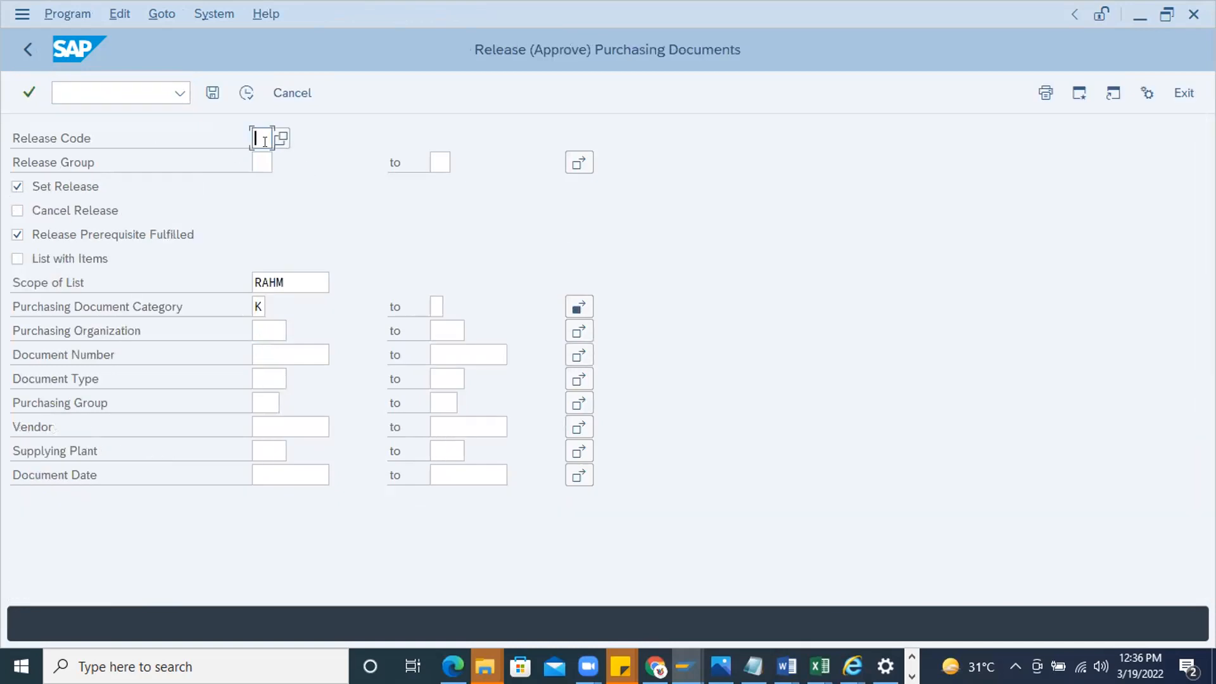
List the documents for release code L1 and release group PH, and set the release on the MK contract without saving
type("L1")
left_click(259, 162)
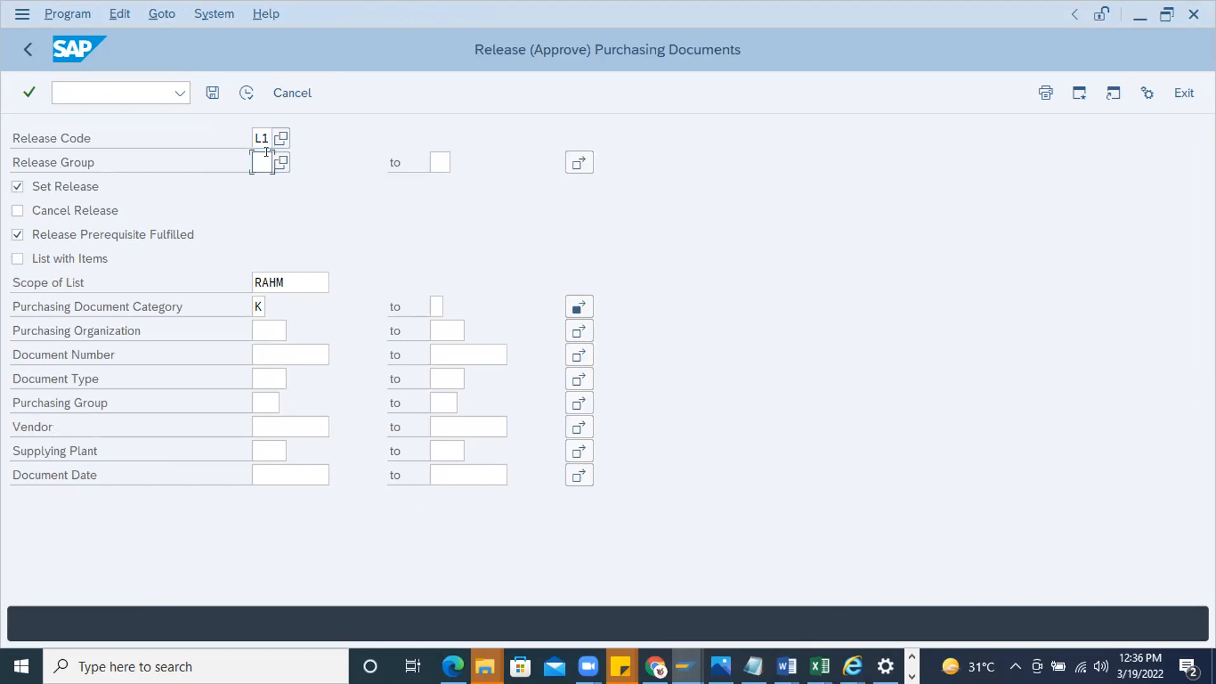
type("PH")
double_click(257, 307)
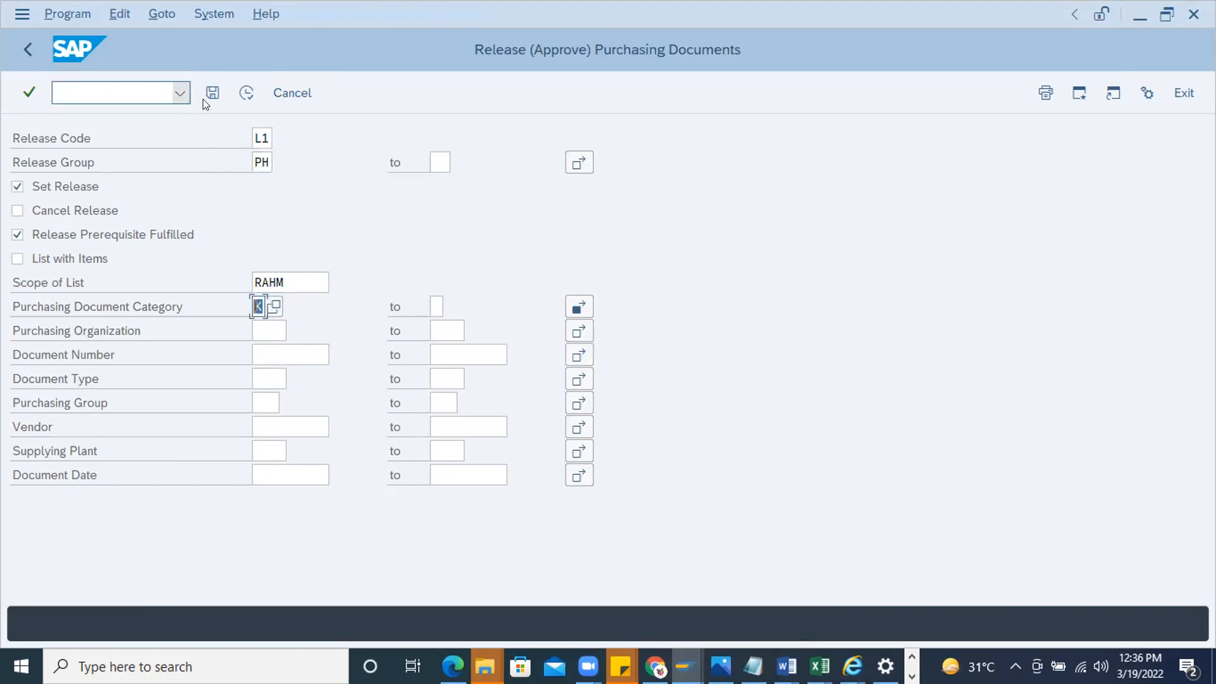
left_click(246, 93)
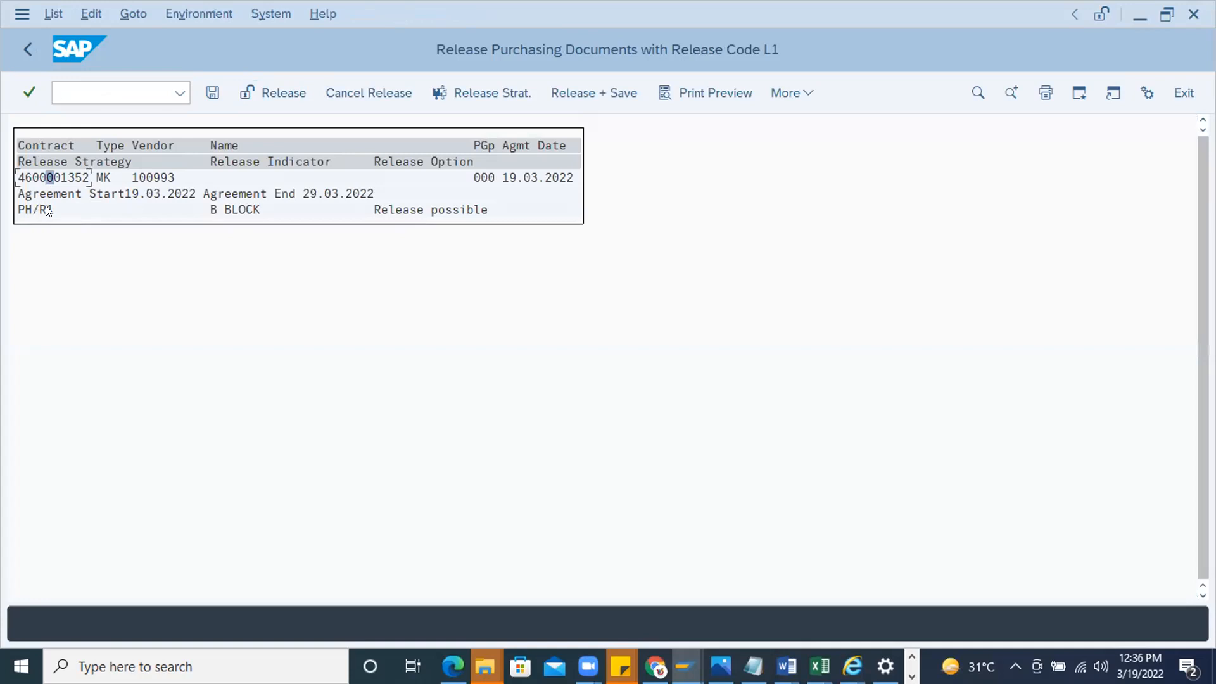
left_click(259, 90)
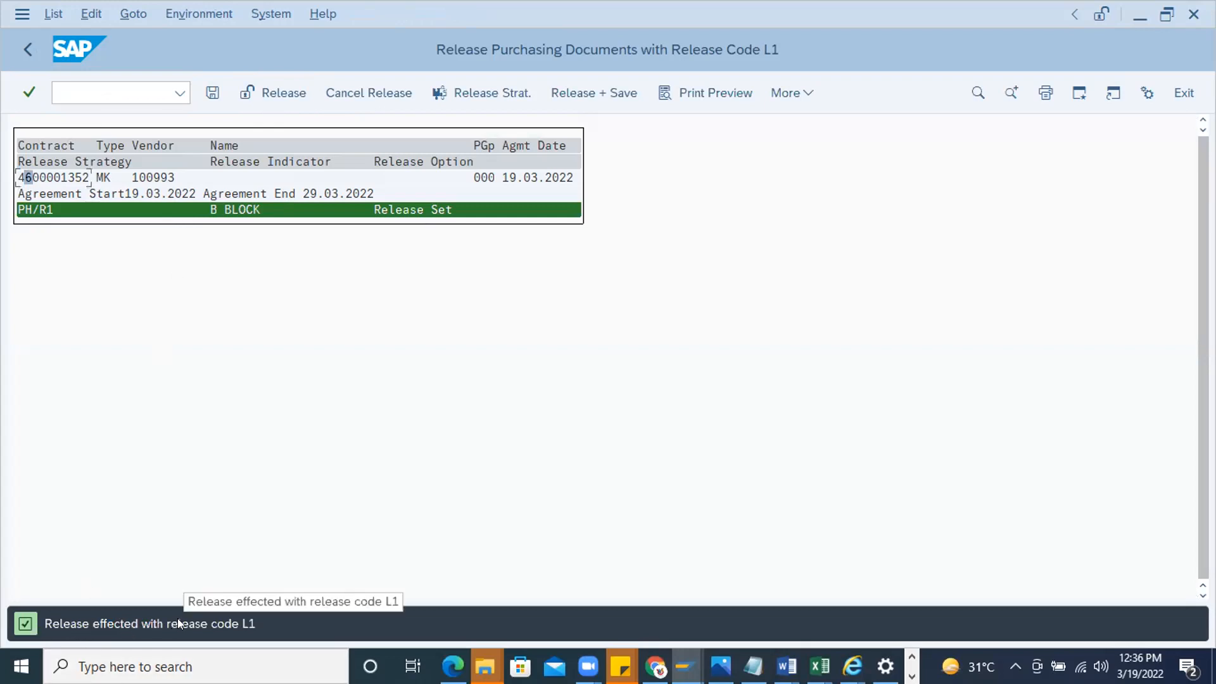
Try to display the saved contract through the scheduling agreement transaction /nme33l
left_click(96, 88)
type("/nme33l")
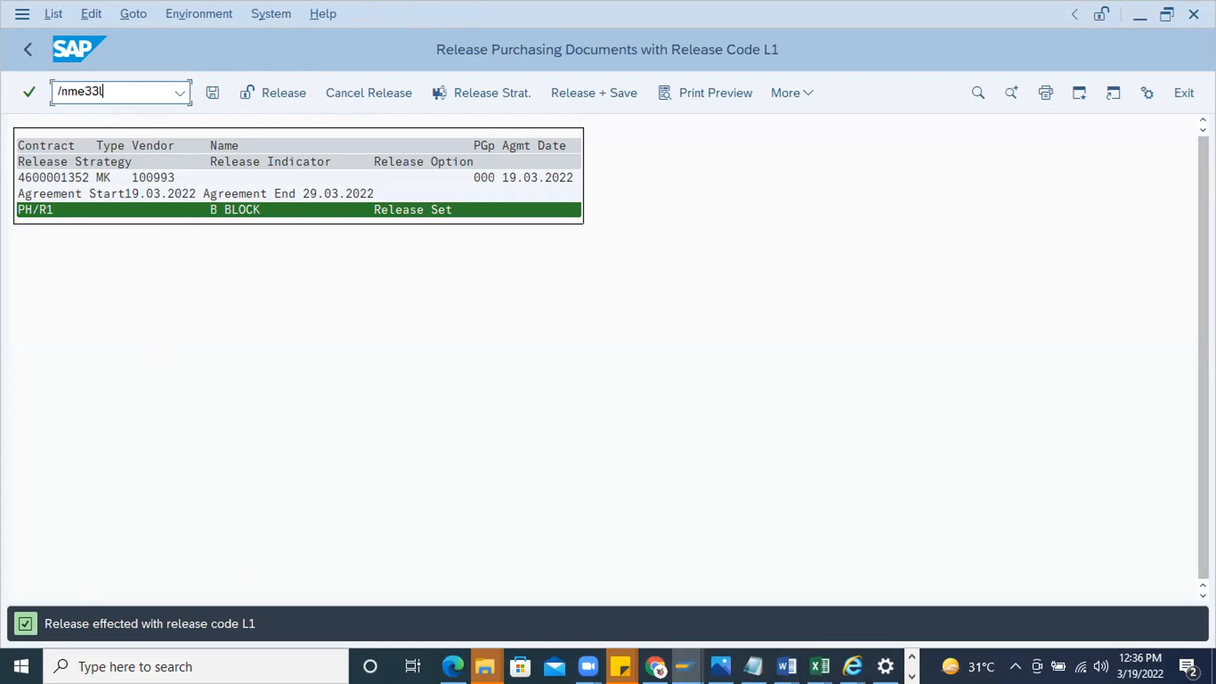
key("Return")
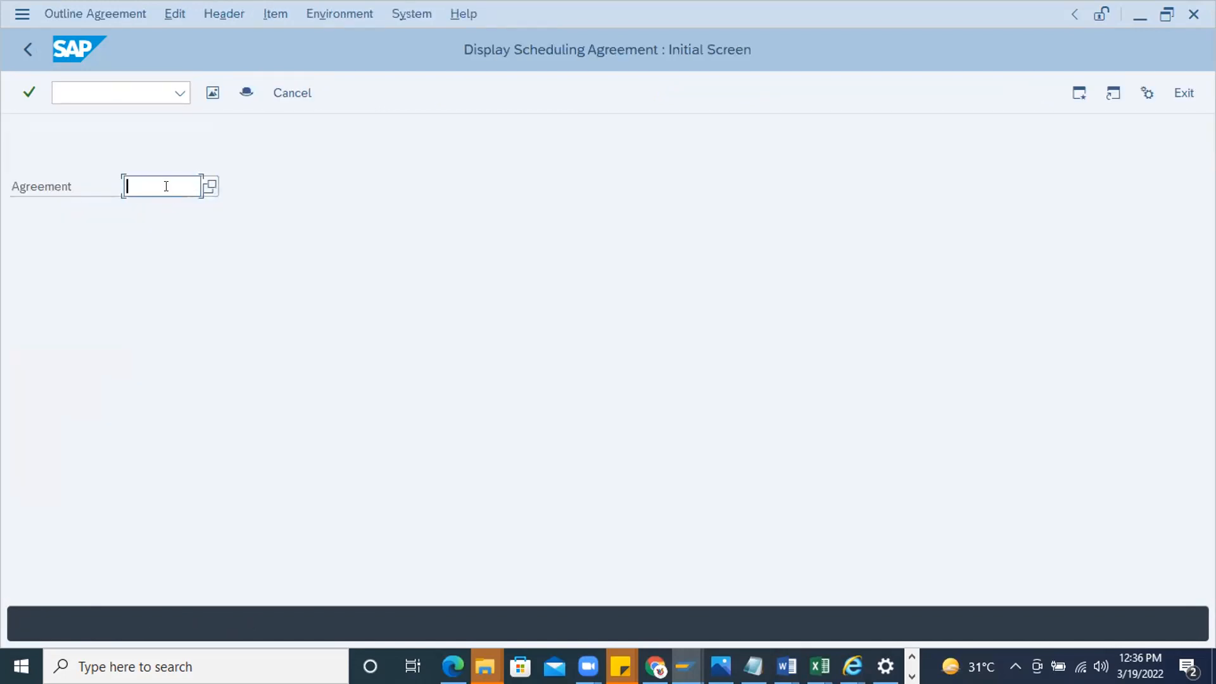
key("ctrl+v")
key("Return")
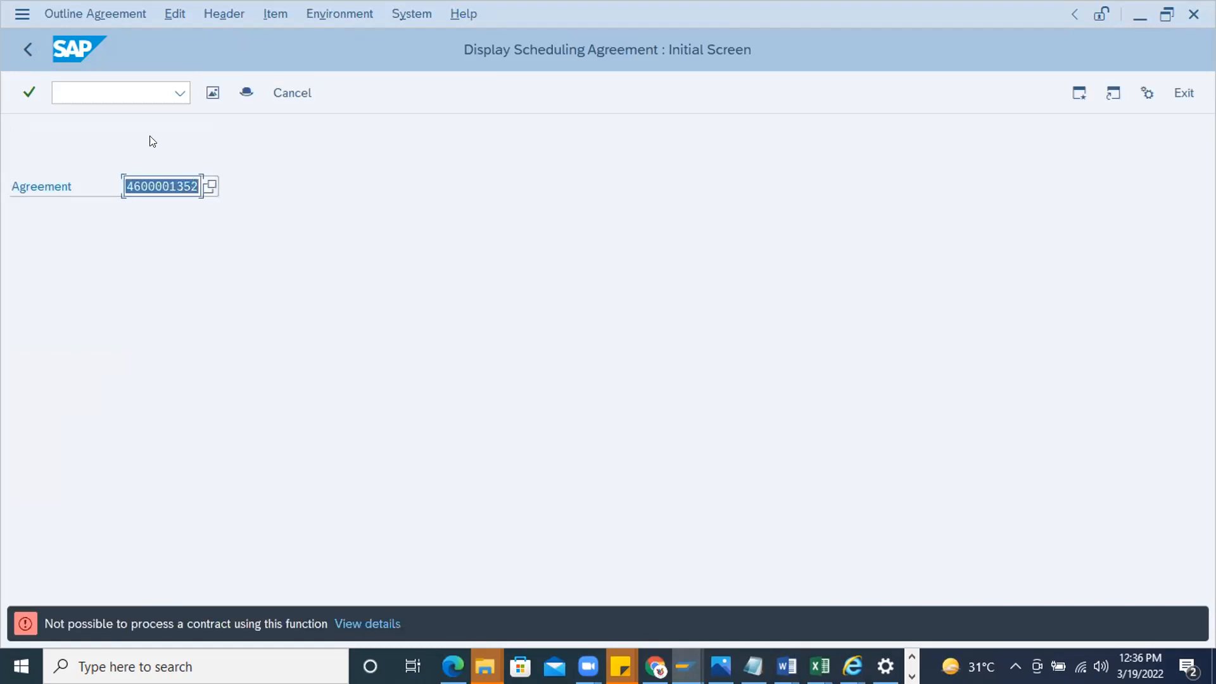
Start transaction /nme33k and display the saved contract's item overview
left_click(77, 83)
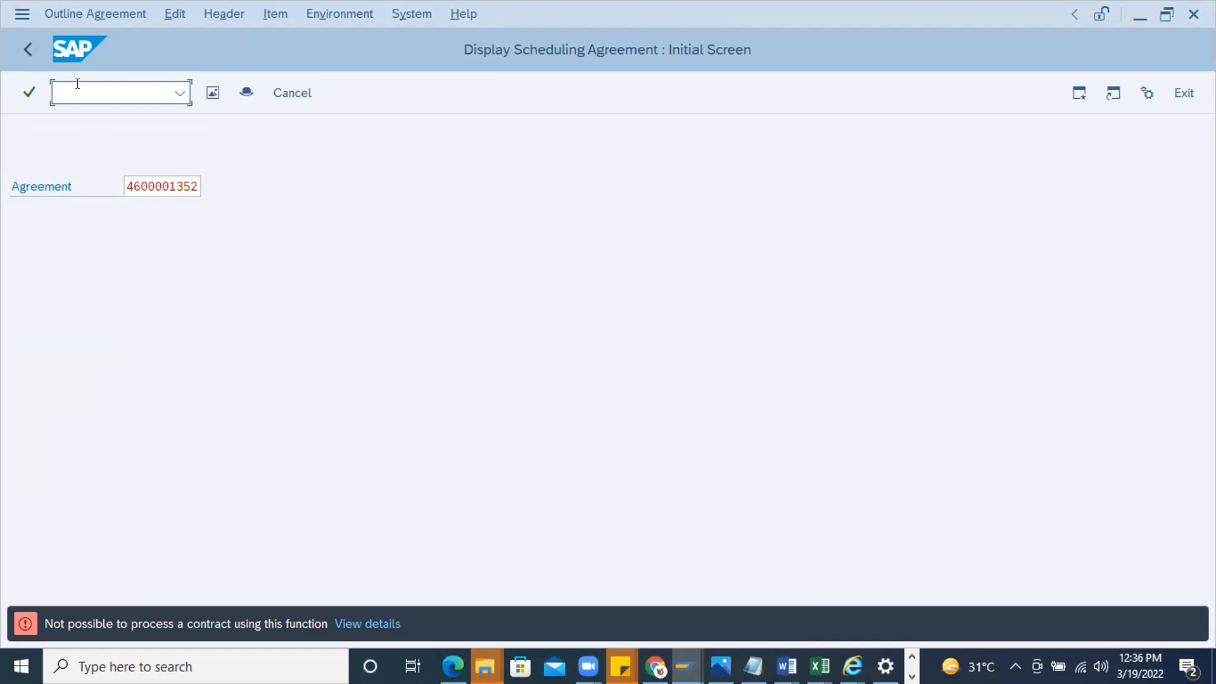
type("/nmee")
key("BackSpace")
type("e33k")
key("Return")
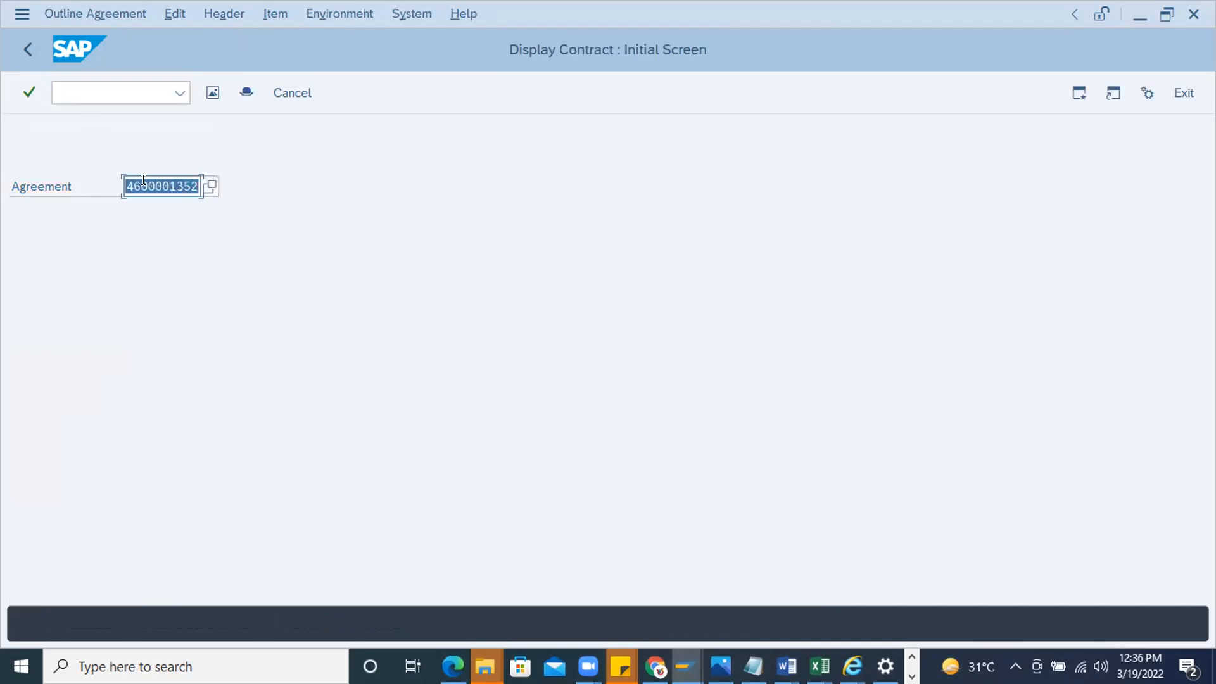
left_click(172, 190)
key("Return")
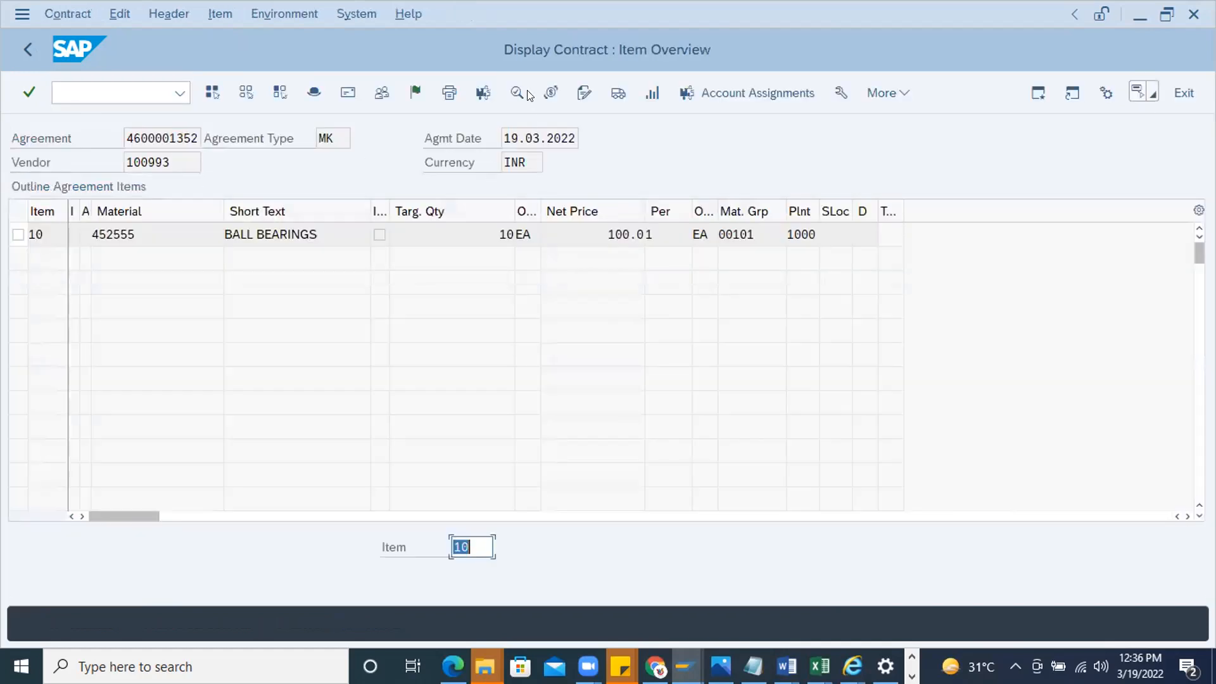
Check which release codes are recorded in the contract's release strategy, and close its details
left_click(417, 93)
left_click_drag(344, 193, 563, 136)
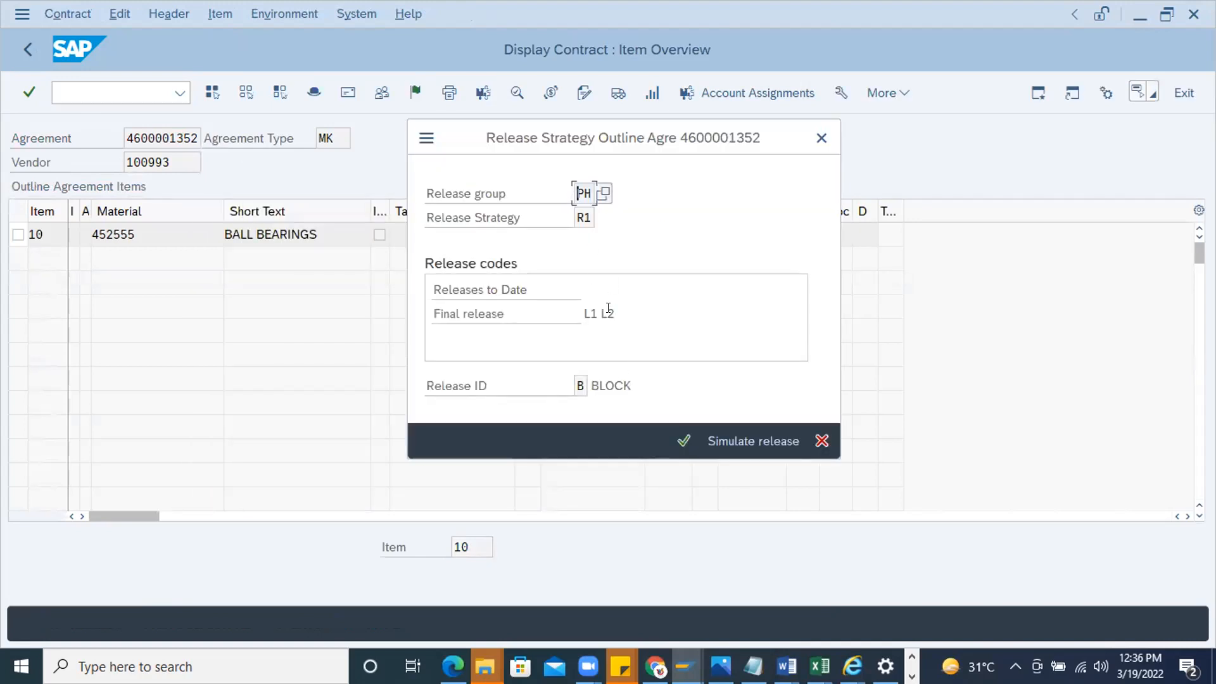
left_click(821, 138)
Start the purchasing document release transaction and search for documents with release code L2 and release group PH
left_click(120, 93)
type("/nme35")
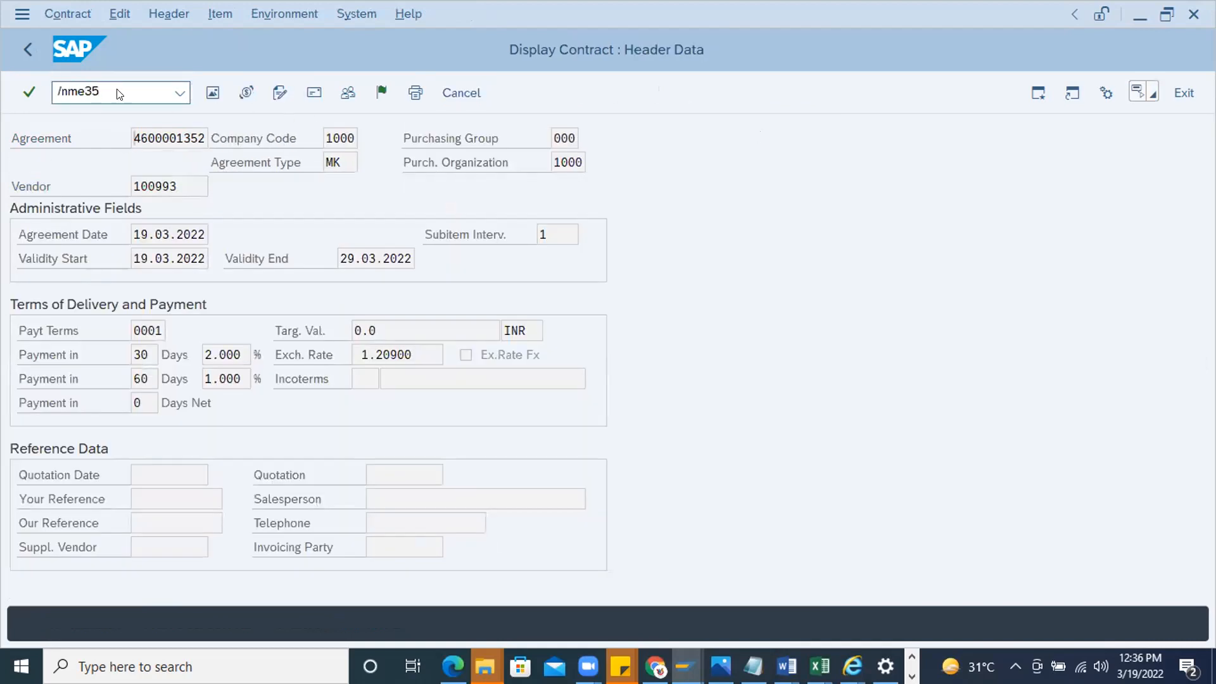
key("Return")
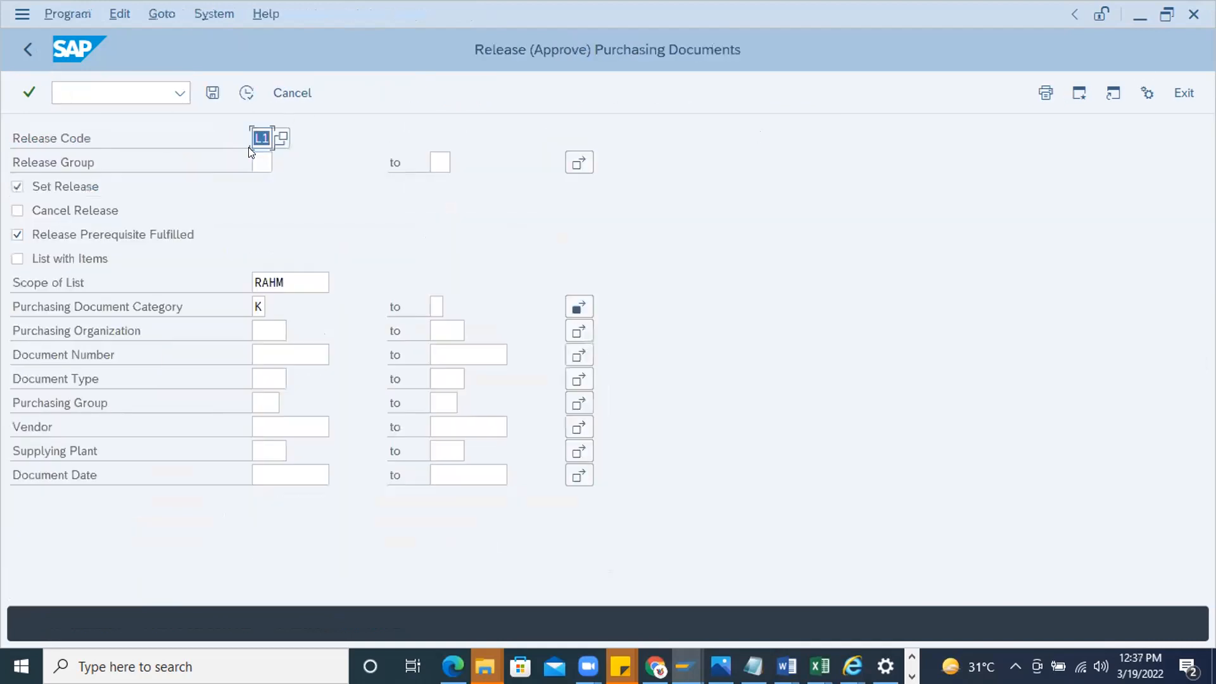
type("L2")
left_click(262, 155)
type("Ph")
left_click(246, 93)
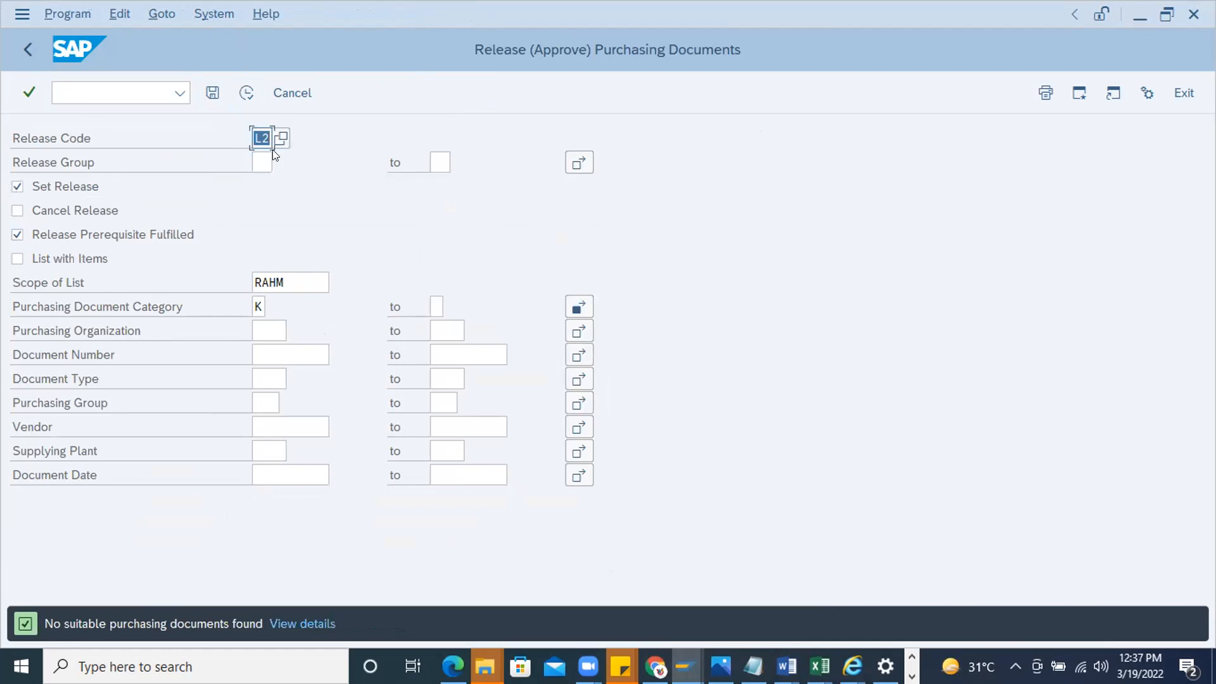
Repeat the document search for release code L2 with release group PH
left_click(252, 154)
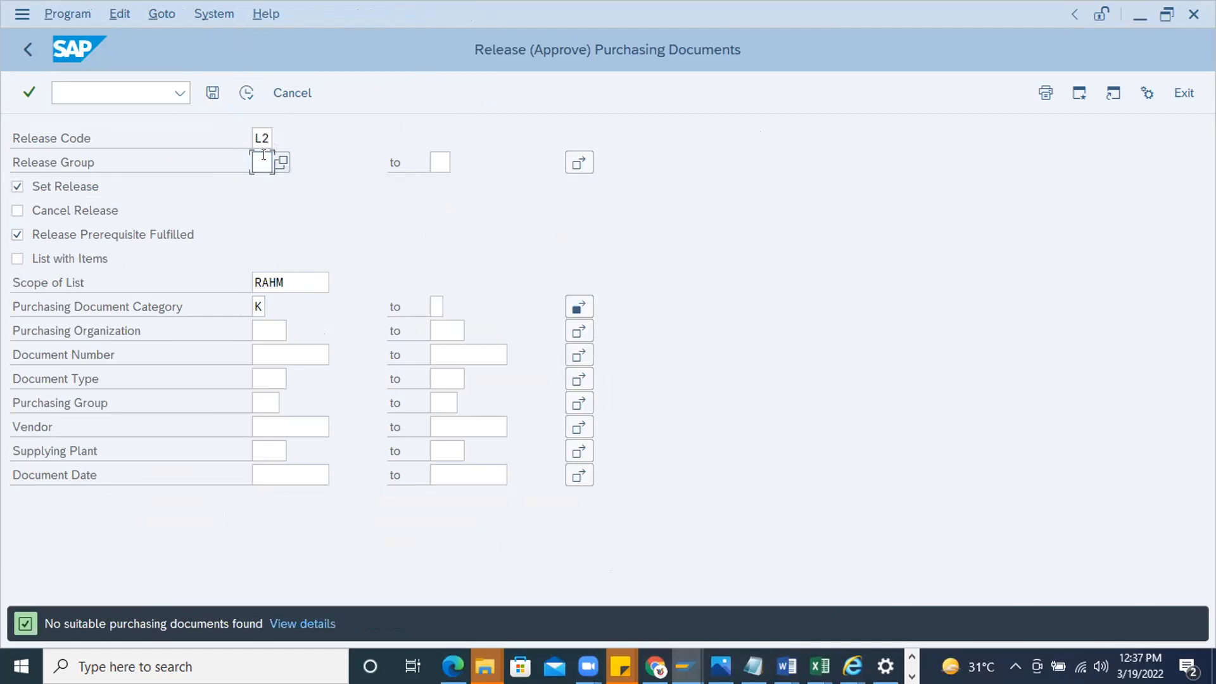
type("PH")
left_click(292, 278)
left_click(247, 92)
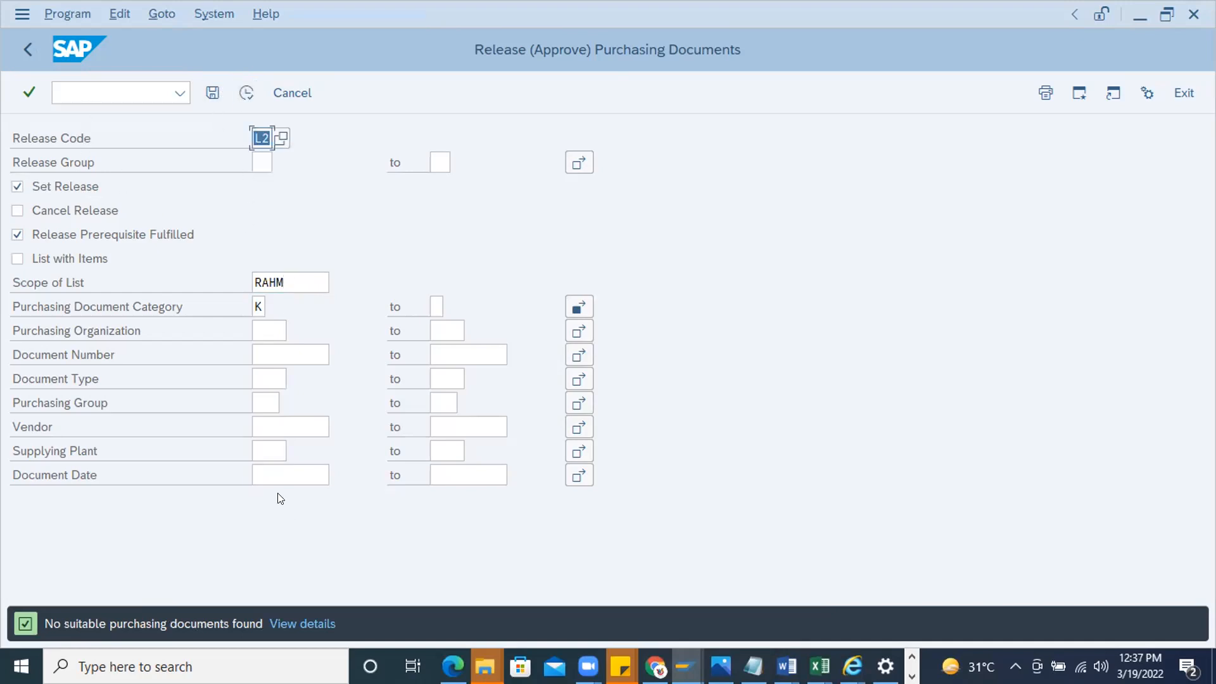
Restart the release transaction with /nme35k and list the purchasing documents awaiting release code L1 of group PH
left_click(81, 92)
type("/n")
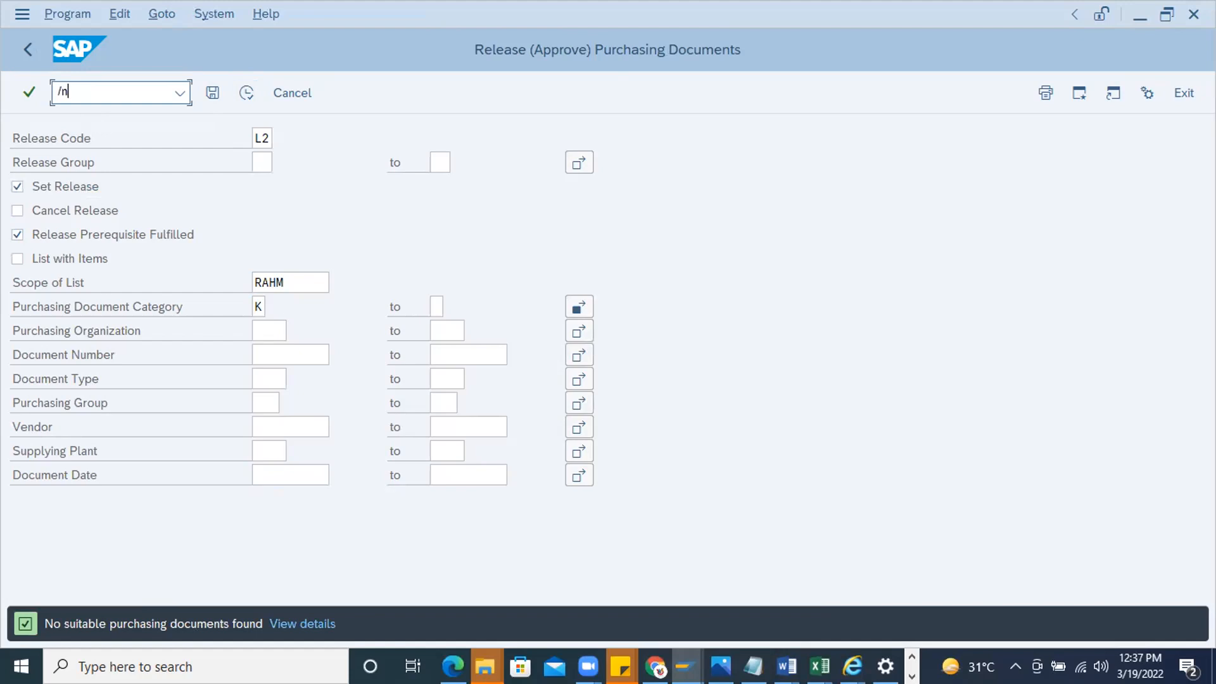
type("me35k")
key("Return")
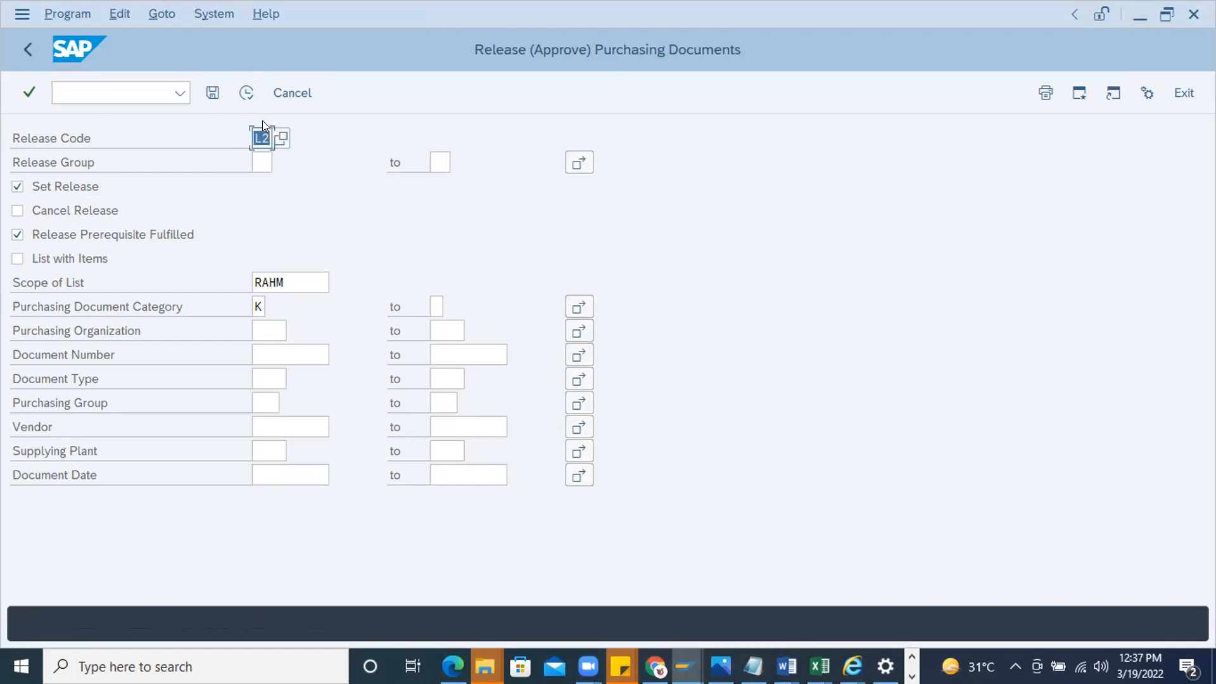
key("BackSpace")
left_click(247, 92)
left_click(281, 138)
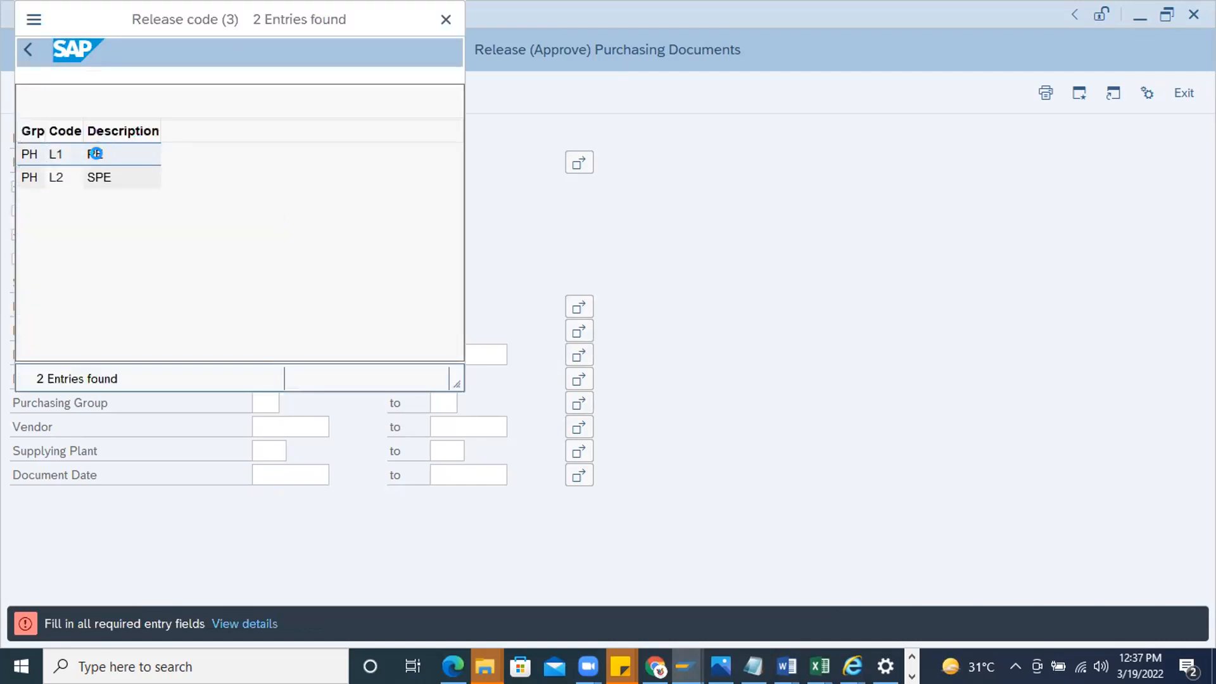
double_click(56, 156)
left_click(247, 93)
Release the listed MK contract with release code L1 and save the release
left_click(228, 209)
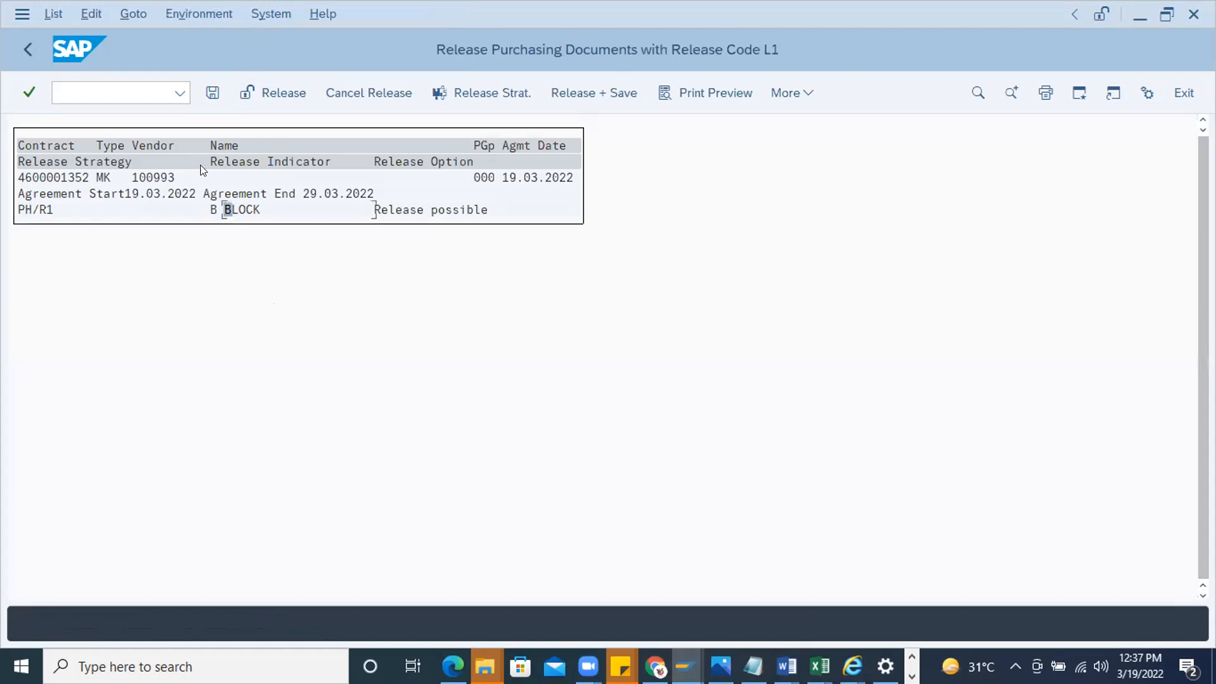
left_click(39, 209)
left_click(259, 93)
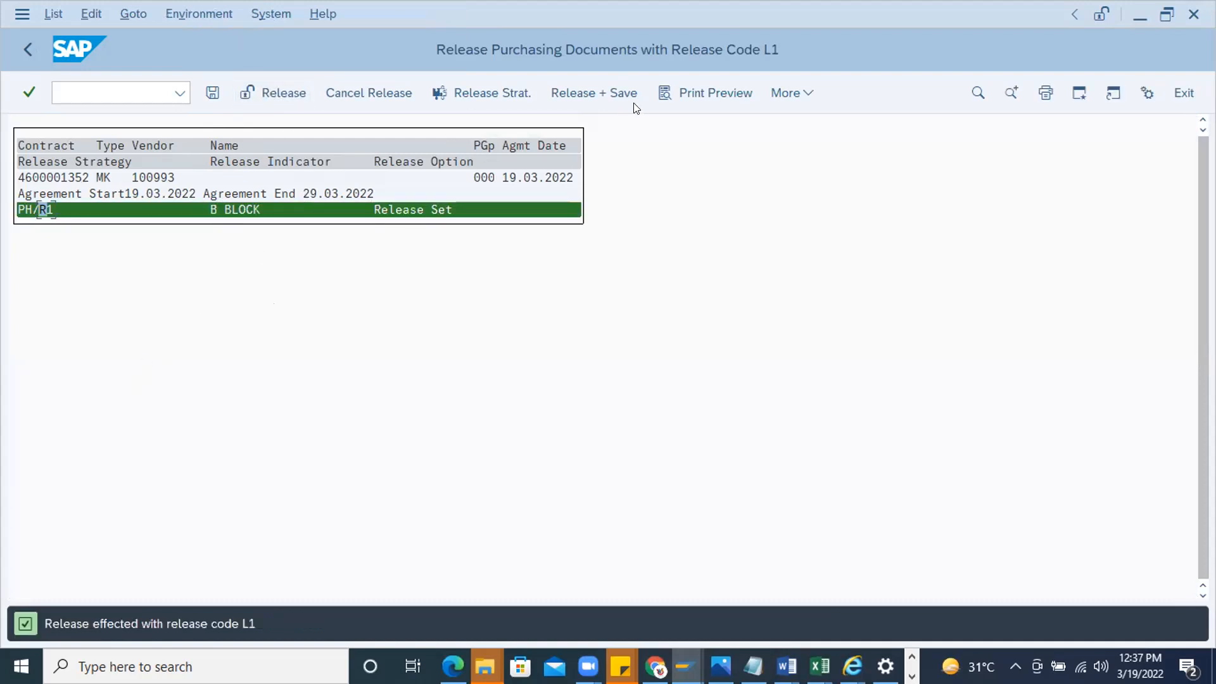
left_click(212, 93)
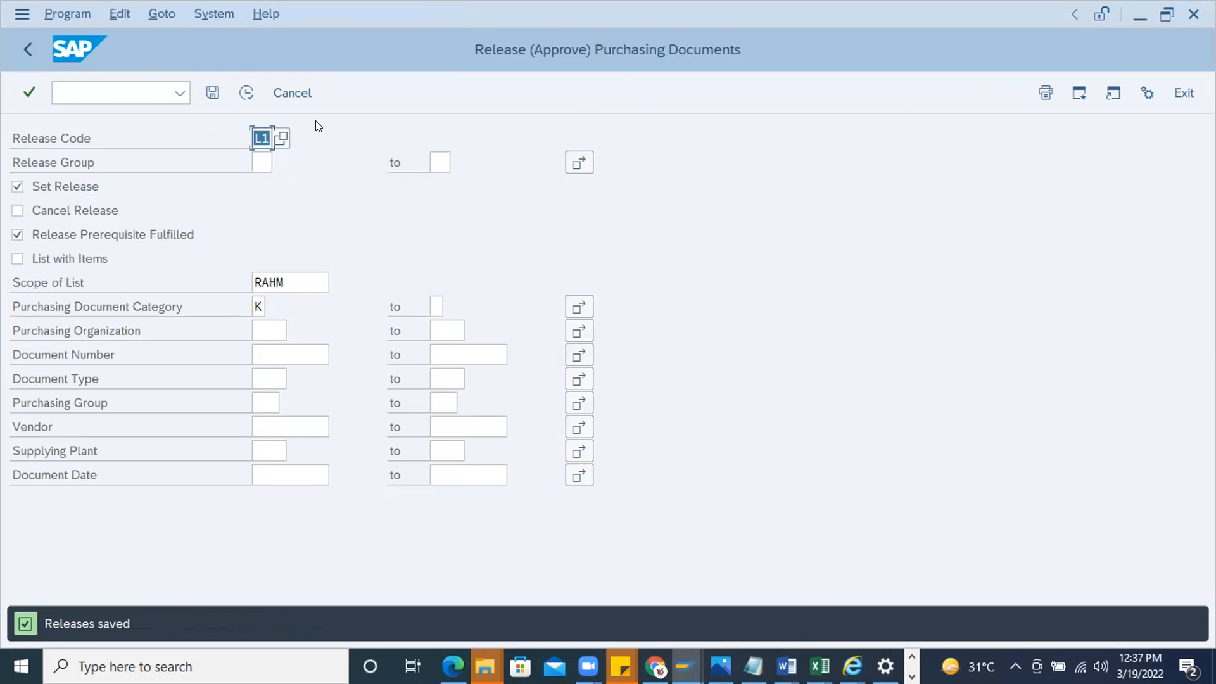
List the documents for release code L2 and release group PH, and try to release the MK contract
type("L2")
left_click(262, 162)
left_click(266, 187)
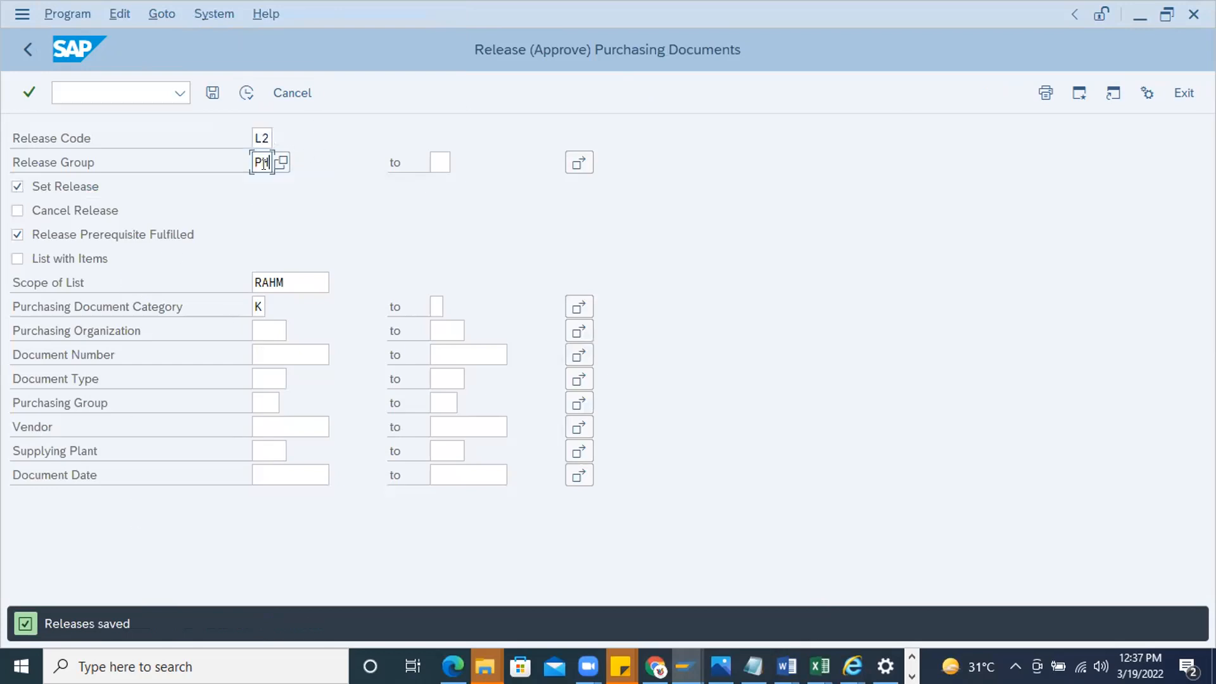
left_click(247, 93)
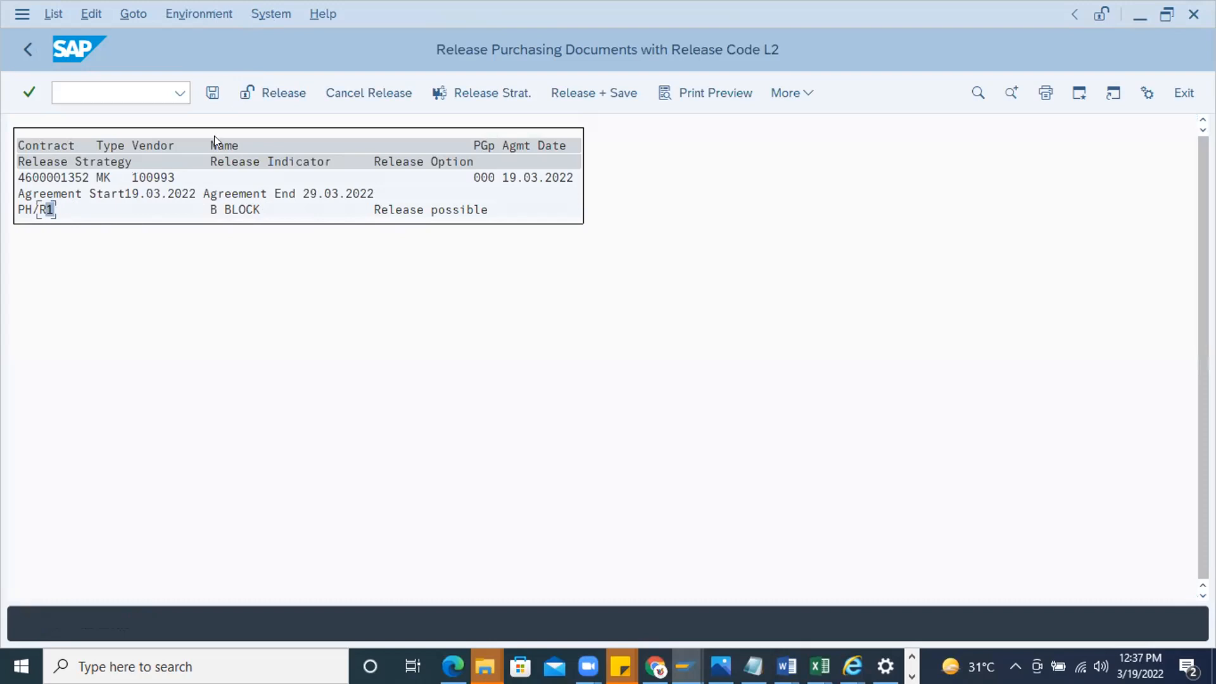
left_click(271, 93)
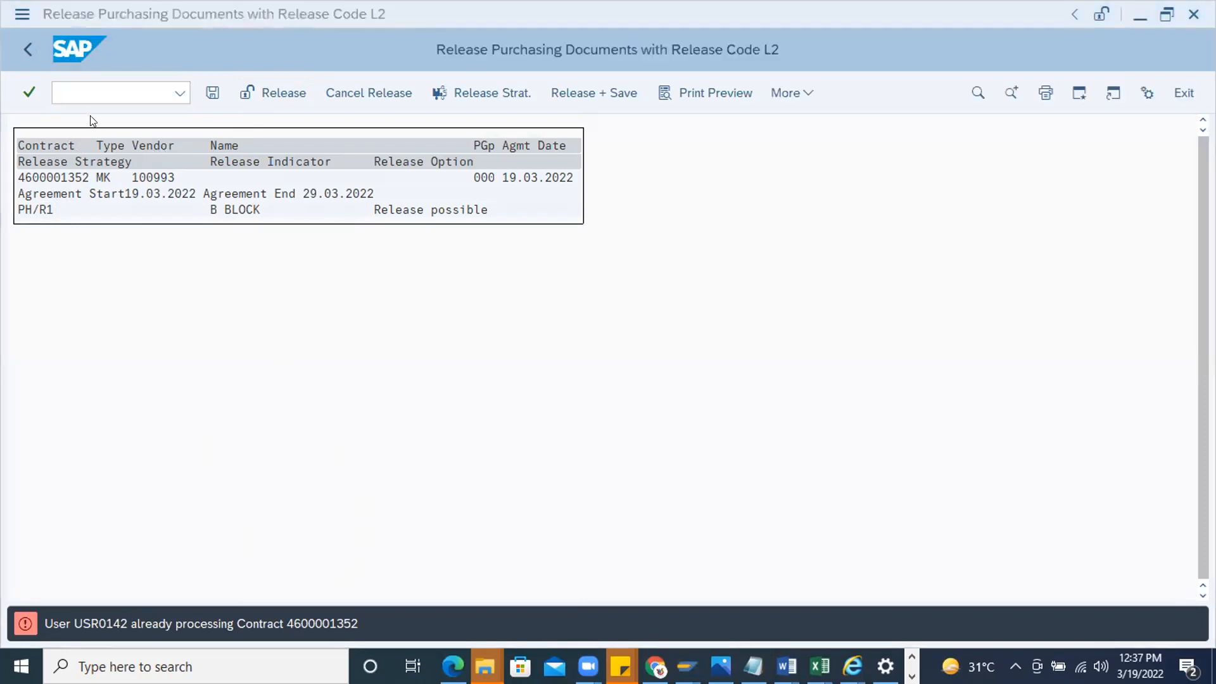
Leave the release list and display the contract's item overview through transaction me33k
left_click(80, 94)
type("/n")
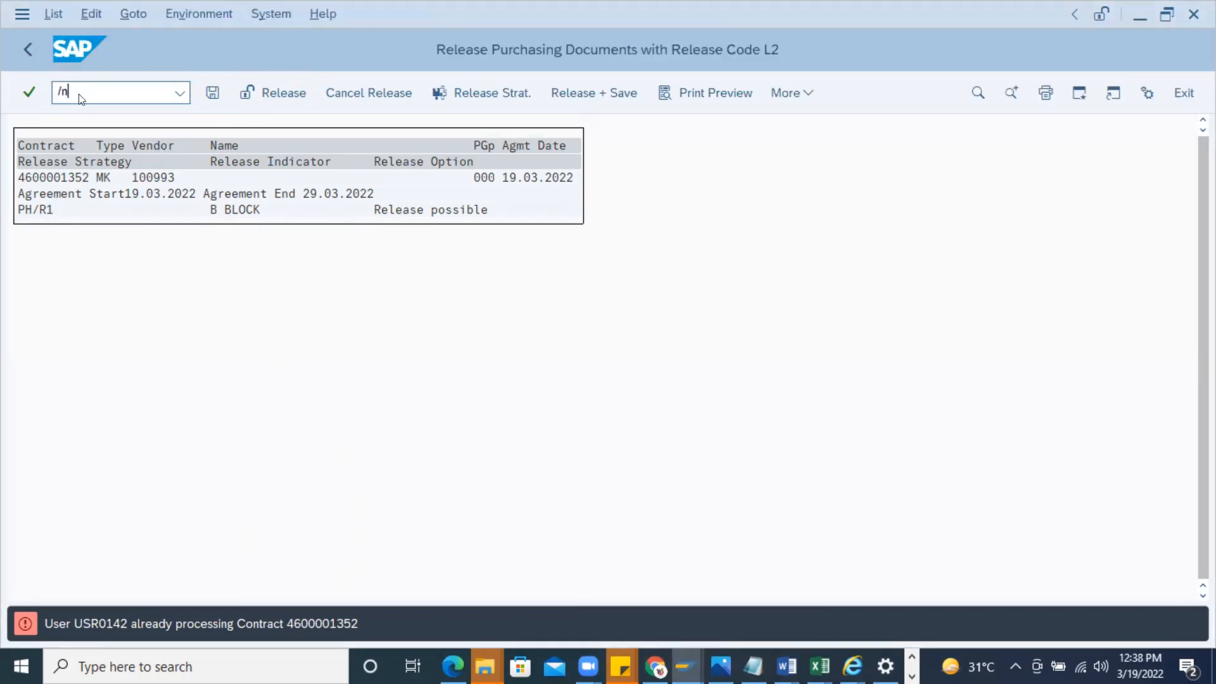
key("Return")
type("me33k")
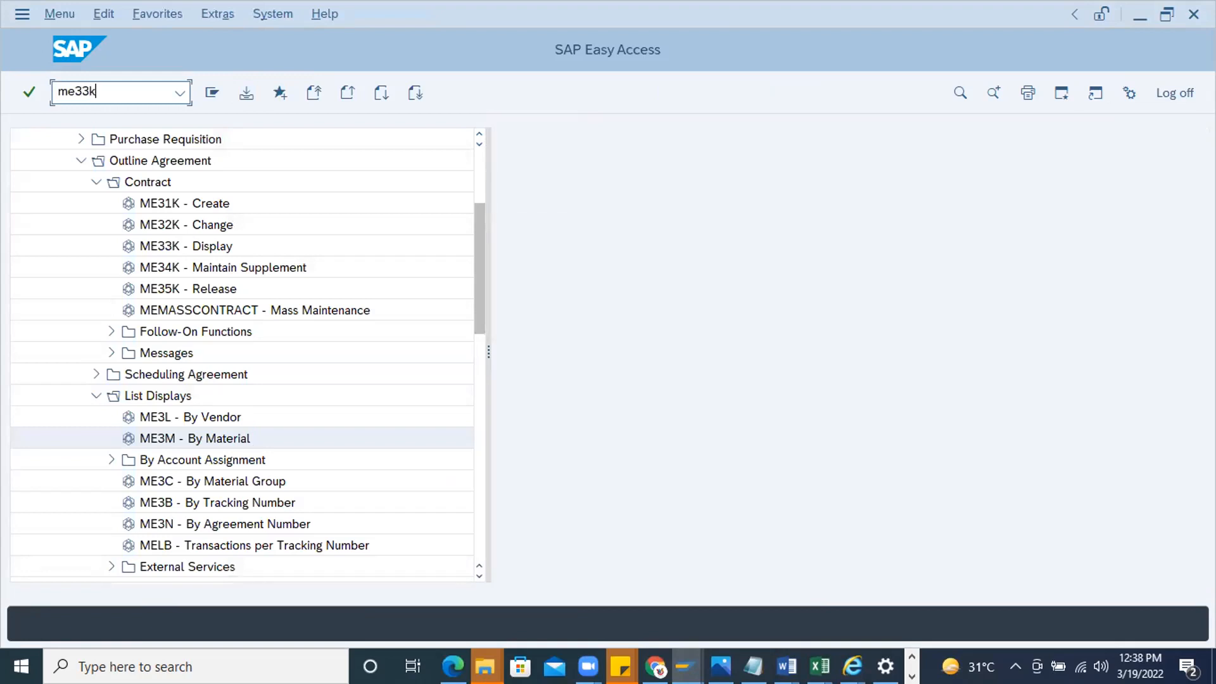
key("Return")
key("Return")
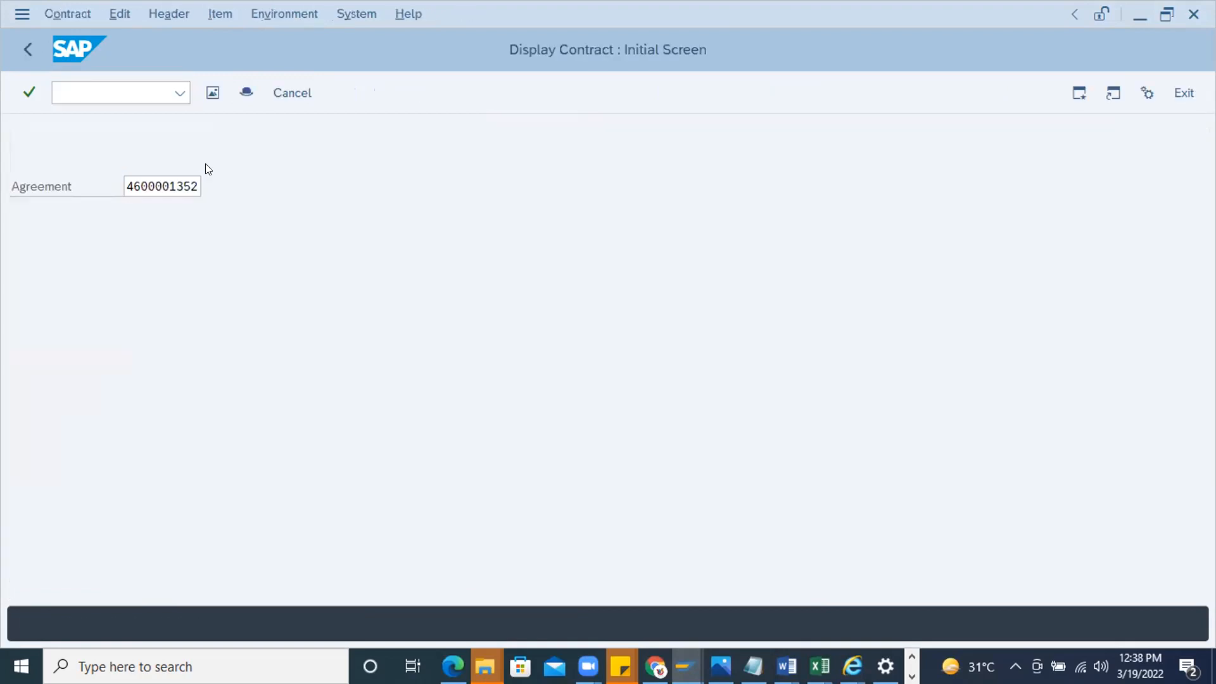
Check the releases to date and final release codes in the contract's release strategy, and close its details
left_click(416, 92)
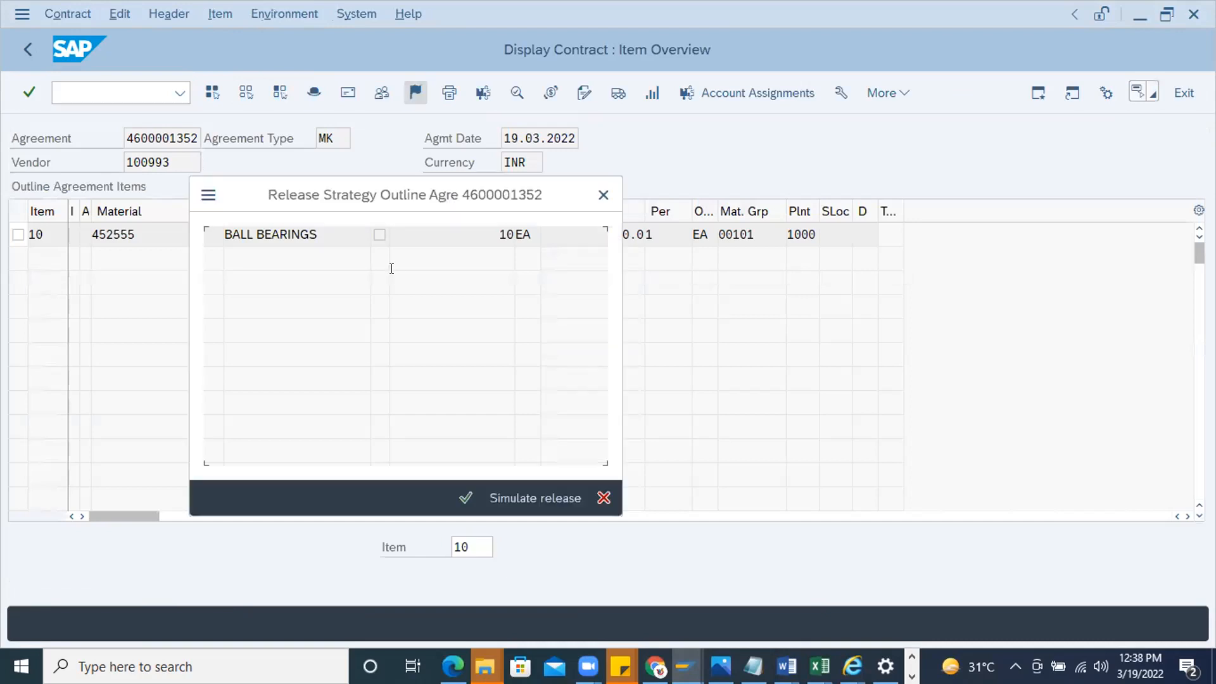
left_click(383, 343)
left_click(382, 344)
left_click_drag(397, 365, 322, 355)
left_click(604, 195)
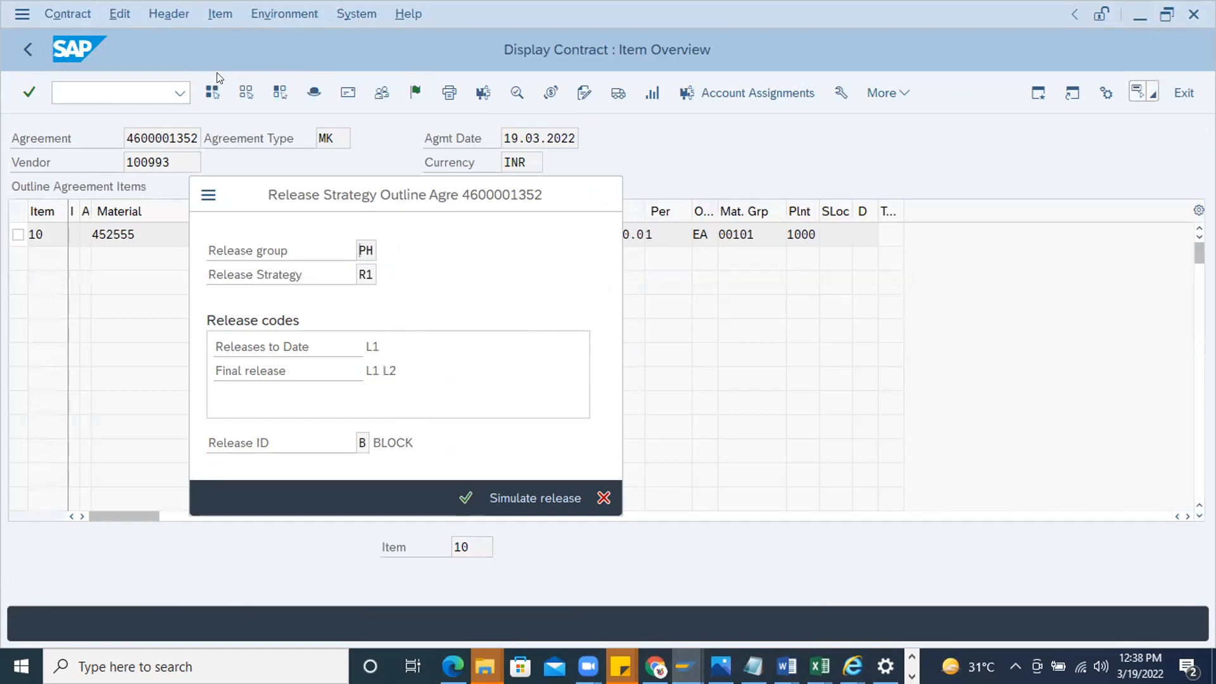
Start the contract release transaction and list the documents awaiting release code L2 with release group PH
left_click(213, 92)
left_click(114, 92)
type("/nme35")
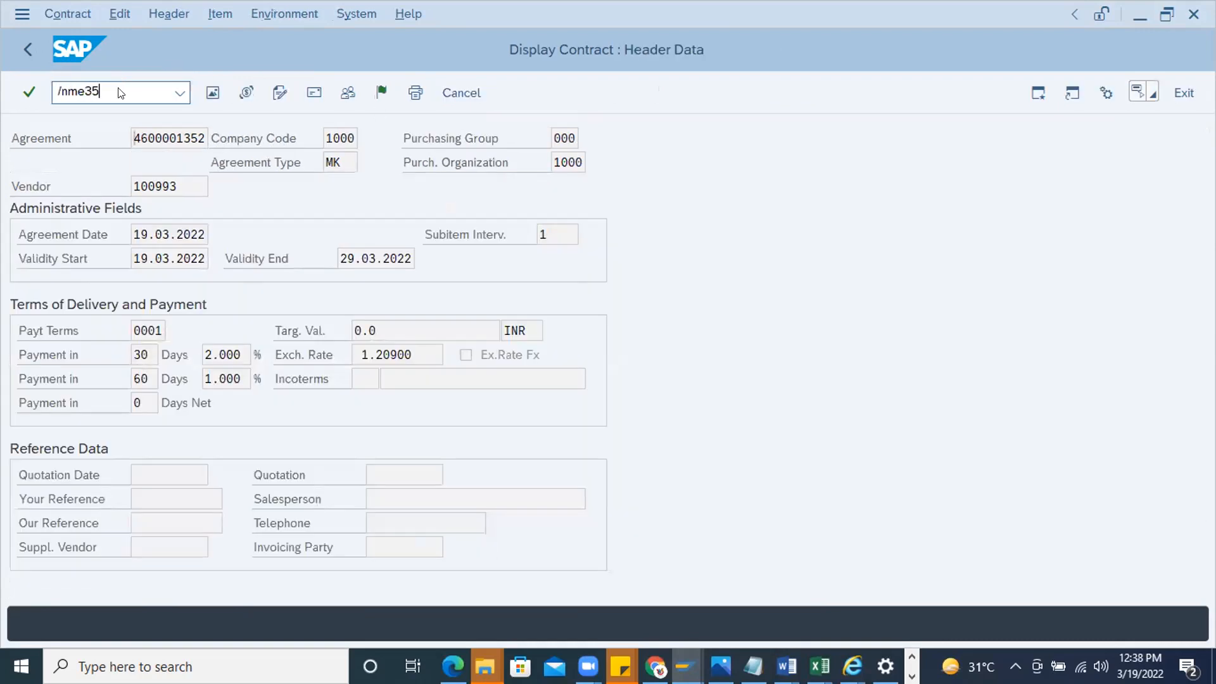
key("Return")
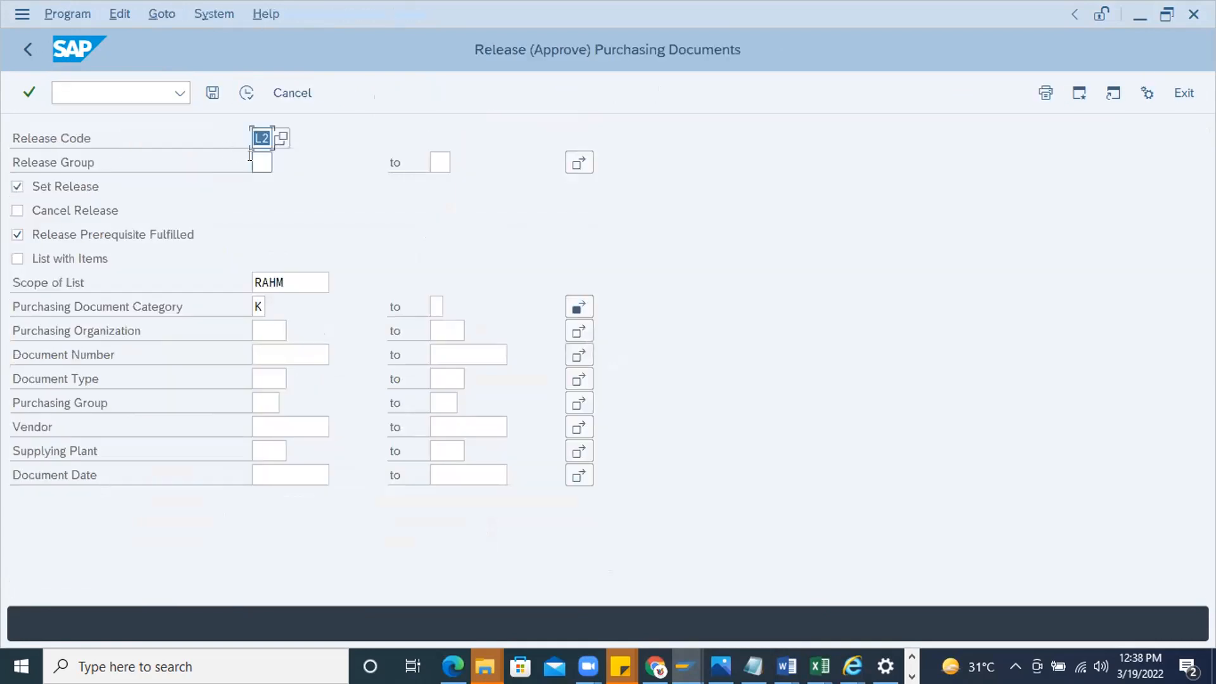
left_click(265, 165)
type("PH")
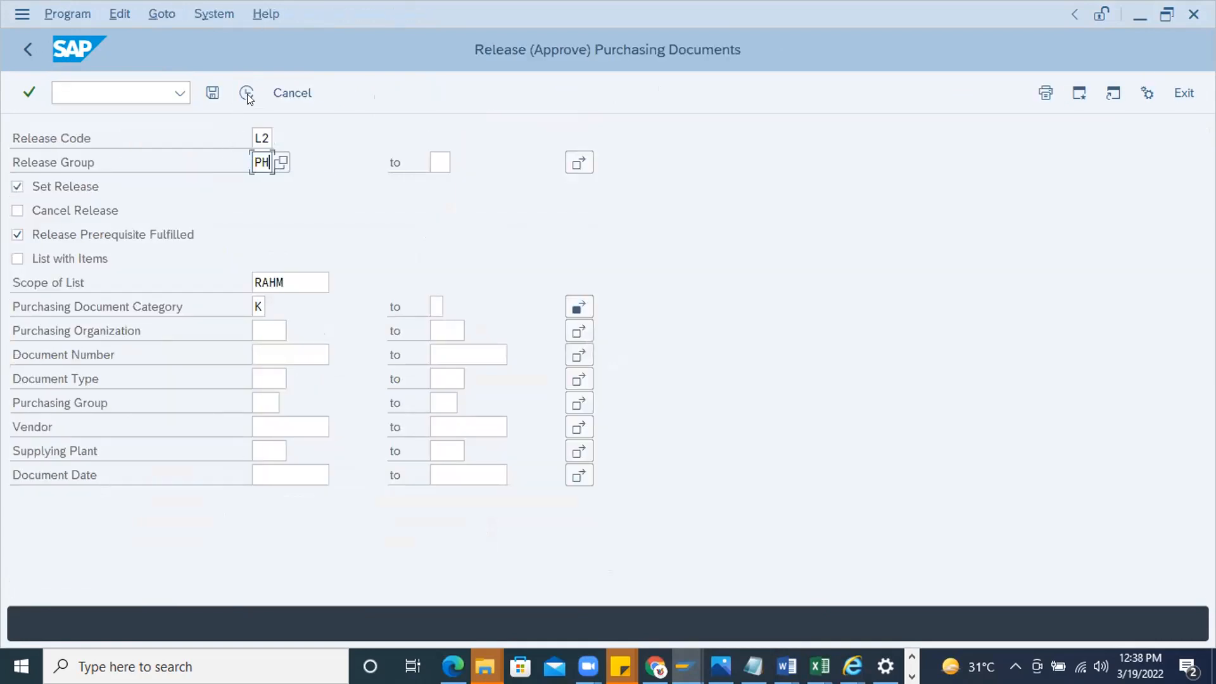
key("F8")
Release the MK contract with release strategy PH/R1 using code L2, and save the release
left_click(45, 209)
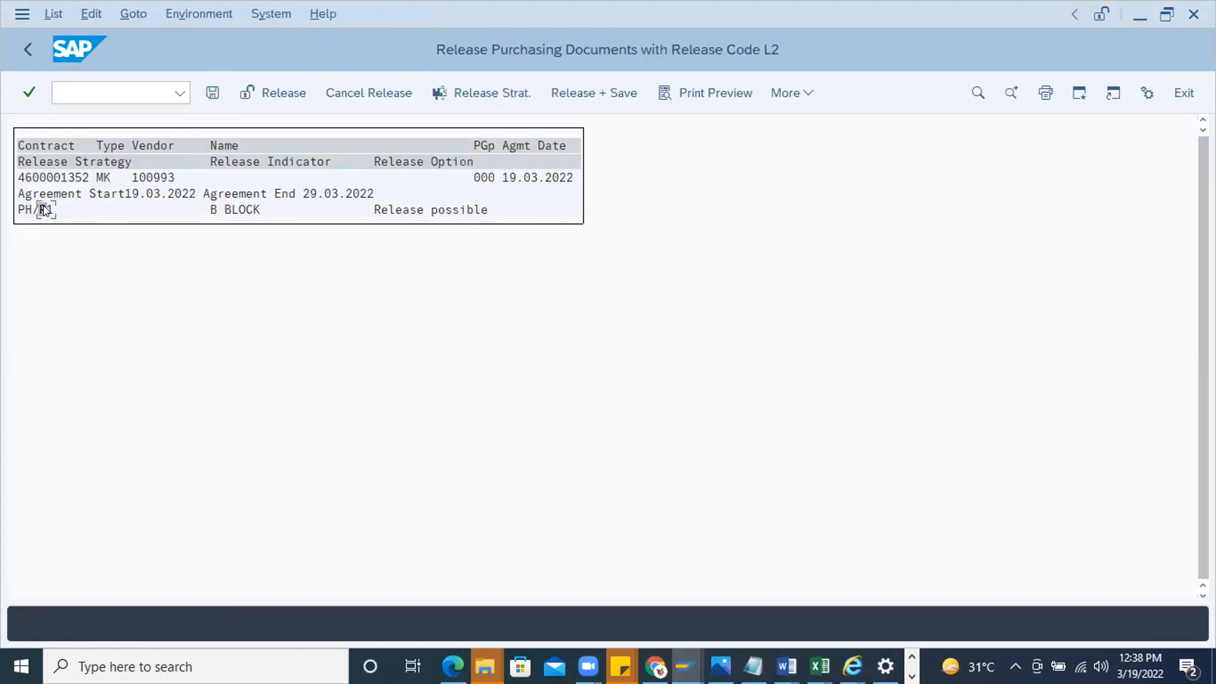
left_click(249, 93)
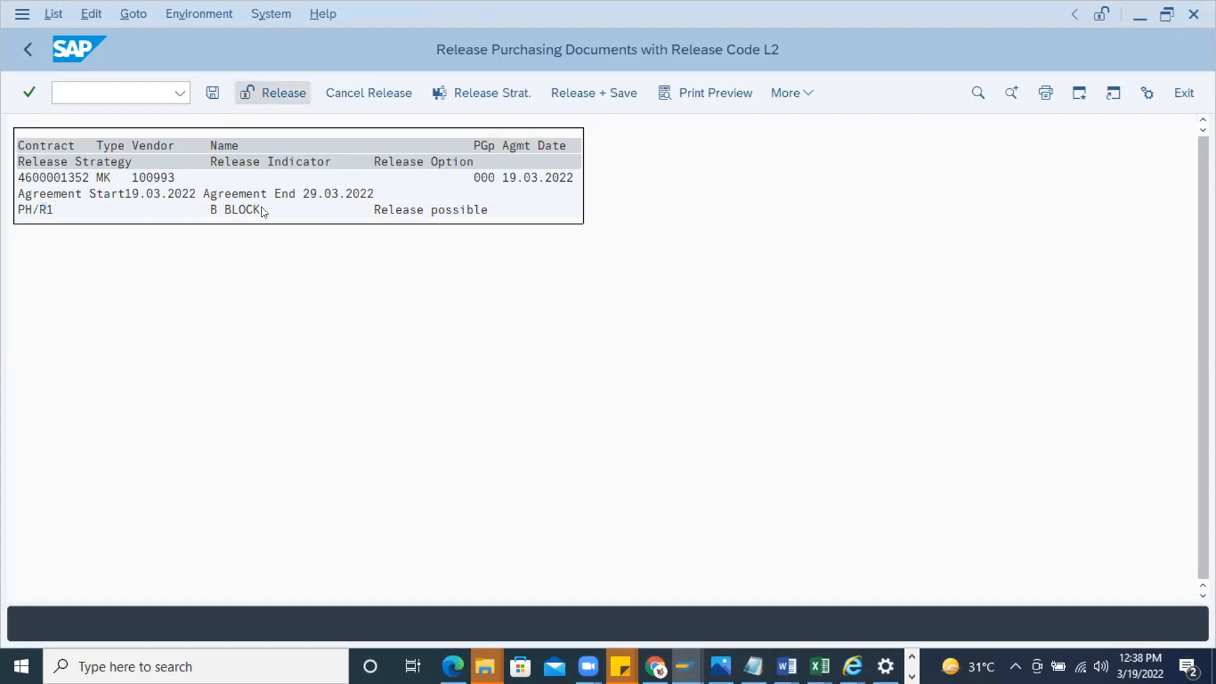
left_click(212, 93)
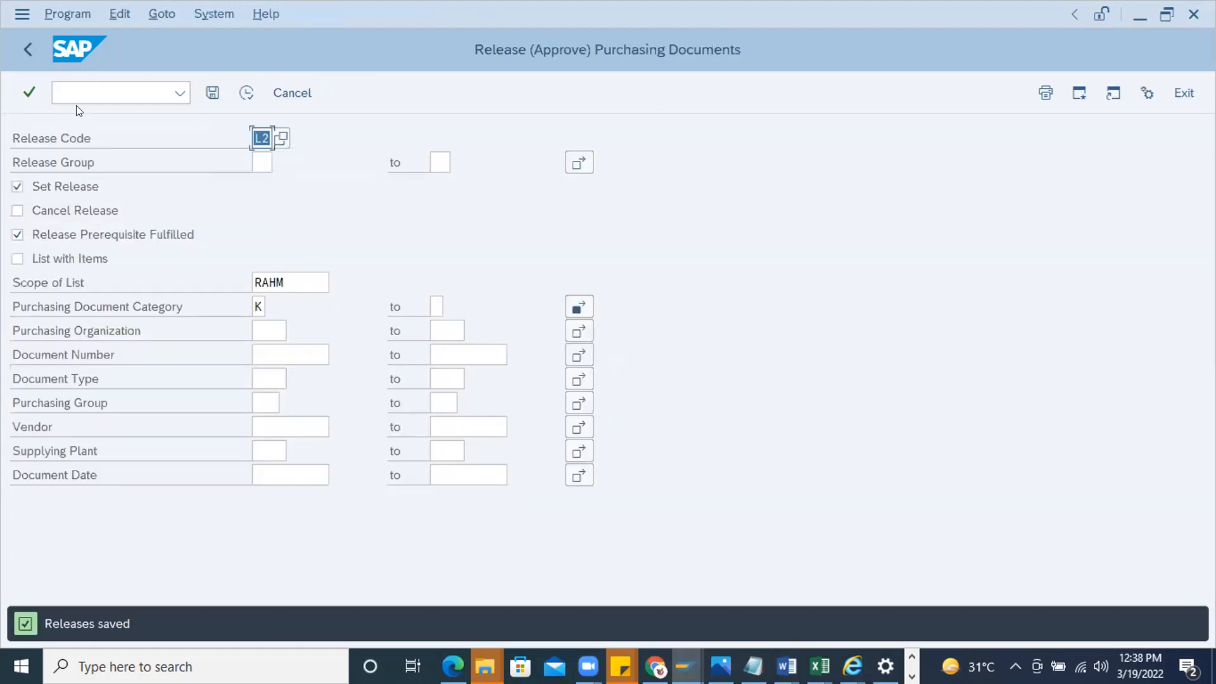
Display the contract again, check its release strategy's codes and release ID, and close the strategy details
type("/nme33k")
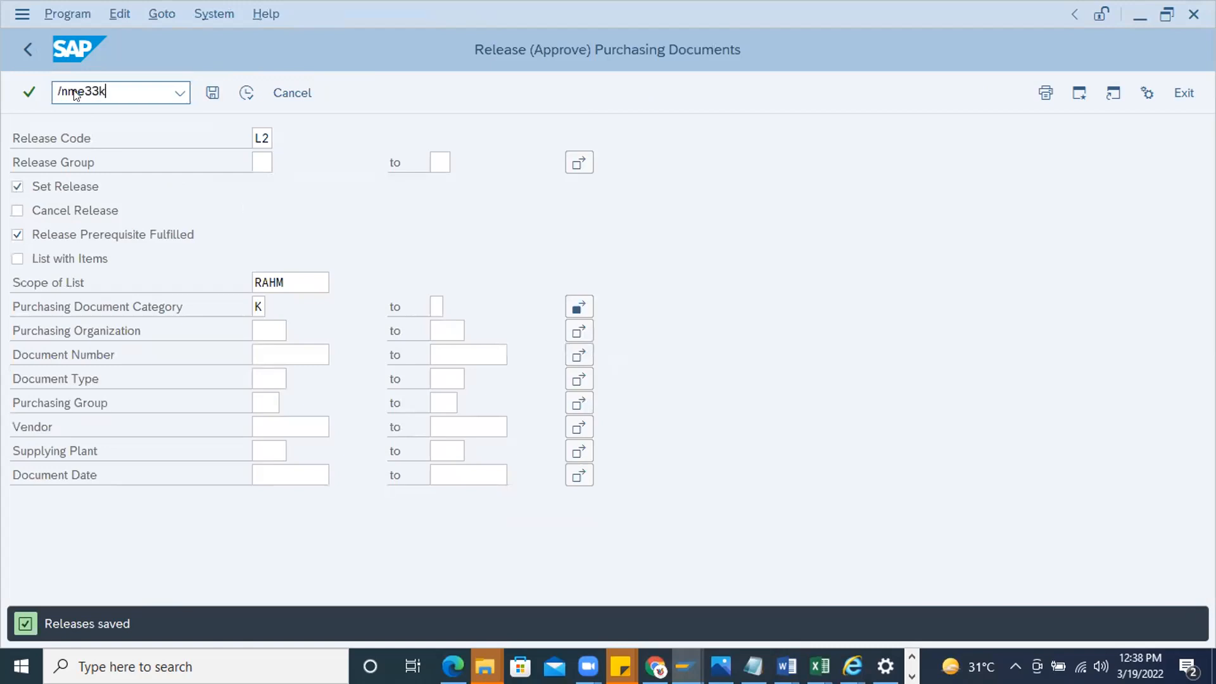
key("Return")
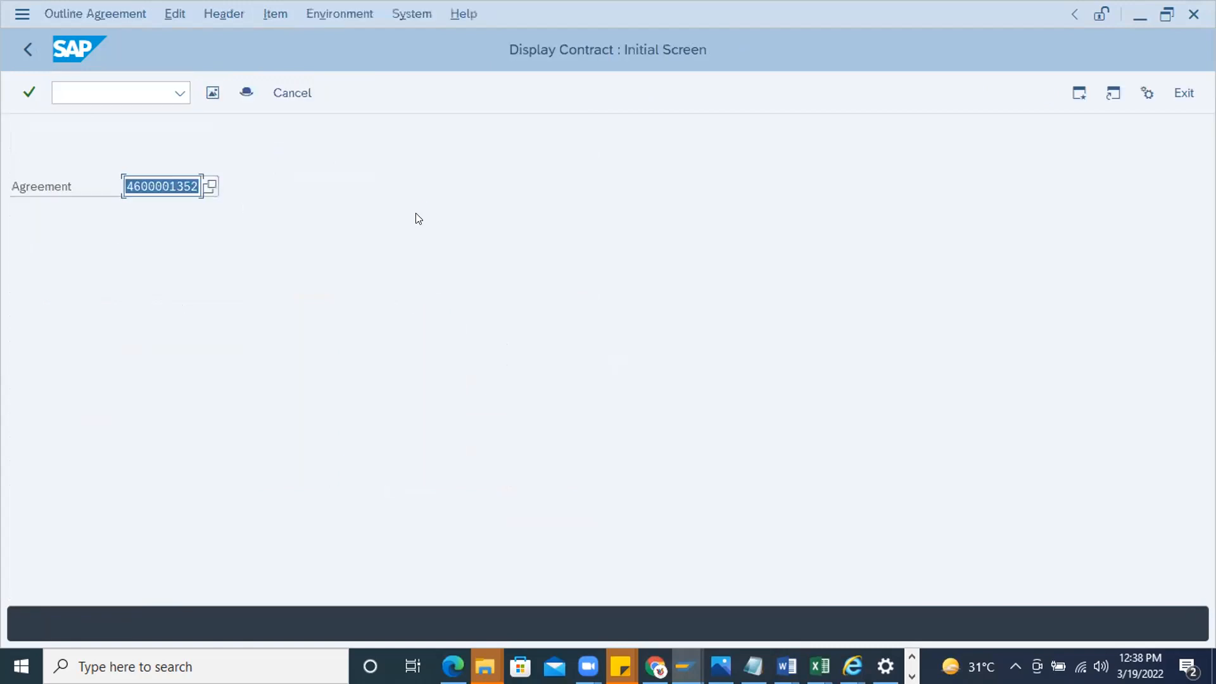
key("Return")
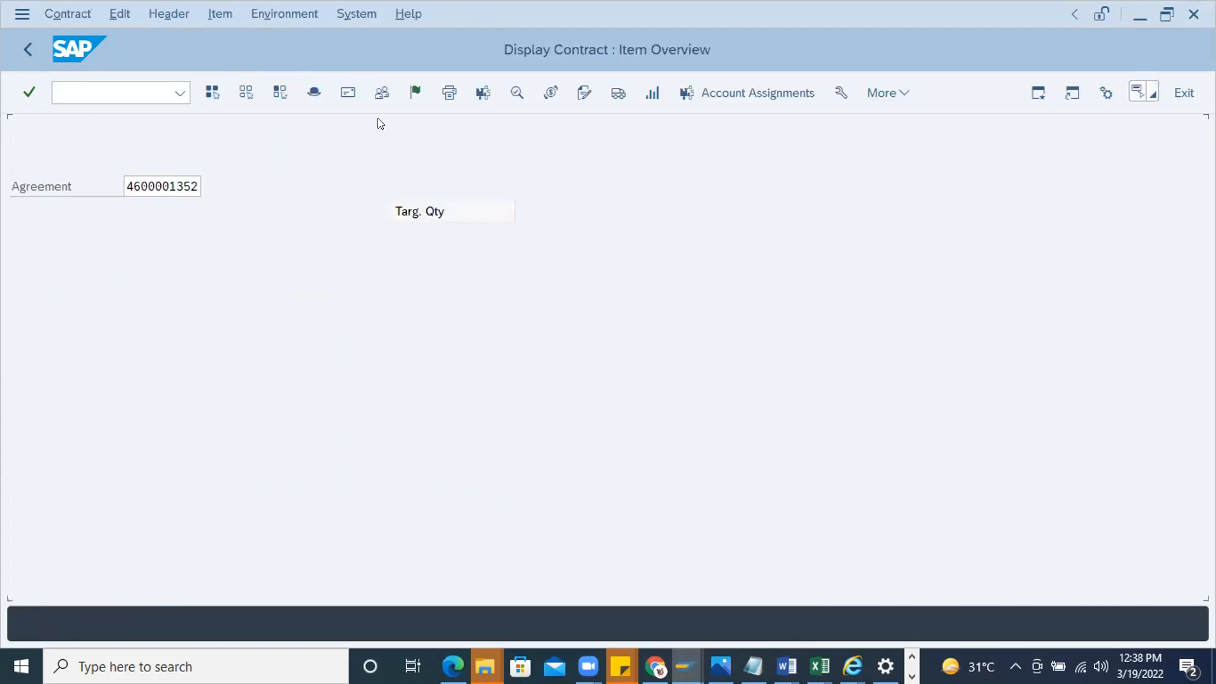
left_click(415, 92)
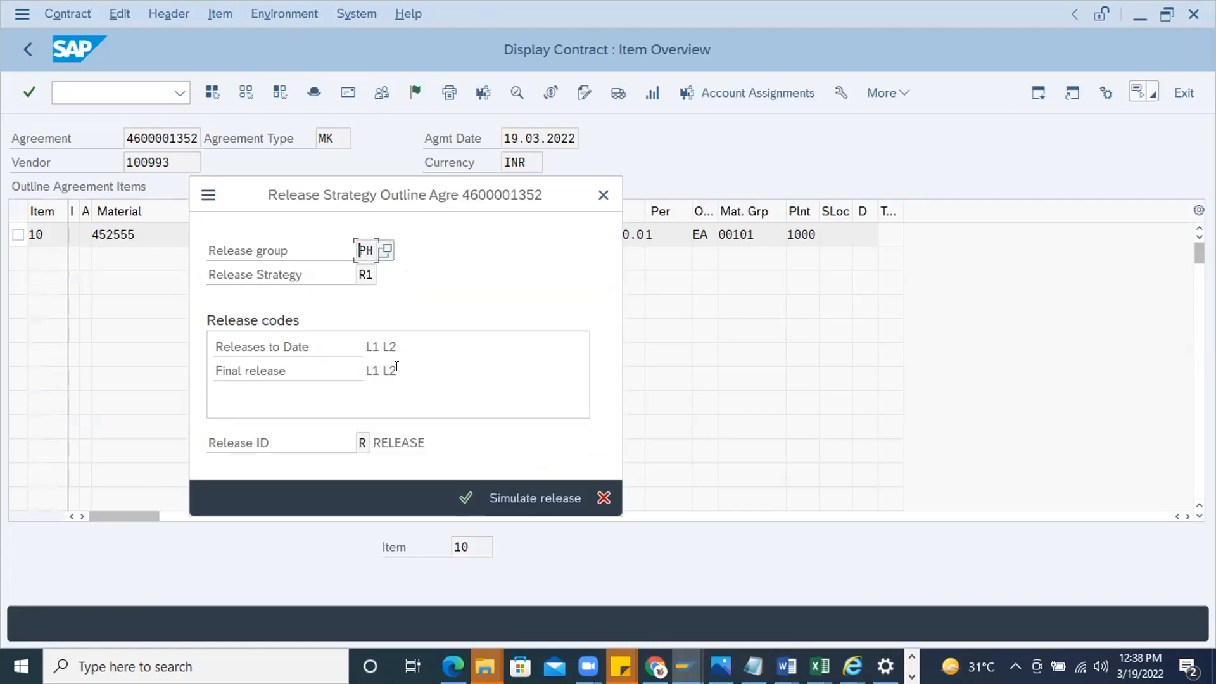
left_click_drag(397, 367, 318, 336)
left_click_drag(406, 339, 258, 337)
left_click(603, 194)
Copy the agreement number from the contract's header data and start the purchase order transaction /nme21n
left_click(315, 92)
left_click_drag(200, 135, 8, 136)
key("ctrl+c")
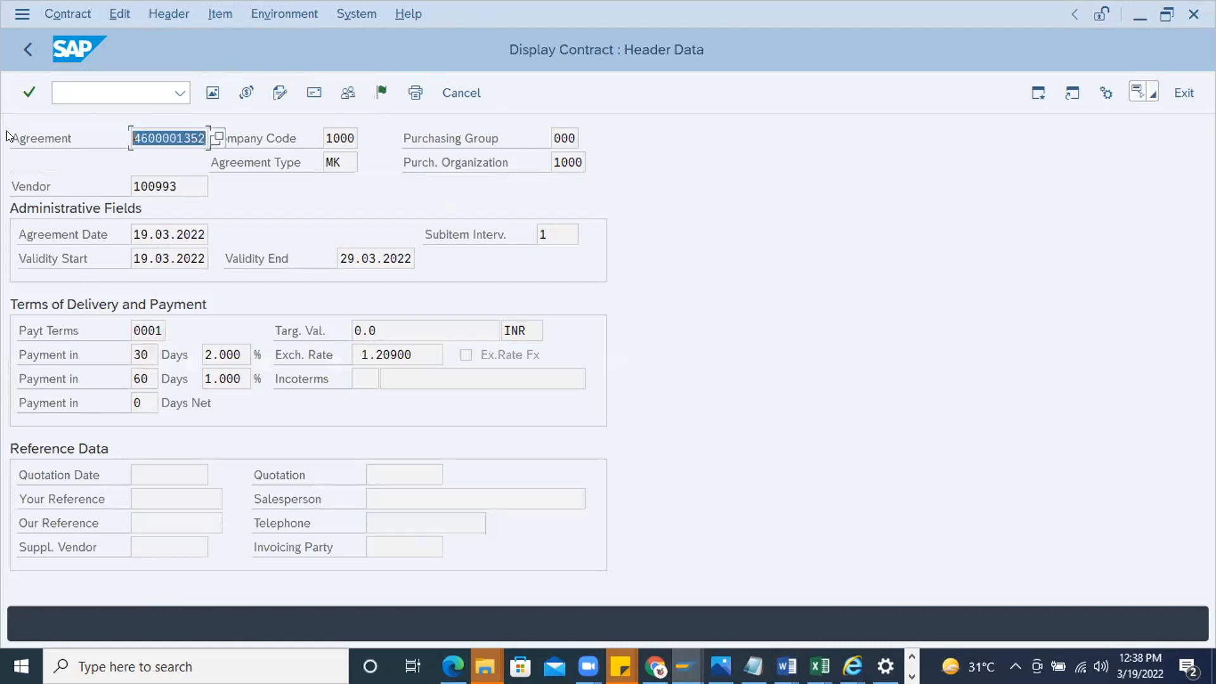
left_click(80, 83)
type("/nme21n")
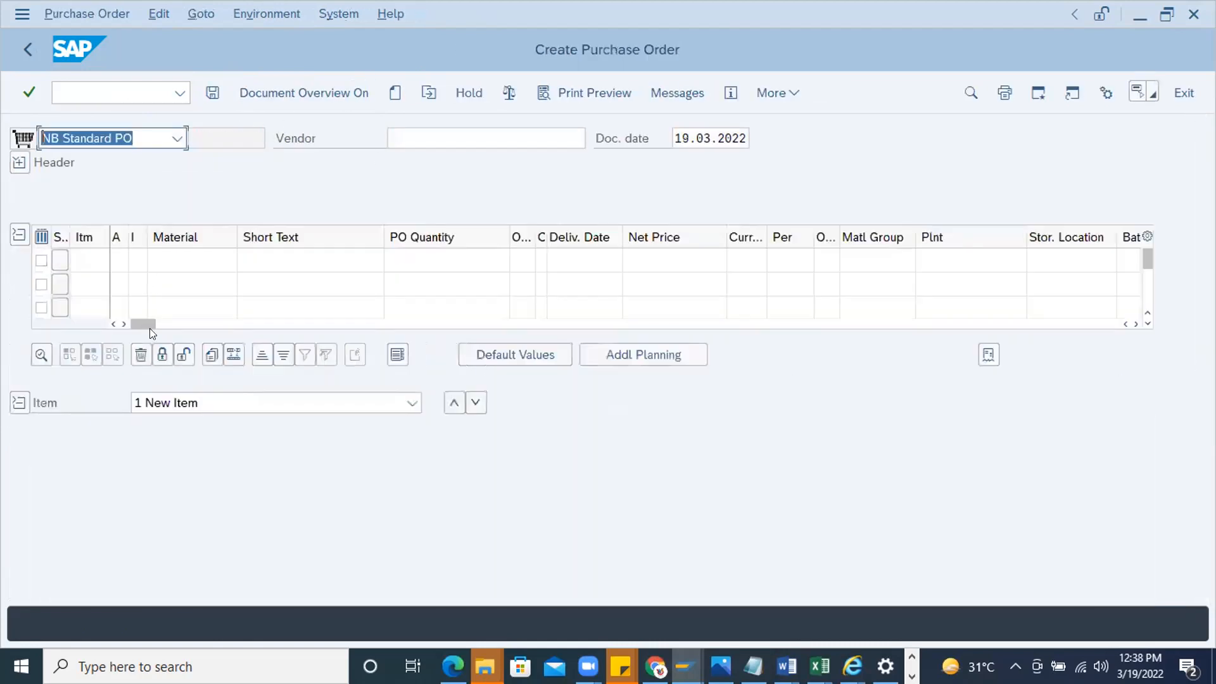
Paste the copied contract number as the outline agreement of the purchase order's first item and adopt its data
left_click_drag(149, 328, 636, 339)
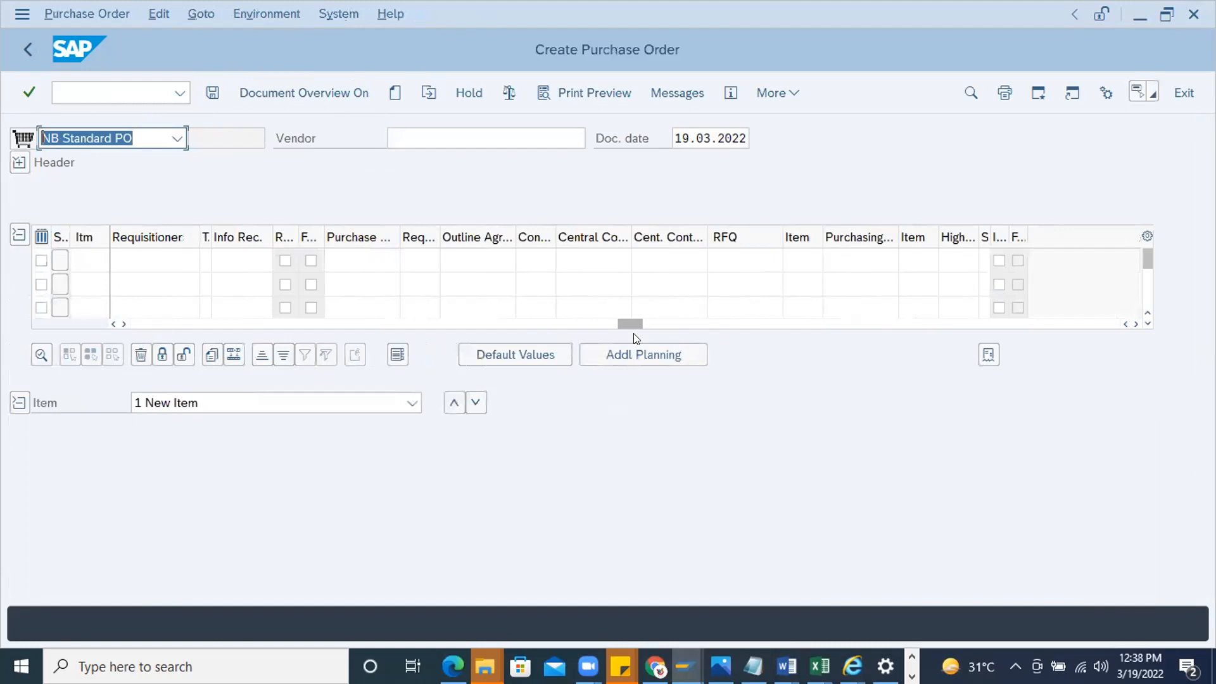
left_click(590, 259)
left_click(463, 256)
key("ctrl+v")
key("Return")
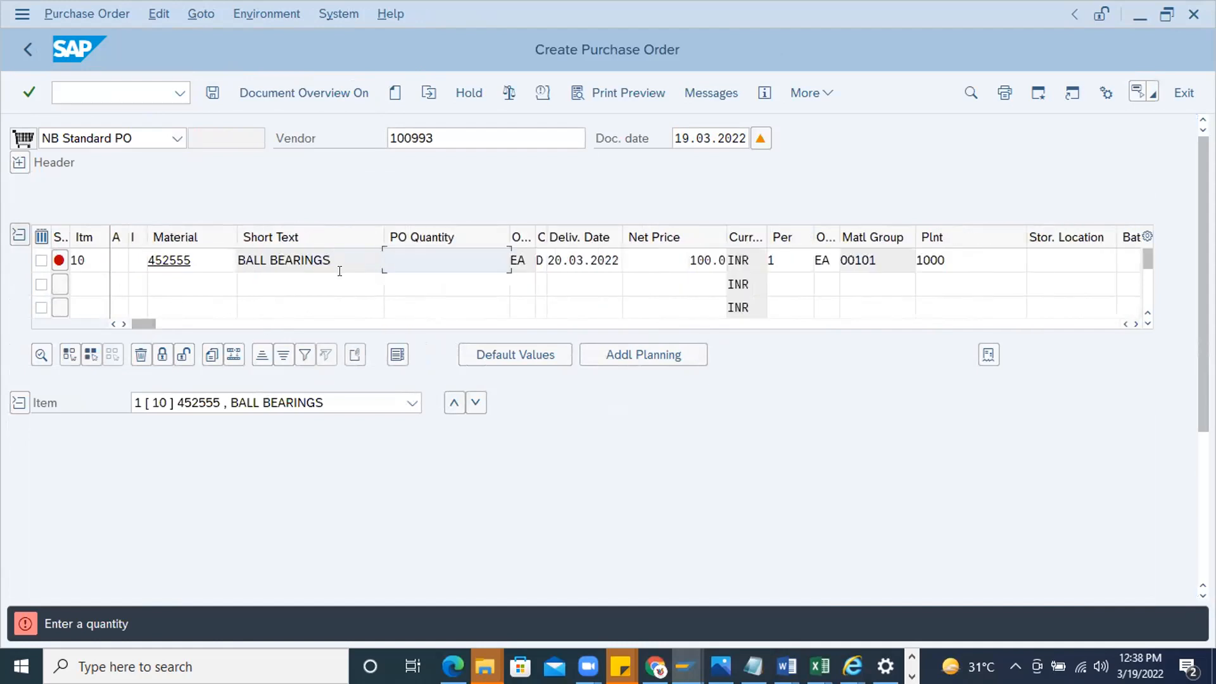
Set the ball bearings item's order quantity to 10 and its storage location to 0001
type("10")
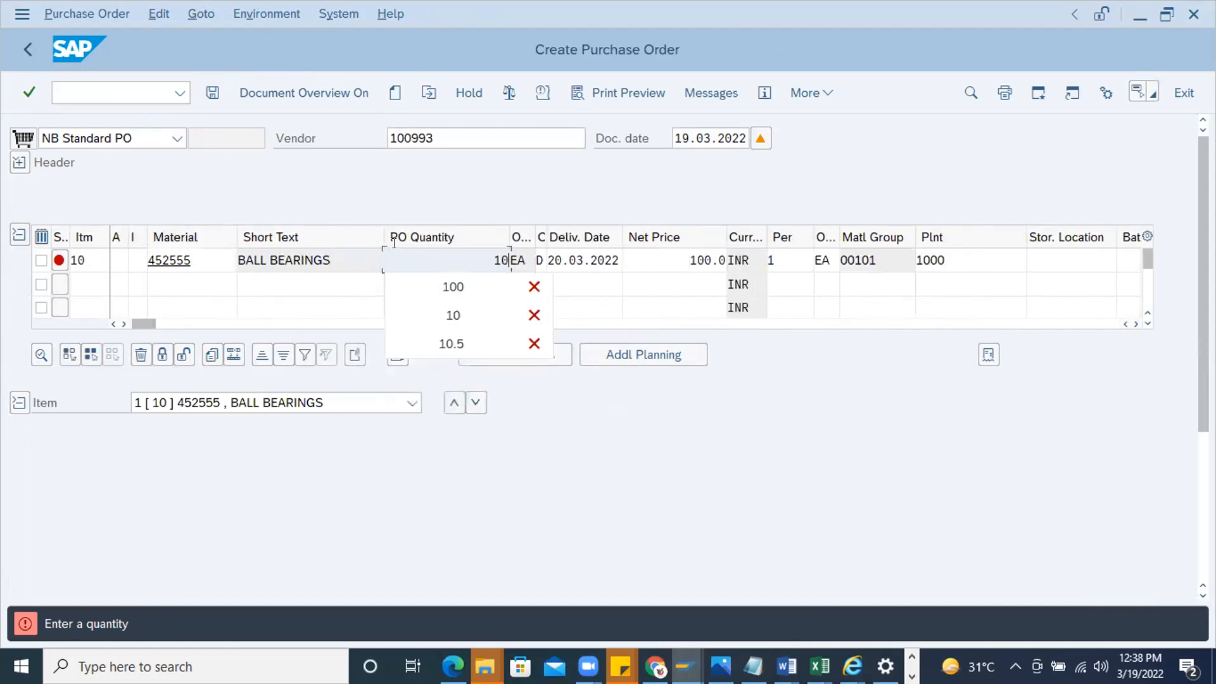
key("Return")
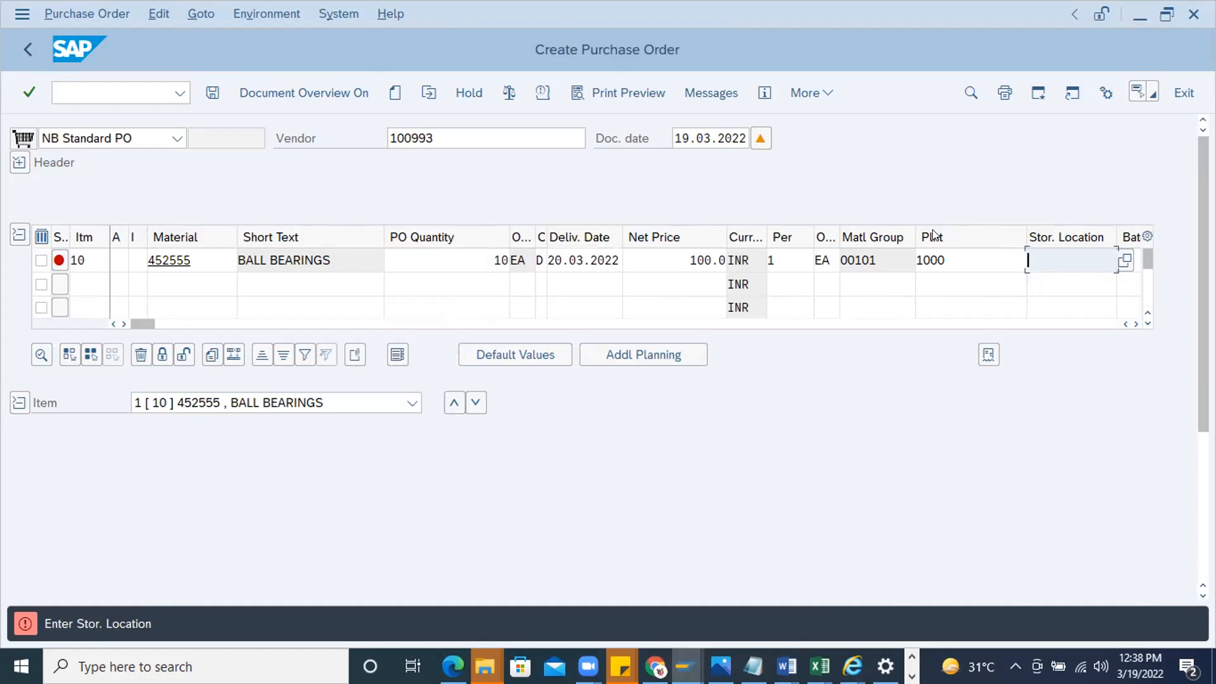
left_click(1059, 261)
left_click(1059, 340)
key("Return")
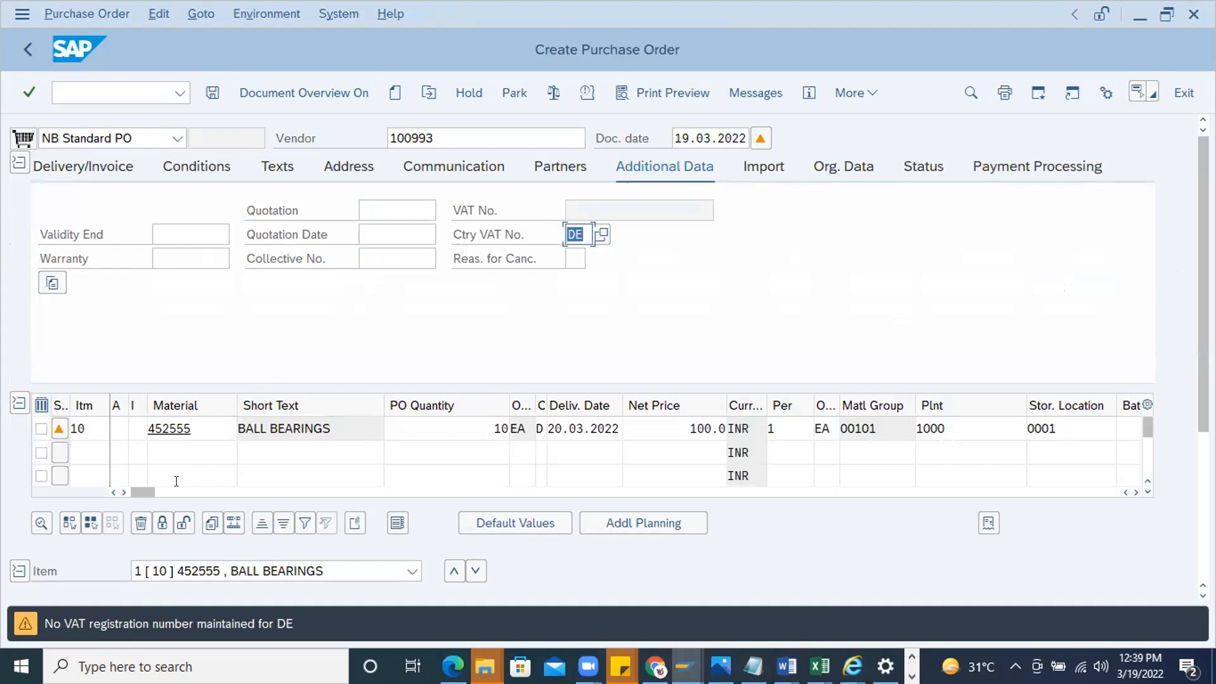
Look over the release strategy notes in Word, return to SAP and start the customizing transaction /nspro
key("alt+Tab")
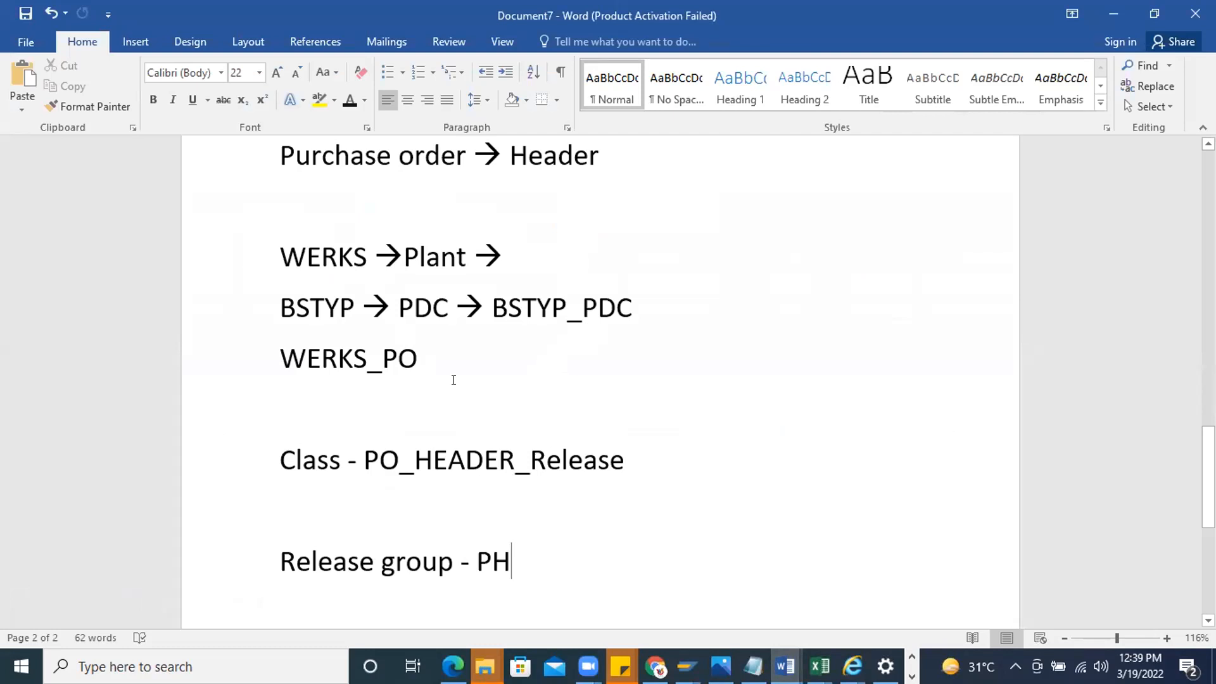
key("alt+Tab")
key("alt+Tab")
key("alt+Tab")
left_click(91, 85)
type("/nspro")
key("Return")
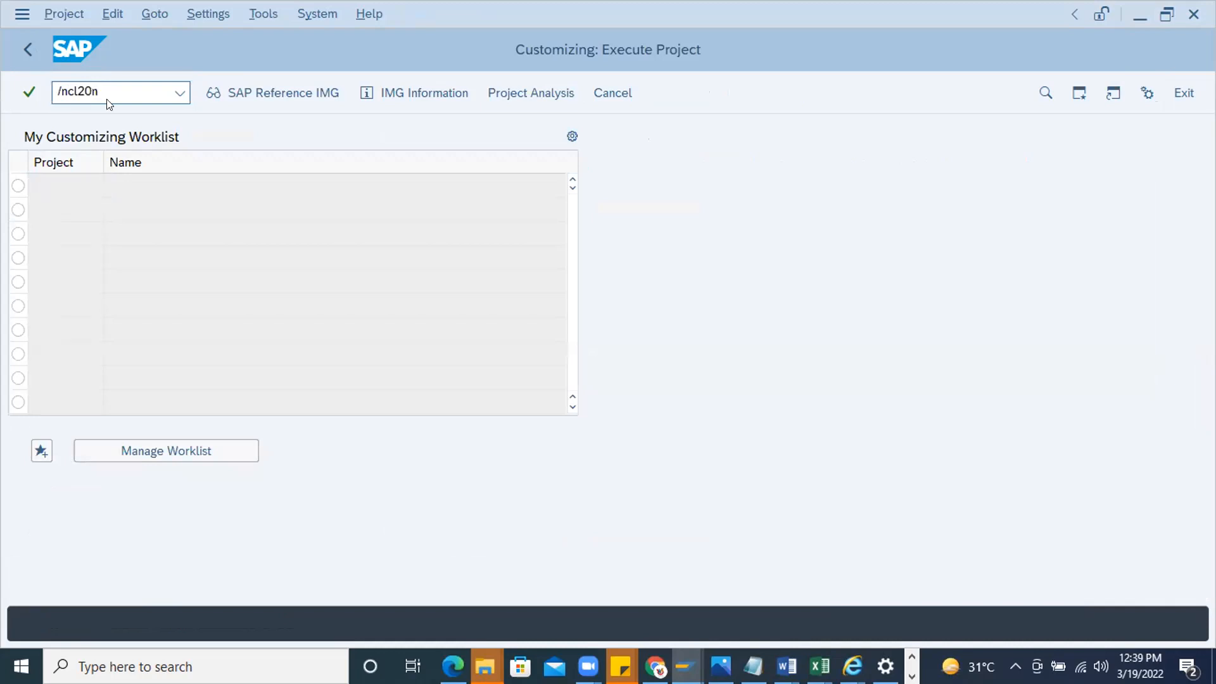
Start /ncl20n and open the characteristic values of class PO_HEADER_RELEASE for release group PH and release strategy R1
key("Return")
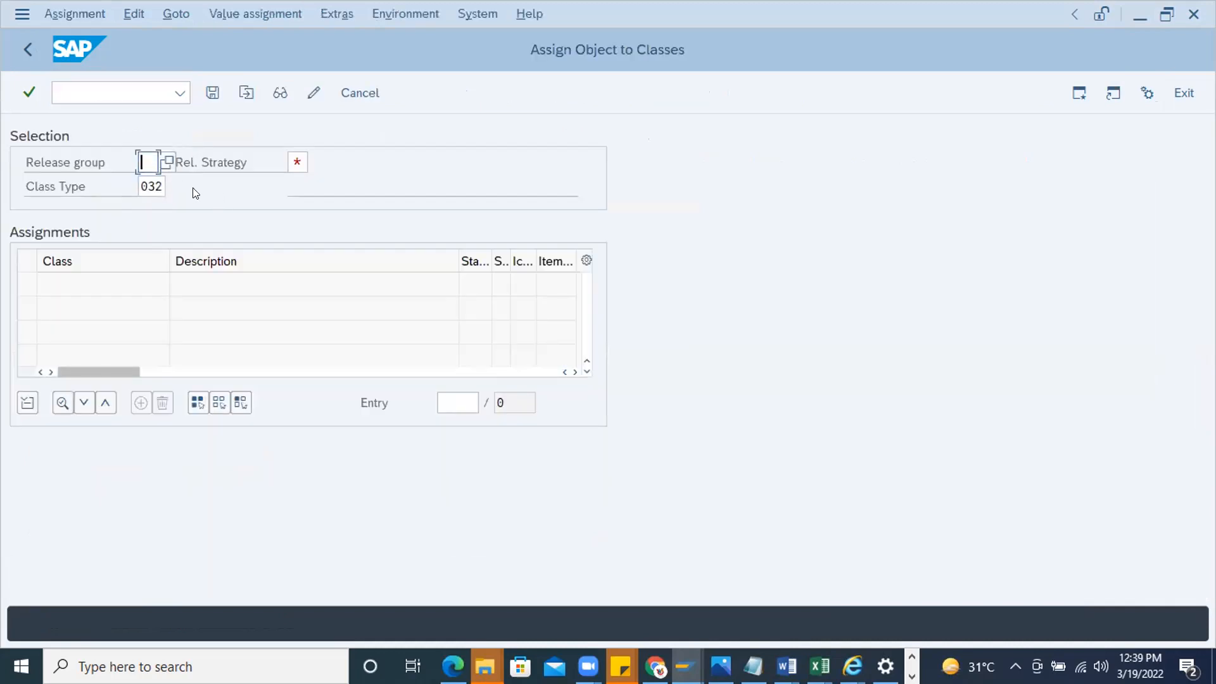
type("PH")
left_click(295, 152)
type("R1")
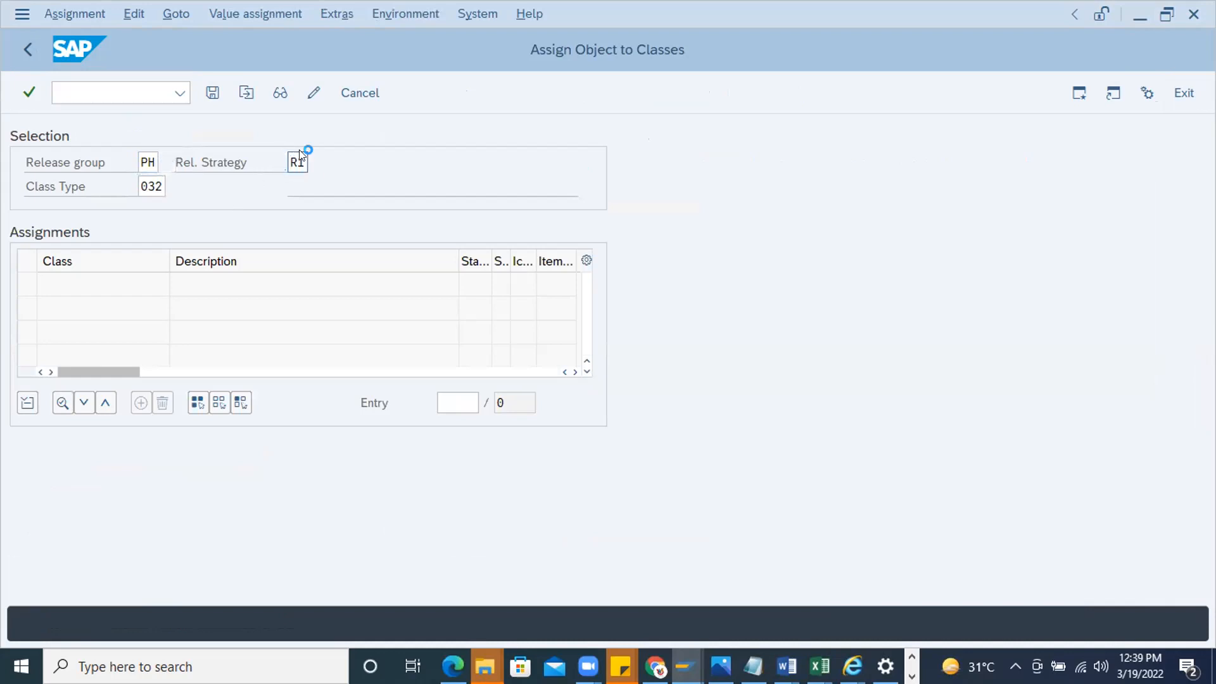
key("Return")
left_click(313, 278)
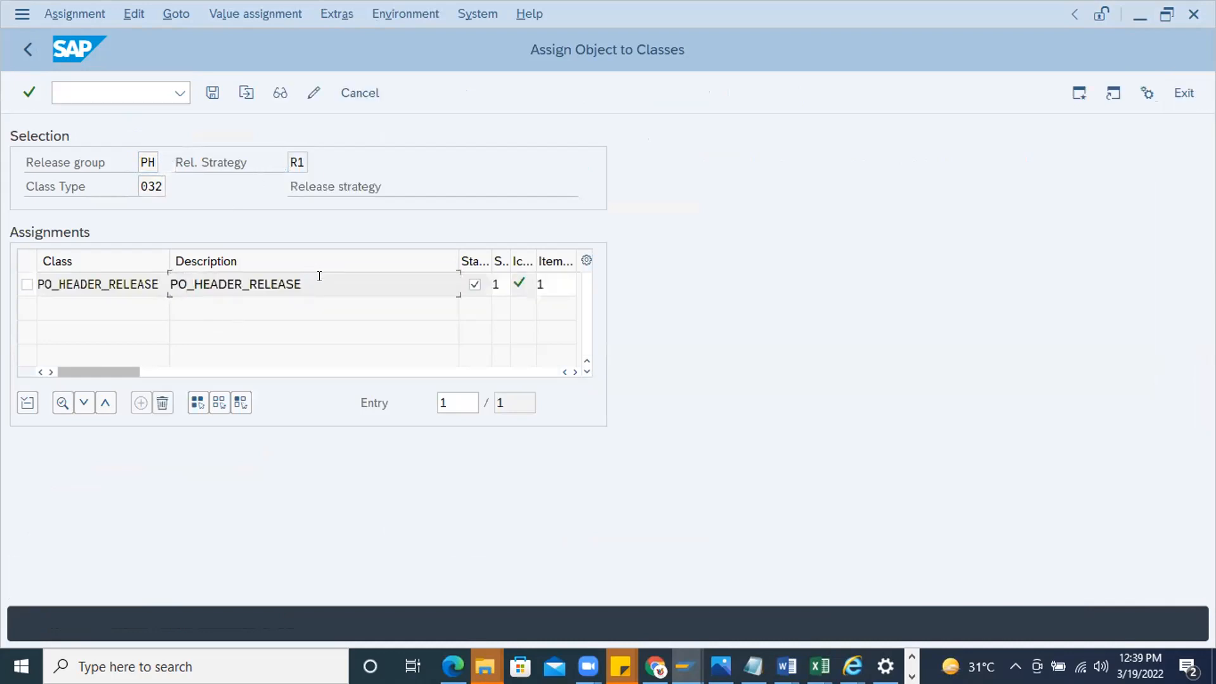
left_click(27, 284)
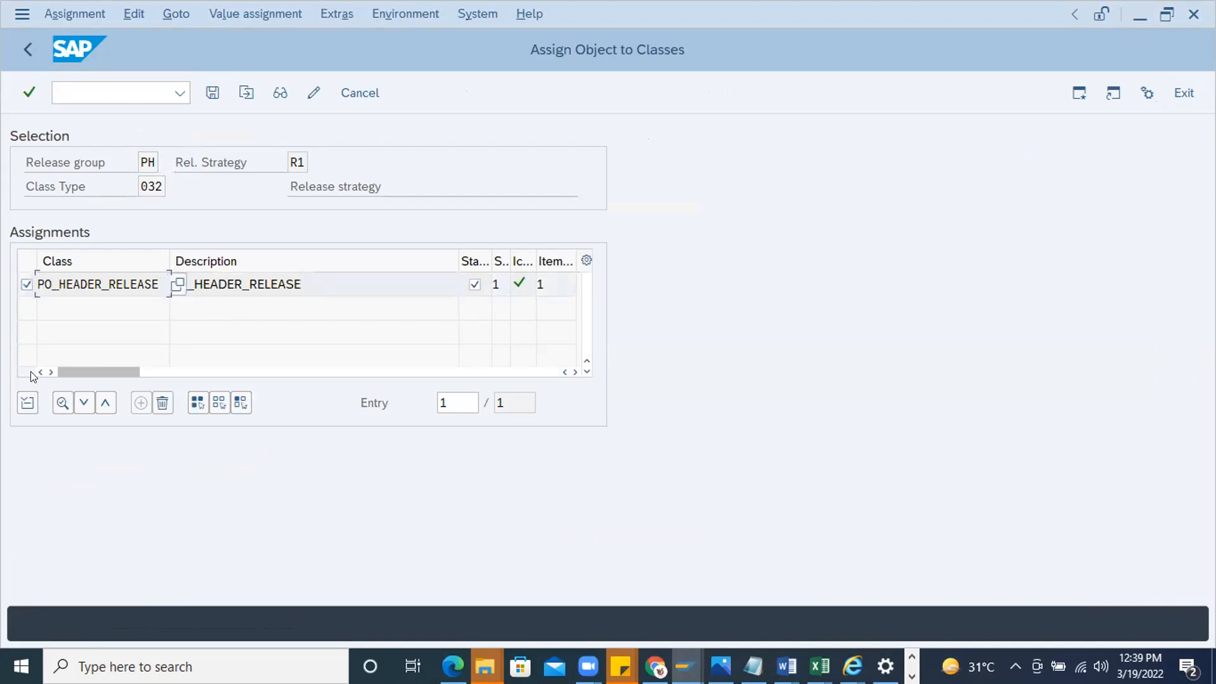
left_click(62, 403)
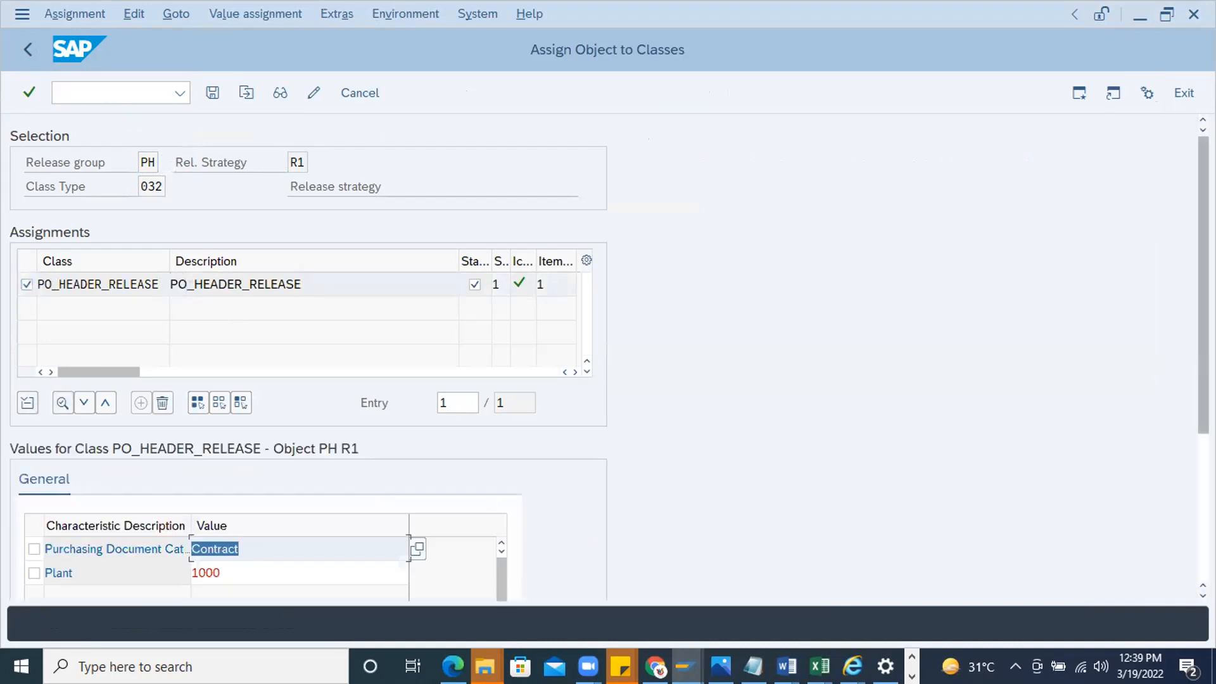
Change the purchasing document category value to F (Purchase order) and save the class assignment
scroll(378, 431, "down", 3)
left_click(278, 397)
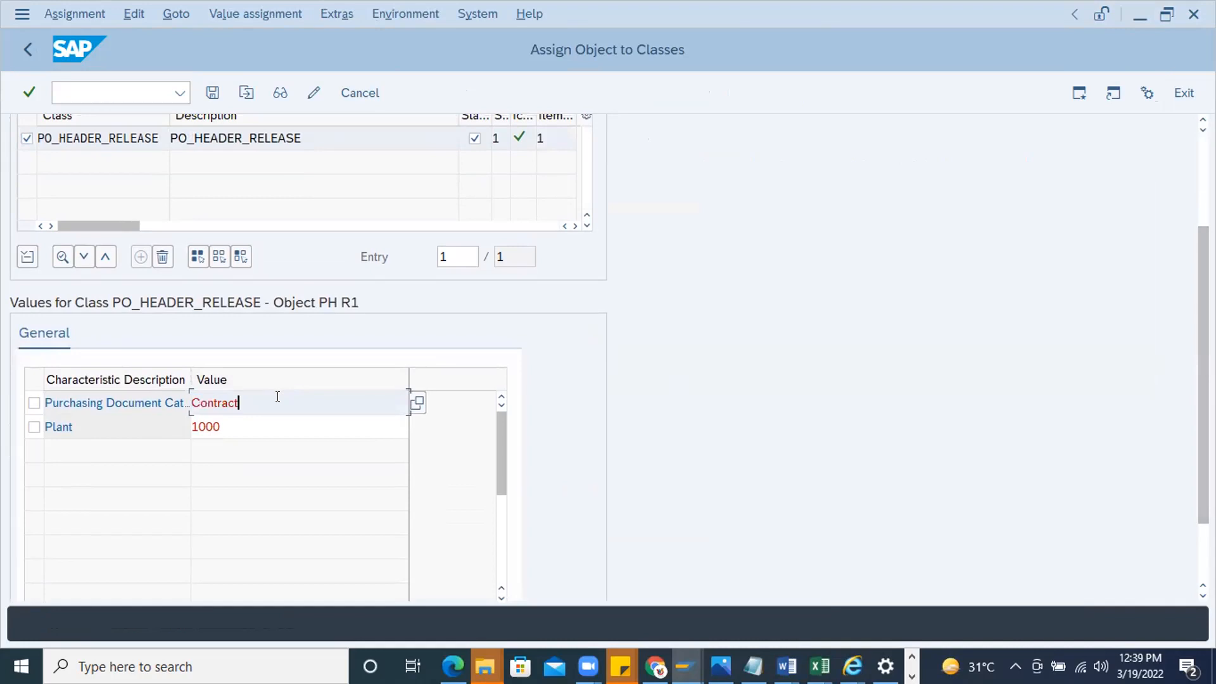
key("BackSpace")
key("BackSpace")
key("BackSpace")
key("BackSpace")
key("BackSpace")
key("BackSpace")
key("BackSpace")
key("BackSpace")
type("F")
key("Return")
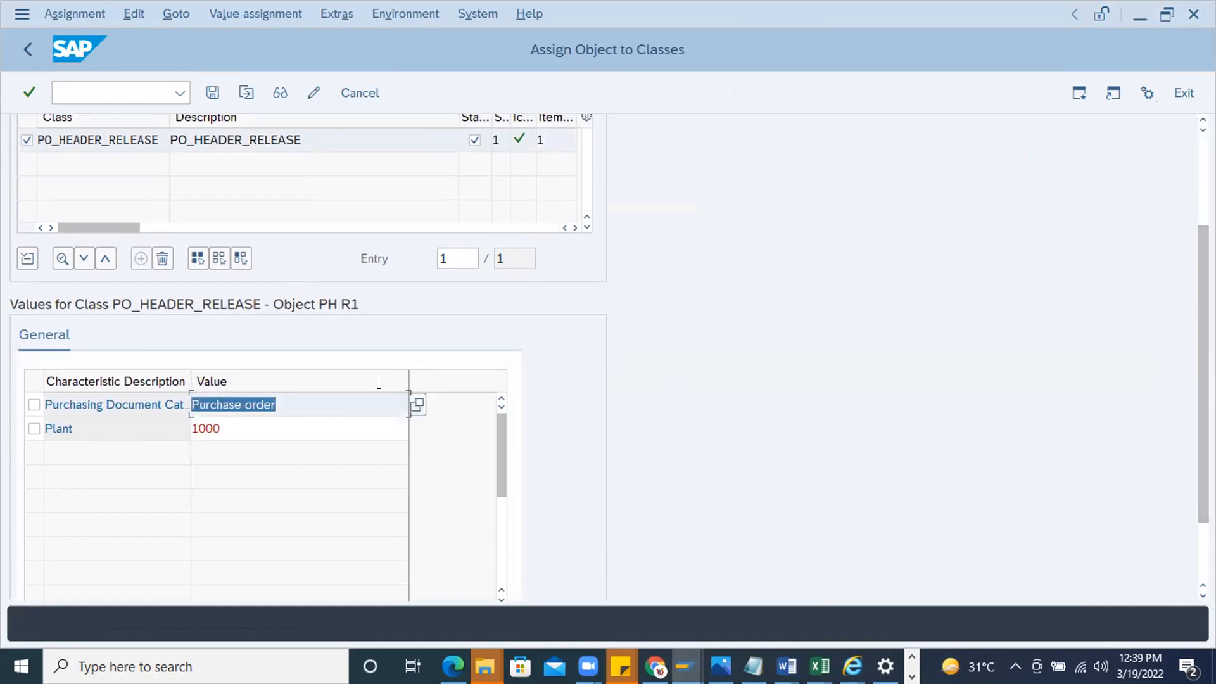
left_click(212, 93)
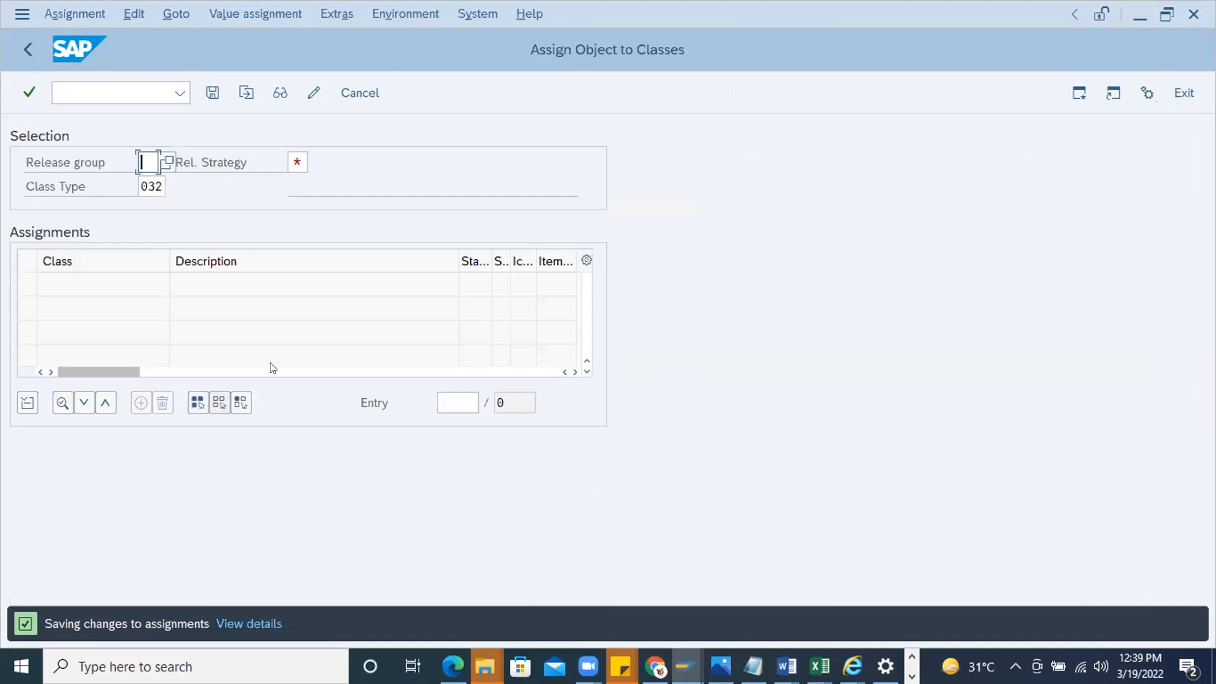
Start /nme31k, enter the vendor for an MK contract and set the contract's validity end to 29.03.2022
left_click(106, 92)
type("/nme31")
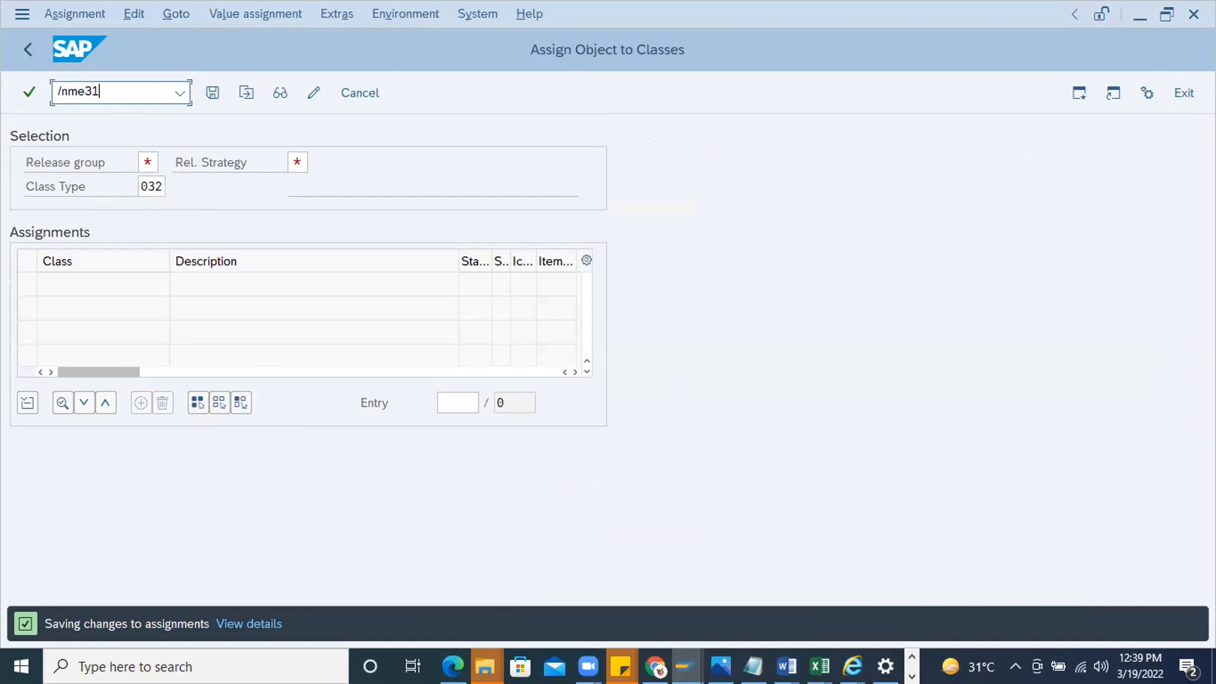
type("k")
key("Return")
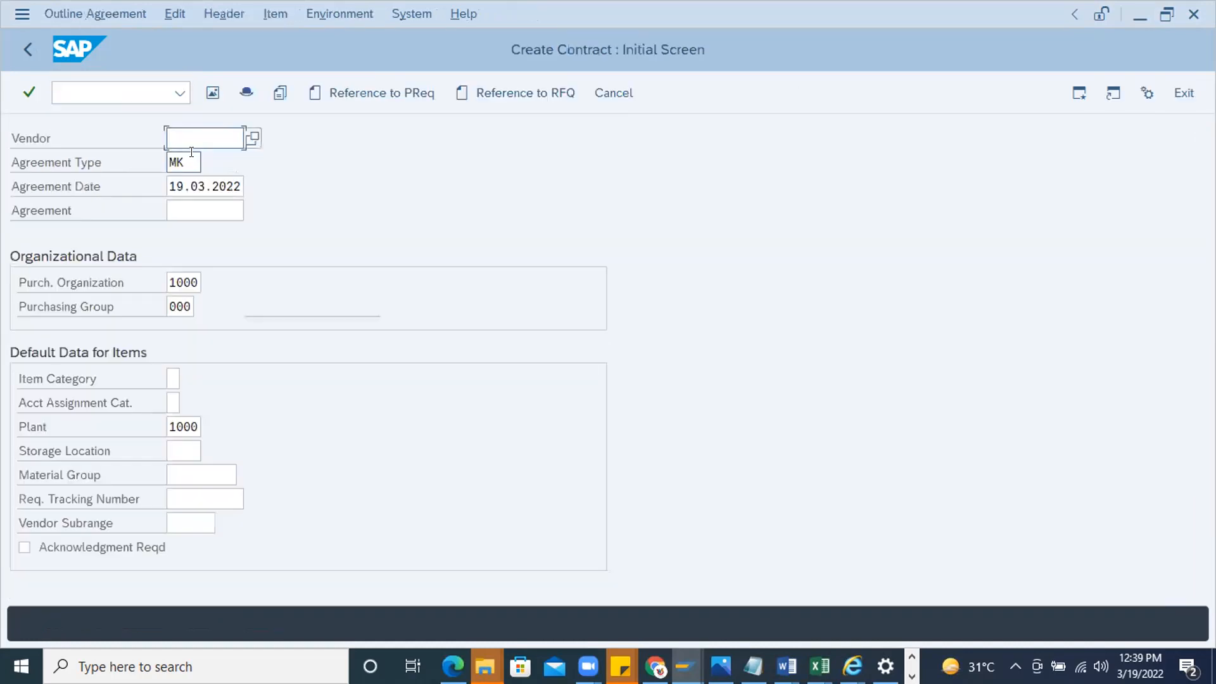
left_click(208, 164)
key("Return")
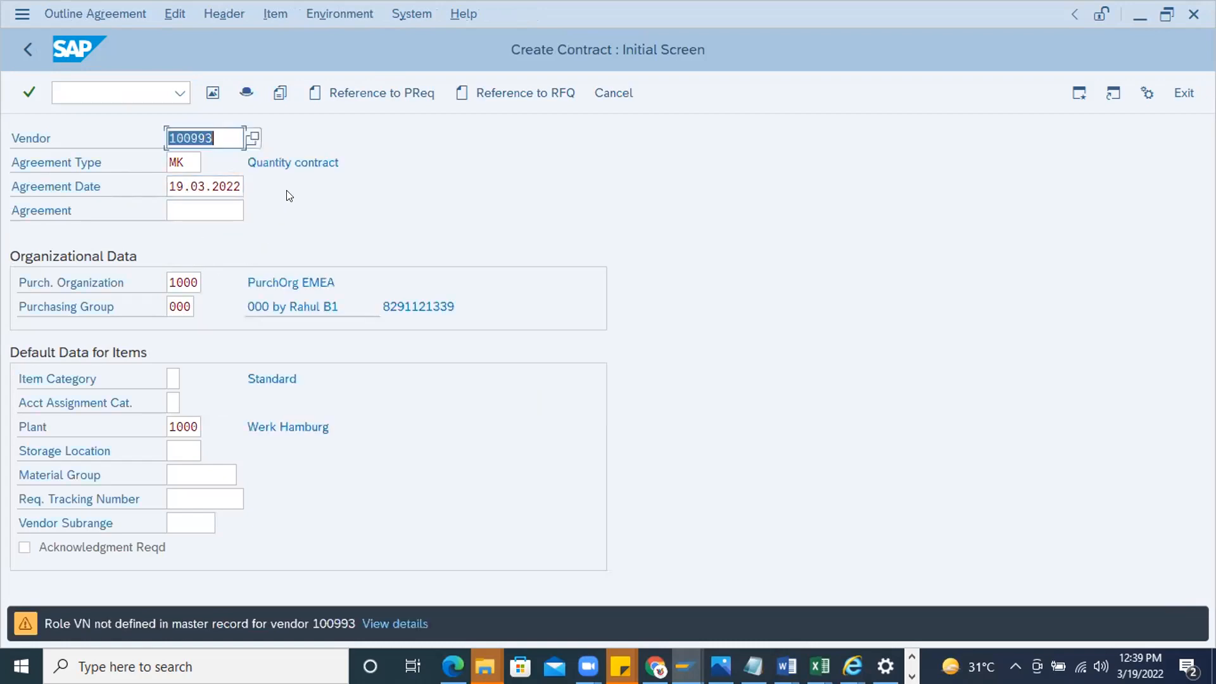
key("Return")
left_click(379, 279)
key("Return")
Add ball bearings material 452555 as contract item 10 with a target quantity of 1,000
left_click(171, 235)
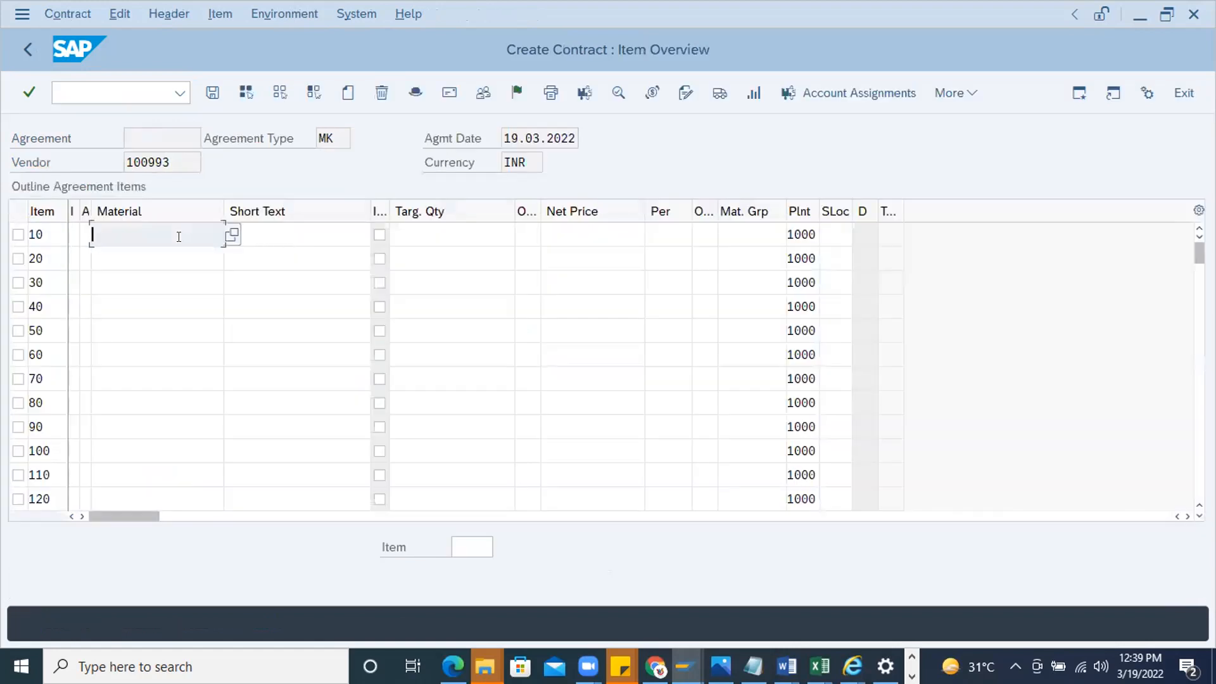
left_click(161, 250)
key("Return")
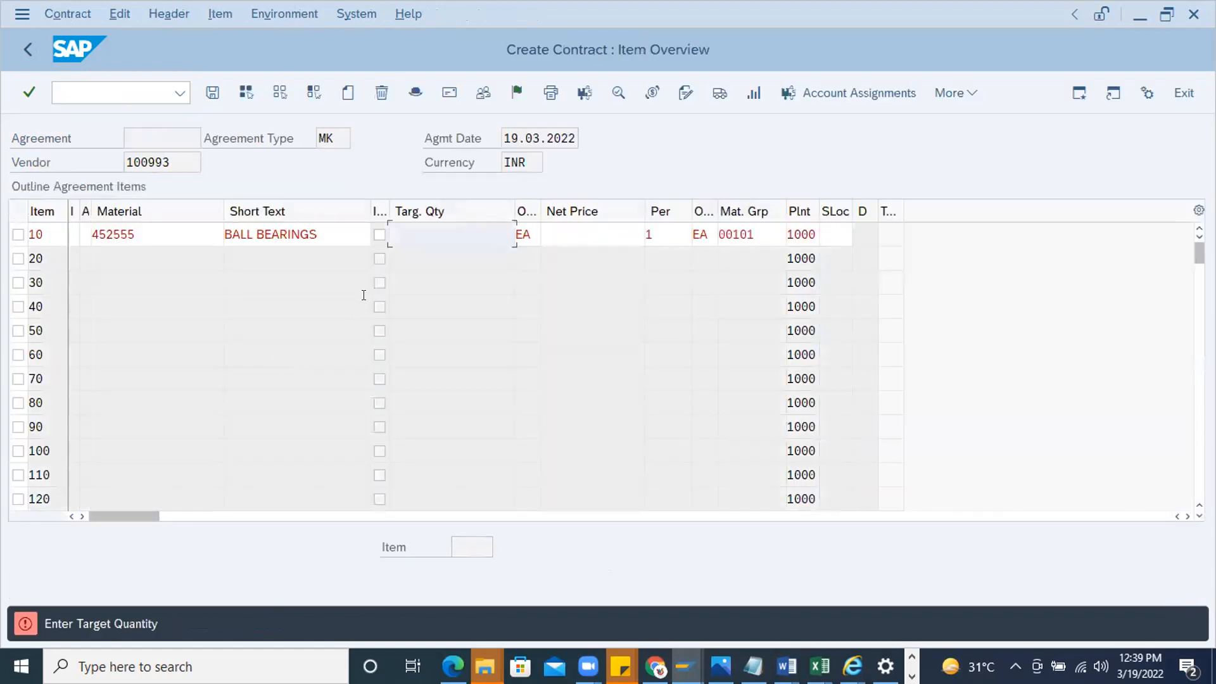
left_click(575, 239)
left_click(478, 223)
type("1")
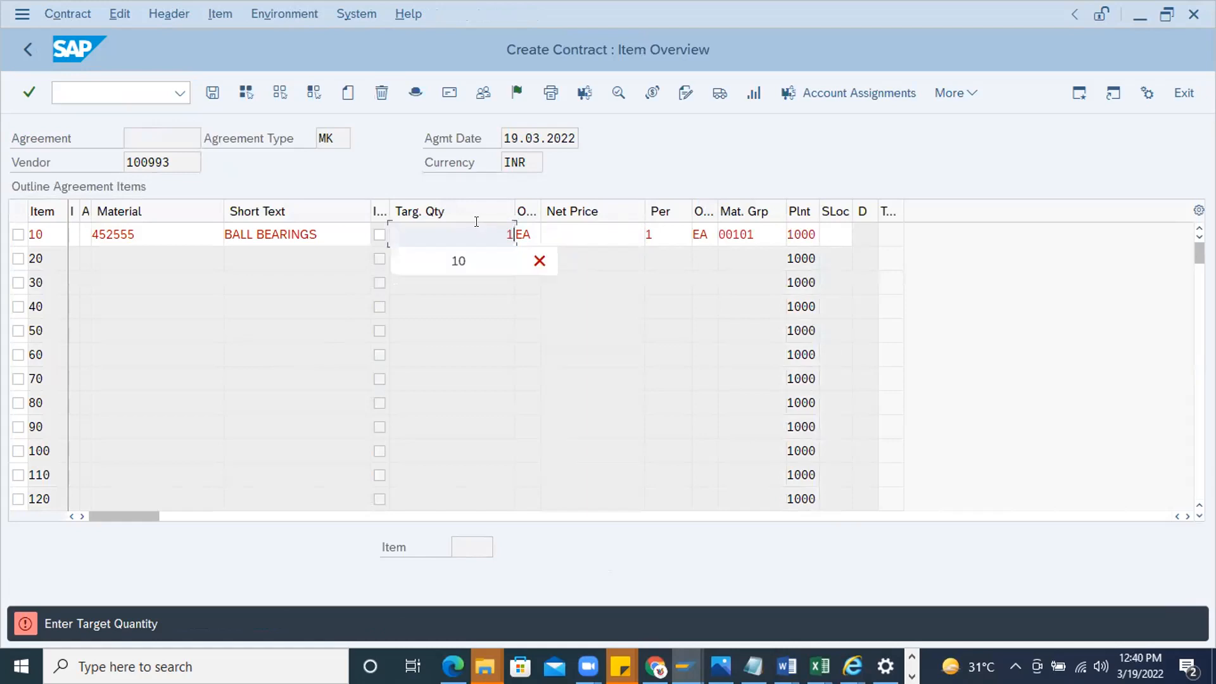
type(",000")
key("Return")
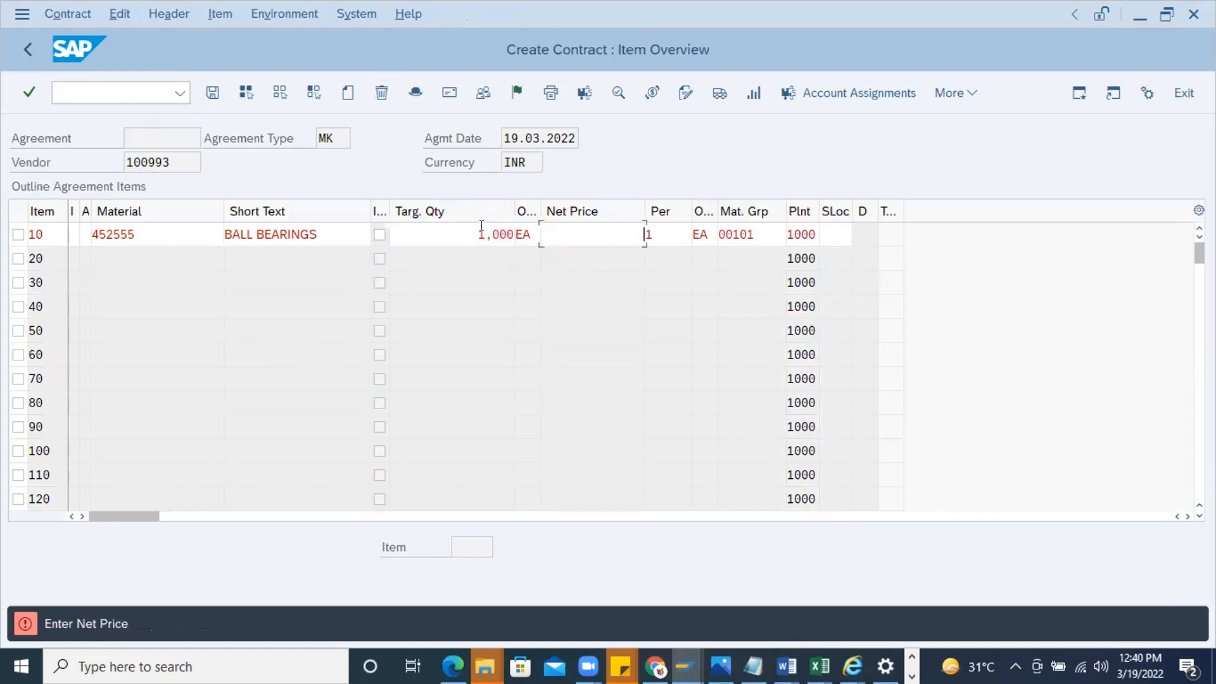
Set the contract item's net price to 100 and save the contract
left_click(597, 225)
type("100")
key("Return")
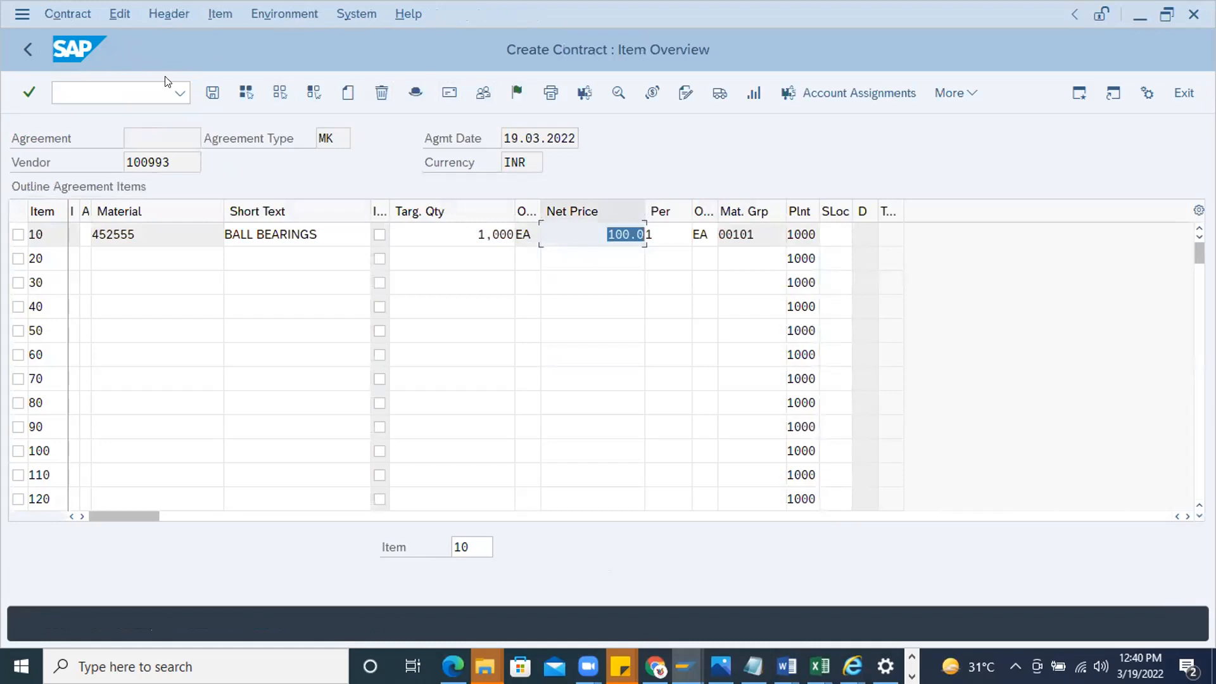
key("ctrl+s")
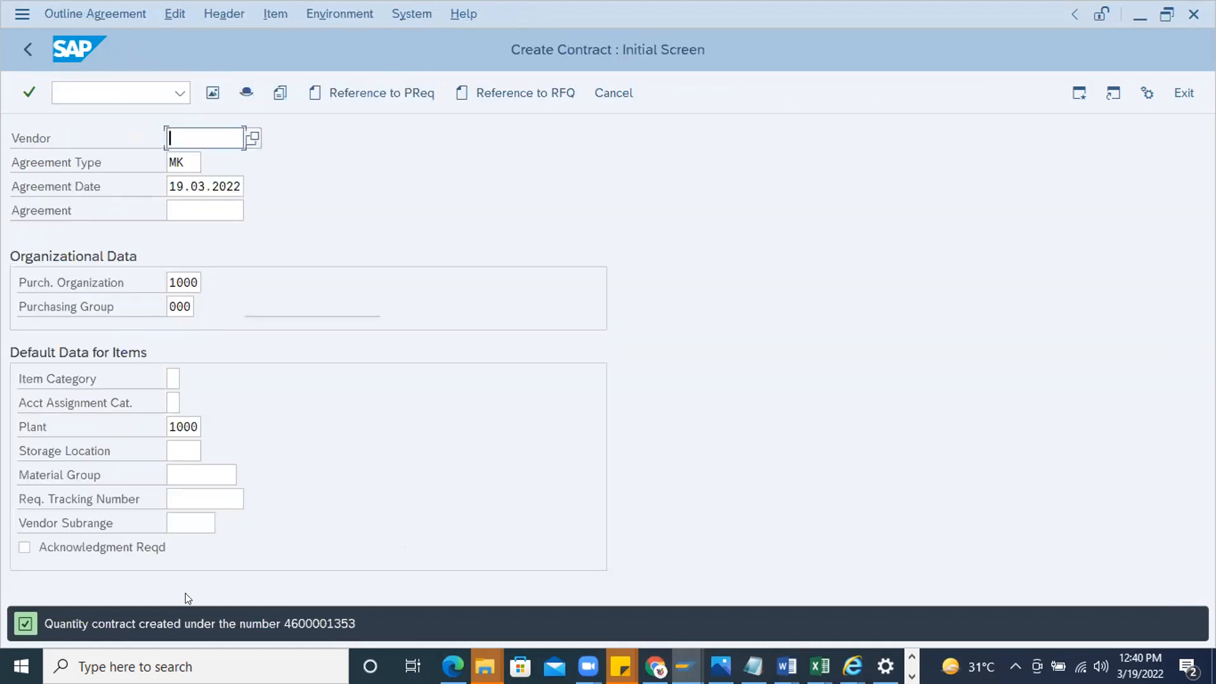
Display the newly created contract and check whether a release strategy applies to it
double_click(316, 619)
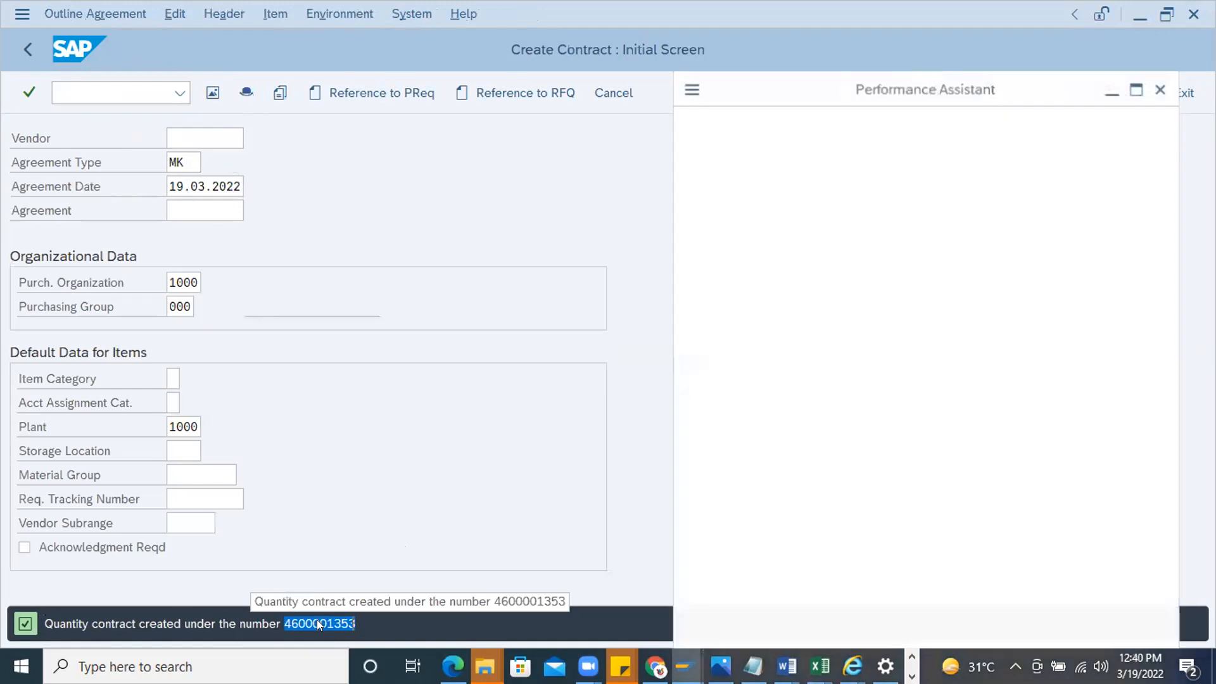
double_click(993, 151)
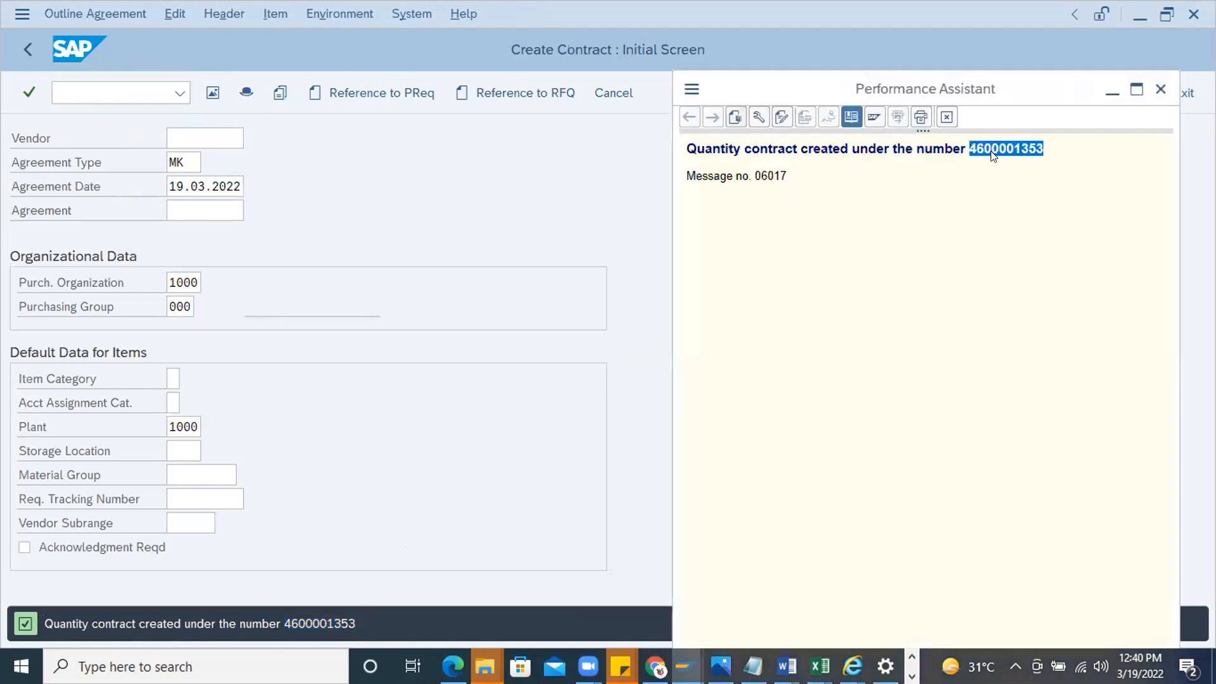
left_click(66, 11)
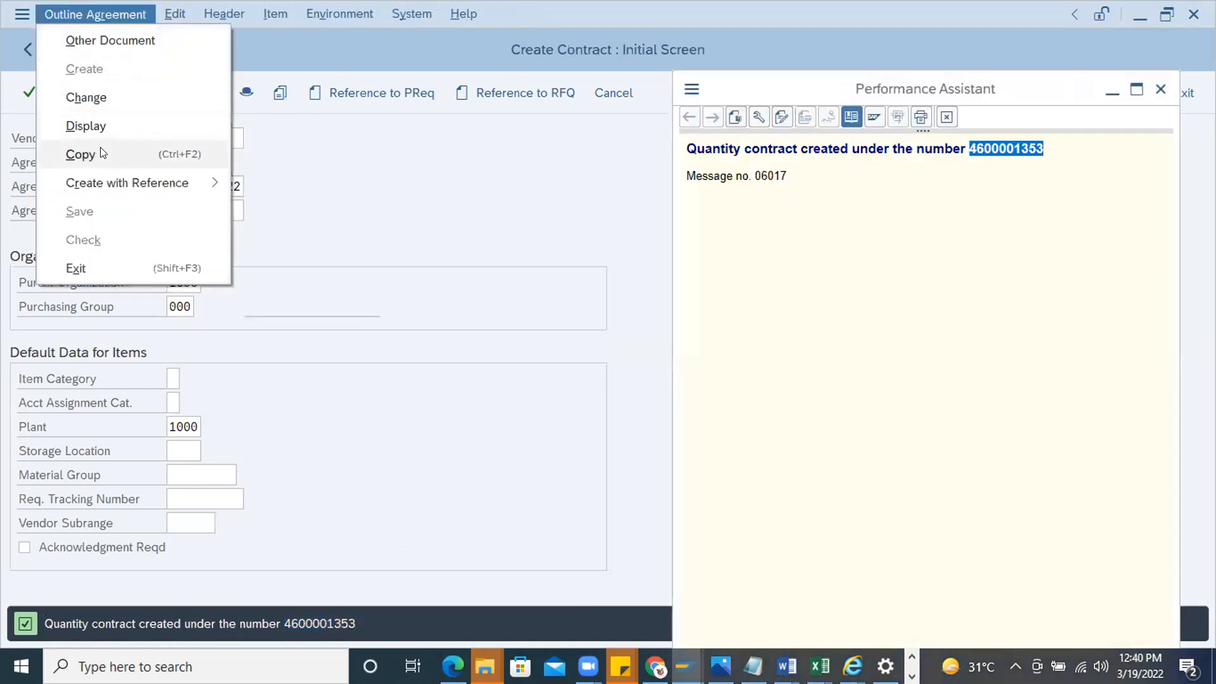
left_click(101, 127)
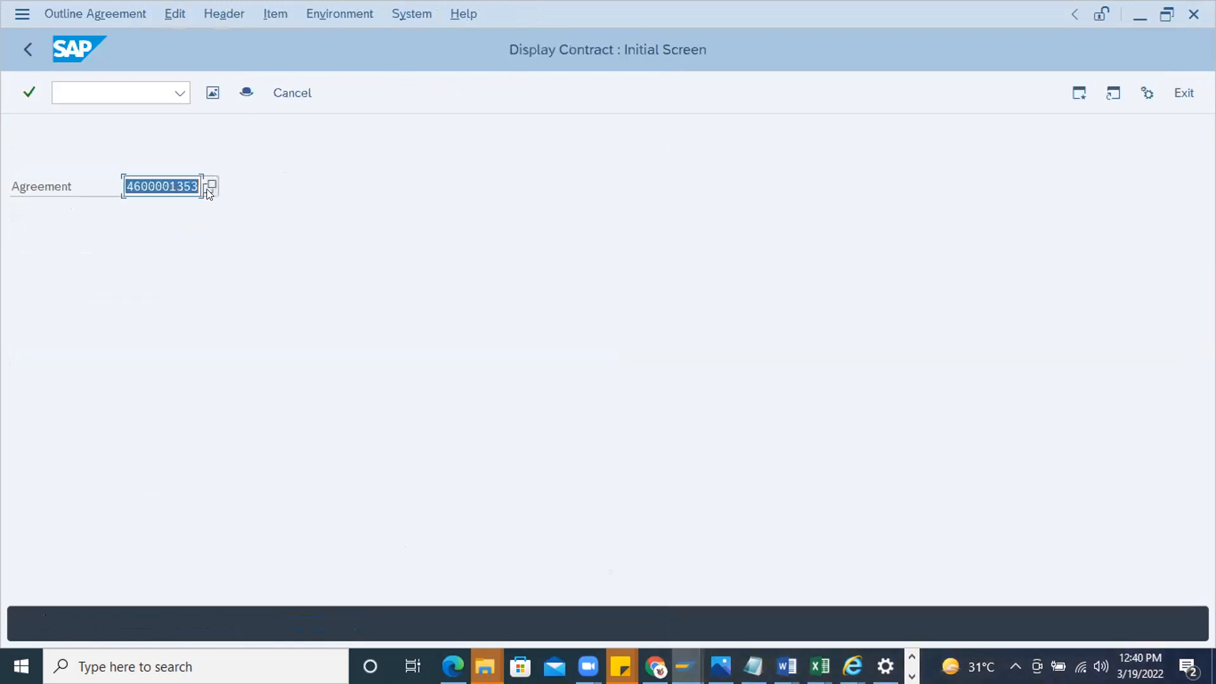
key("Return")
left_click(409, 94)
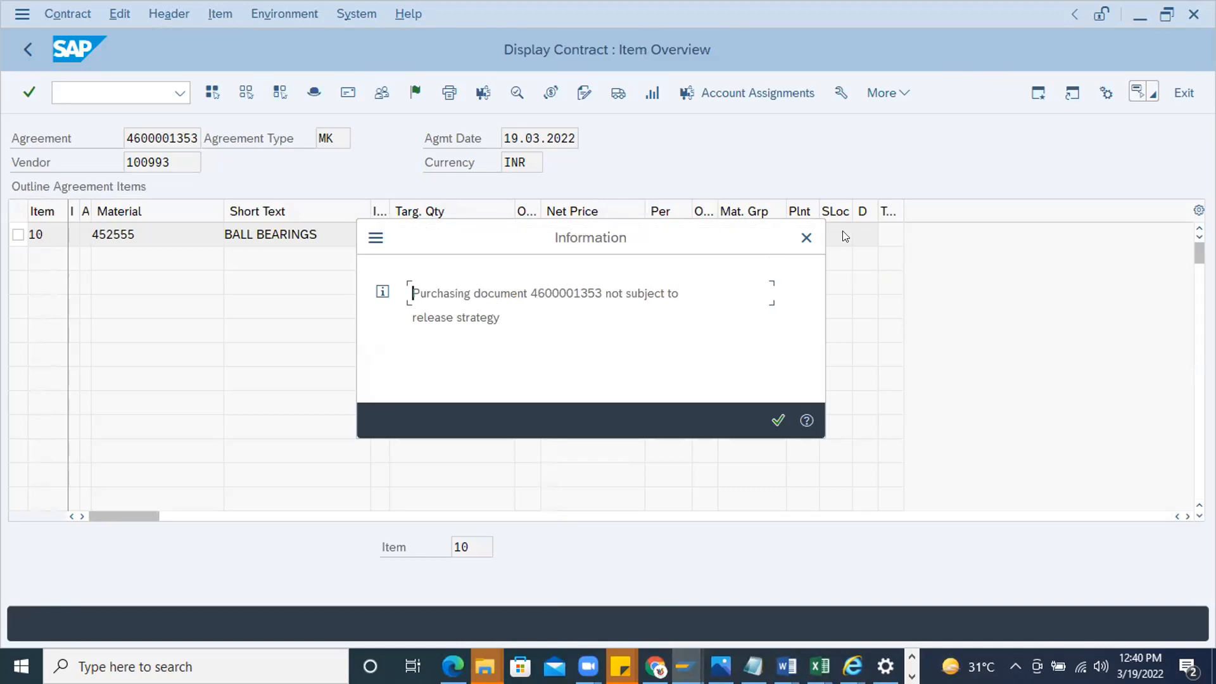
left_click(807, 237)
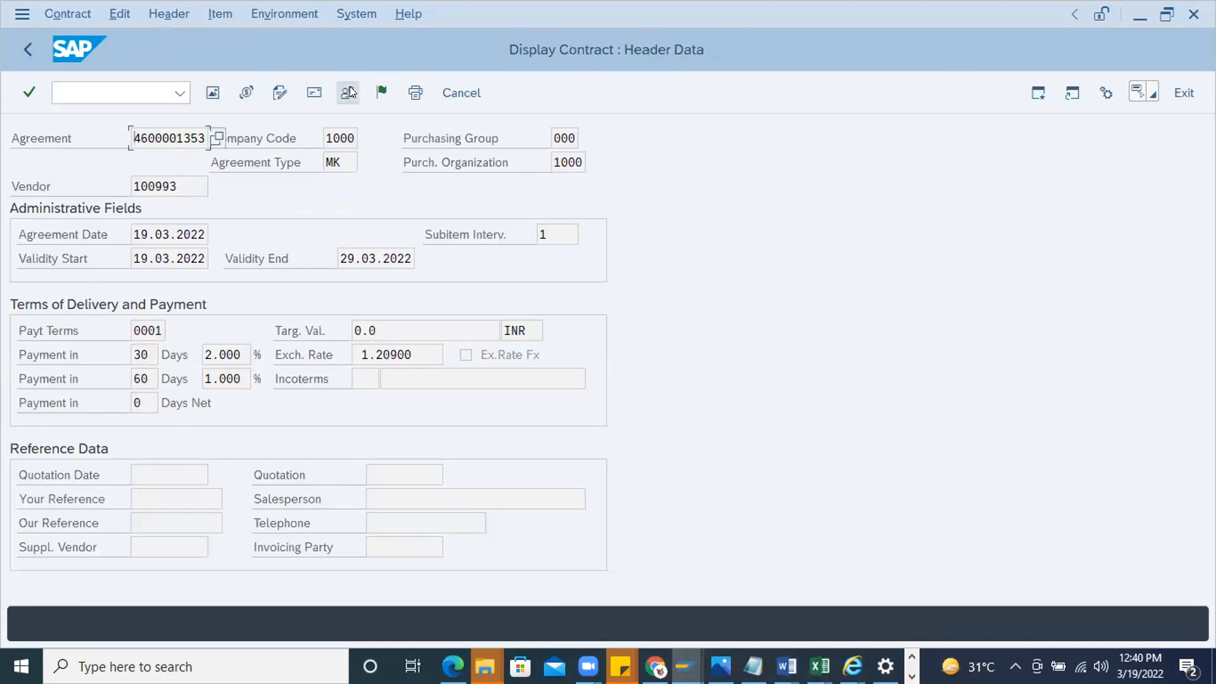
Copy the material number from the contract's item overview and start the purchase order transaction me21n in a new session
left_click(28, 50)
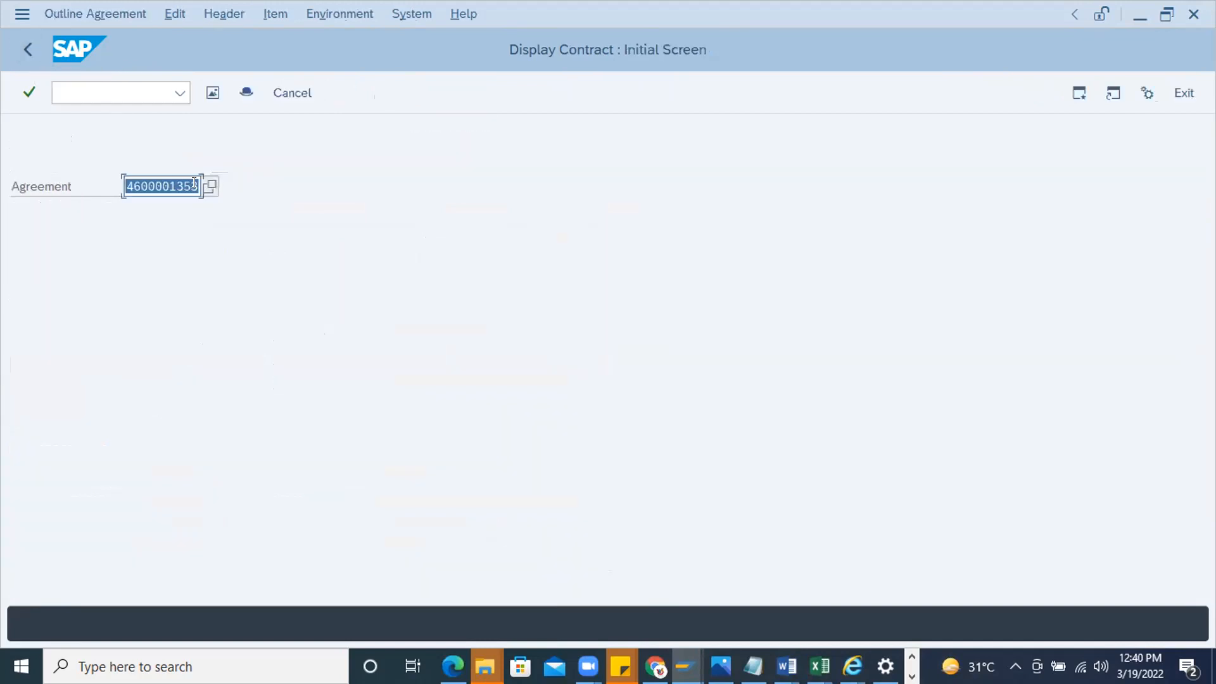
key("Return")
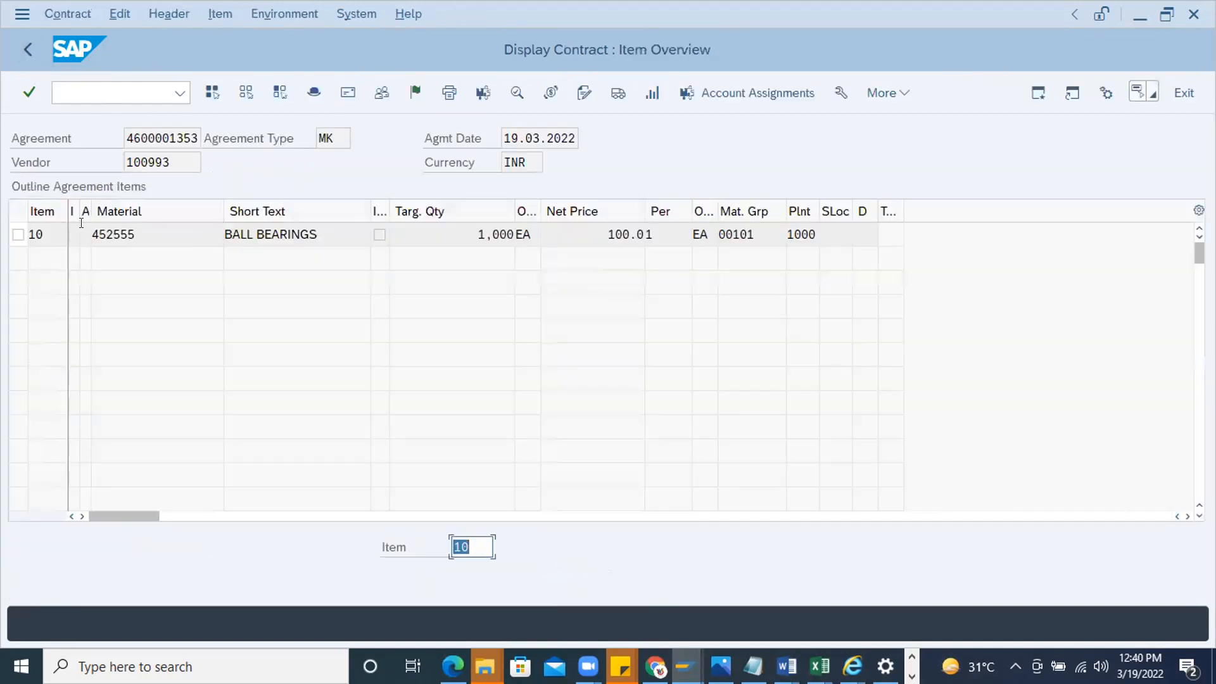
left_click_drag(135, 235, 8, 207)
key("ctrl+c")
left_click(1042, 94)
type("me21n")
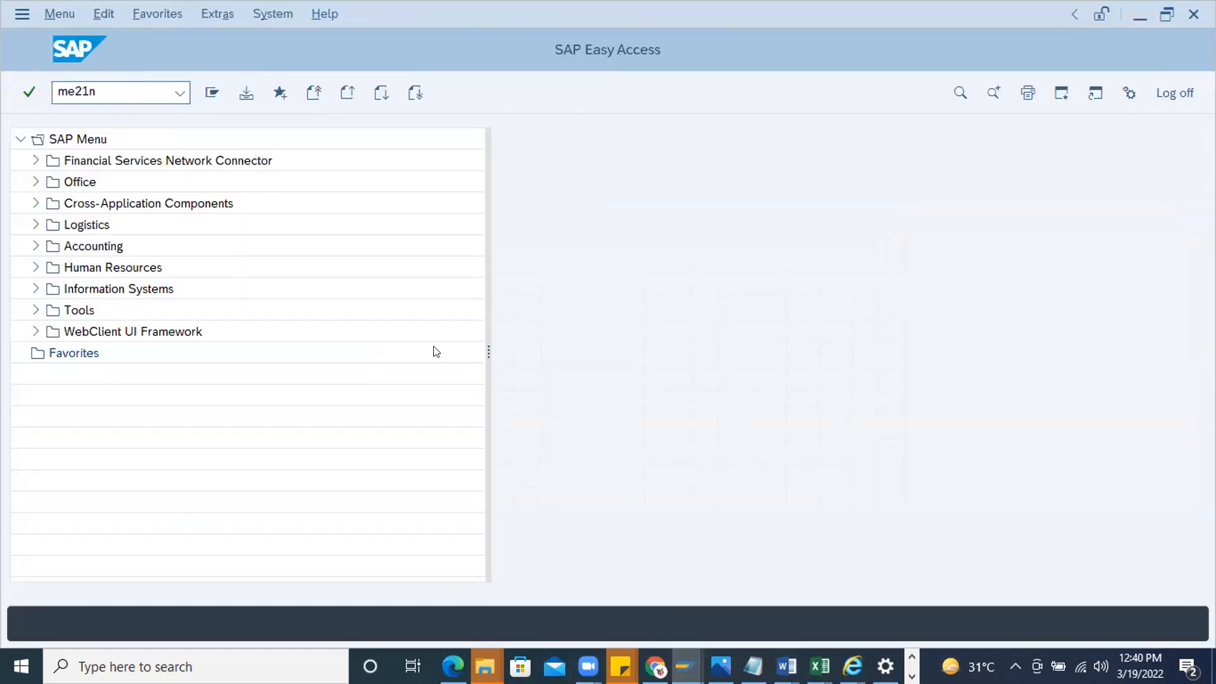
key("Return")
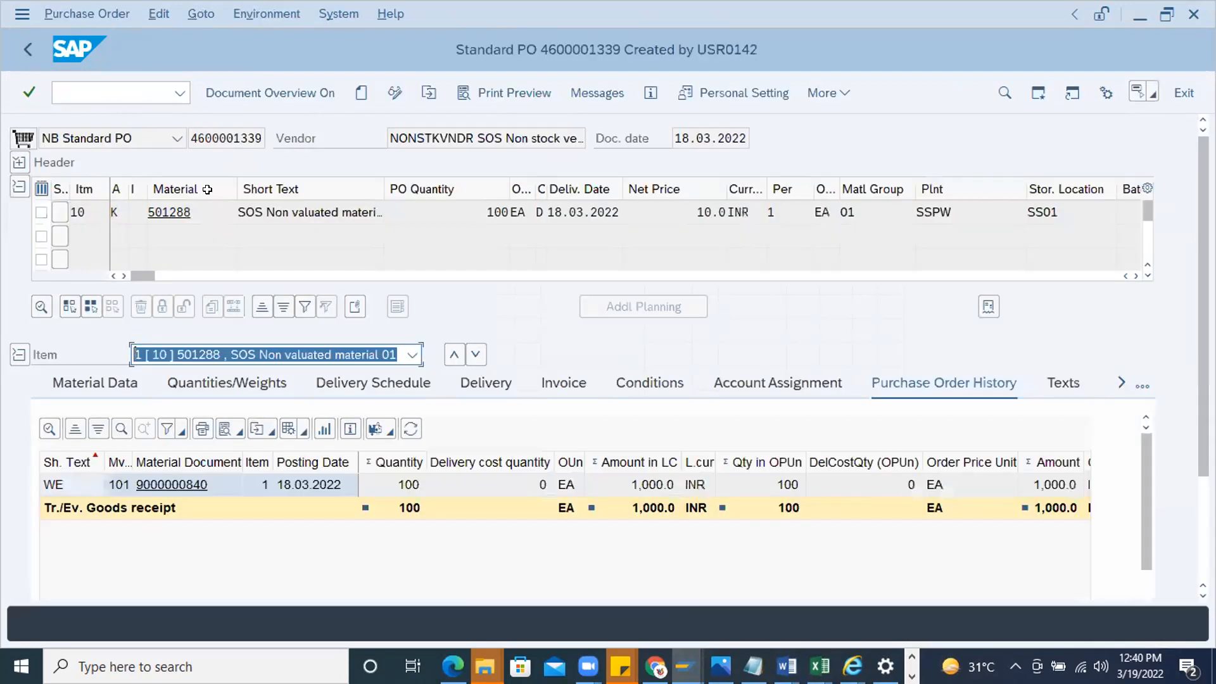
Create a new standard purchase order with material 452555 in plant 1000 as its first item
left_click(360, 96)
left_click(167, 262)
type("452555")
left_click(933, 255)
type("1000")
key("Return")
Set the purchase order's purchasing organization to 1000 and its purchasing group to 000
type("1000")
left_click(177, 225)
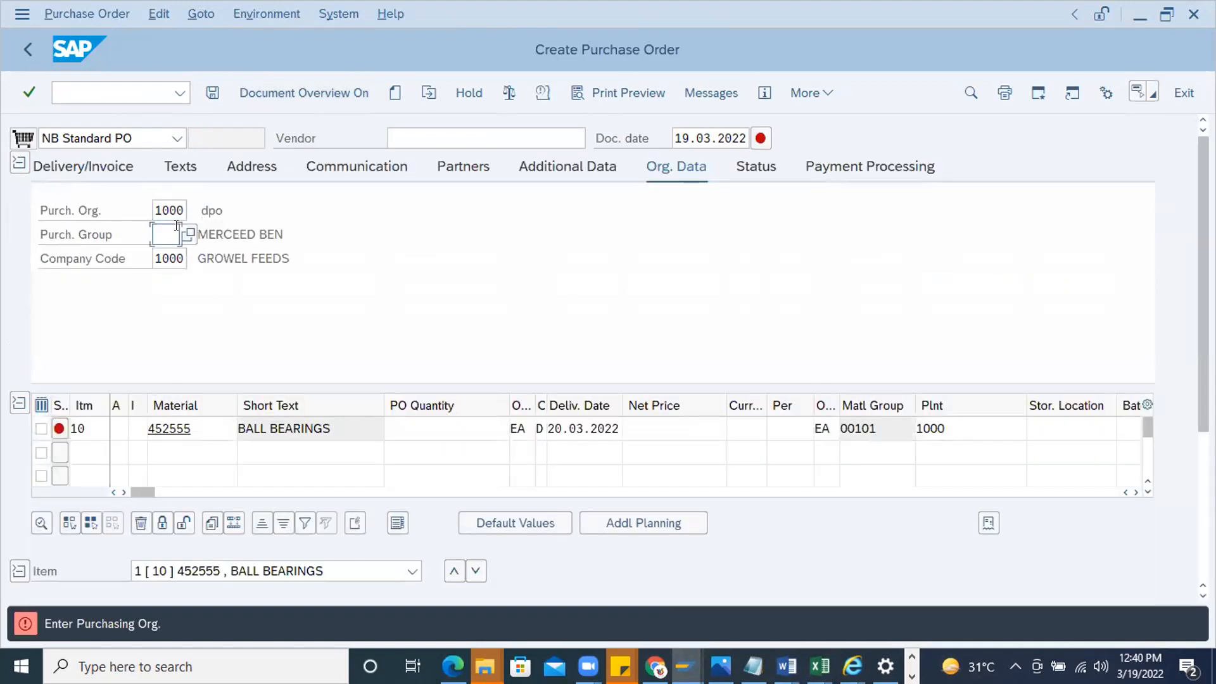
type("000")
key("Return")
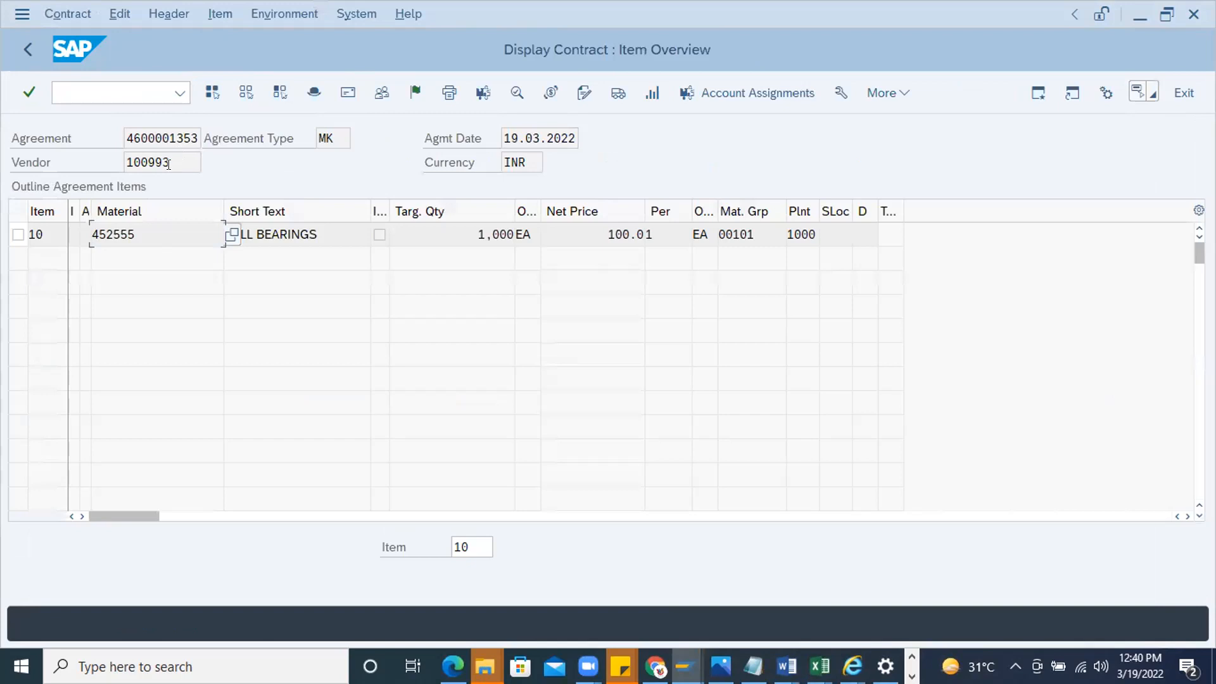
Copy the vendor number from the displayed contract and paste it as the purchase order's vendor
left_click_drag(168, 164, 65, 171)
key("ctrl+c")
key("alt+Tab")
left_click(420, 140)
key("ctrl+v")
key("Return")
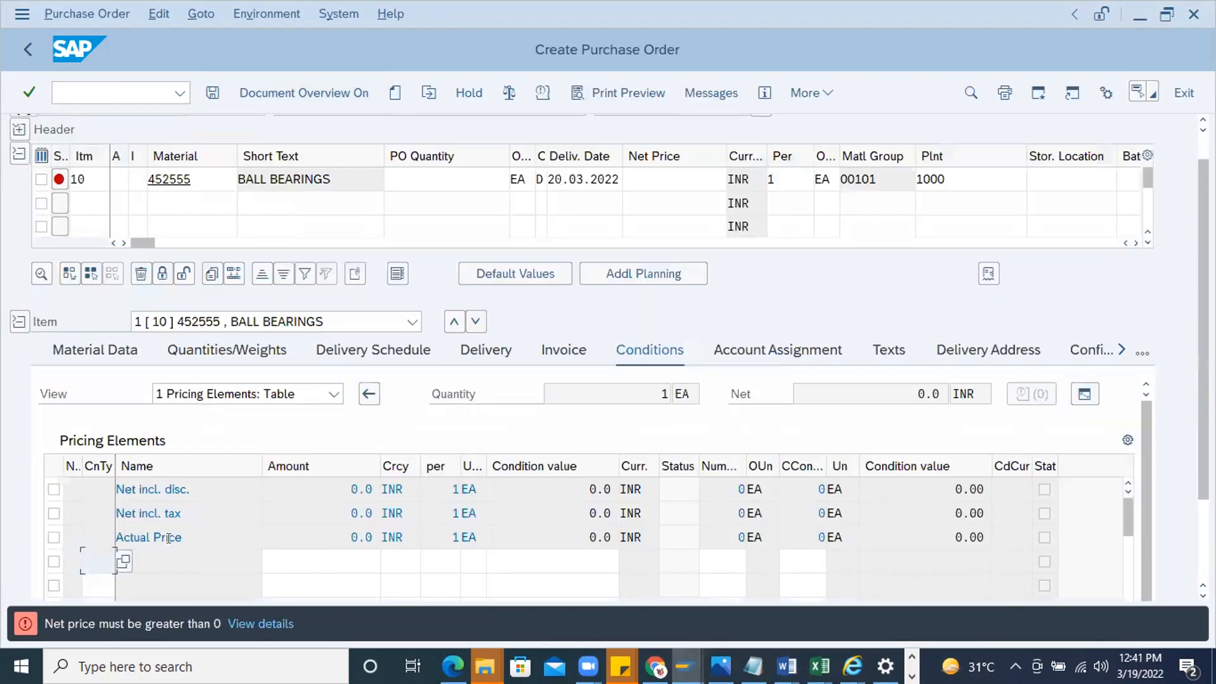
Try to set the ball bearings item's net price to 100
left_click(680, 177)
type("100")
key("Return")
Try to add a PBXX gross price condition of 100 to the ball bearings item
left_click(123, 559)
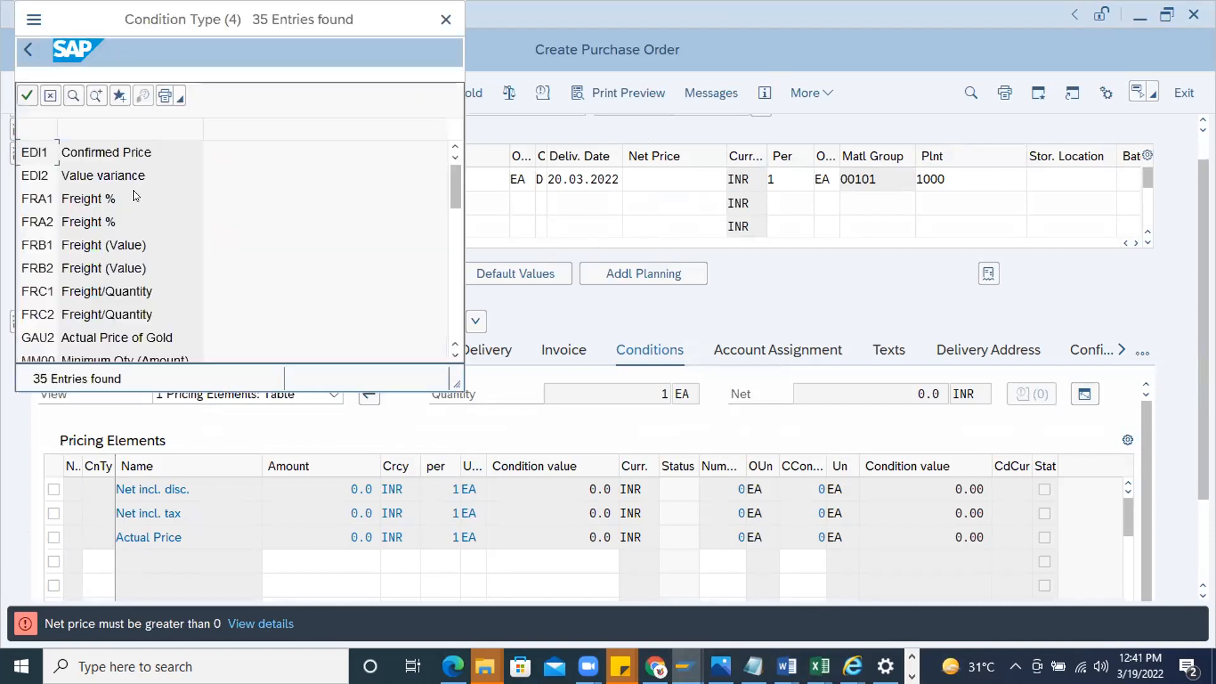
scroll(55, 308, "down", 4)
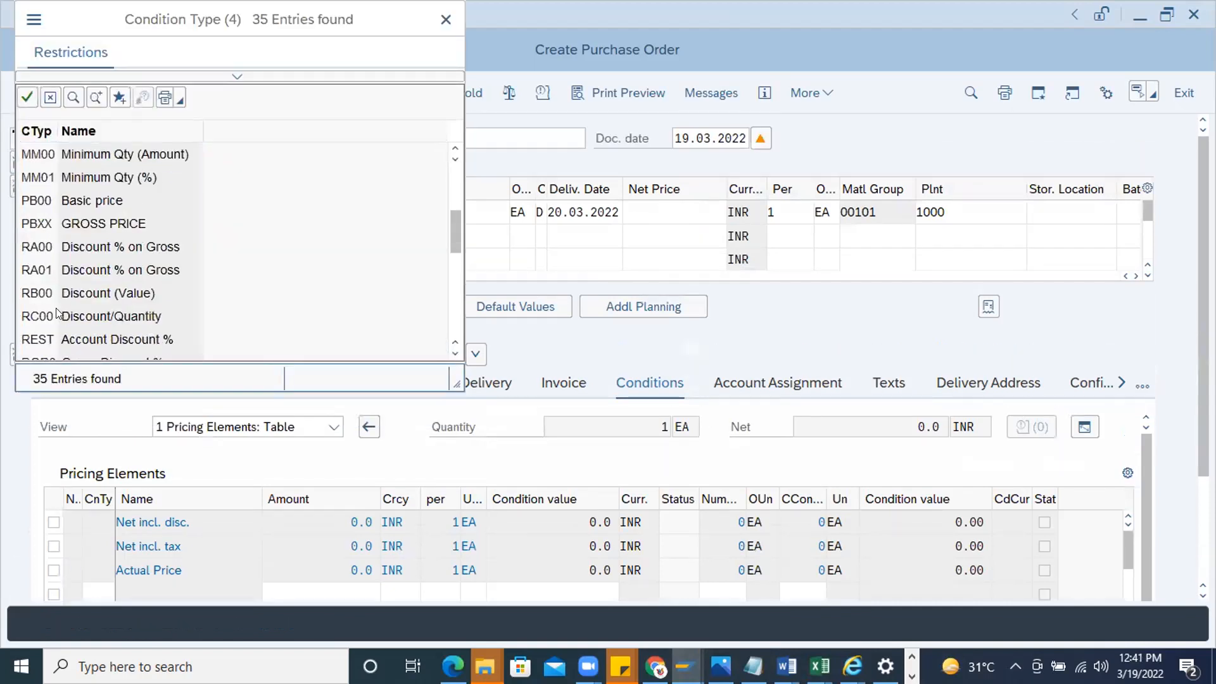
scroll(52, 313, "down", 2)
scroll(52, 311, "down", 3)
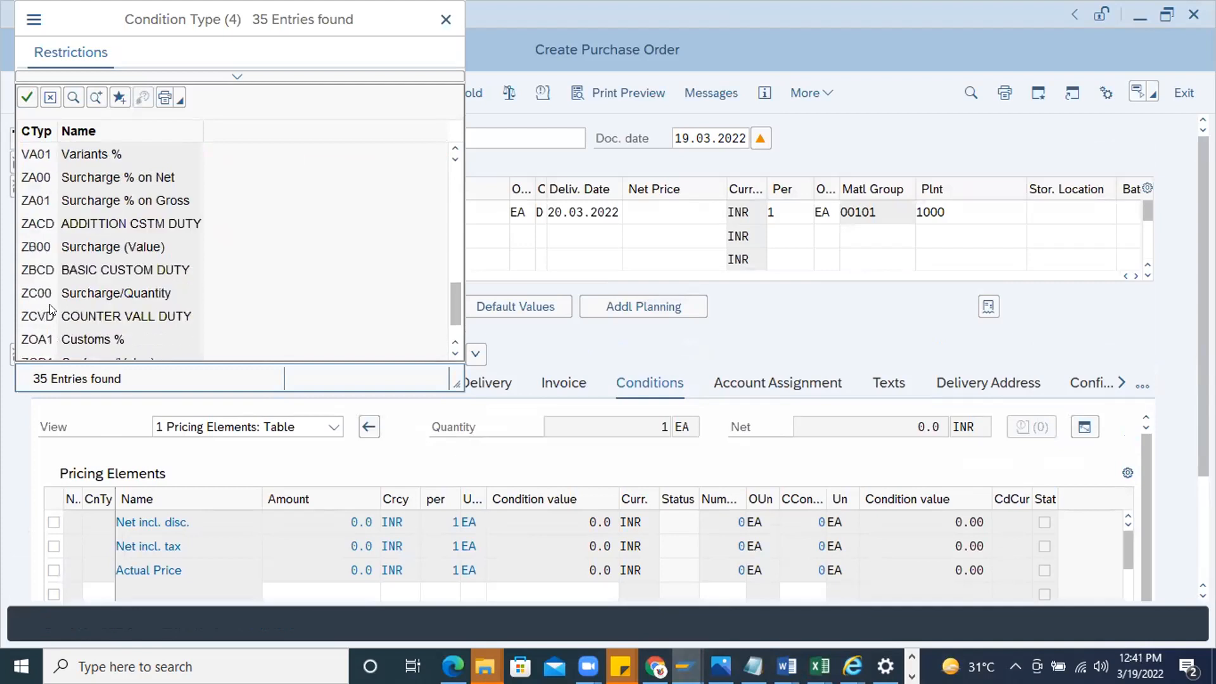
scroll(52, 311, "up", 2)
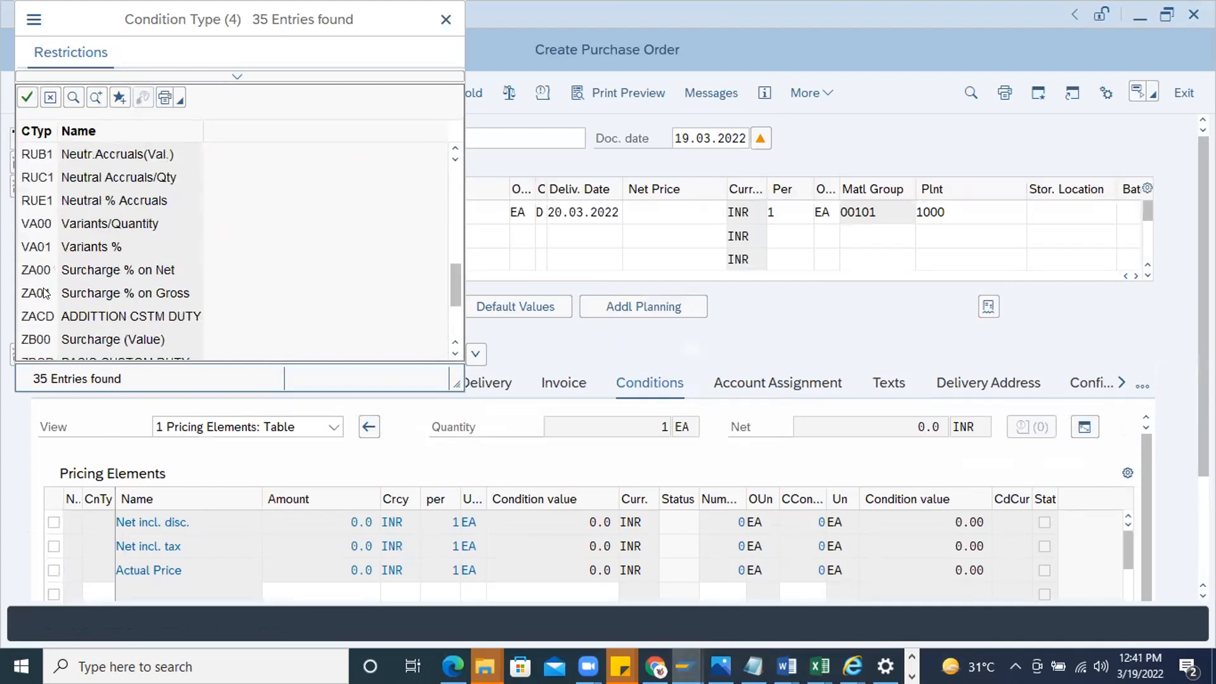
scroll(57, 266, "up", 4)
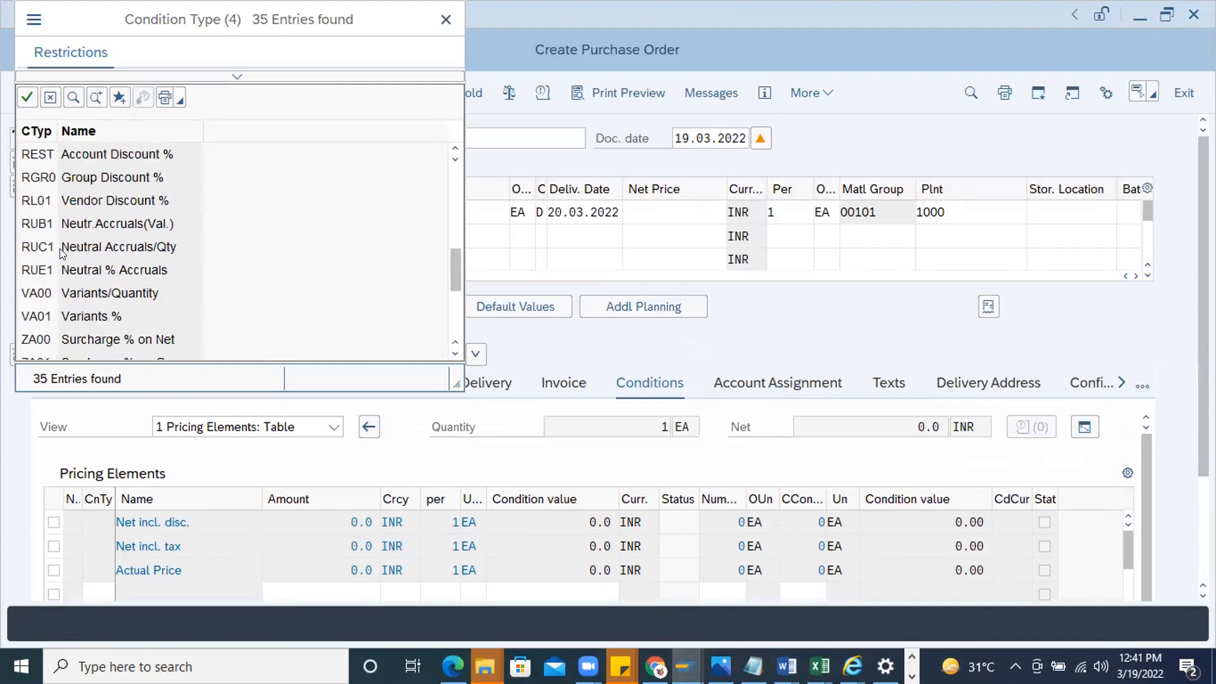
double_click(37, 246)
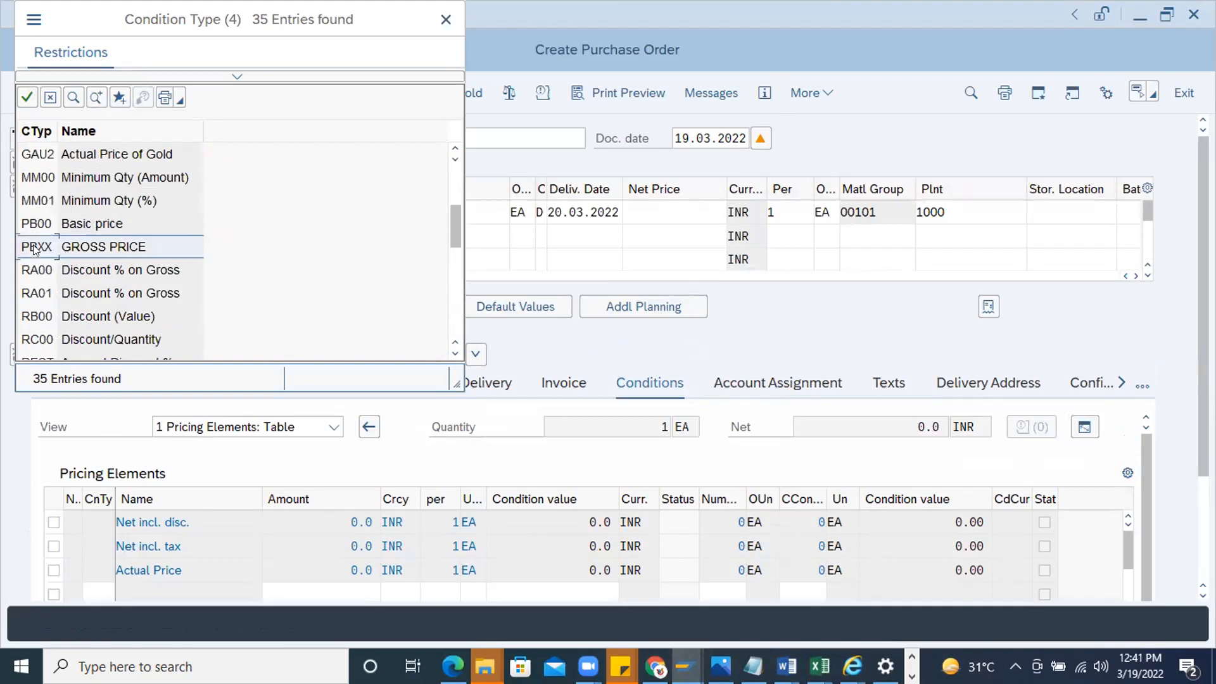
left_click(368, 560)
type("1")
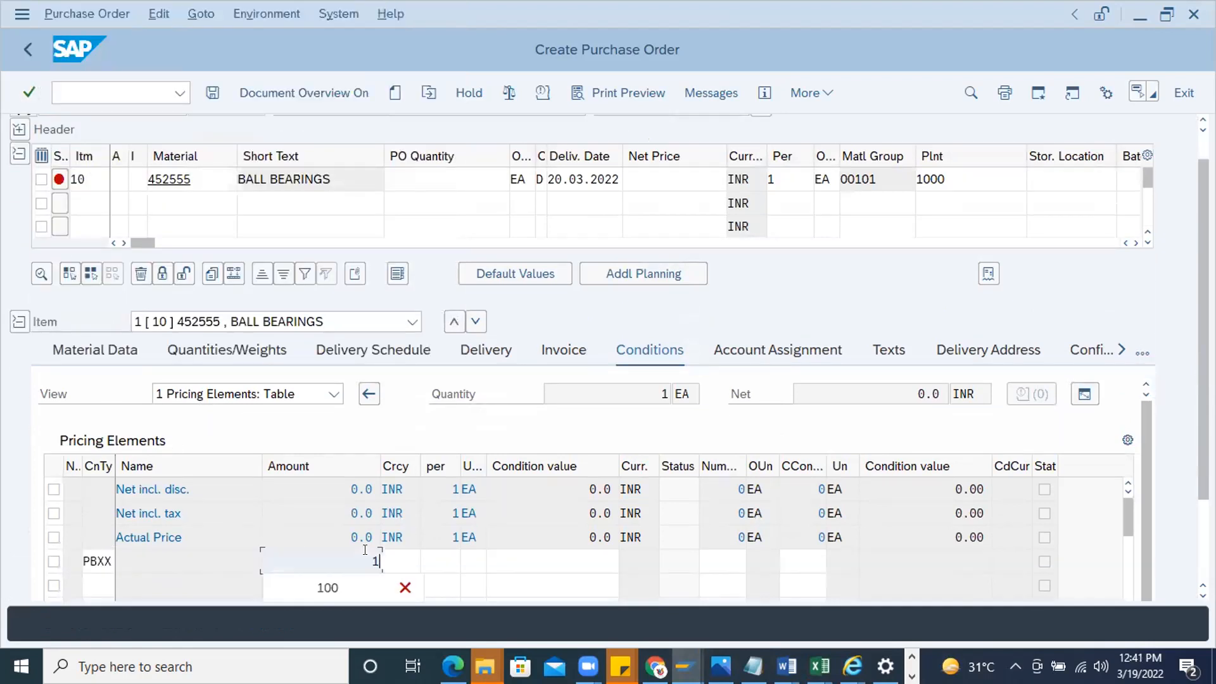
type("00")
key("Return")
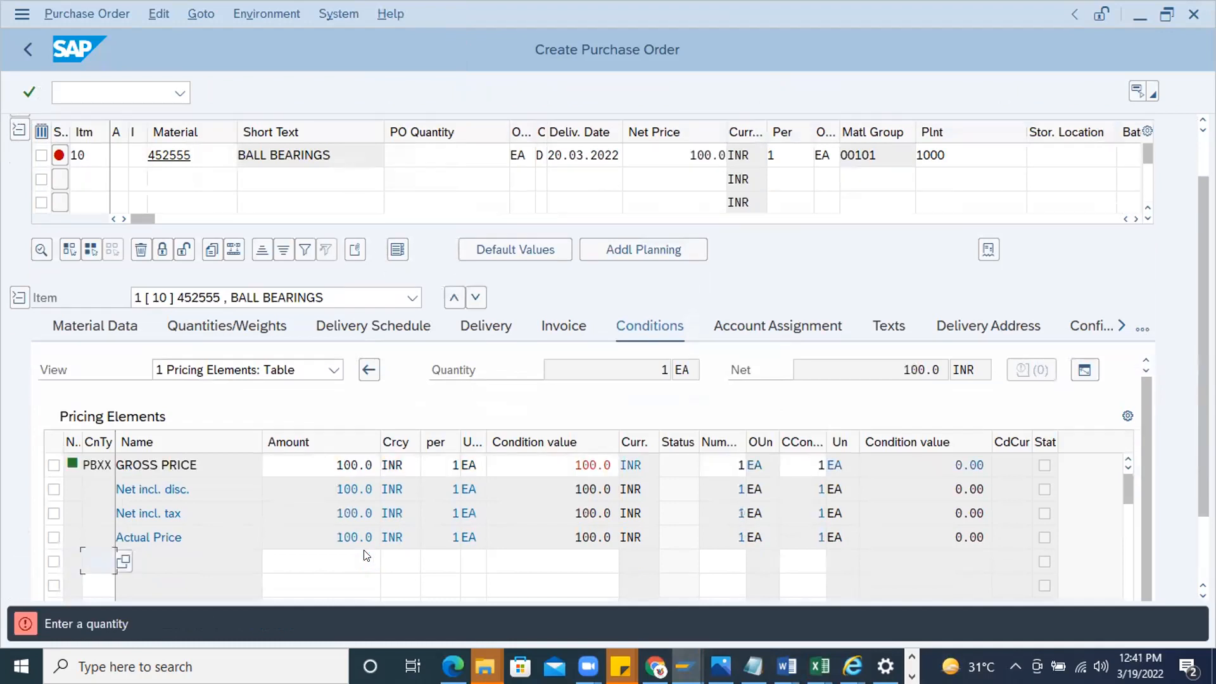
Set the ball bearings item's order quantity to 10
left_click(448, 146)
type("10")
key("Return")
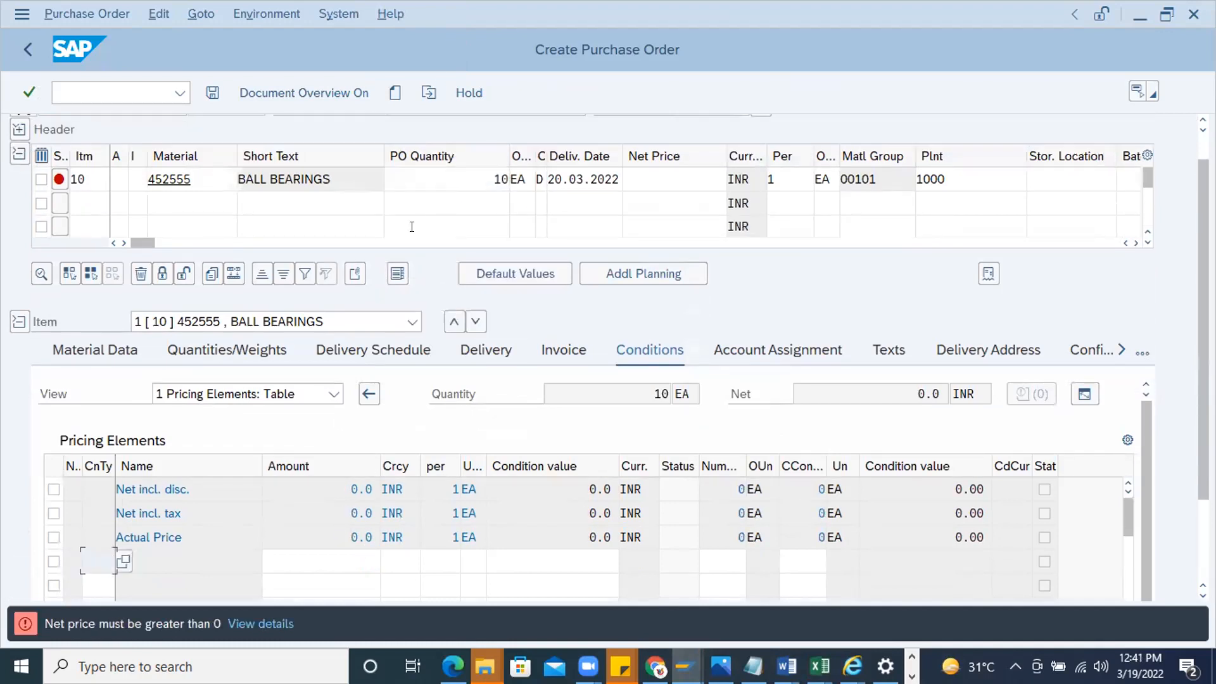
Add the PBXX gross price condition with an amount of 100 to the ball bearings item's pricing
left_click(126, 559)
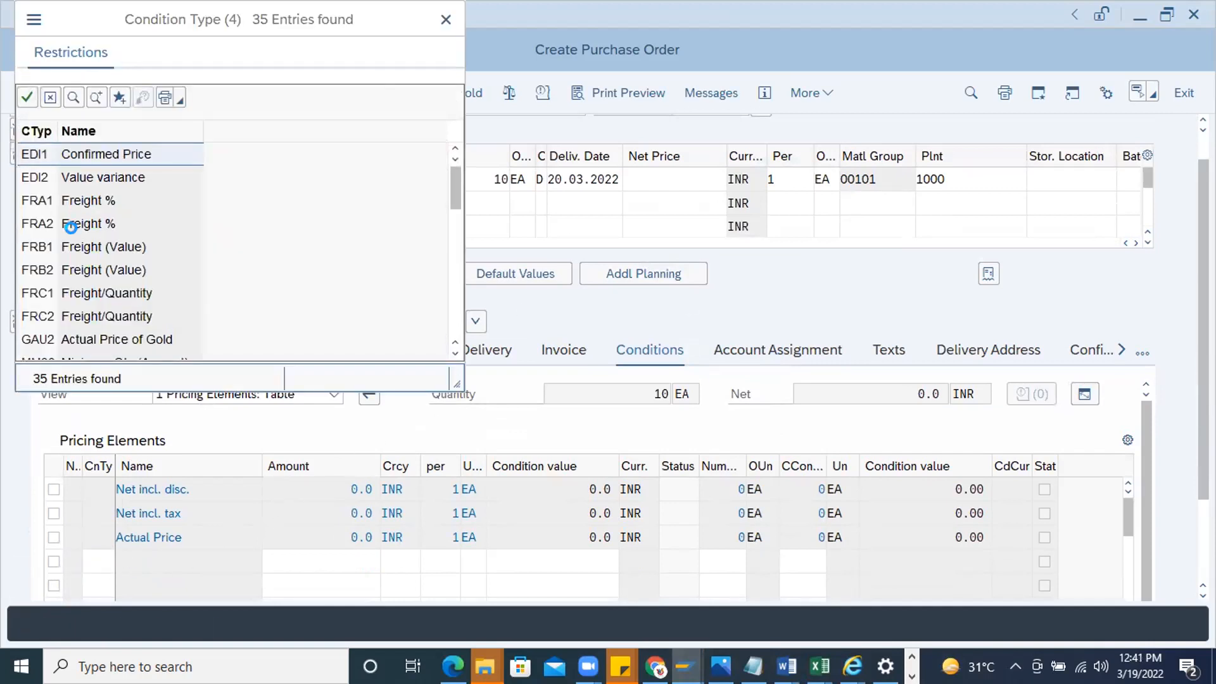
scroll(74, 241, "down", 3)
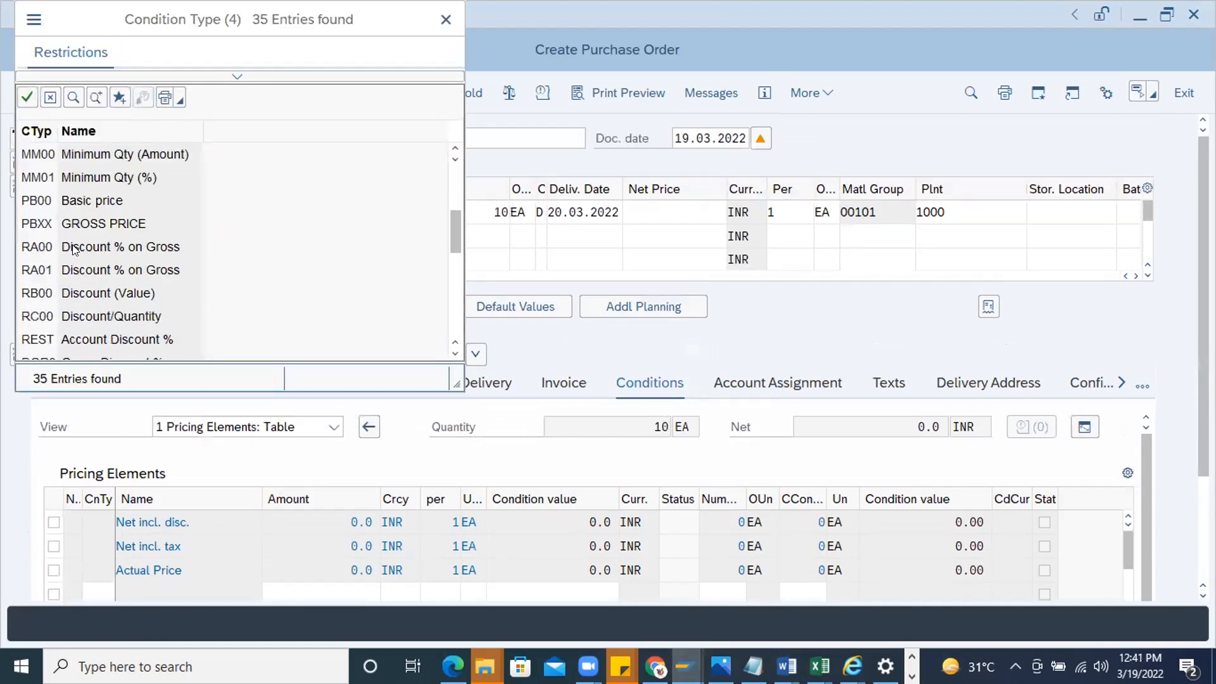
double_click(33, 225)
left_click(307, 556)
type("1")
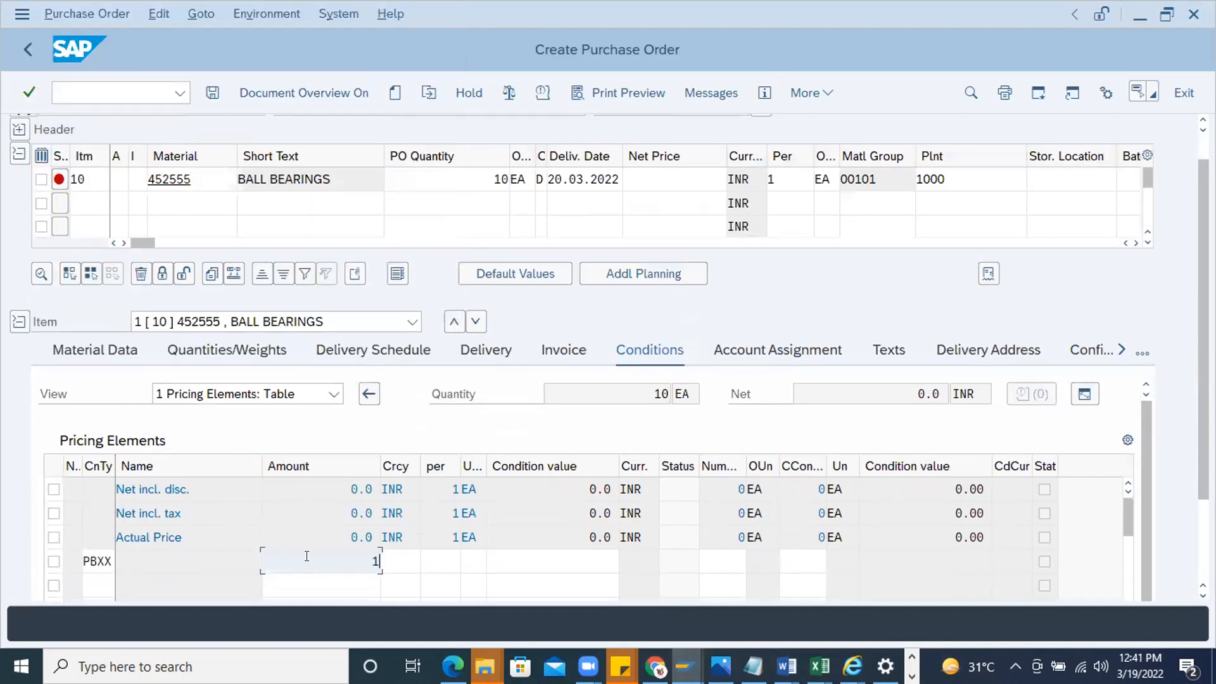
type("00")
key("Return")
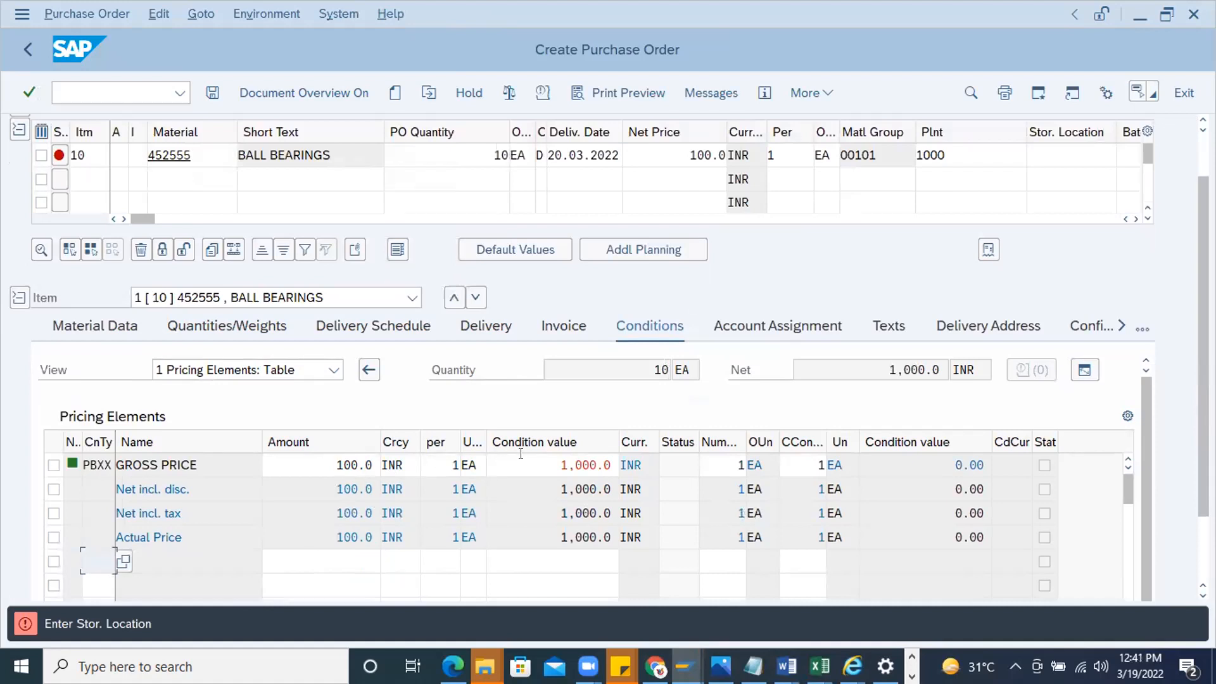
Set the item's storage location to 0001 and check the purchase order for messages
left_click(1046, 150)
type("0001")
key("Return")
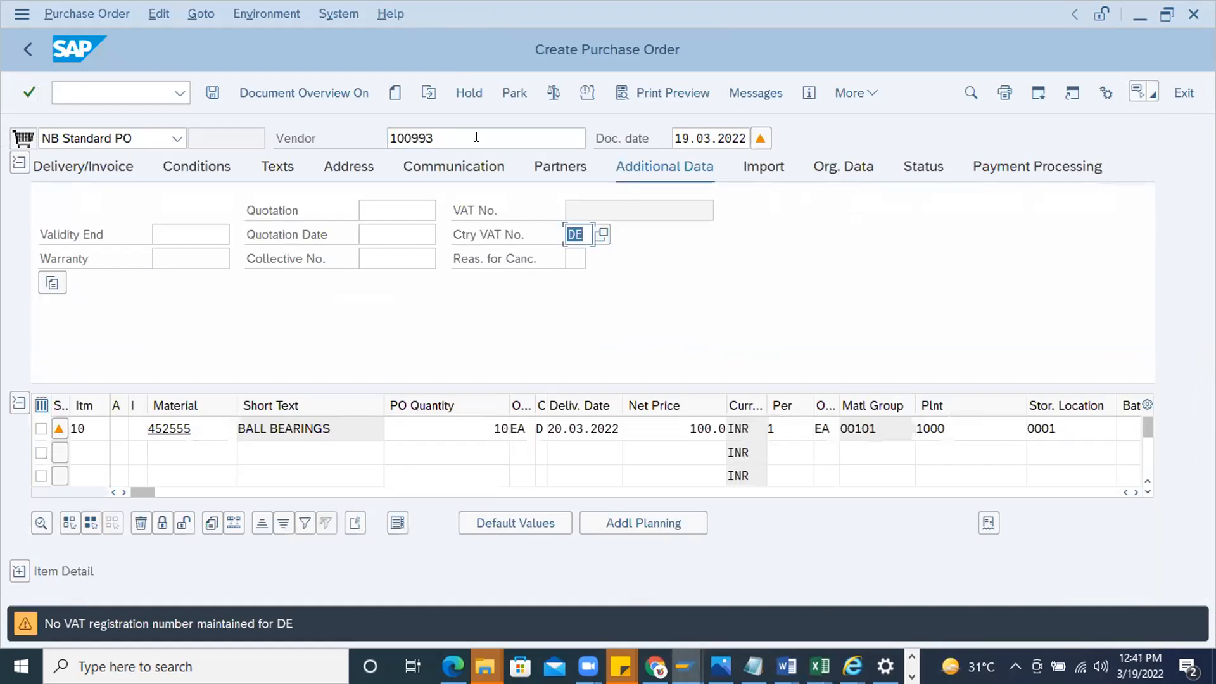
left_click(554, 93)
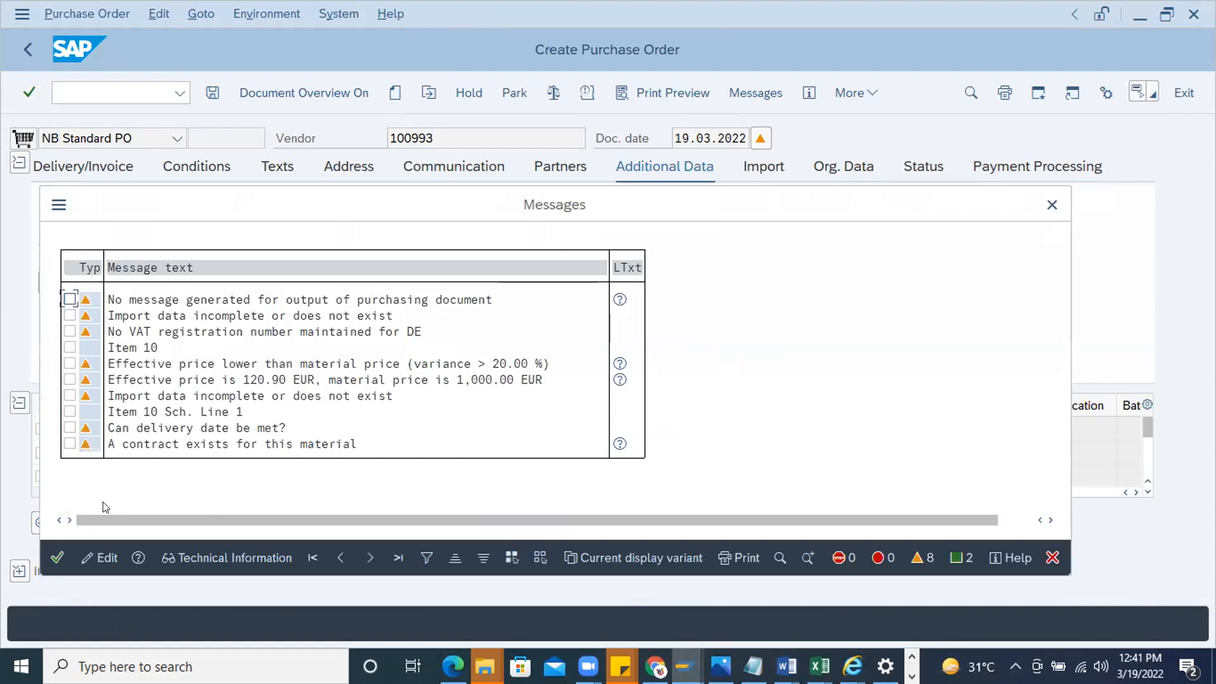
left_click(57, 557)
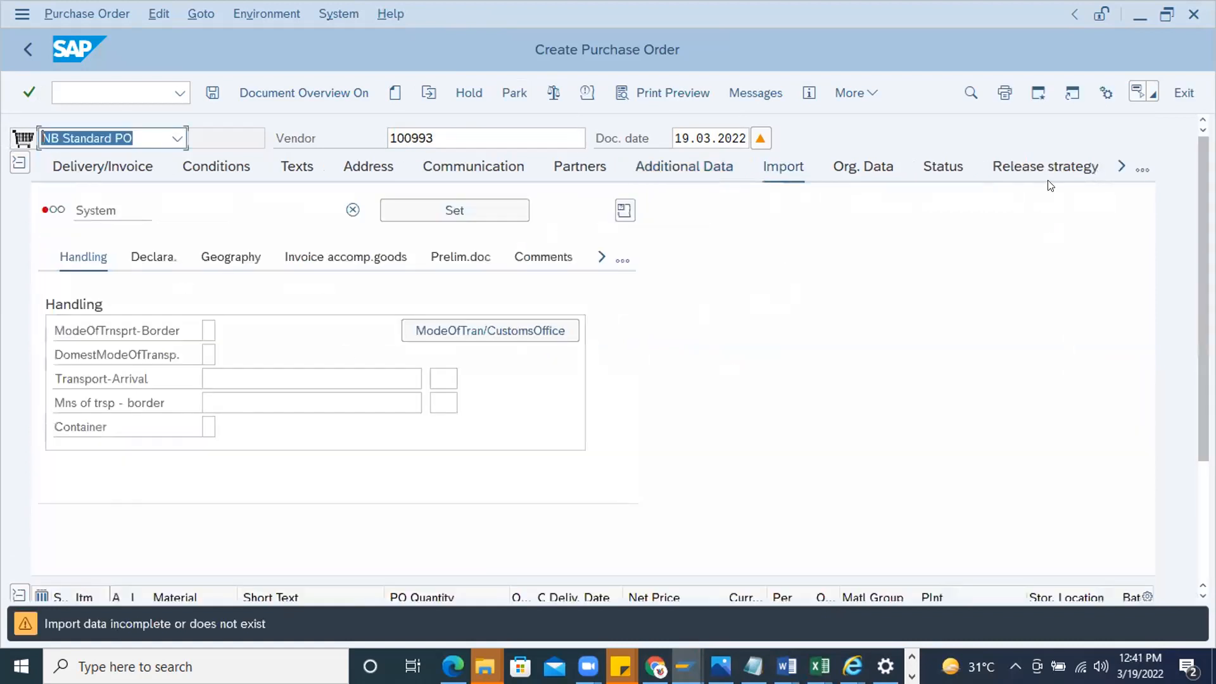
Display the purchase order's release strategy and save the order despite the system messages
left_click(1039, 167)
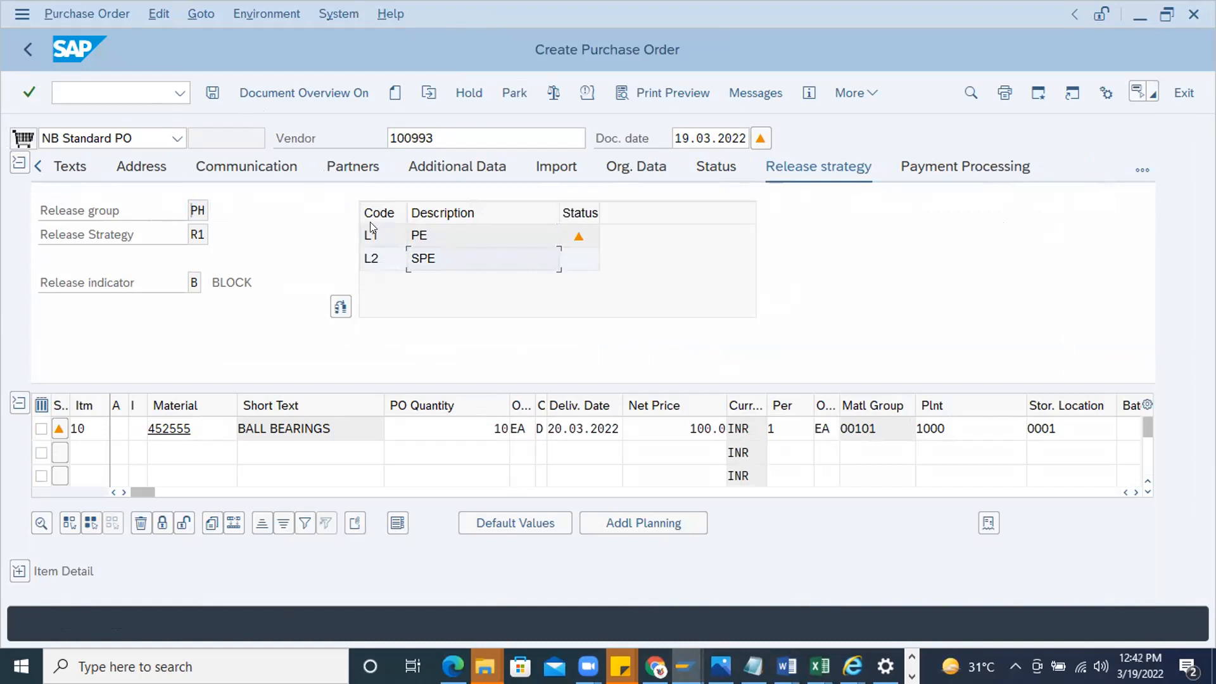
left_click(449, 232)
left_click(213, 94)
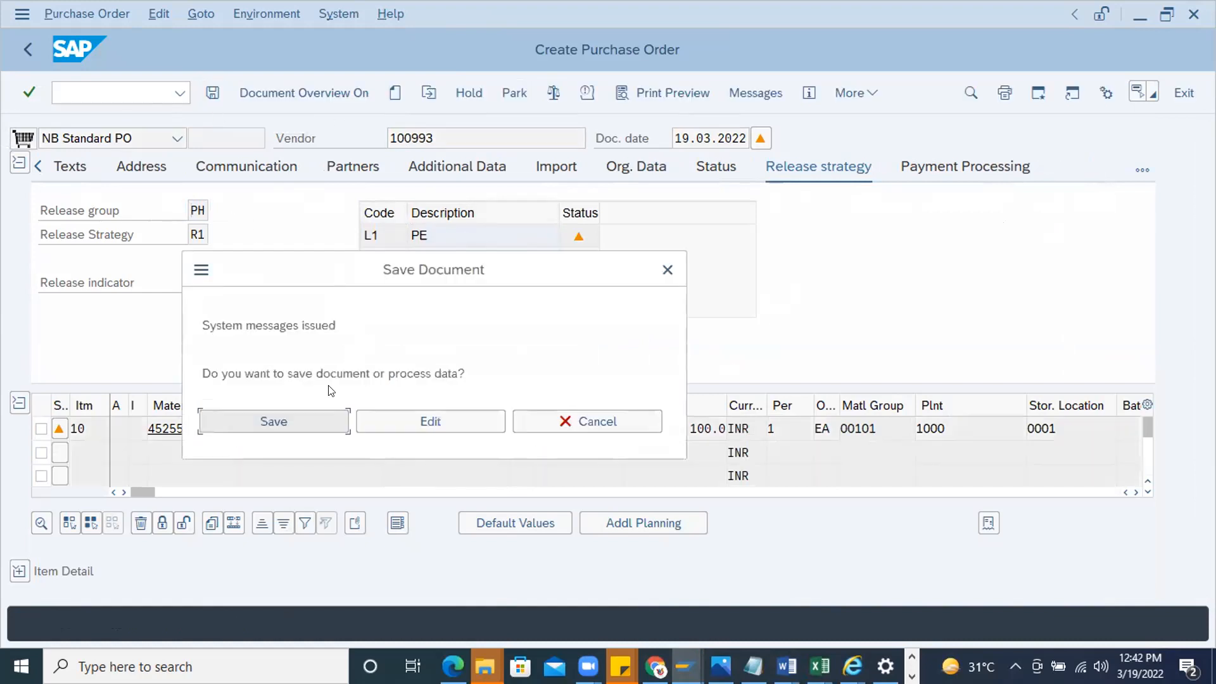
key("Return")
Open the class assignment of release group PH, strategy R1, with transaction CL20N
left_click(81, 94)
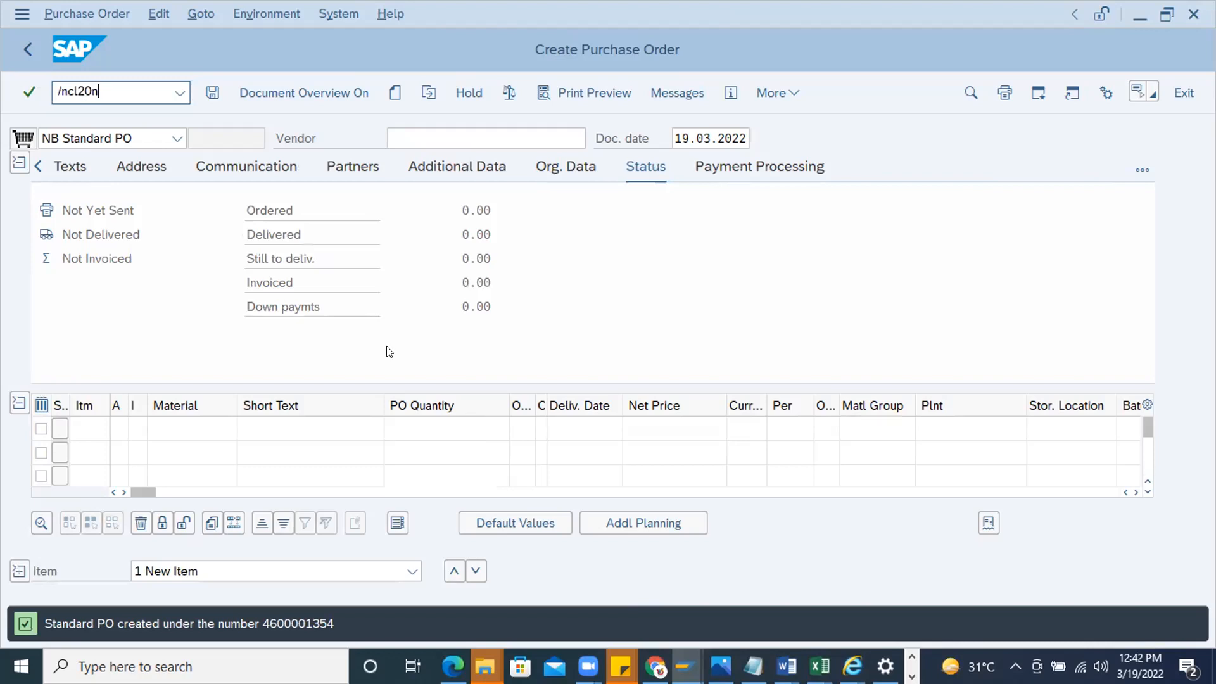
key("Return")
type("PH")
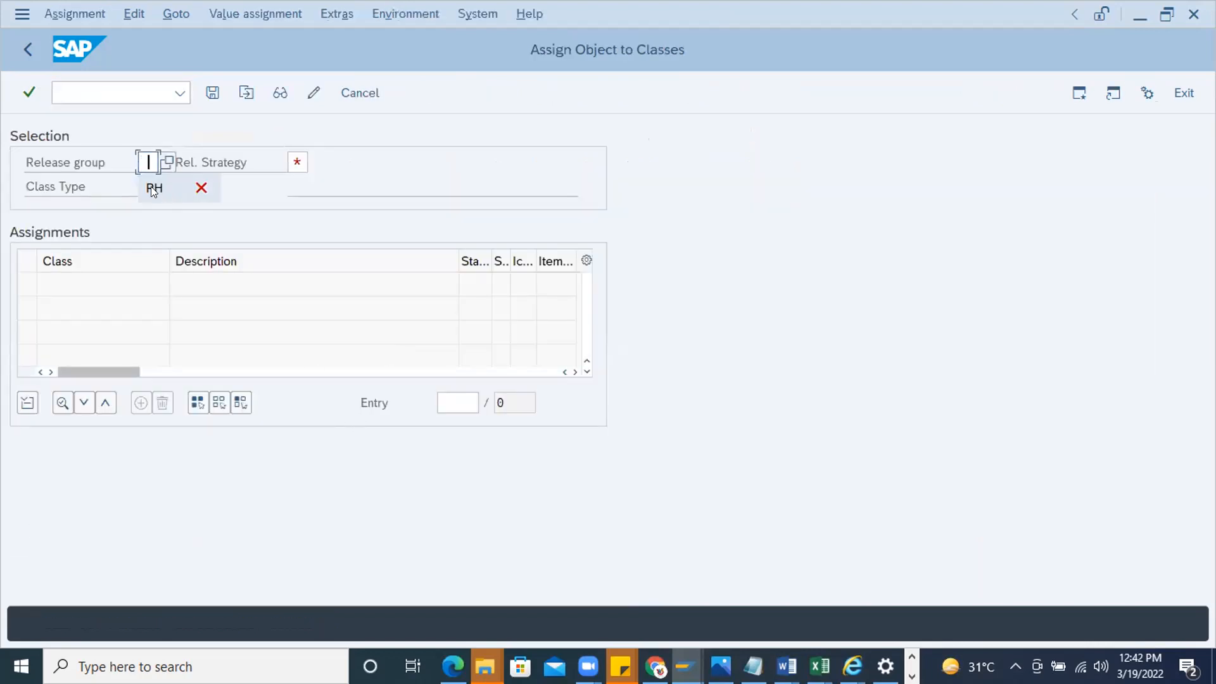
left_click(292, 168)
left_click(302, 186)
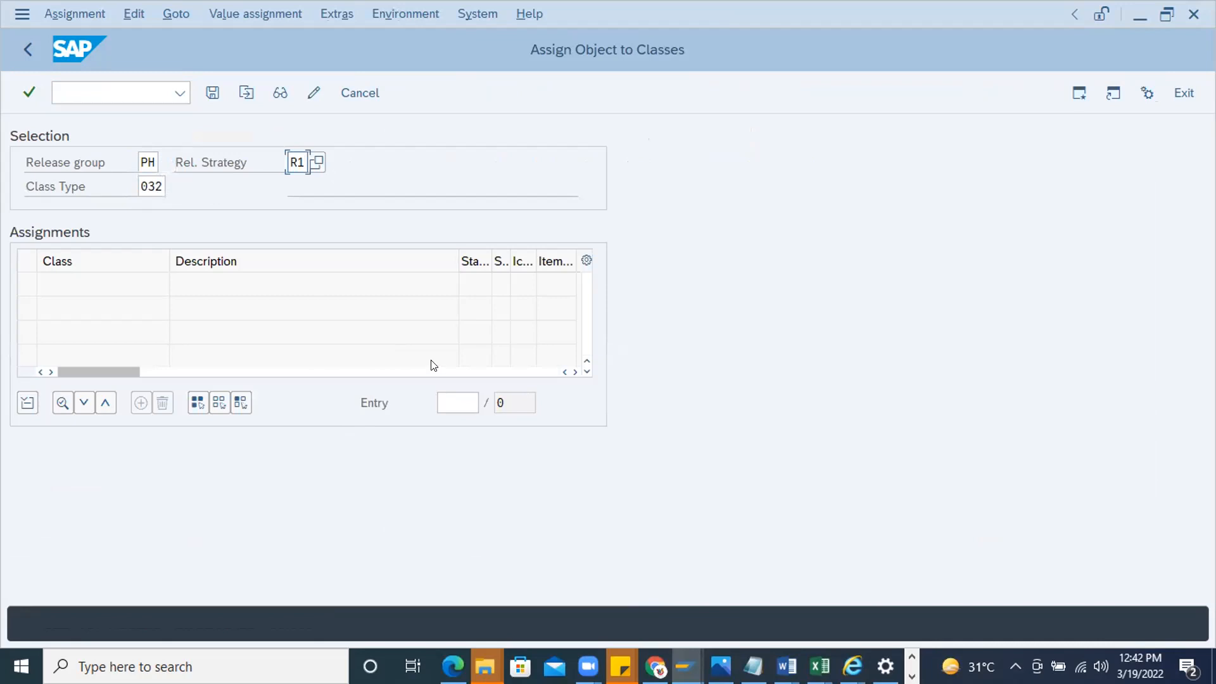
key("Return")
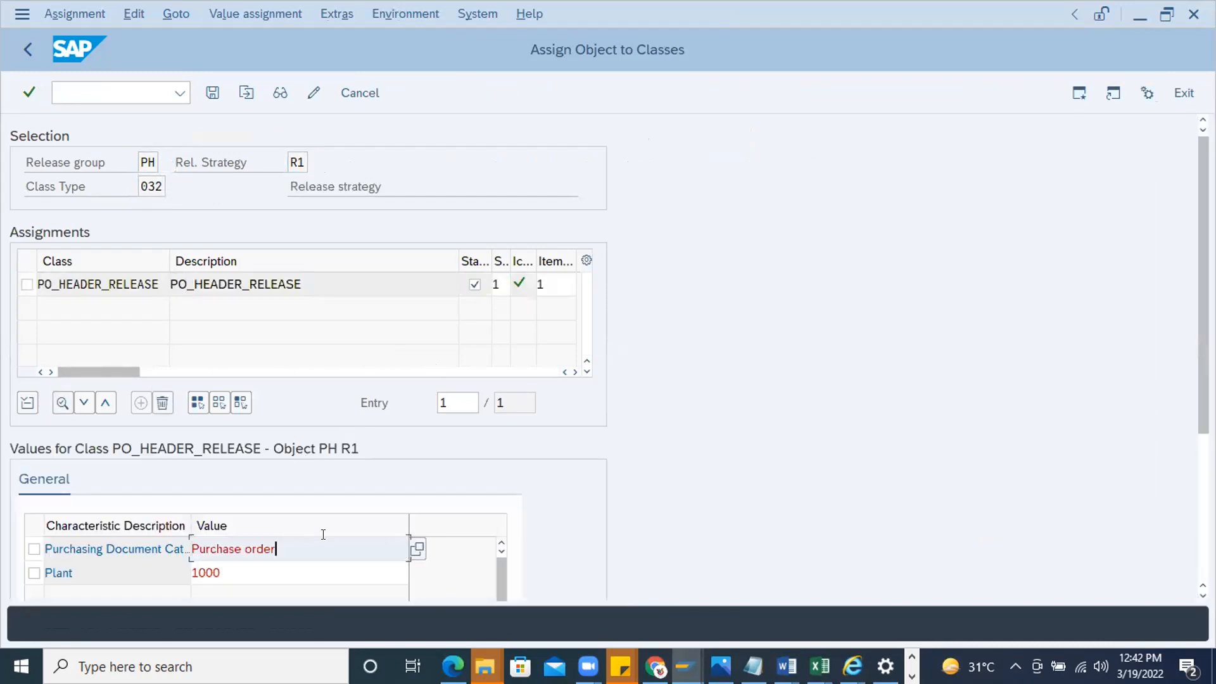
Set the strategy's purchasing document category to contract (K) and save the class assignment
key("shift+Home")
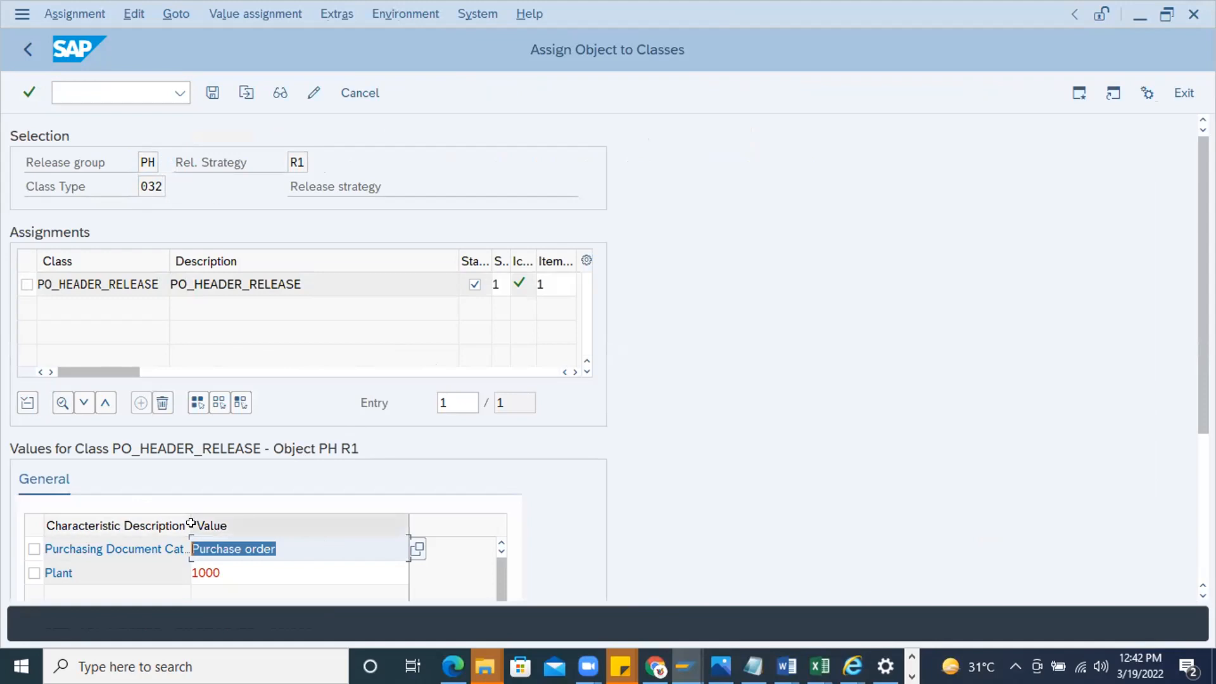
type("K")
key("Return")
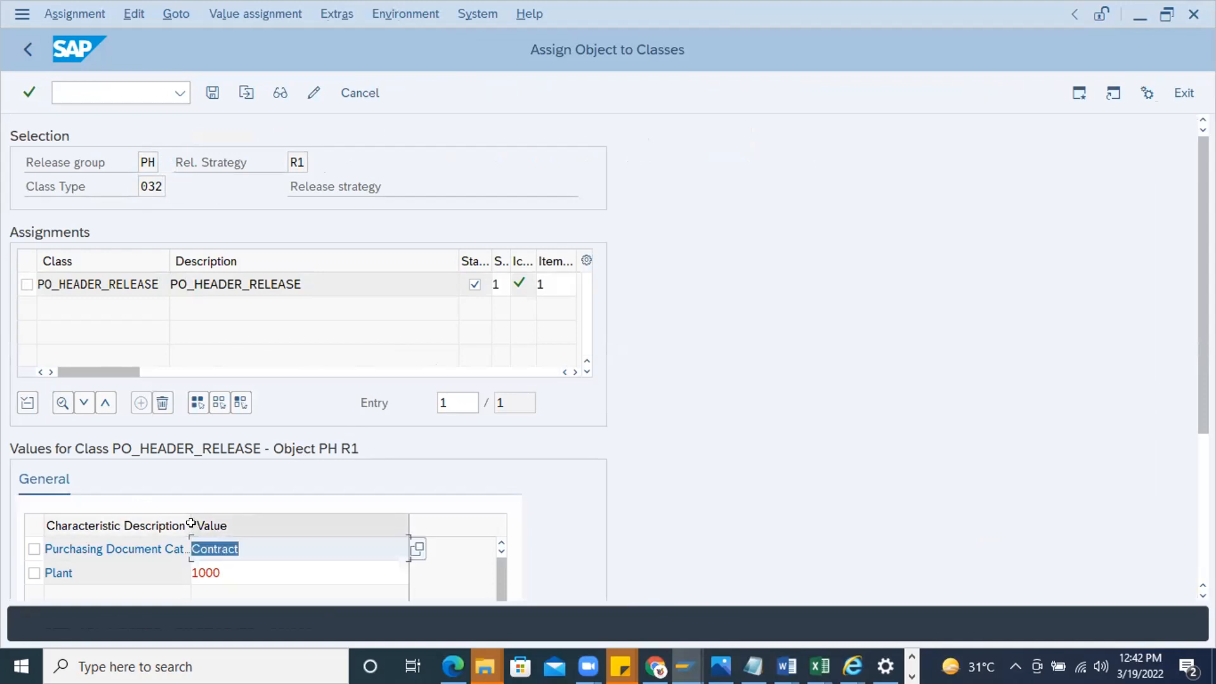
left_click(218, 95)
Go to the purchase order transaction and start a new standard purchase order with the same vendor as the previous order
type("/nme")
type("23n")
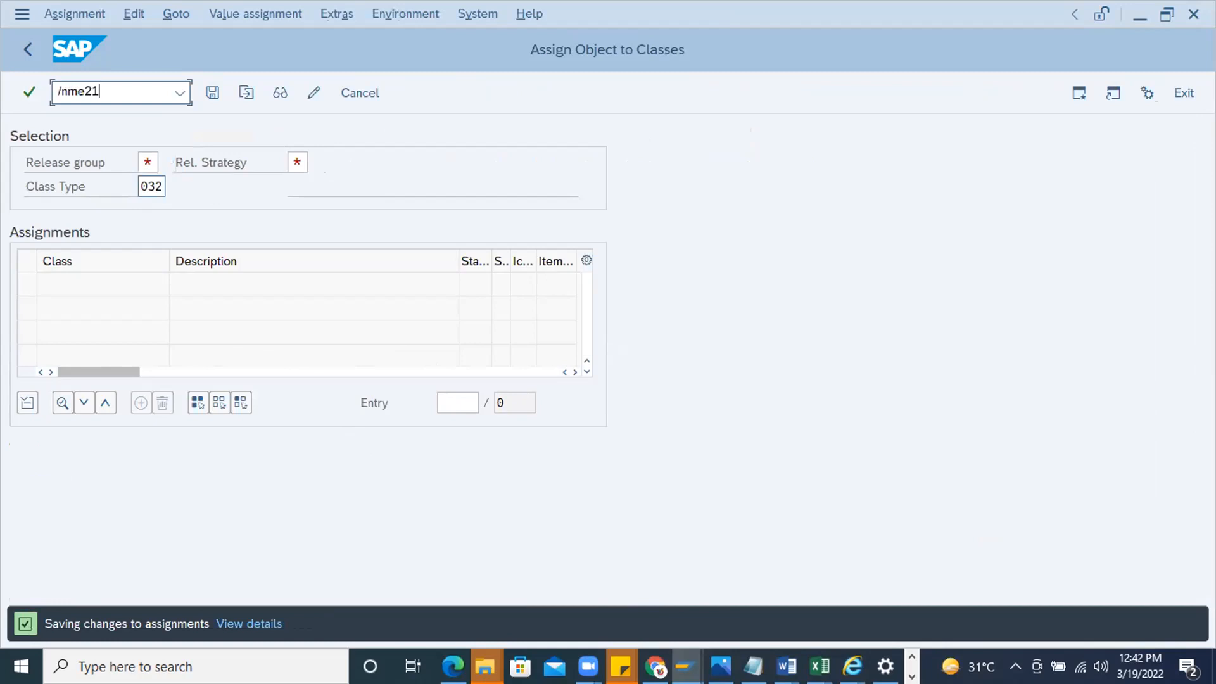
key("Return")
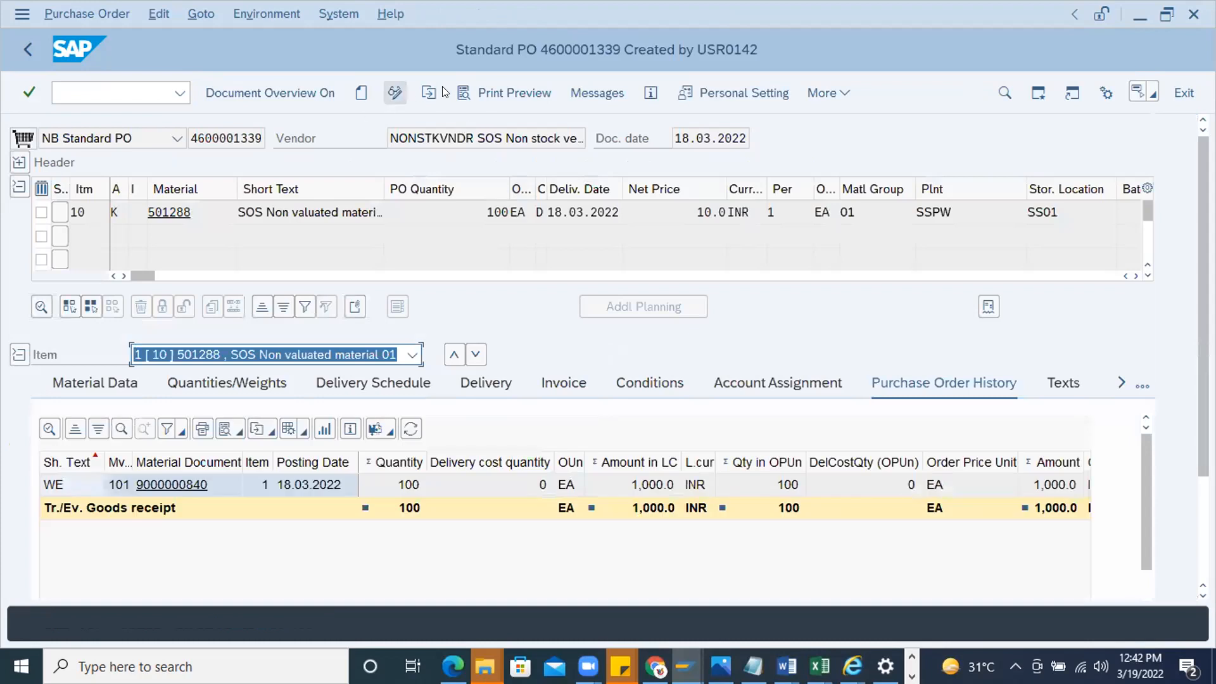
left_click(362, 93)
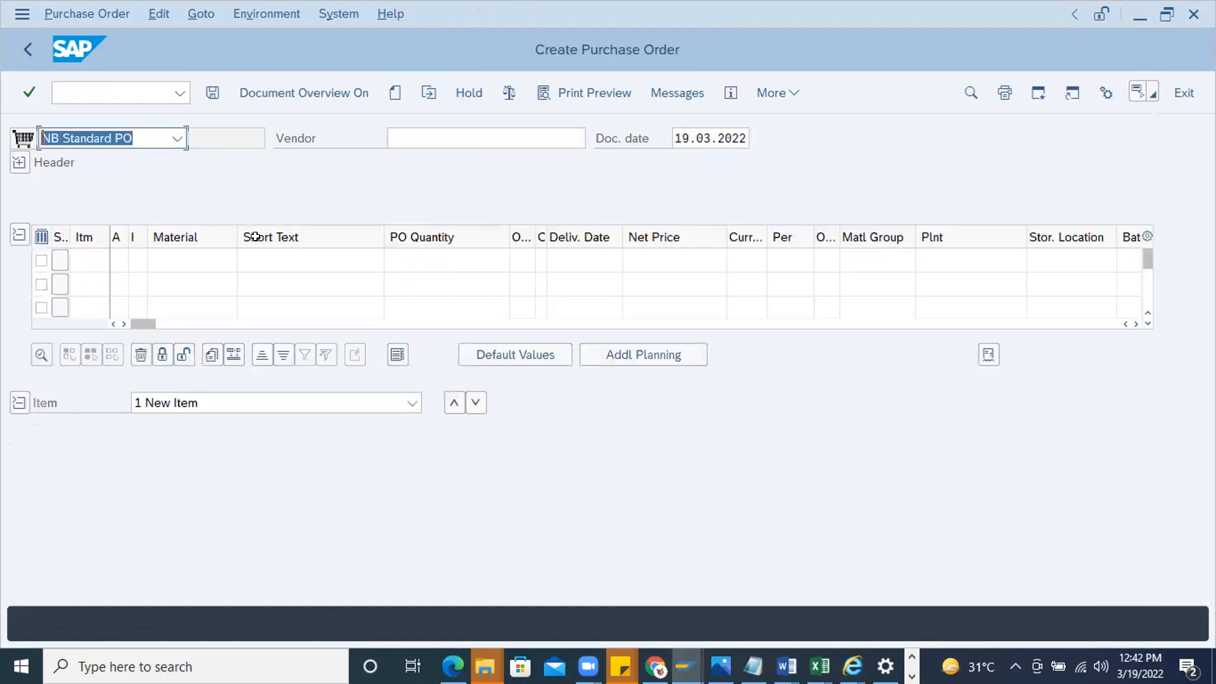
left_click(418, 138)
left_click(413, 163)
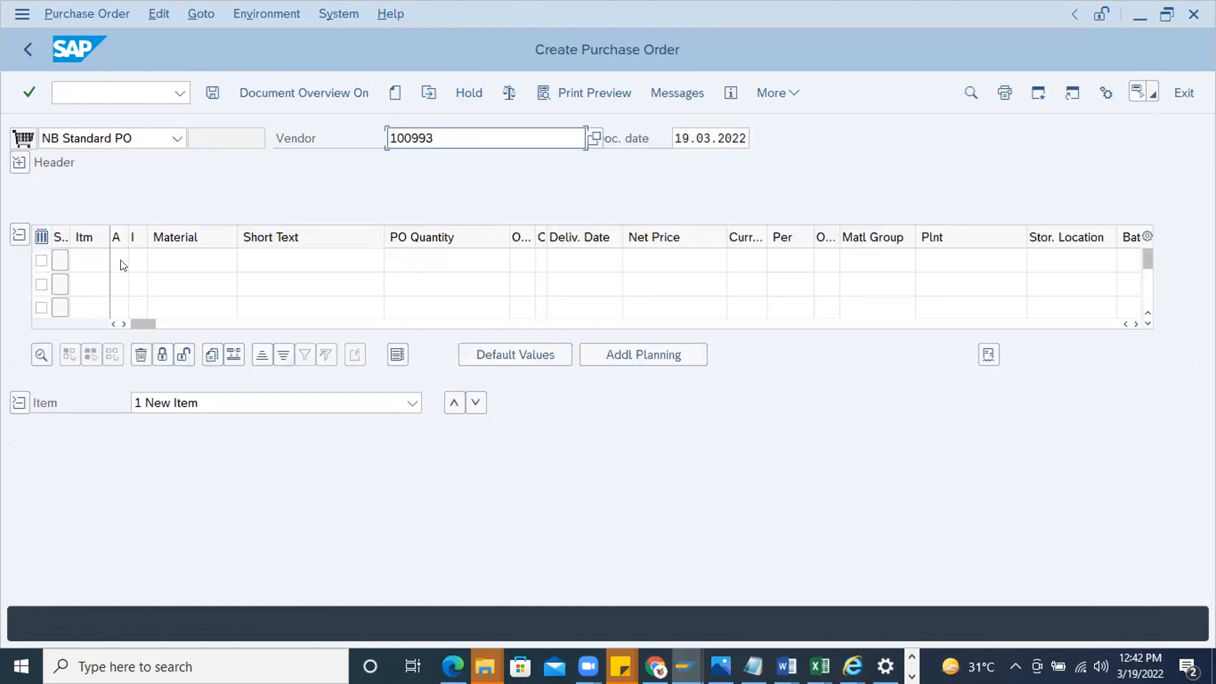
Enter material 452555 with plant 1000 and storage location 0001 as the purchase order's first item
left_click(184, 265)
left_click(183, 287)
left_click(958, 263)
left_click(959, 283)
left_click(1064, 261)
left_click(1061, 280)
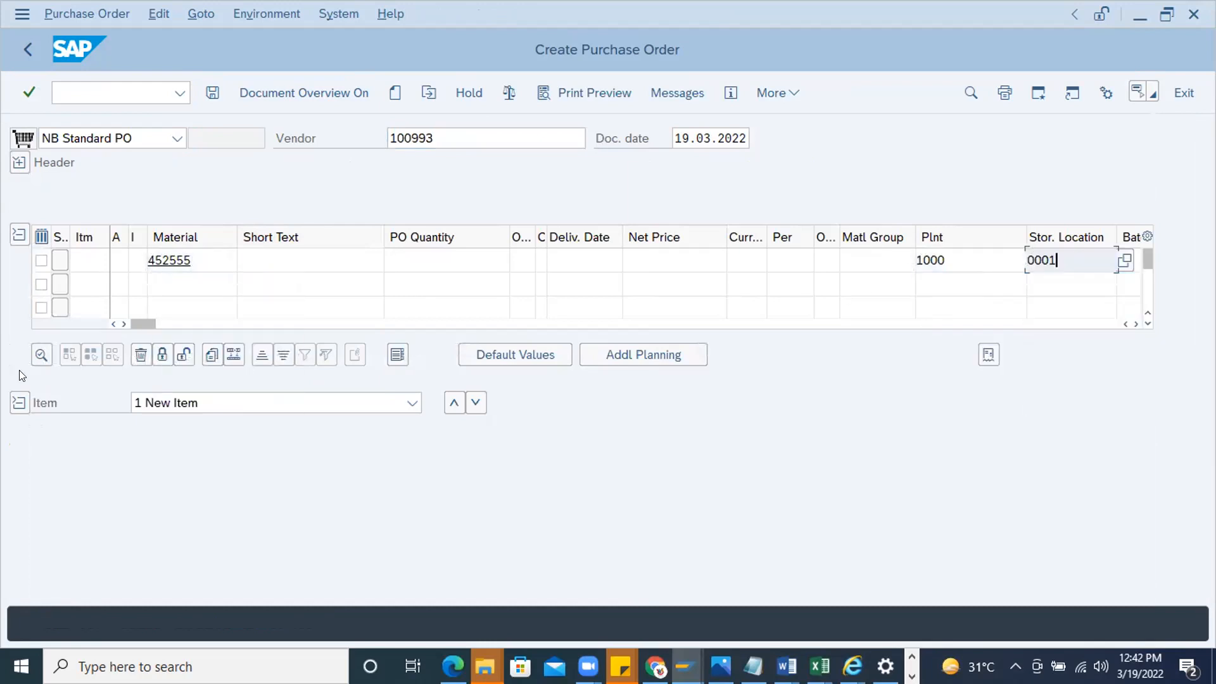
key("Return")
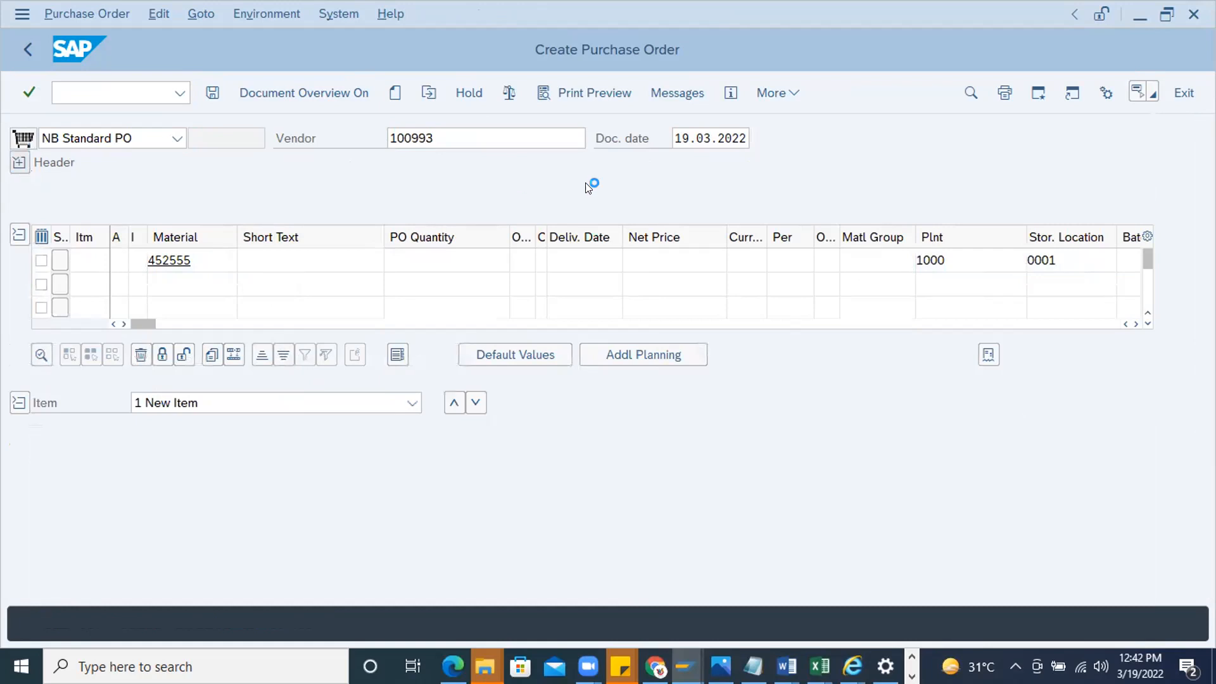
Set the new purchase order's purchasing organization to 1000 and its purchasing group to 000
type("1")
left_click(166, 234)
left_click(162, 237)
left_click(166, 259)
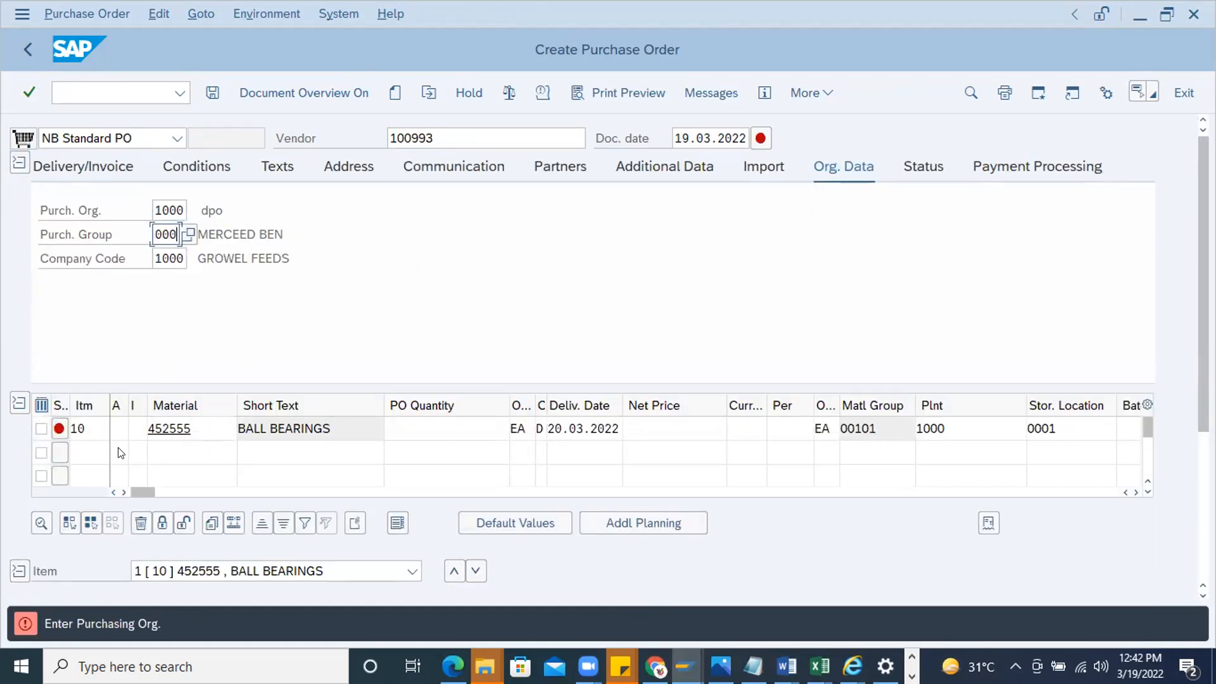
key("Return")
Collapse the item details and set the ball bearings item's order quantity to 10
left_click(19, 571)
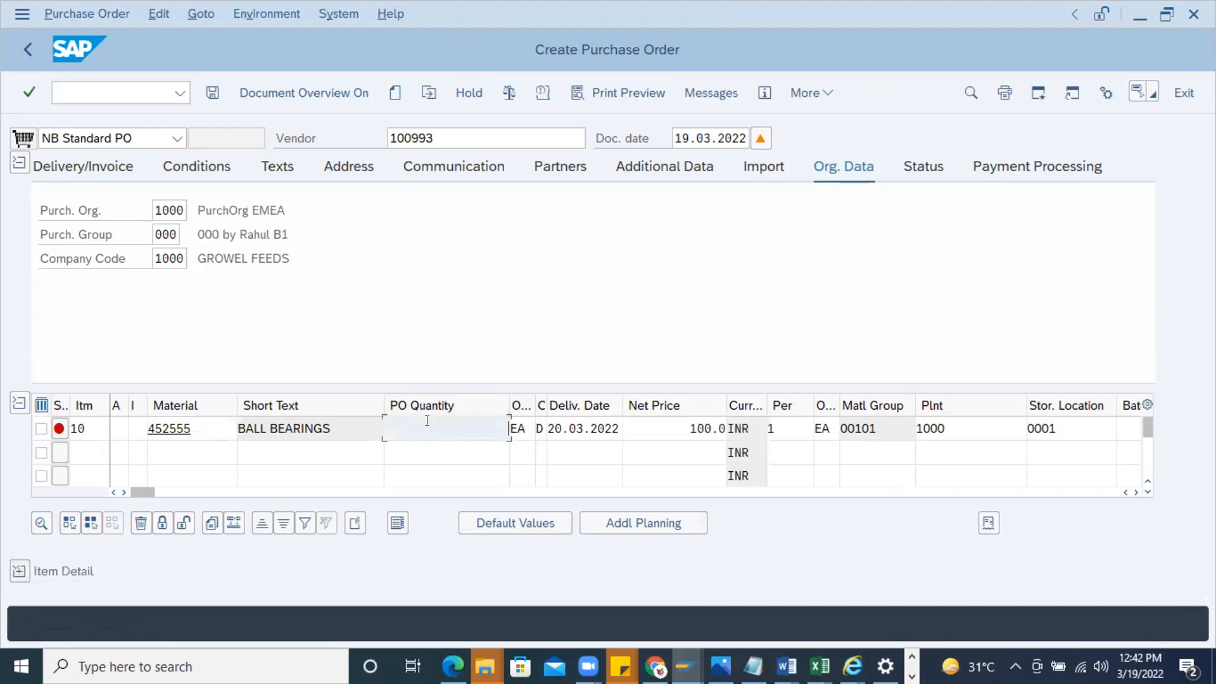
type("10")
key("Return")
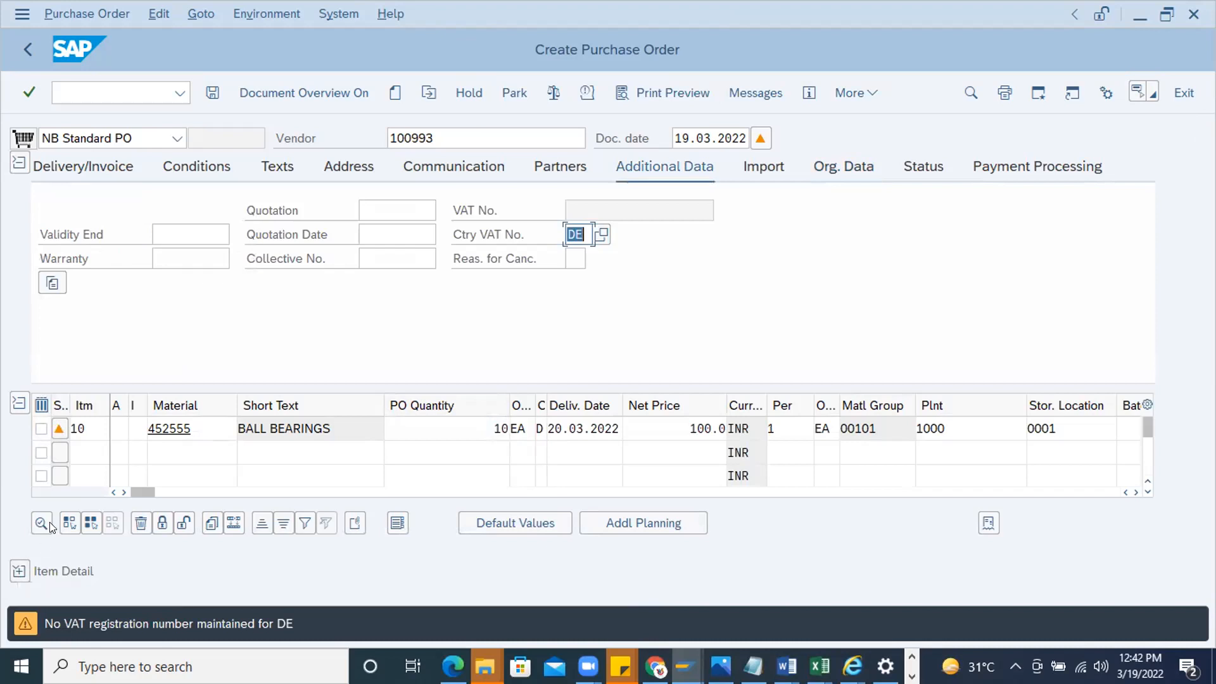
left_click_drag(662, 431, 721, 440)
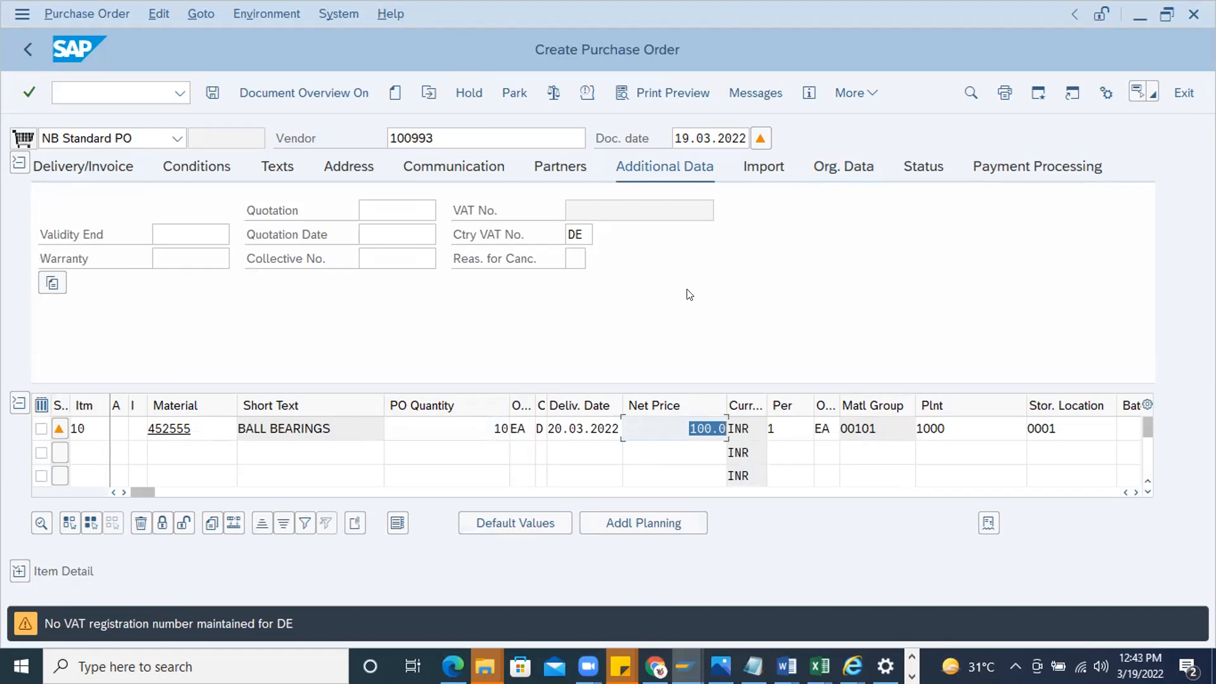
left_click(692, 418)
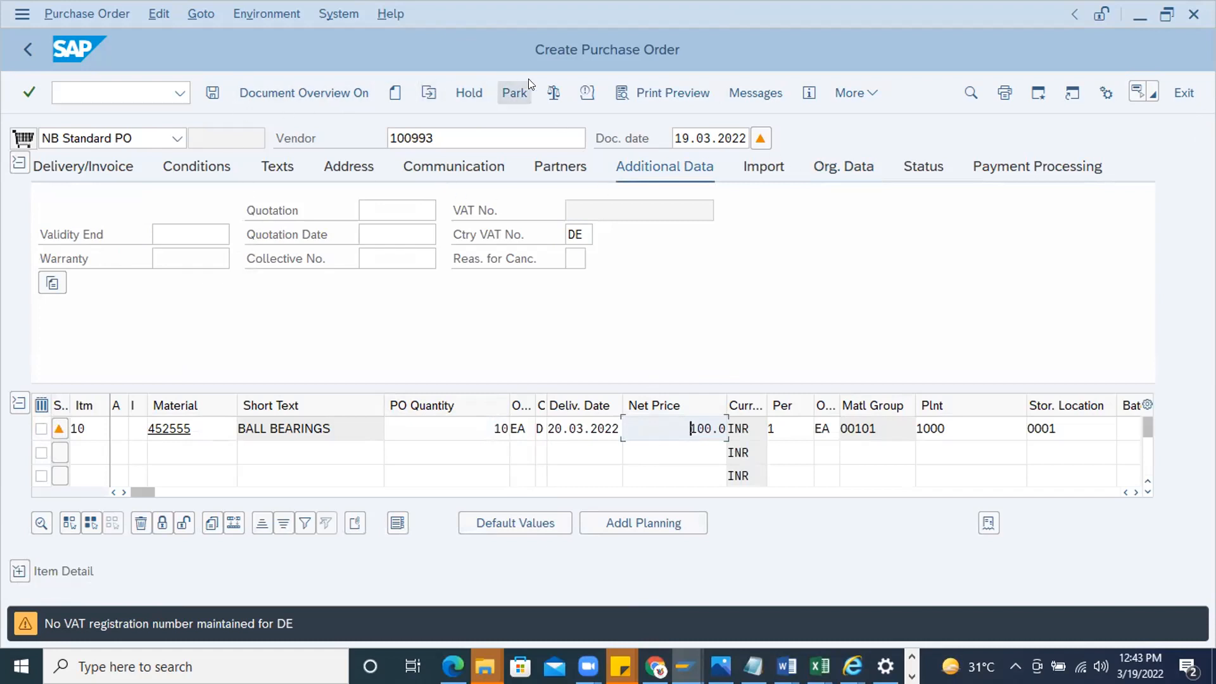
Check the purchase order for messages and review its organizational data and the plant of the ball bearings item
left_click(553, 92)
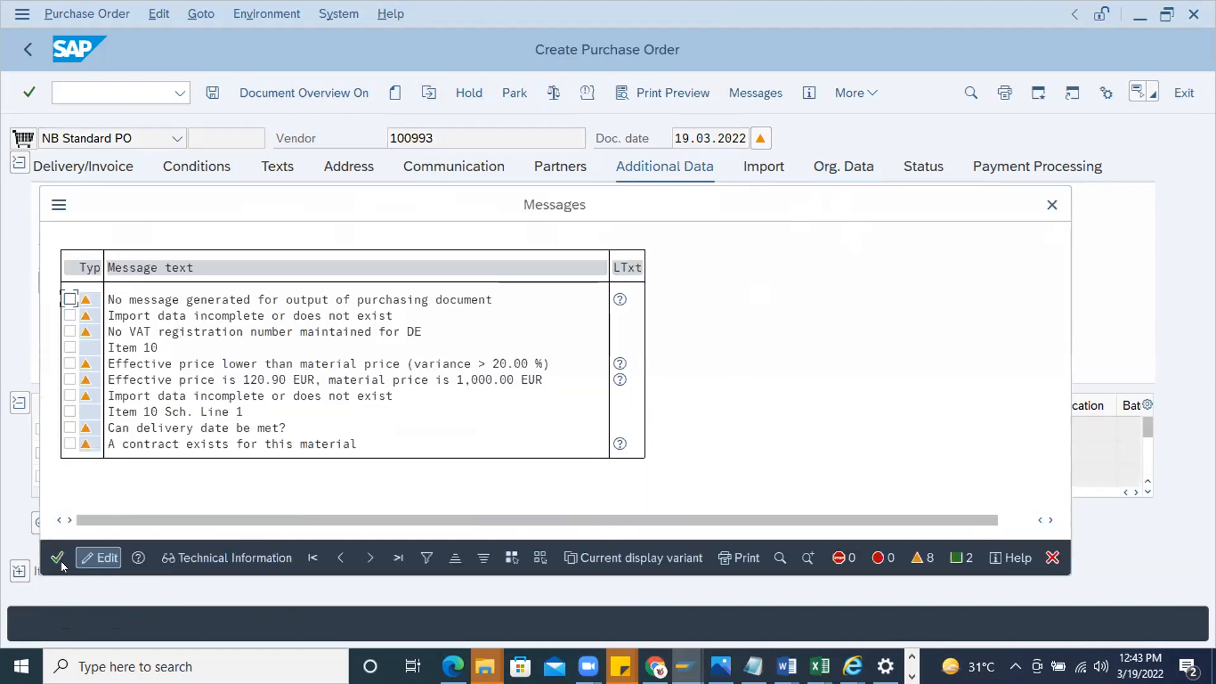
key("Return")
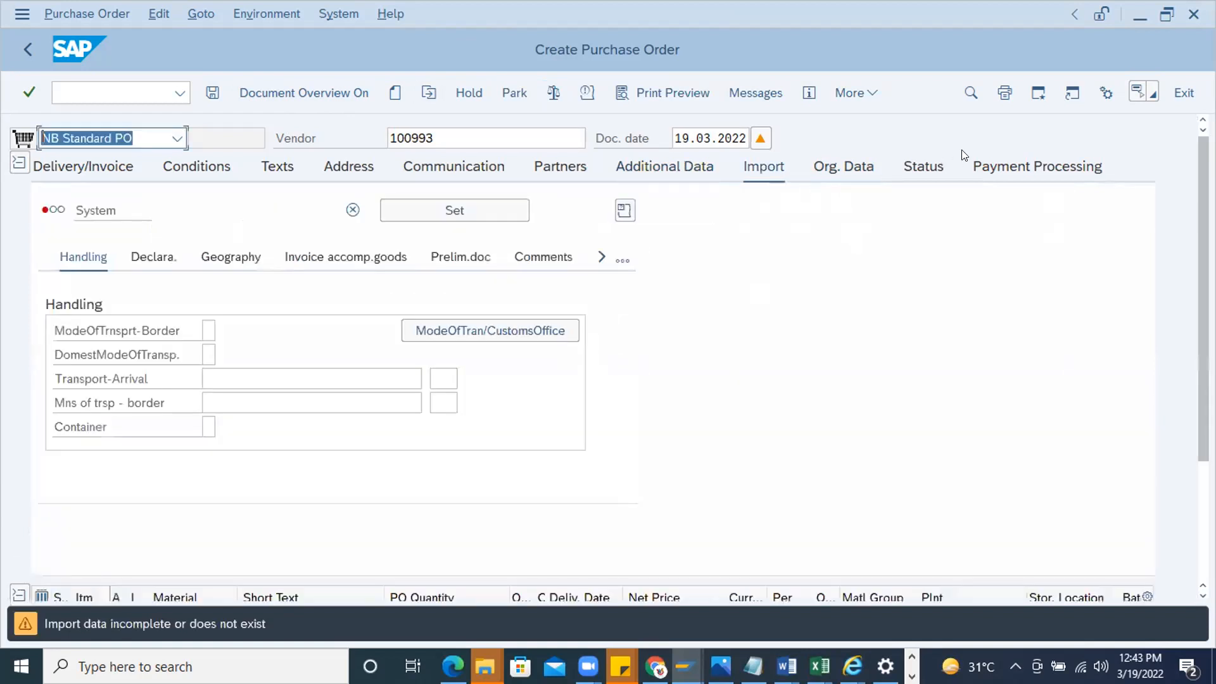
left_click(924, 164)
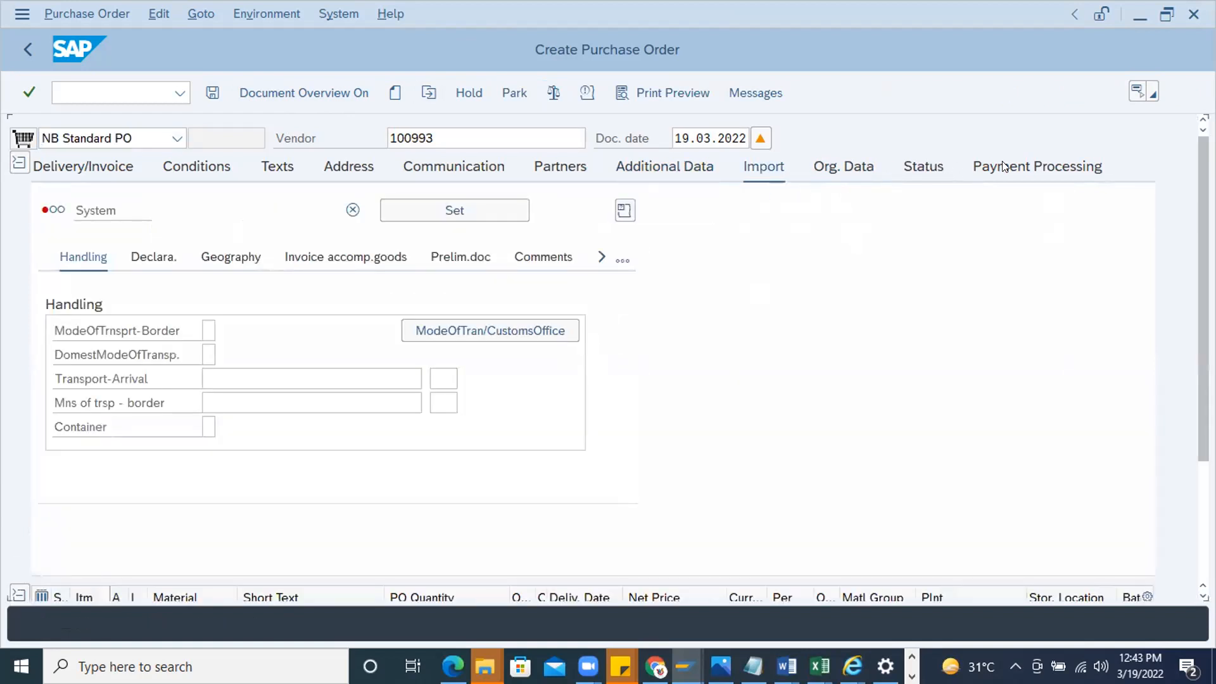
left_click(848, 166)
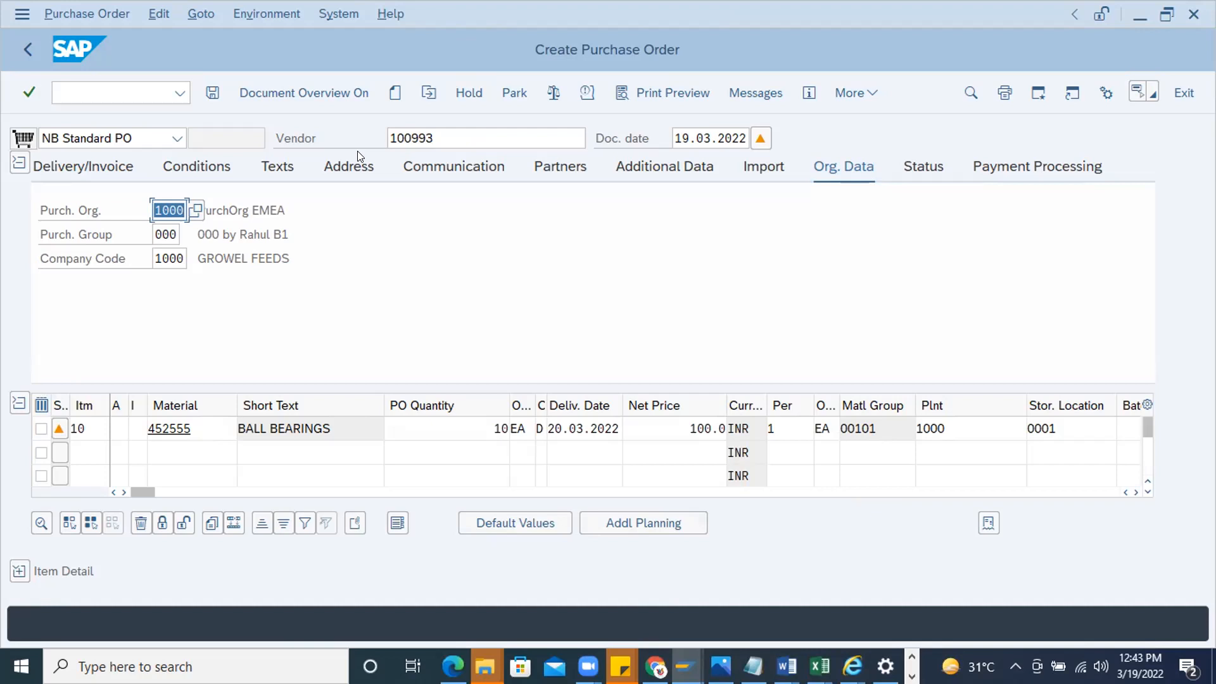
double_click(930, 428)
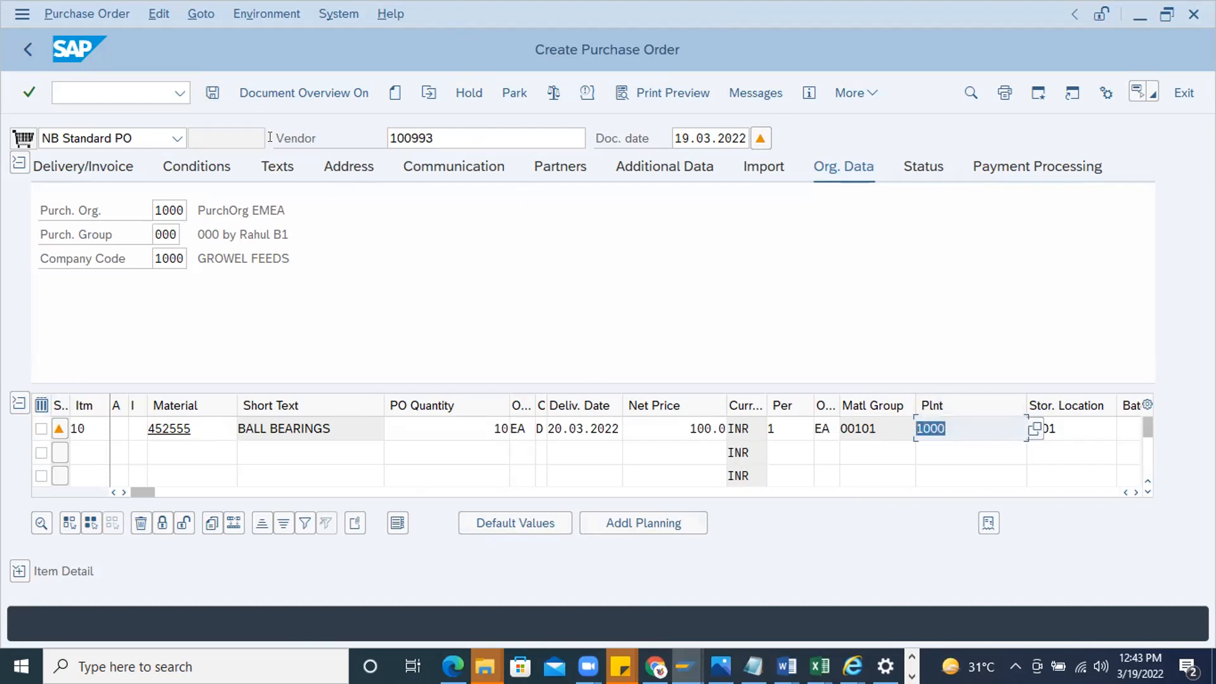
Save the purchase order despite the system messages and leave the purchase order transaction
left_click(213, 92)
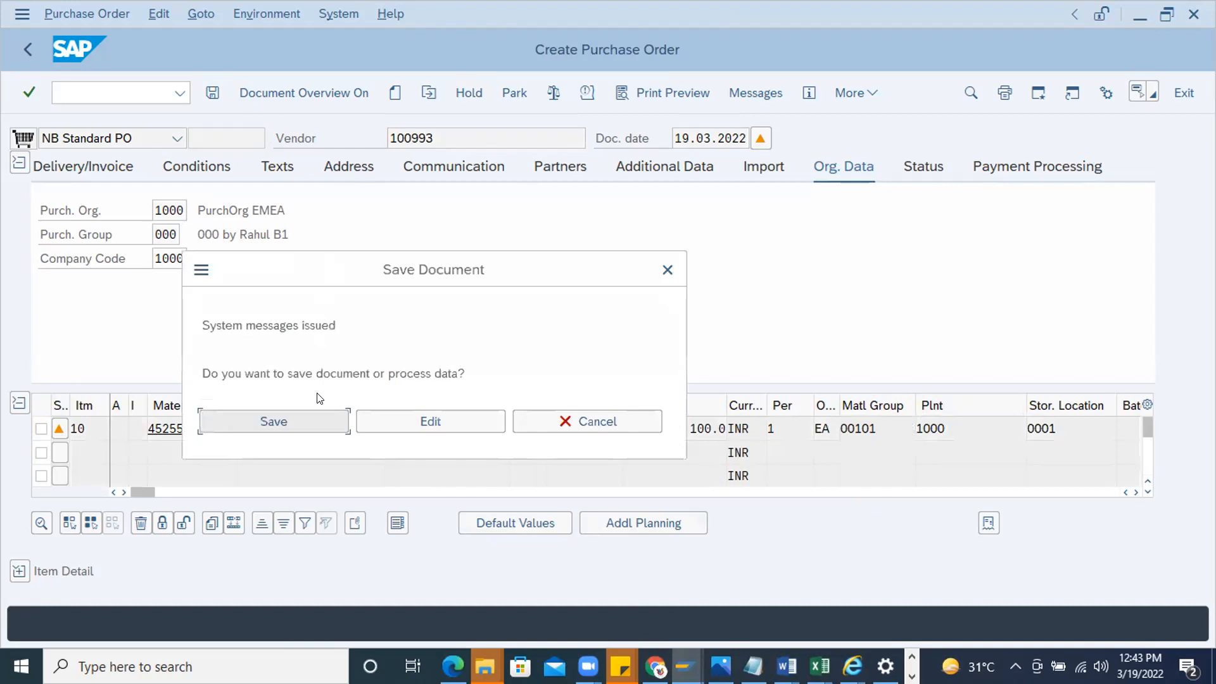
key("Return")
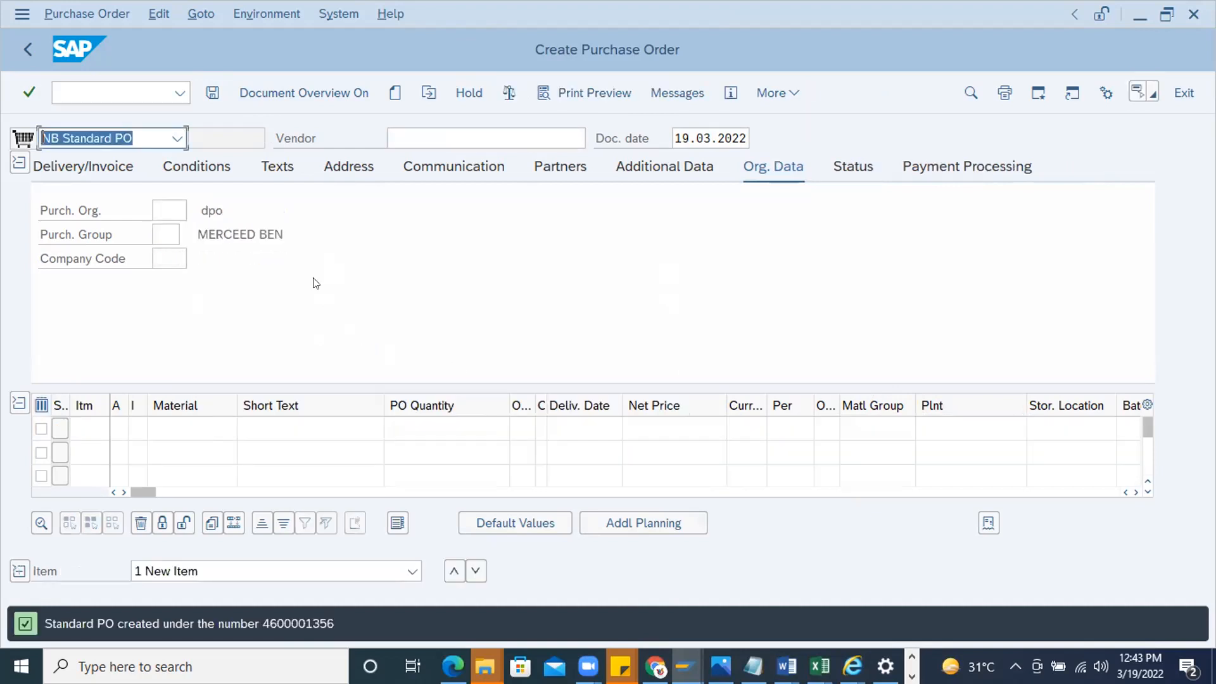
left_click(105, 80)
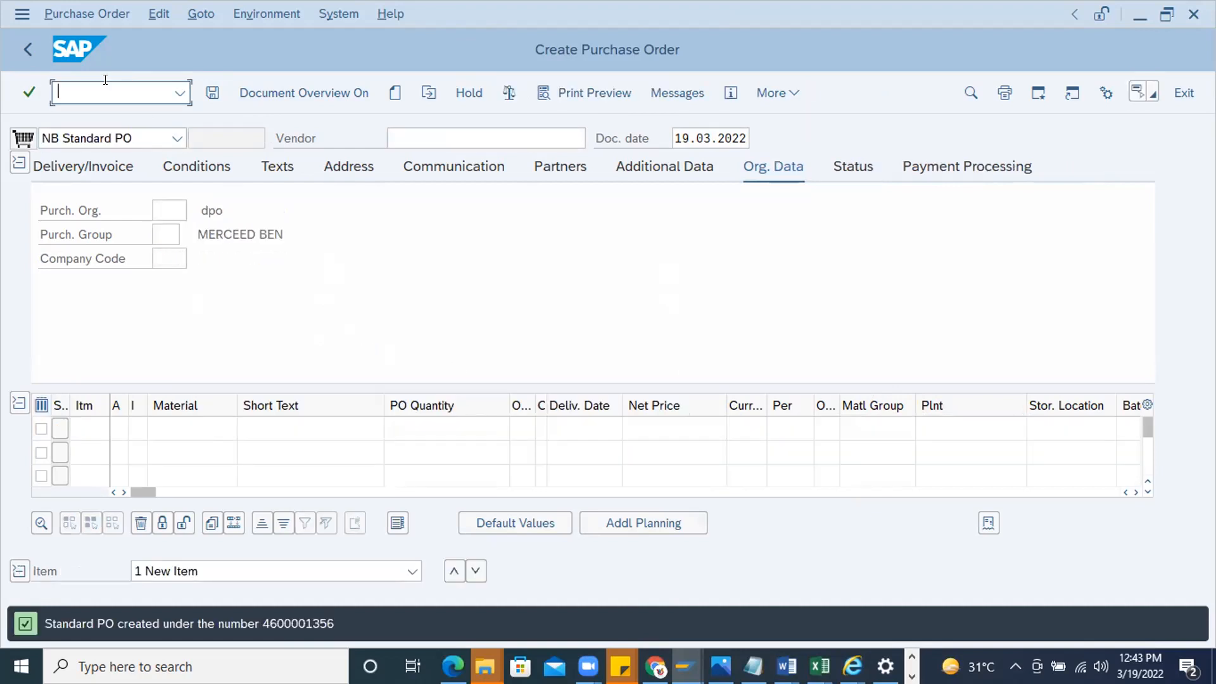
type("/n")
key("Return")
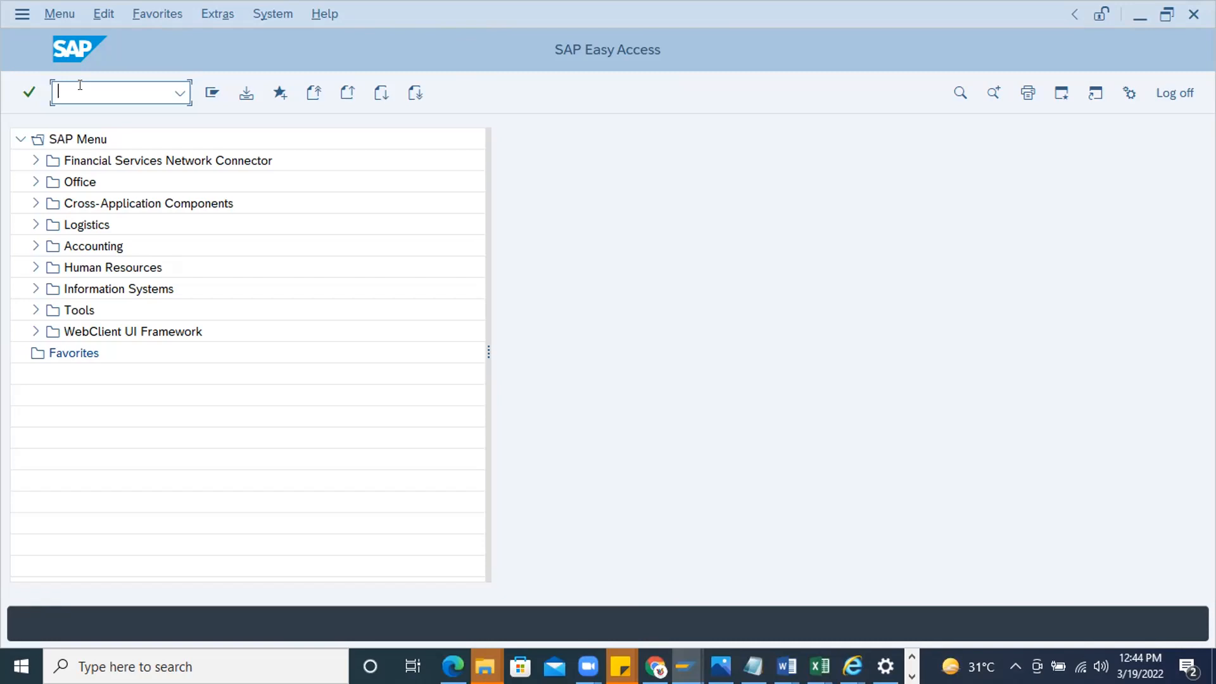
type("/n")
key("Return")
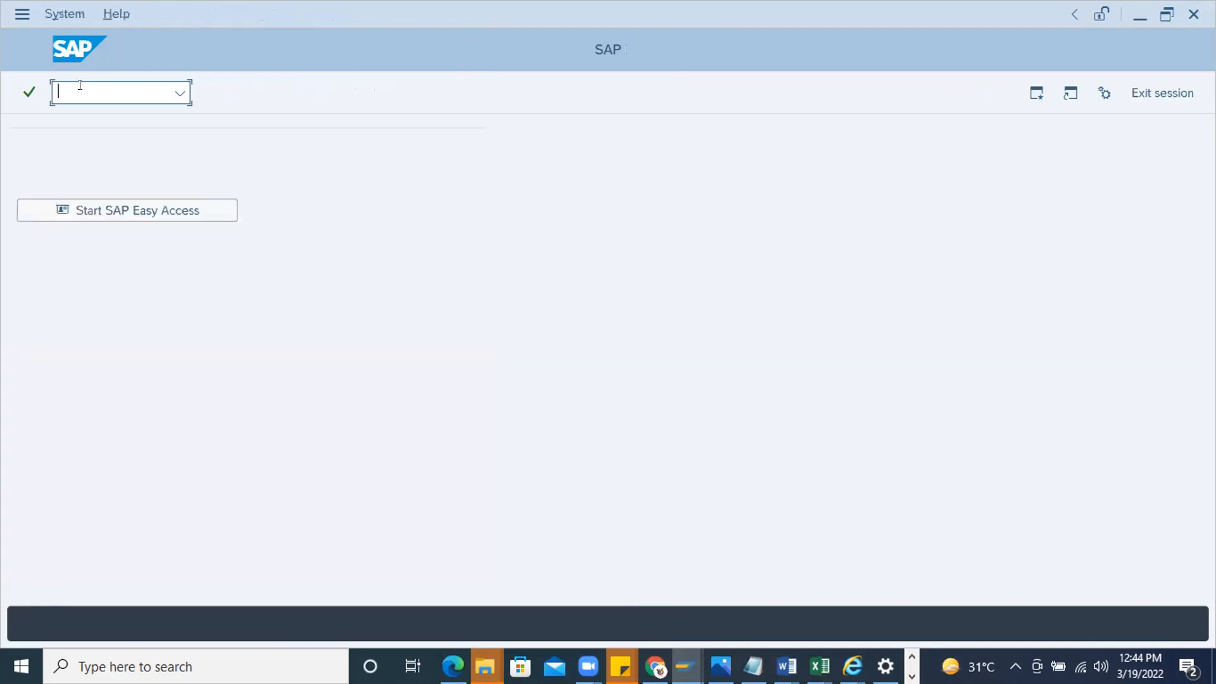
type("/n")
key("Return")
Go to contract creation (ME31K) and start a quantity contract of type MK with the same vendor as the purchase order
type("/nm")
key("BackSpace")
key("BackSpace")
type("nme31k")
key("Return")
left_click(214, 147)
left_click(203, 158)
key("Return")
key("Return")
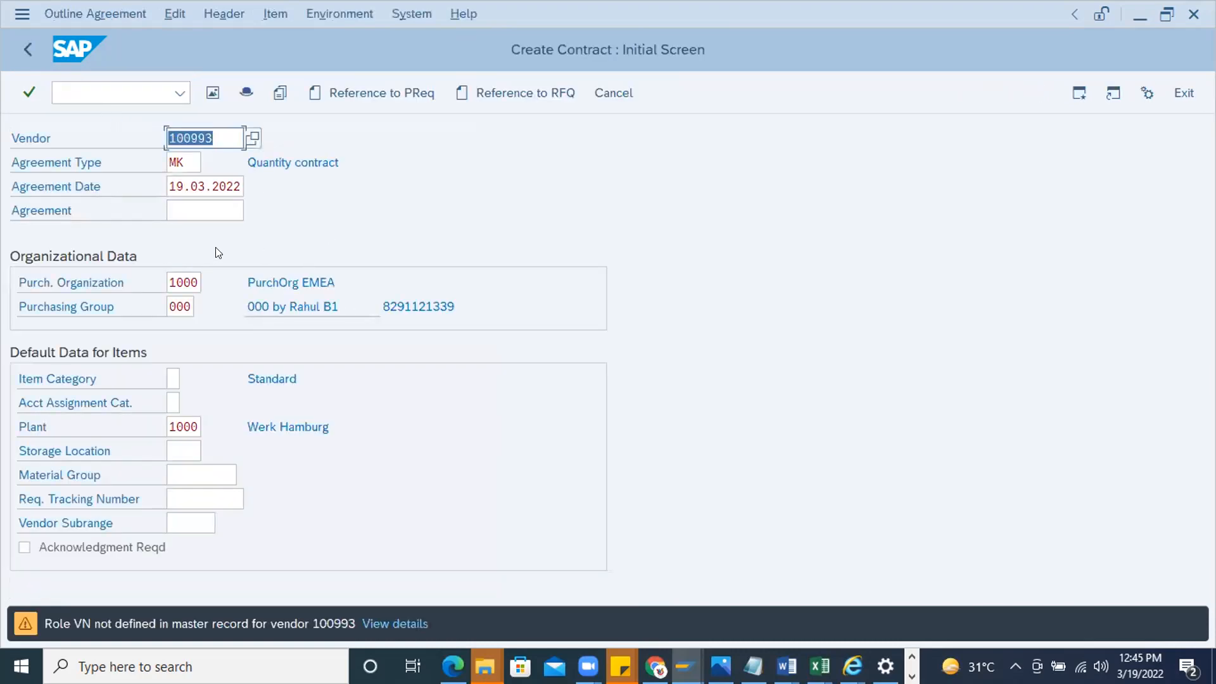
Set the contract's validity end to 29.03.2022 and continue to its item overview
left_click(372, 259)
left_click(372, 280)
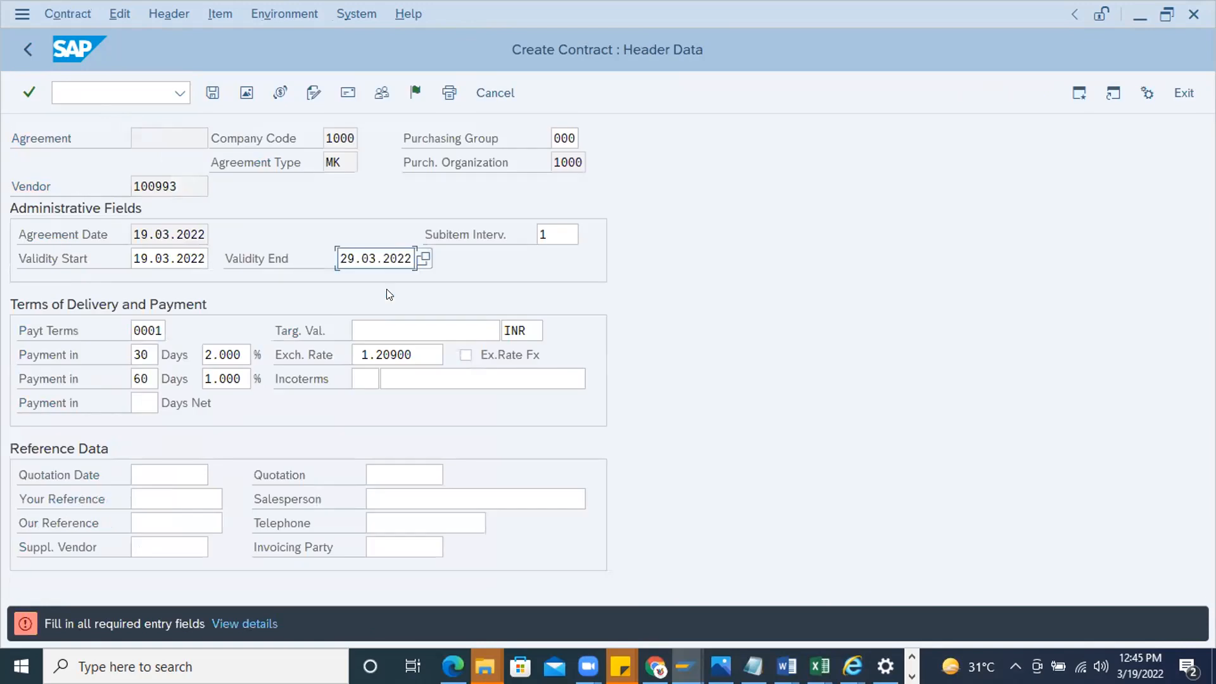
key("Return")
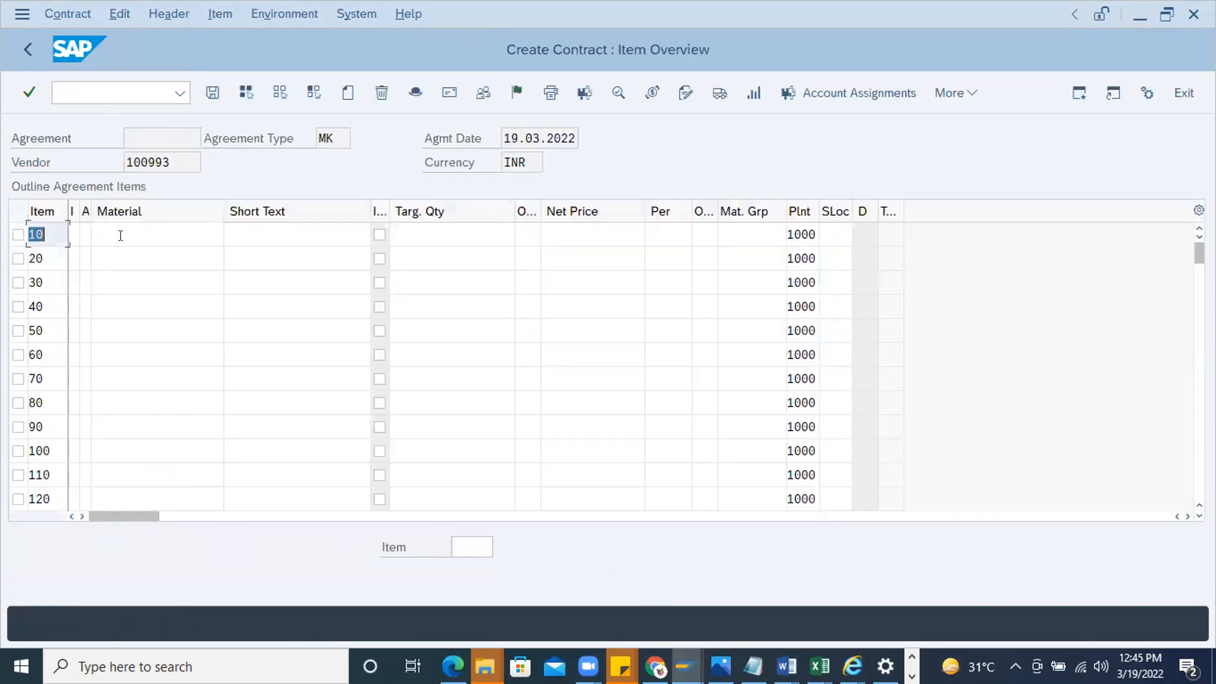
Enter material 452555 with target quantity 1000 and net price 100 as contract item 10, and save the contract
left_click(117, 234)
left_click(143, 259)
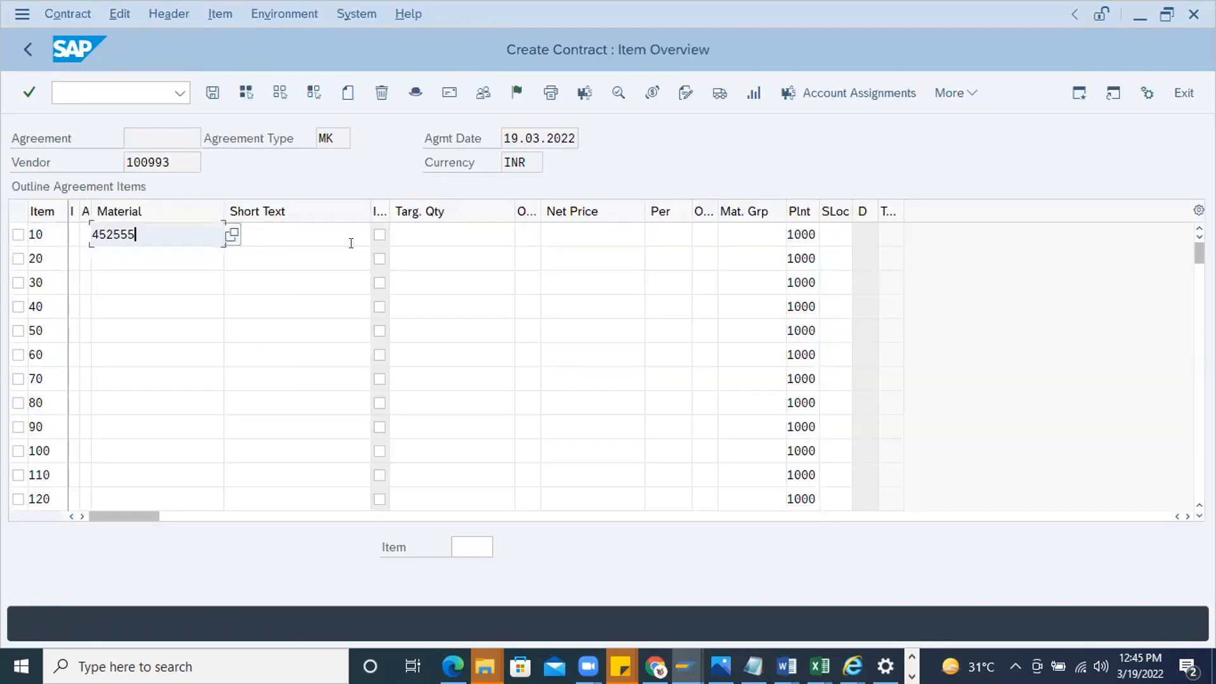
left_click(600, 234)
left_click(602, 259)
left_click(474, 236)
left_click(450, 261)
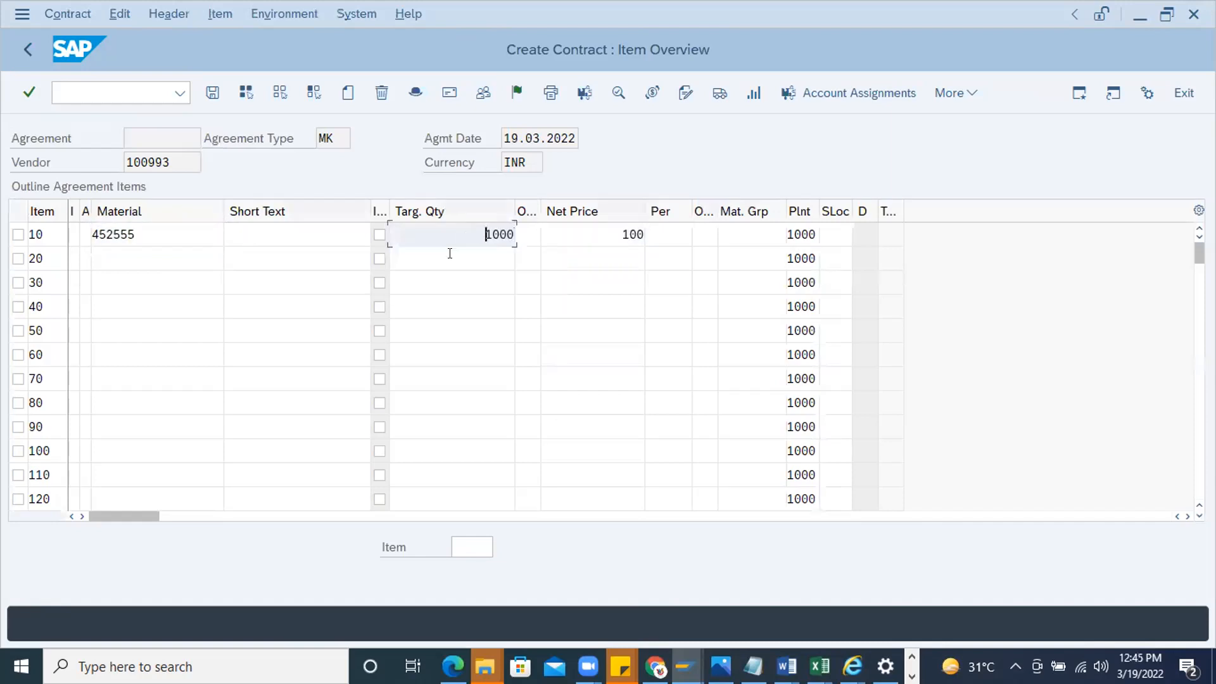
key("Return")
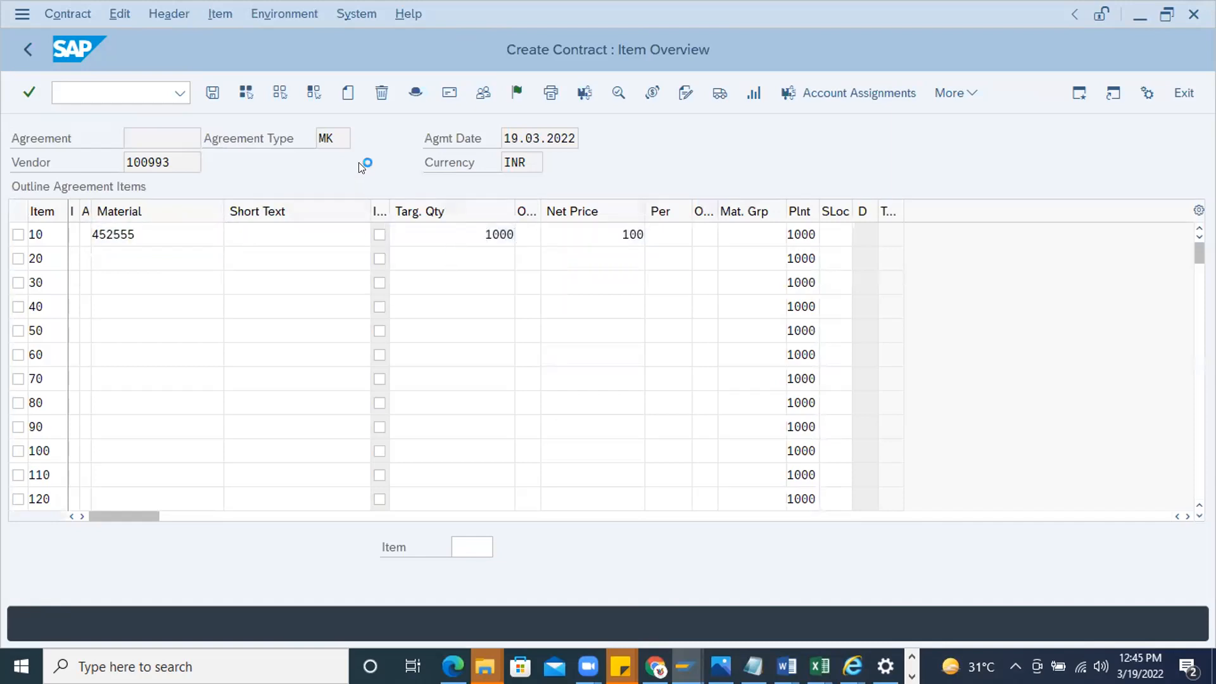
left_click(213, 92)
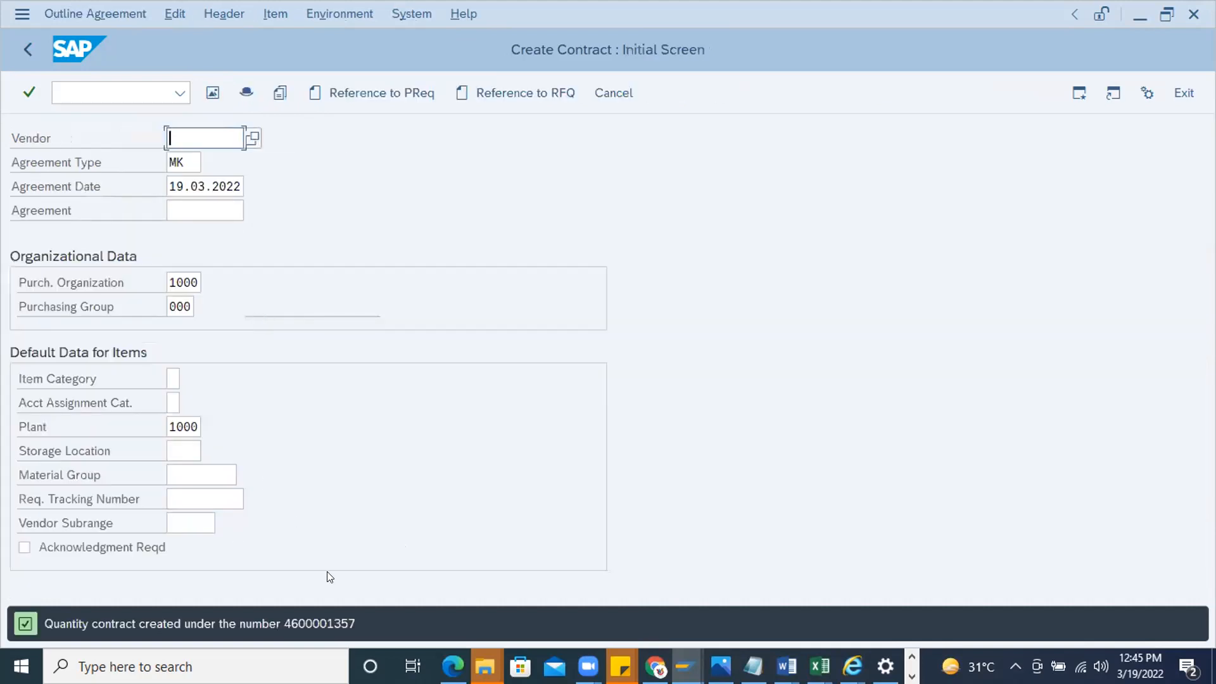
Display the new contract with ME33K and view its release strategy
double_click(320, 619)
left_click(81, 100)
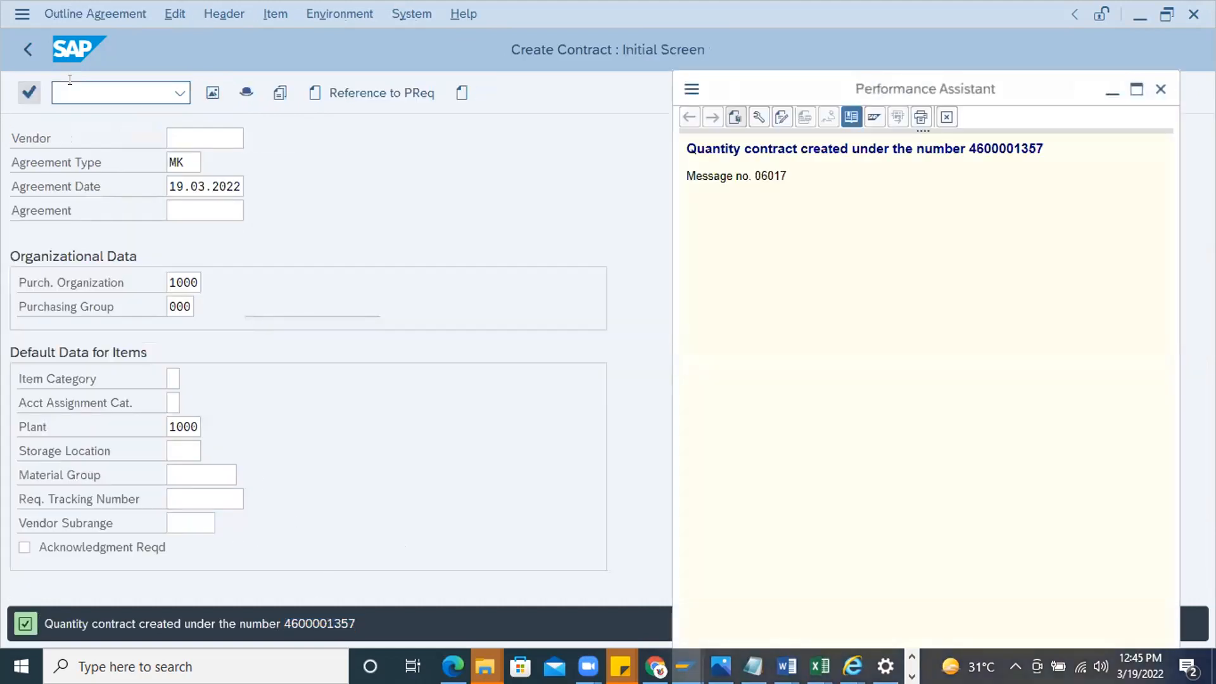
type("/nme2")
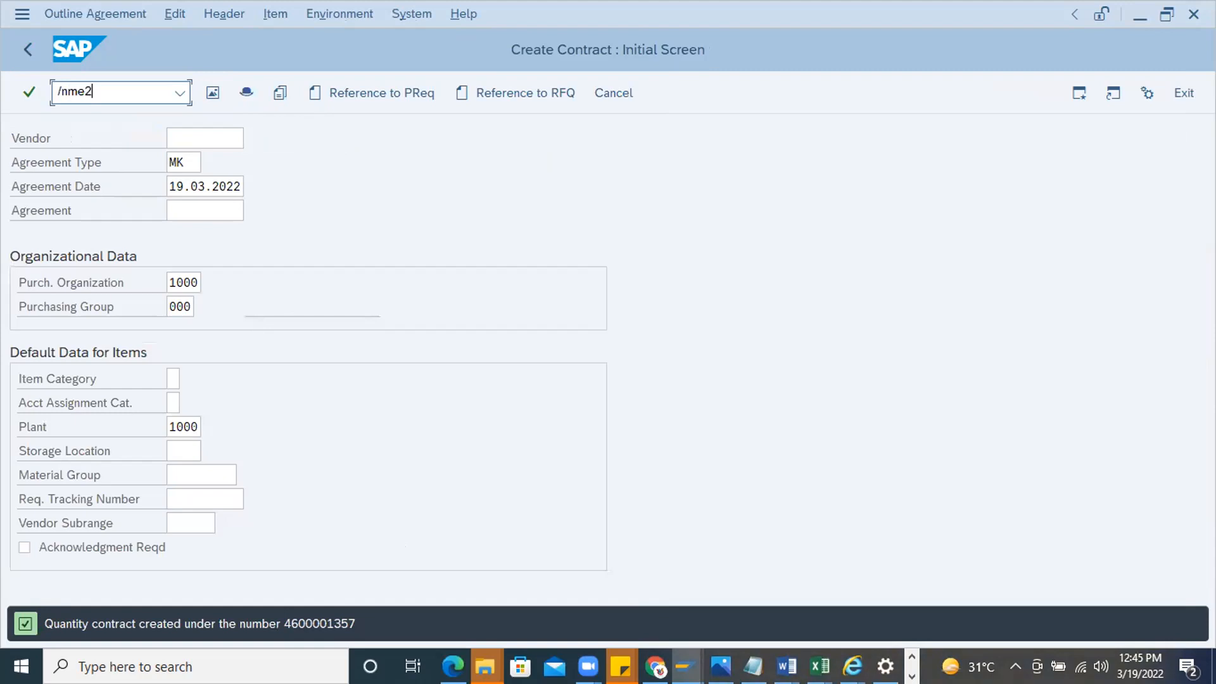
key("BackSpace")
type("33k")
key("Return")
key("Return")
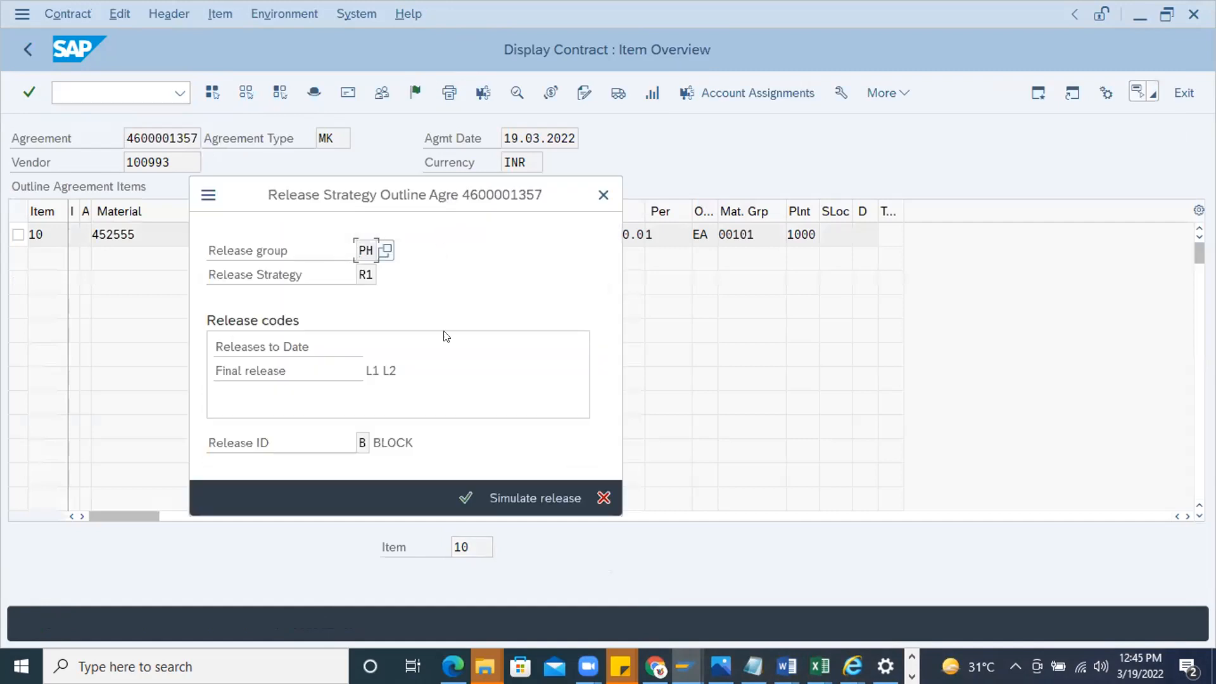
left_click(603, 195)
Copy the agreement number from the contract's header data and go to purchase order creation (ME21N)
double_click(148, 142)
left_click_drag(200, 130, 7, 127)
key("ctrl+c")
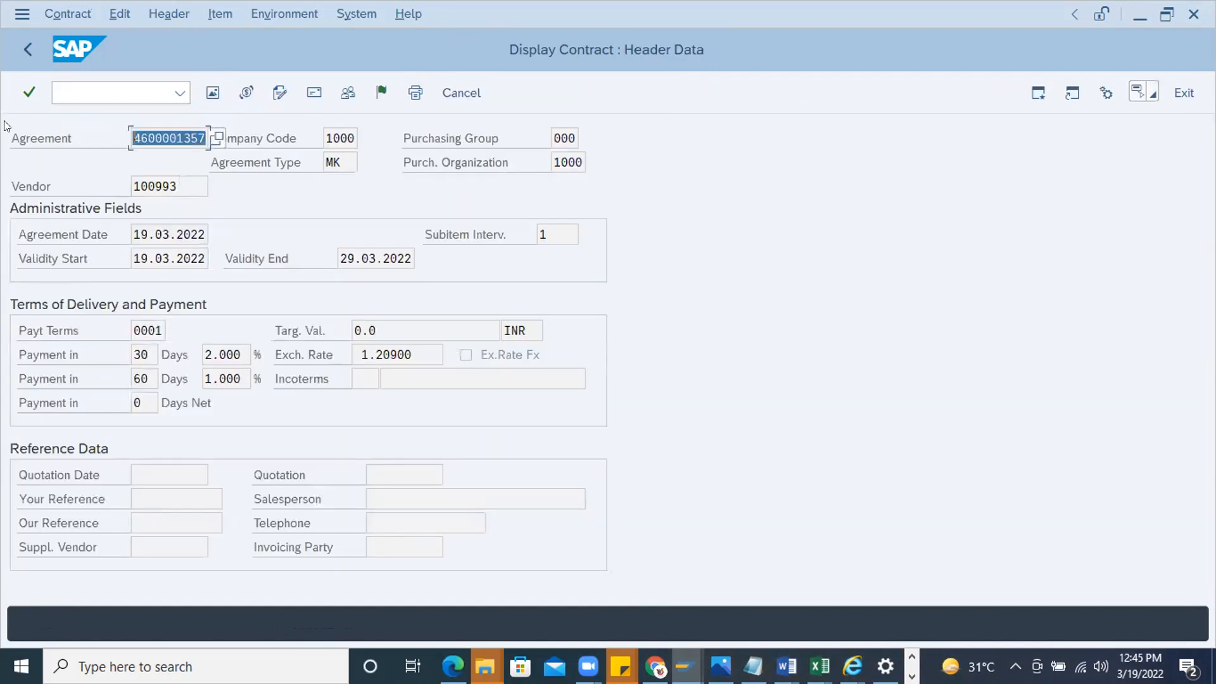
left_click(57, 82)
type("/nme1n")
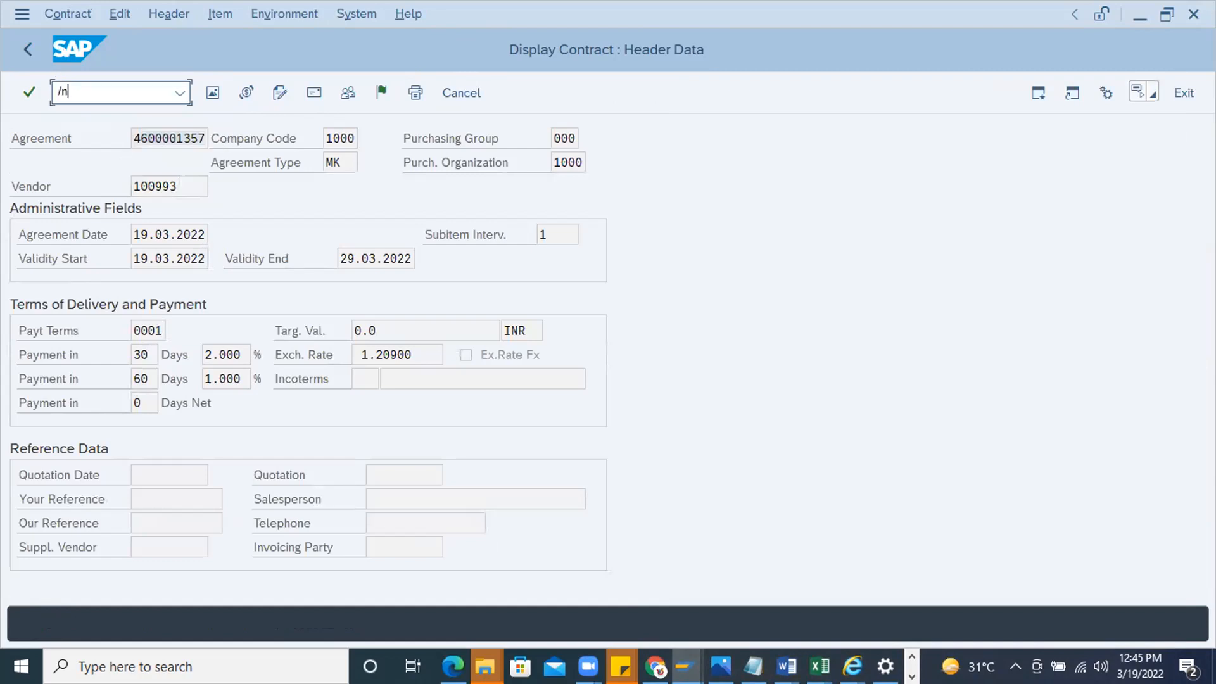
key("BackSpace")
key("BackSpace")
type("21b")
key("BackSpace")
type("m")
key("BackSpace")
type("n")
key("Return")
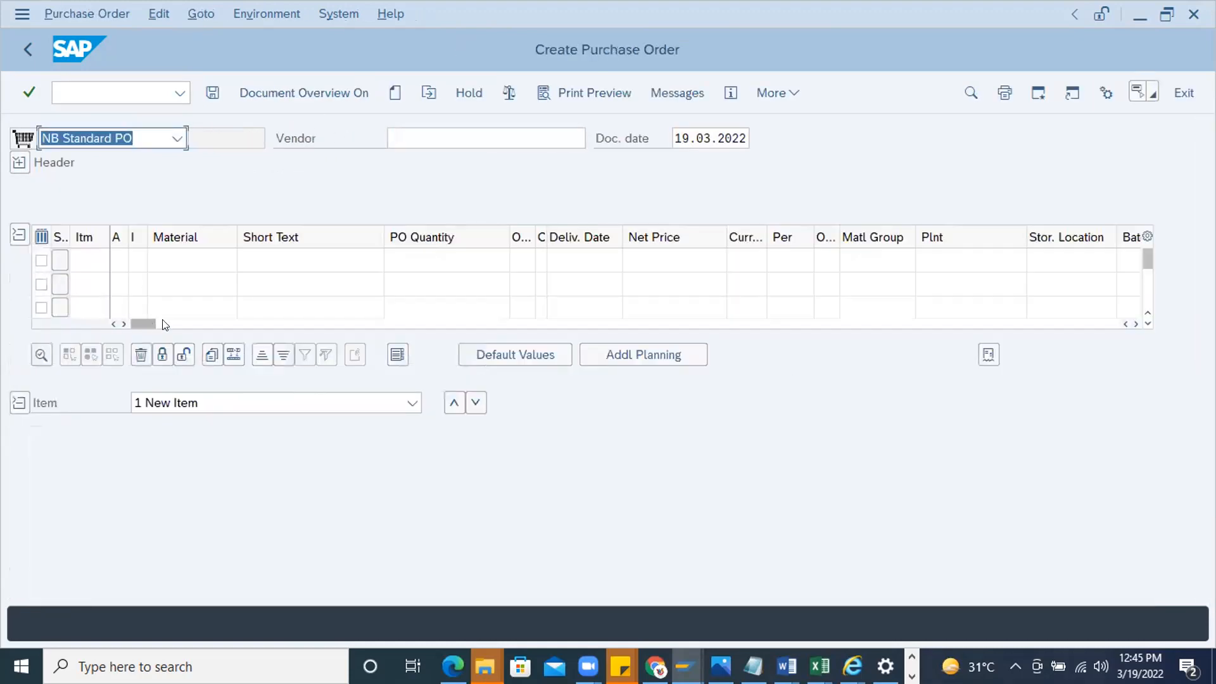
Reference the copied contract as the purchase order's outline agreement, with contract item 10
left_click_drag(152, 324, 646, 324)
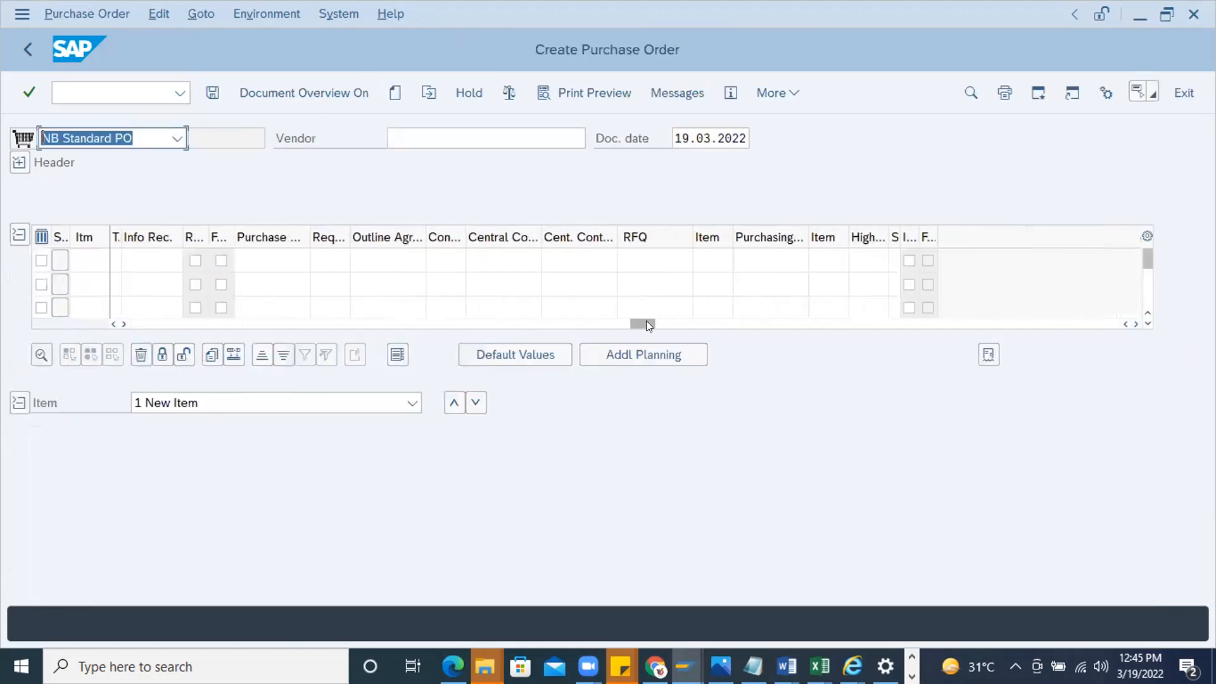
left_click(394, 260)
key("ctrl+v")
left_click(450, 262)
key("Return")
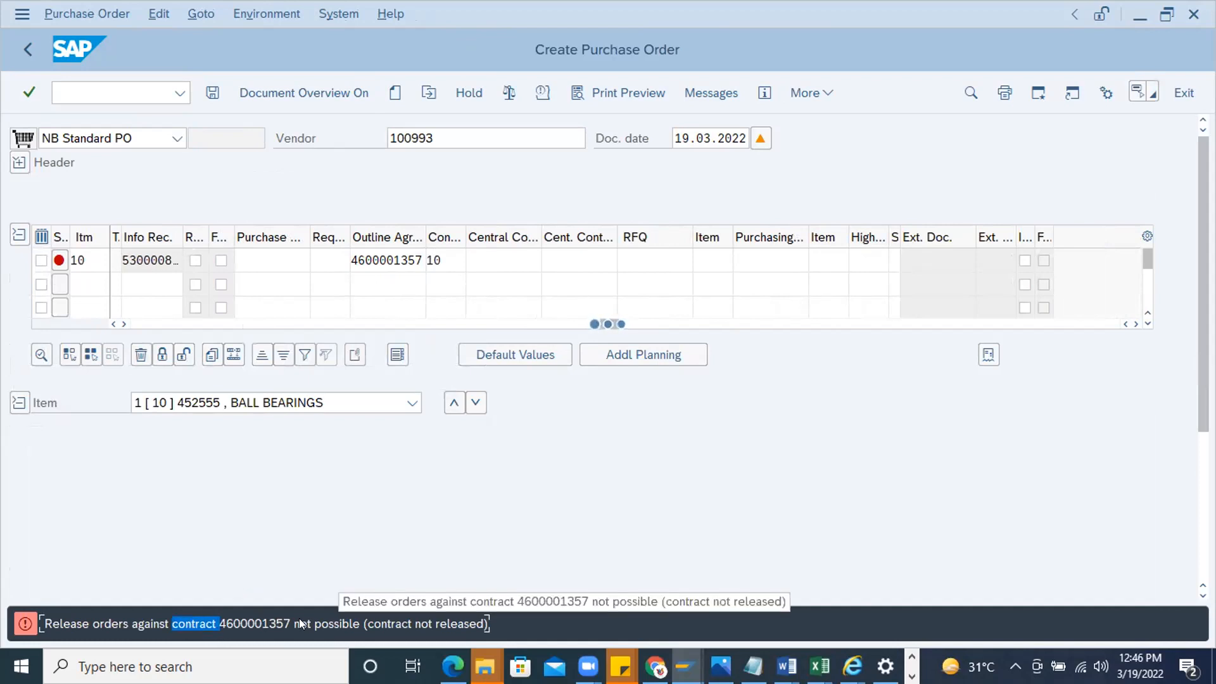
Read the detailed explanation of the error message about the referenced contract and close it
left_click(377, 615)
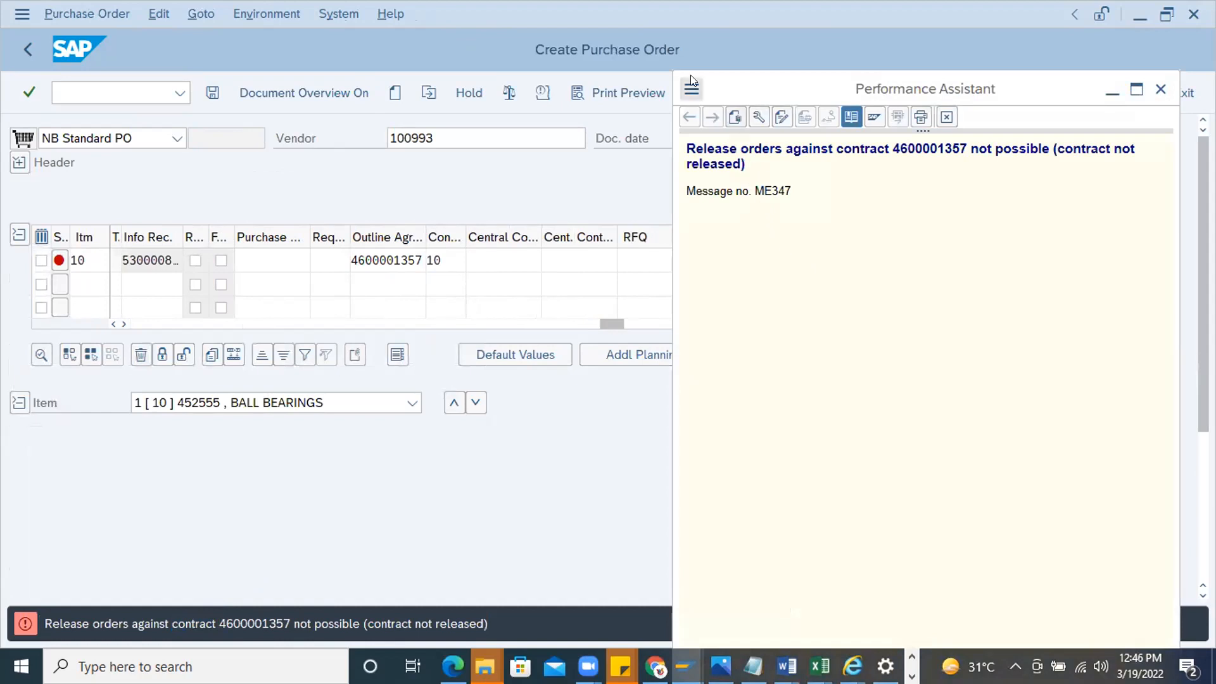
left_click_drag(742, 164, 687, 145)
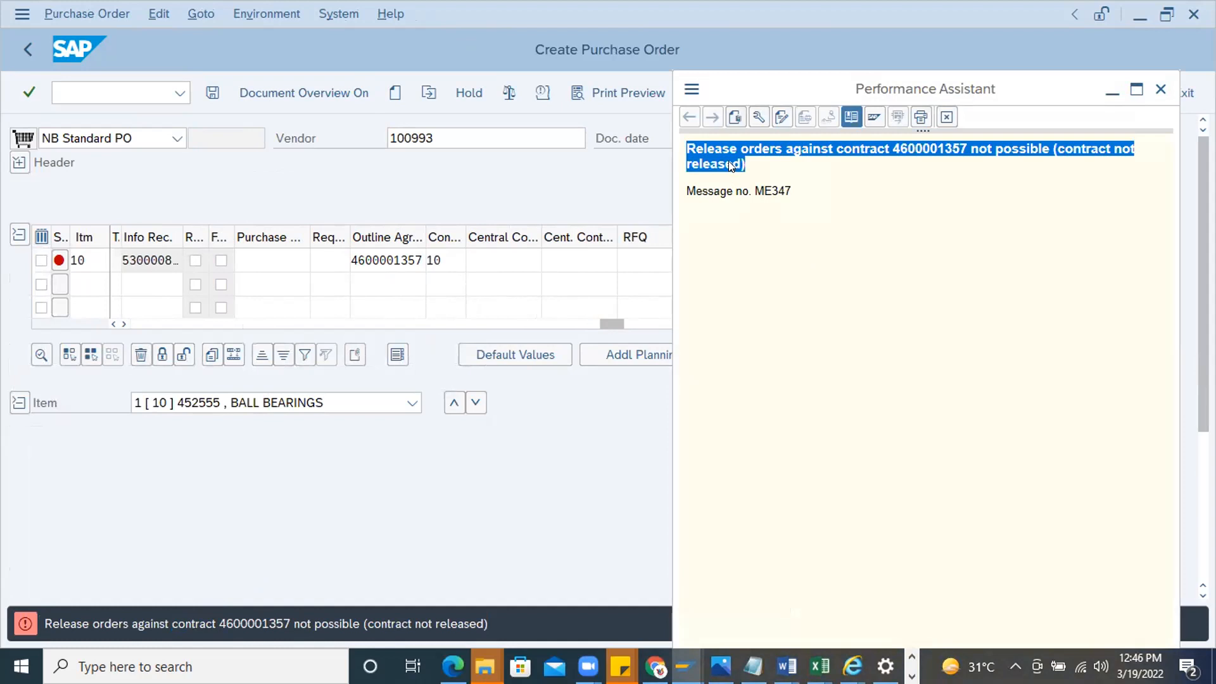
left_click_drag(760, 169, 679, 151)
left_click(758, 168)
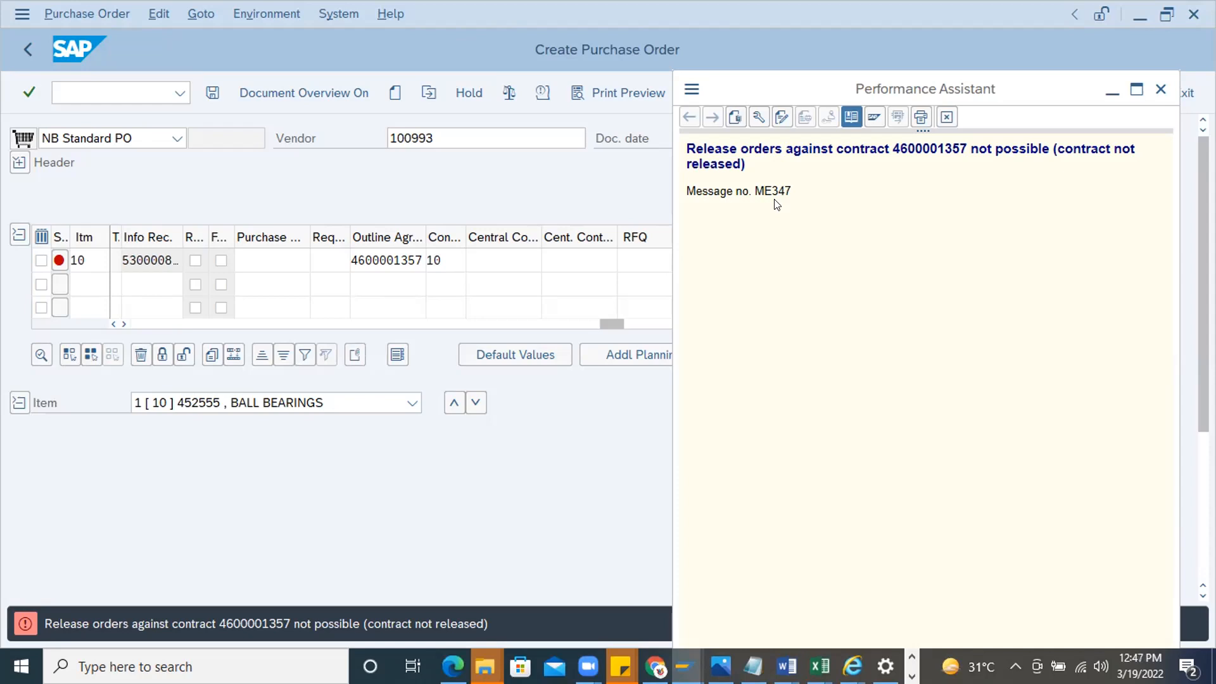
left_click(1160, 89)
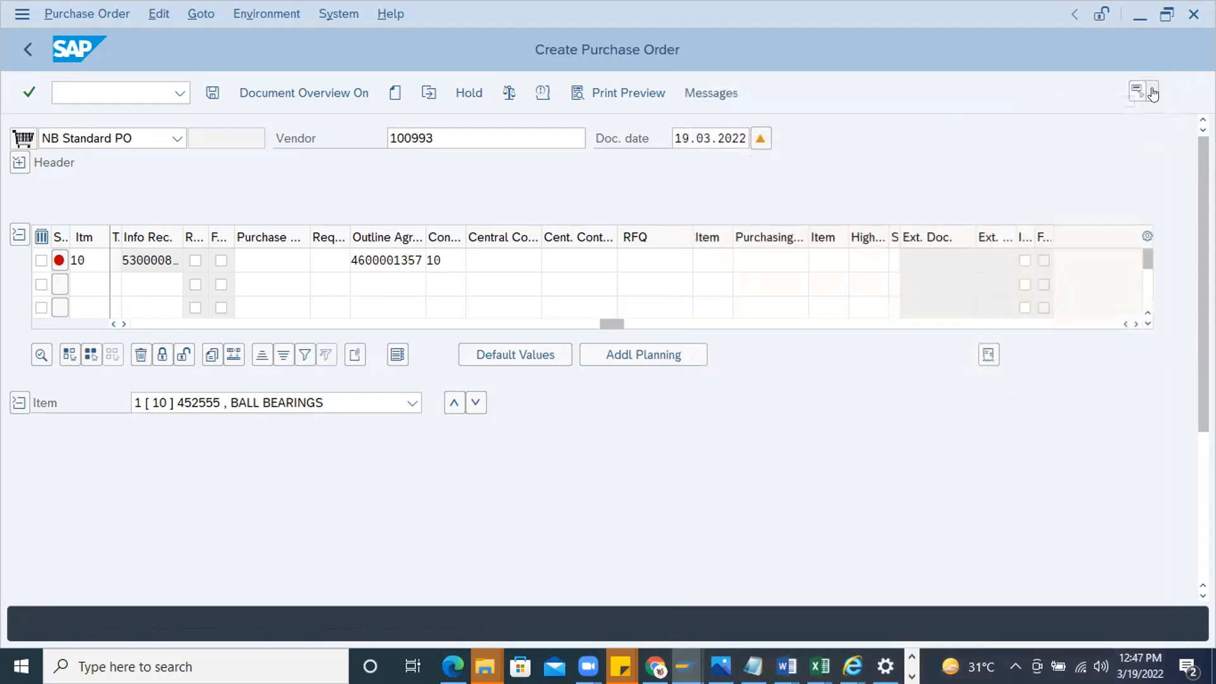
Go to the general table display (SE16N) and choose table EKKO
left_click(98, 92)
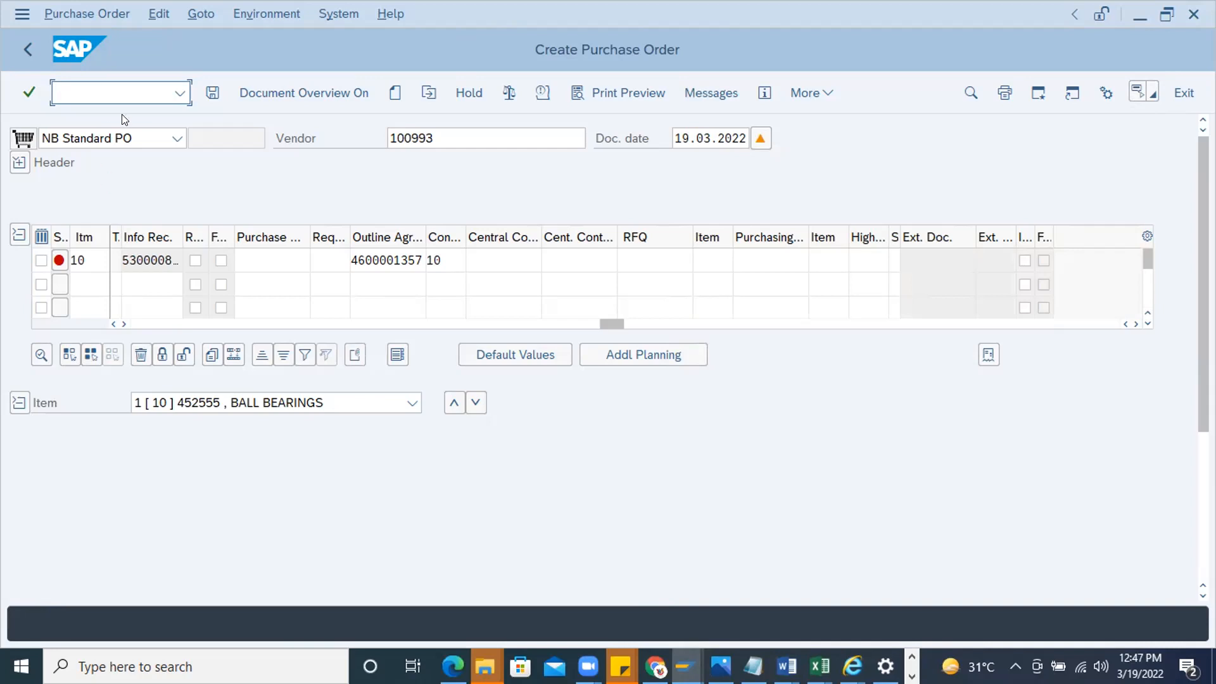
left_click(21, 157)
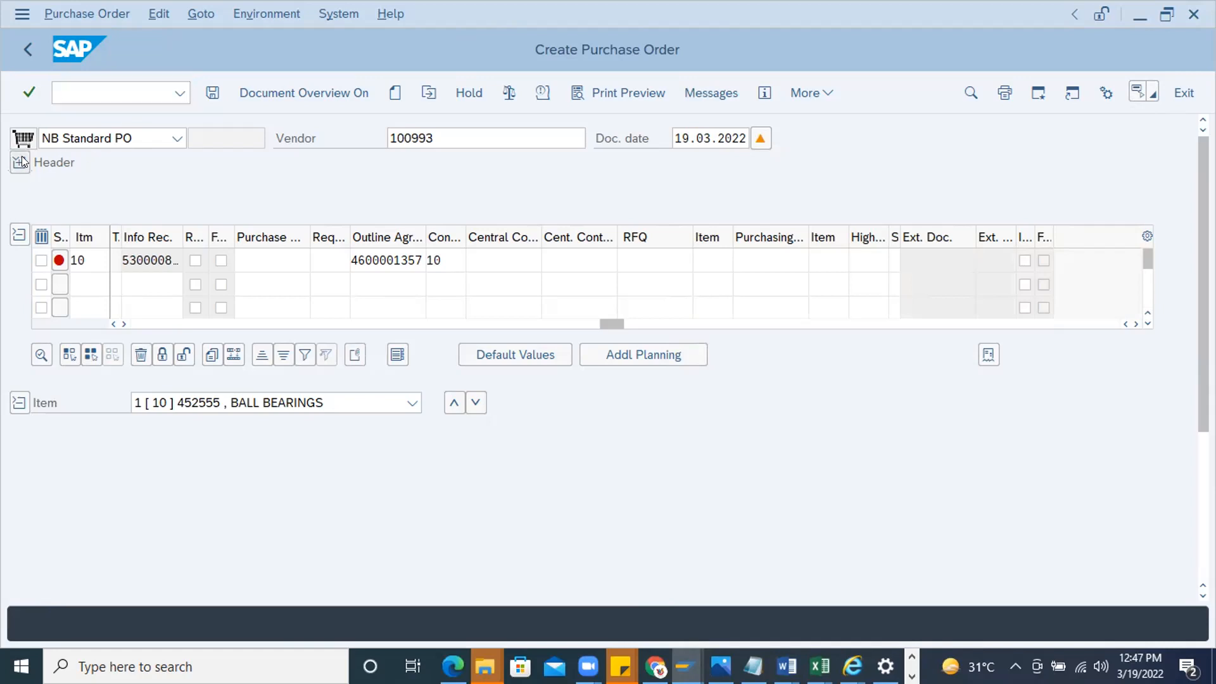
left_click(92, 85)
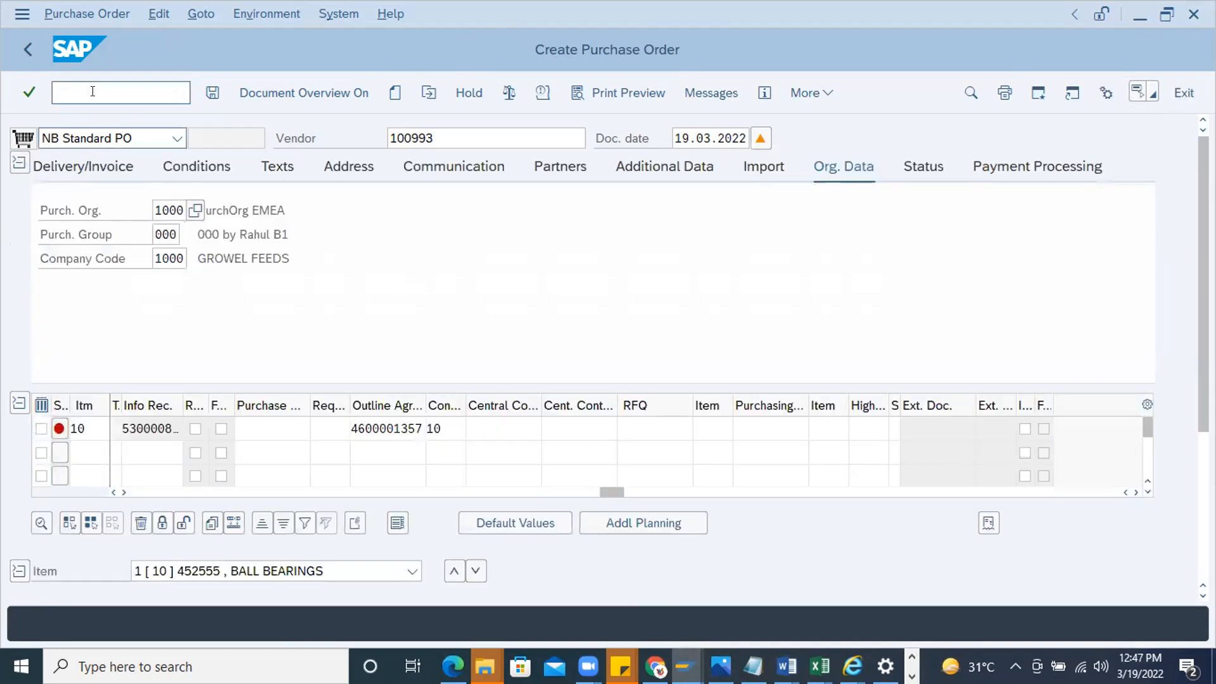
type("/nes")
key("BackSpace")
key("BackSpace")
type("se16n")
key("Return")
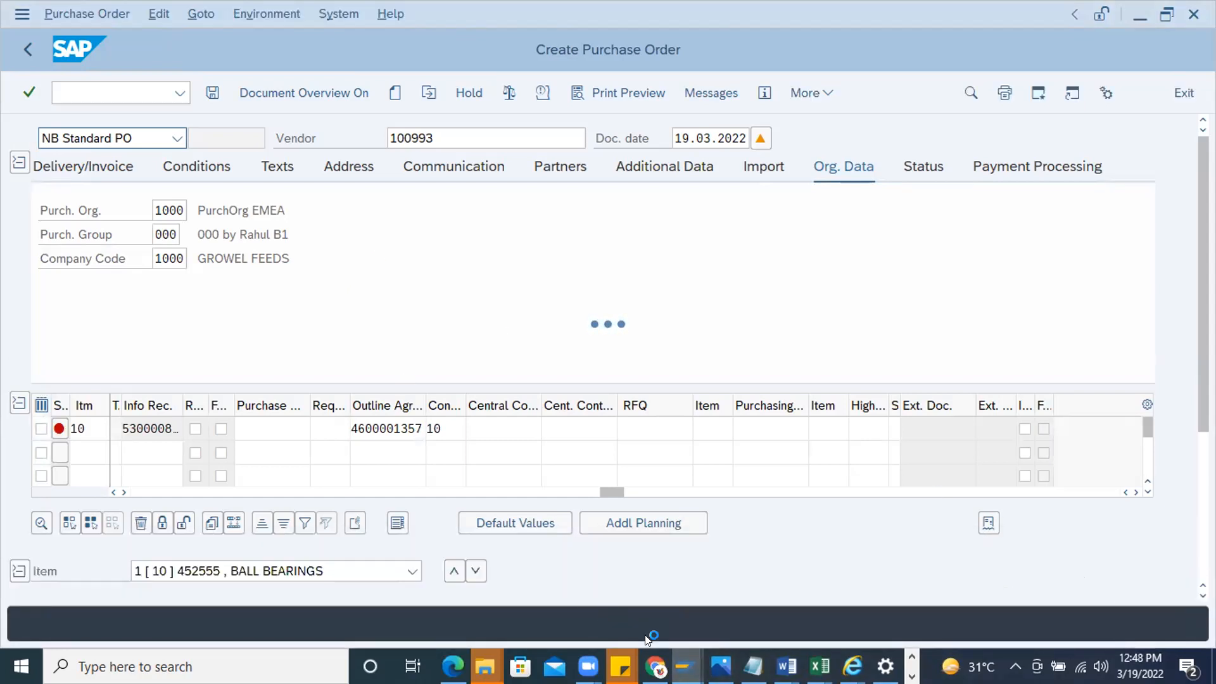
mouse_move(686, 666)
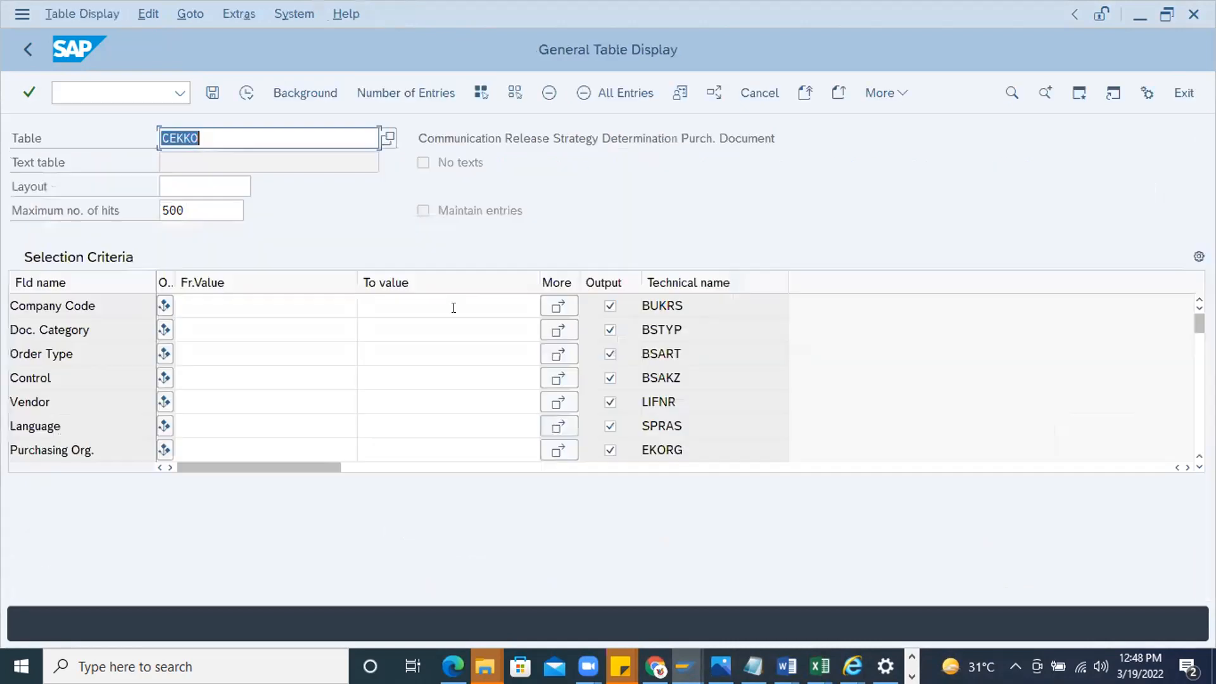
type("EKKO")
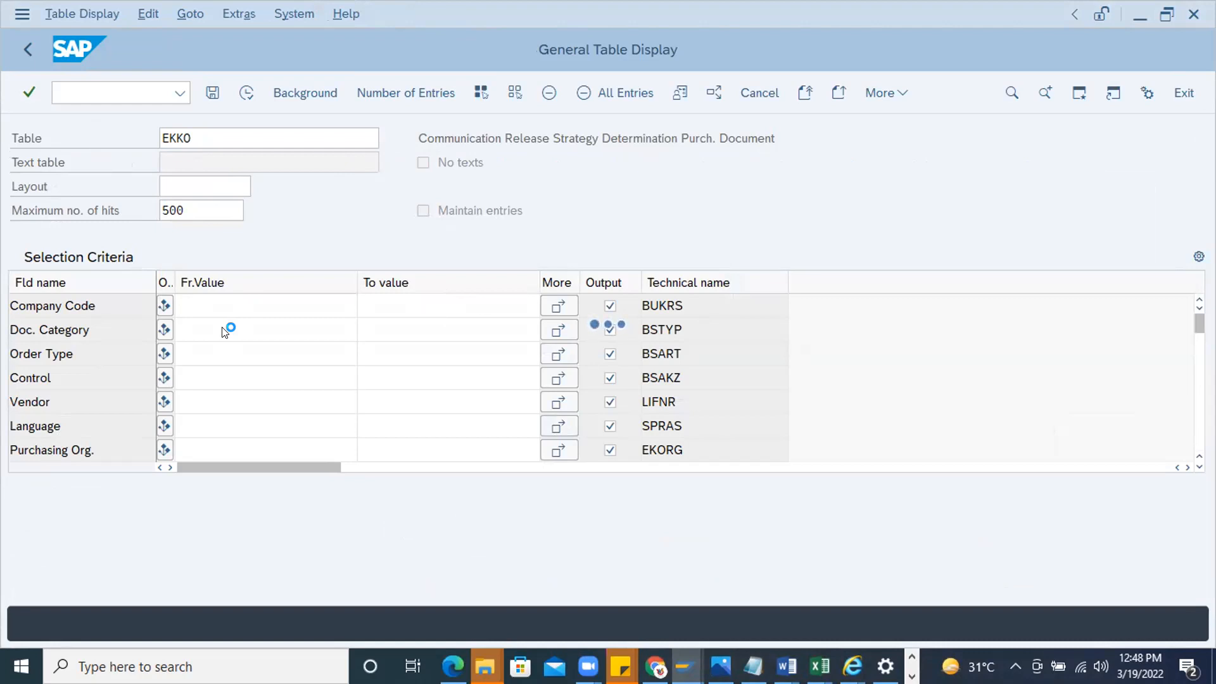
Search the EKKO selection fields for "Release" to reach the release strategy fields
left_click(221, 328)
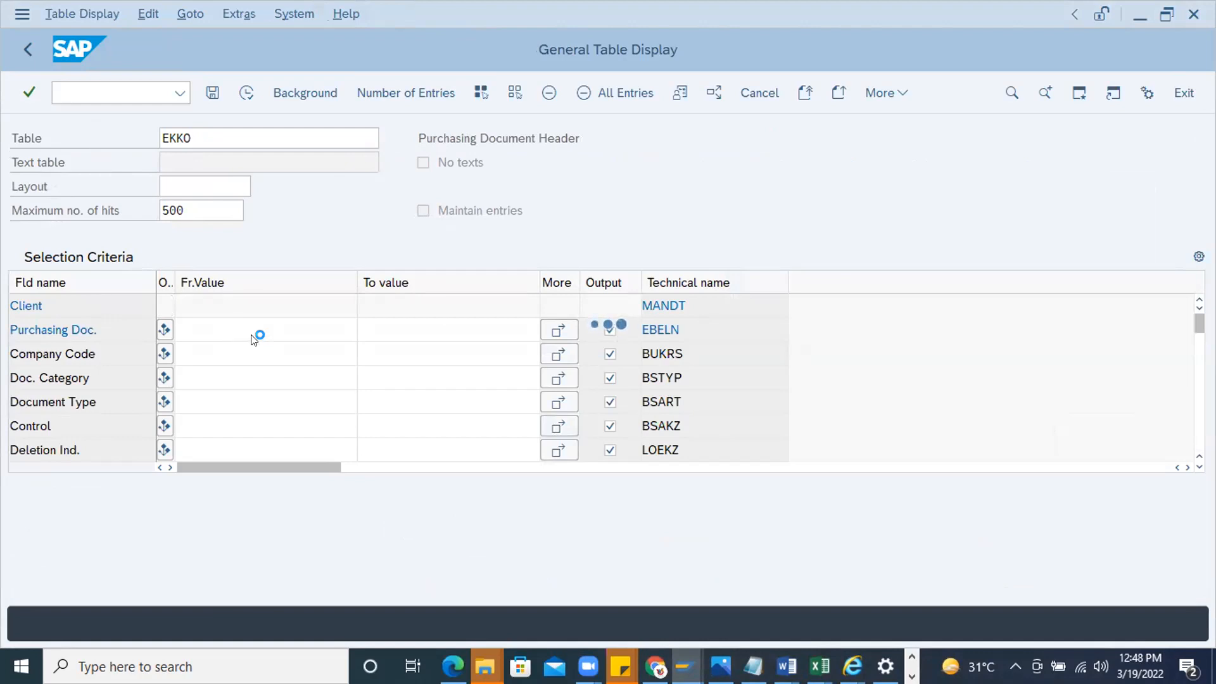
type("Release")
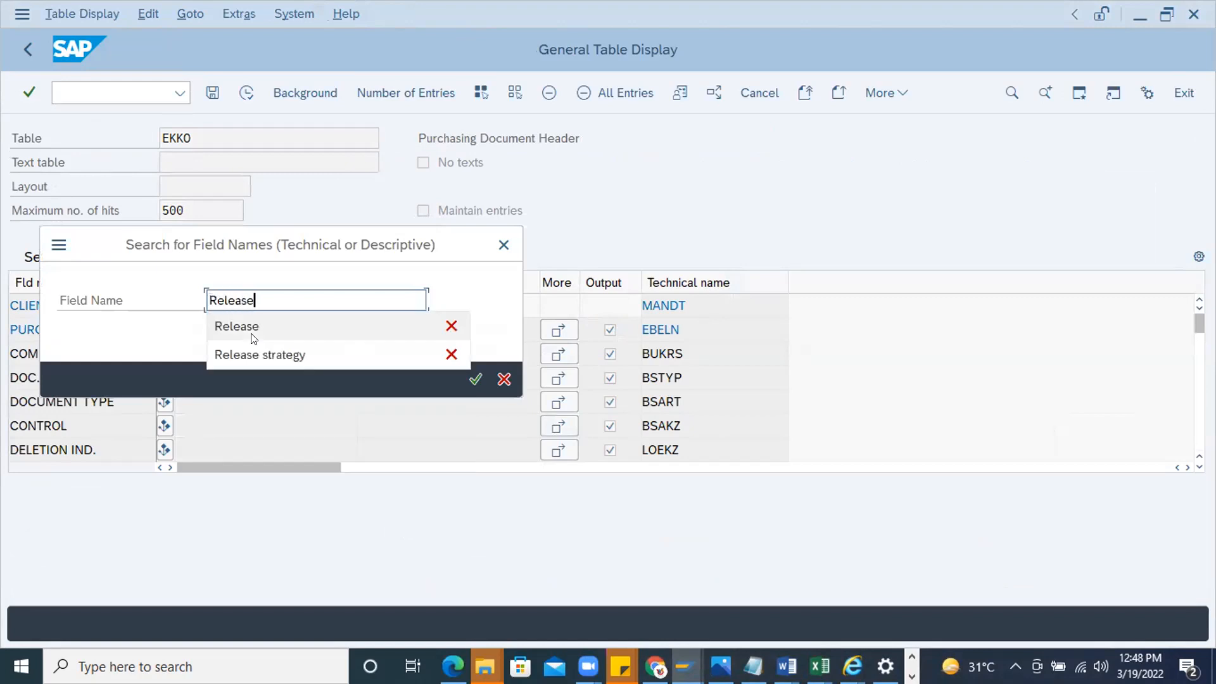
left_click(251, 335)
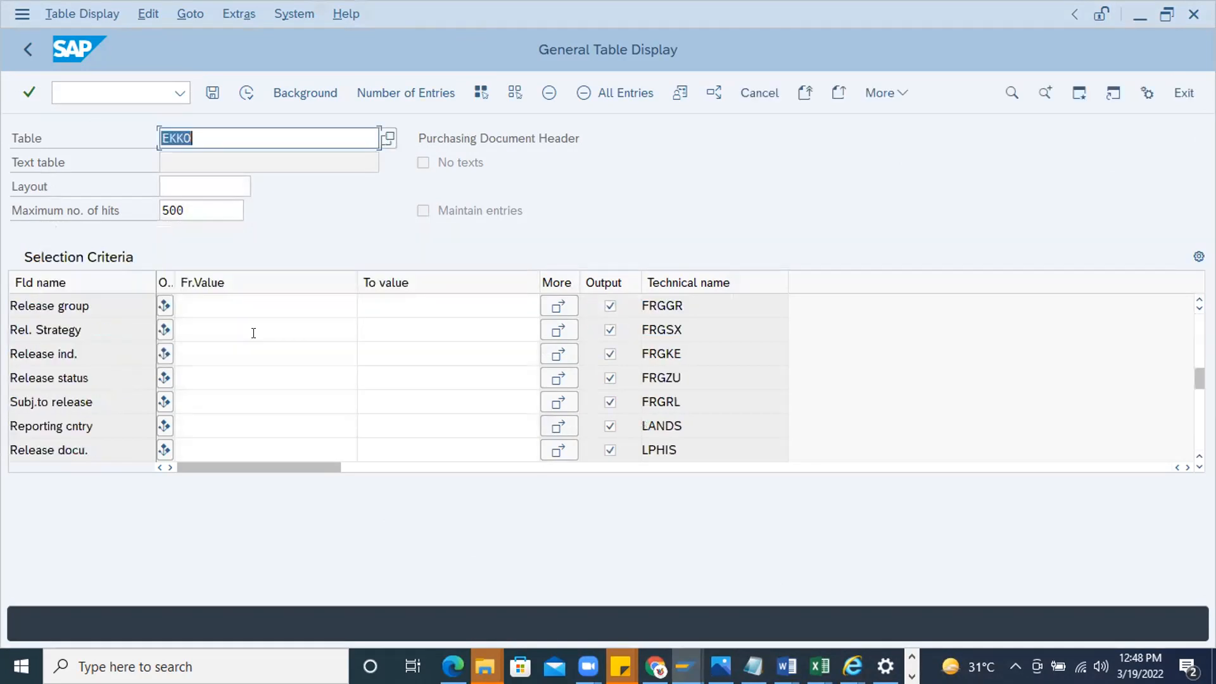
Restrict the EKKO selection to documents subject to release by setting Subj.to release to X (Yes)
left_click(213, 299)
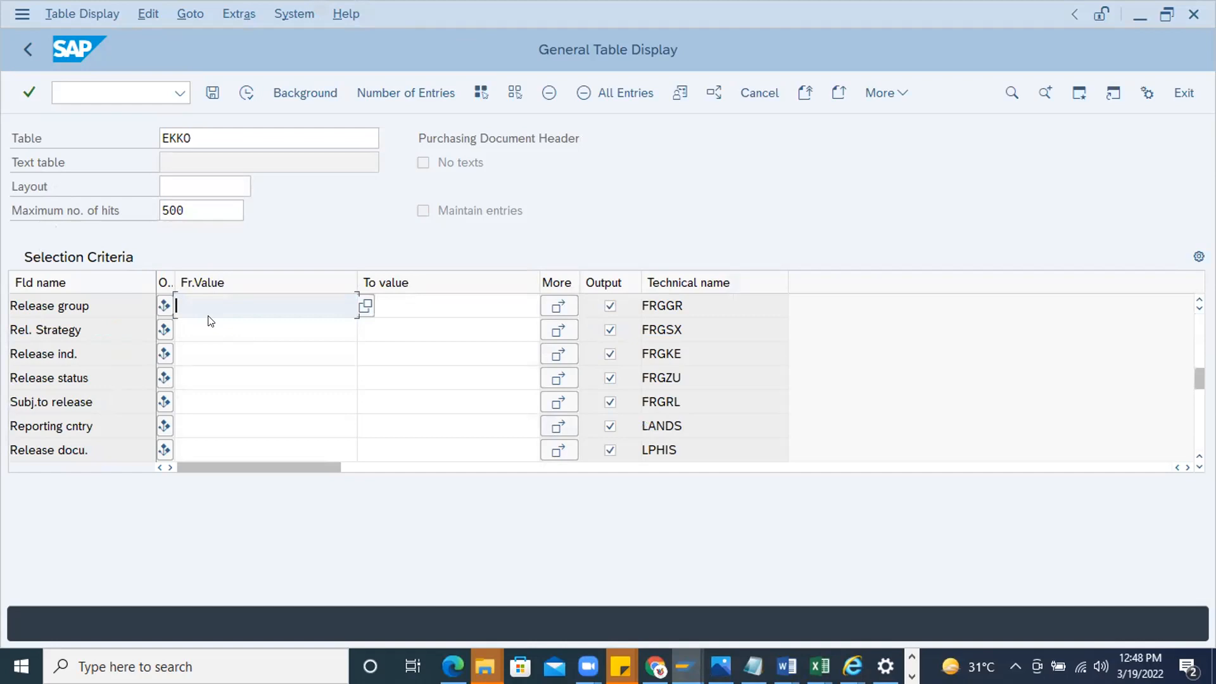
left_click(197, 332)
left_click(195, 353)
left_click(193, 376)
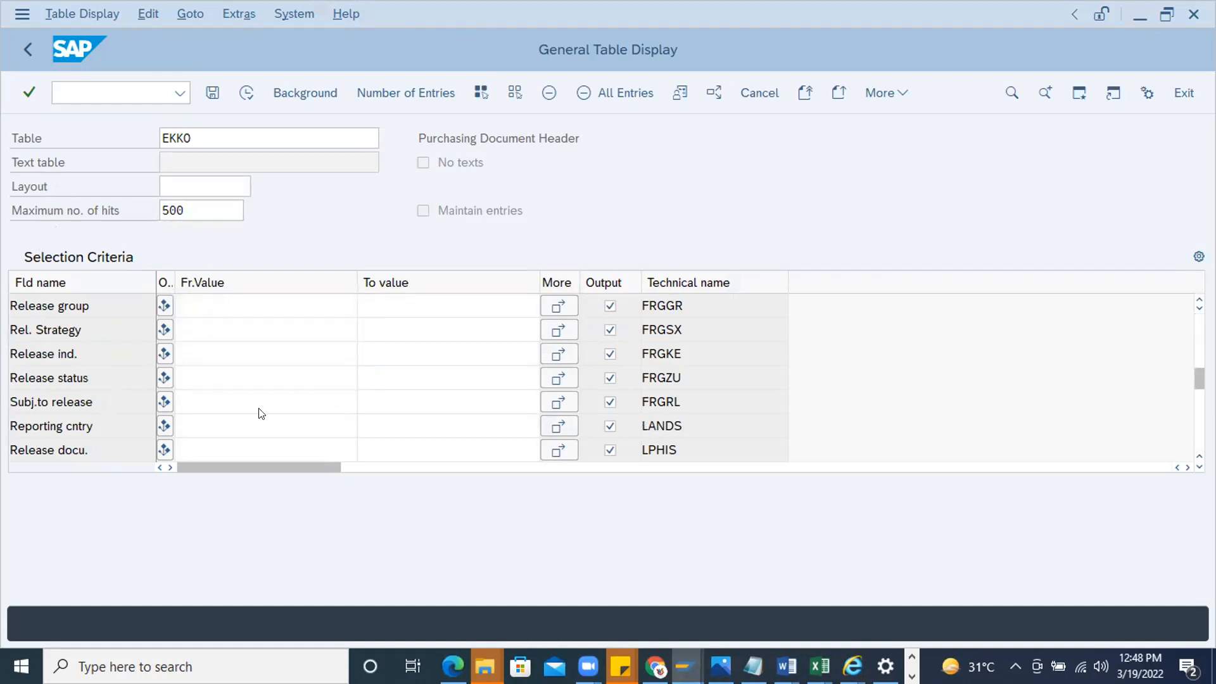
left_click(203, 397)
left_click(365, 397)
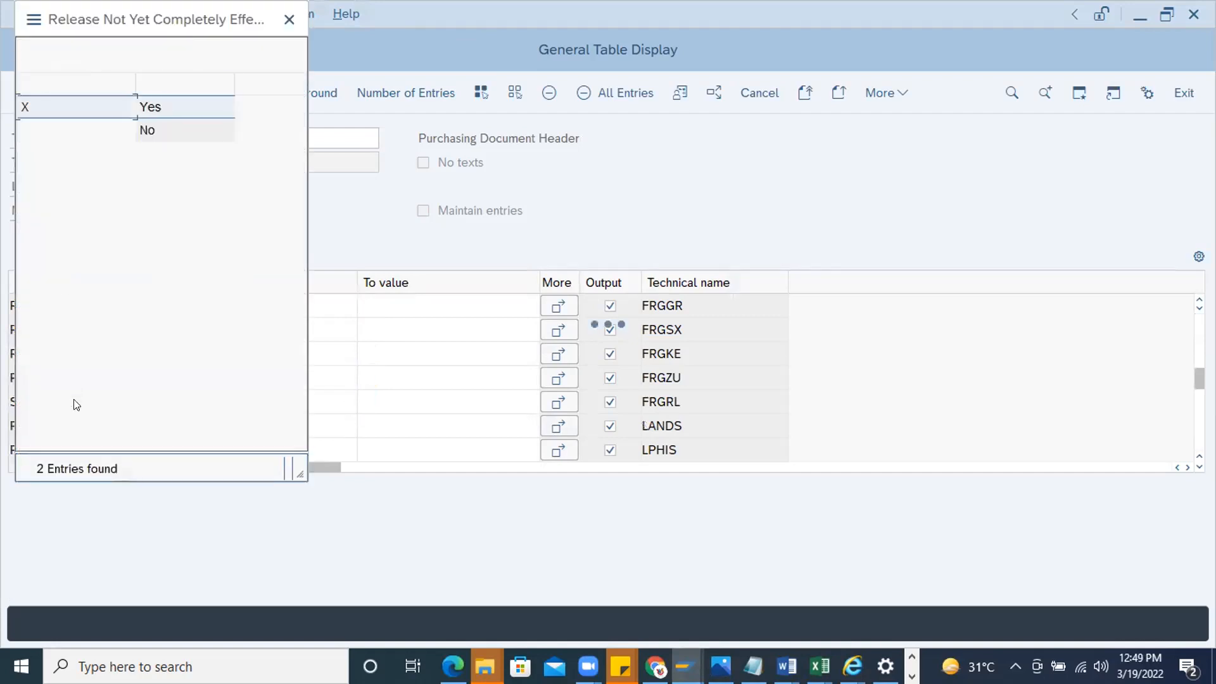
left_click_drag(108, 34, 650, 178)
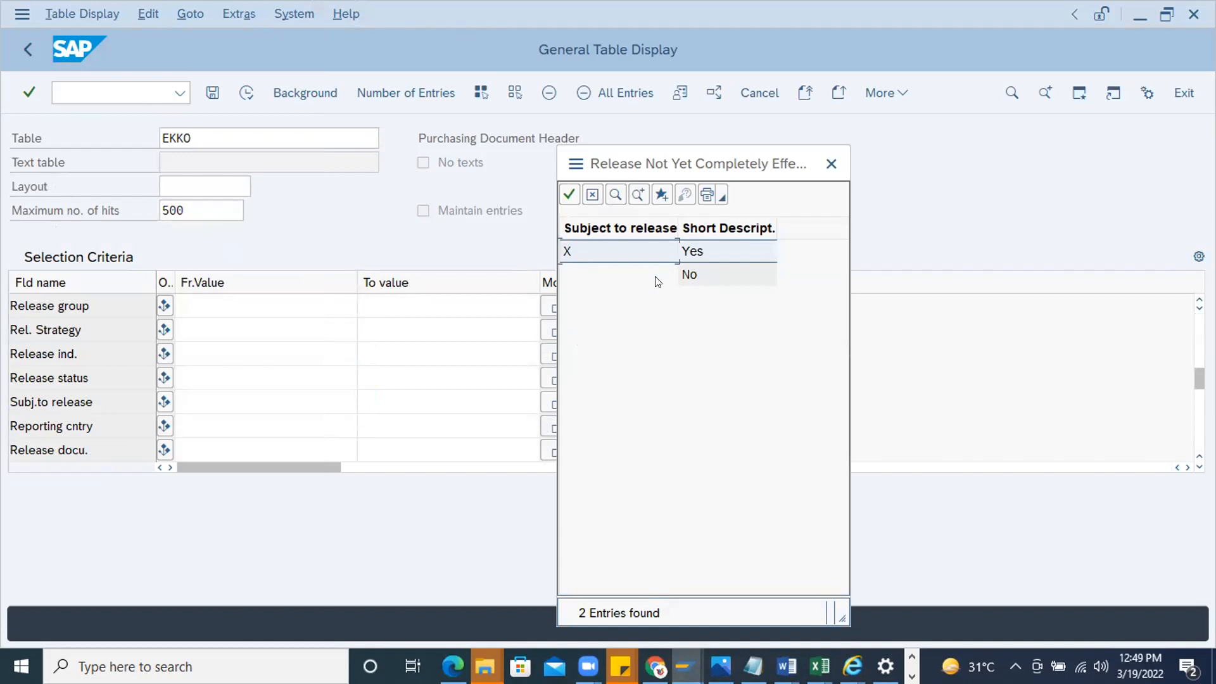
double_click(663, 249)
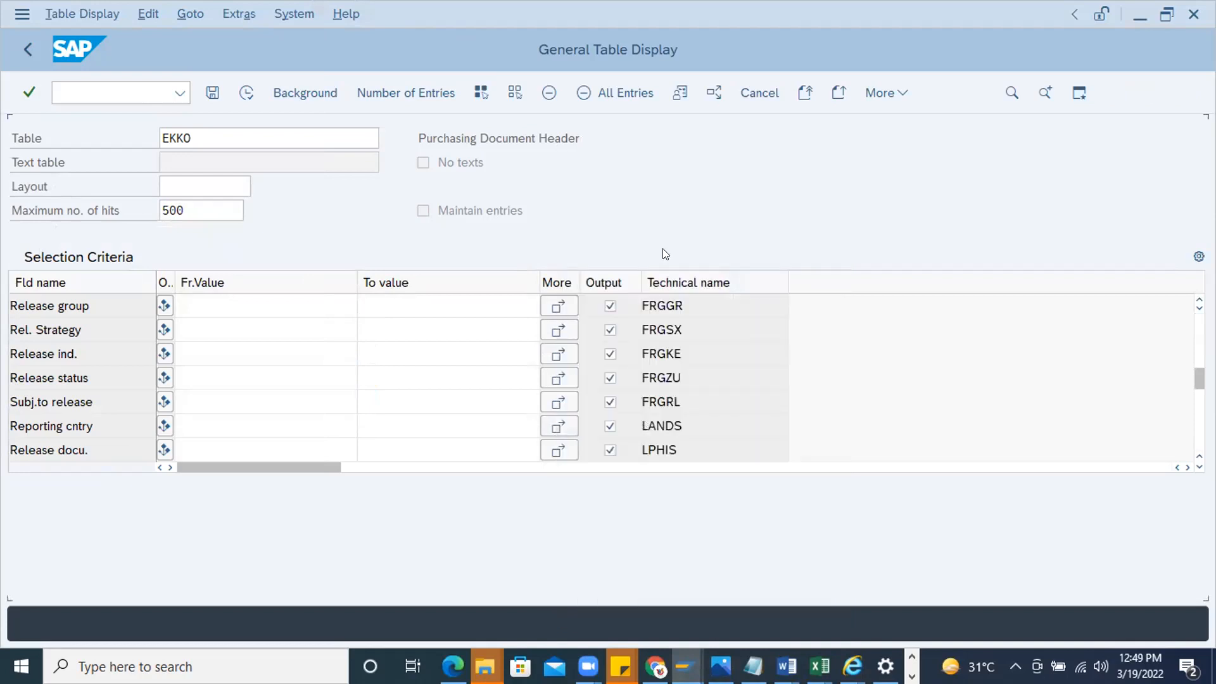
Limit the output to Purchasing Doc., Company Code and Subj.to release, and run the EKKO selection
left_click(516, 93)
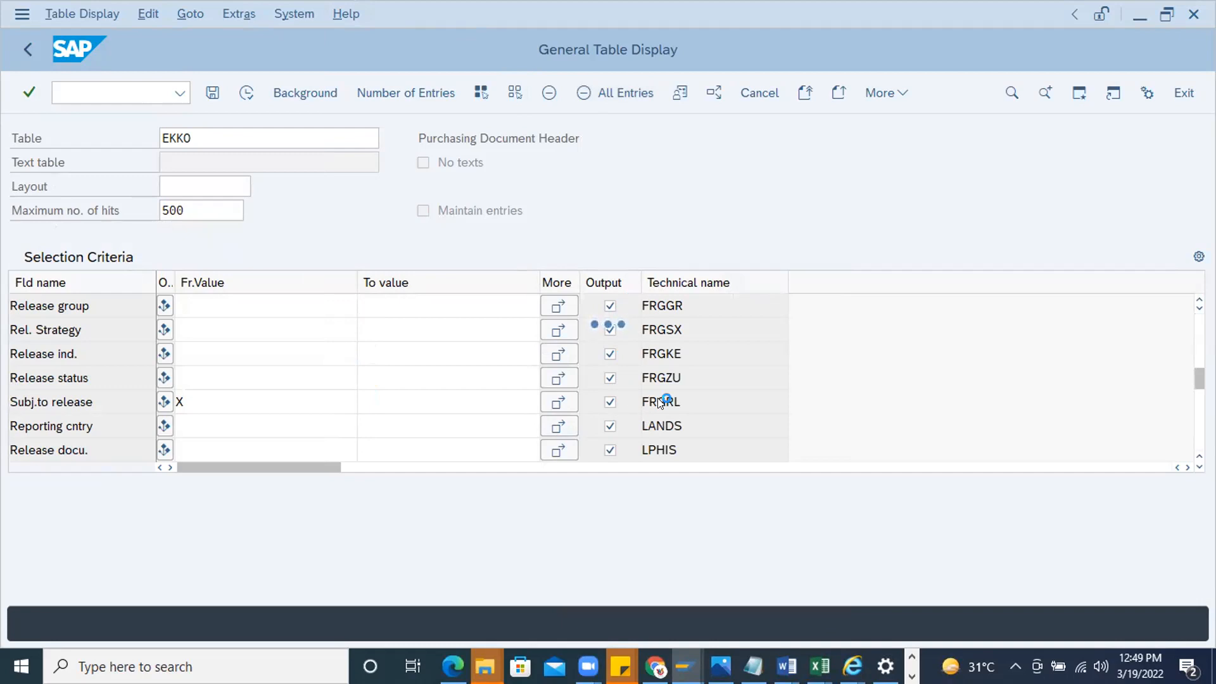
left_click(609, 402)
left_click_drag(1199, 378, 1199, 326)
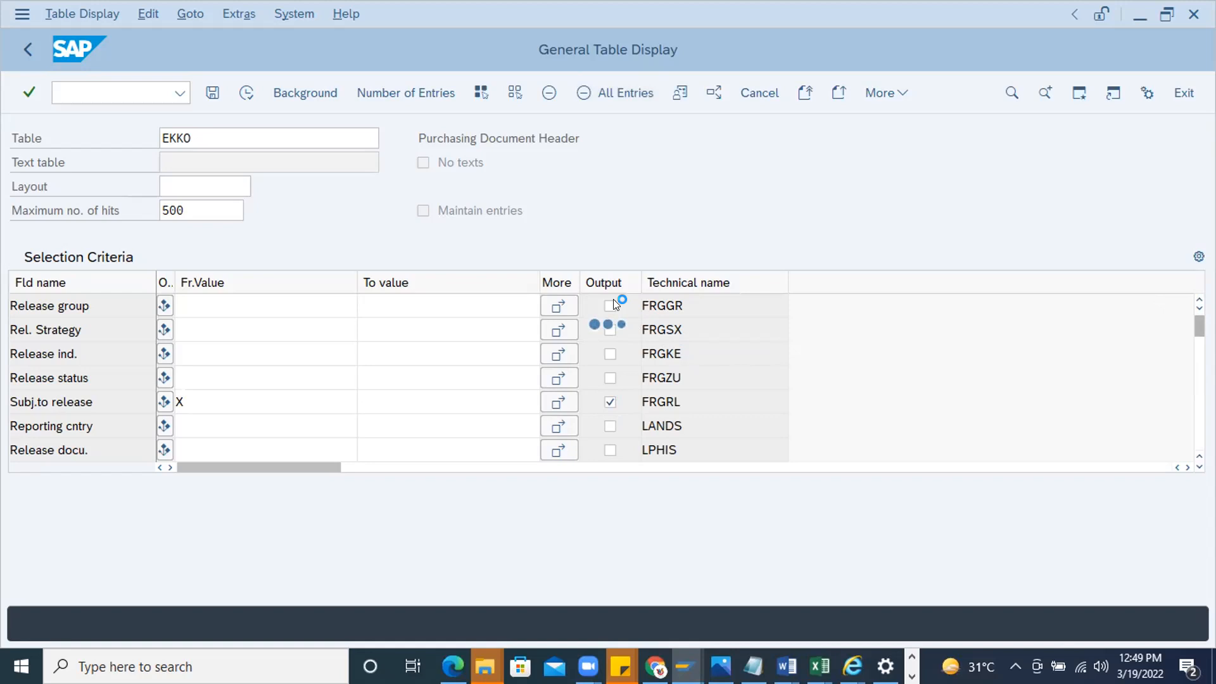
left_click(612, 328)
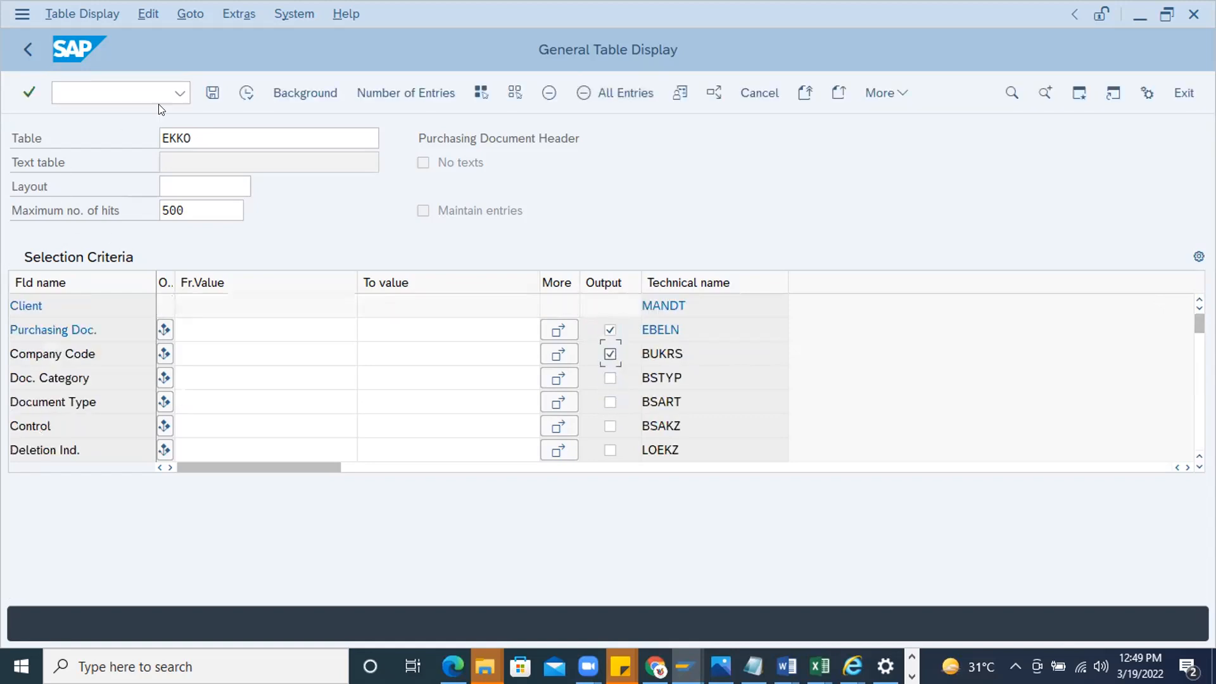
left_click(246, 92)
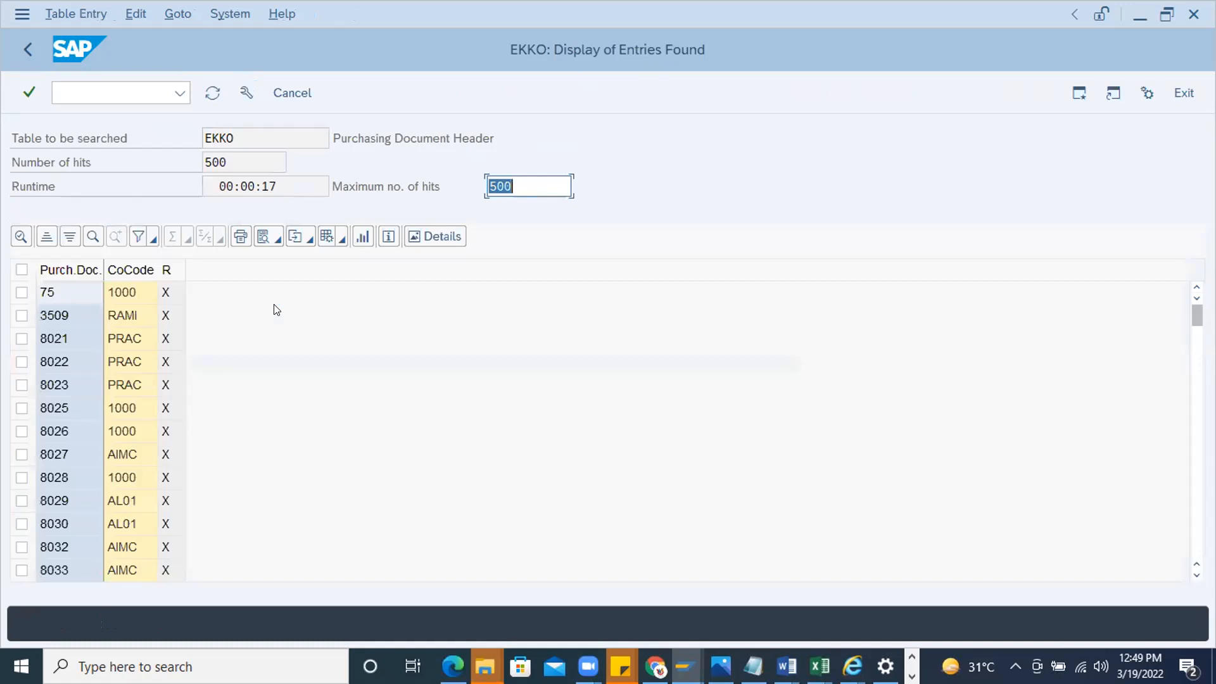
Widen the result columns and sort the EKKO entries by purchasing document in descending order
left_click_drag(157, 269, 274, 270)
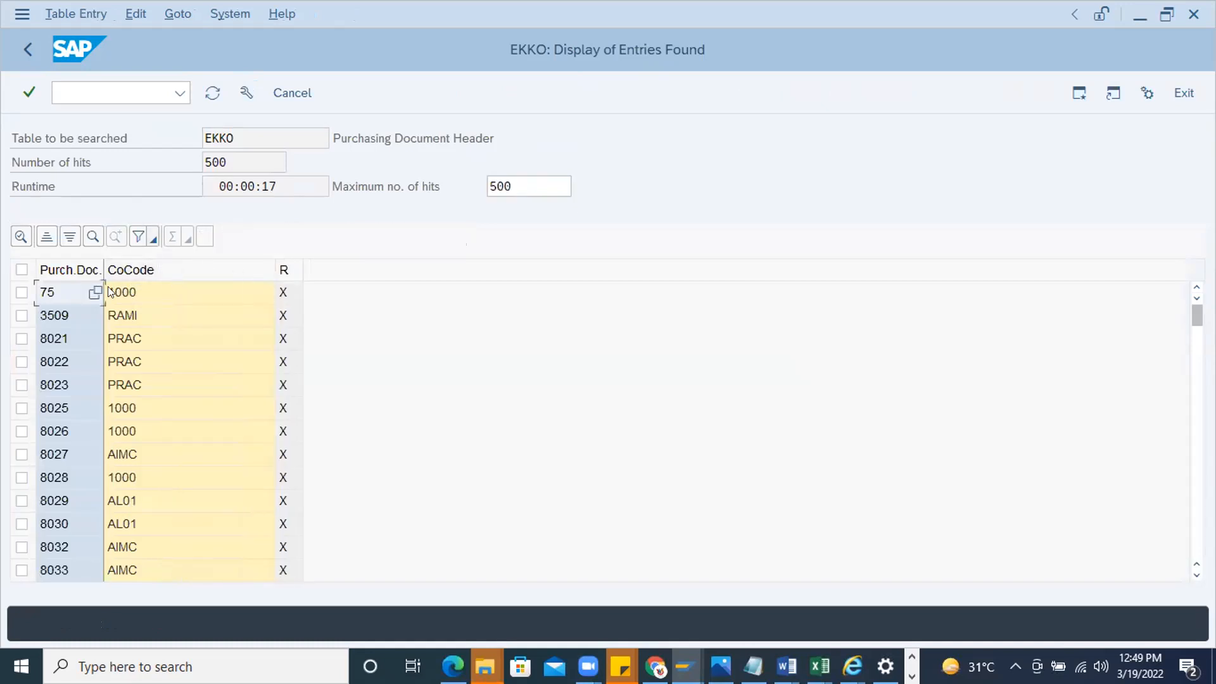
left_click_drag(103, 267, 276, 266)
left_click(96, 272)
left_click(68, 237)
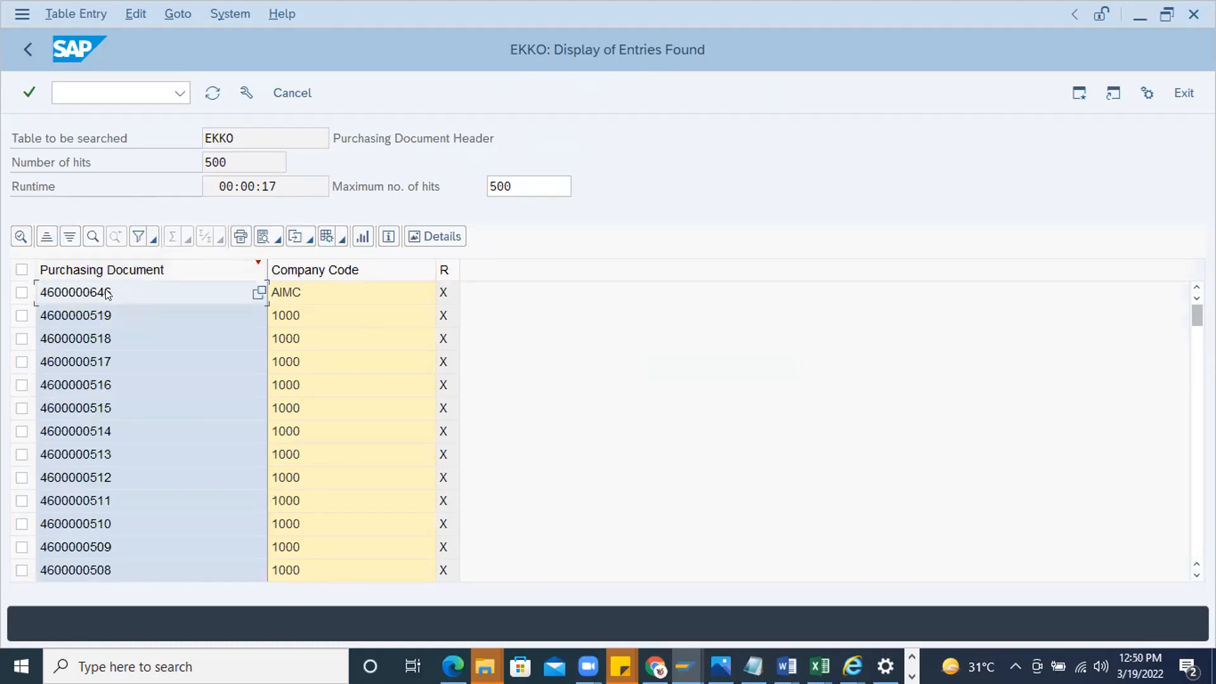
Copy the first listed purchasing document number and try to open it in purchase order release (ME29N) in a new session
left_click(108, 293)
left_click(1080, 94)
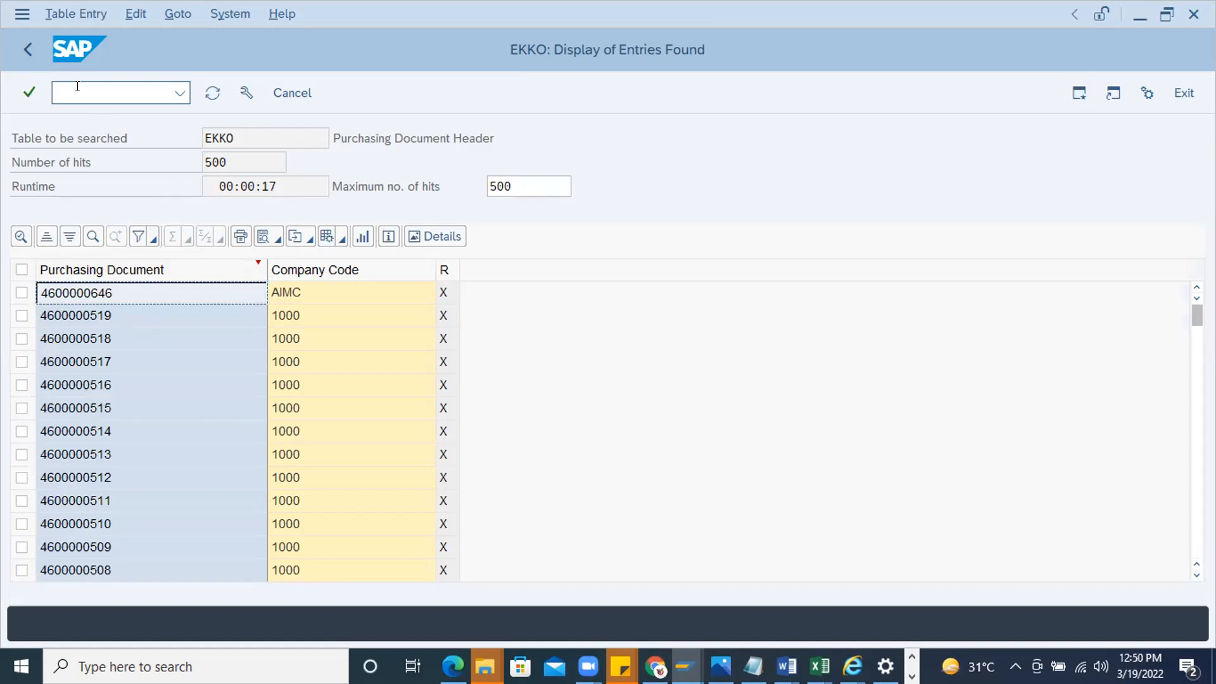
type("Me")
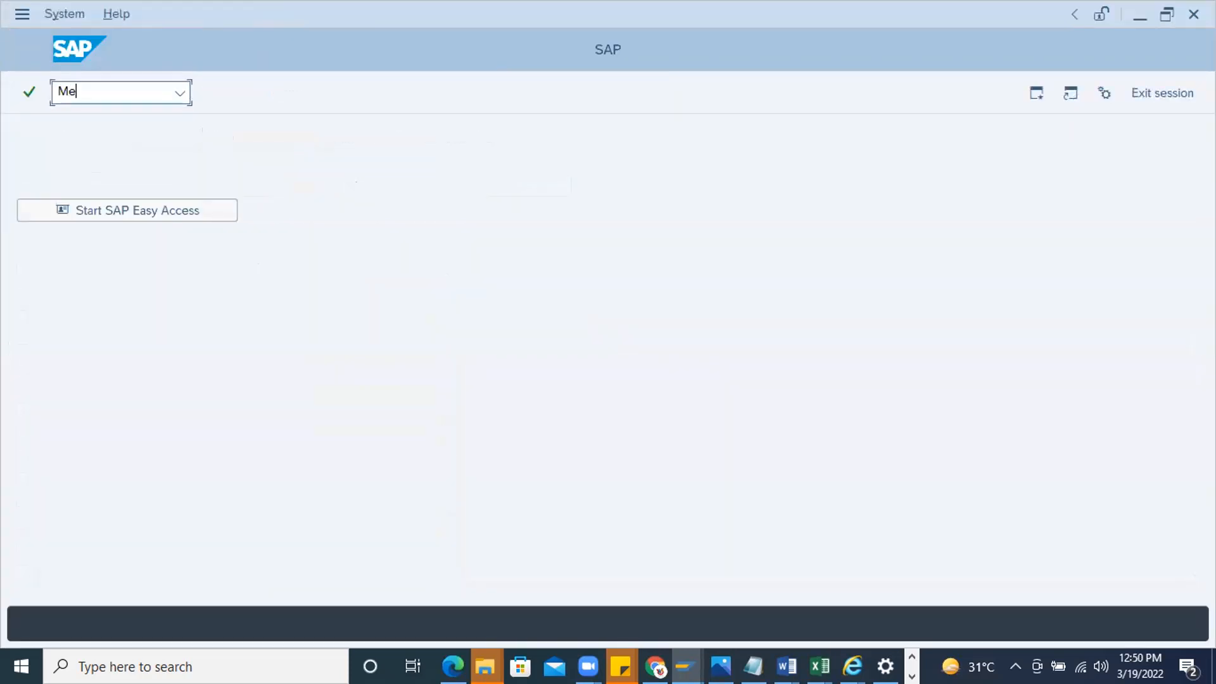
type("29n")
key("Return")
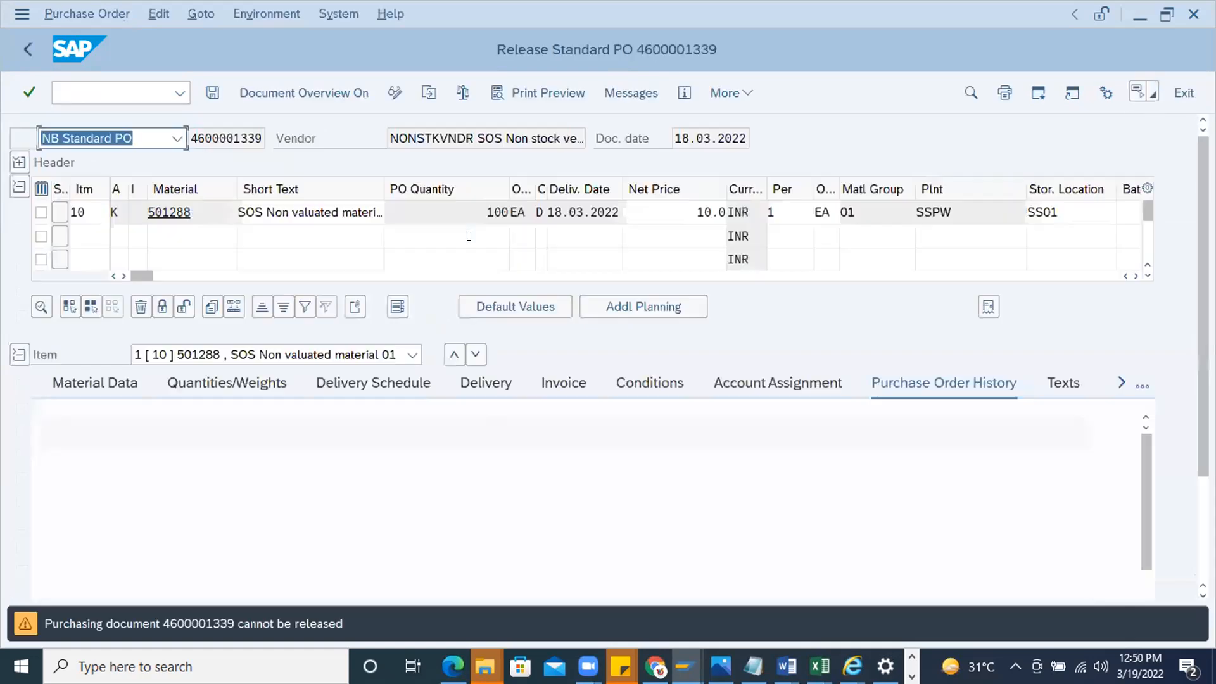
left_click(429, 93)
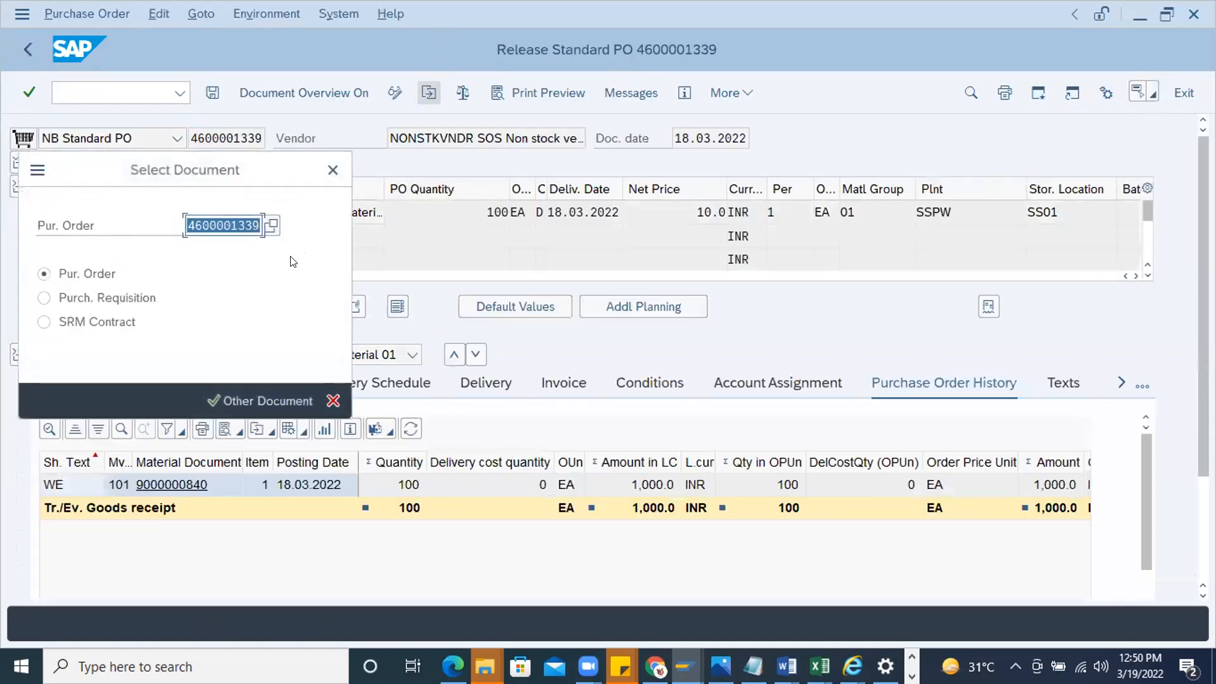
key("Return")
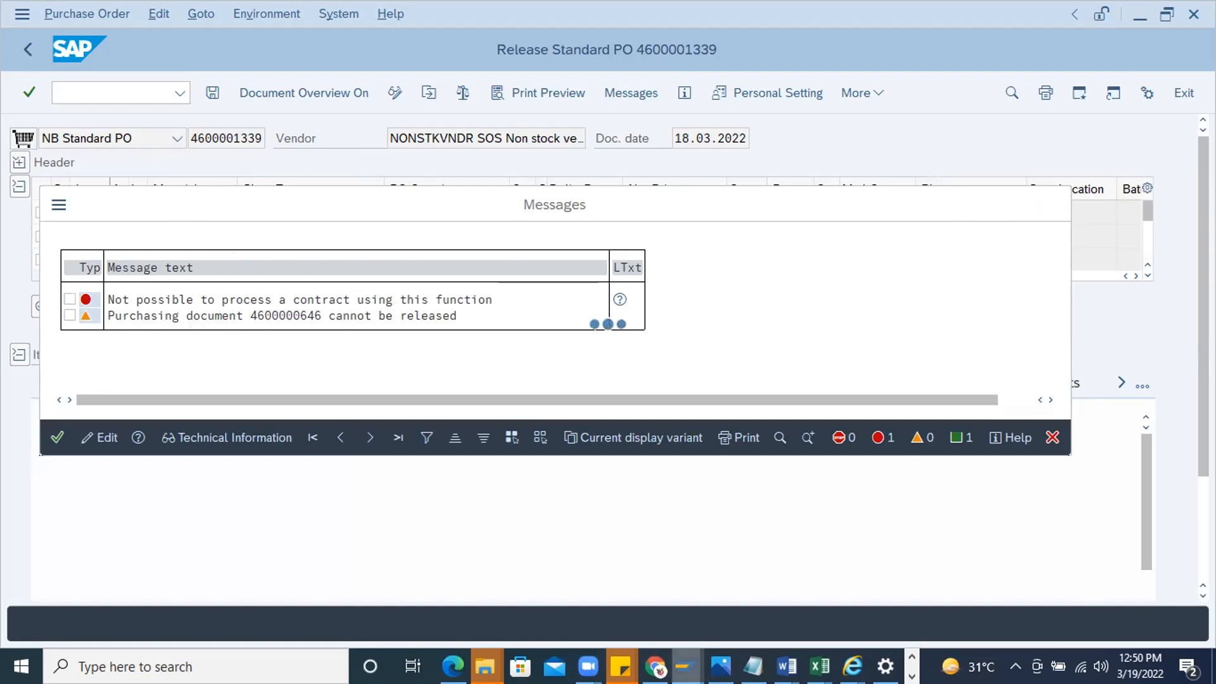
Copy another purchasing document number from further down the EKKO results and open it in the purchase order release transaction
mouse_move(686, 666)
left_click(989, 593)
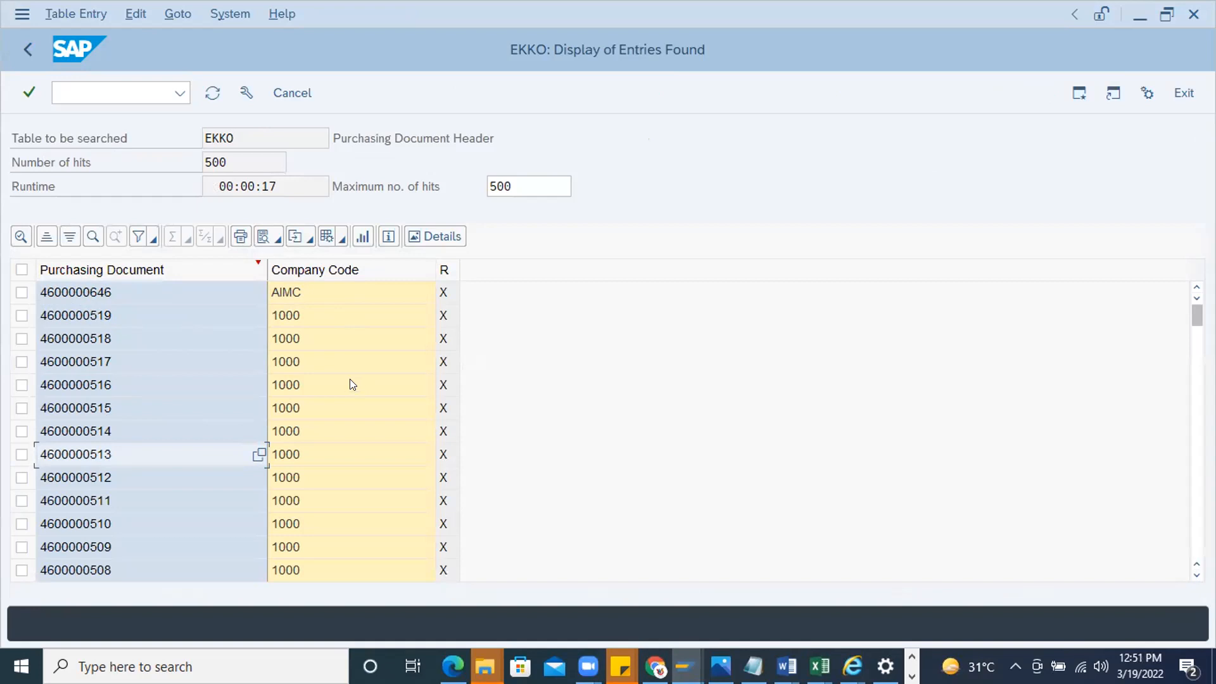
scroll(114, 494, "down", 3)
scroll(92, 527, "down", 7)
left_click_drag(1197, 331, 1197, 526)
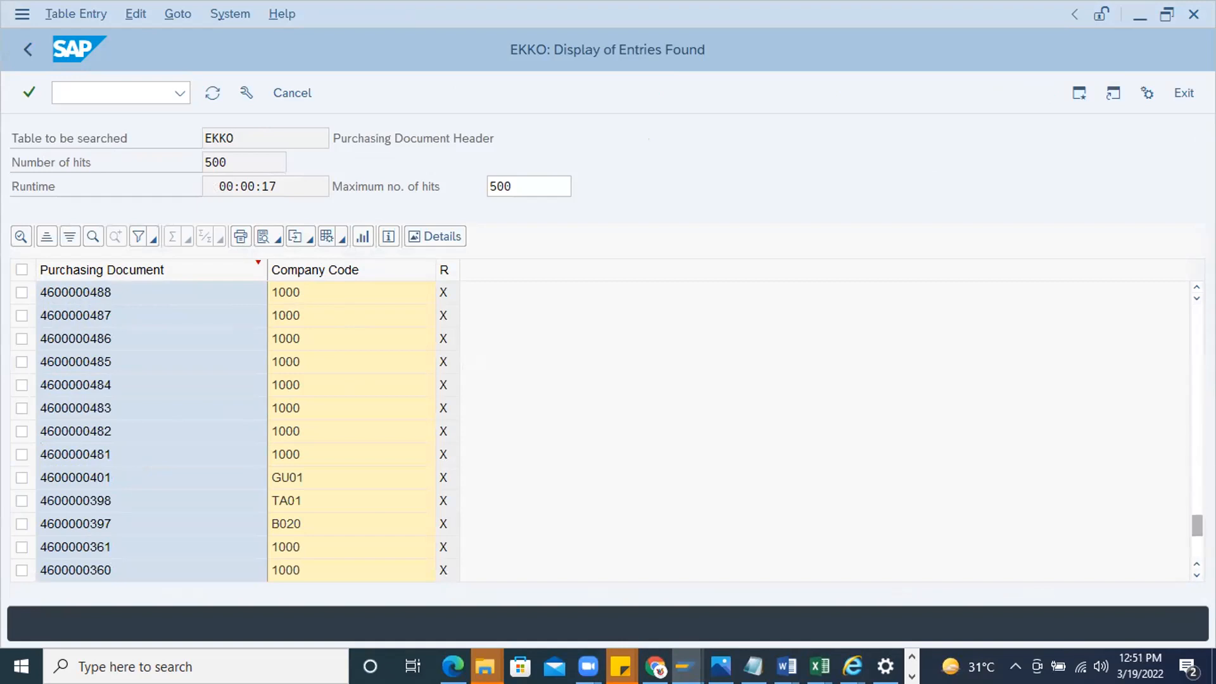
left_click(131, 519)
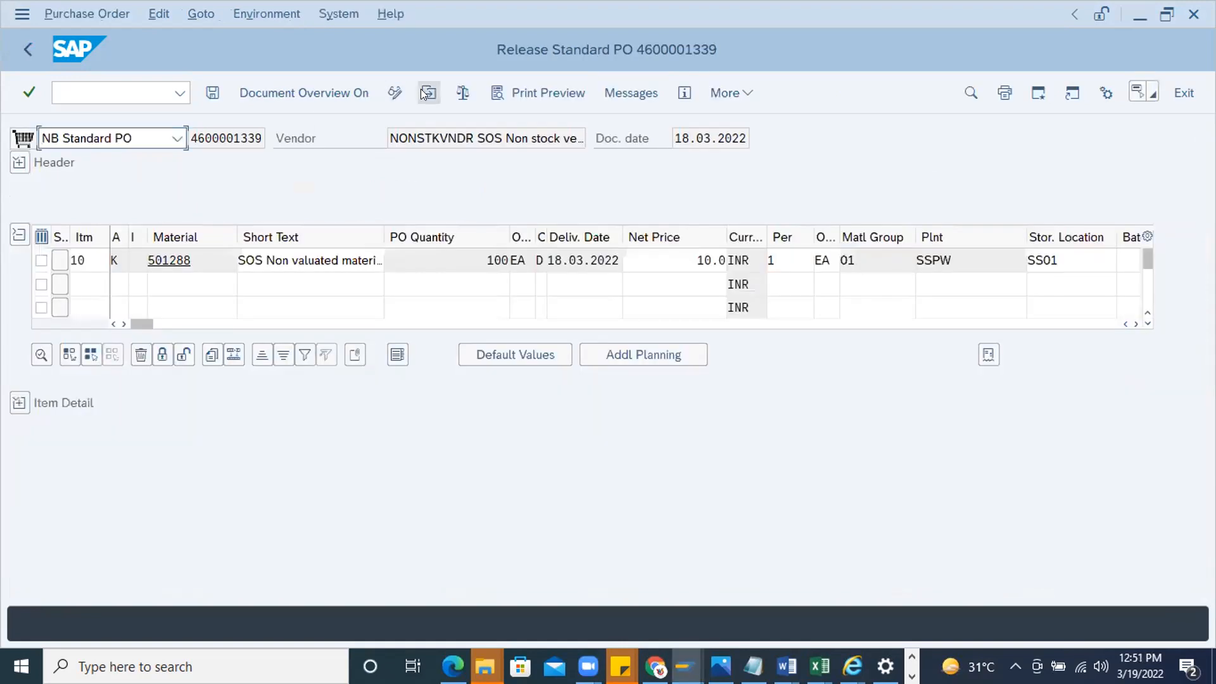
left_click(429, 92)
key("ctrl+v")
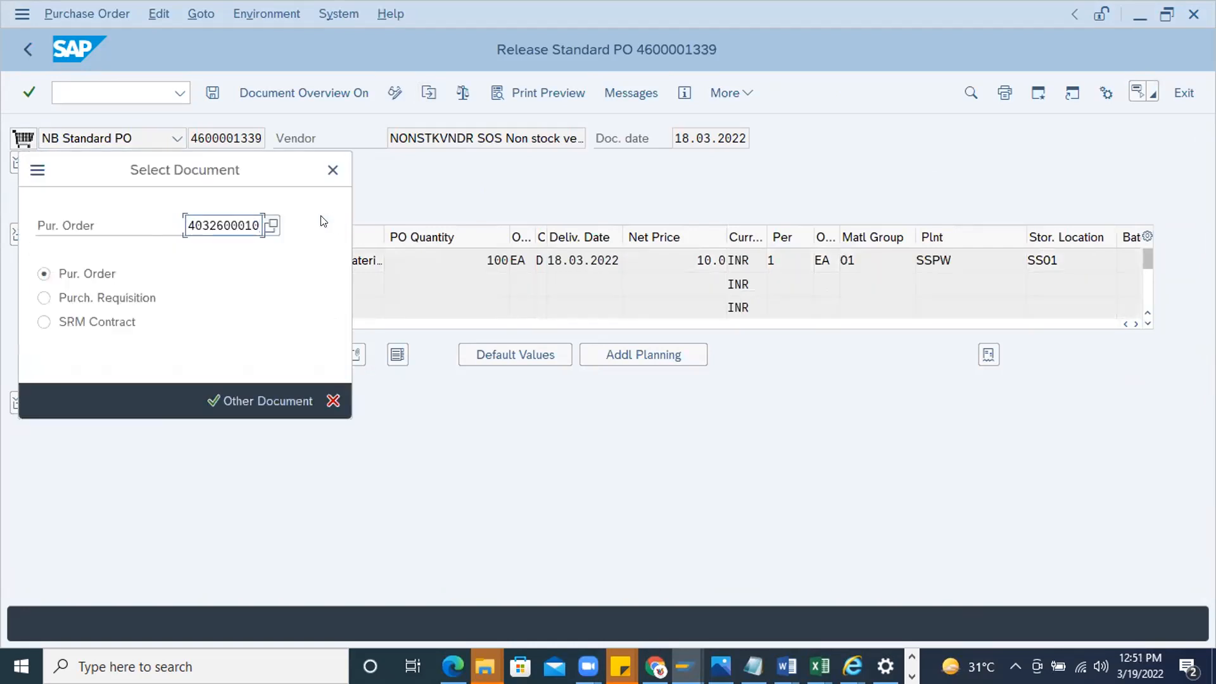
key("Return")
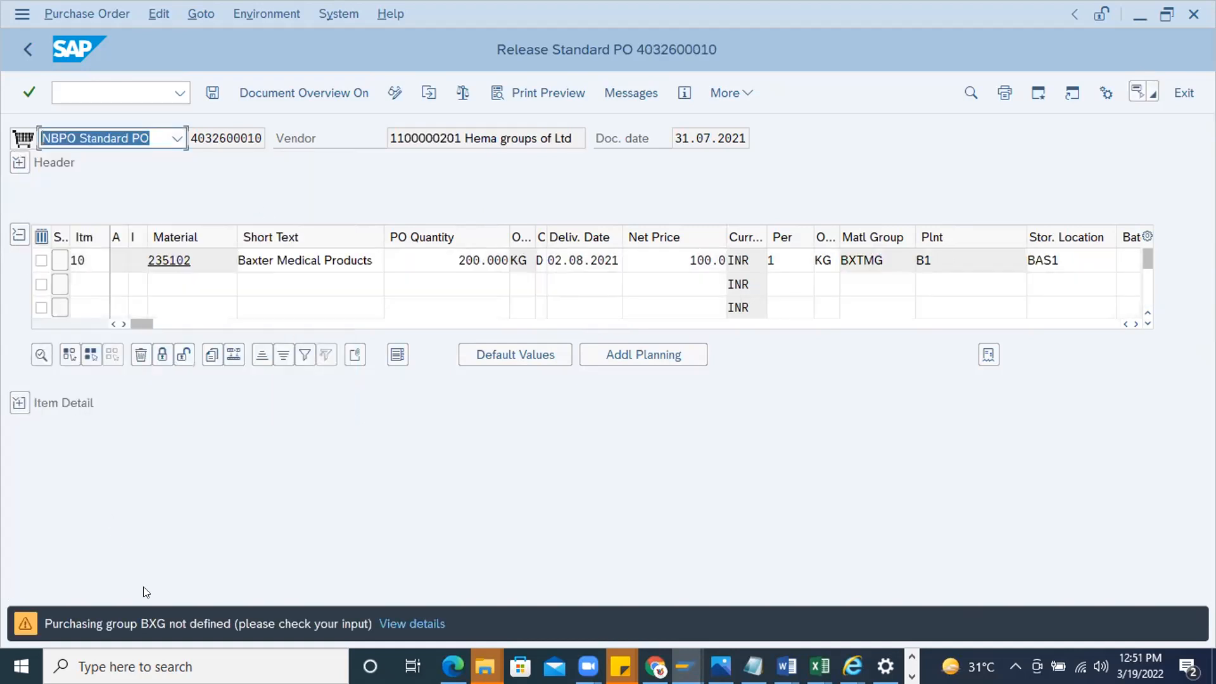
Examine the purchase order's header release strategy together with the item's net price and plant
left_click(22, 162)
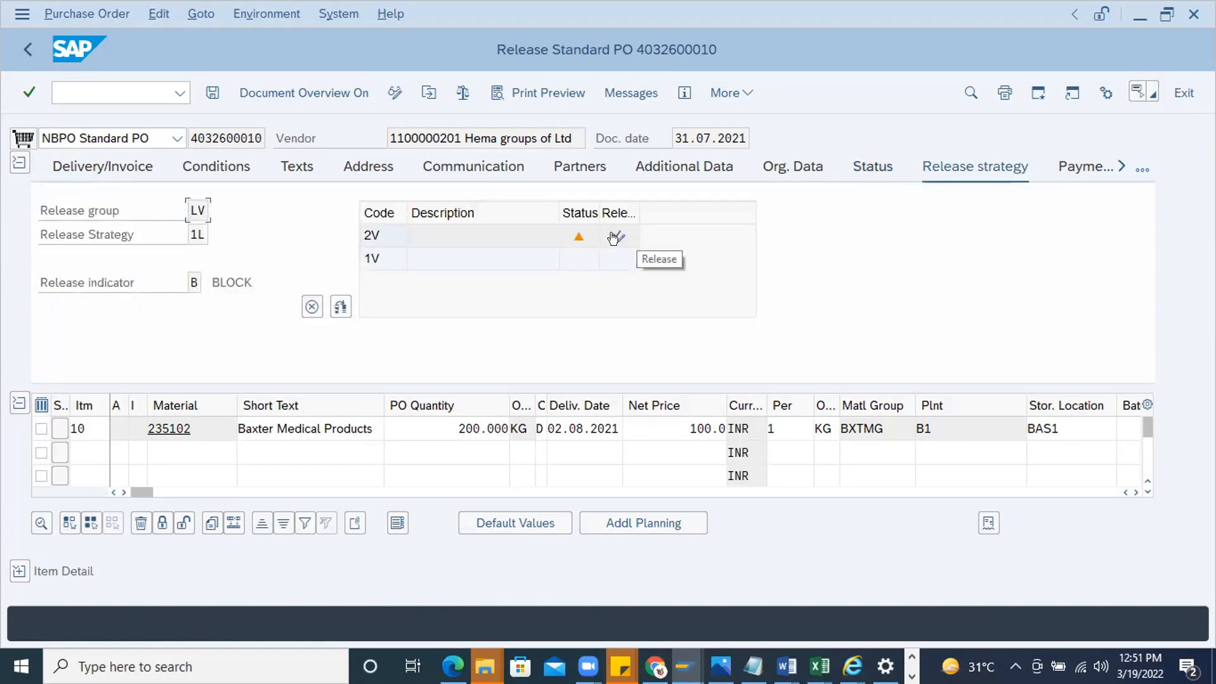
left_click(683, 421)
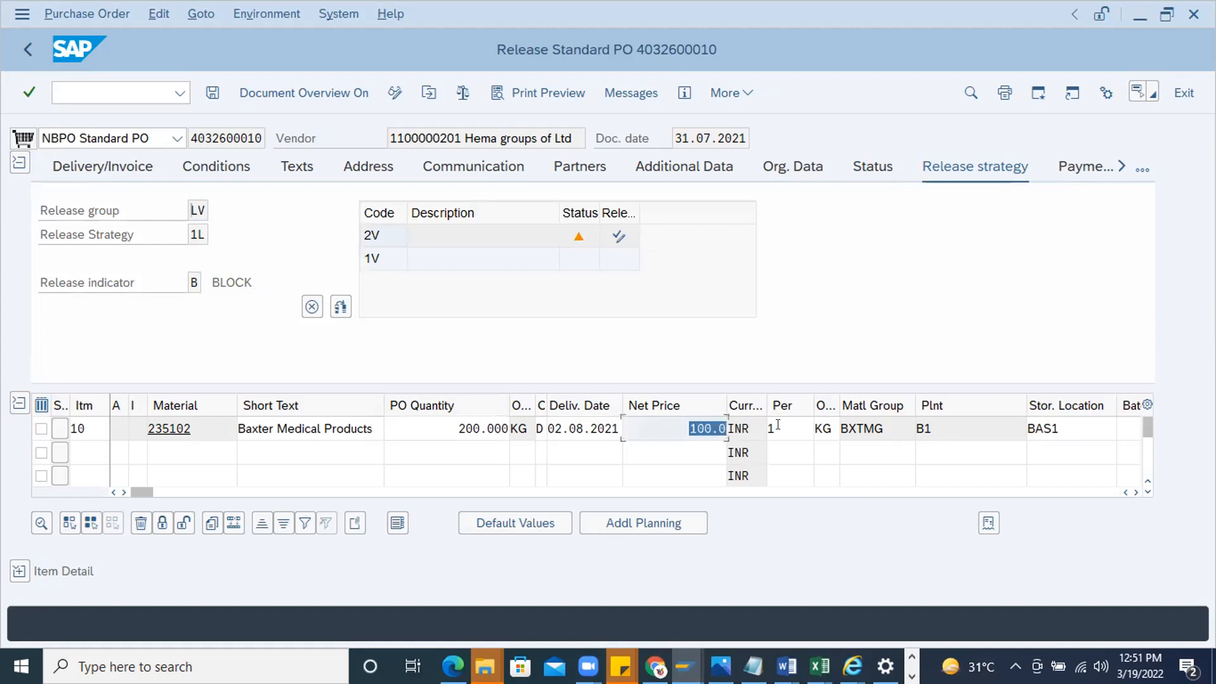
left_click(919, 428)
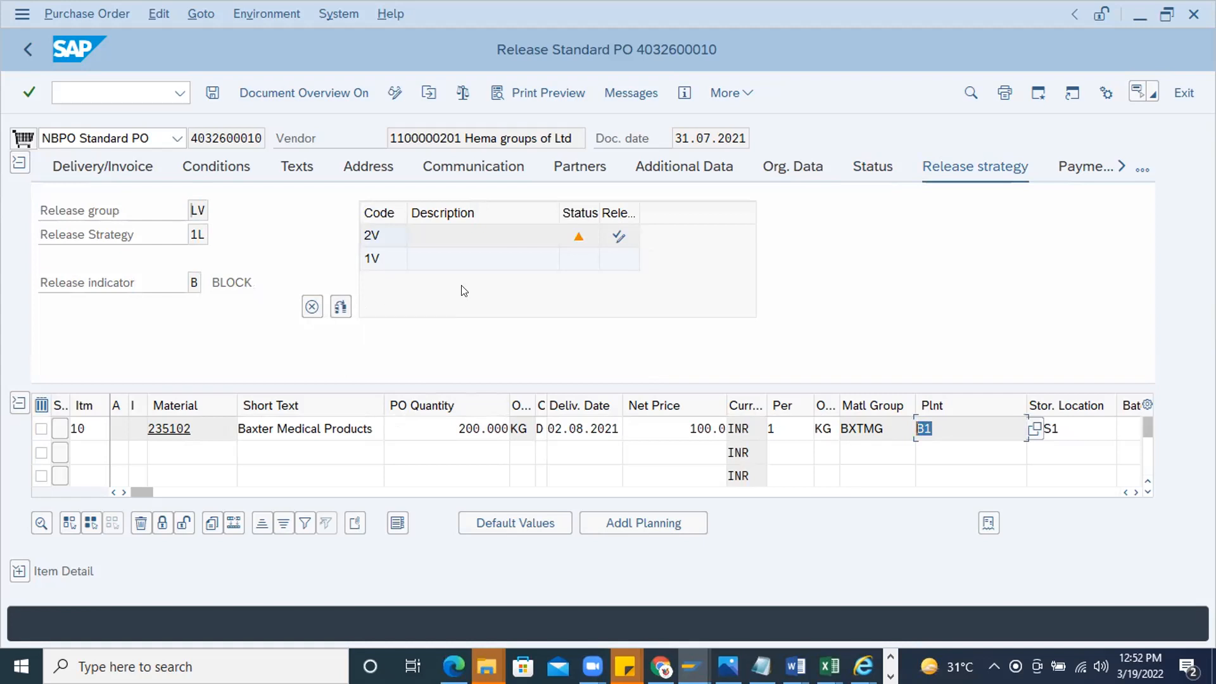
Refuse the release of the purchase order and cancel that refusal again
left_click(311, 309)
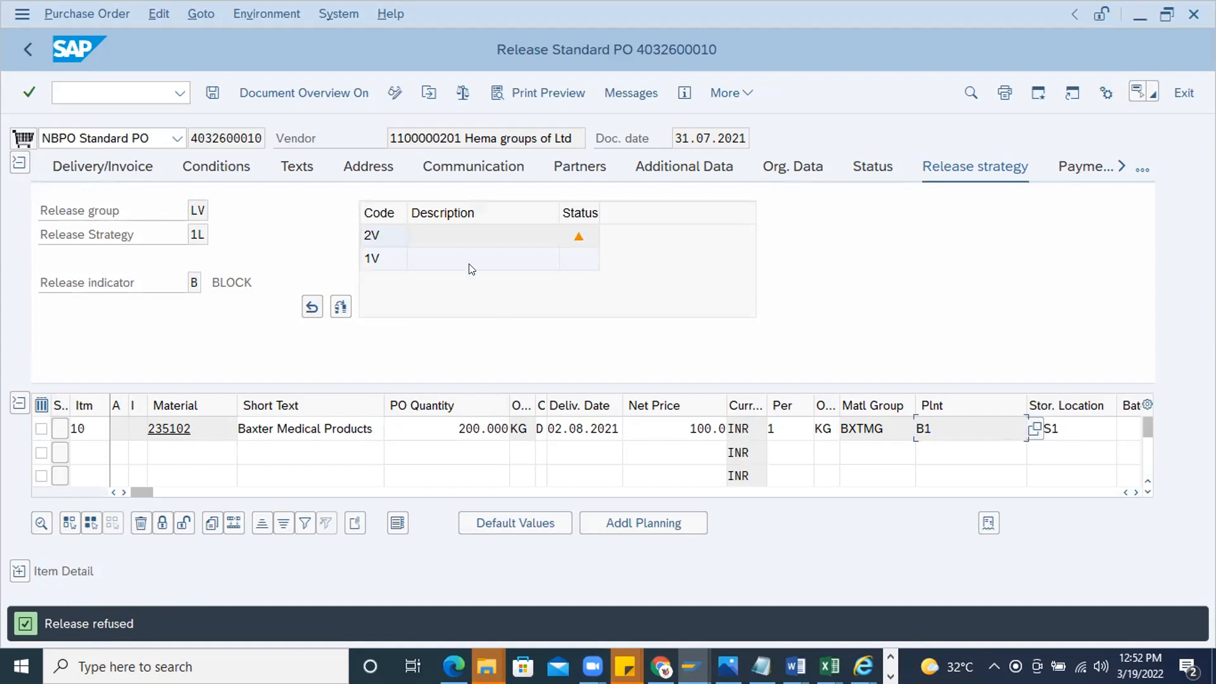
left_click(305, 308)
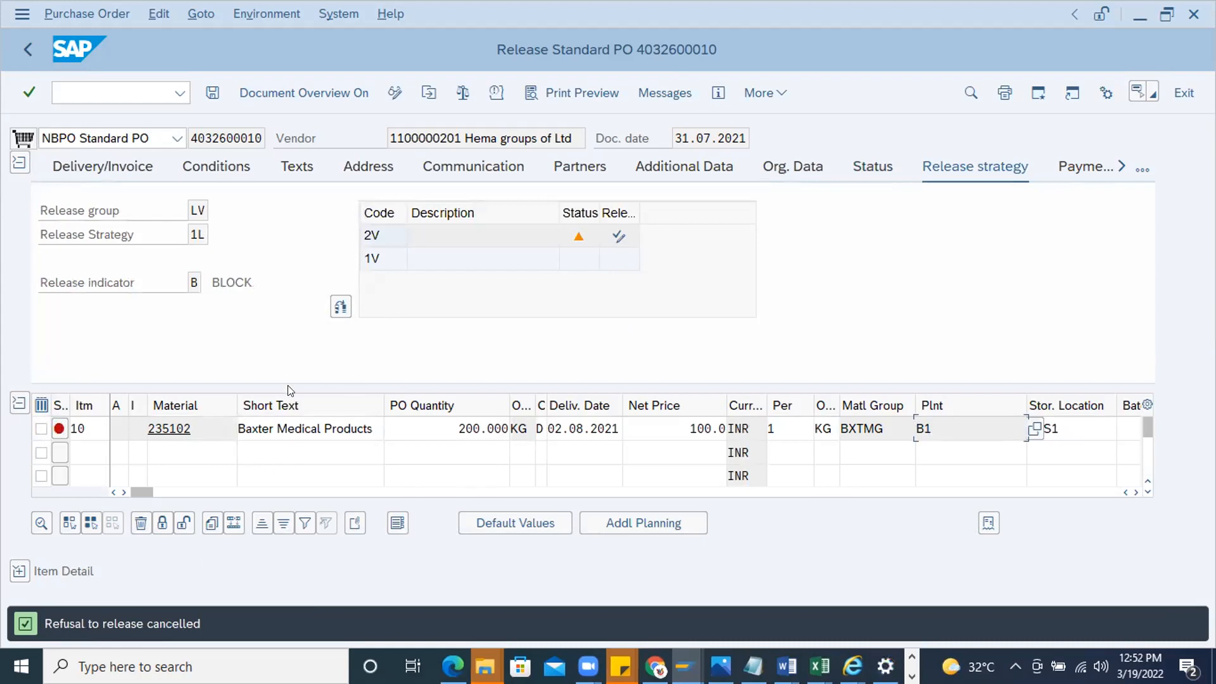
Leave the purchase order release transaction without saving and start another purchase order transaction
left_click(137, 99)
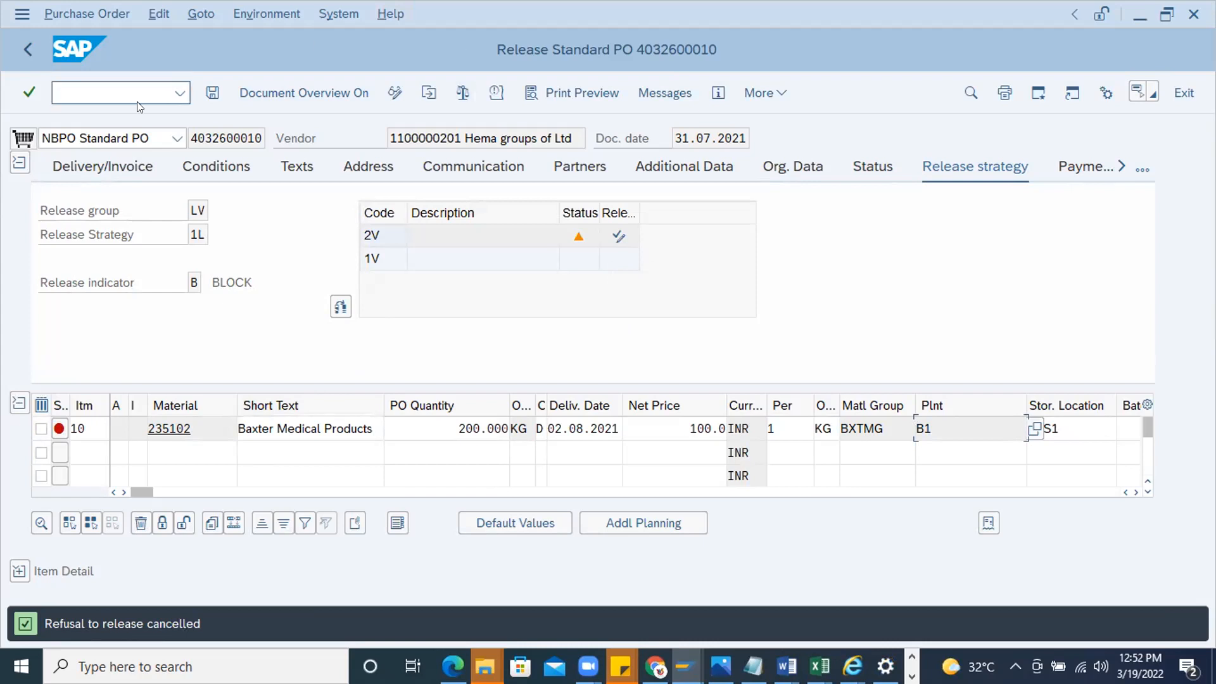
type("/n")
key("Return")
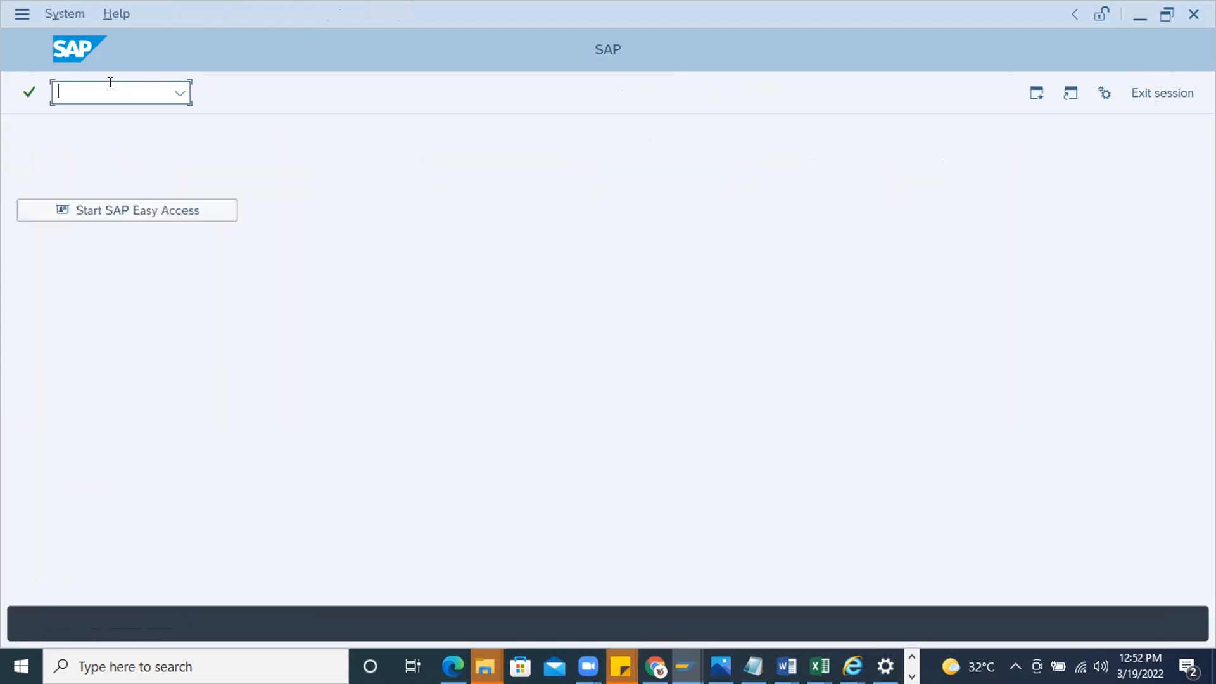
type("me2")
type("n")
key("Return")
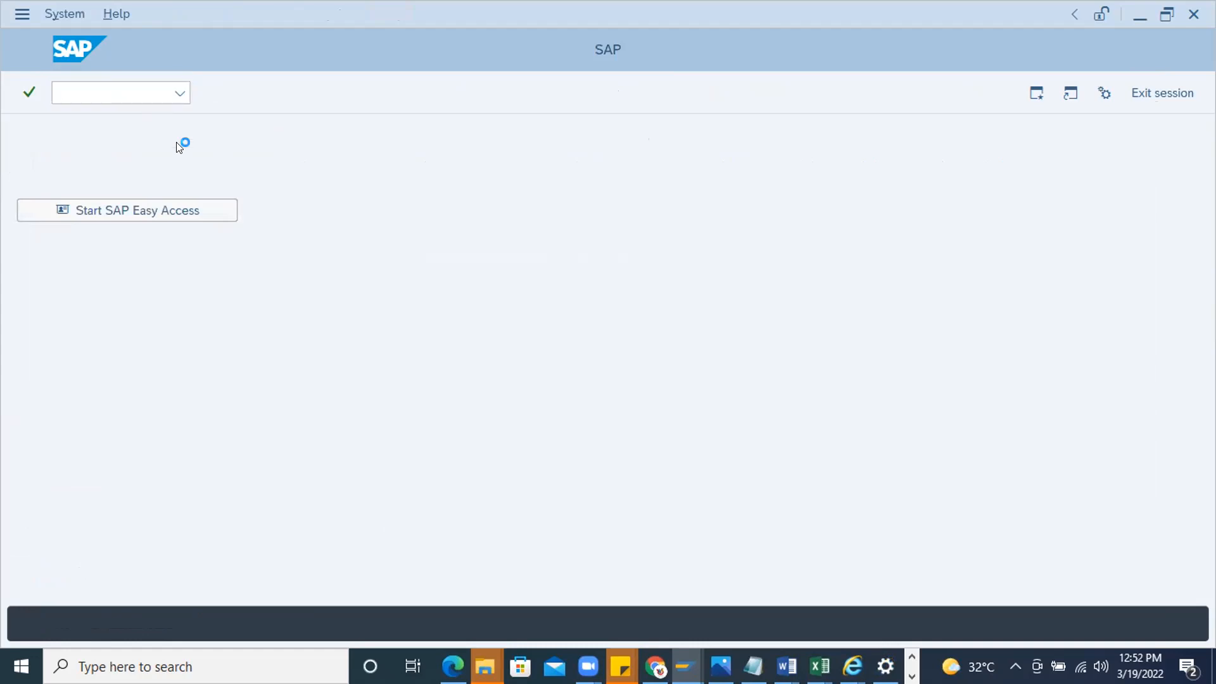
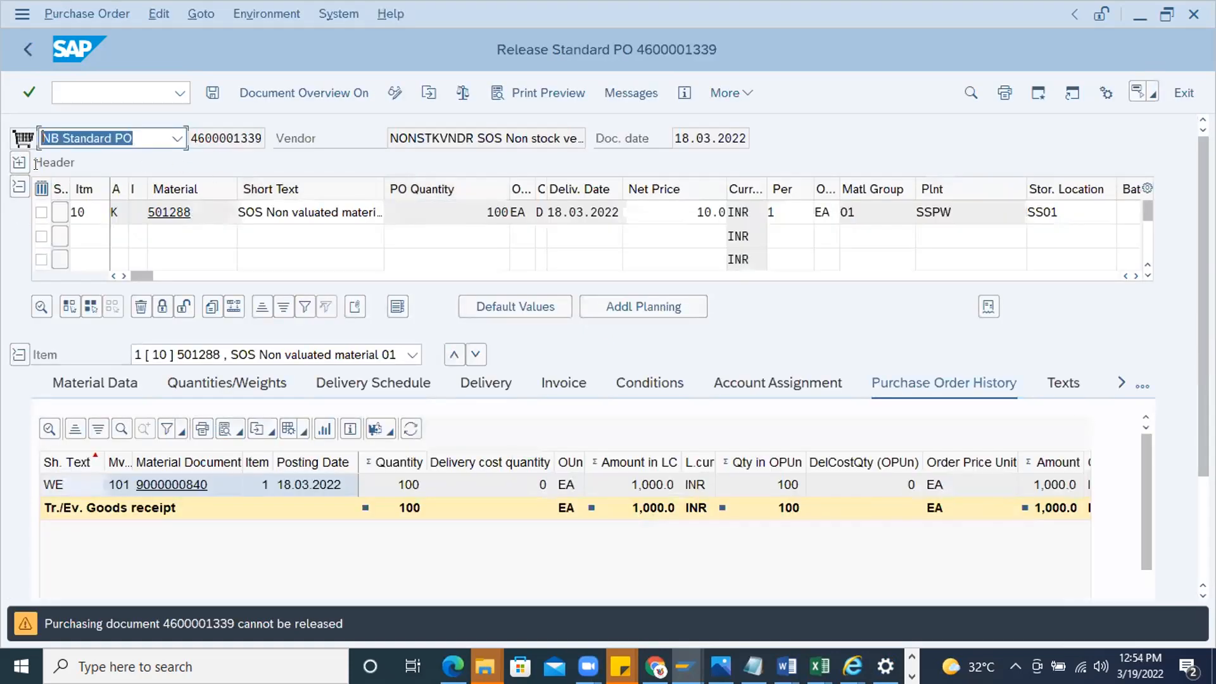
Open the copied purchase order number for release and refuse its release from the header's release strategy
left_click(429, 92)
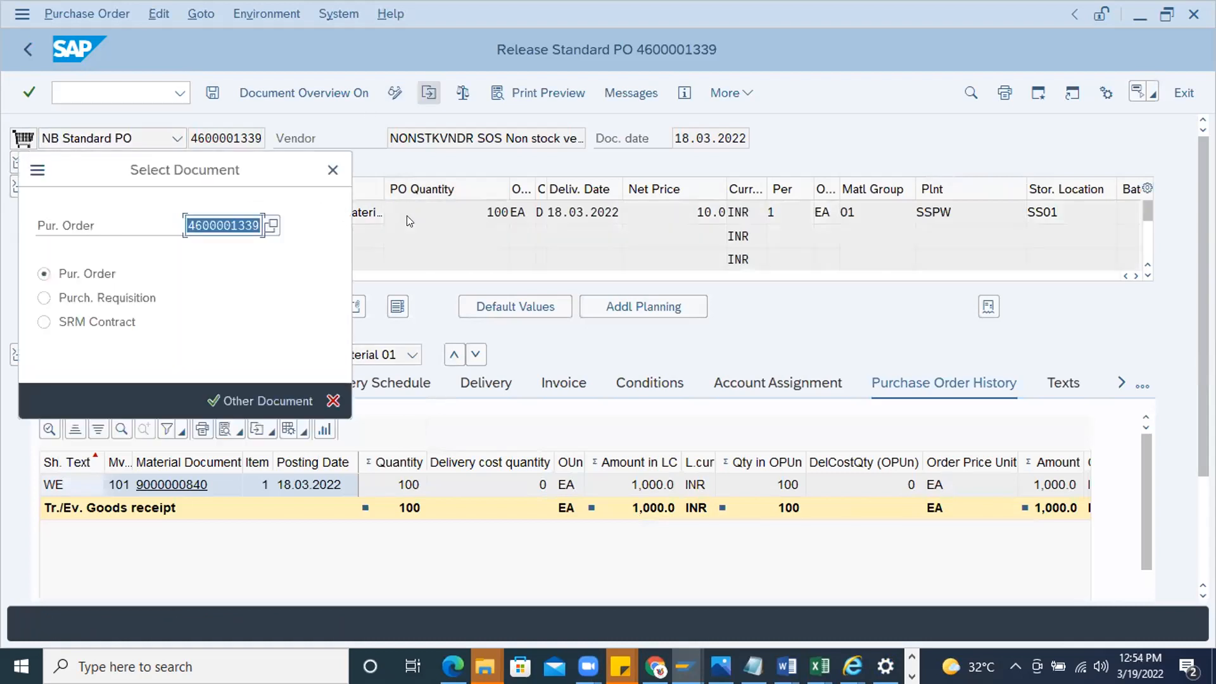
key("ctrl+v")
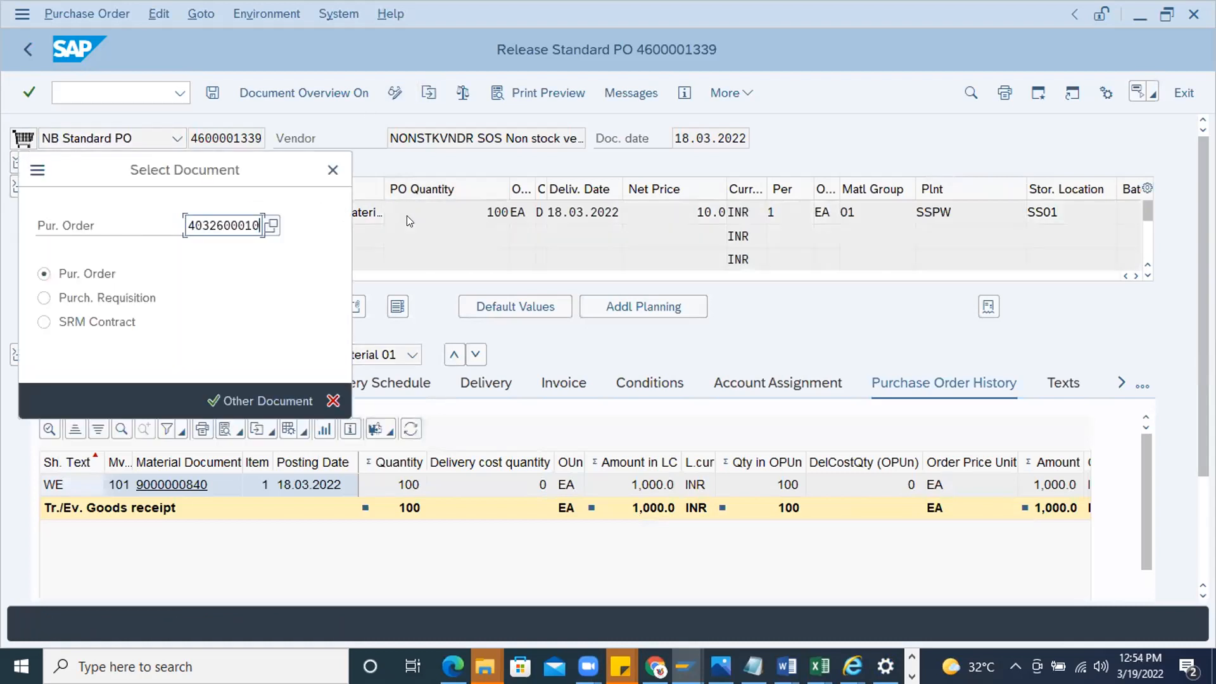
key("Return")
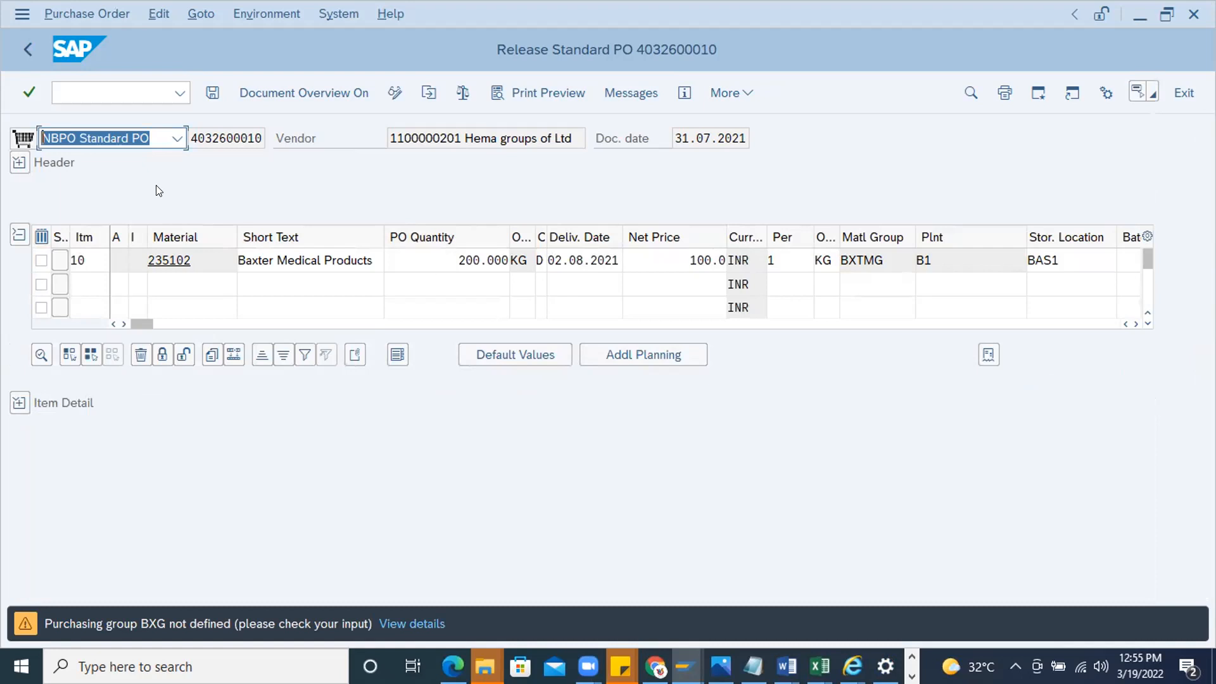
left_click(20, 162)
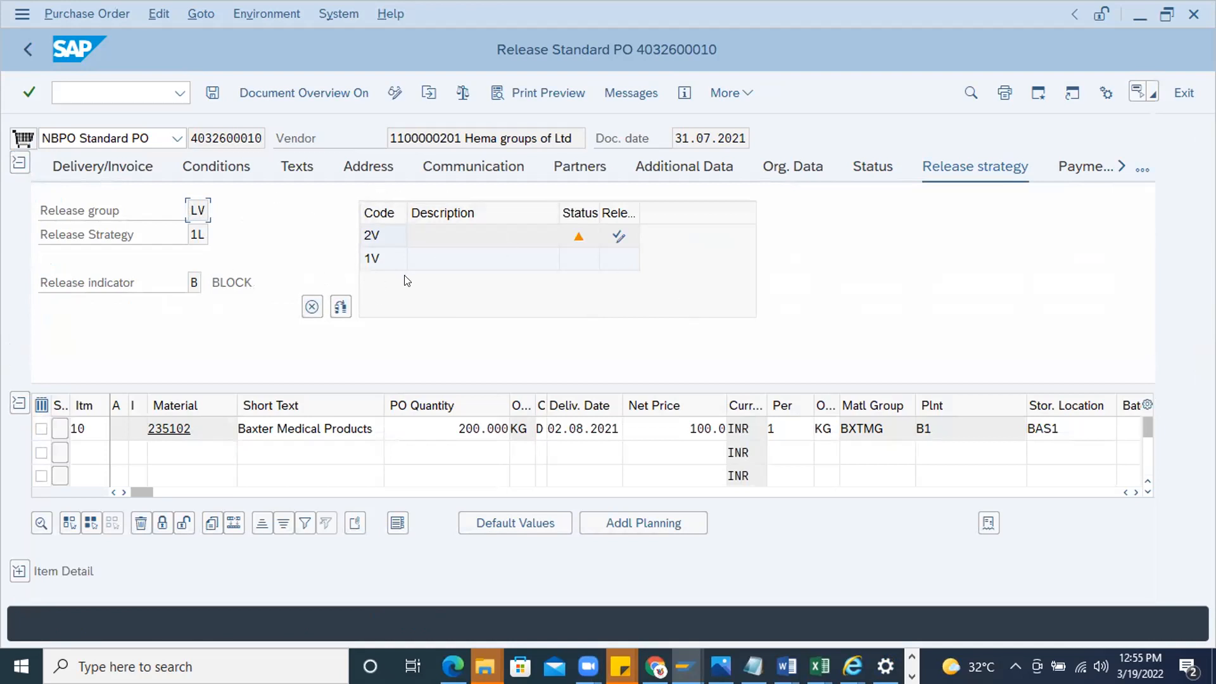
left_click(310, 307)
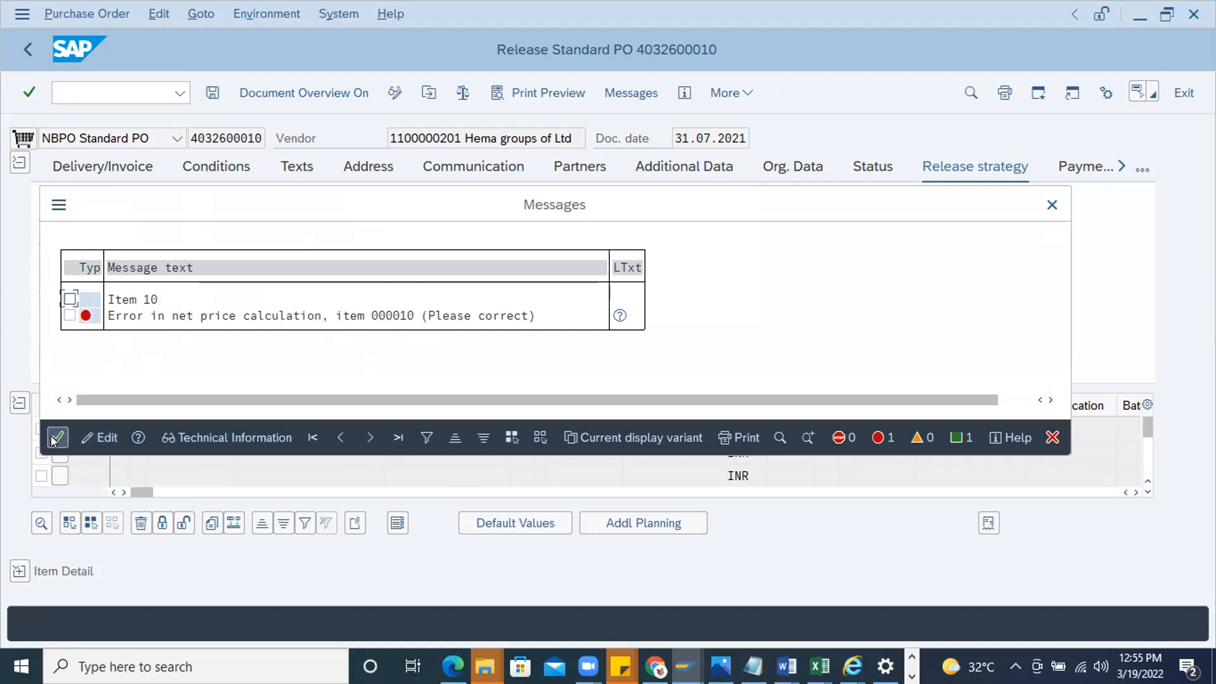
key("Return")
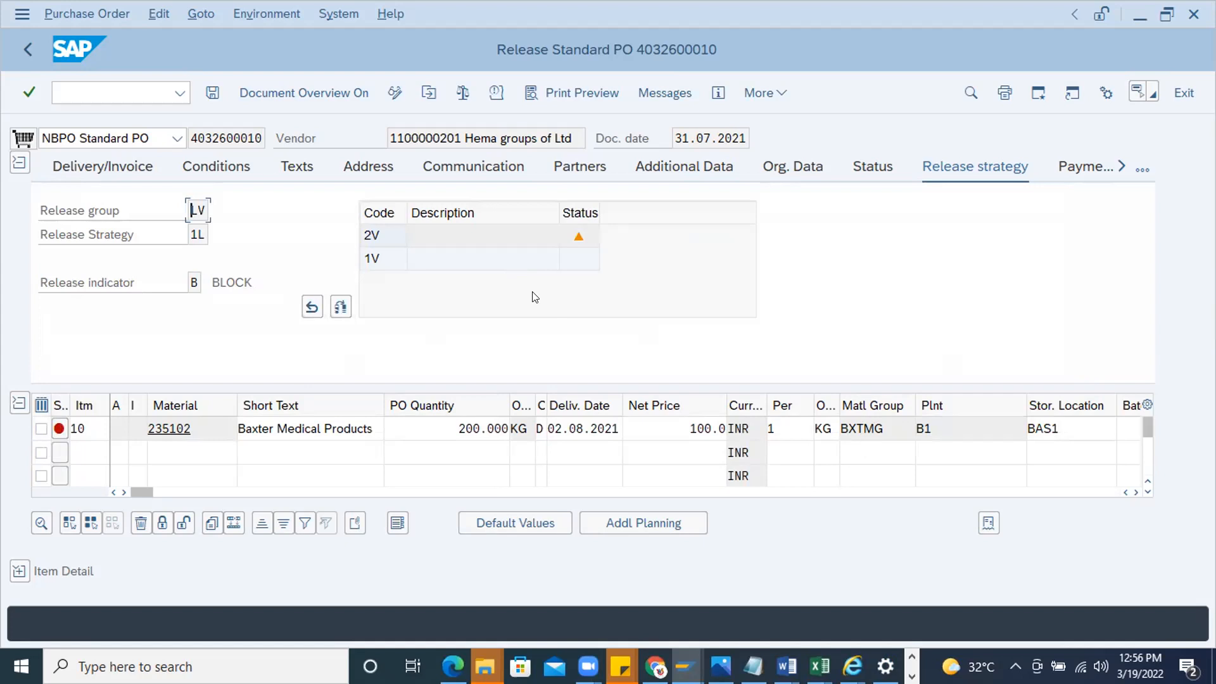
Examine the purchase order's header and item purchase order history, widening the Movement Type column to its content
left_click(19, 570)
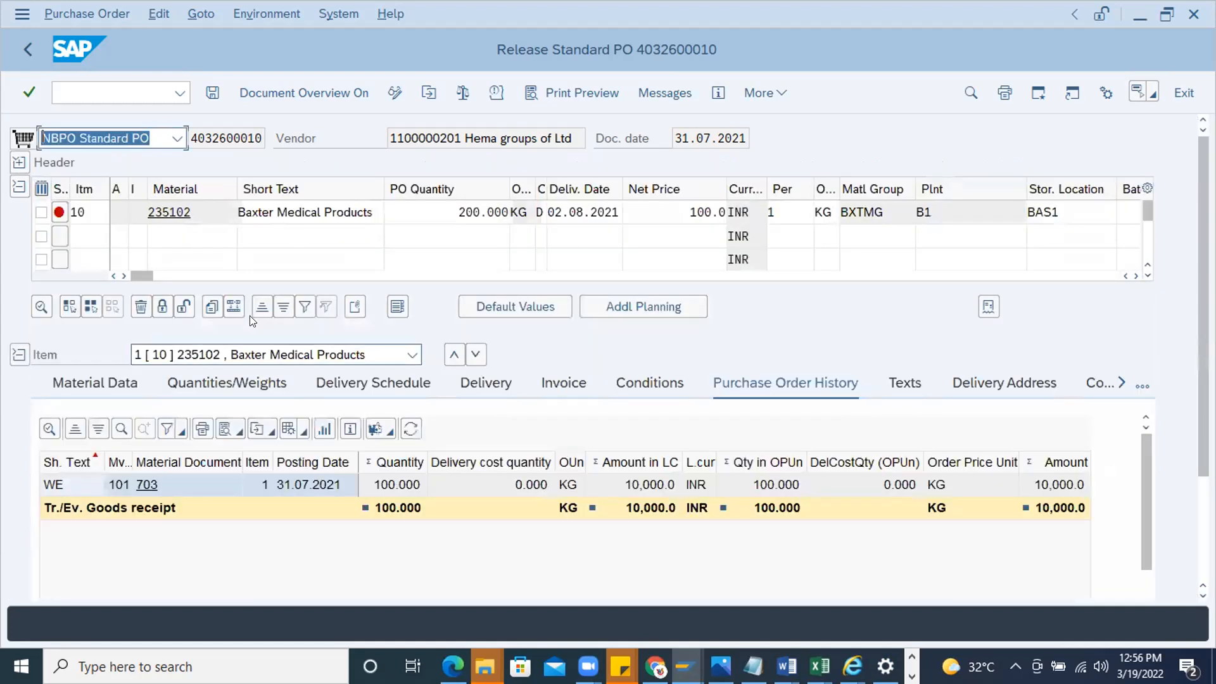
left_click(19, 162)
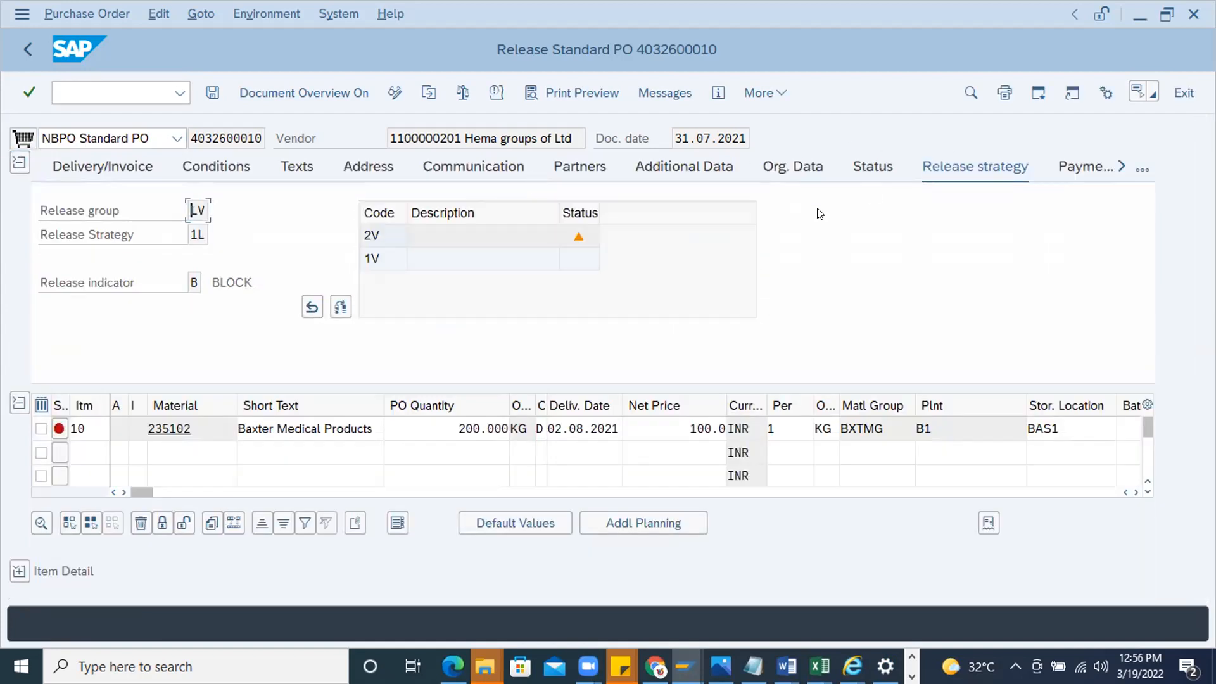
left_click(19, 164)
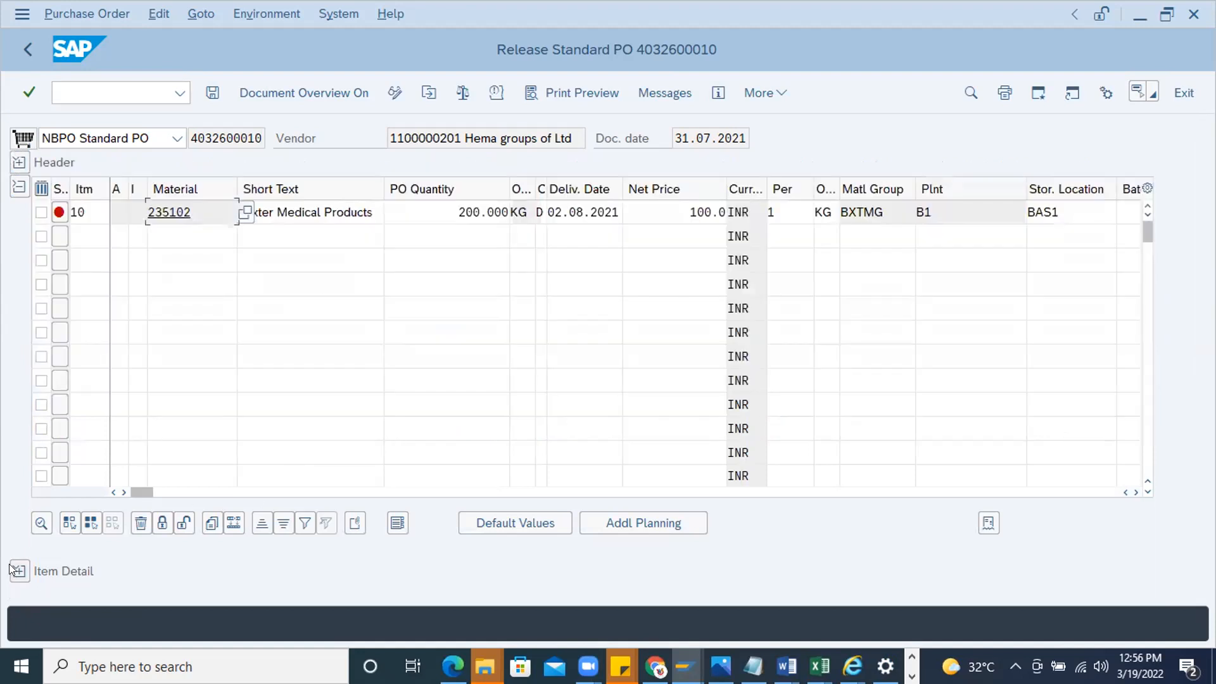
left_click(12, 565)
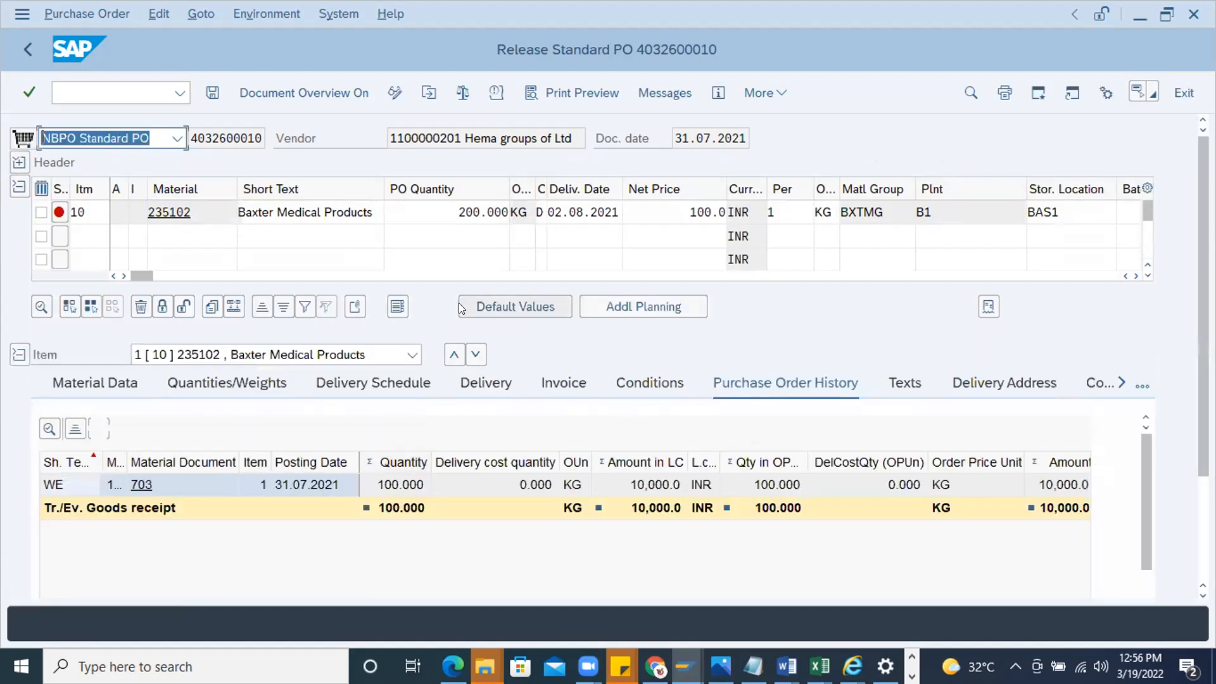
double_click(123, 453)
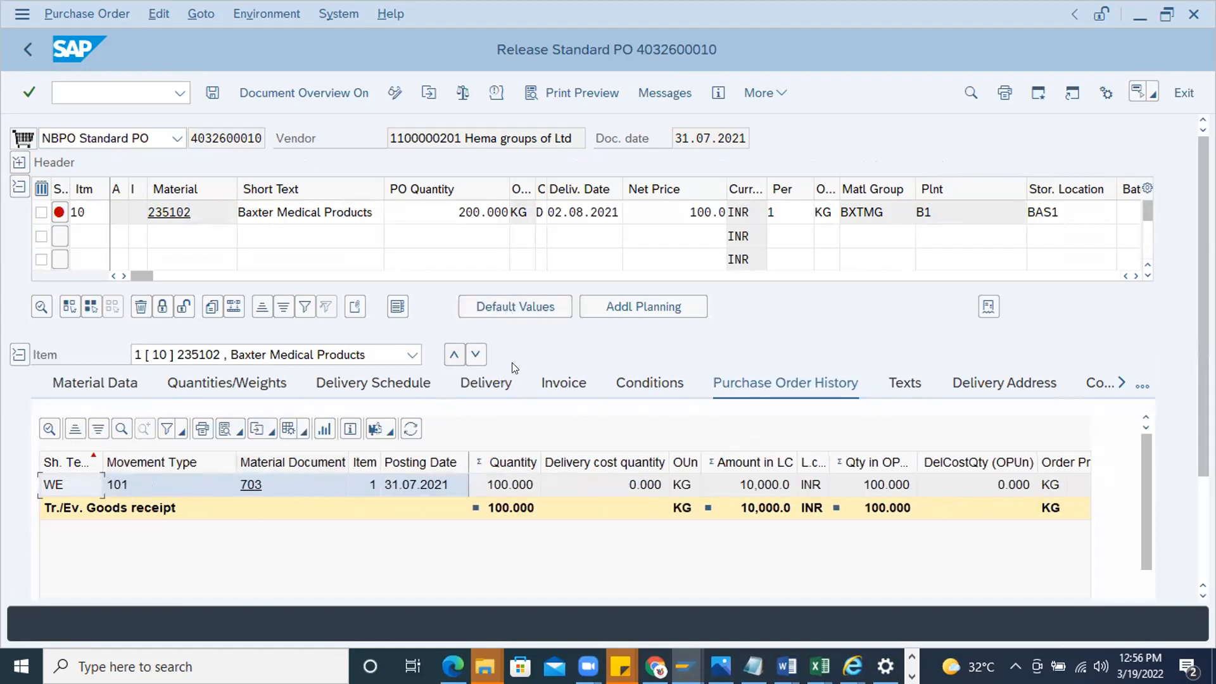
double_click(428, 210)
Open class assignment transaction CL20N for release group PH and release strategy R1
left_click(86, 93)
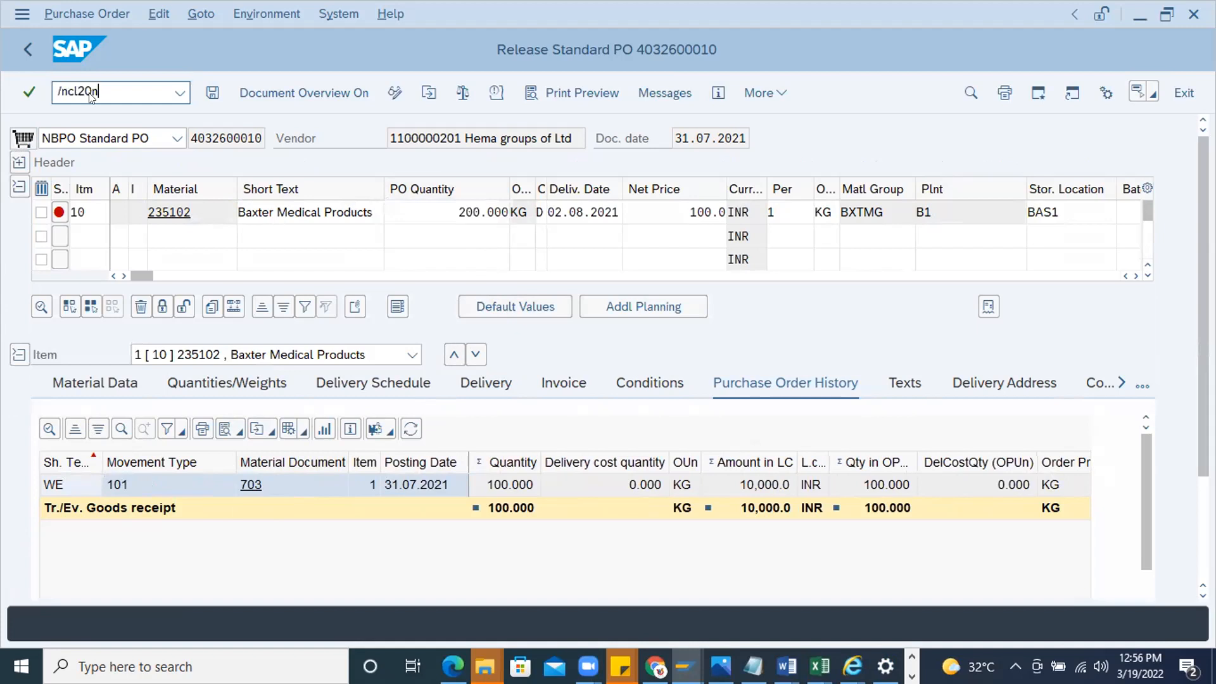
type("/ncl20n")
key("Return")
type("PH")
left_click(297, 162)
type("R1")
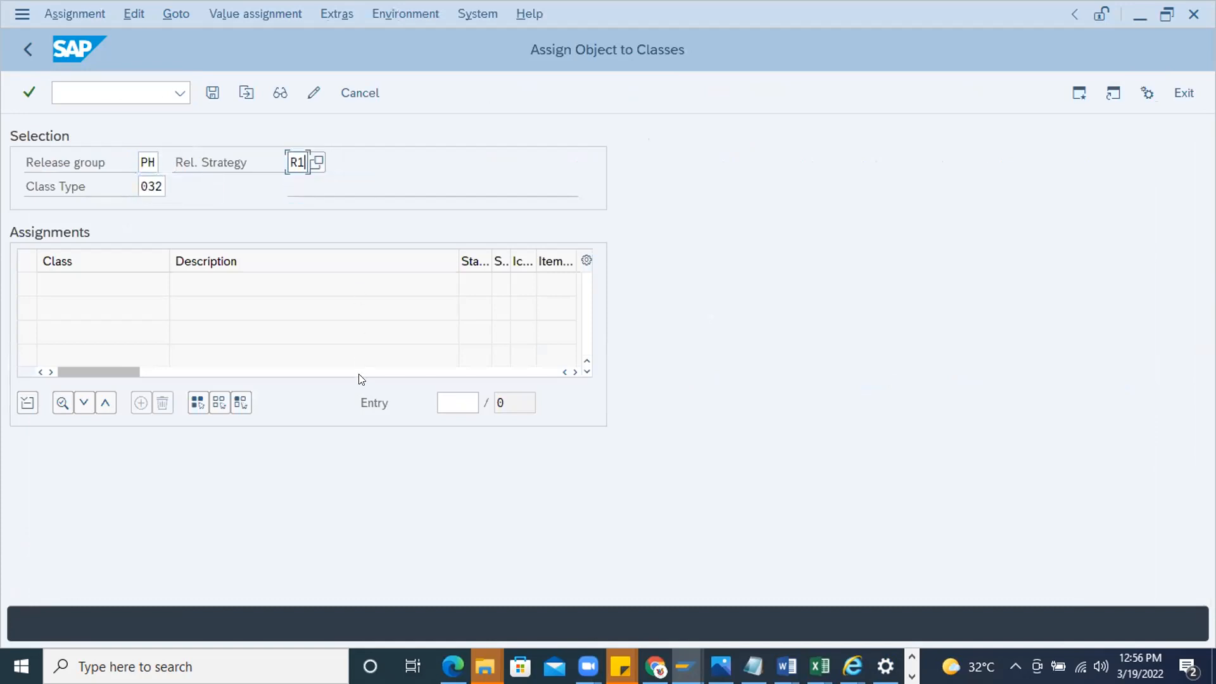
key("Return")
Set the Purchasing Document Category of class PO_HEADER_RELEASE to F and save the assignment
left_click(24, 283)
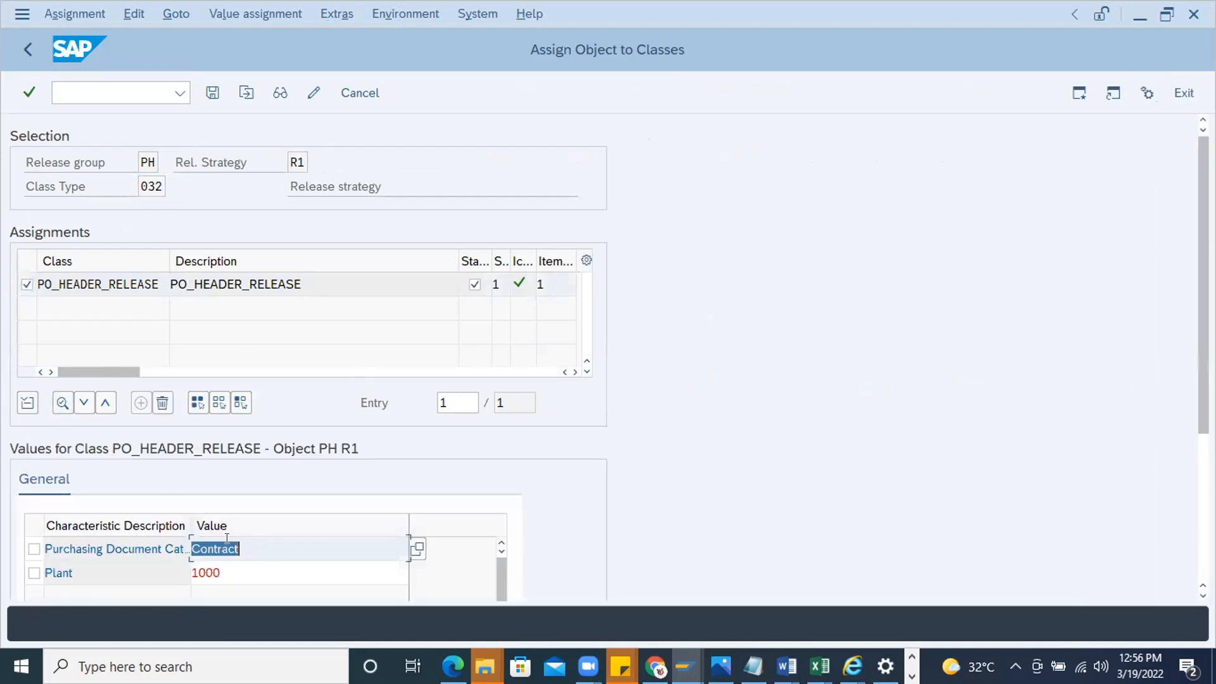
type("F")
key("Return")
left_click(212, 92)
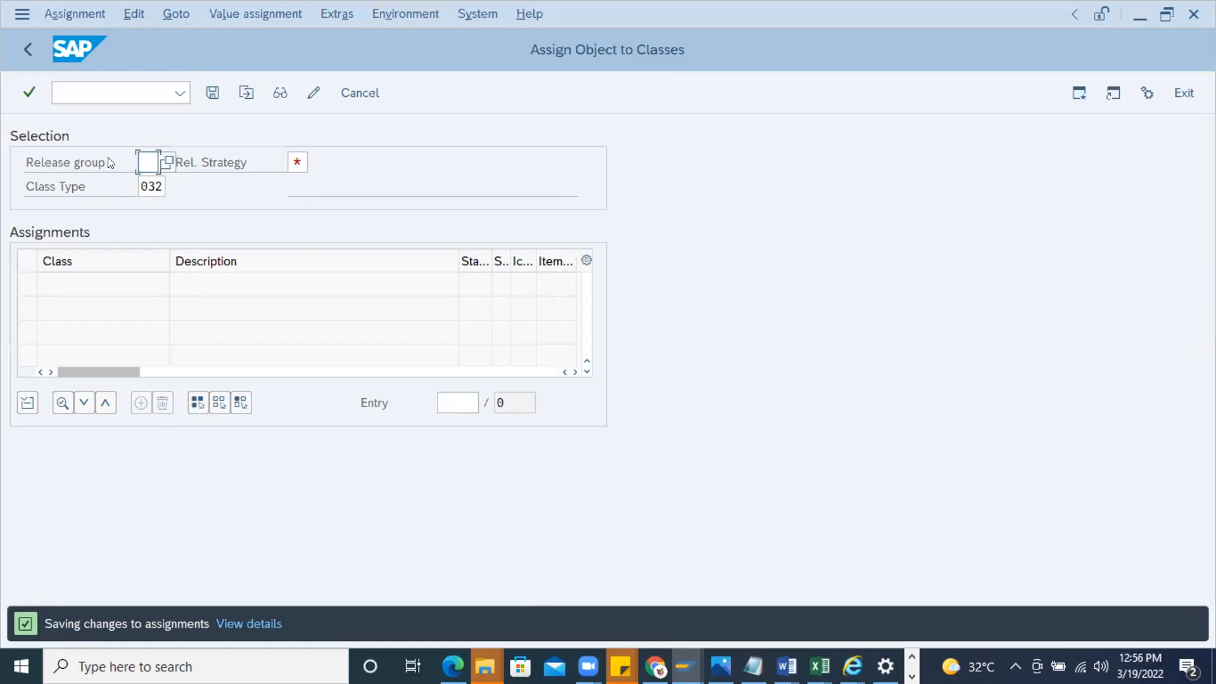
Start a new standard purchase order in ME21N and enter the vendor number
left_click(96, 92)
type("/nme21n")
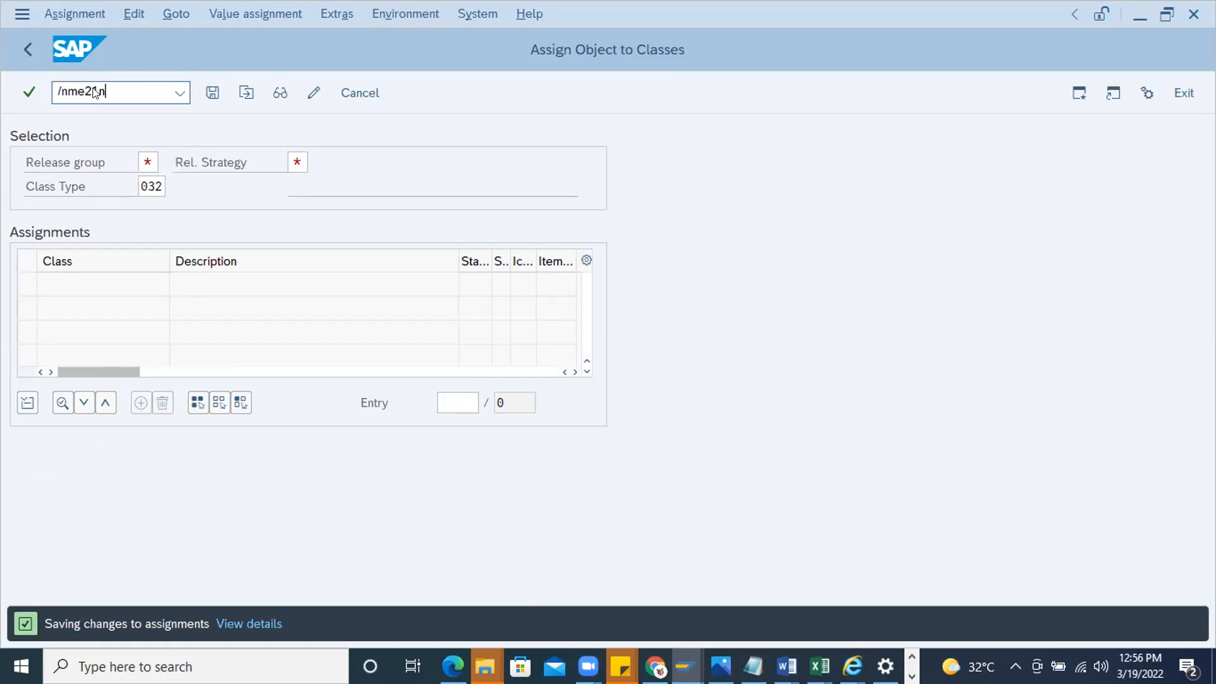
key("Return")
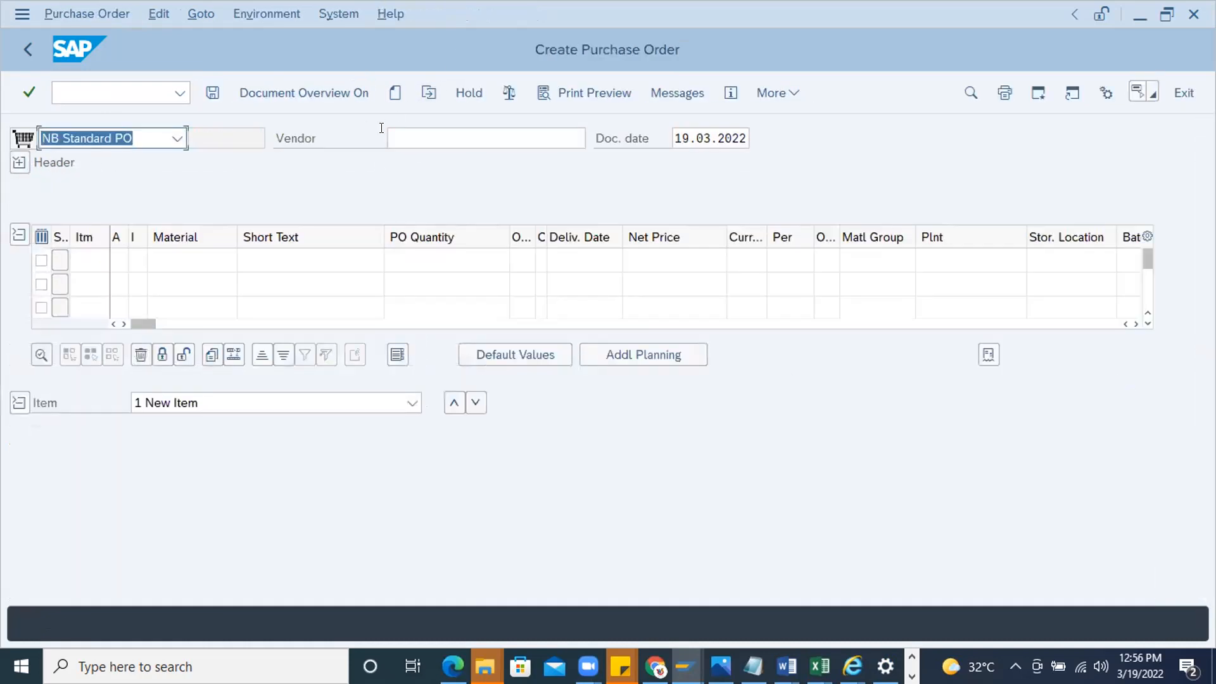
left_click(405, 138)
left_click(416, 162)
Add an item for material 452555 in plant 1000 to the purchase order
left_click(190, 260)
type("452555")
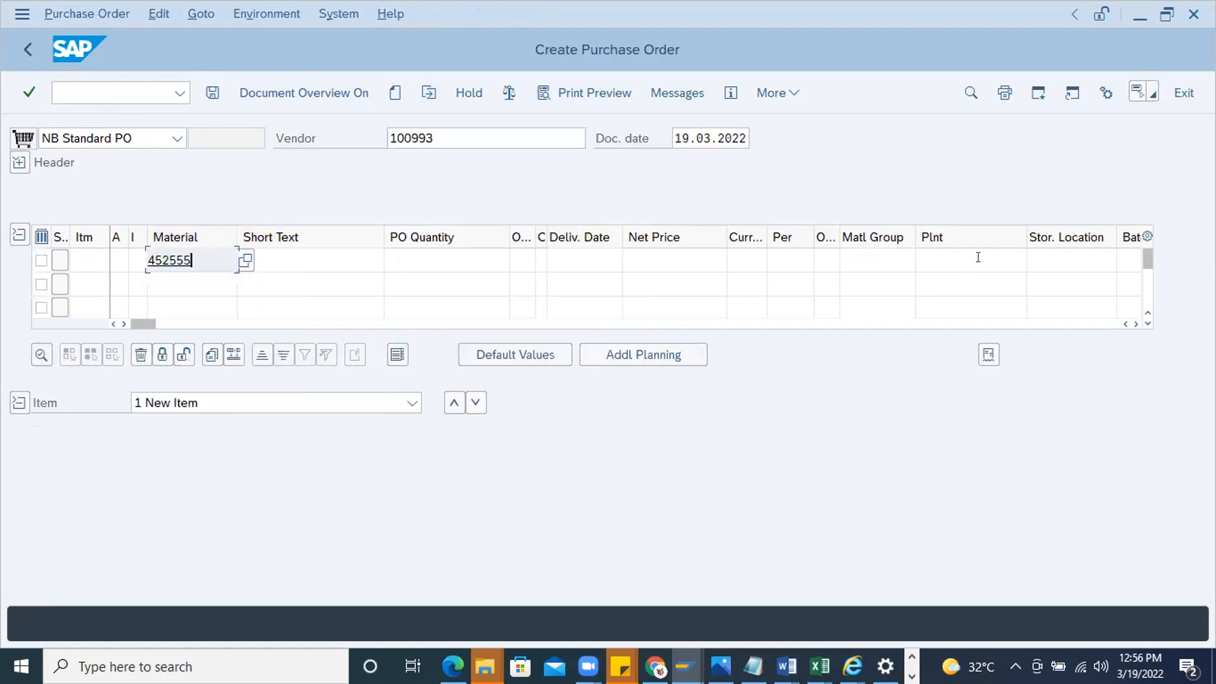
left_click(978, 258)
left_click(958, 288)
key("Return")
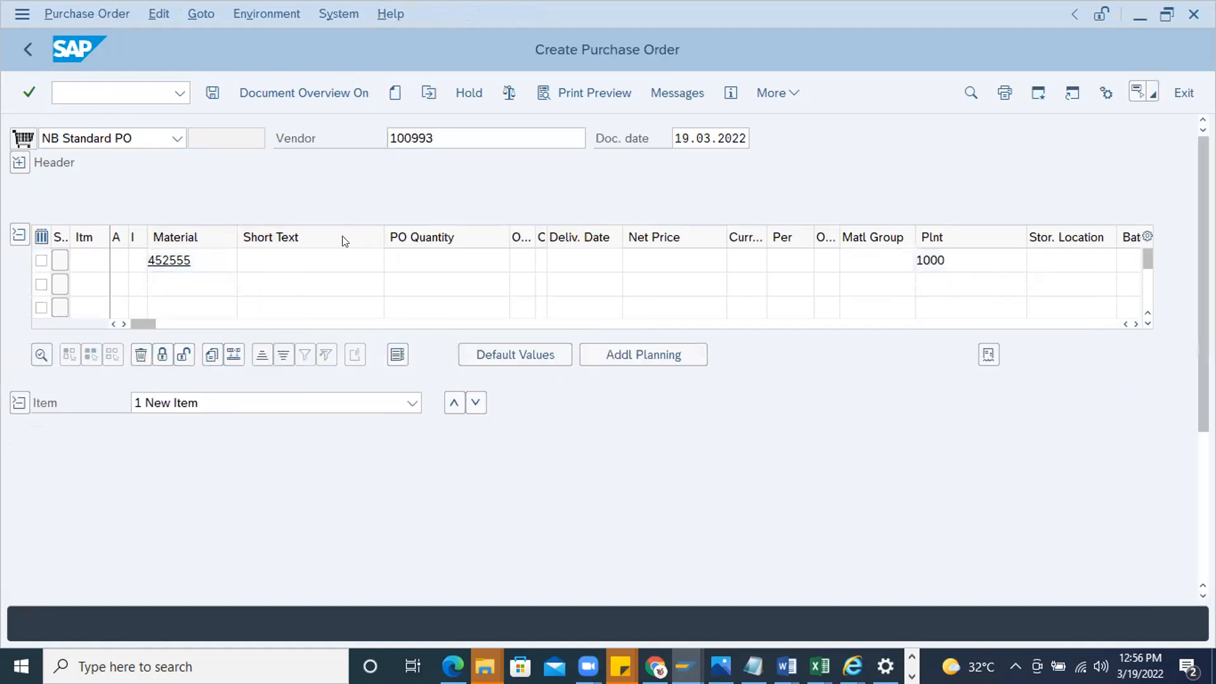
Enter purchasing organization 1000, purchasing group 000 and company code 1000, and set the item's quantity to 10
left_click(179, 235)
left_click(164, 236)
left_click(166, 261)
left_click(424, 428)
left_click(472, 212)
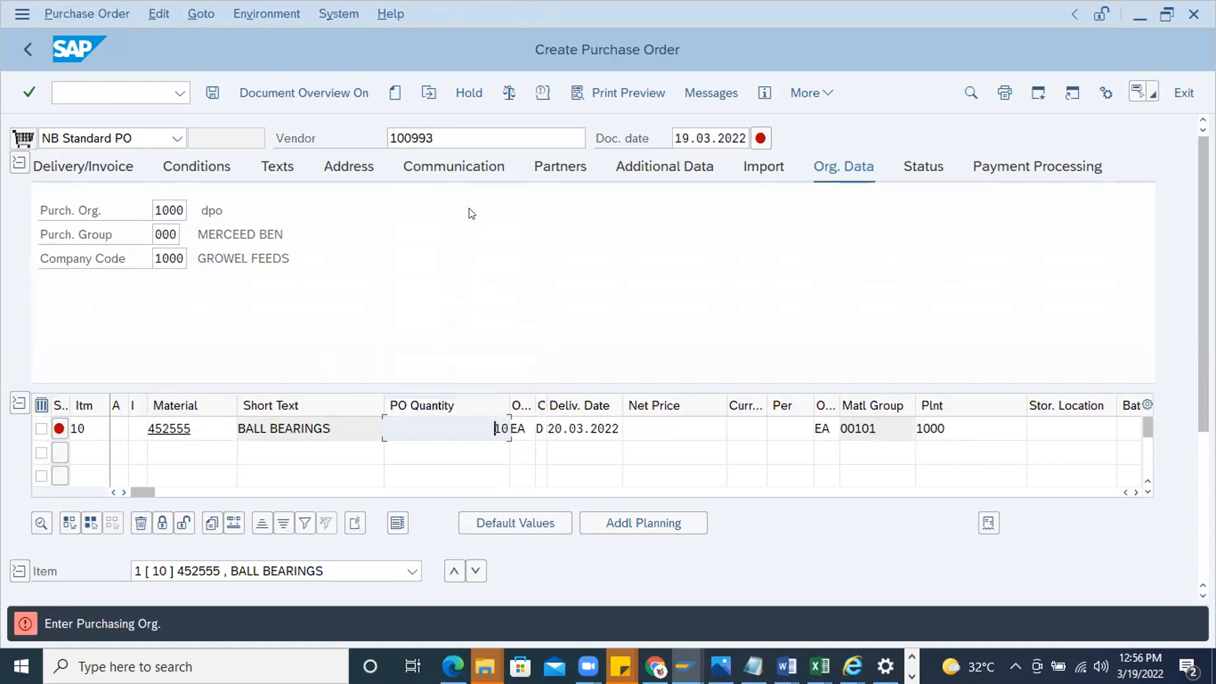
key("Return")
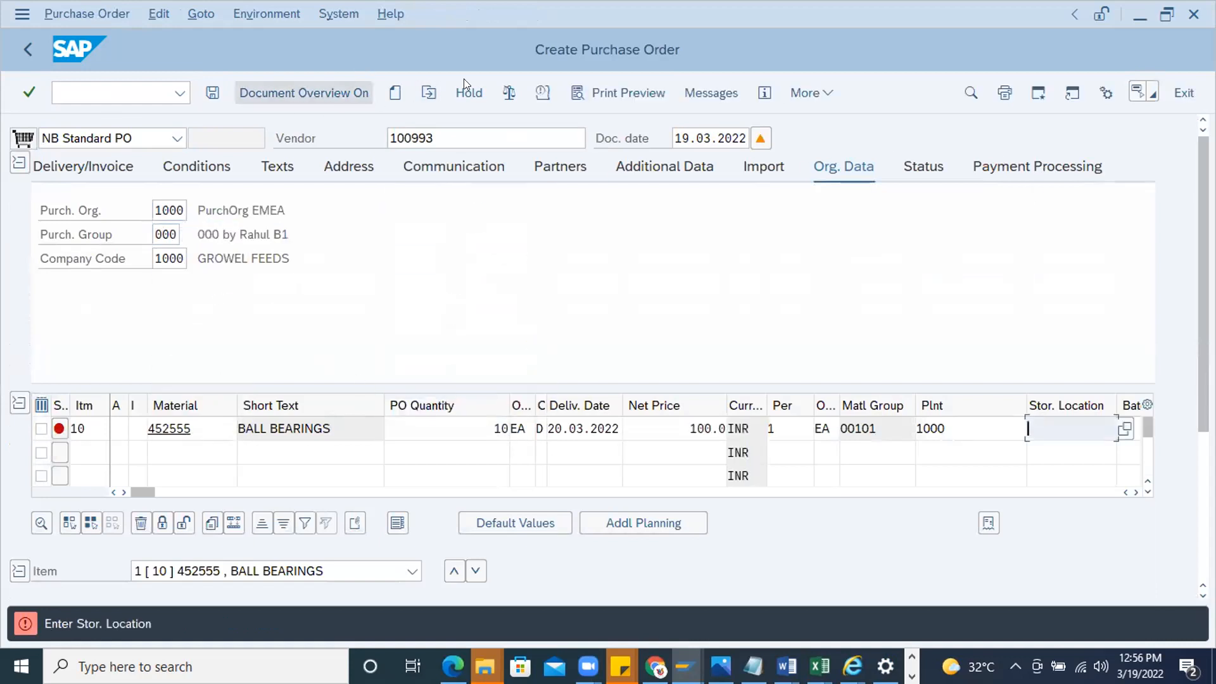
Check the purchase order and review its header and item messages
left_click(500, 92)
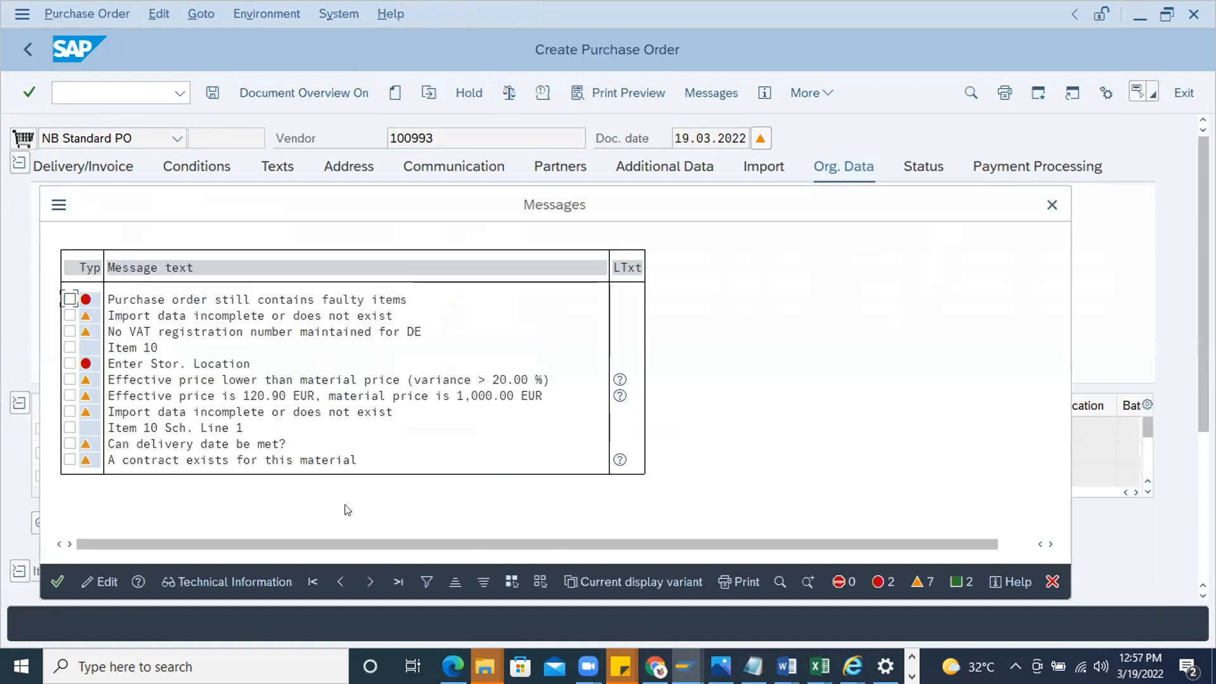
left_click(59, 580)
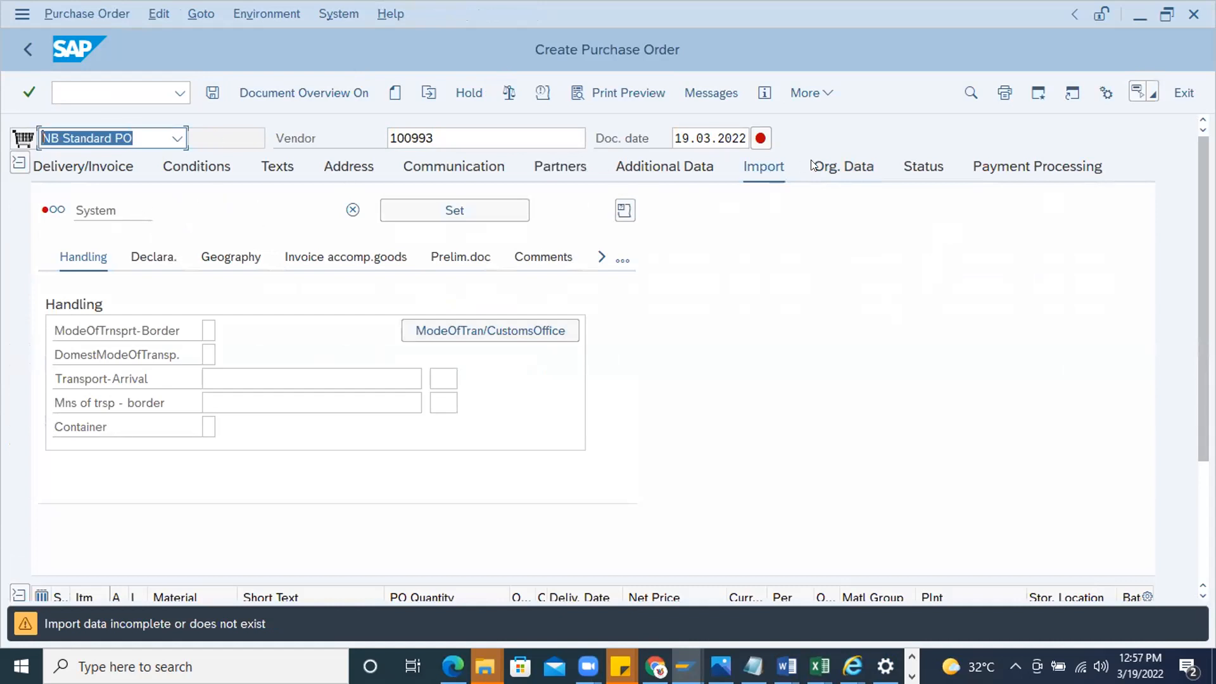
left_click(843, 166)
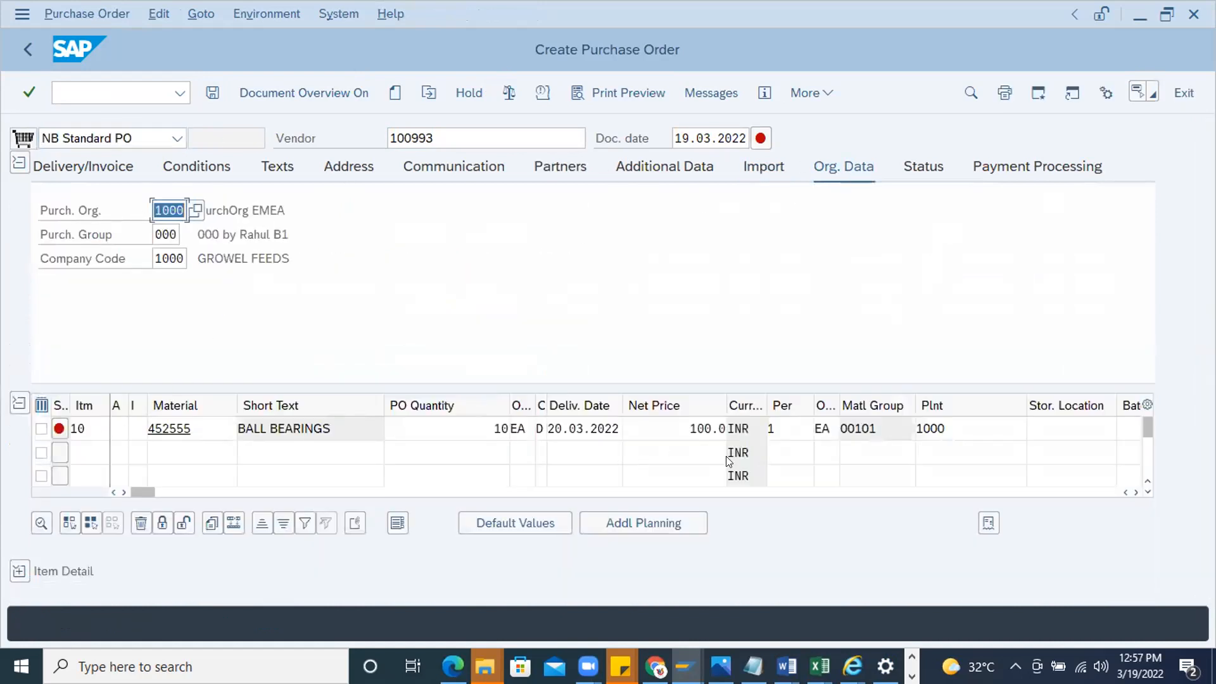
left_click(761, 134)
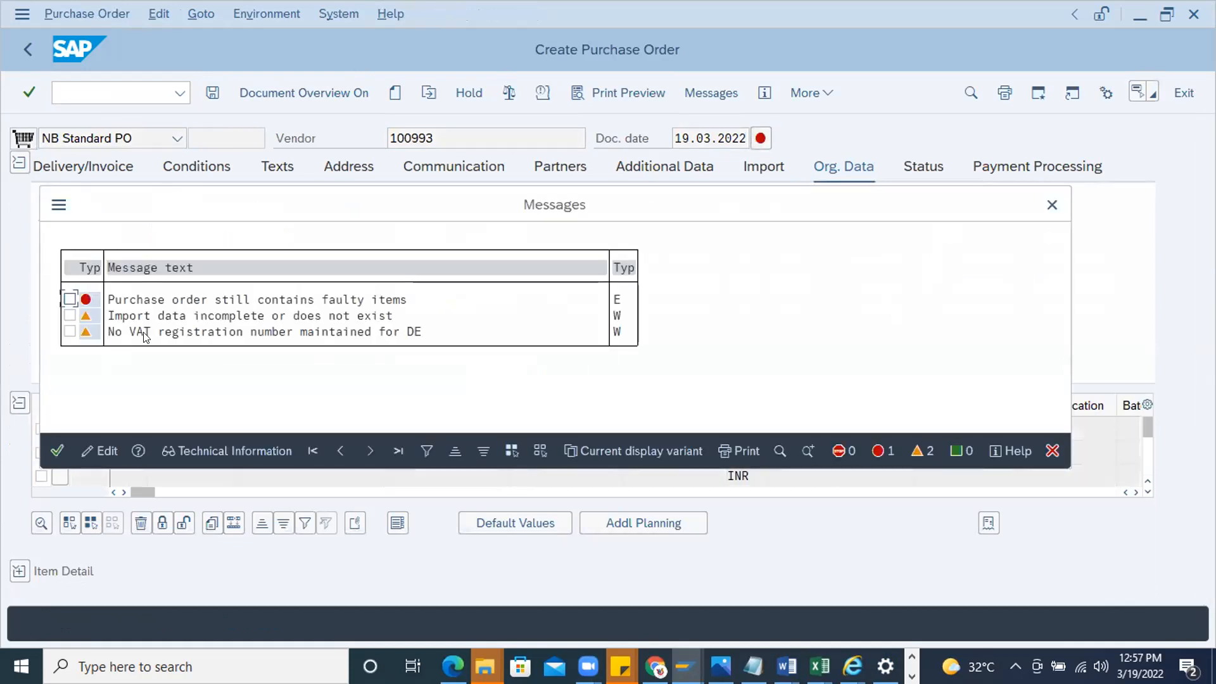
left_click(57, 450)
left_click(59, 428)
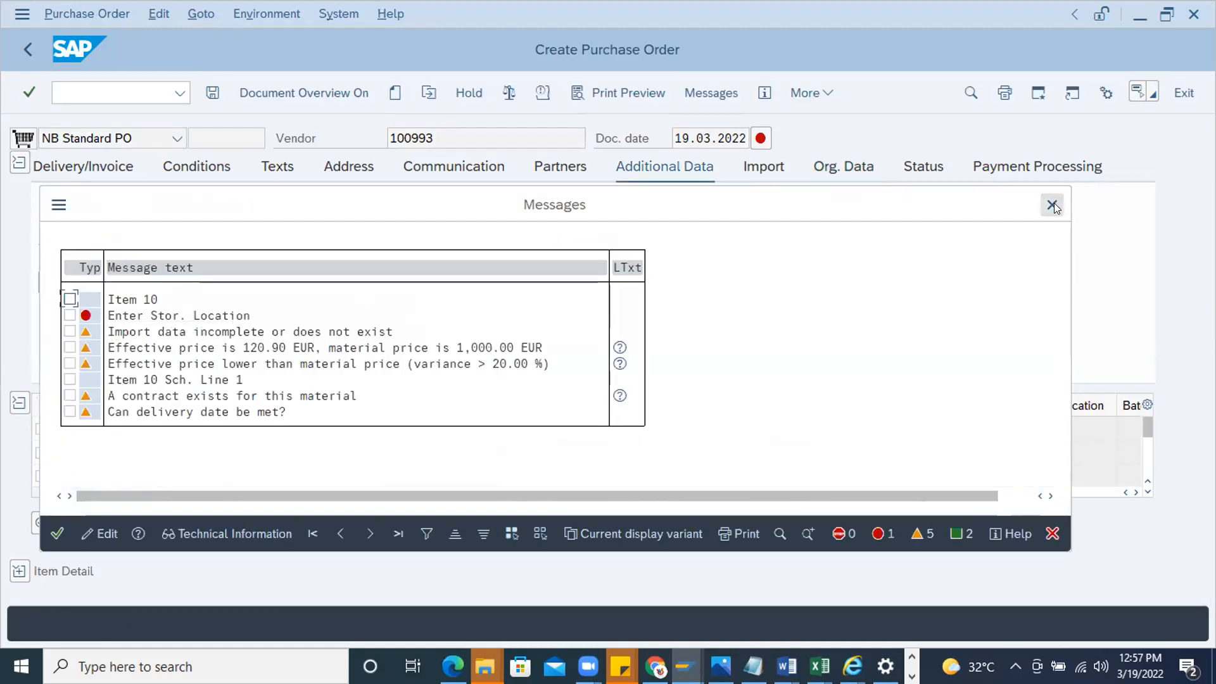
Set the item's storage location to 0001 and check the purchase order again
left_click(1056, 409)
left_click(1055, 429)
left_click(1052, 454)
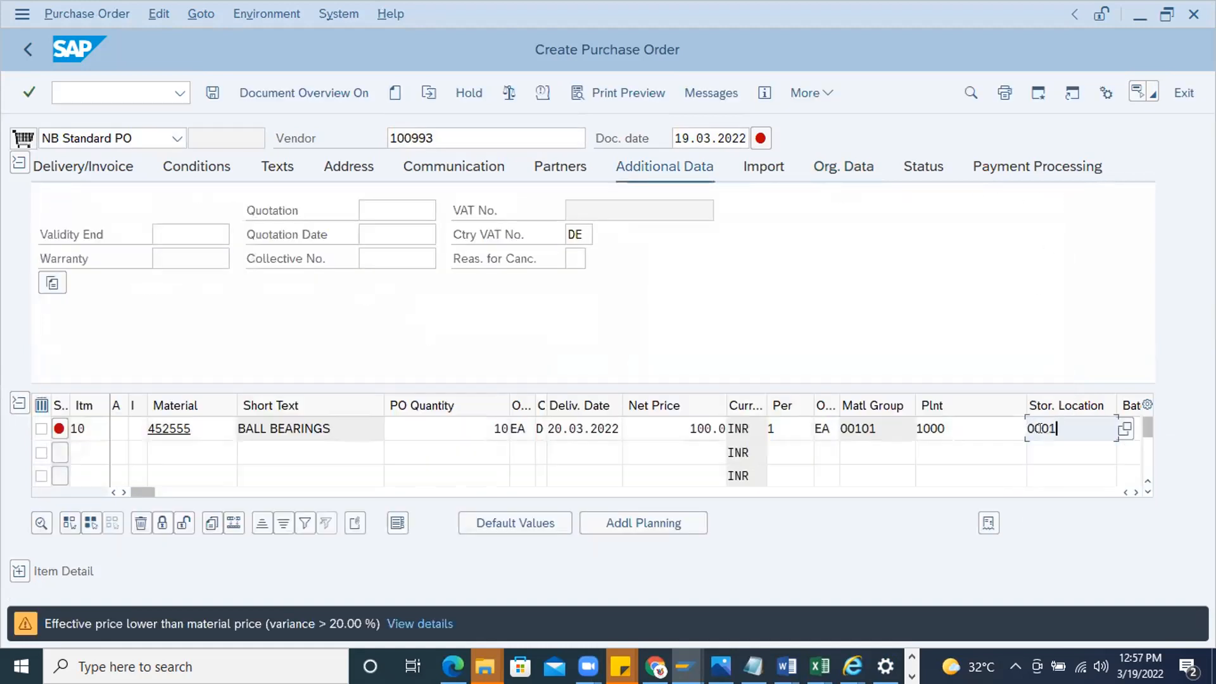
key("Return")
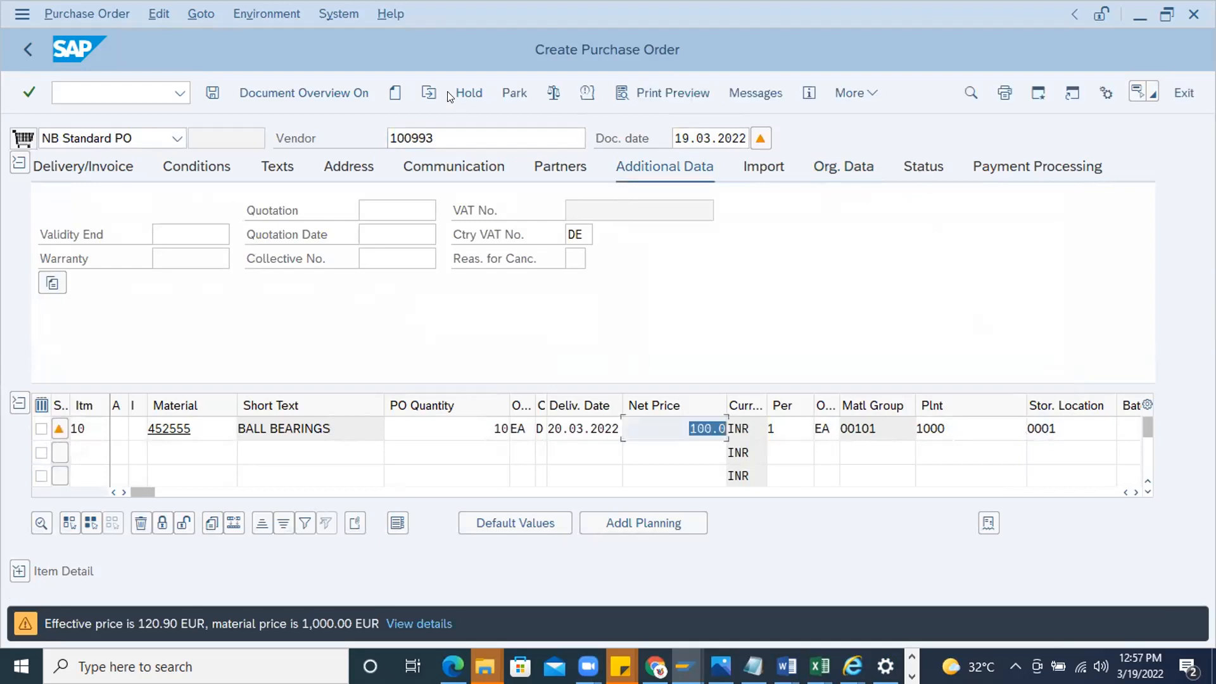
left_click(547, 88)
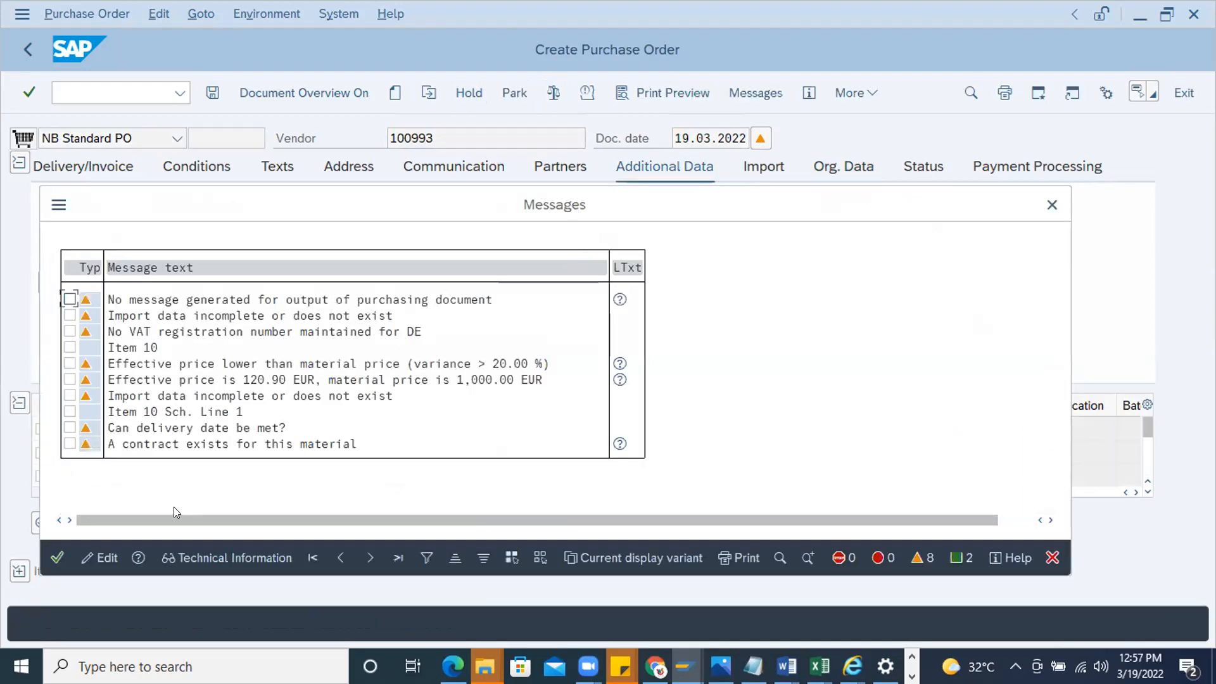
left_click(53, 559)
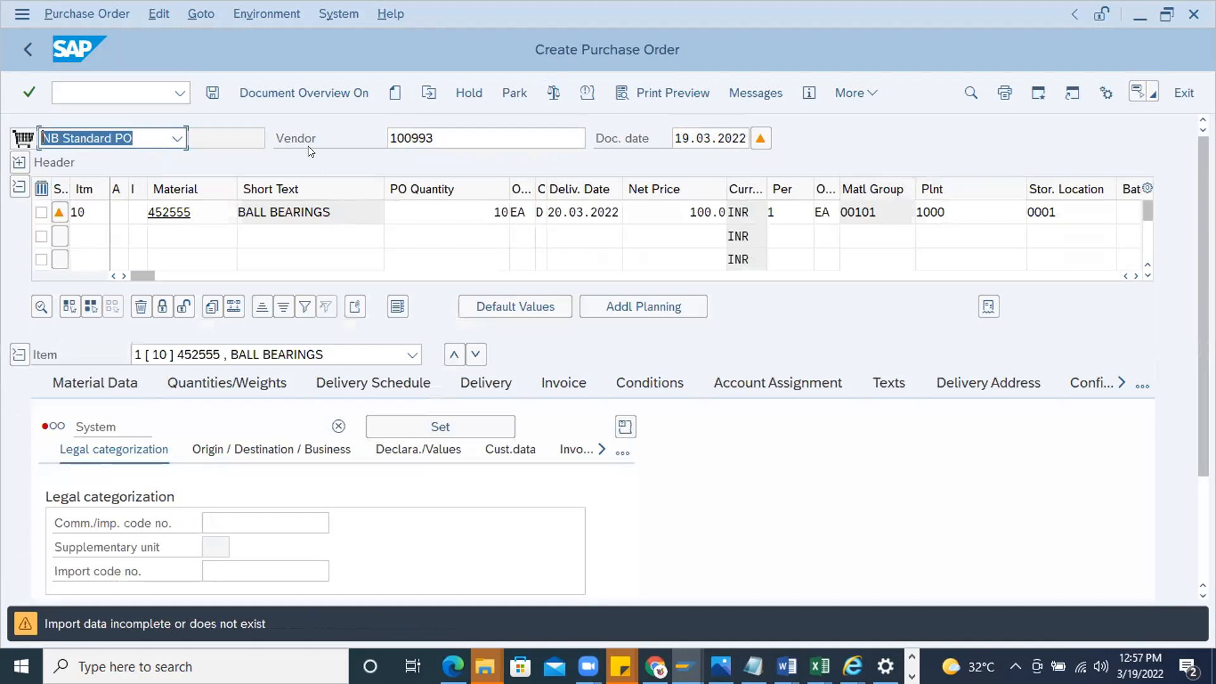
Display the header's release strategy for the new purchase order and save the document despite the system messages
left_click(19, 162)
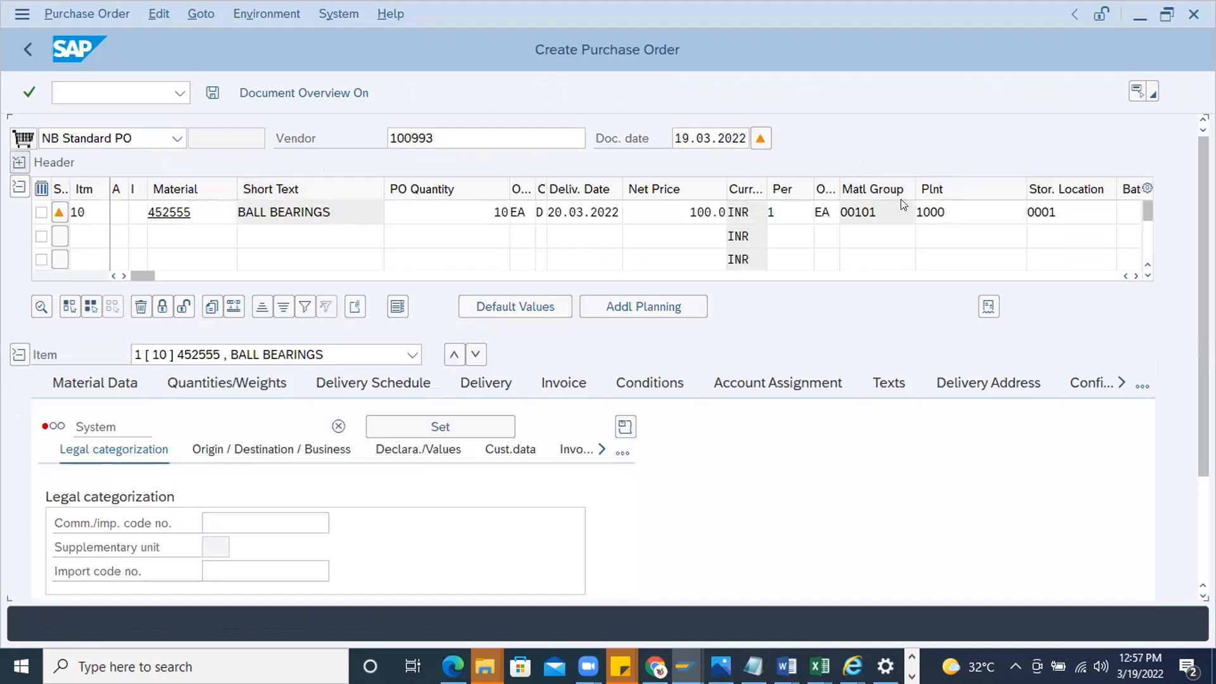
left_click(1032, 167)
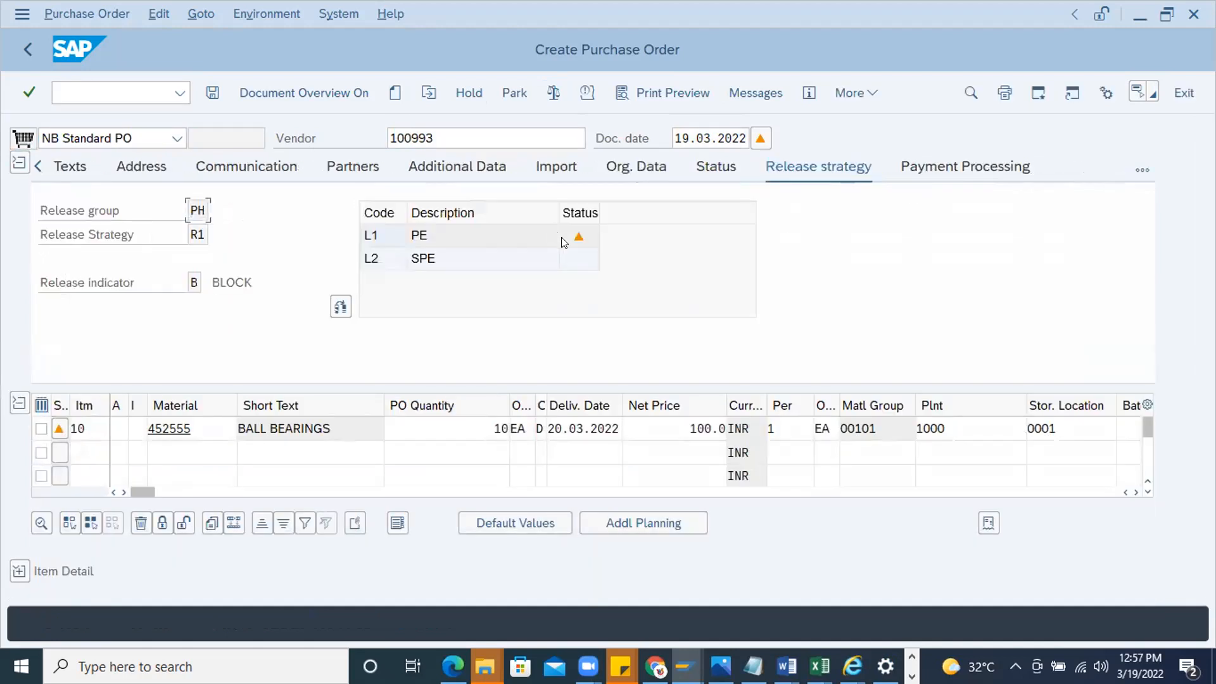
left_click(213, 92)
left_click(276, 409)
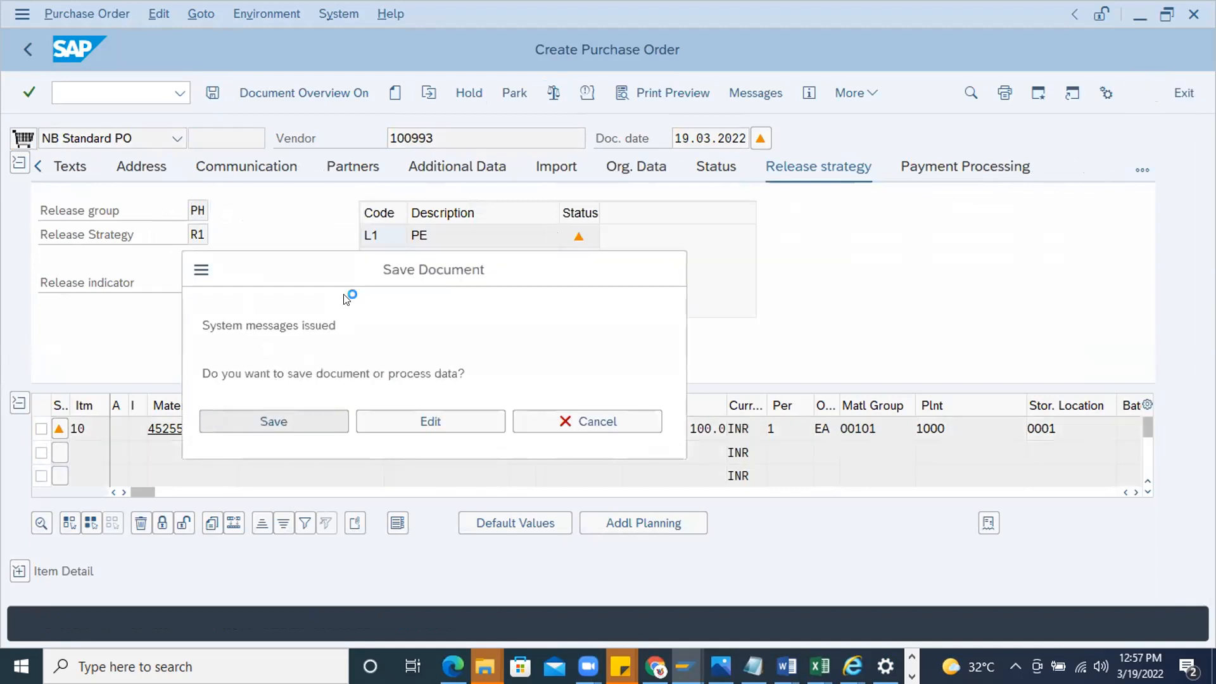
Copy the number of the newly created purchase order and start the purchase order release transaction ME29N
double_click(298, 624)
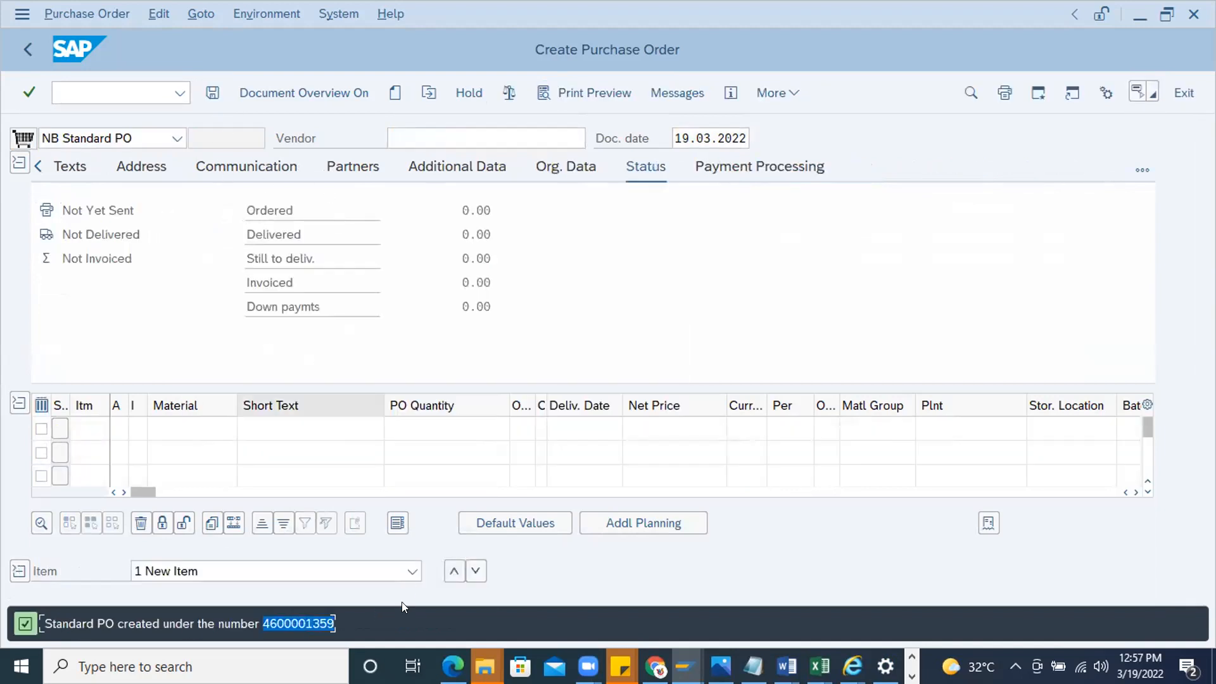
double_click(976, 148)
key("ctrl+c")
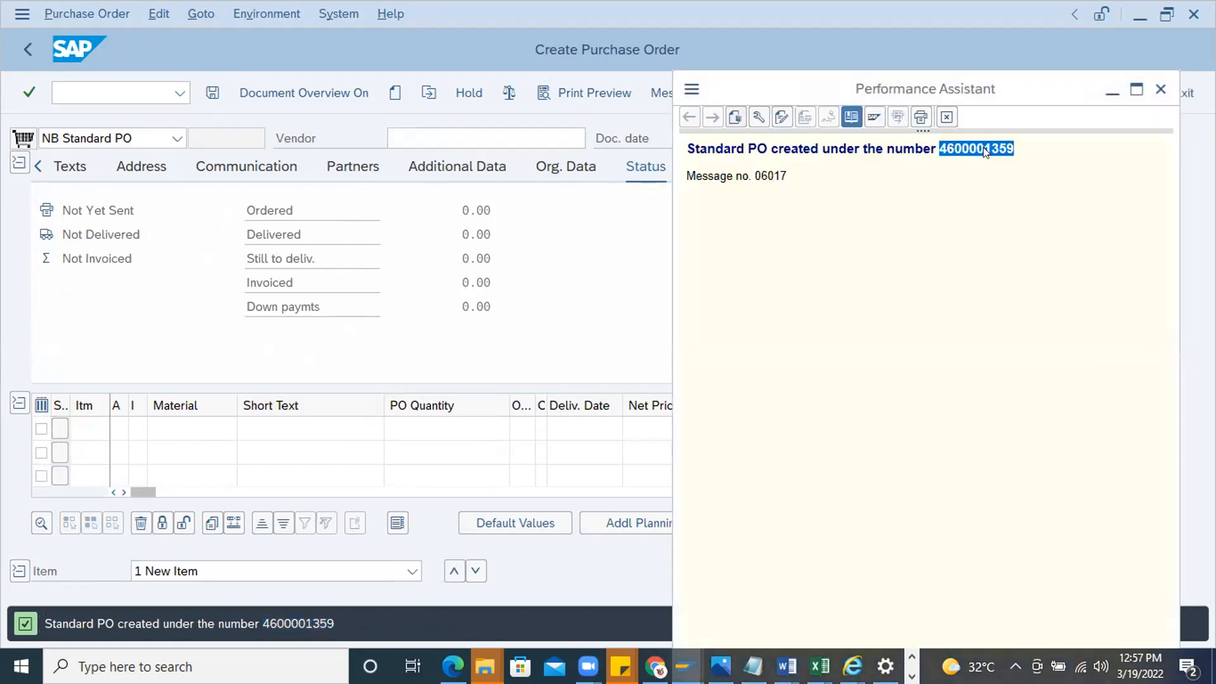
left_click(87, 98)
type("/n")
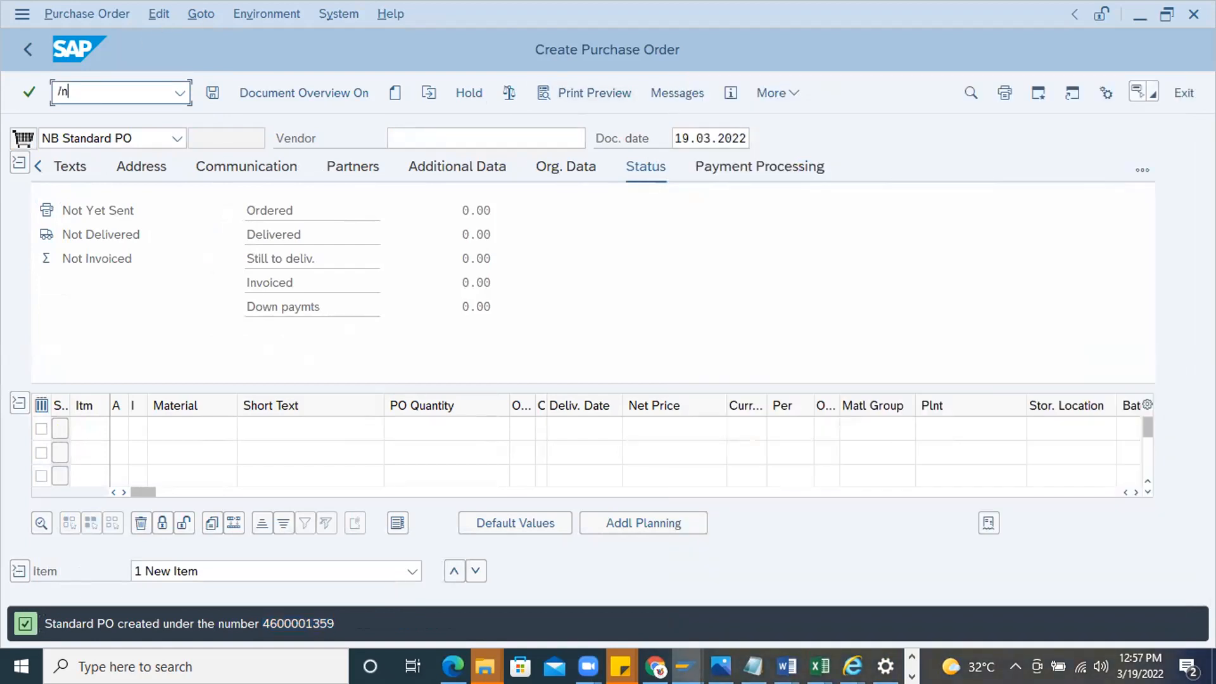
type("me29n")
key("Return")
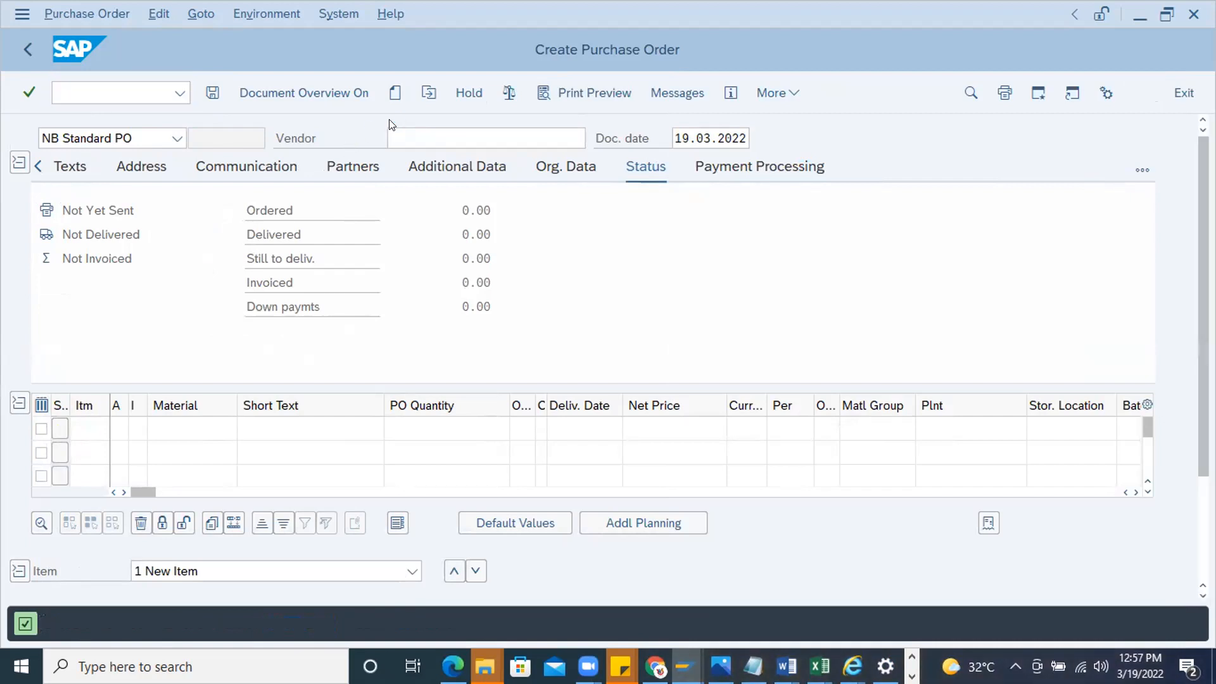
Load the new purchase order for release, refuse its release and save the document despite the system messages
left_click(428, 93)
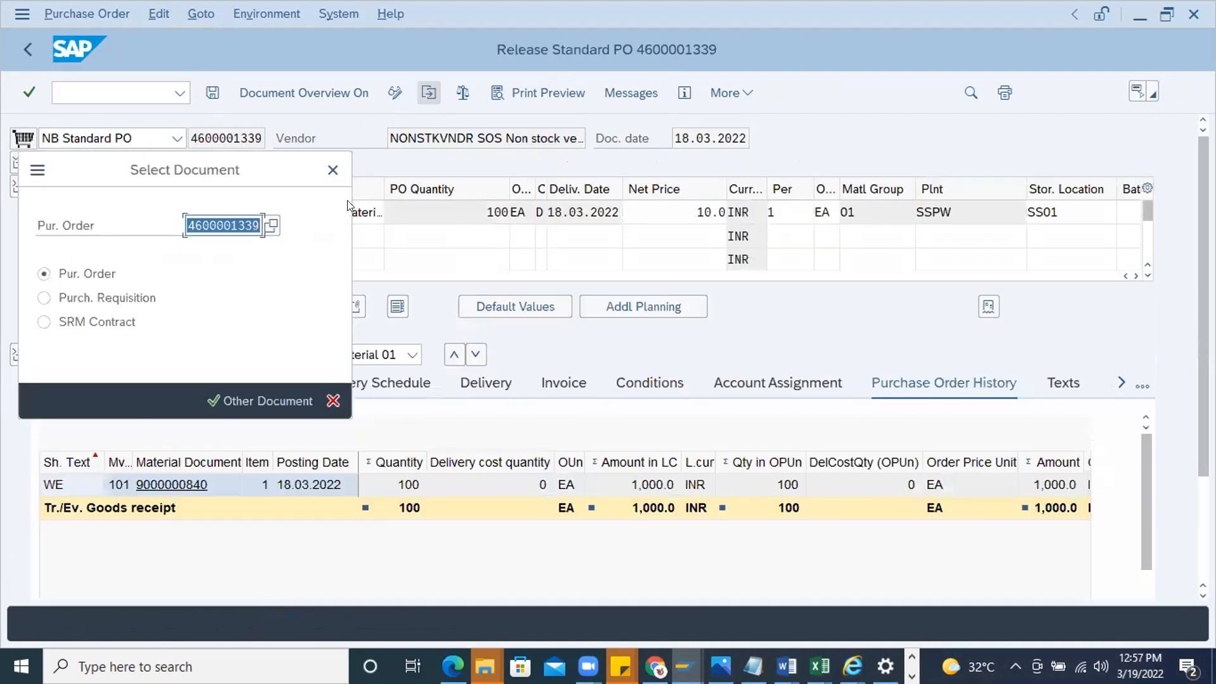
key("ctrl+v")
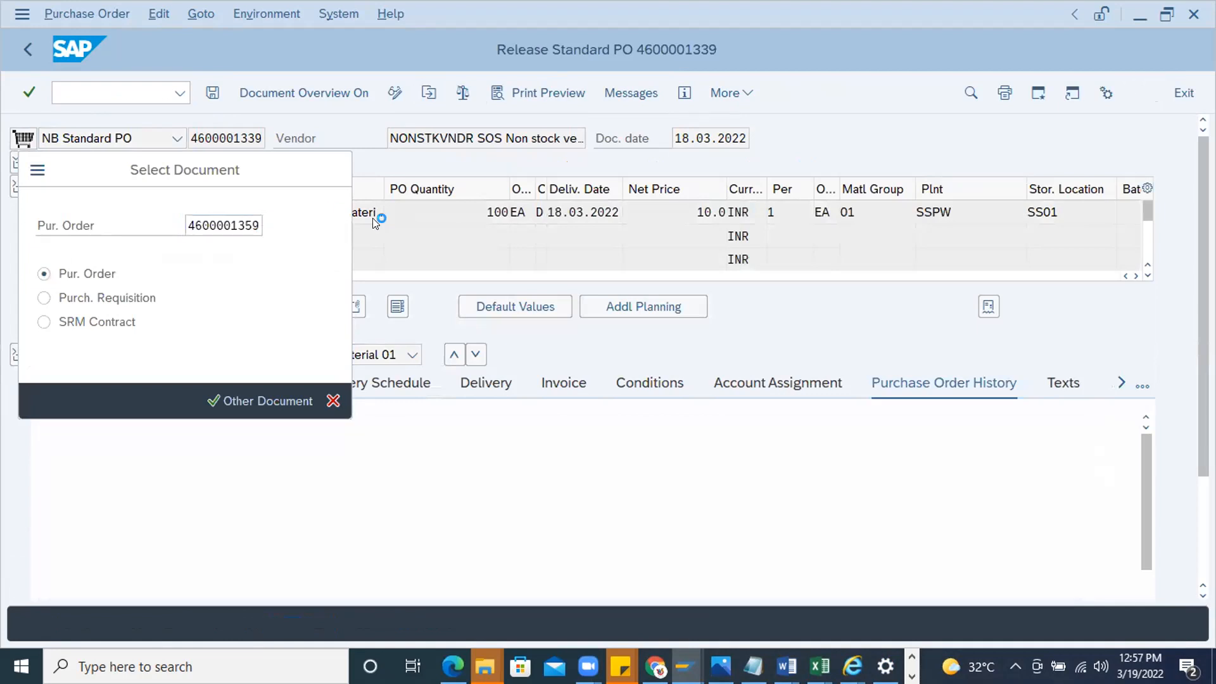
key("Return")
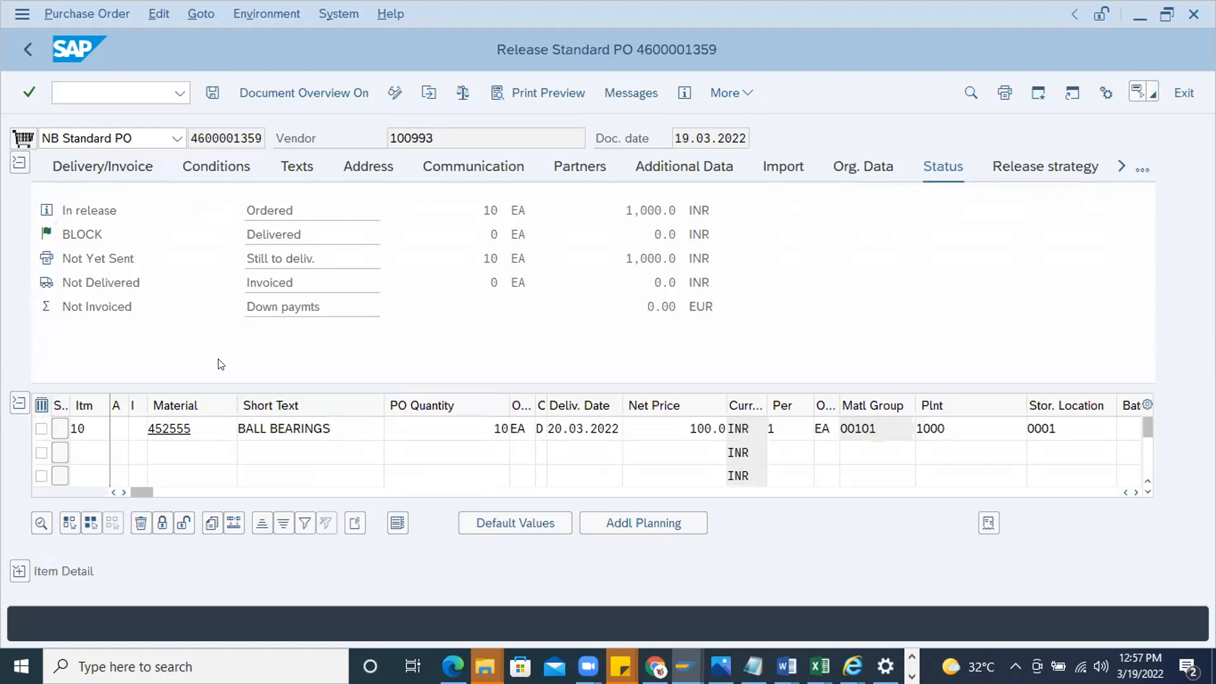
left_click(310, 306)
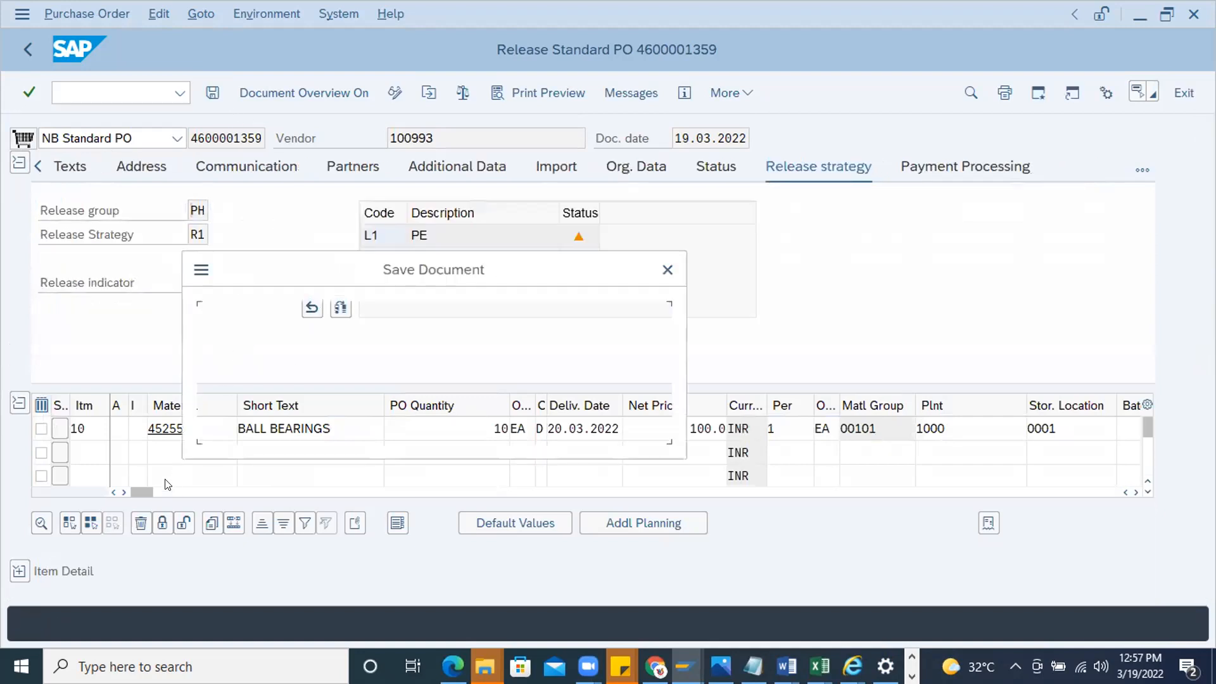
left_click(273, 420)
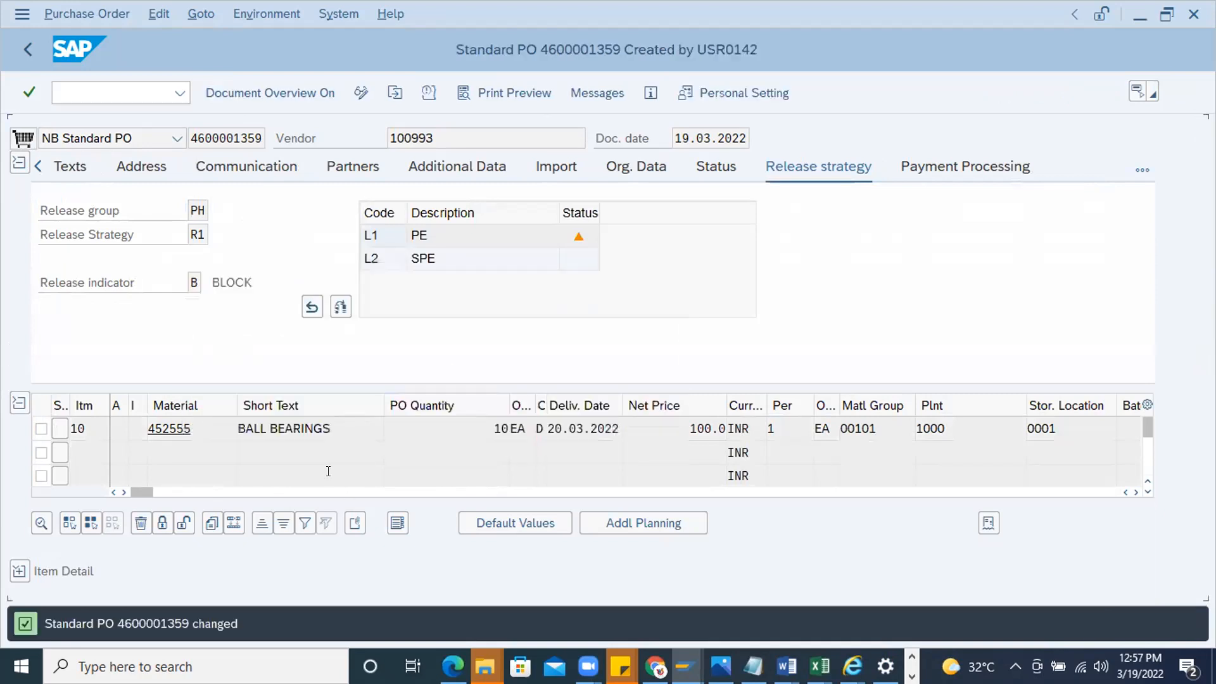
Reopen the refused purchase order in display mode and show the header's release strategy
left_click(94, 91)
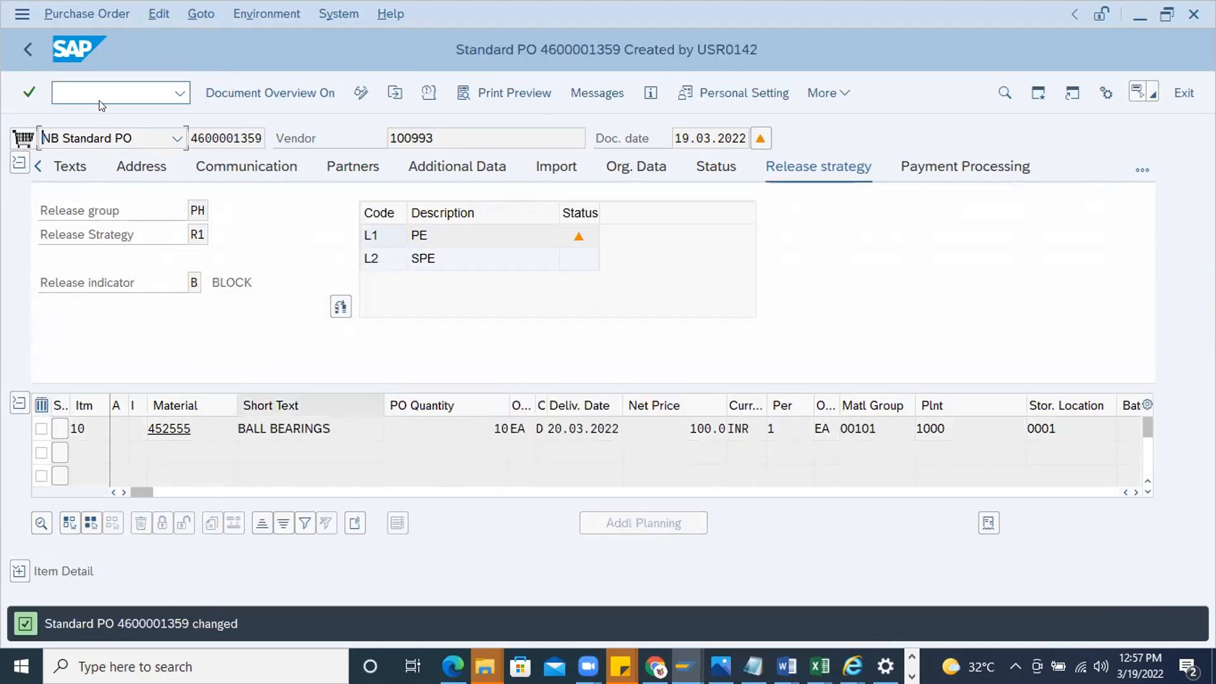
type("/nme23n")
key("Return")
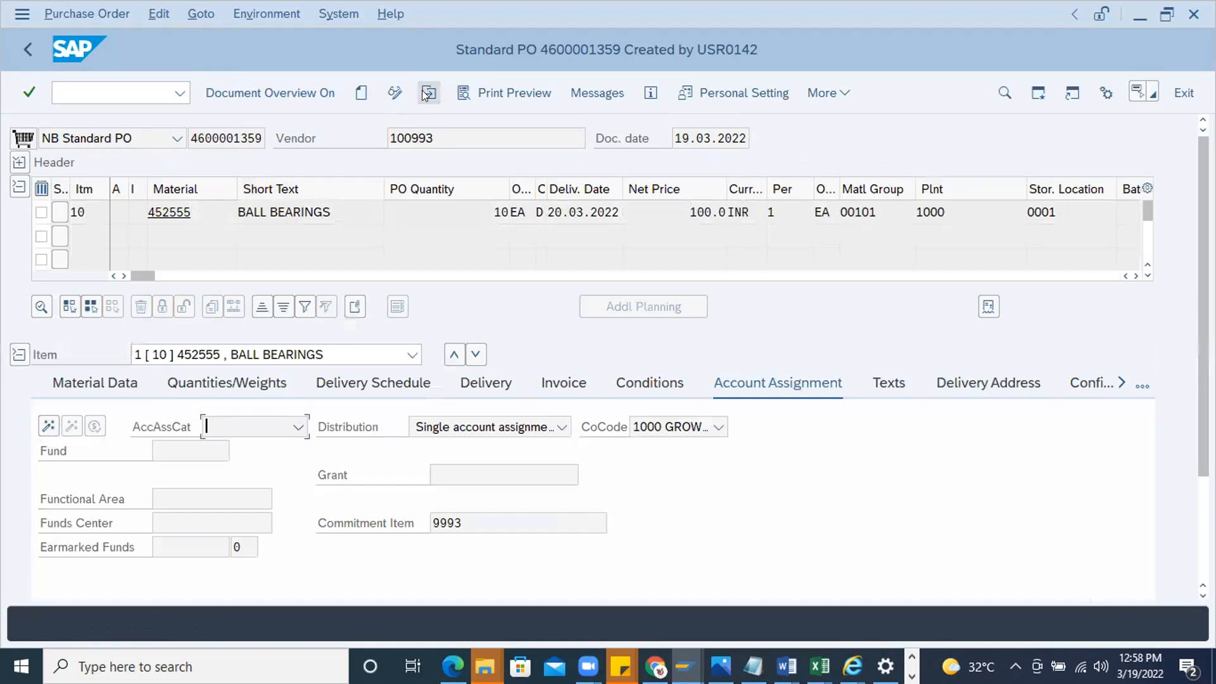
left_click(423, 91)
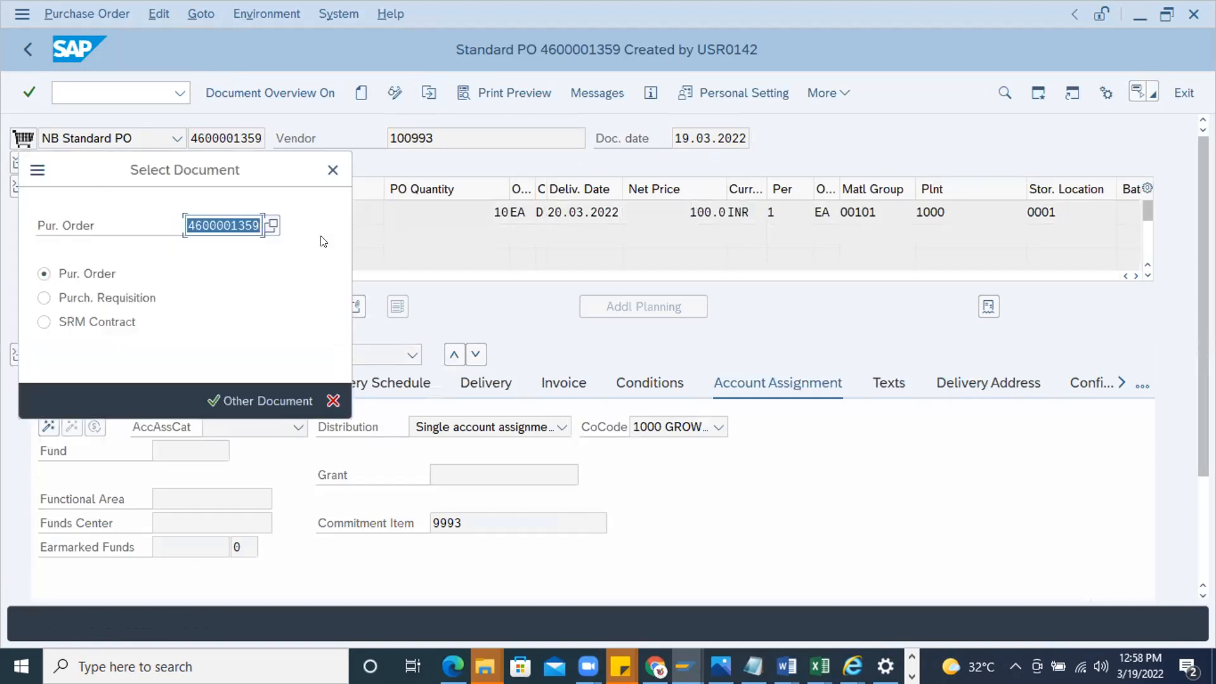
key("Return")
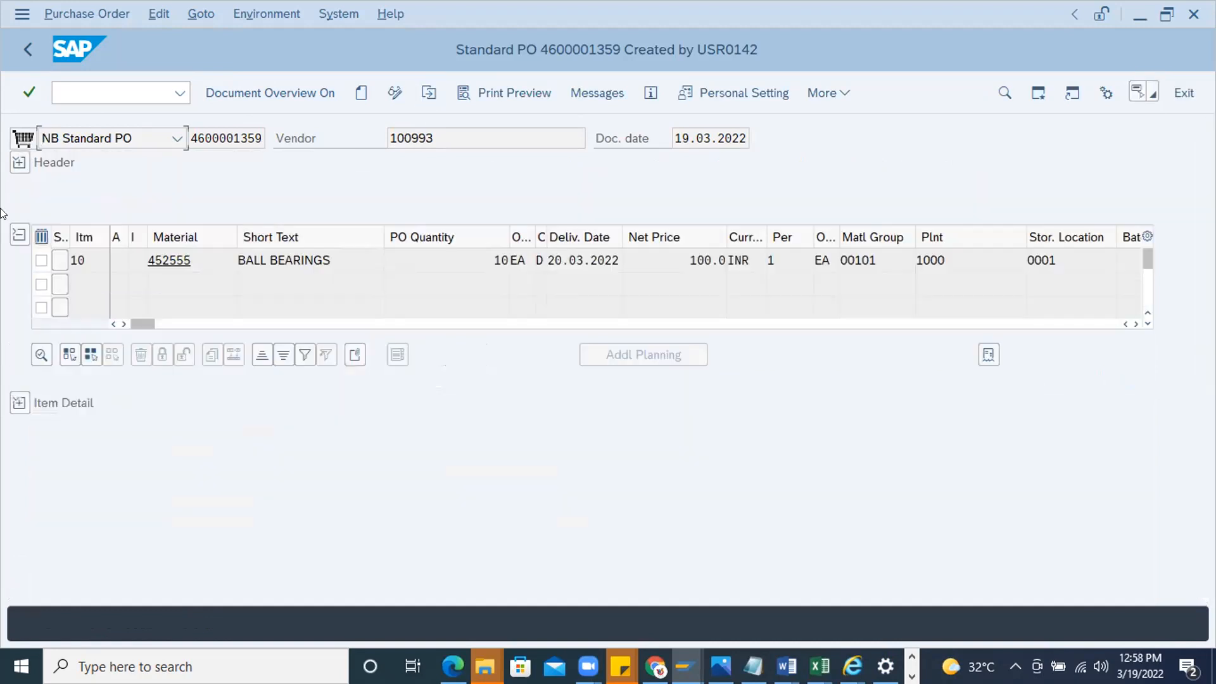
left_click(20, 162)
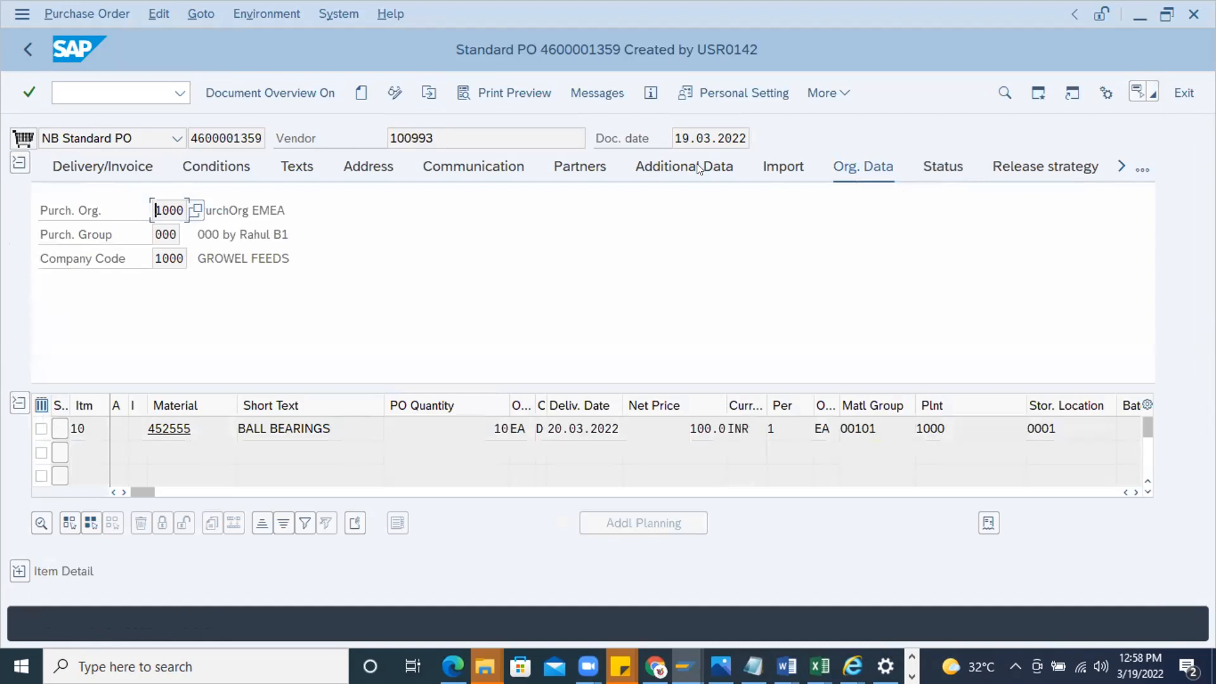
left_click(1031, 163)
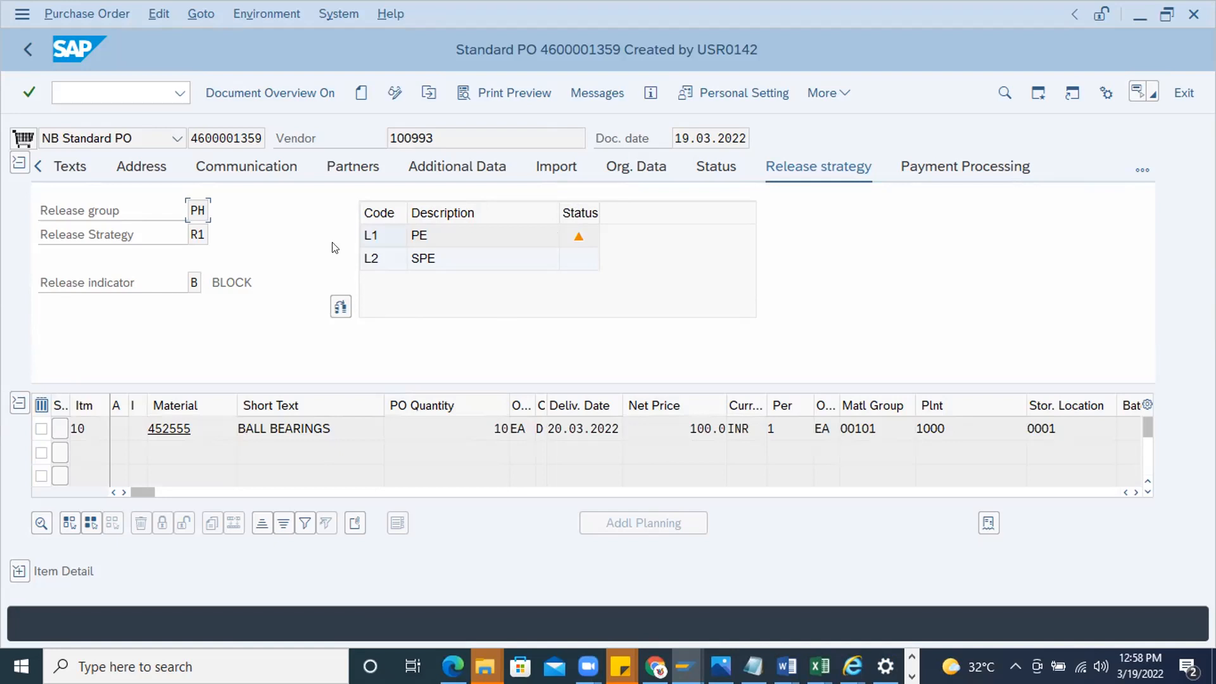
Load the refused purchase order in release transaction ME29N and show the header's release strategy
left_click(80, 95)
type("/nm")
type("e289")
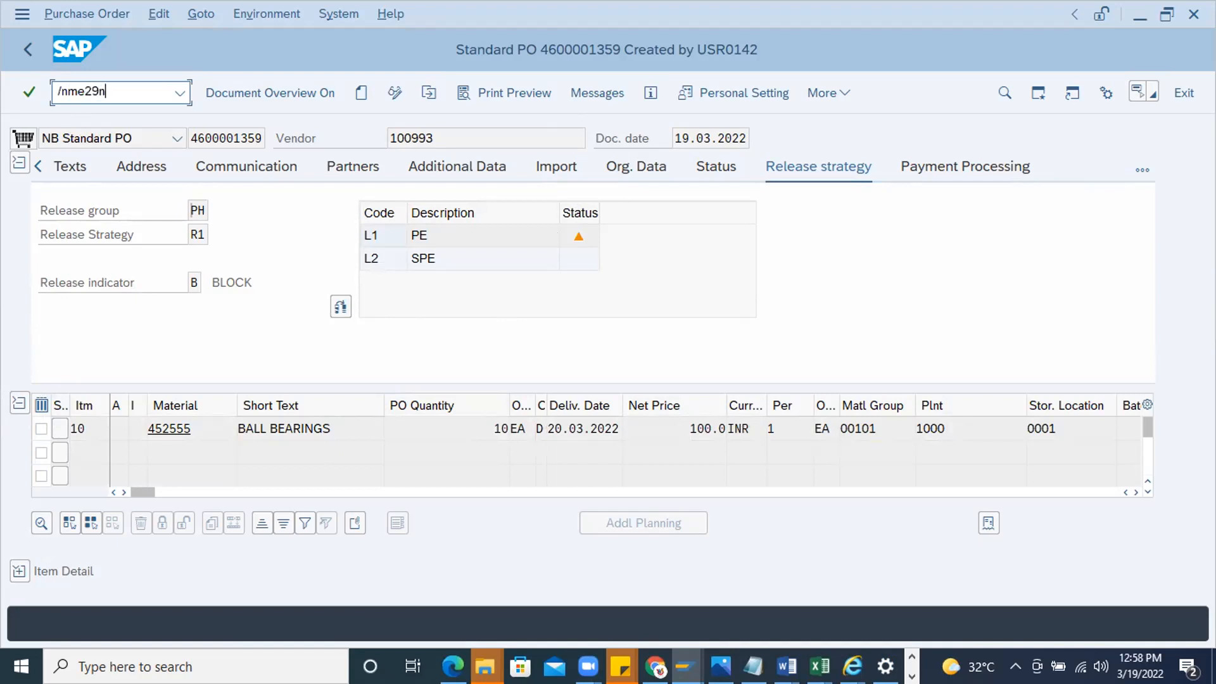
key("Return")
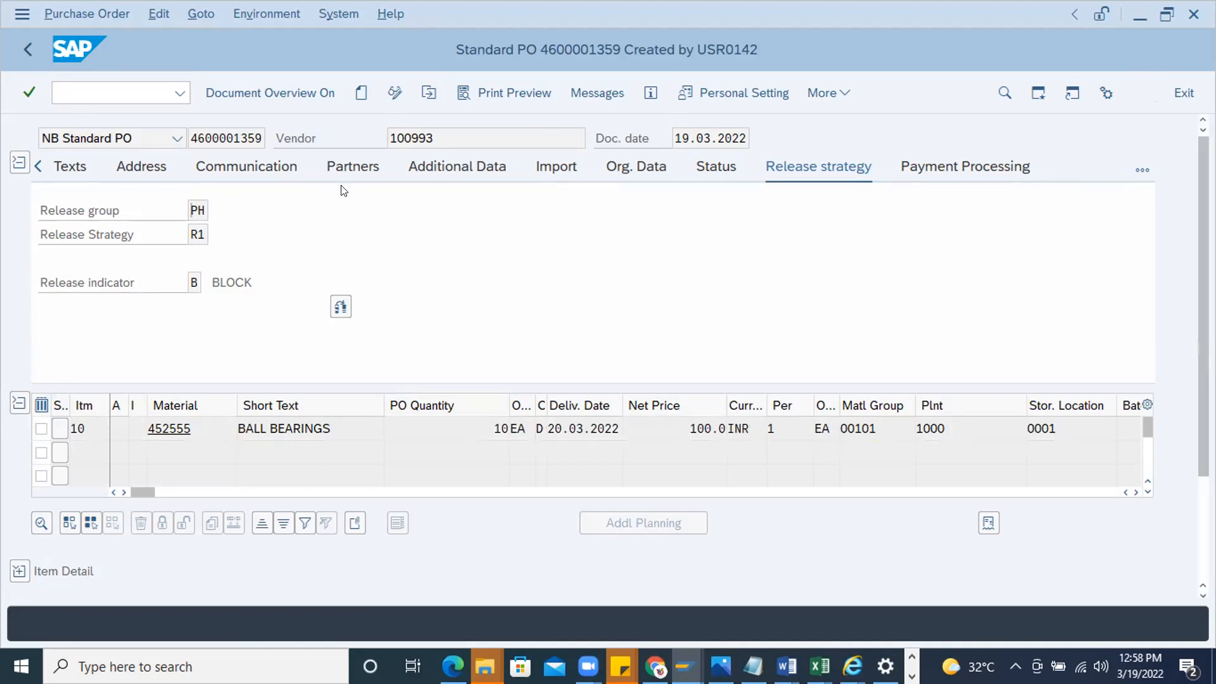
left_click(429, 93)
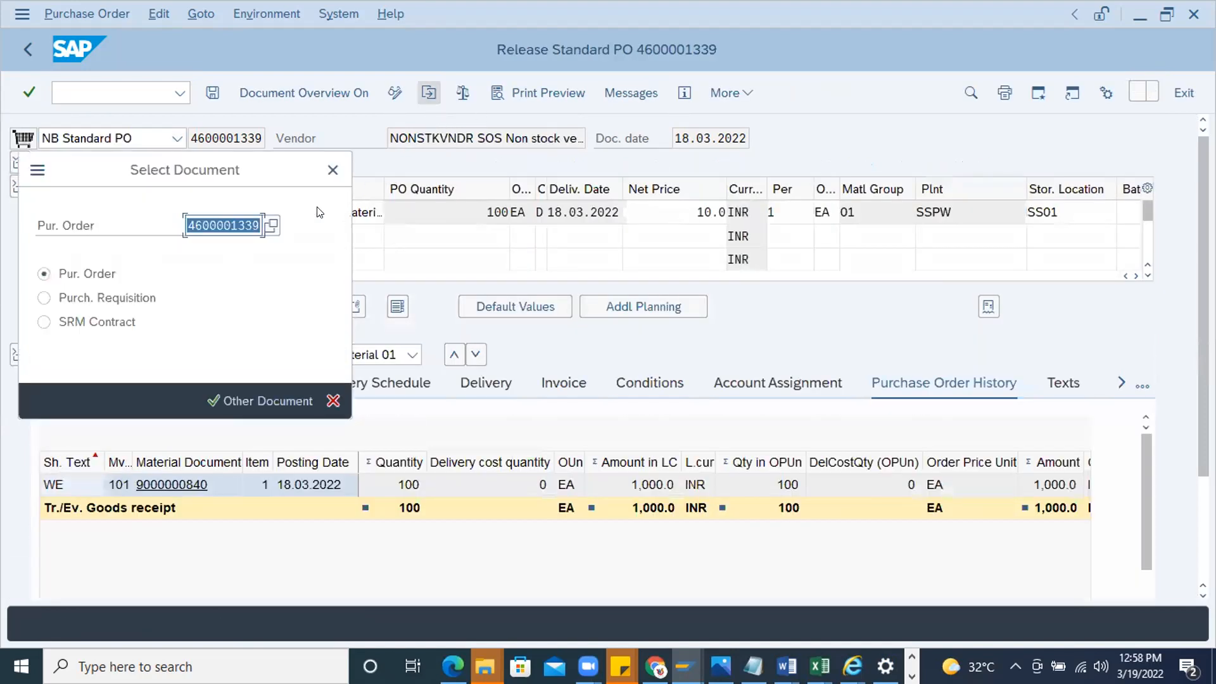
type("4600001359")
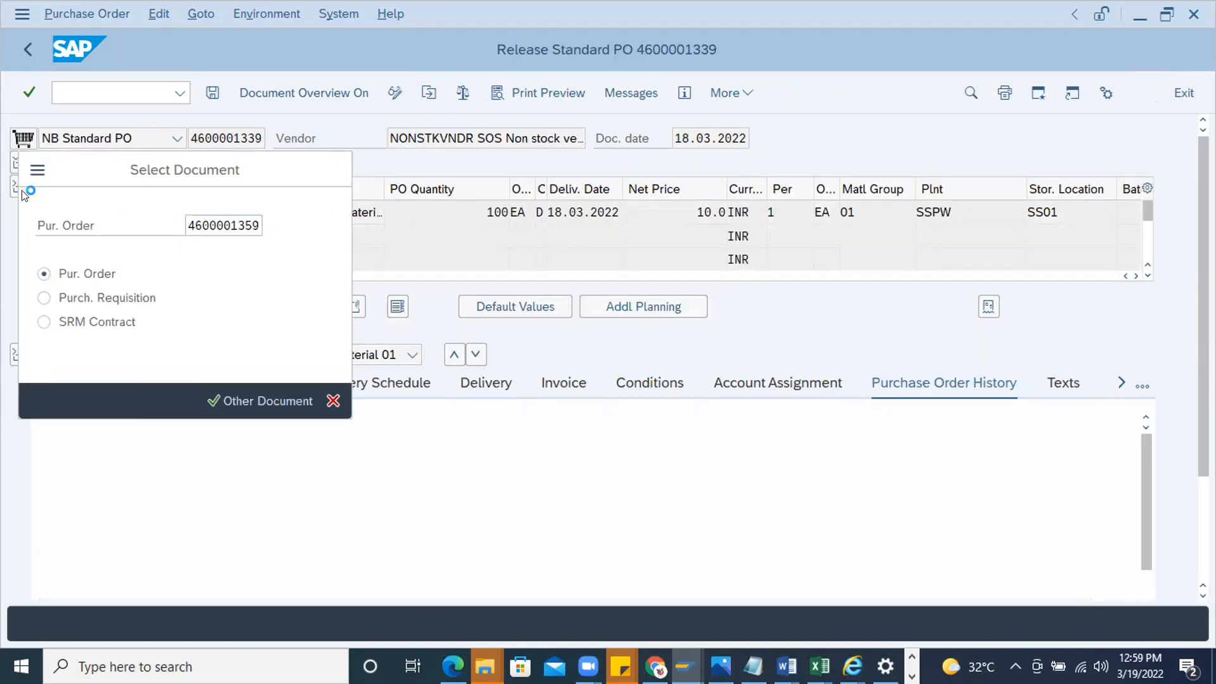
key("Return")
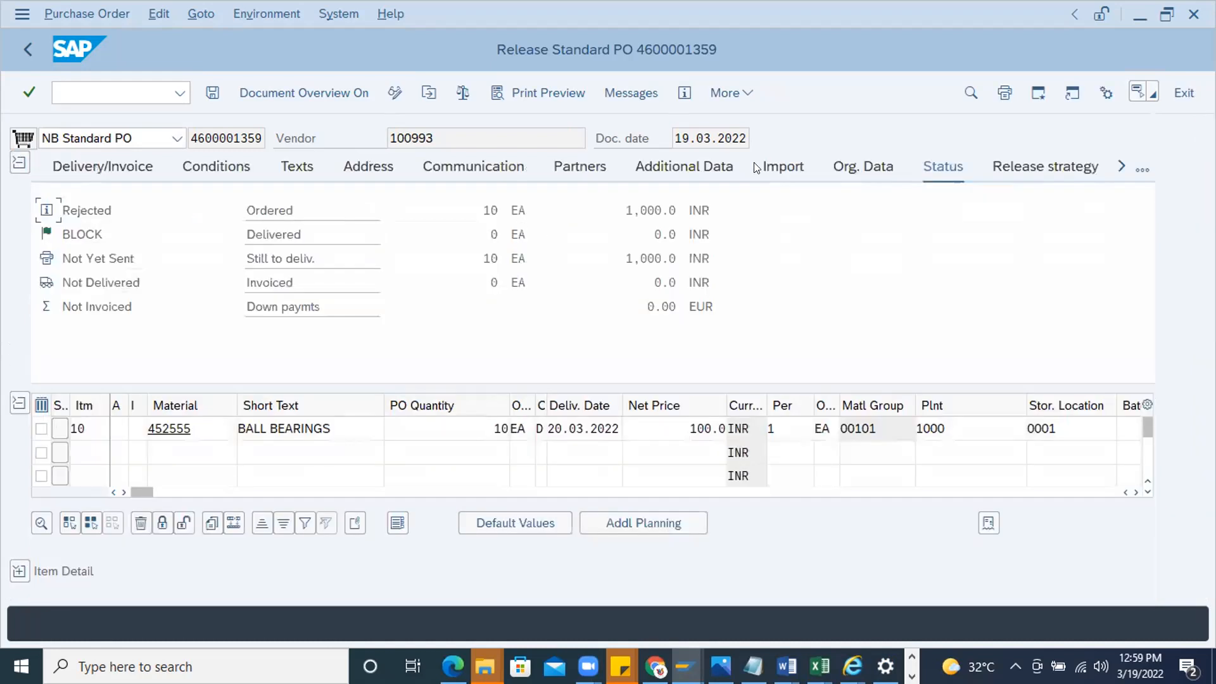
left_click(1046, 158)
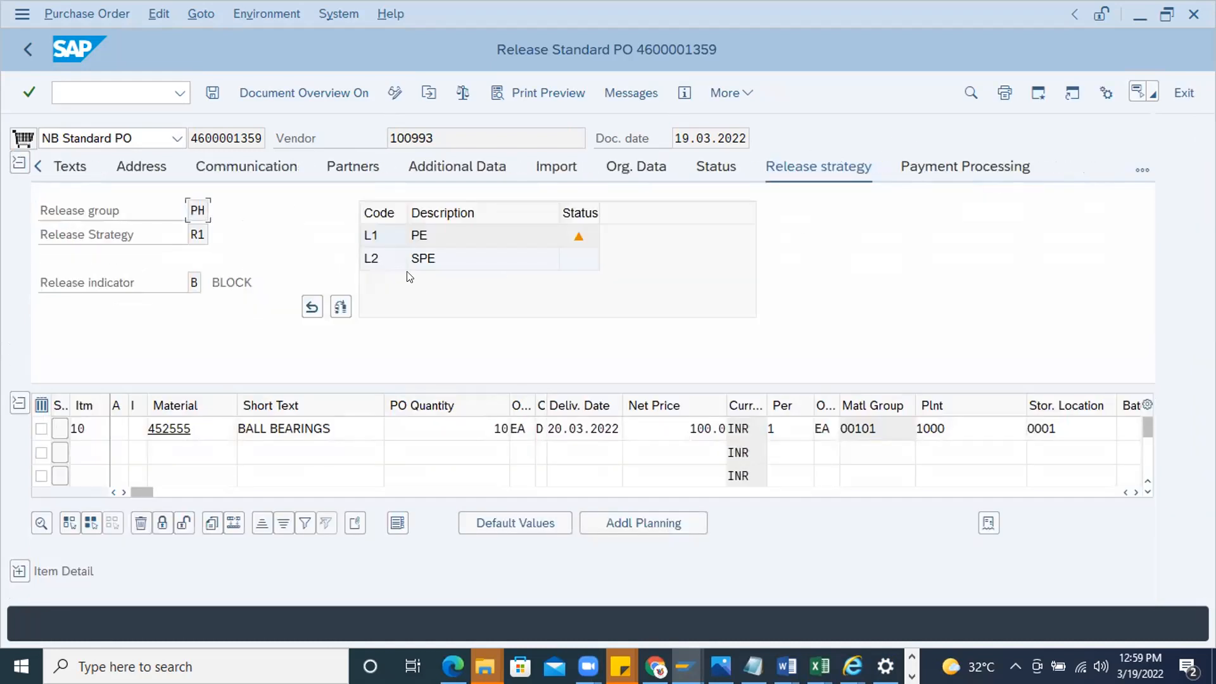
Cancel the refusal, release the purchase order with codes L1 and L2, and save it despite the system messages
left_click_drag(599, 208, 750, 182)
left_click(311, 308)
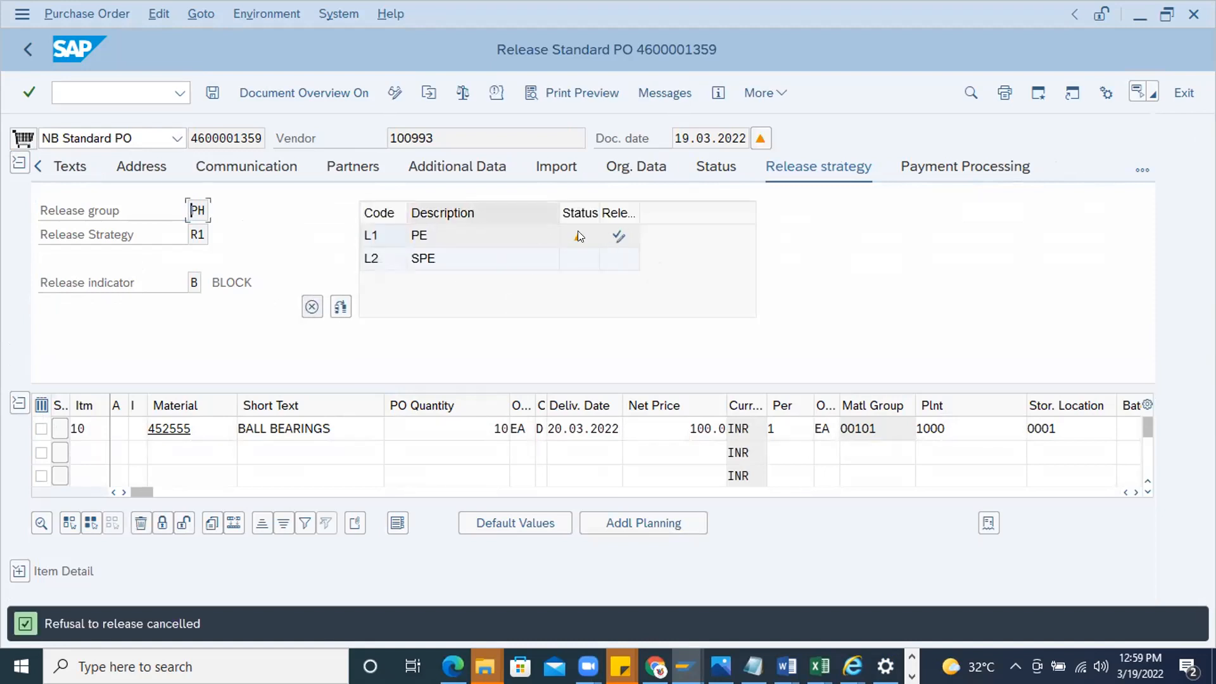
left_click(611, 238)
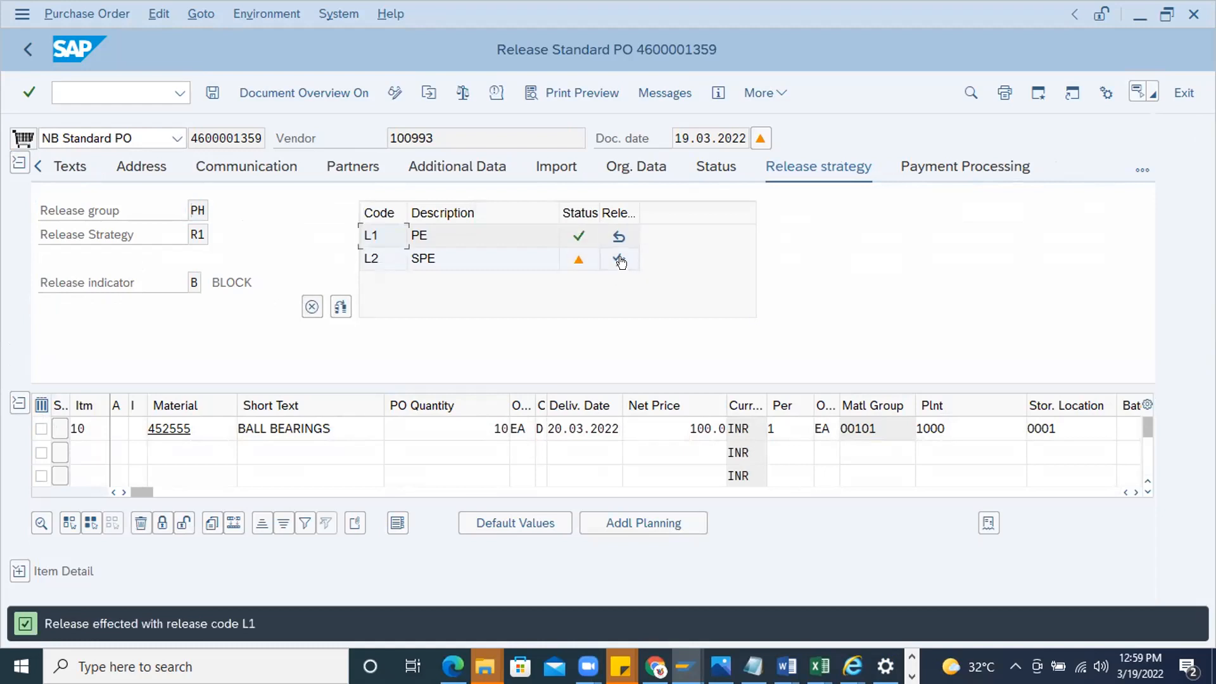
left_click(212, 93)
left_click(284, 421)
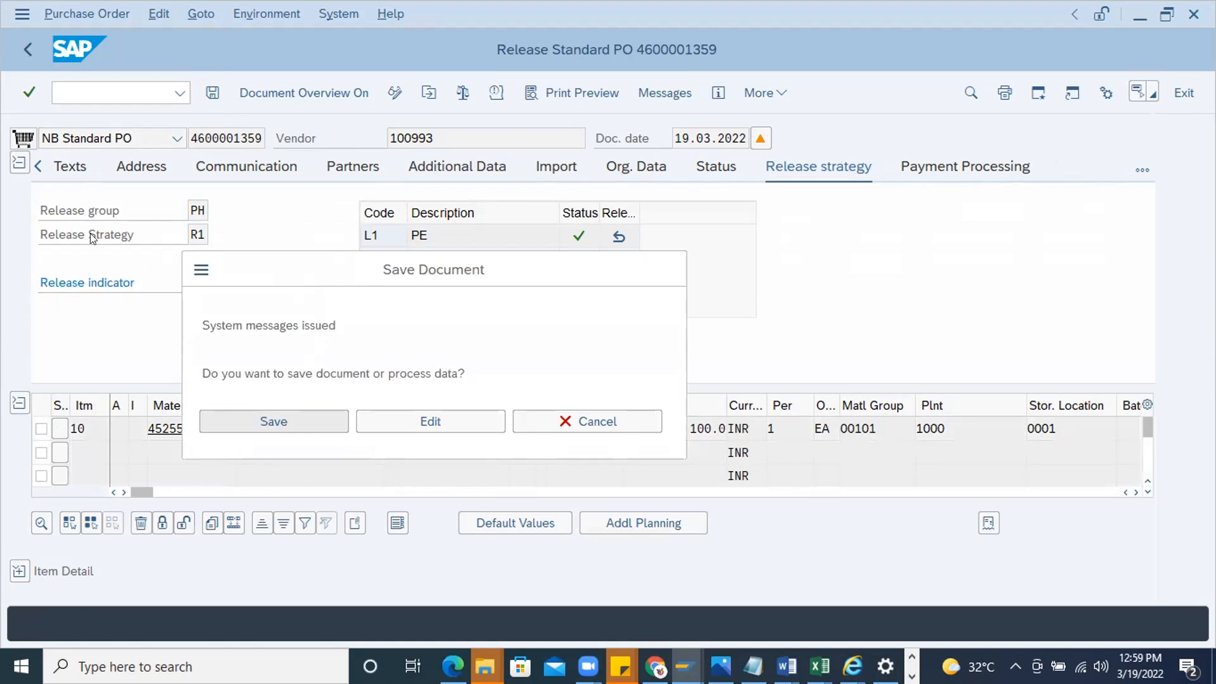
Display the same purchase order in transaction ME23N and examine the release strategy status in its header
left_click(81, 94)
type("/nme23n")
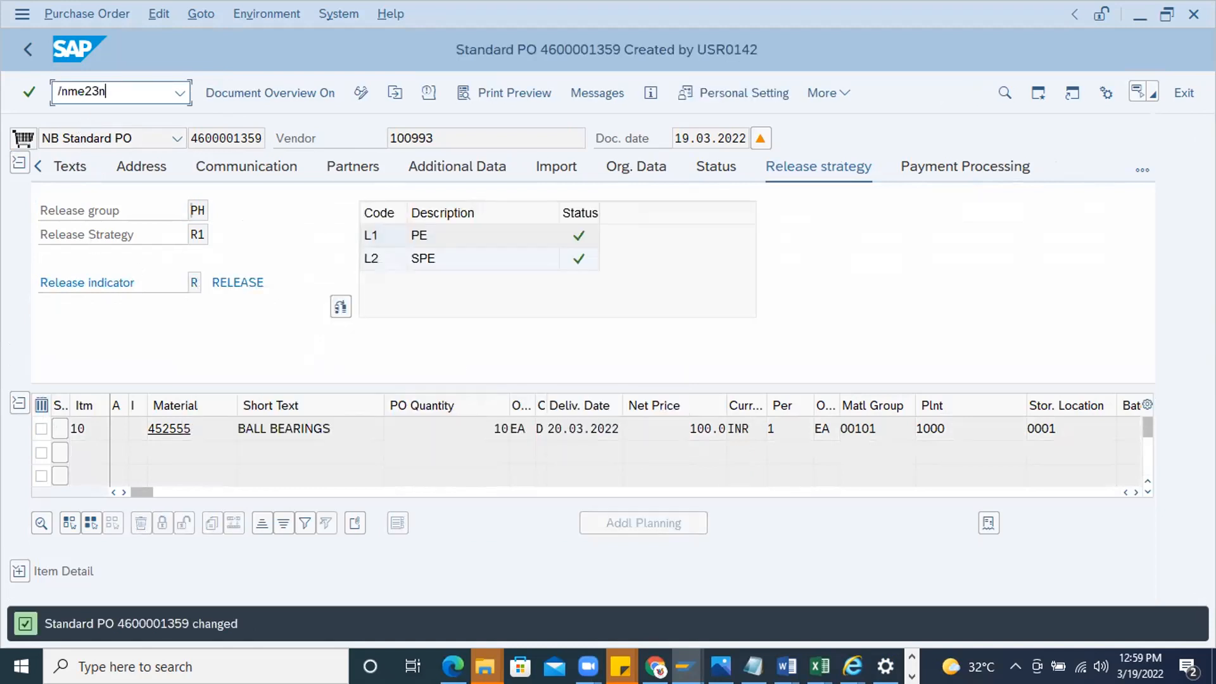
key("Return")
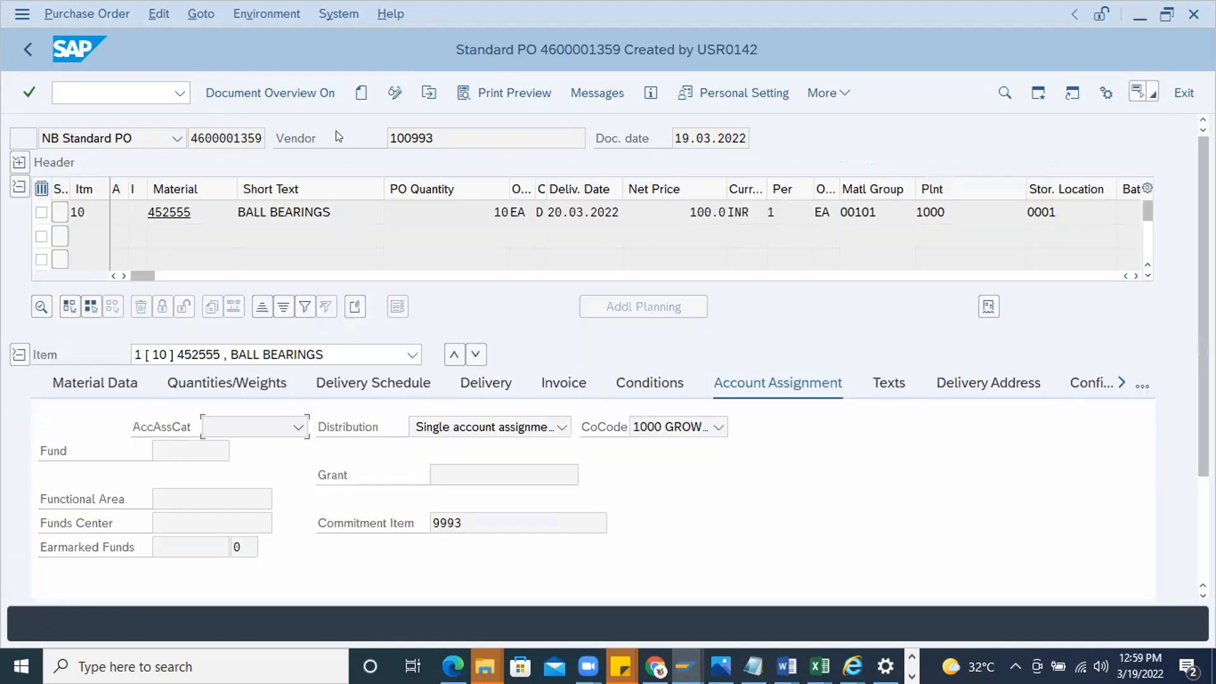
left_click(429, 93)
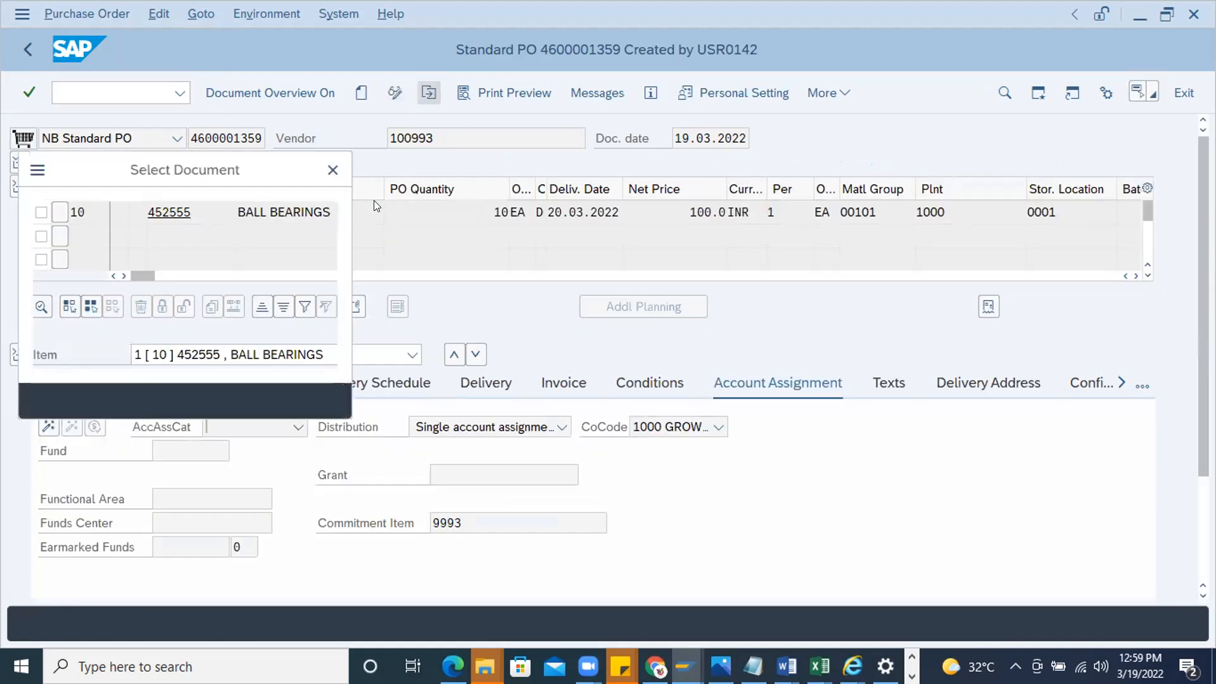
key("Return")
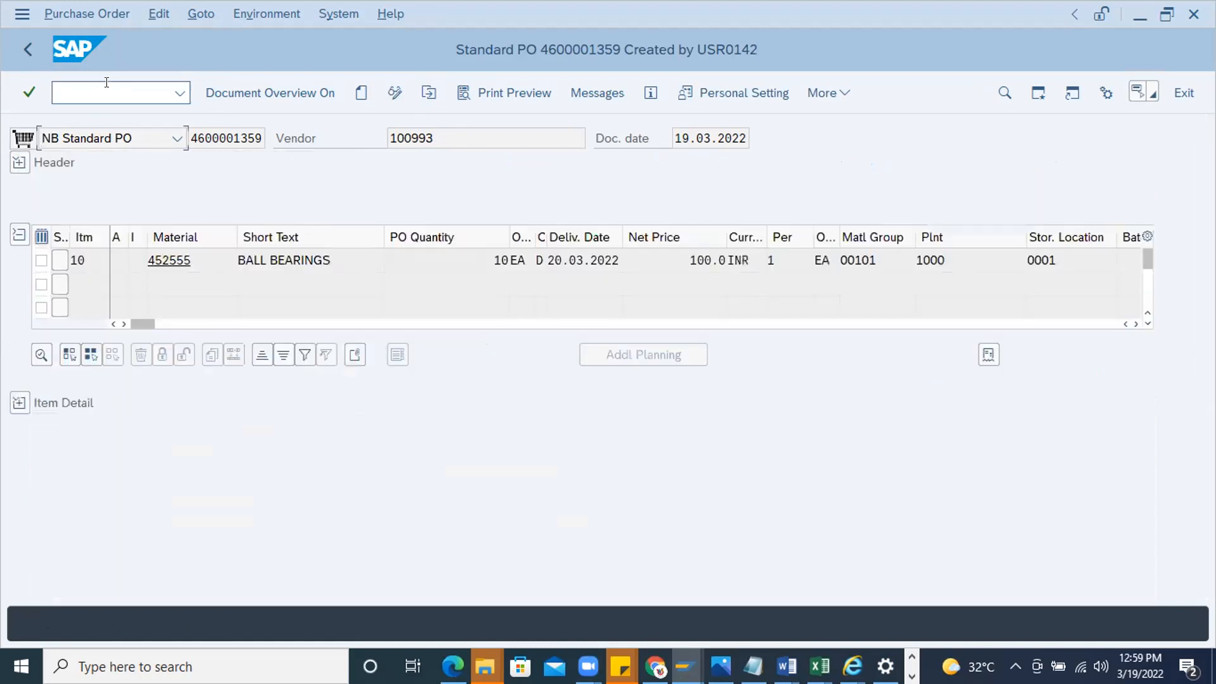
left_click(82, 84)
type("/nme29n")
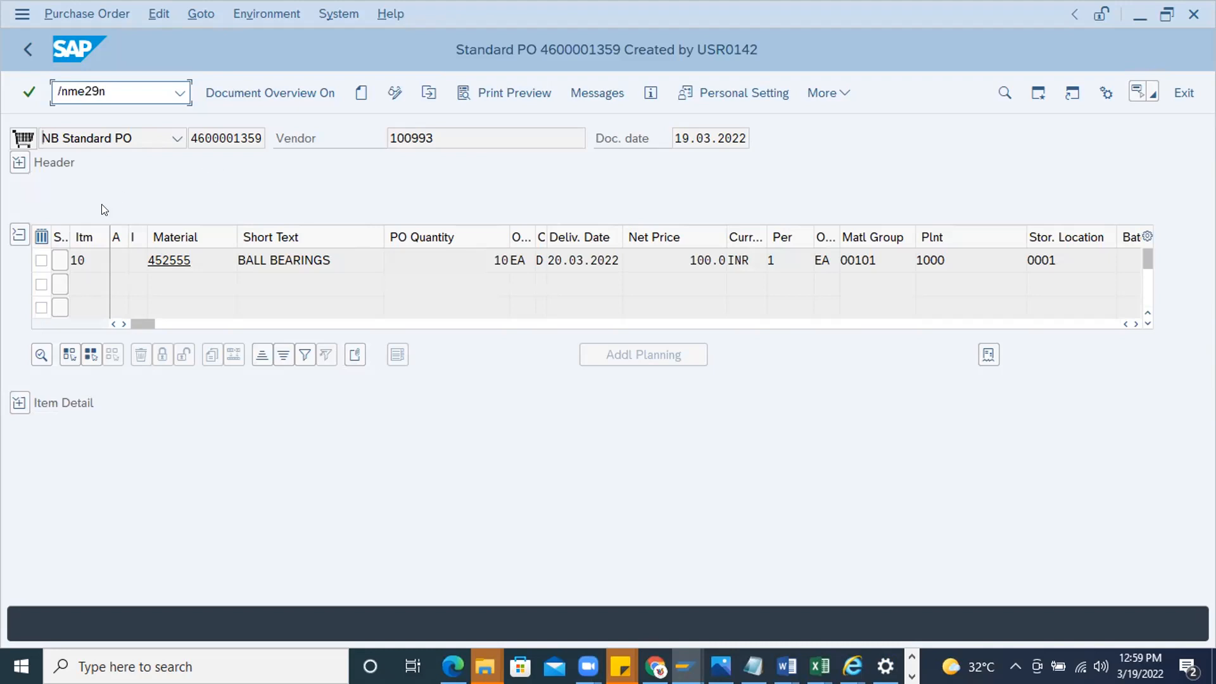
left_click(19, 162)
left_click(1001, 164)
Reopen release transaction ME29N with its default purchase order and display that order's header status and header texts
left_click(110, 89)
type("/nm")
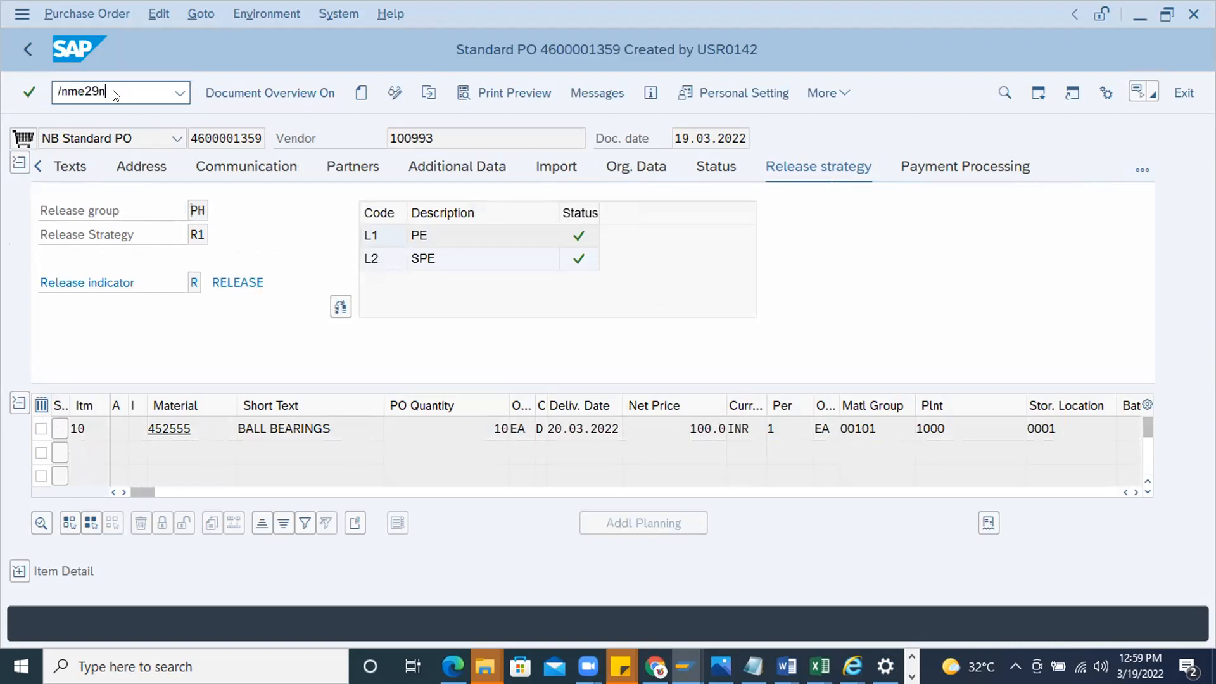
key("Return")
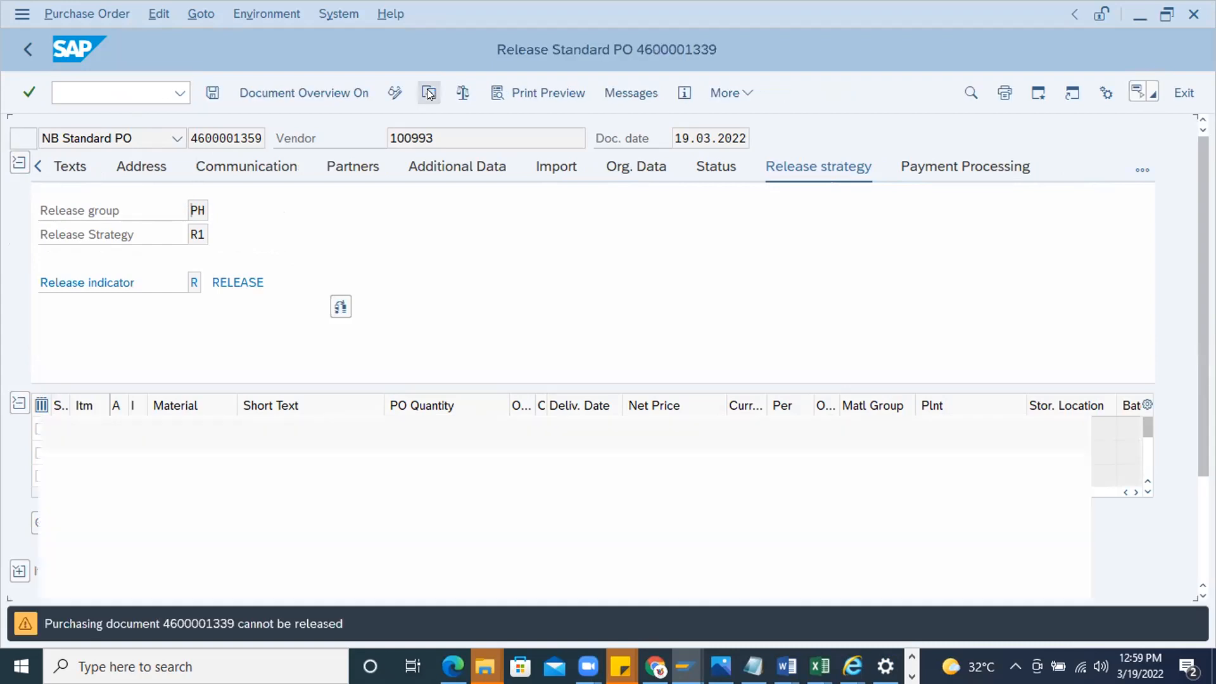
key("Return")
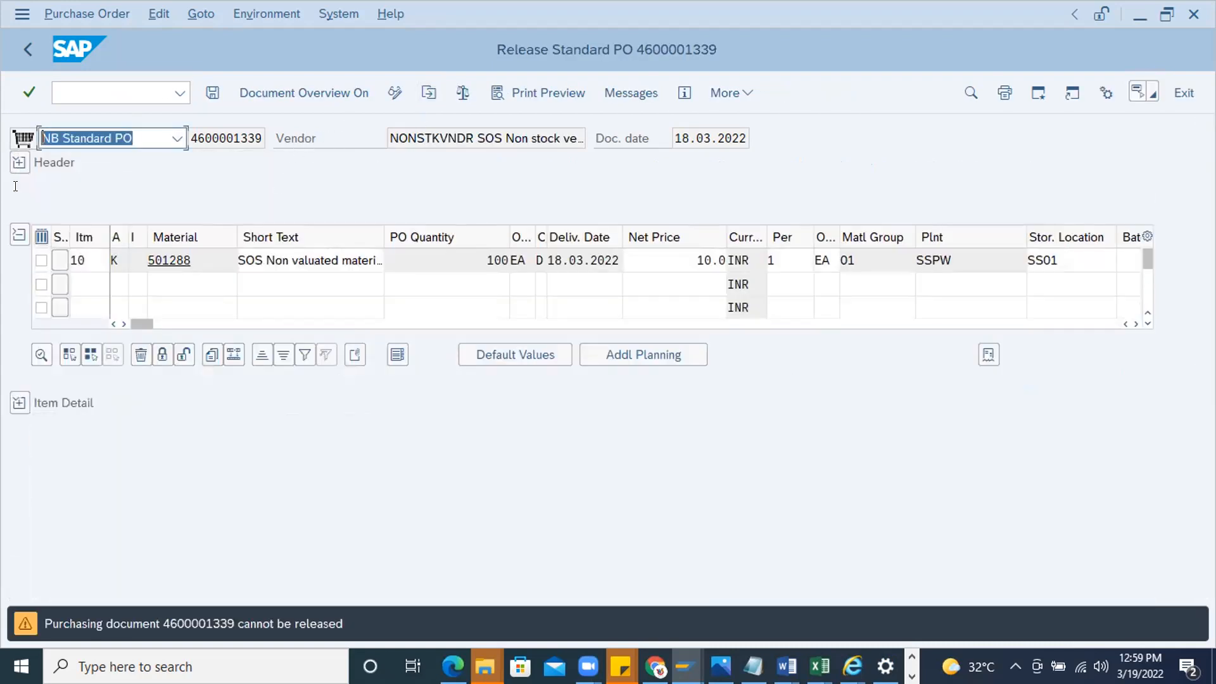
left_click(21, 164)
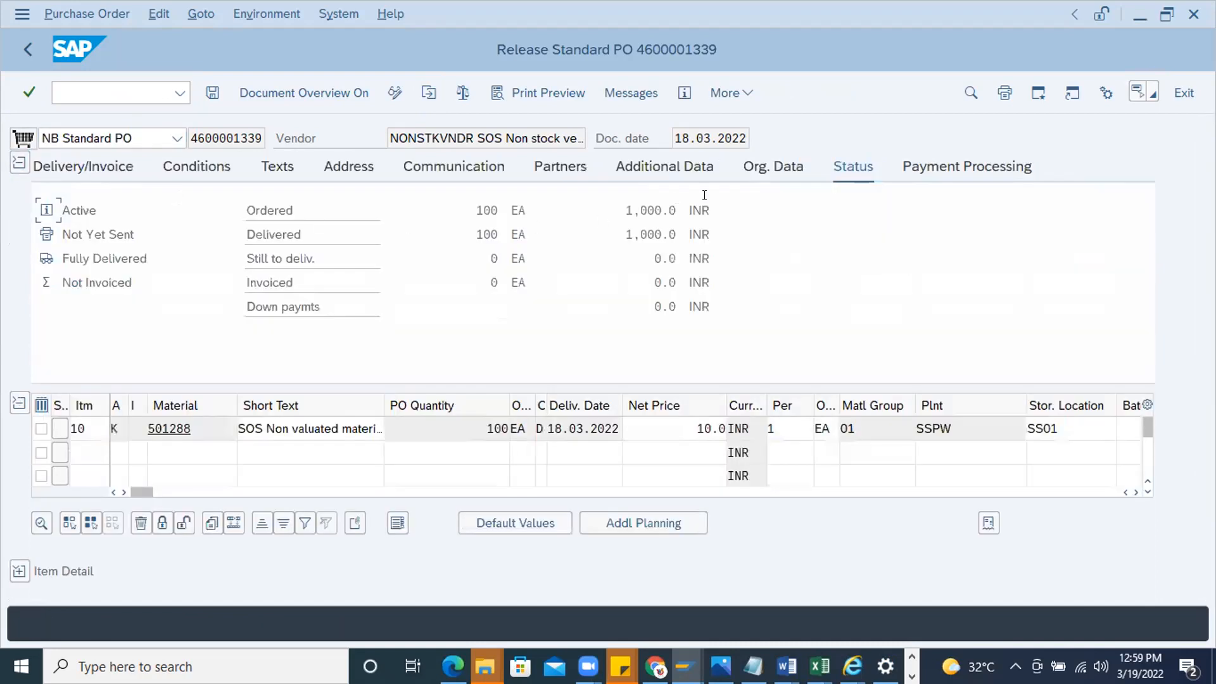
left_click(71, 83)
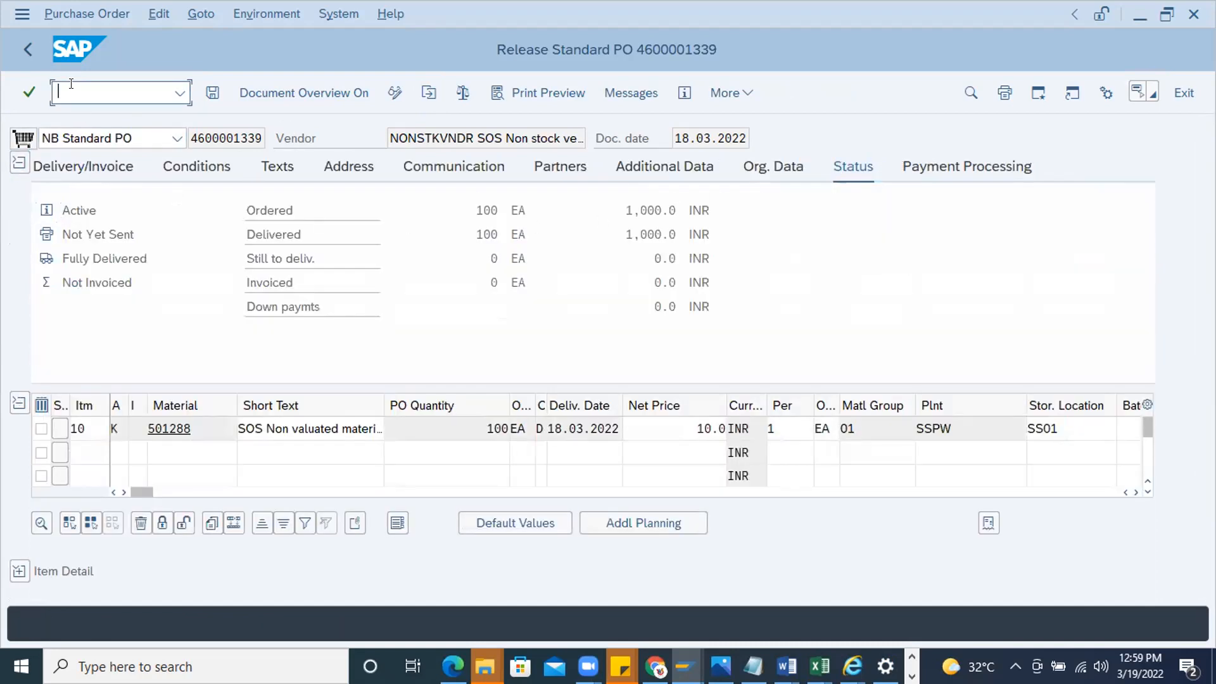
type("/nm")
key("Return")
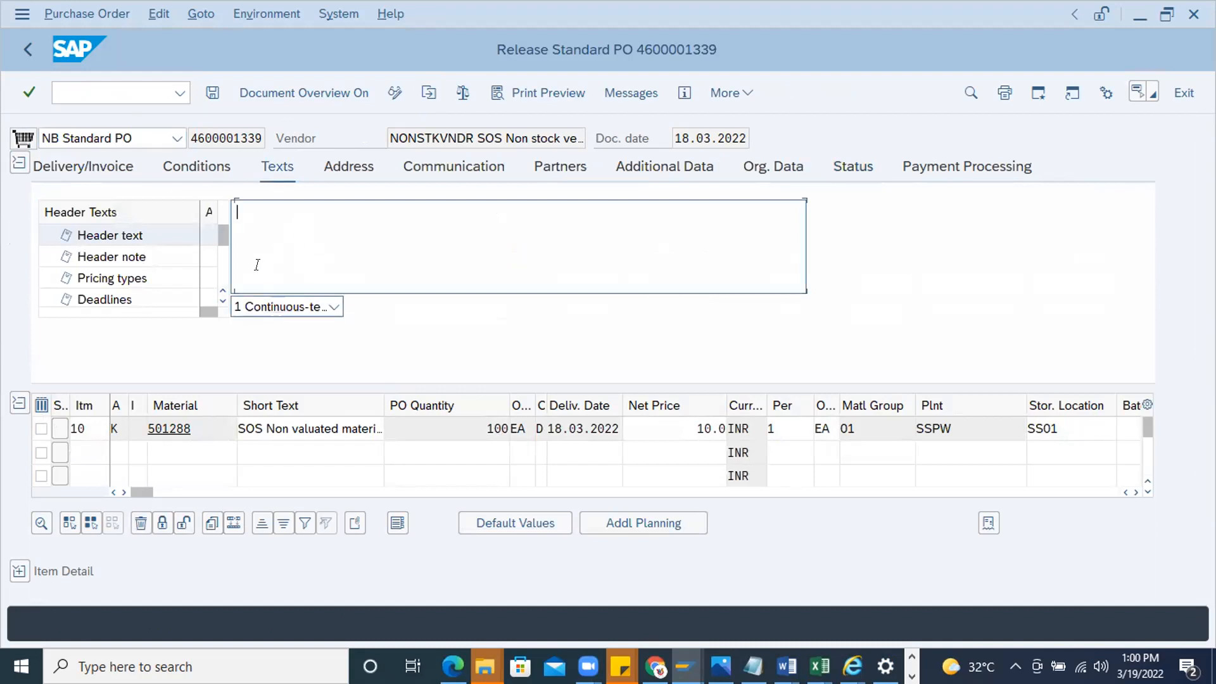
Open purchase order creation with transaction ME21N and start a new standard purchase order
left_click(83, 90)
type("/nme21n")
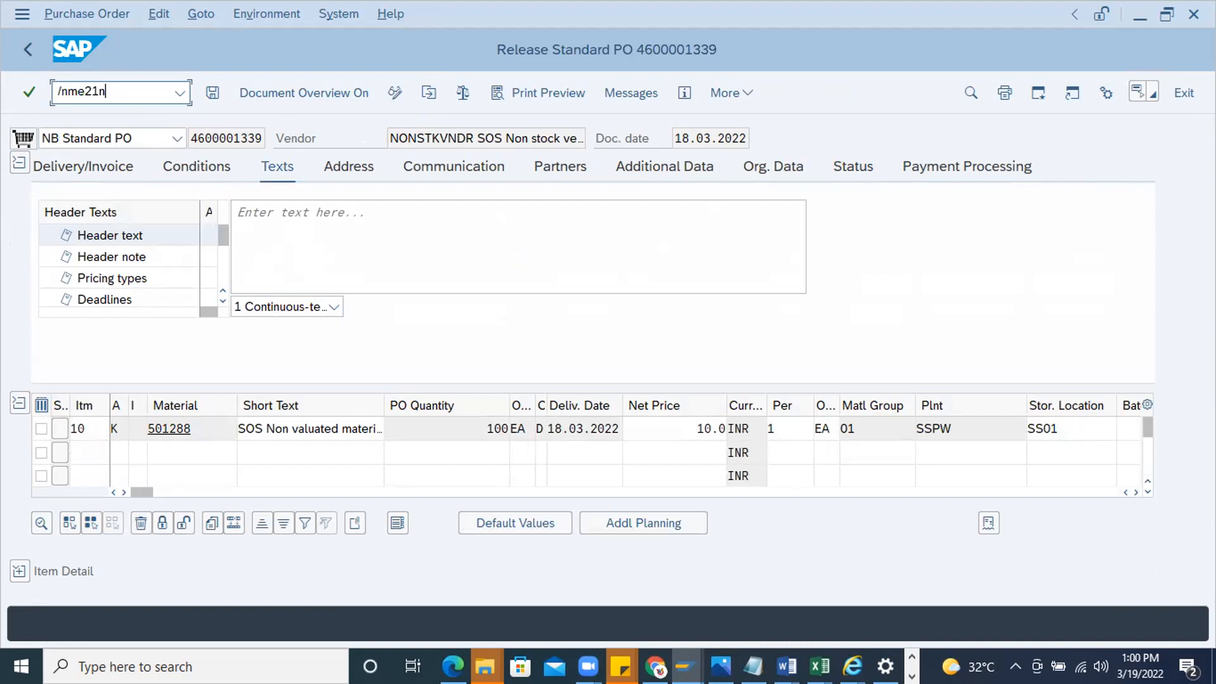
key("Return")
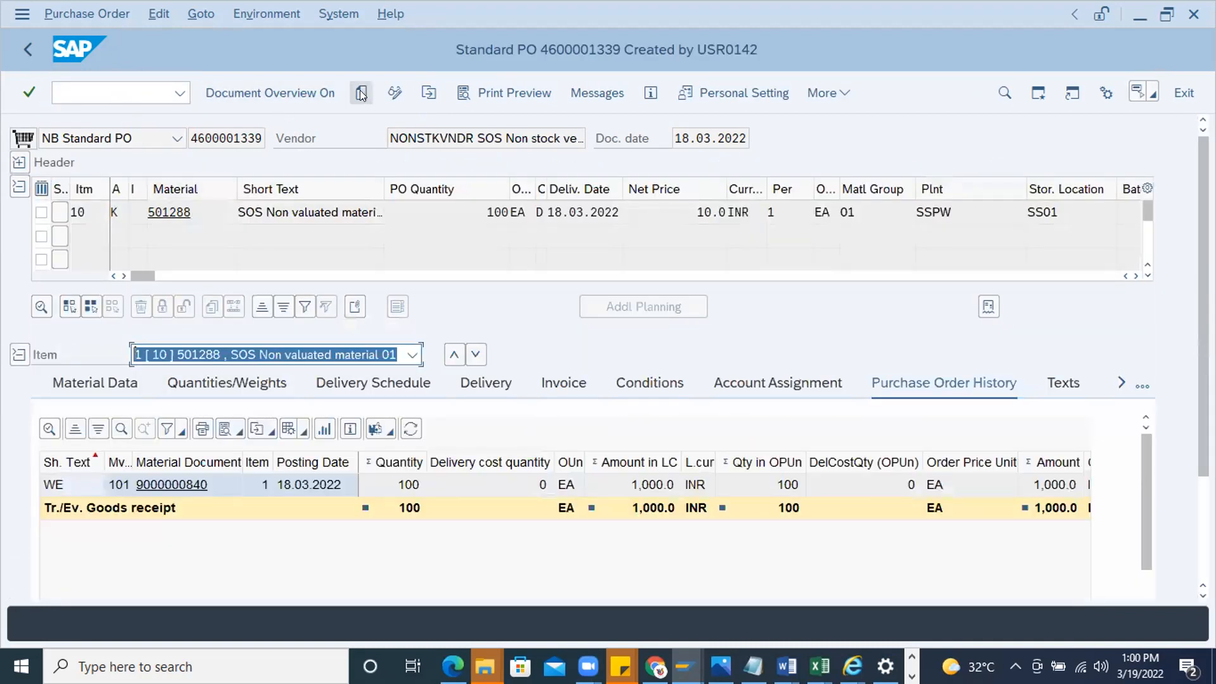
left_click(360, 93)
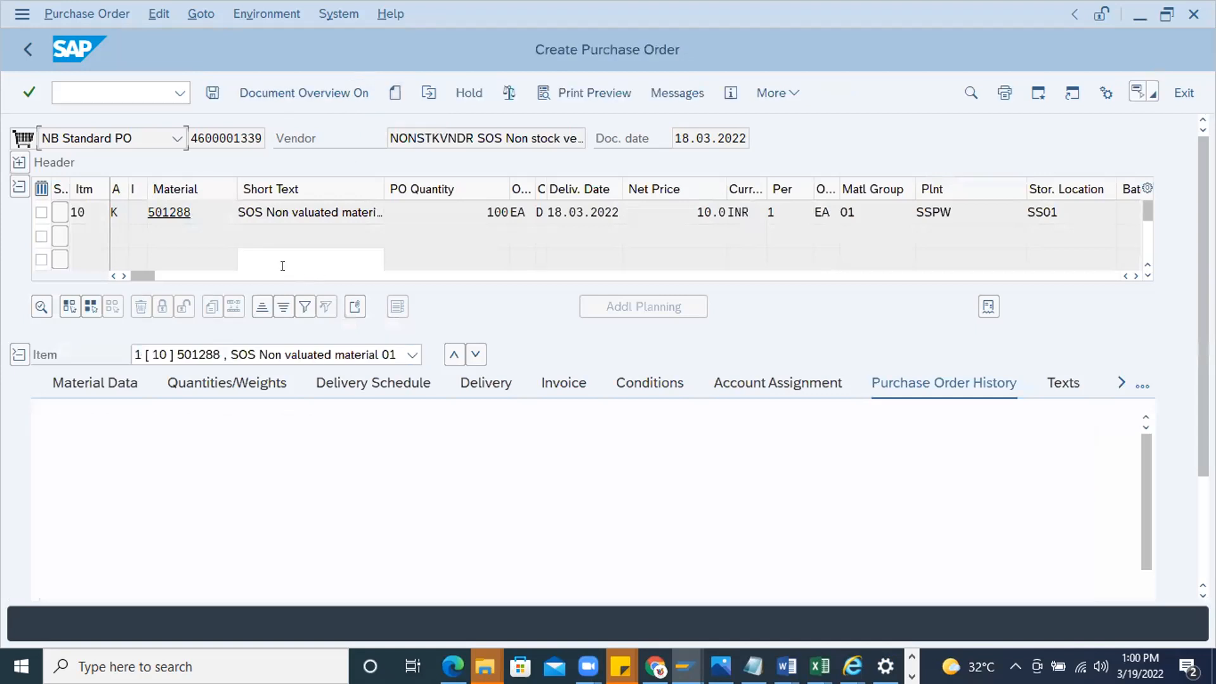
Enter material 452555, vendor 100993, plant 1000 and storage location 0001 for the new purchase order
left_click(166, 252)
left_click(190, 279)
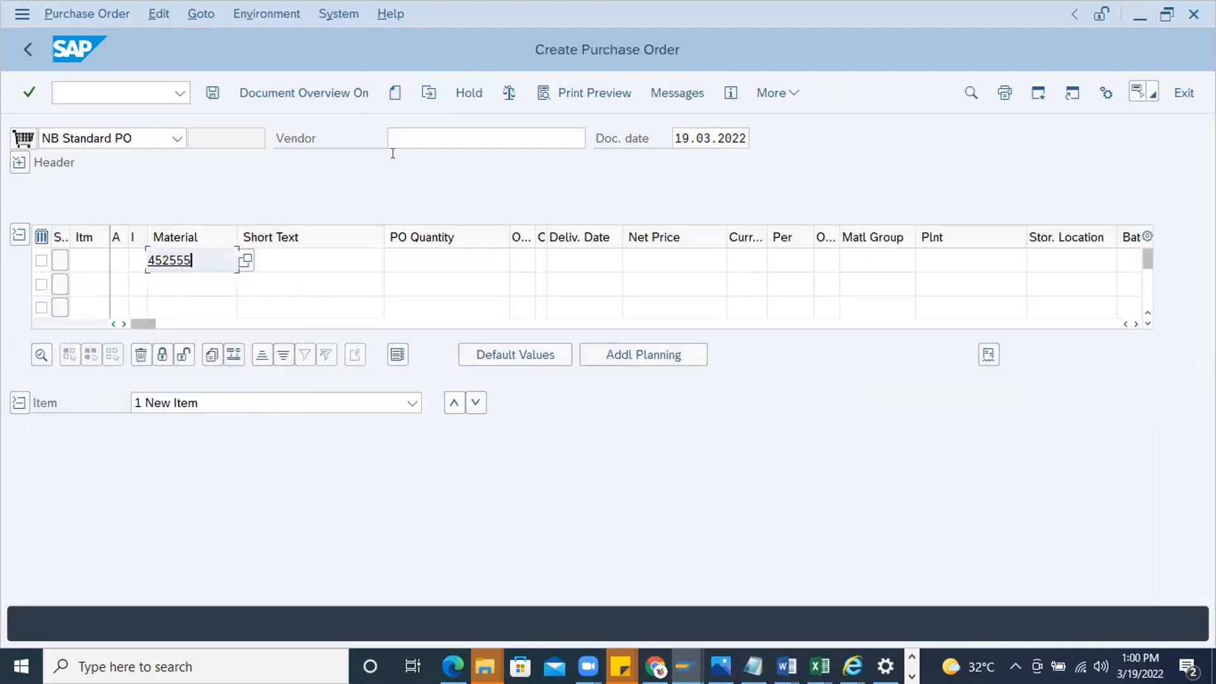
left_click(429, 142)
left_click(428, 164)
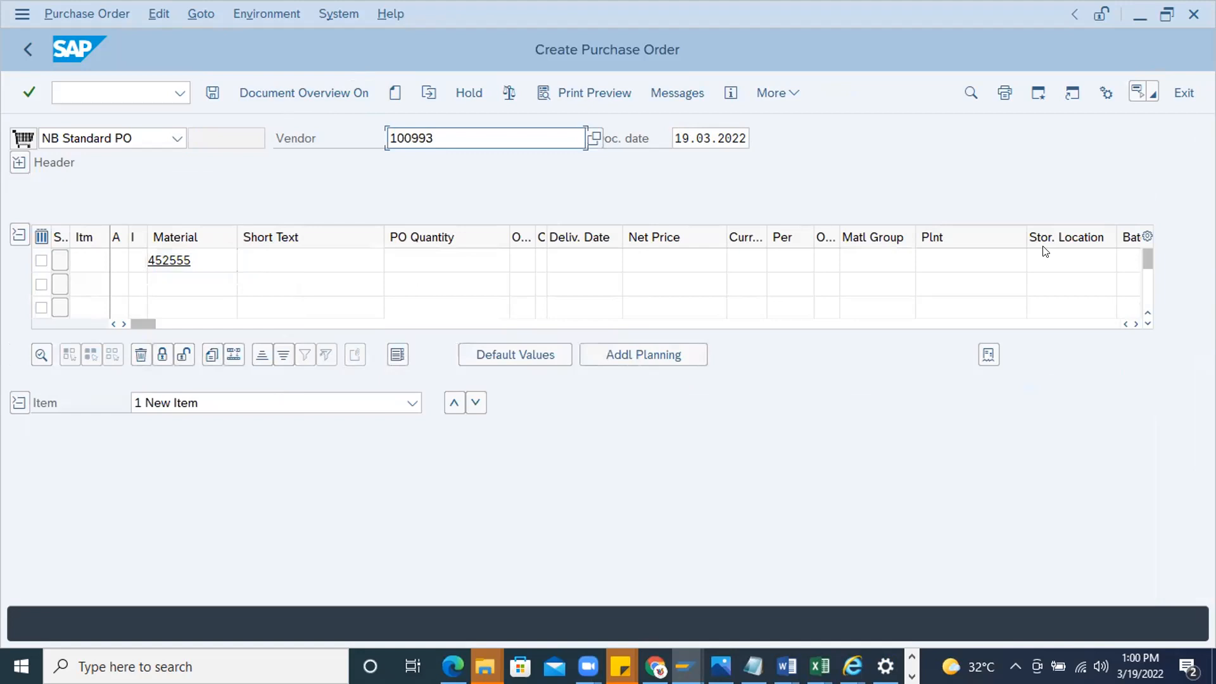
left_click(1039, 262)
left_click(1044, 286)
left_click(967, 264)
left_click(939, 286)
key("Return")
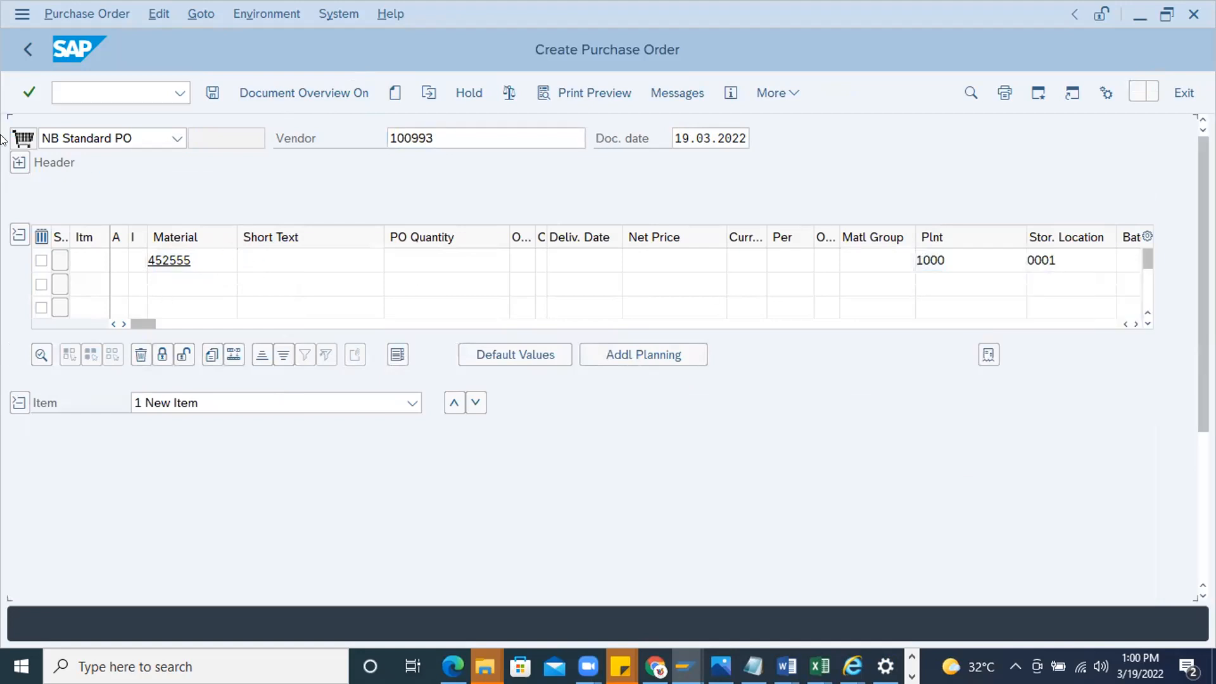
Assign purchasing organization 1000, purchasing group 000 and company code 1000 in the header's organizational data
type("1")
left_click(173, 234)
left_click(166, 234)
type("000")
left_click(1068, 421)
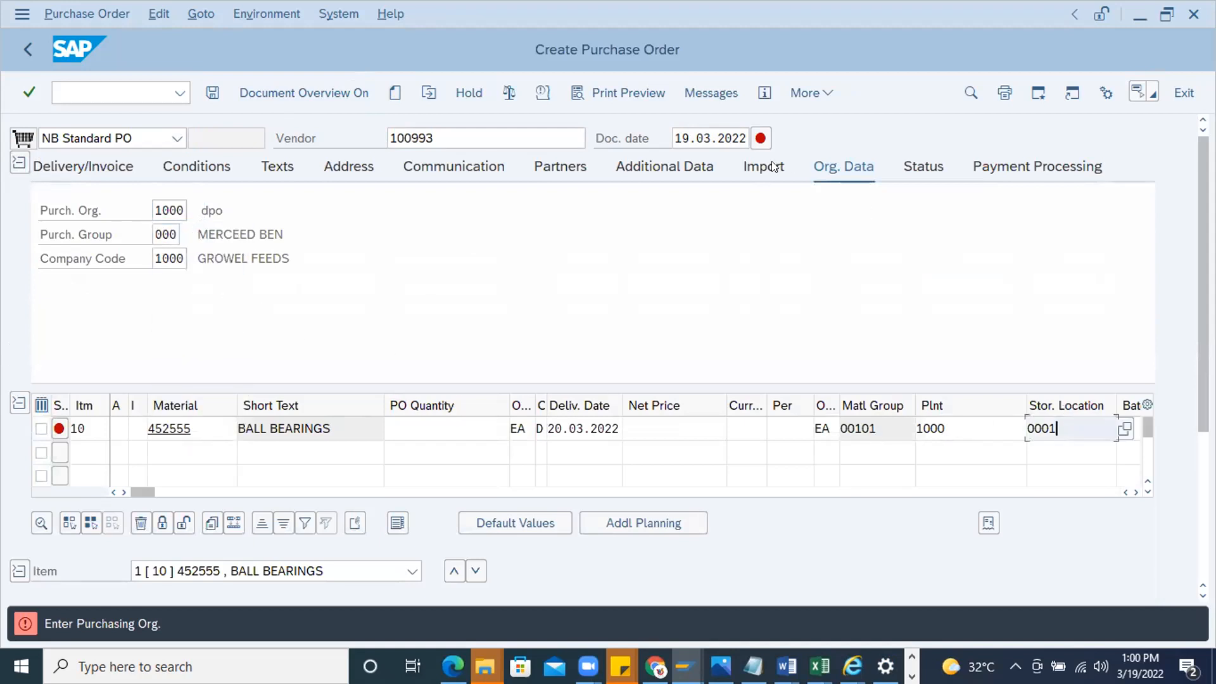
key("Return")
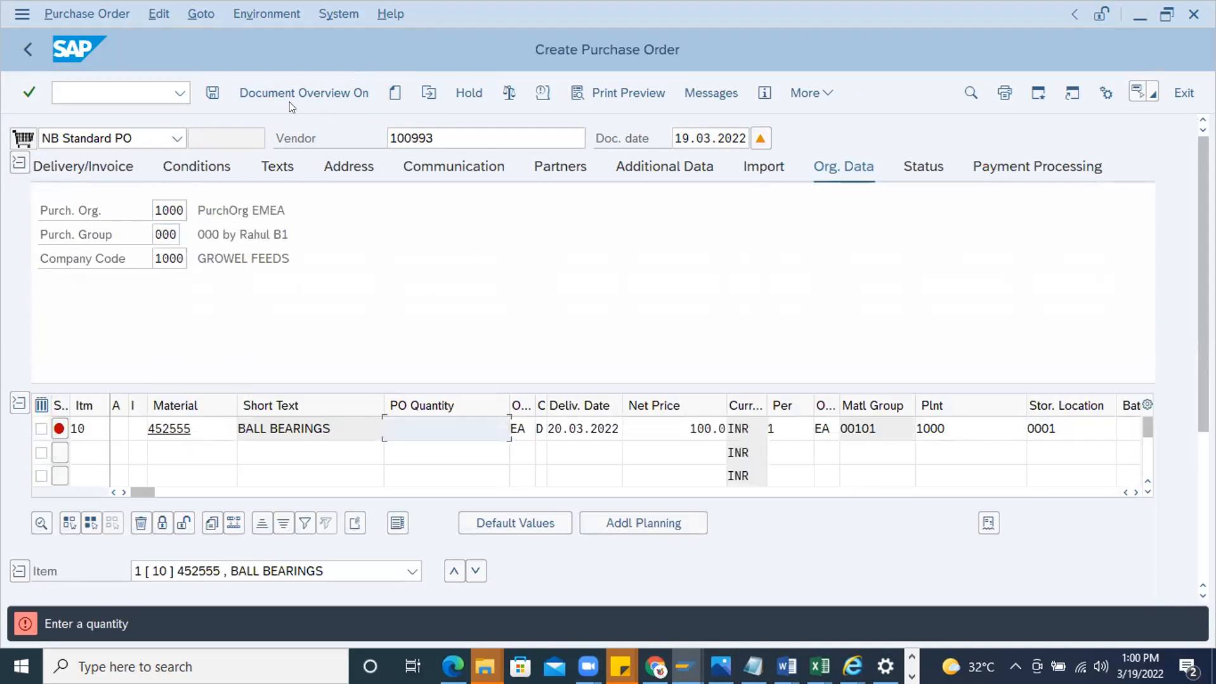
Set the ball bearings item's PO quantity to 10 and save the purchase order despite the system messages
key("ctrl+s")
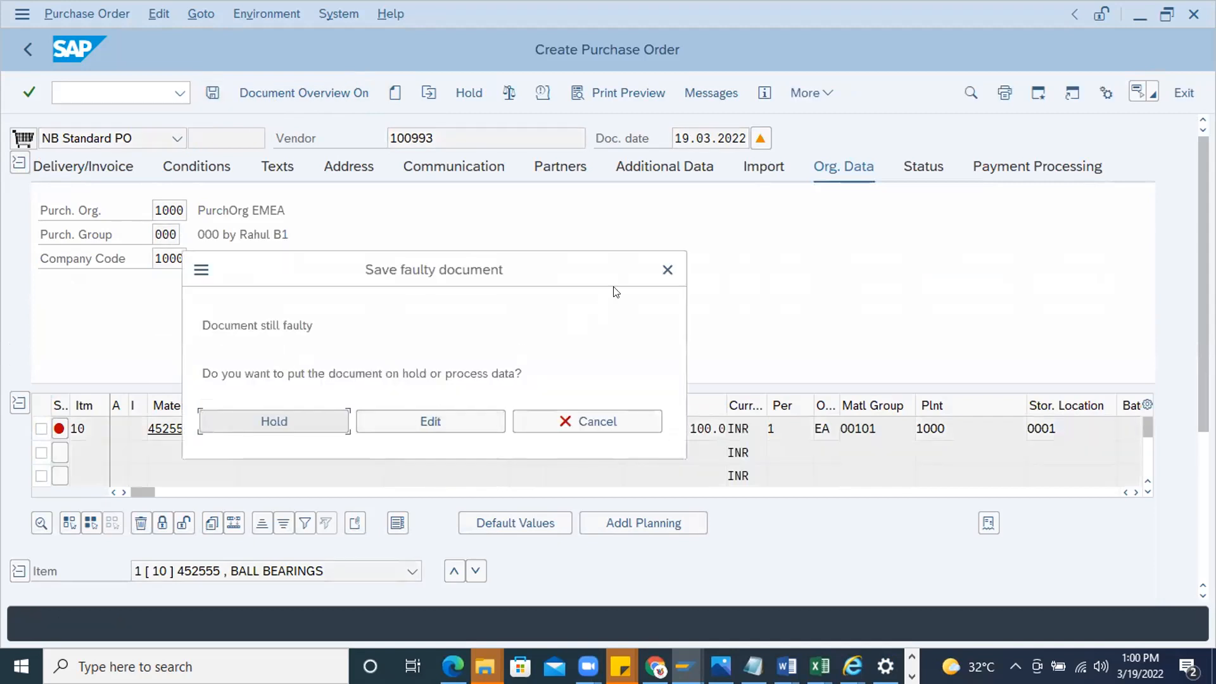
left_click(668, 268)
left_click(397, 422)
type("10")
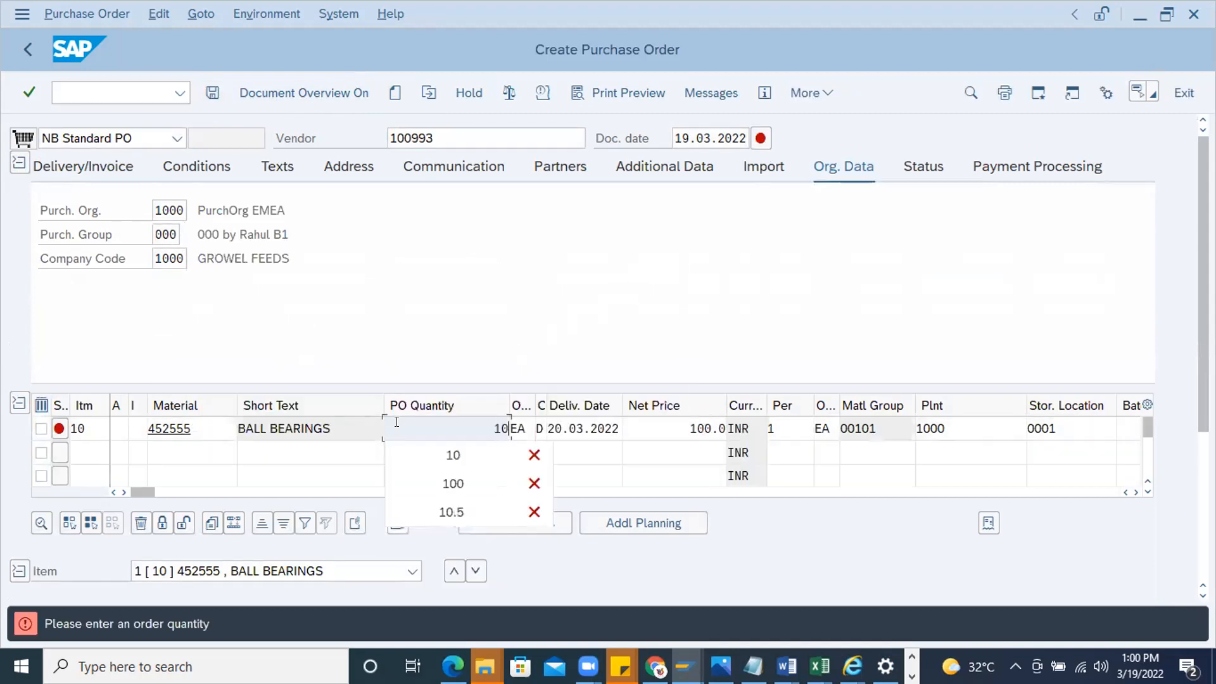
key("Return")
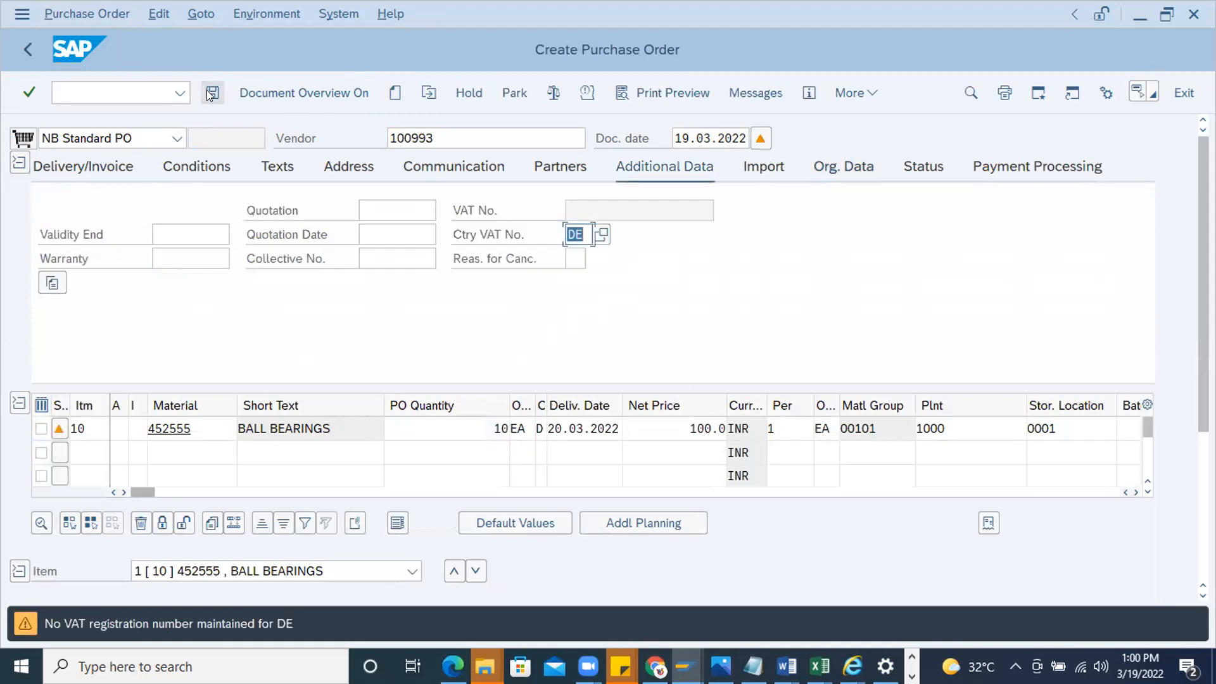
key("ctrl+s")
key("Return")
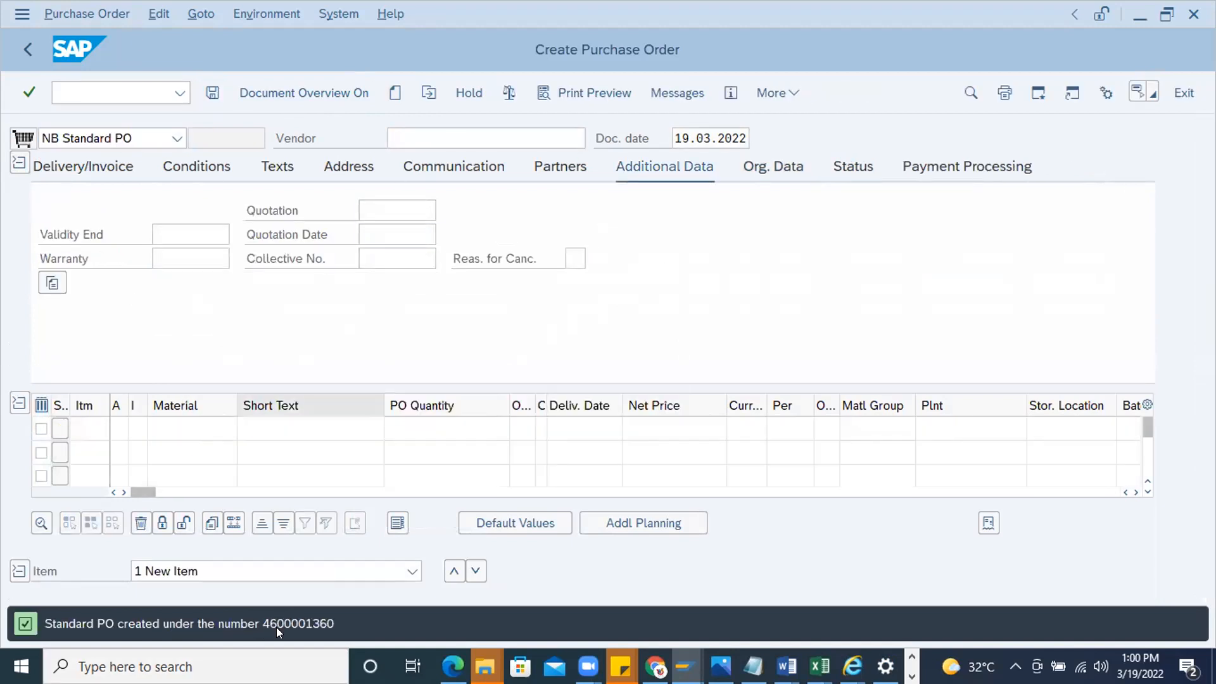
Copy the new purchase order's number from the creation message and load that order in release transaction ME29N
double_click(276, 624)
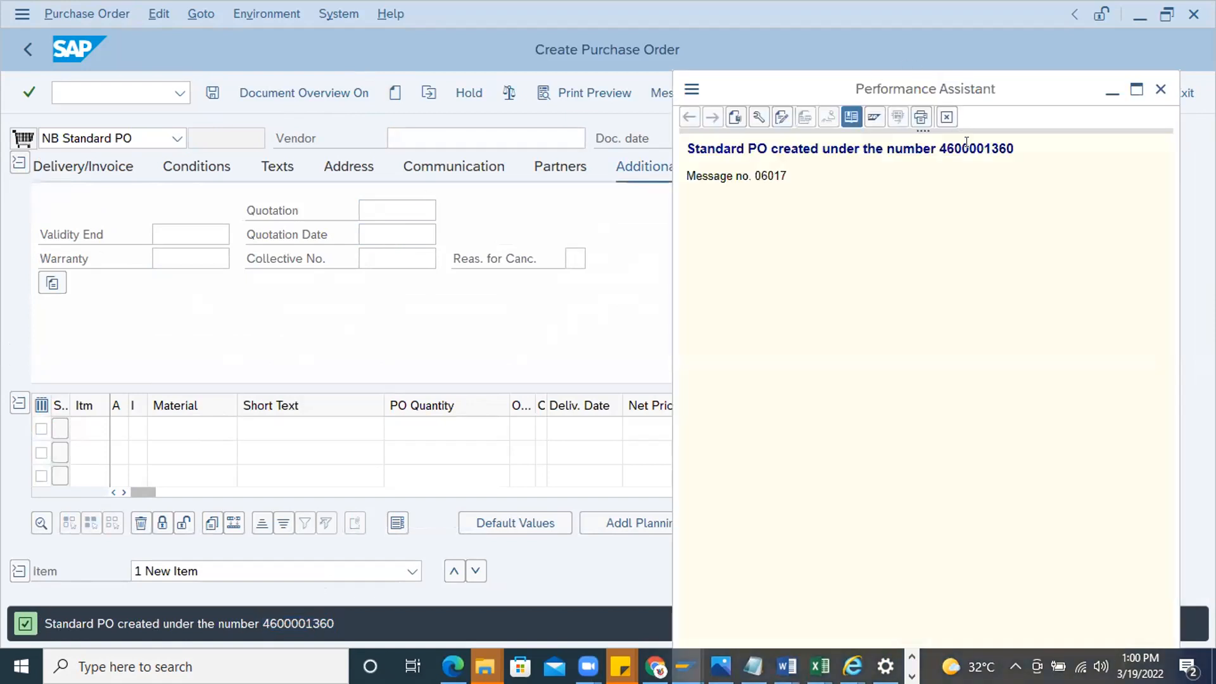
double_click(970, 149)
left_click(60, 93)
type("/nme29n")
key("Return")
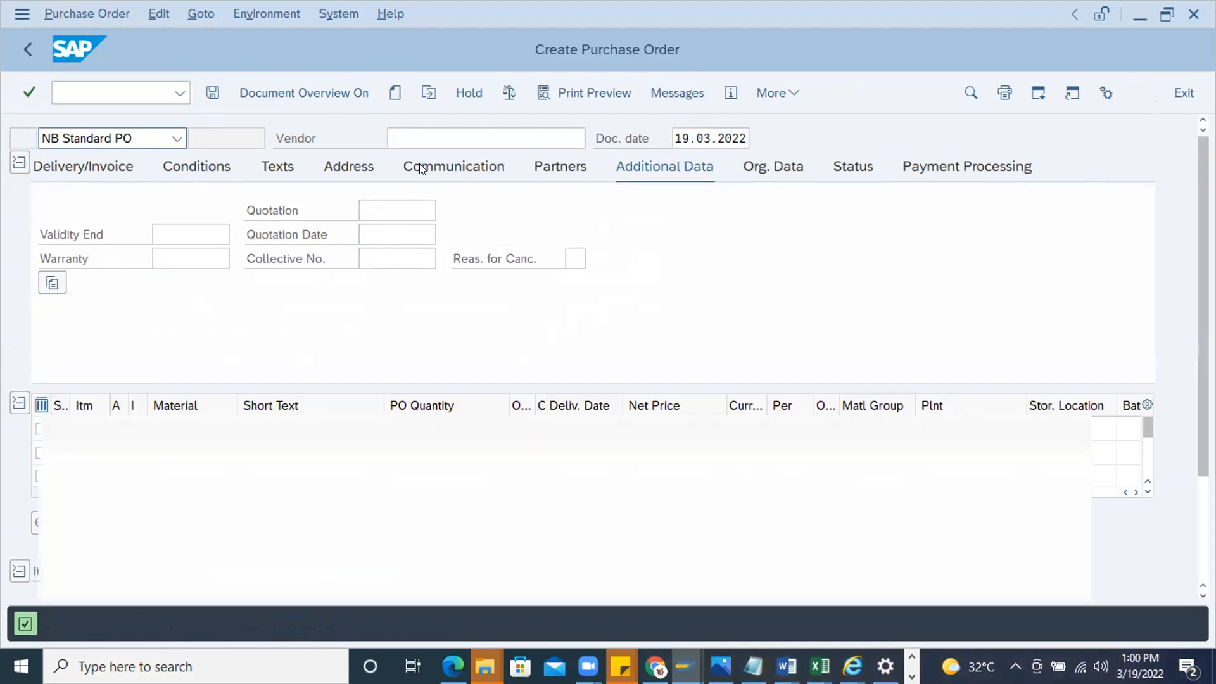
left_click(429, 92)
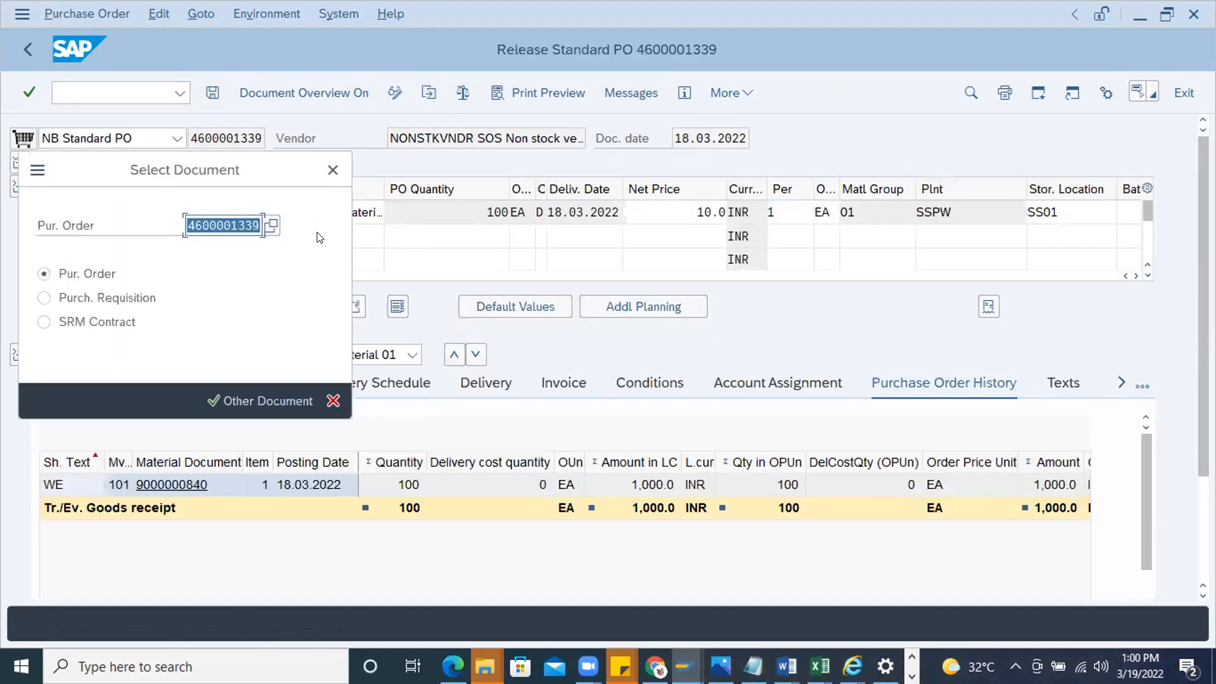
key("ctrl+v")
key("Return")
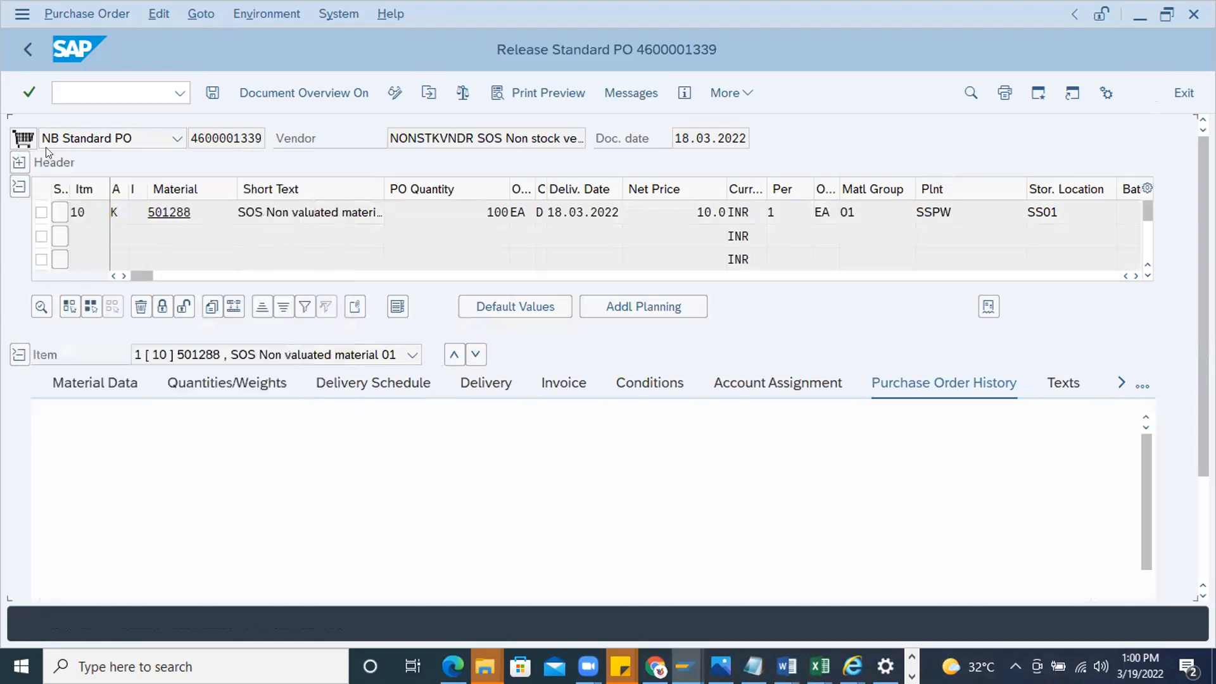
Show the header's release strategy and refuse the purchase order's release
left_click(20, 162)
left_click(1026, 166)
left_click(320, 307)
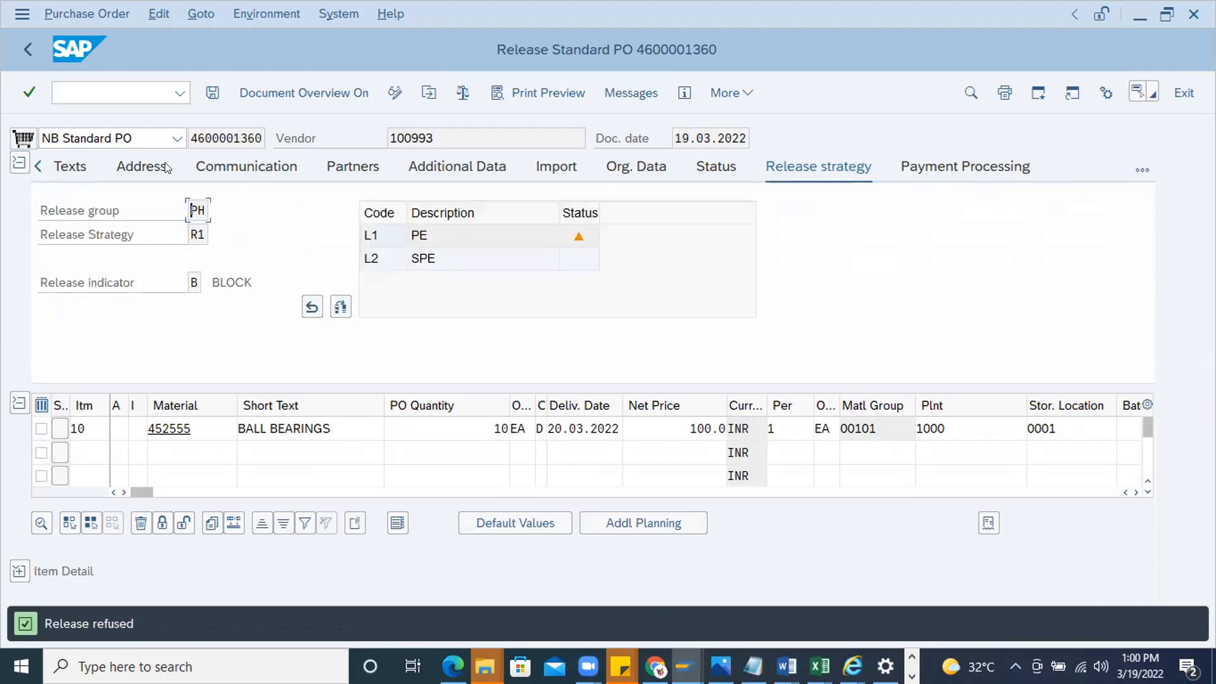
Enter the header text "Release cancelled , please edit price as 90 INR" and save the refused purchase order
left_click(77, 166)
left_click(315, 236)
type("Release canc")
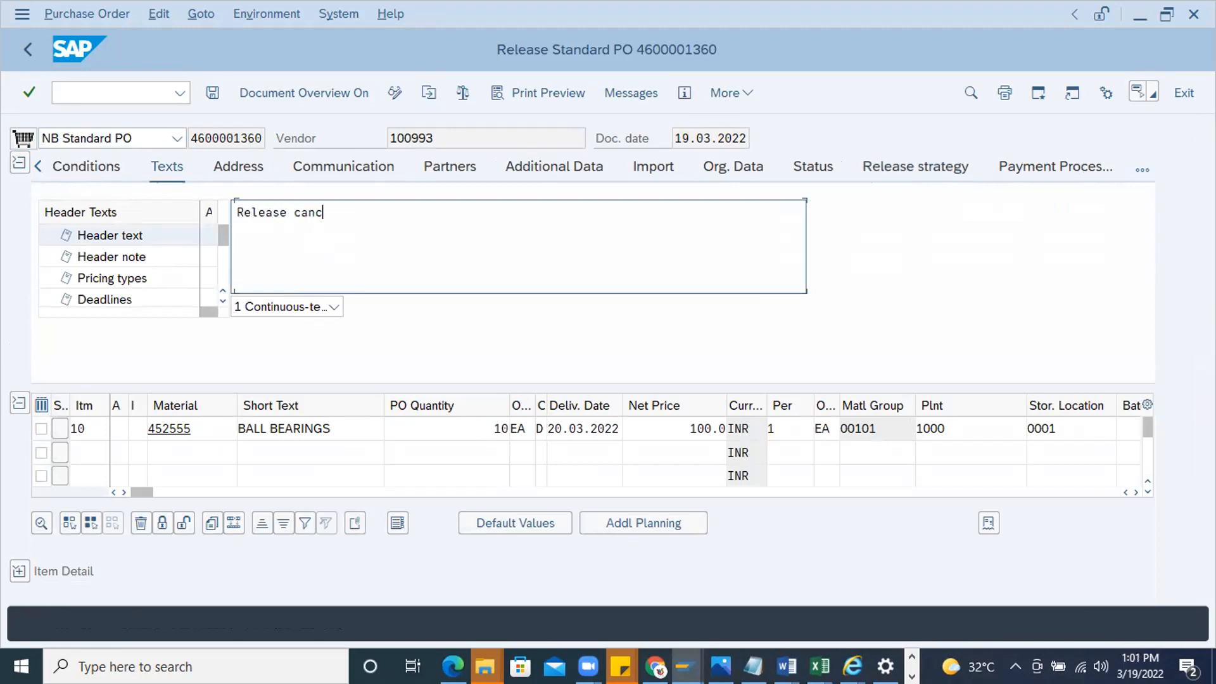
type("lled ")
type(", please e")
type("dit pric")
type("we")
key("BackSpace")
key("BackSpace")
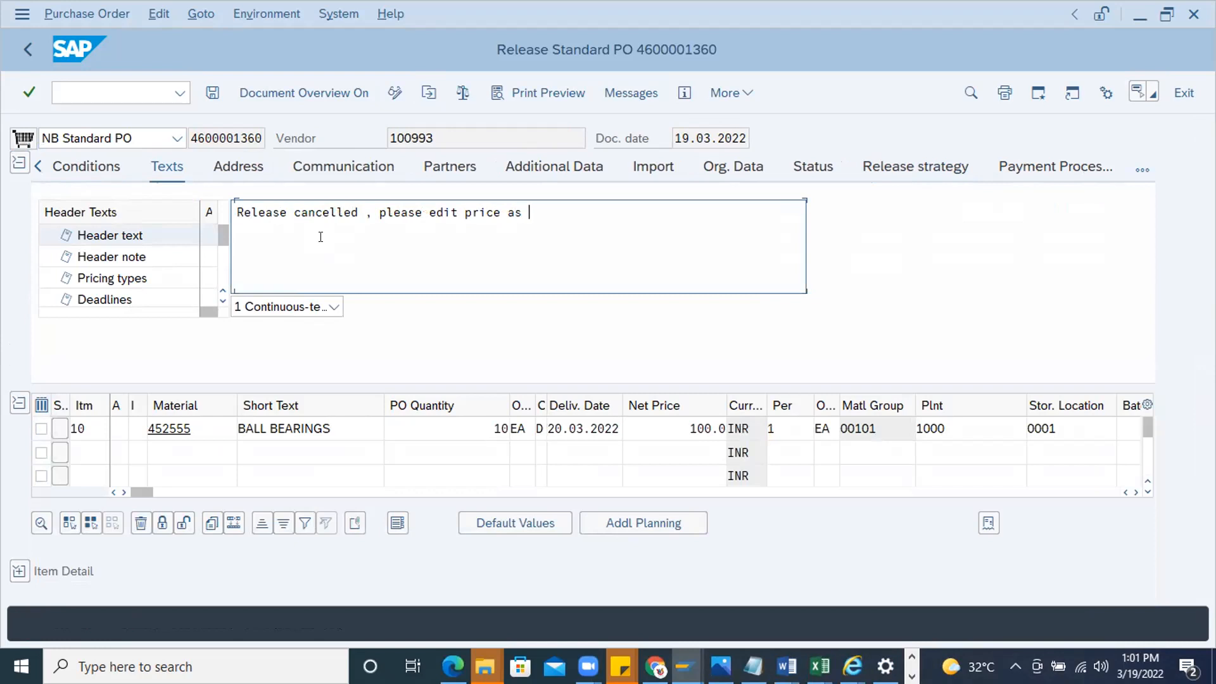
type("e as 90 INR")
left_click(207, 94)
left_click(317, 430)
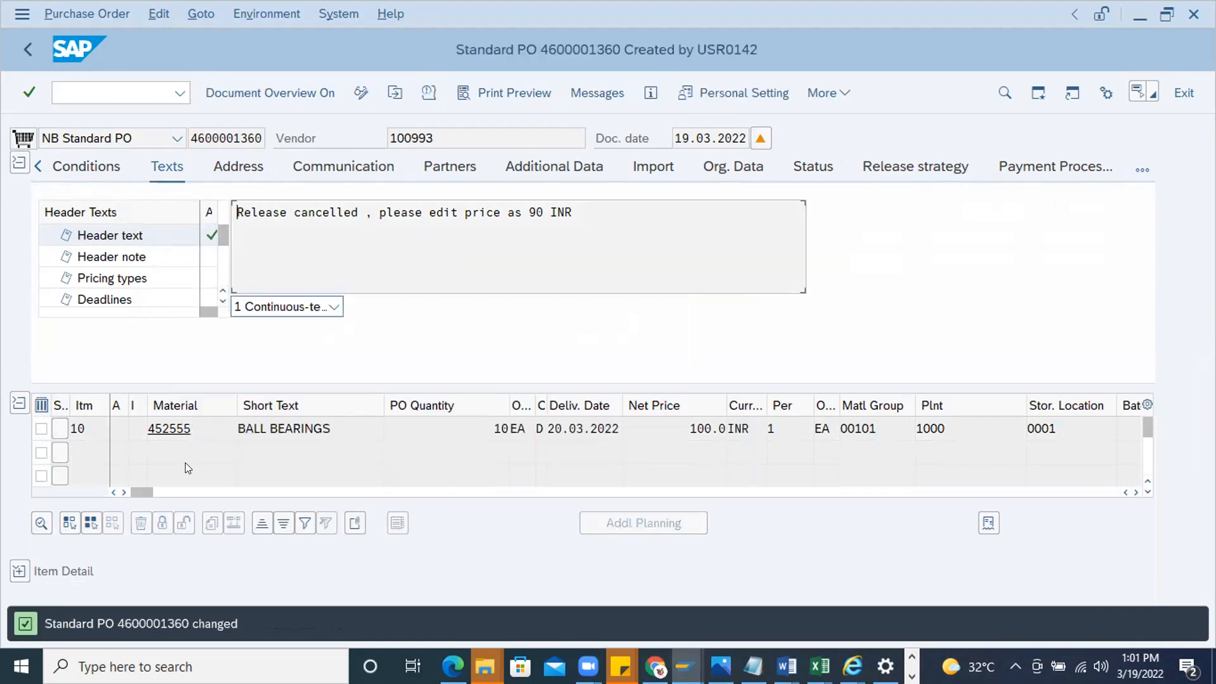
Copy the purchase order's number from the change message and display that order in transaction ME23N
double_click(150, 624)
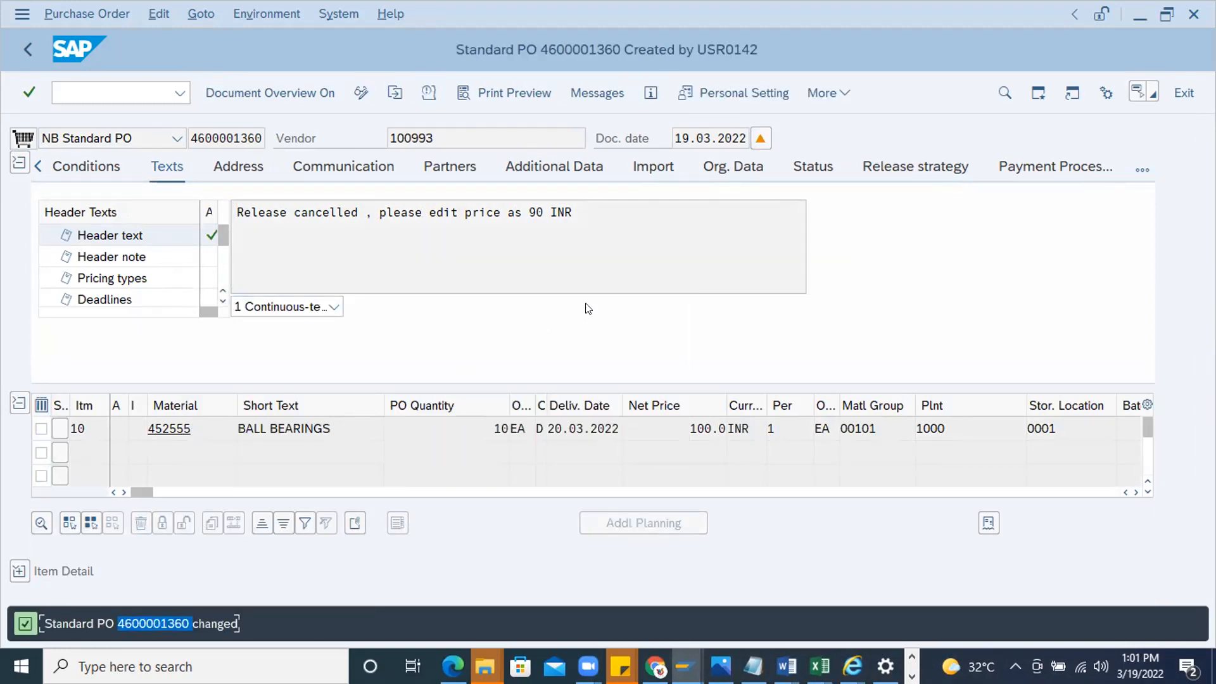
key("F1")
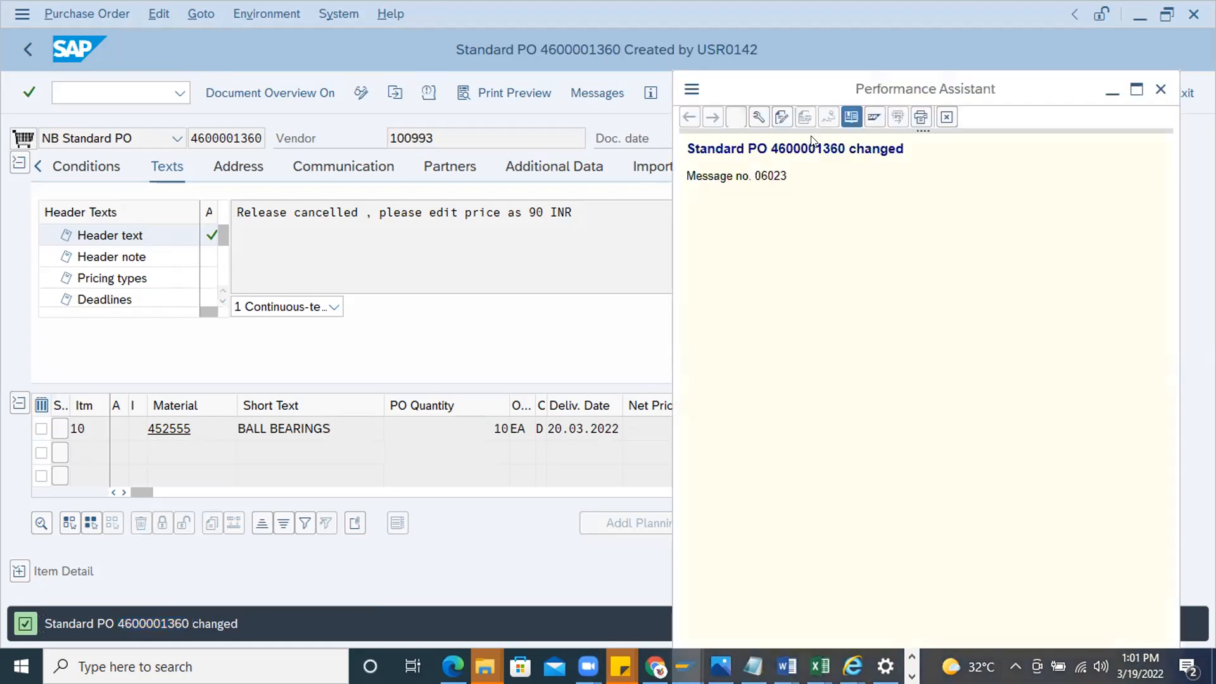
double_click(811, 144)
left_click(116, 97)
type("/nm")
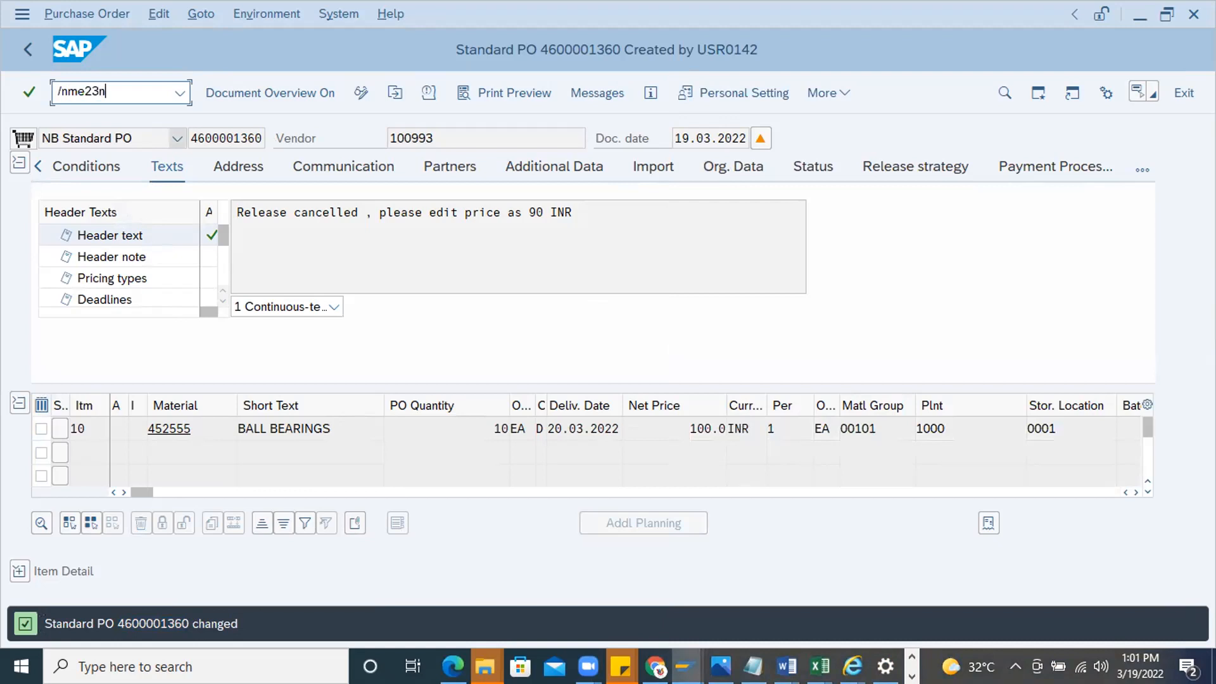
type("e23n")
key("Return")
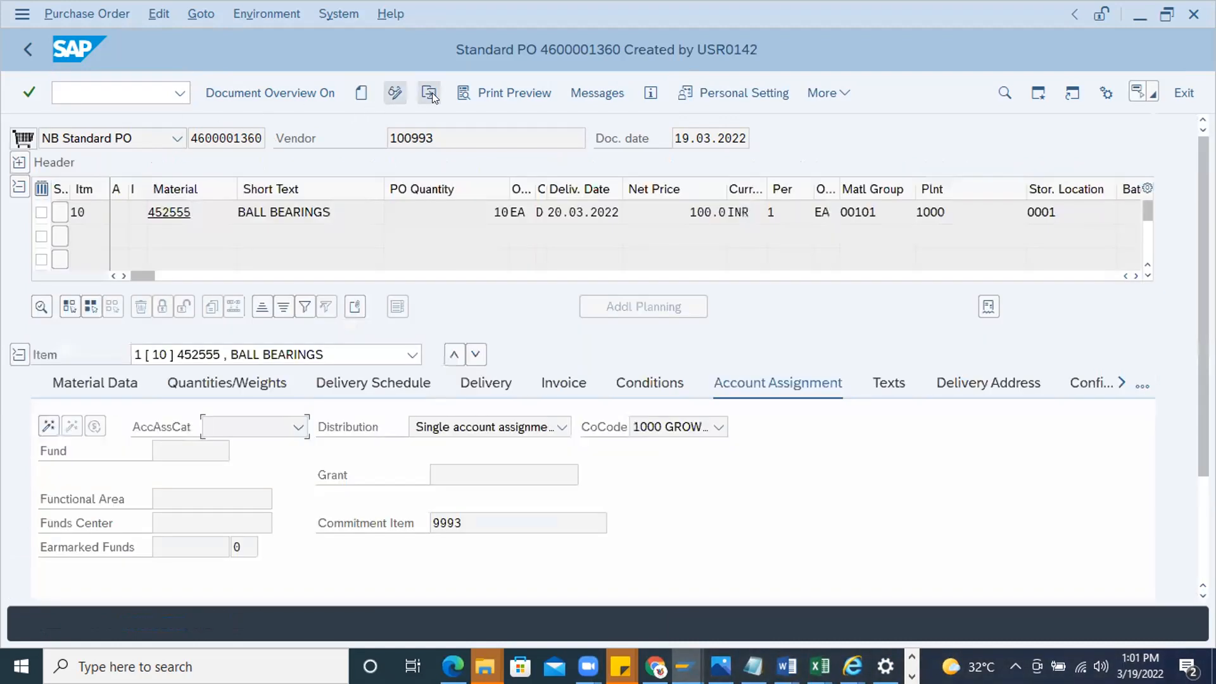
left_click(429, 93)
left_click(242, 213)
key("Return")
Display the purchase order's header texts and read the refusal remark stored in the header text
left_click(21, 160)
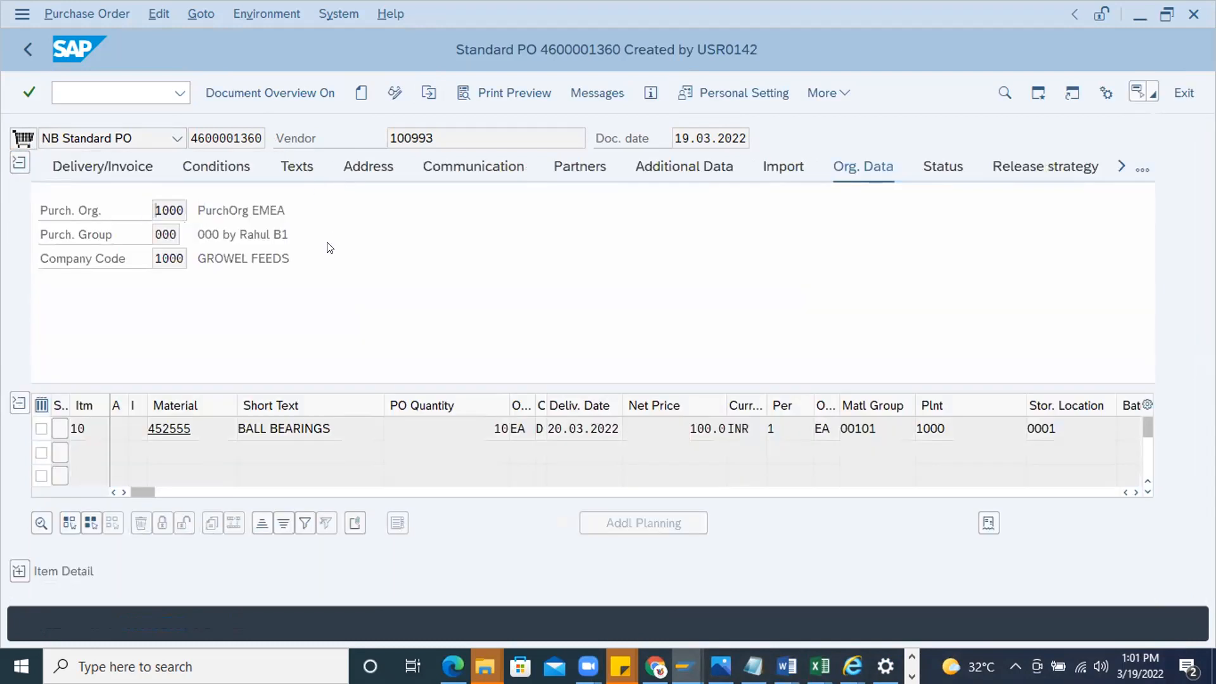
left_click_drag(620, 200, 220, 180)
left_click(585, 213)
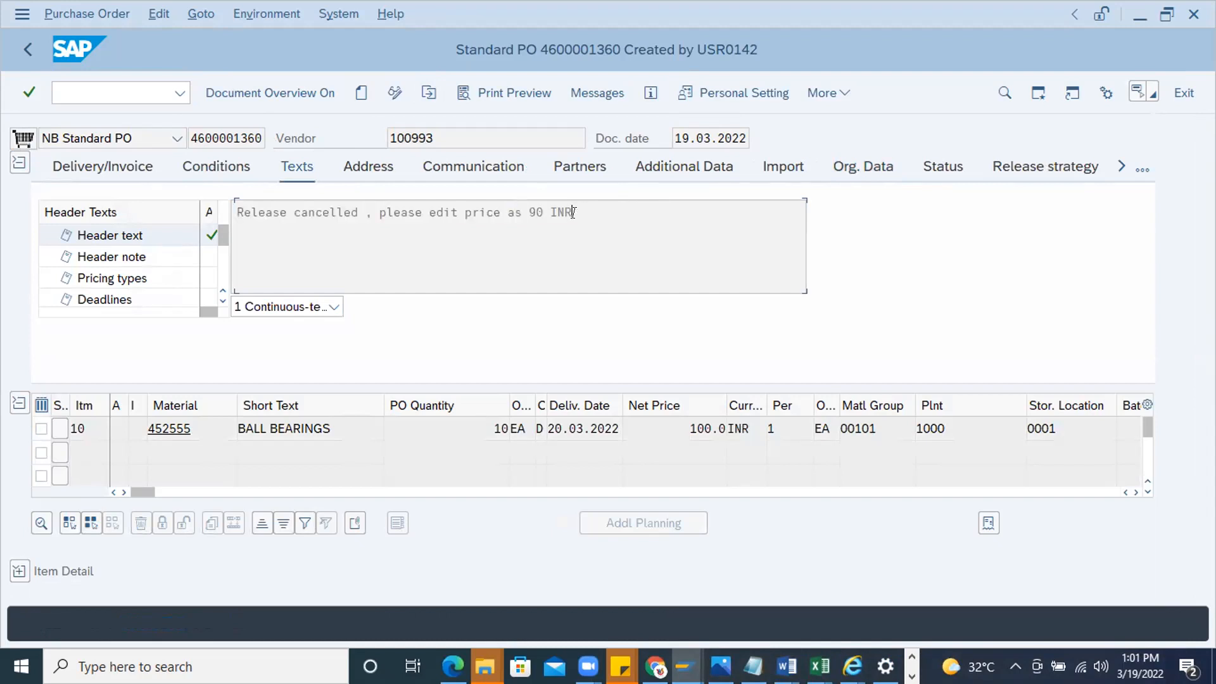
left_click_drag(573, 207, 174, 197)
left_click(575, 211)
left_click_drag(589, 199, 271, 280)
left_click(368, 263)
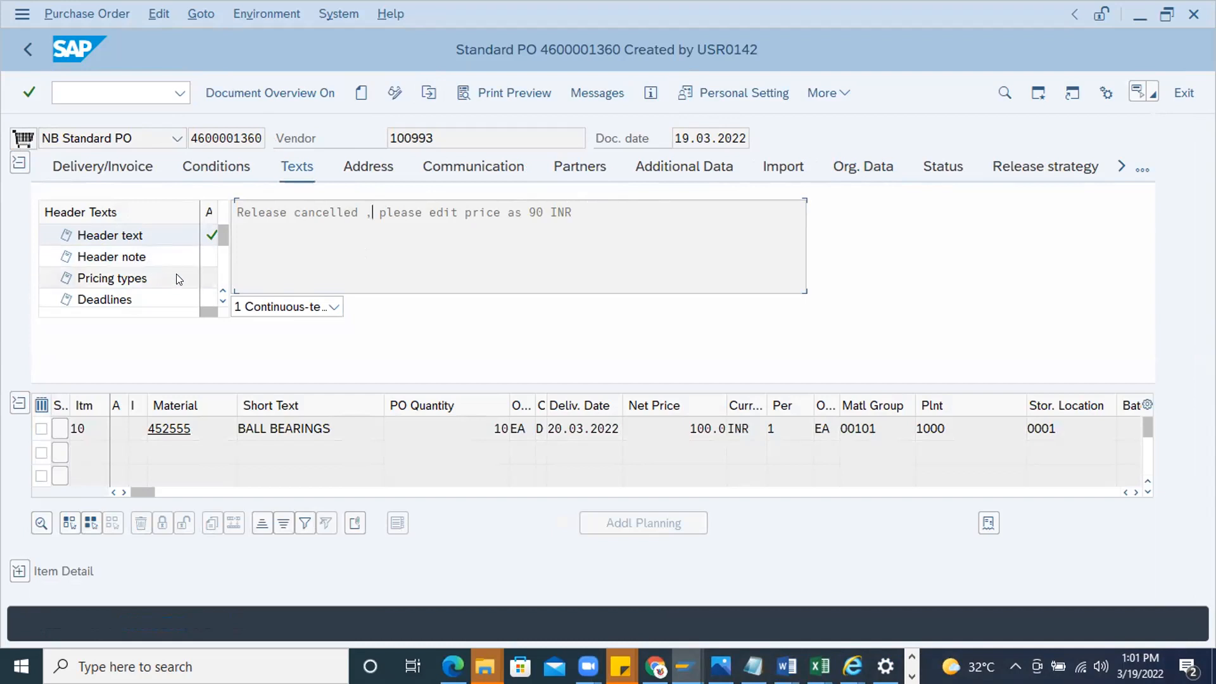
Look through the header text types available for the purchase order, from the header note to the PO text
scroll(201, 255, "down", 1)
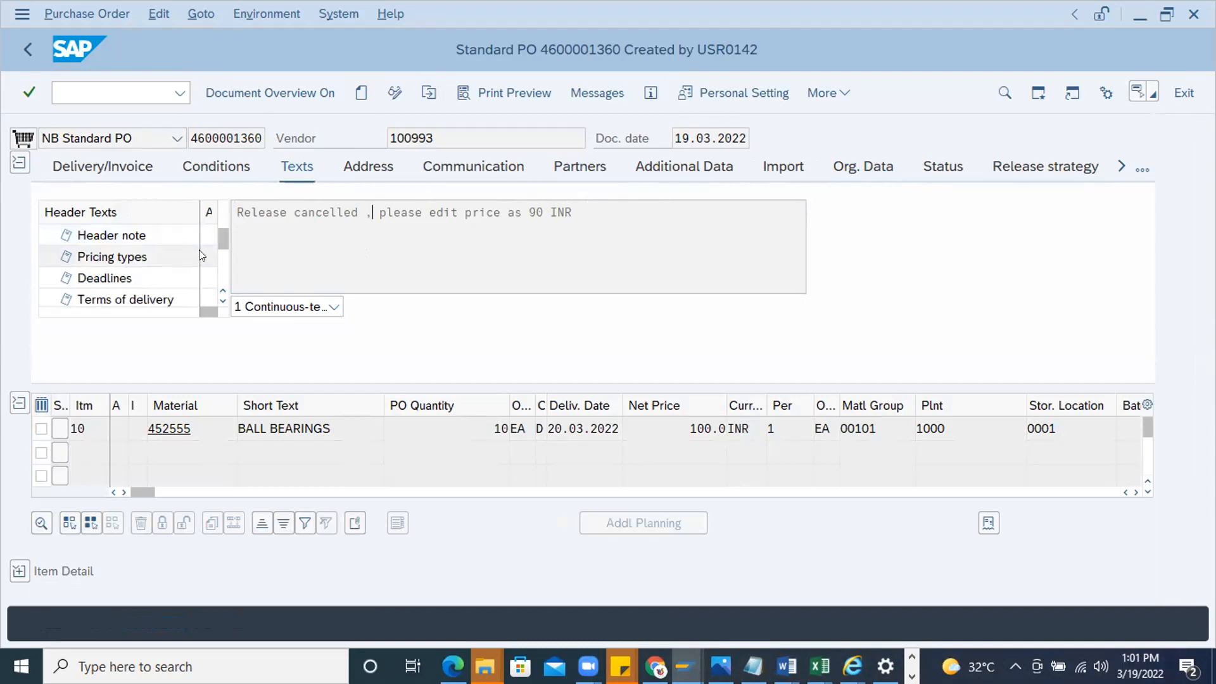
scroll(123, 275, "down", 1)
scroll(121, 279, "down", 3)
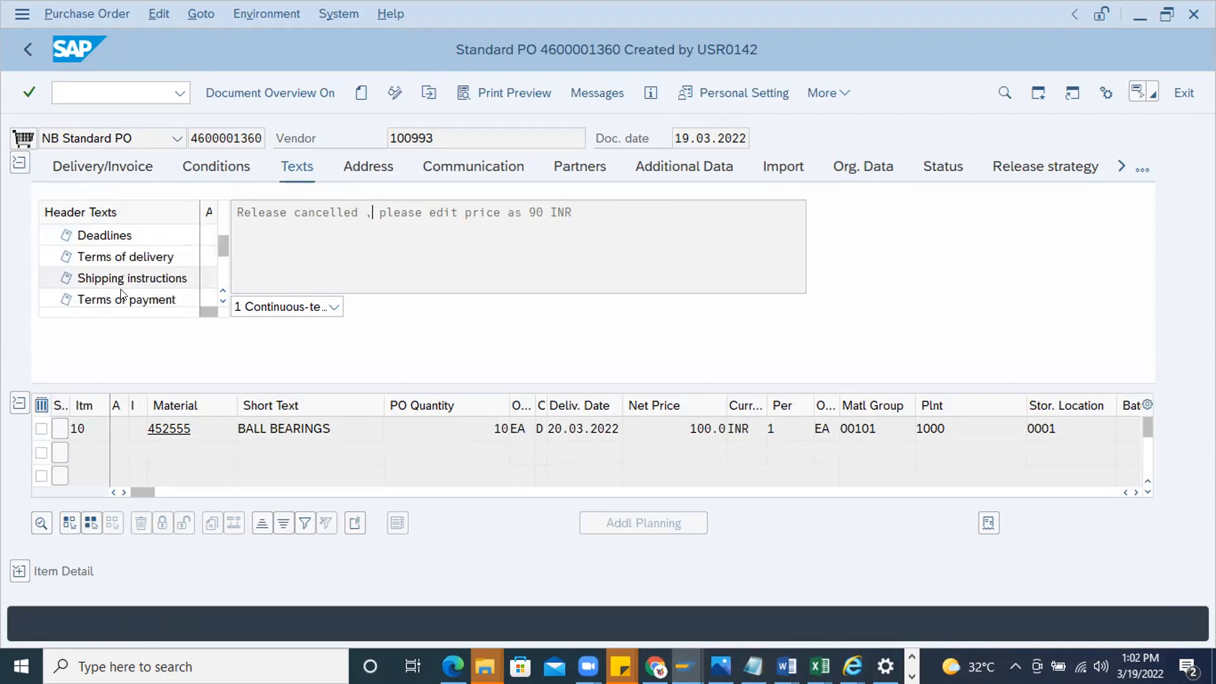
scroll(122, 288, "down", 3)
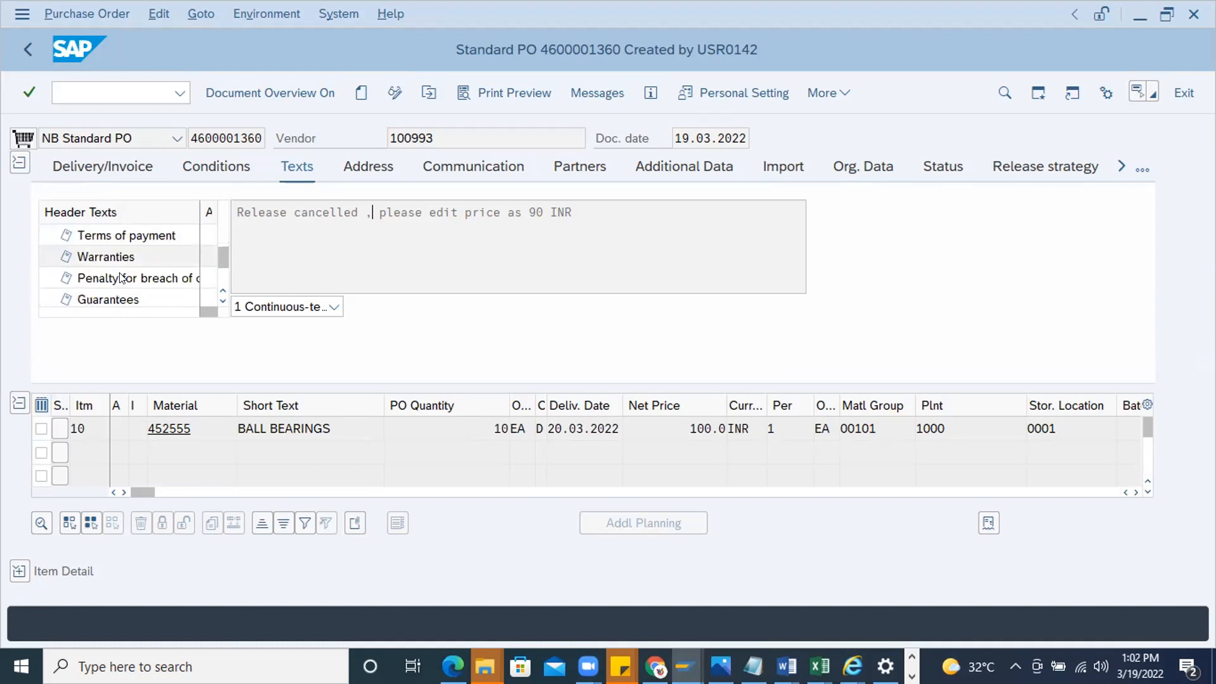
scroll(121, 279, "down", 1)
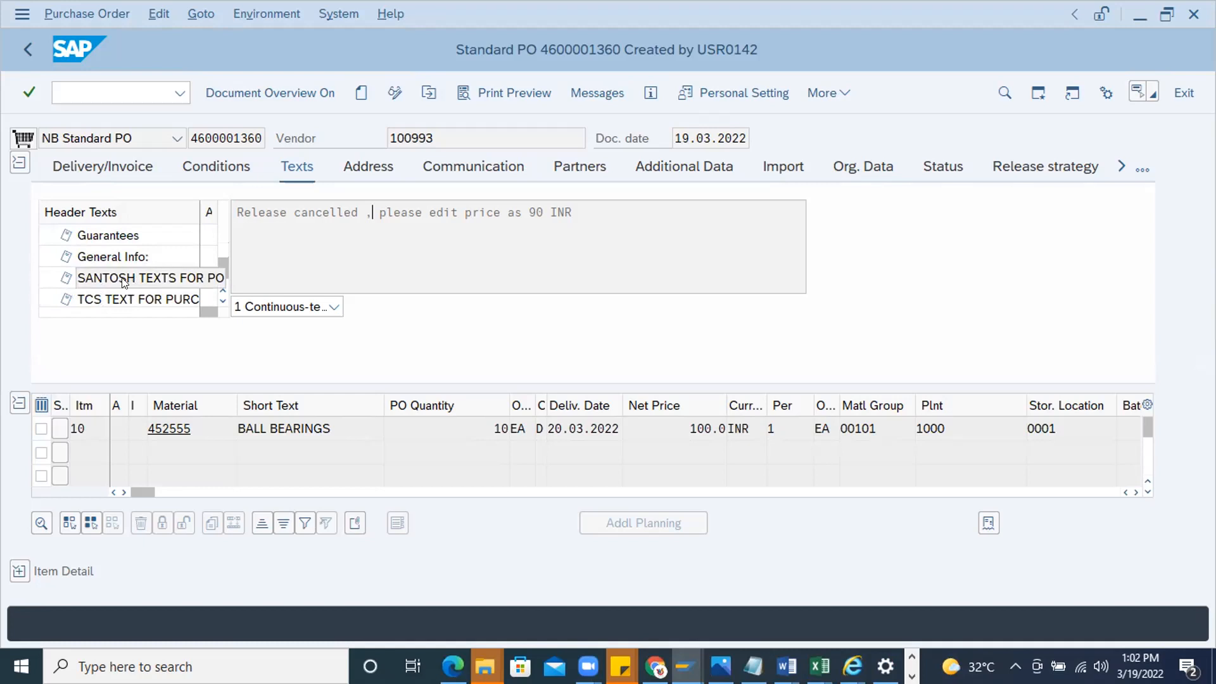
scroll(123, 289, "down", 2)
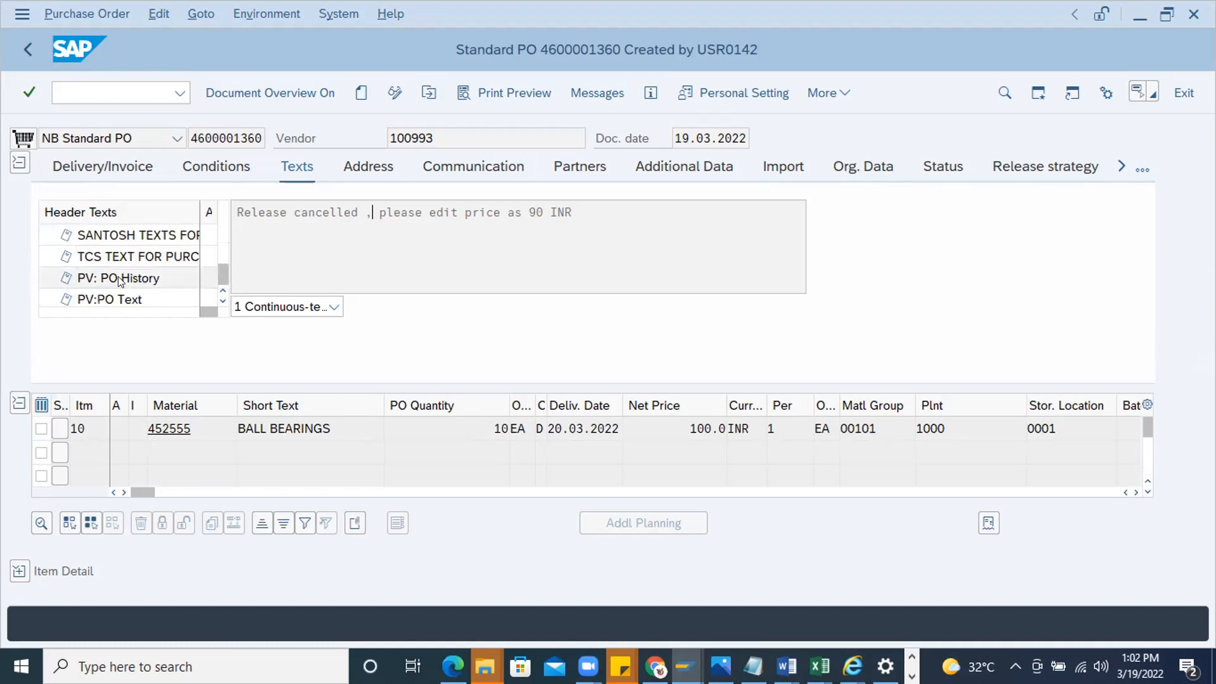
scroll(117, 269, "down", 1)
scroll(116, 270, "up", 1)
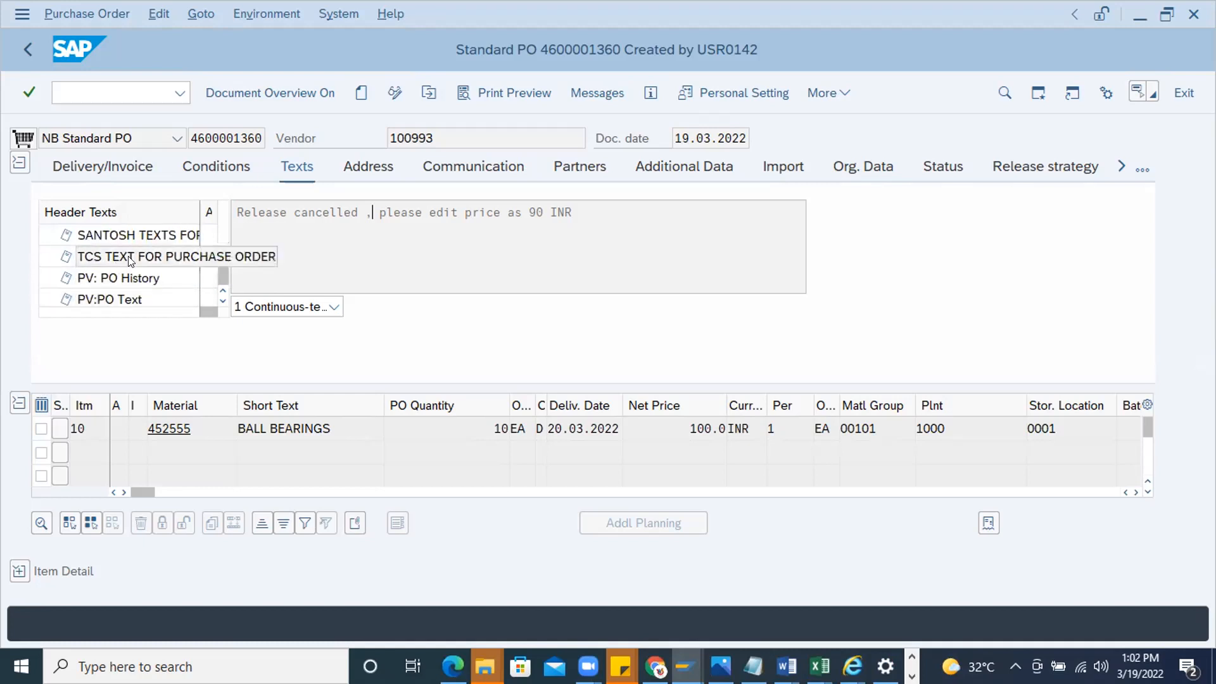
scroll(131, 254, "up", 12)
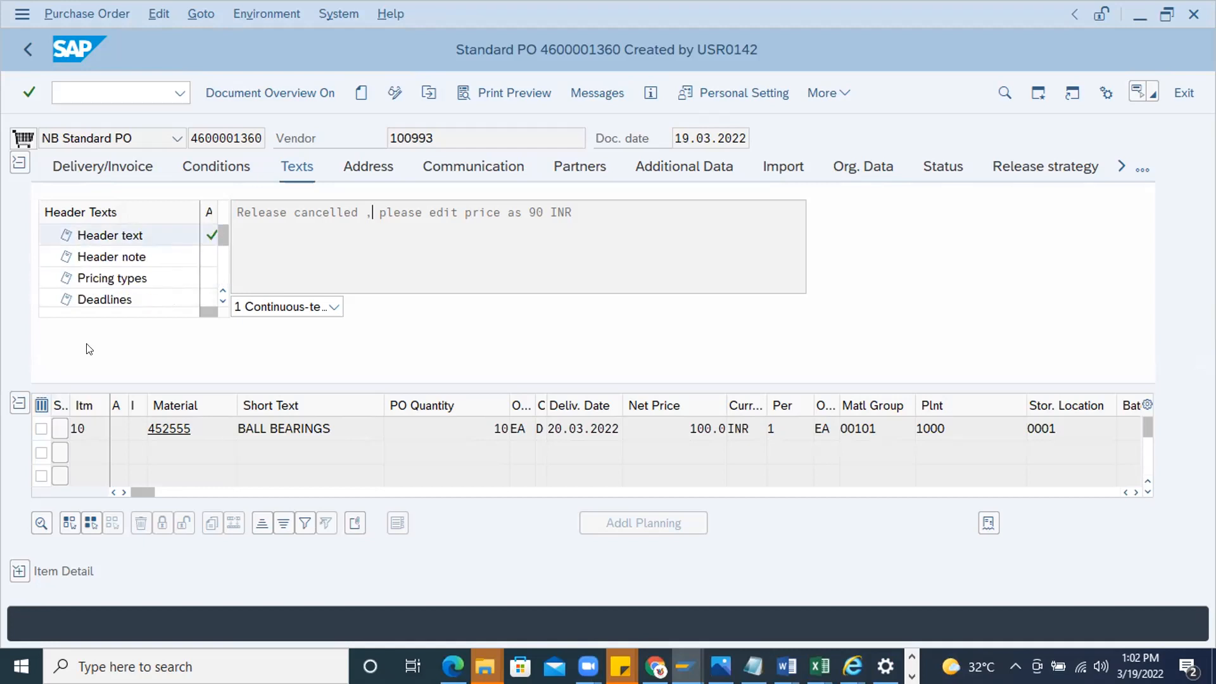
Reselect the header text type and highlight the entire refusal remark
left_click(147, 237)
left_click_drag(573, 215, 237, 214)
left_click(597, 219)
key("ctrl+a")
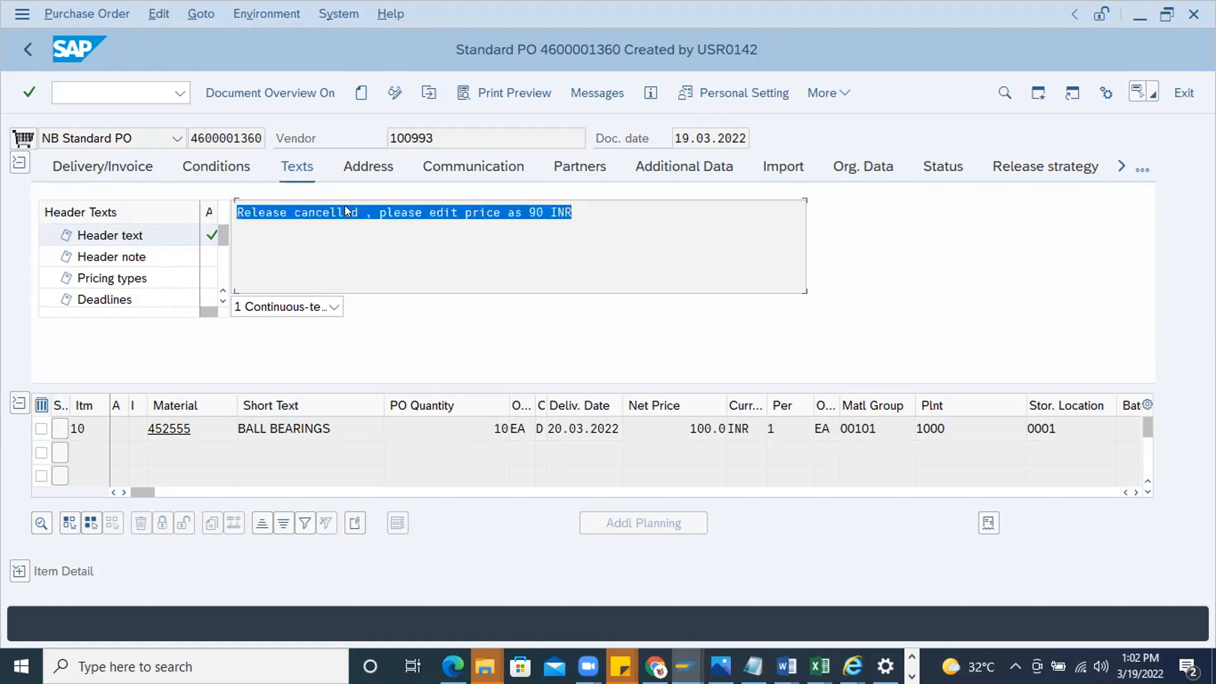
left_click(585, 209)
key("ctrl+a")
left_click(586, 200)
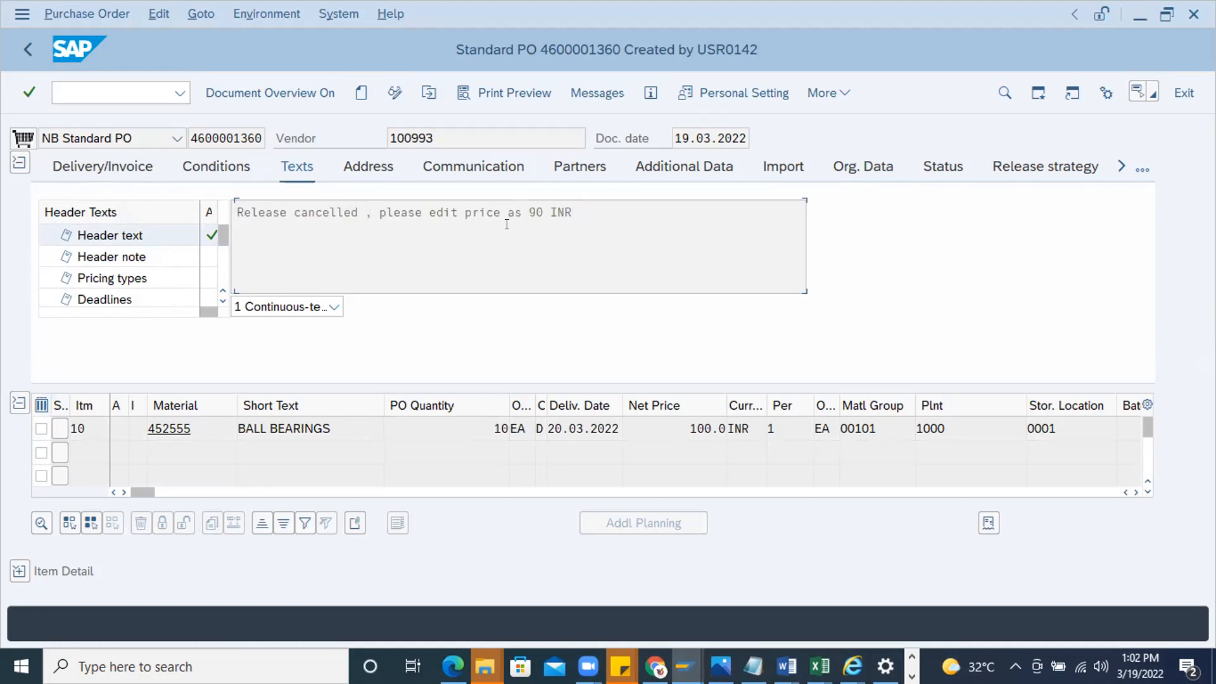
left_click_drag(506, 225, 232, 213)
left_click(568, 212)
left_click(217, 232)
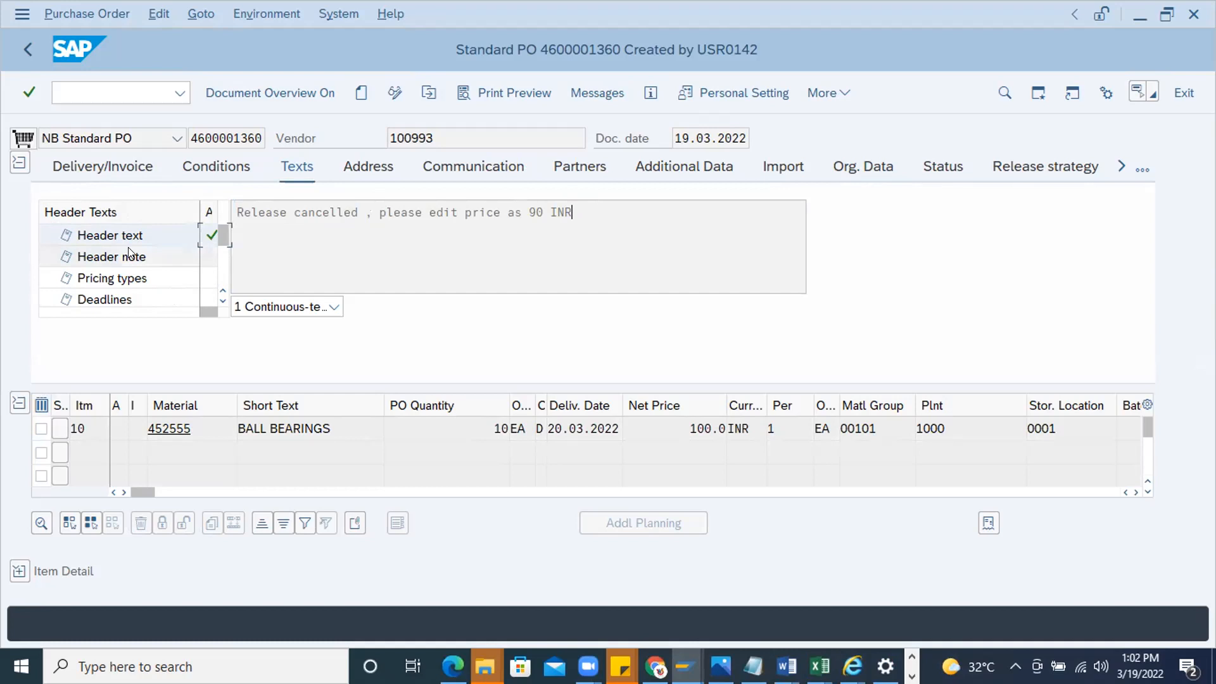
Examine the custom header text types near the end of the list, including TCS TEXT FOR PURCHASE ORDER
scroll(133, 276, "down", 3)
scroll(127, 282, "down", 3)
scroll(127, 291, "down", 2)
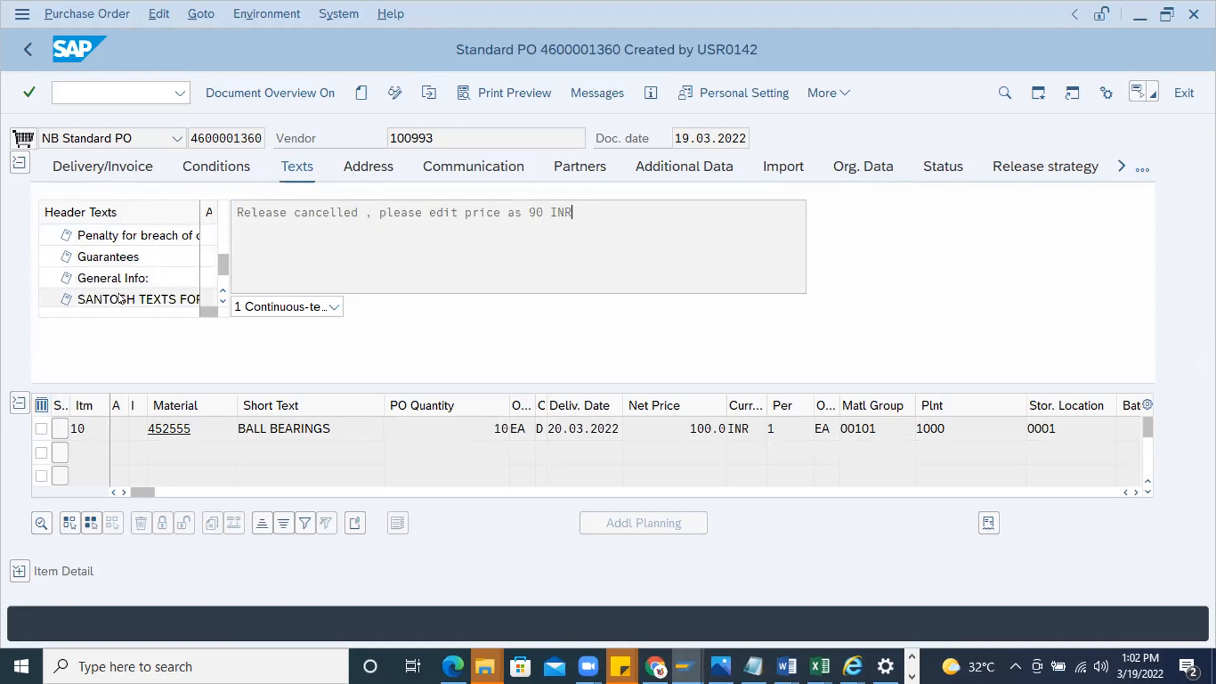
double_click(118, 298)
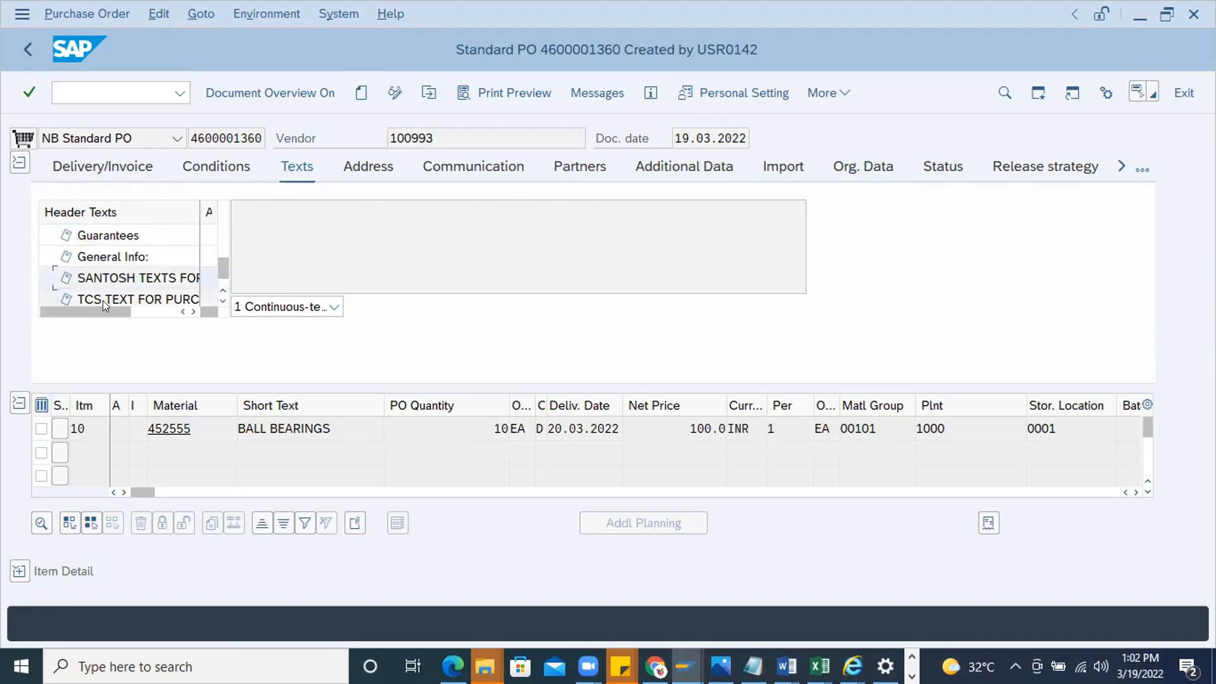
left_click(103, 300)
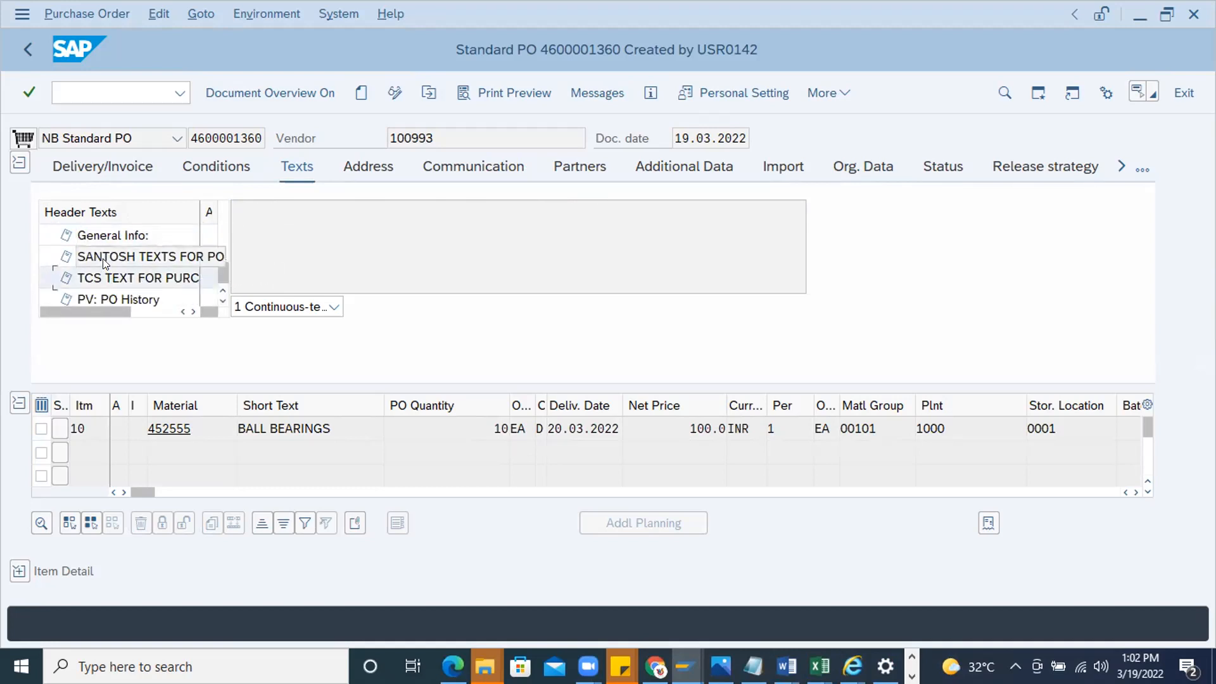
left_click_drag(298, 218, 257, 239)
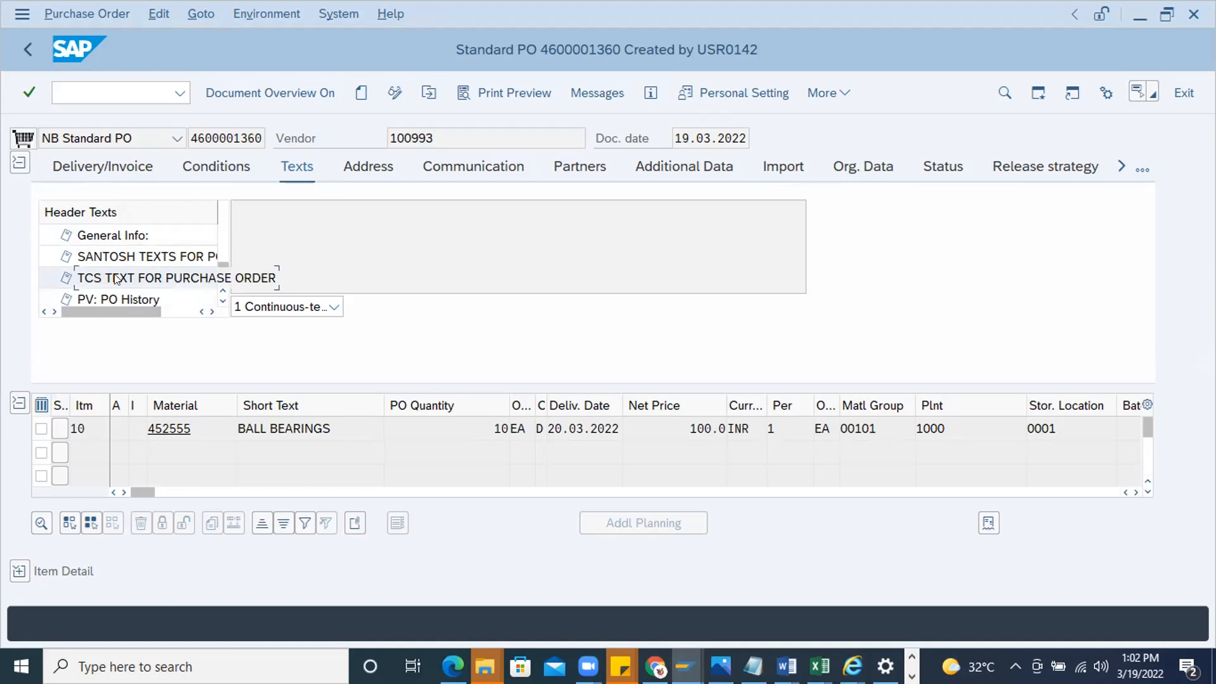
scroll(116, 279, "down", 1)
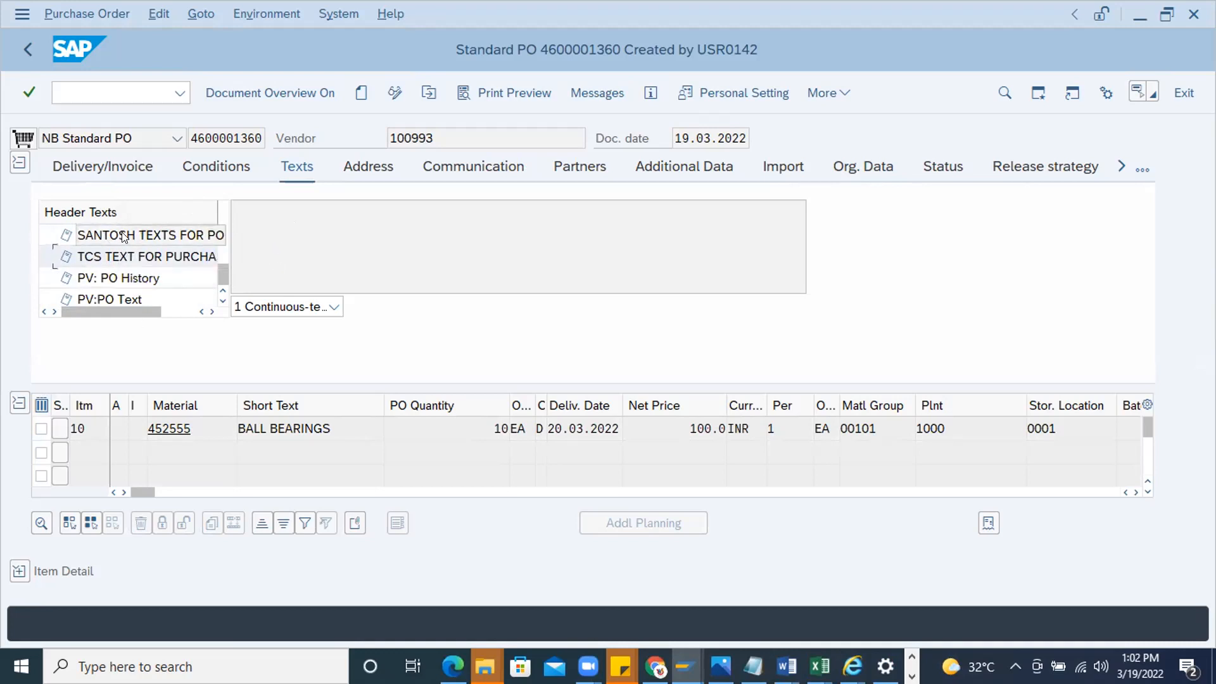
Display the texts of the BALL BEARINGS item and check the Info record note, Sourcing Ref PO and Material PO text types
left_click(17, 574)
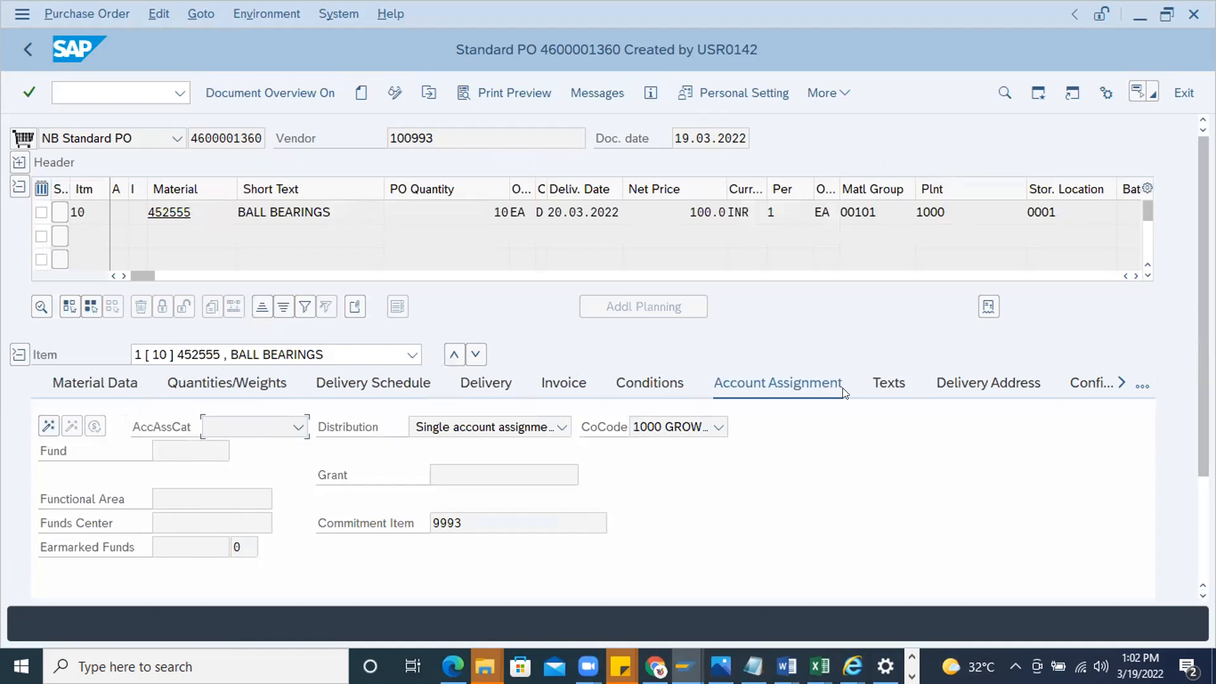
left_click(884, 379)
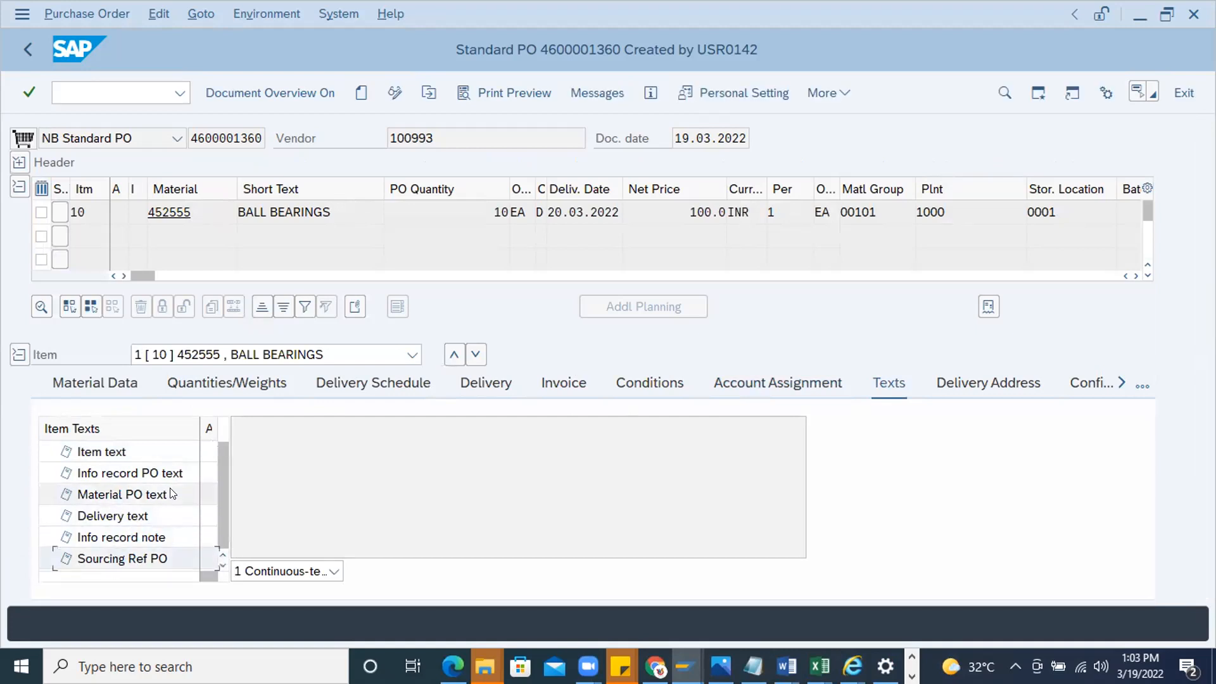
scroll(174, 504, "down", 1)
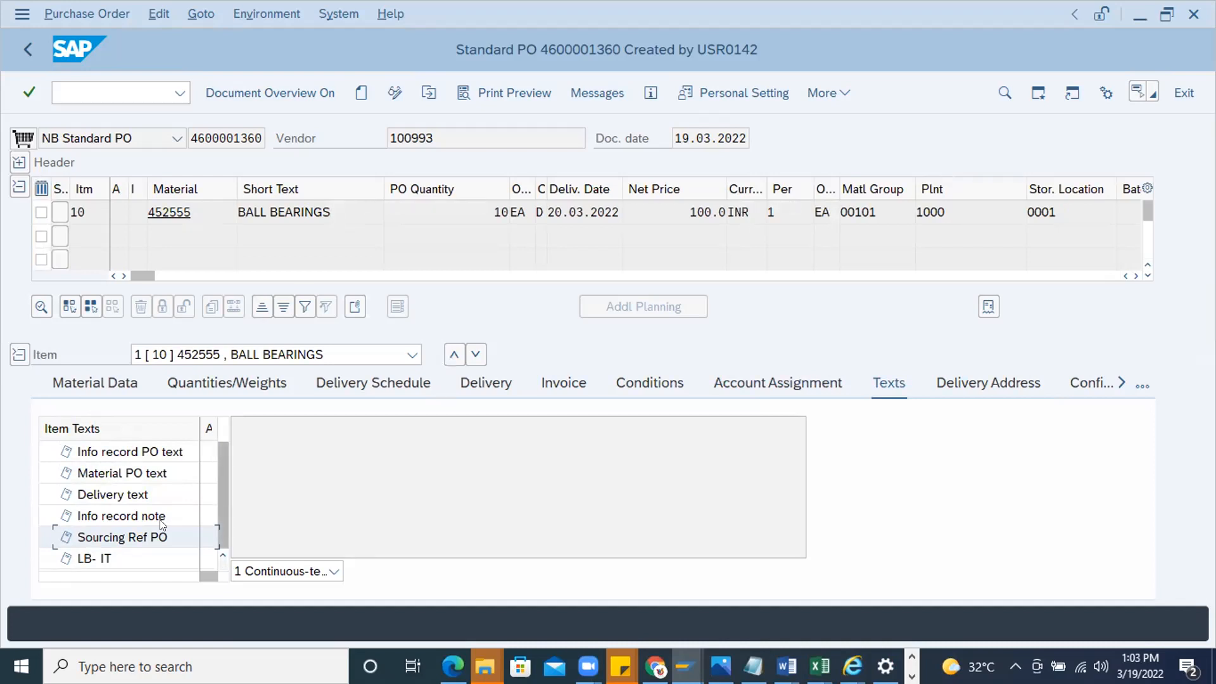
left_click(108, 518)
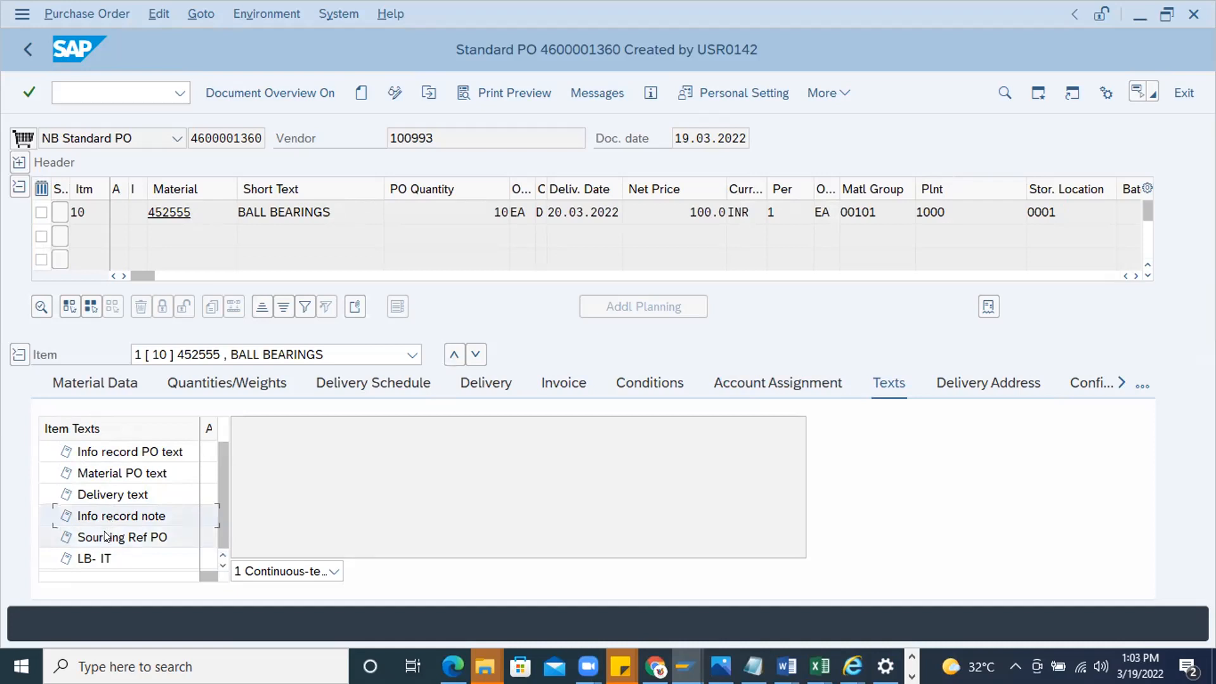
left_click(107, 538)
left_click(94, 476)
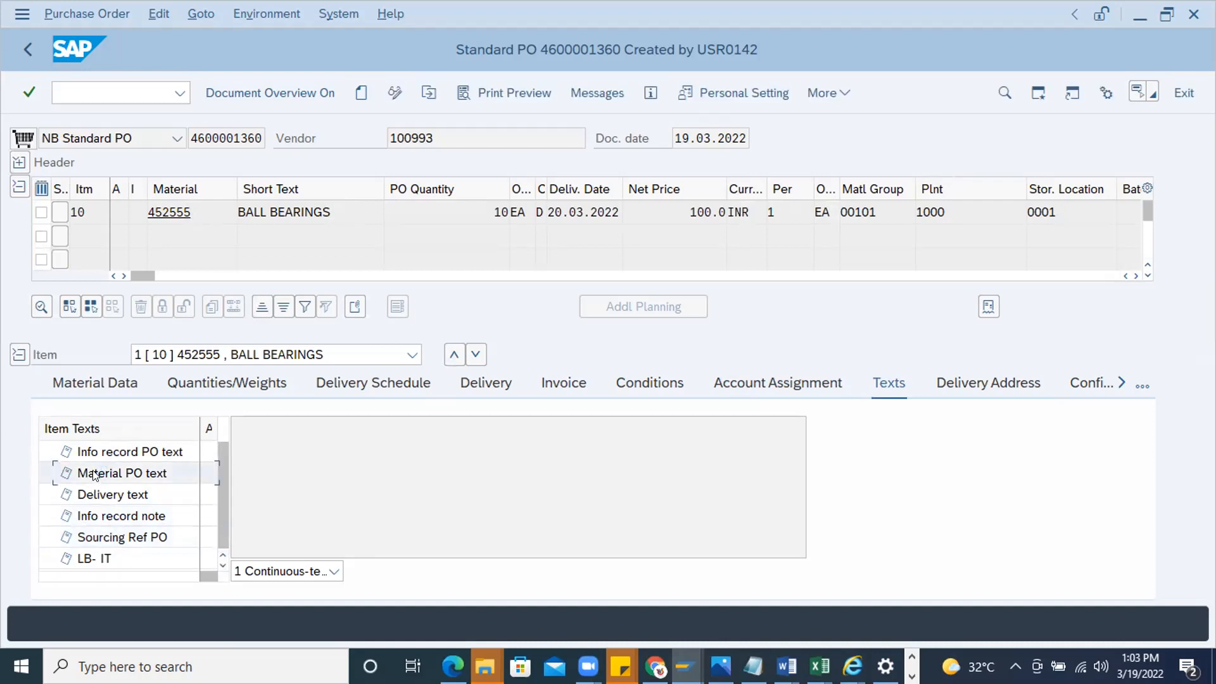
Return to the order's header texts and examine the custom text types again, from General Info to PV:PO Text
left_click(19, 162)
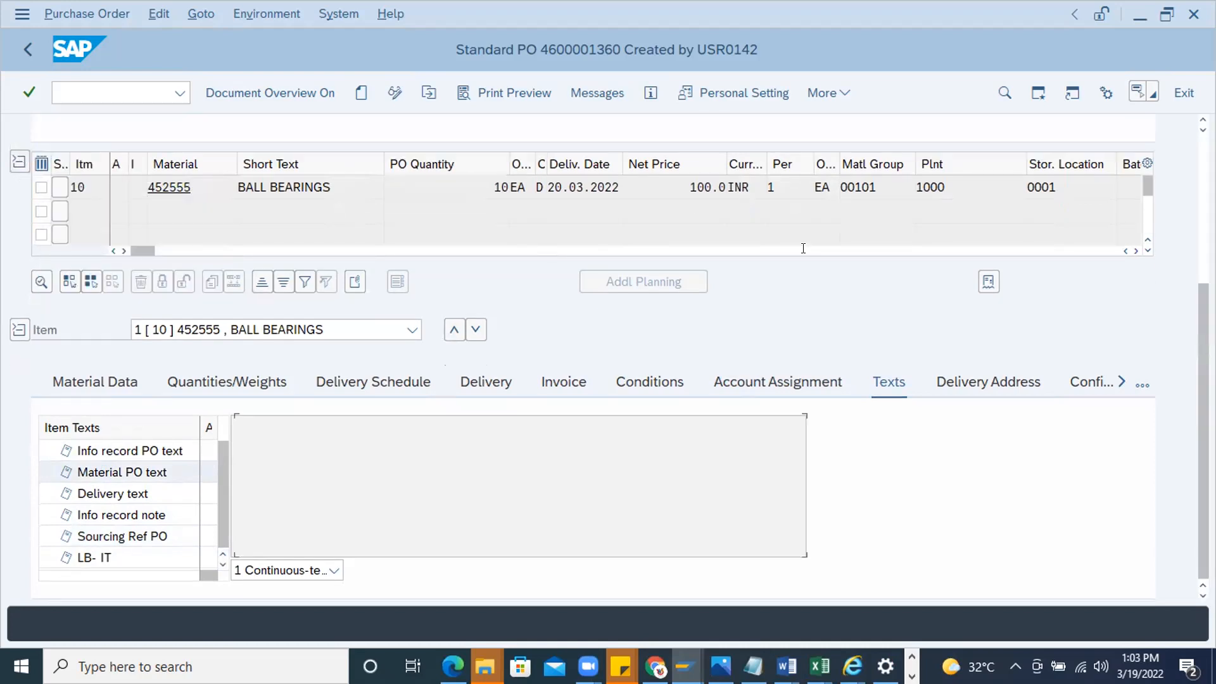
scroll(1004, 301, "up", 5)
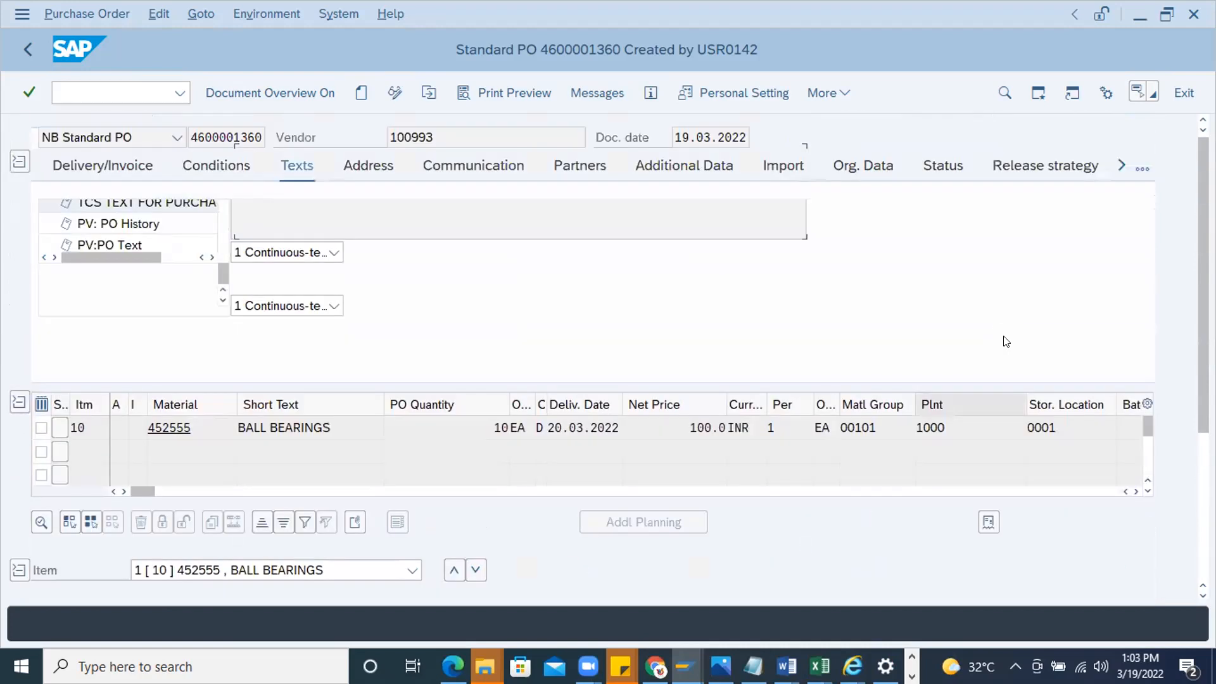
left_click(136, 235)
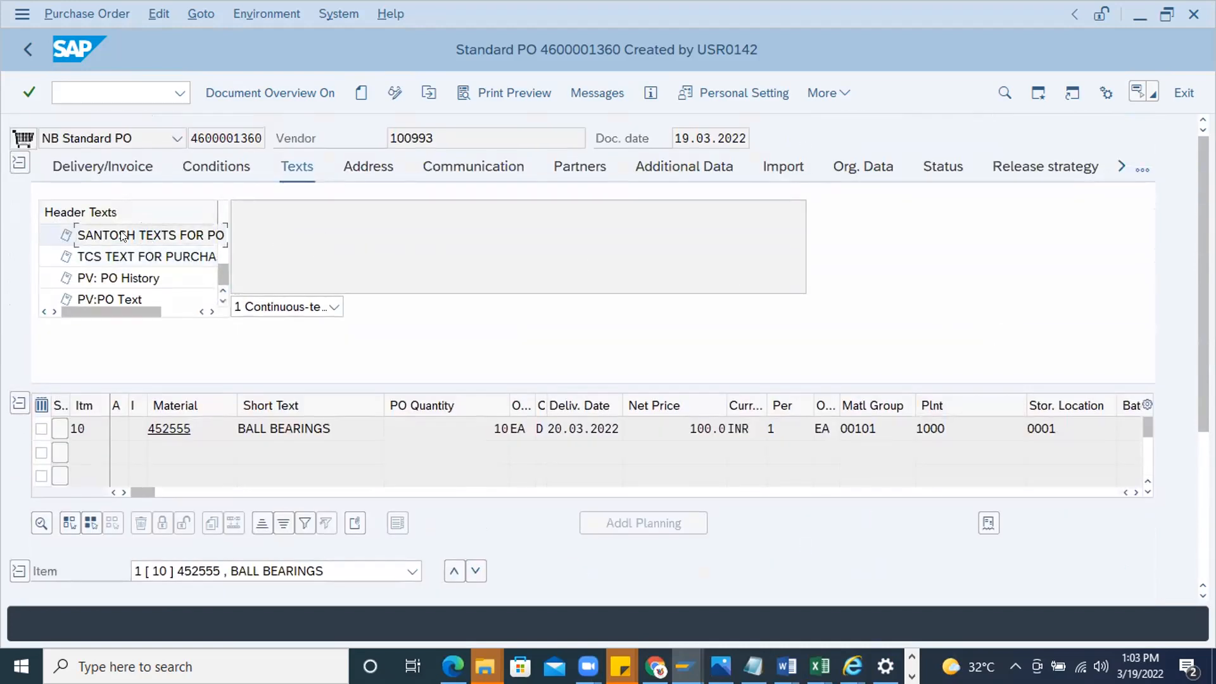
left_click(92, 255)
left_click(78, 235)
left_click(171, 237)
left_click(109, 297)
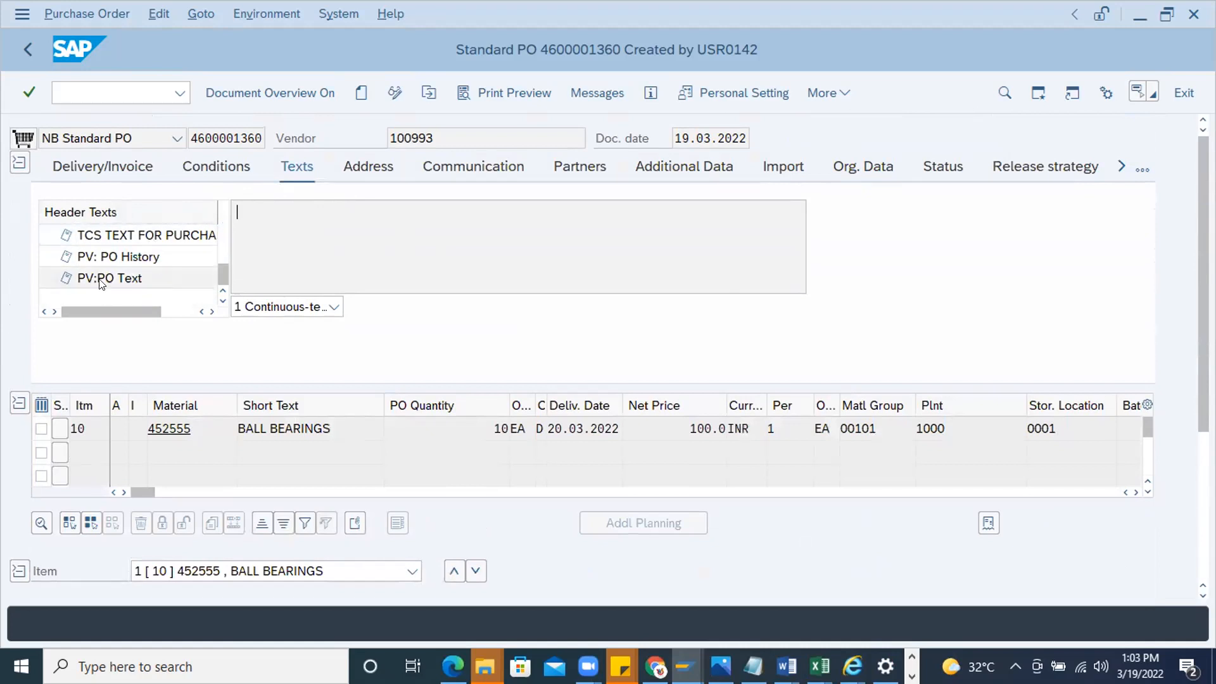
left_click(107, 240)
scroll(107, 242, "up", 1)
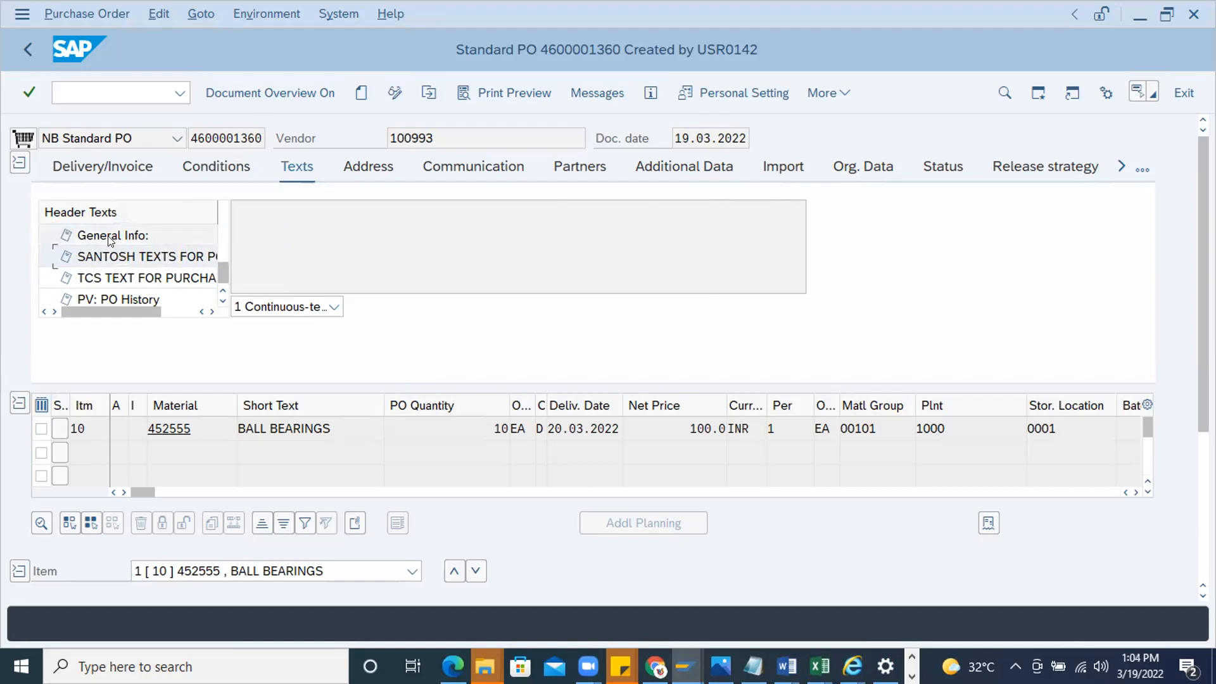
left_click_drag(219, 266, 241, 276)
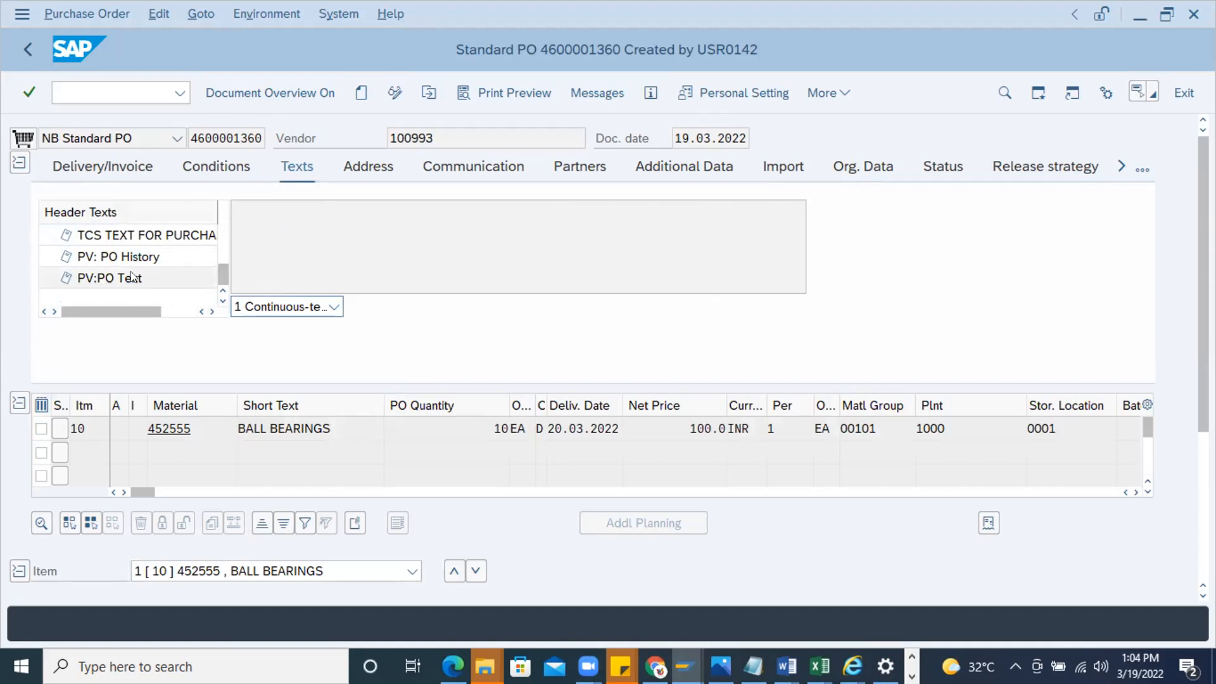
scroll(128, 270, "up", 5)
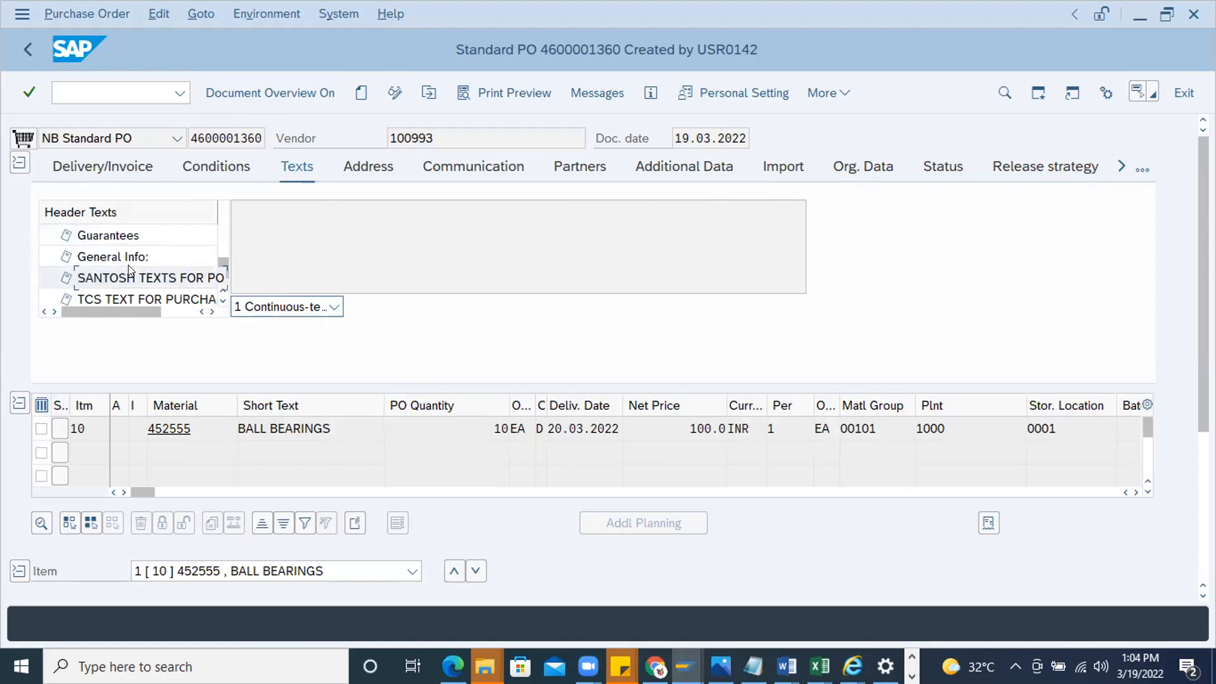
scroll(128, 269, "up", 4)
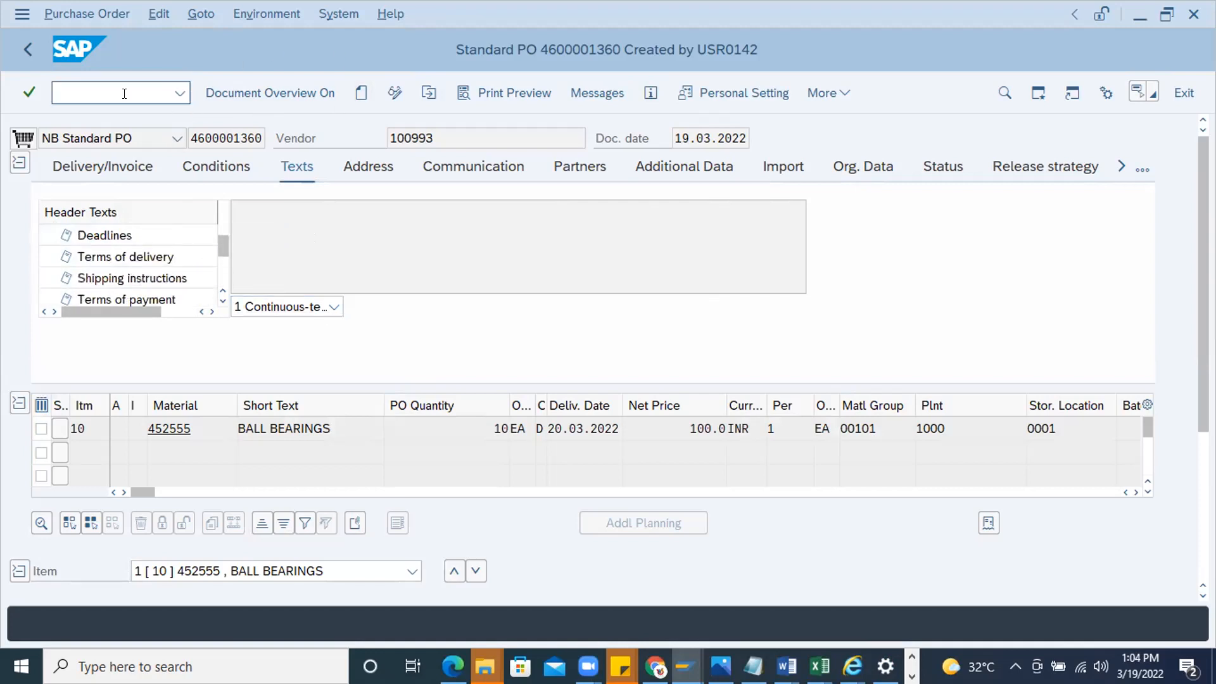
Start a new standard purchase order with transaction ME21N and expand its header data
type("nme21n")
key("Return")
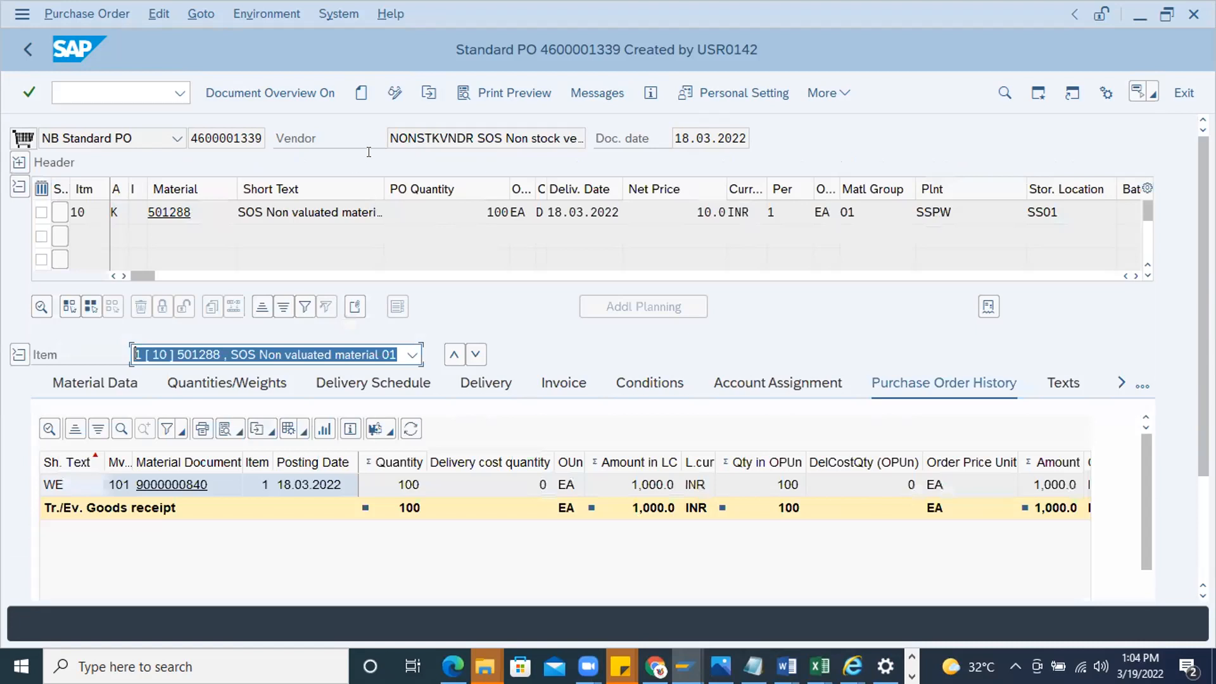
left_click(361, 93)
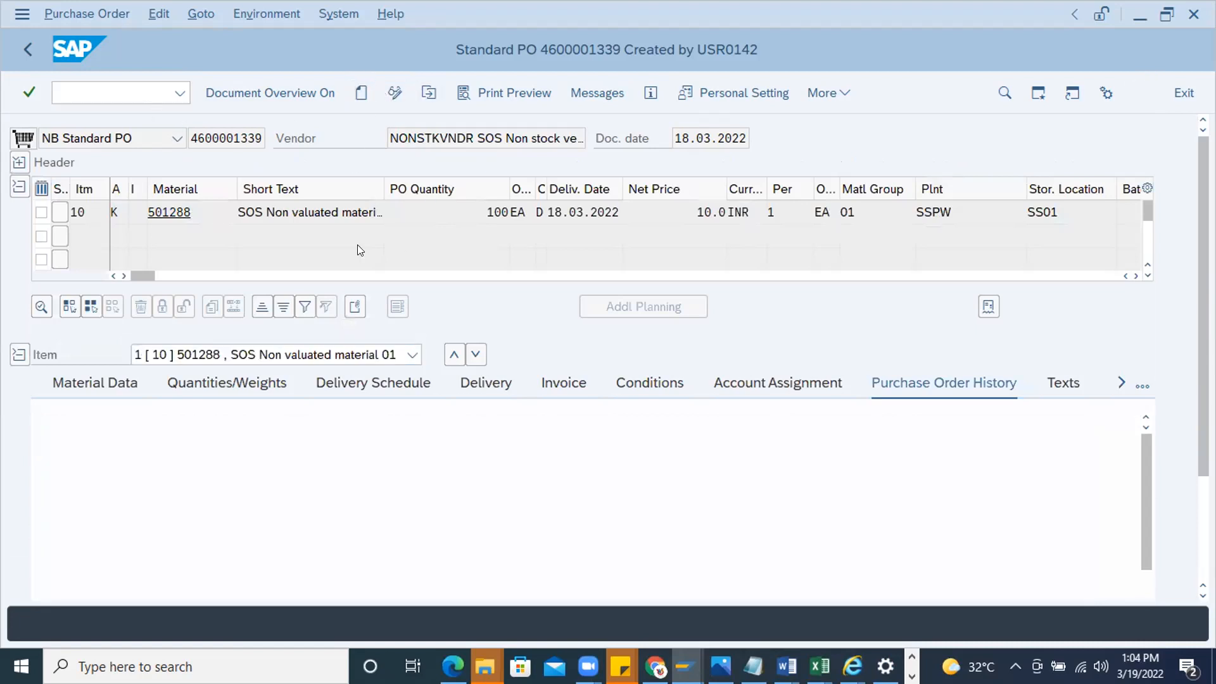
left_click(19, 162)
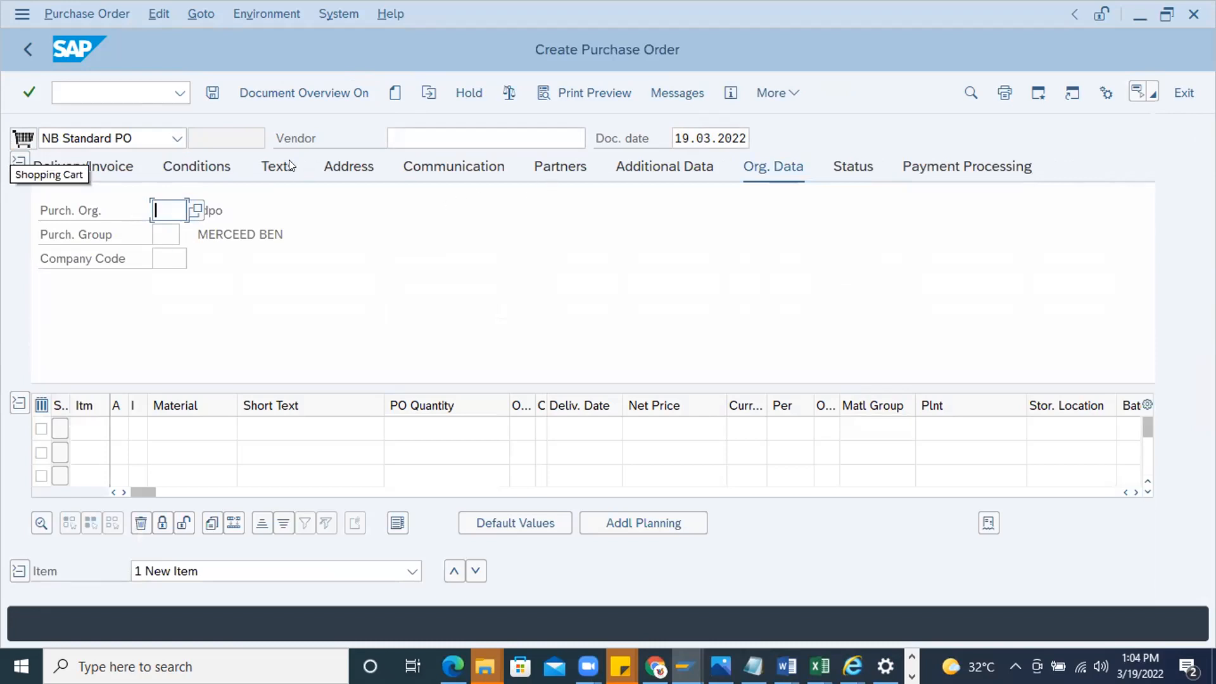
Display the new order's header texts and open the custom text type directly below General Info for entry
scroll(132, 222, "down", 4)
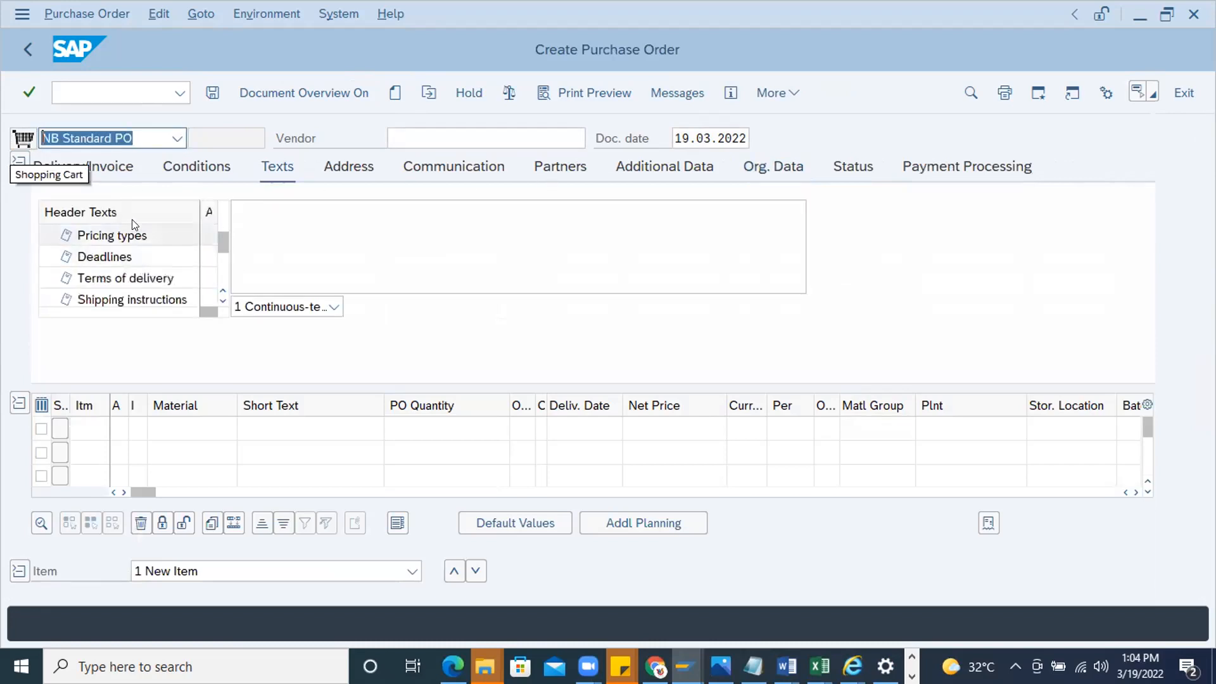
scroll(131, 240, "down", 6)
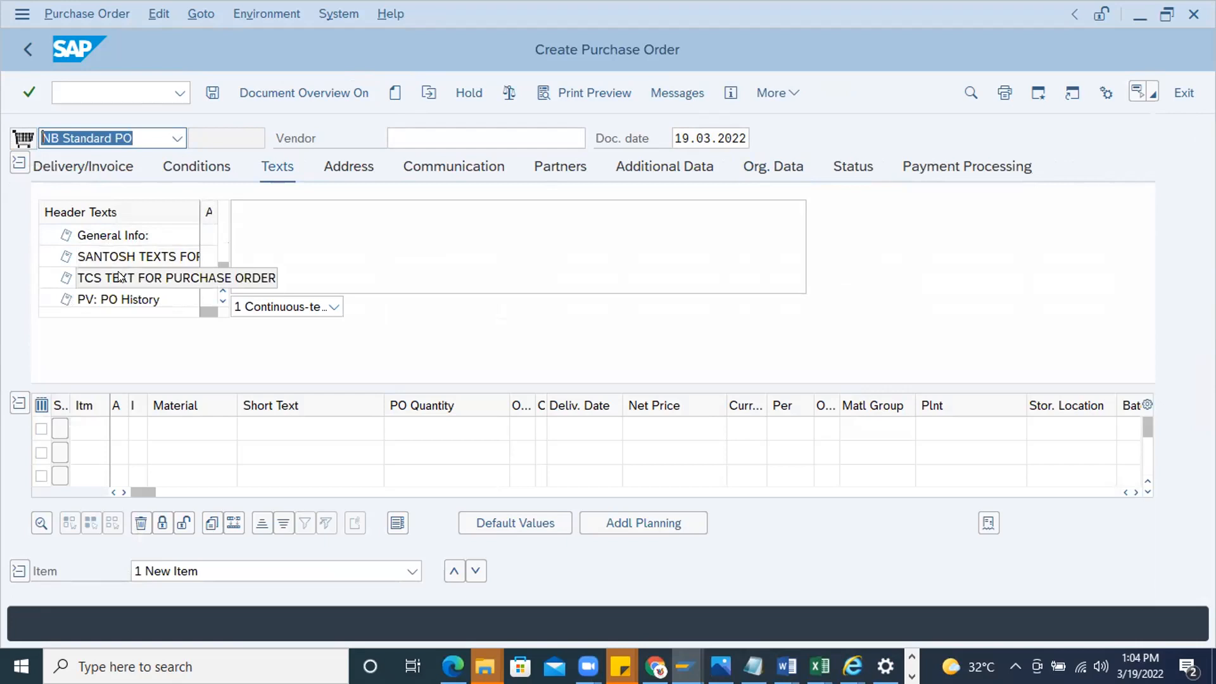
scroll(132, 294, "up", 1)
left_click(125, 278)
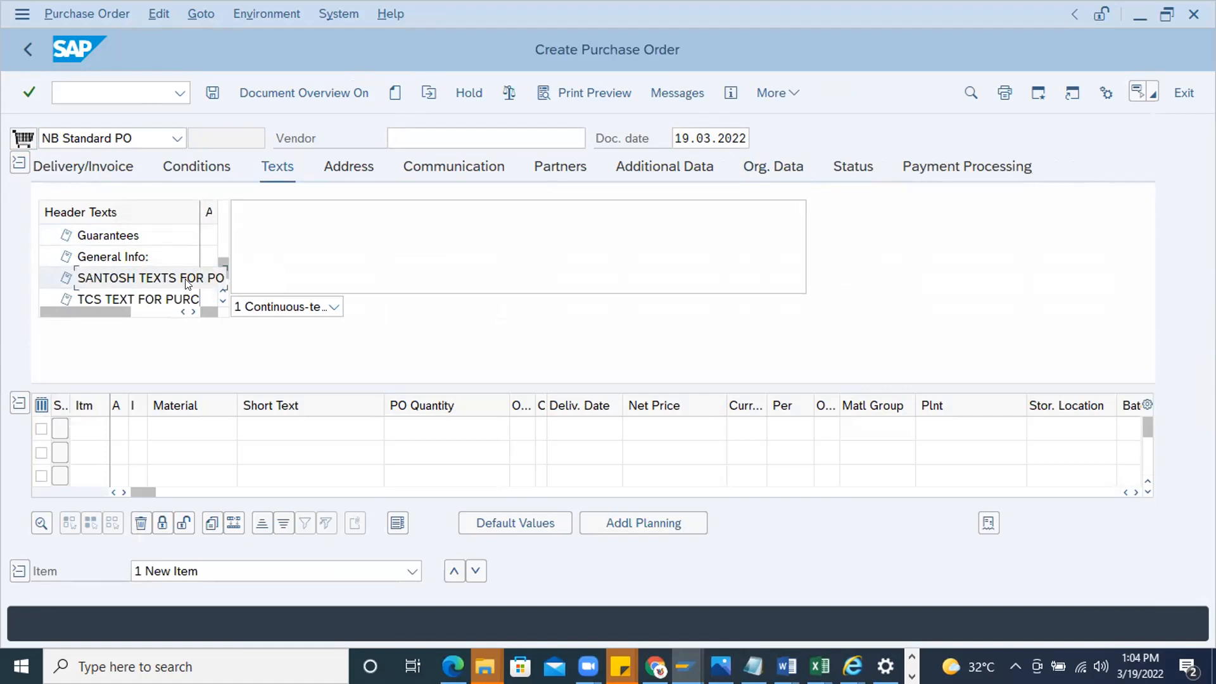
left_click(320, 240)
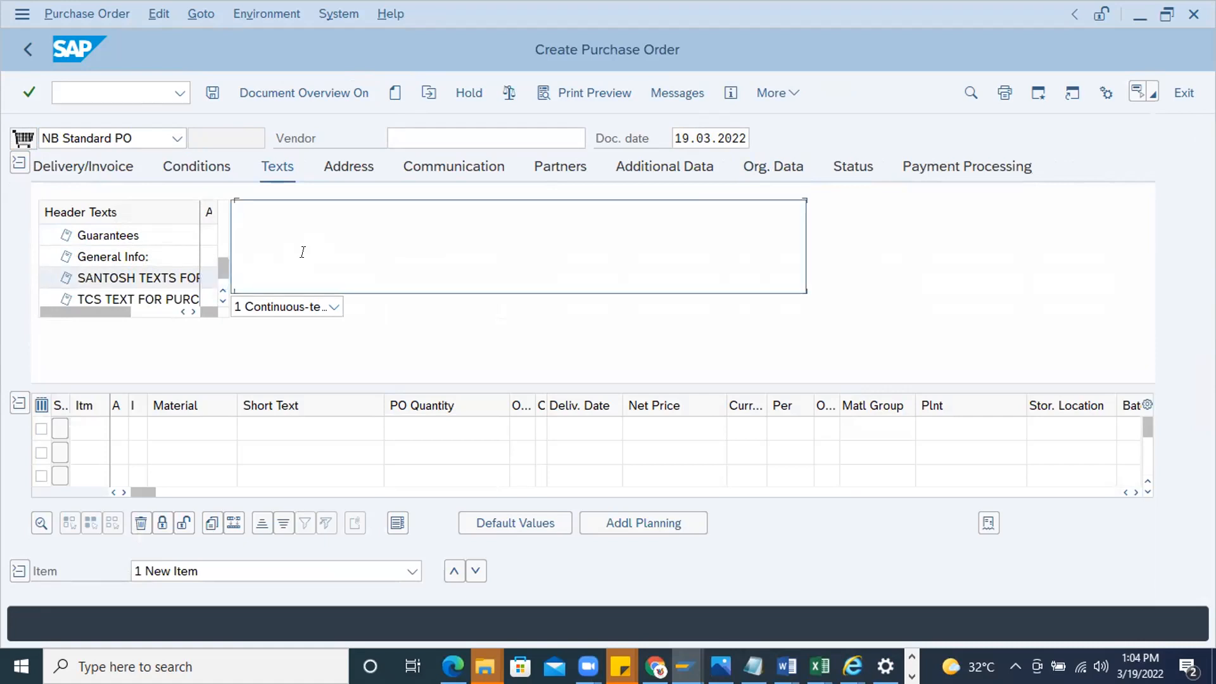